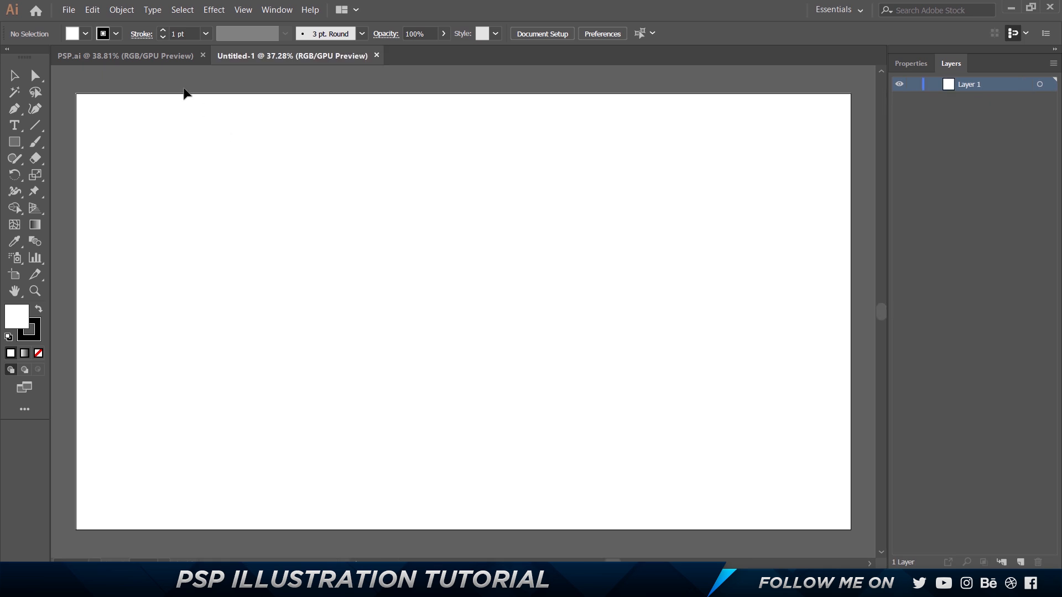
# Unlock Layer 1 in PSP.ai, copy its PSP reference image and paste it into the Untitled-1 document
pyautogui.click(161, 56)
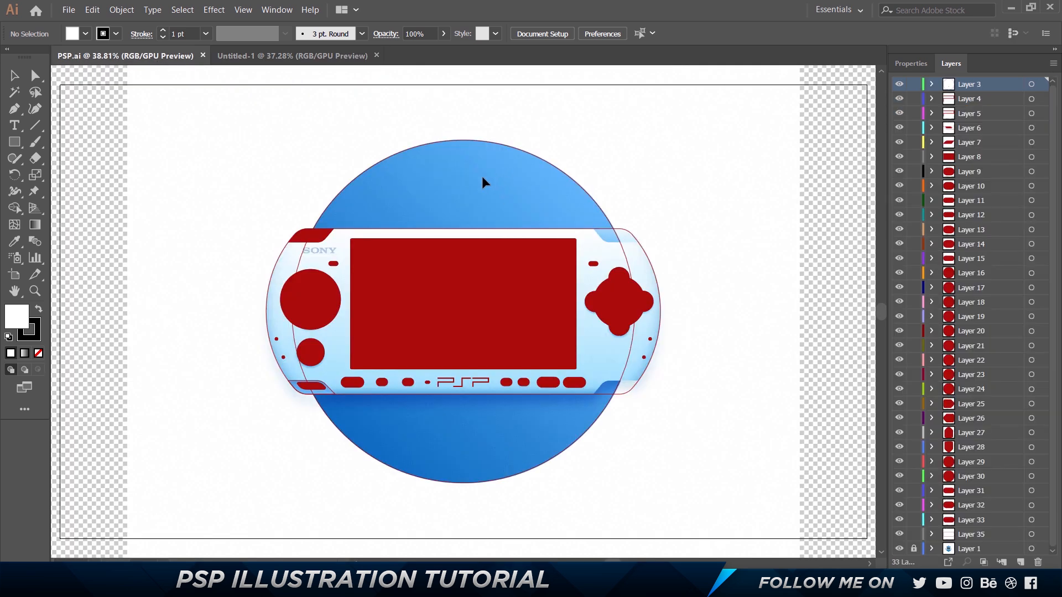
pyautogui.click(914, 548)
pyautogui.click(939, 551)
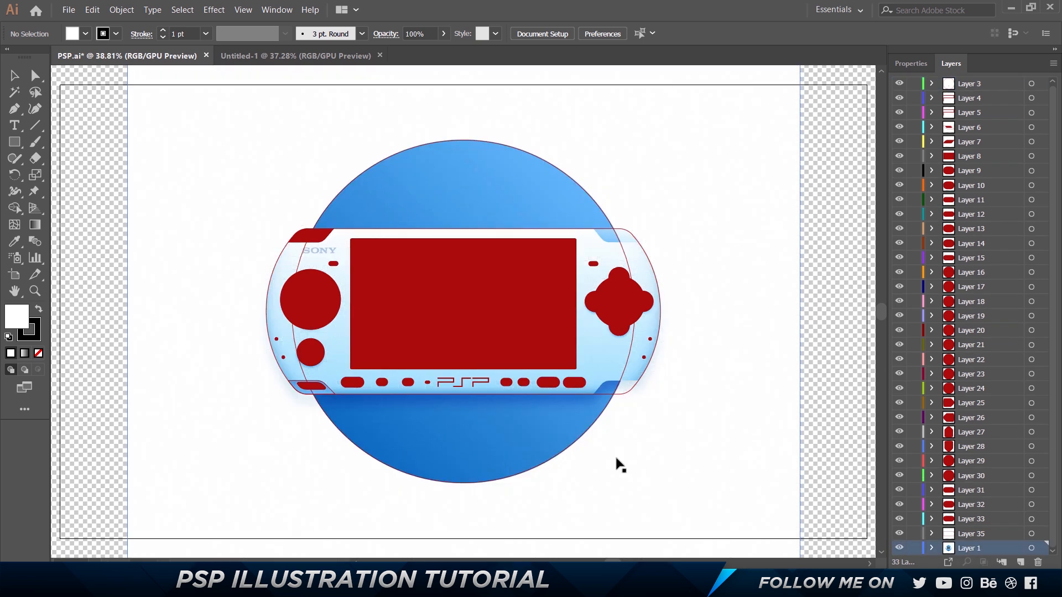
pyautogui.click(1032, 551)
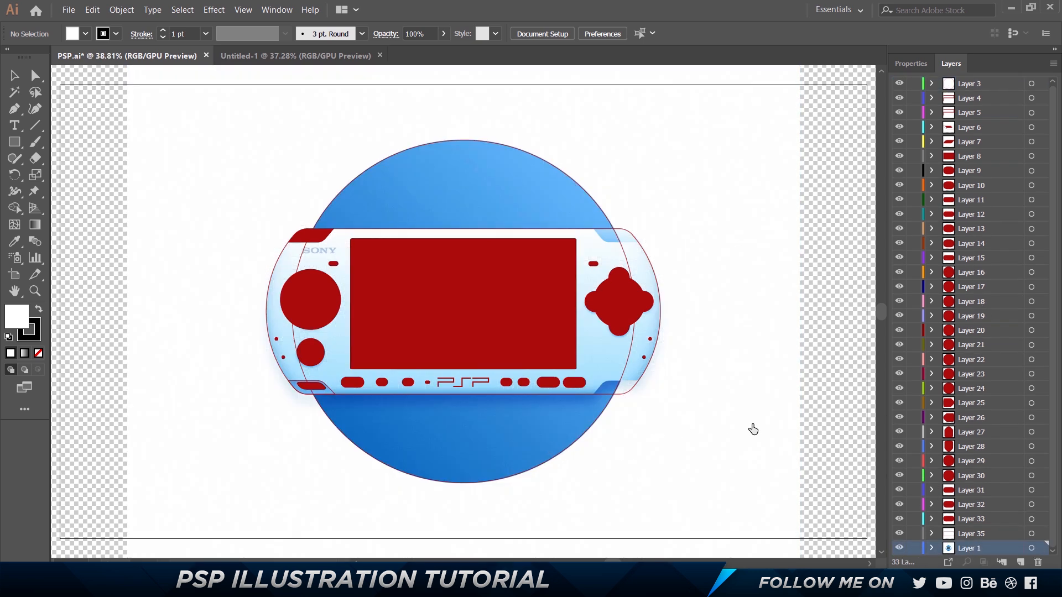
pyautogui.click(290, 56)
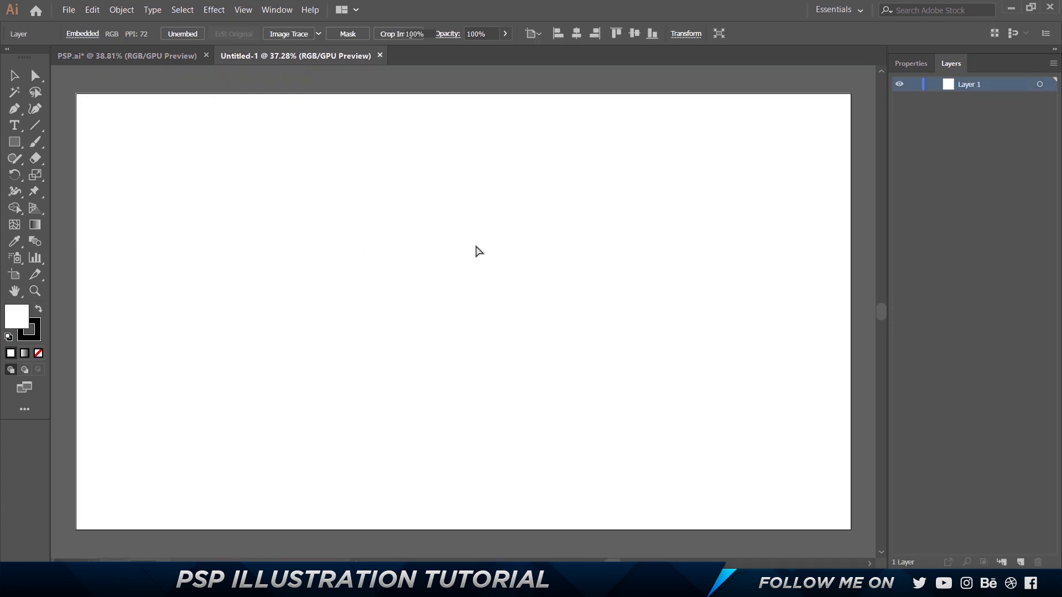
pyautogui.hotkey('ctrl', 'v')
# Lock the layer holding the reference image and add a new layer above it
pyautogui.click(913, 85)
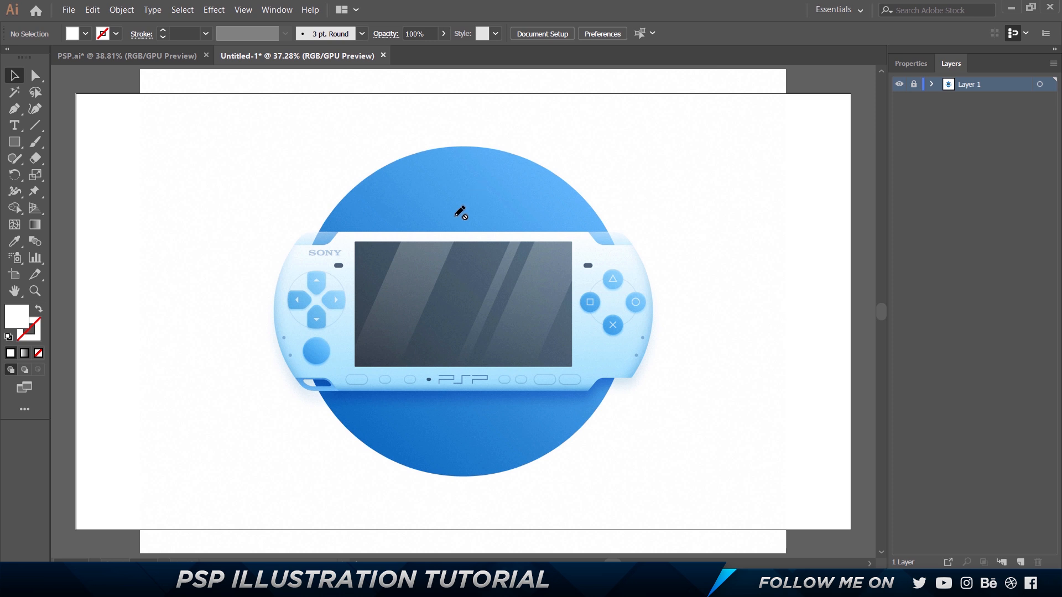
pyautogui.click(1021, 561)
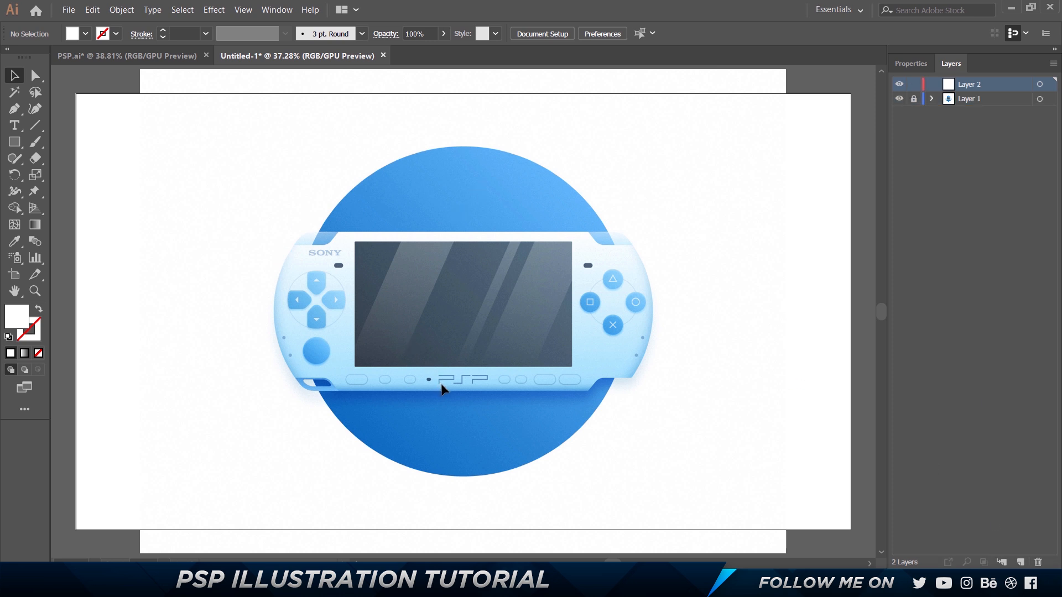
# Show the rulers and place a vertical guide through the horizontal centre of the PSP console
pyautogui.scroll(1, 480, 386)
pyautogui.scroll(-1, 480, 386)
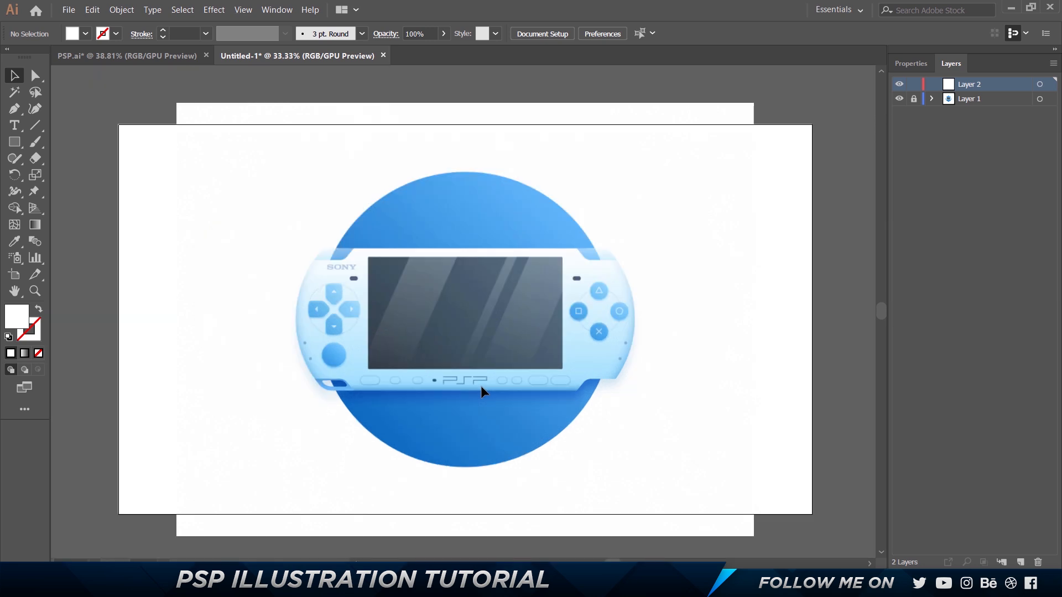
pyautogui.hotkey('ctrl', 'r')
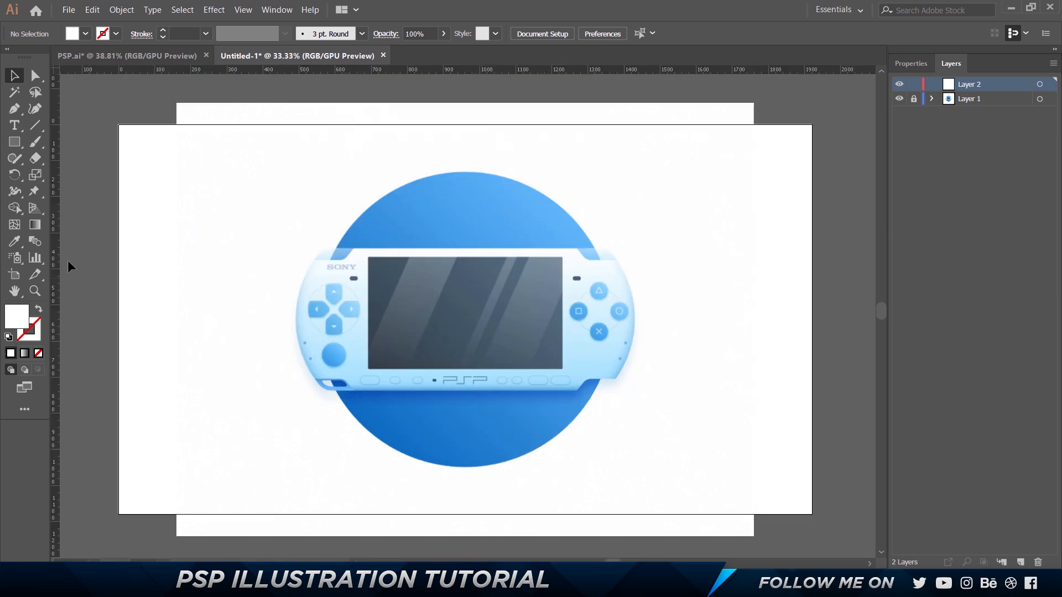
pyautogui.moveTo(57, 231); pyautogui.dragTo(464, 250)
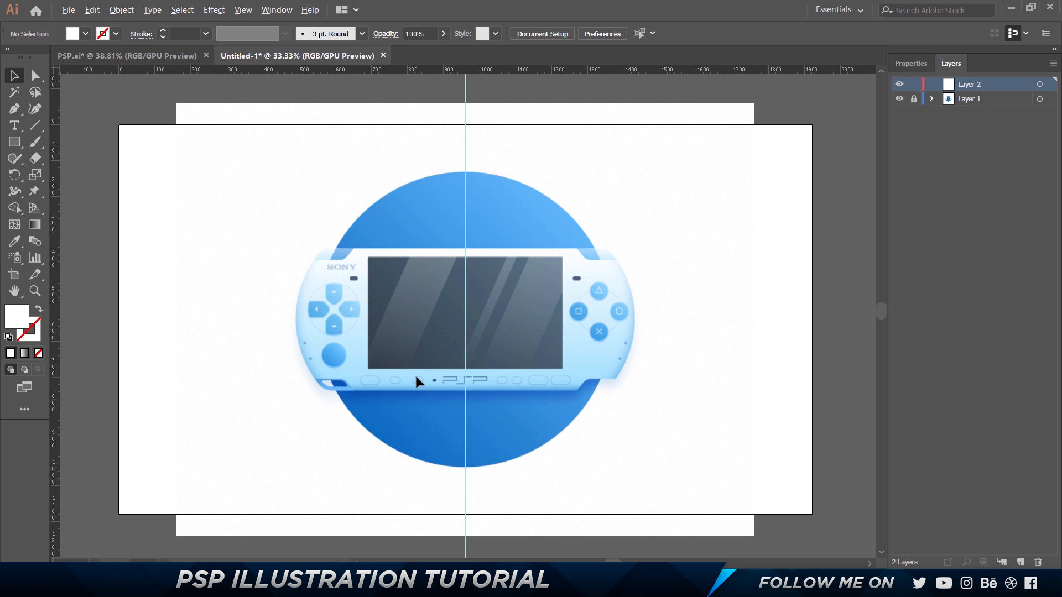
# Draw a rectangle from the console's left edge to the centre guide and move it across to compare with the right half
pyautogui.scroll(2, 416, 376)
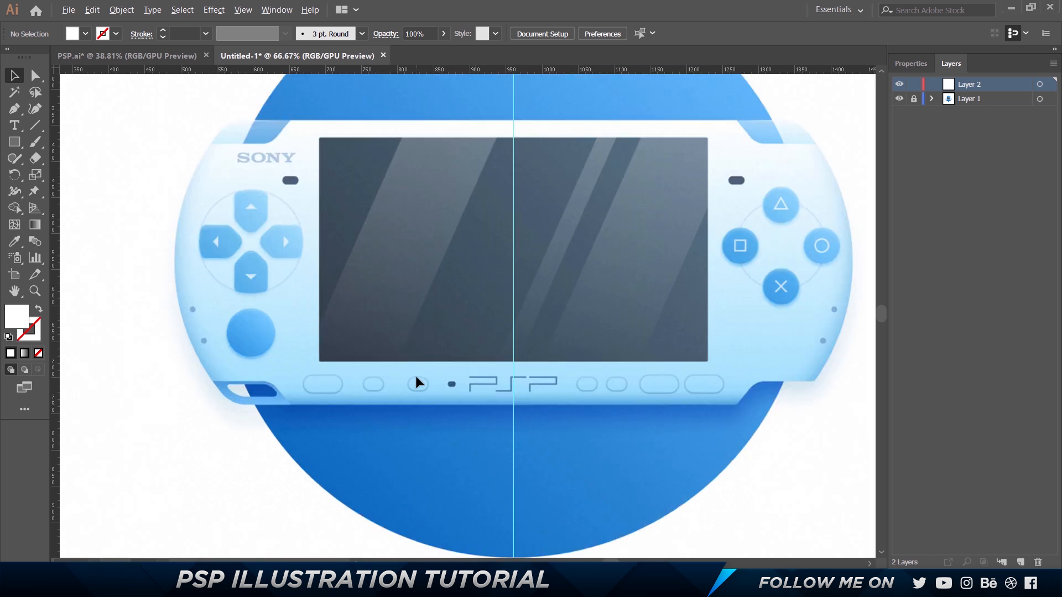
pyautogui.click(15, 143)
pyautogui.moveTo(174, 266); pyautogui.dragTo(514, 195)
pyautogui.press('v')
pyautogui.moveTo(268, 221); pyautogui.dragTo(633, 236)
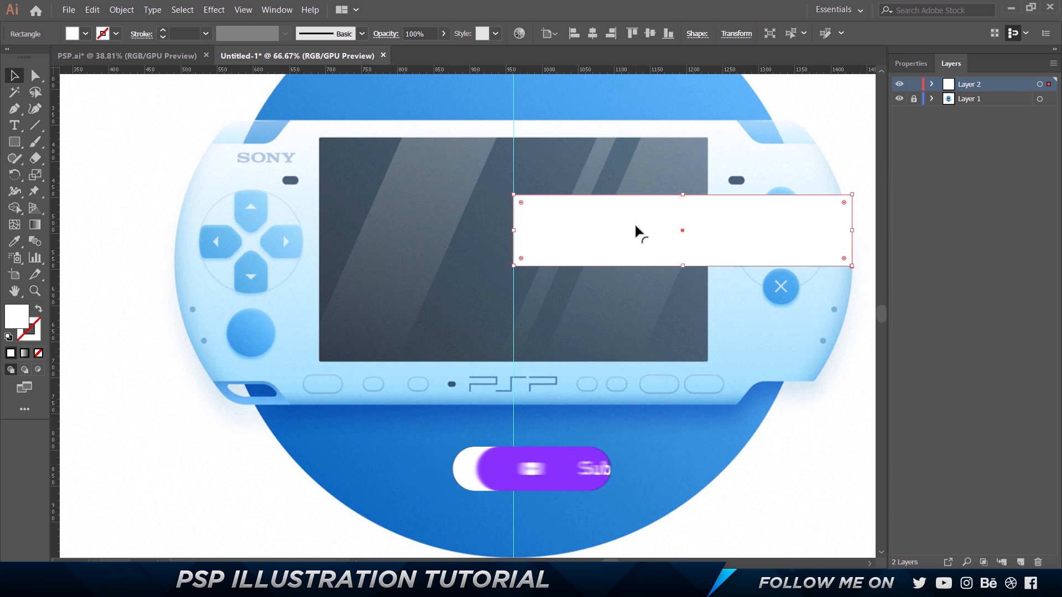
# Move the rectangle back over the console's left half and nudge it into line with the console's upper edge
pyautogui.moveTo(641, 221); pyautogui.dragTo(306, 143)
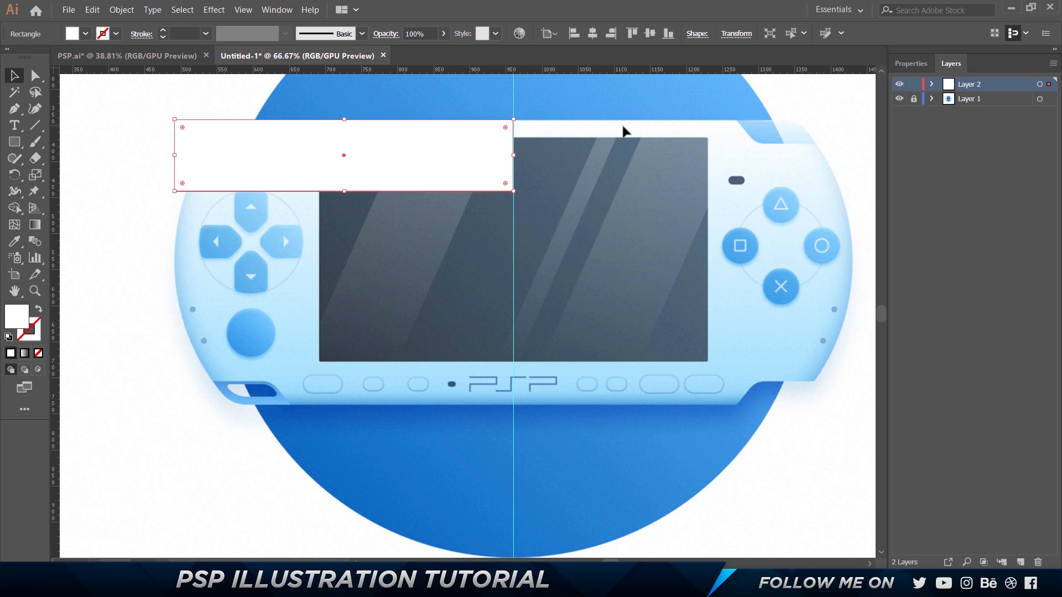
pyautogui.hotkey('ctrl', '=')
pyautogui.hotkey('ctrl', '=')
pyautogui.press('Down')
pyautogui.press('Down')
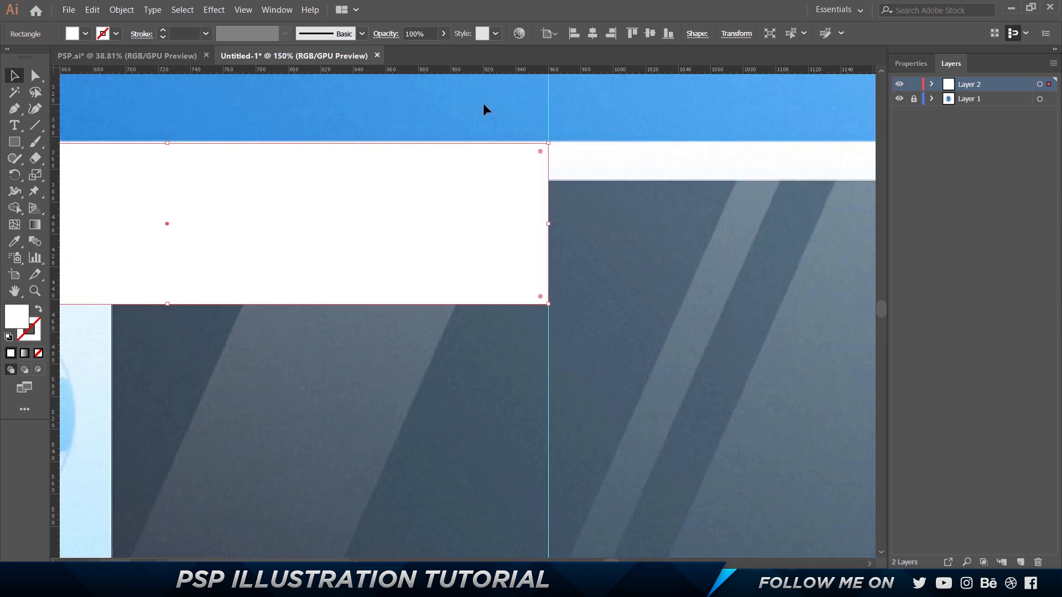
pyautogui.press('Up')
pyautogui.hotkey('ctrl', '-')
pyautogui.hotkey('ctrl', '-')
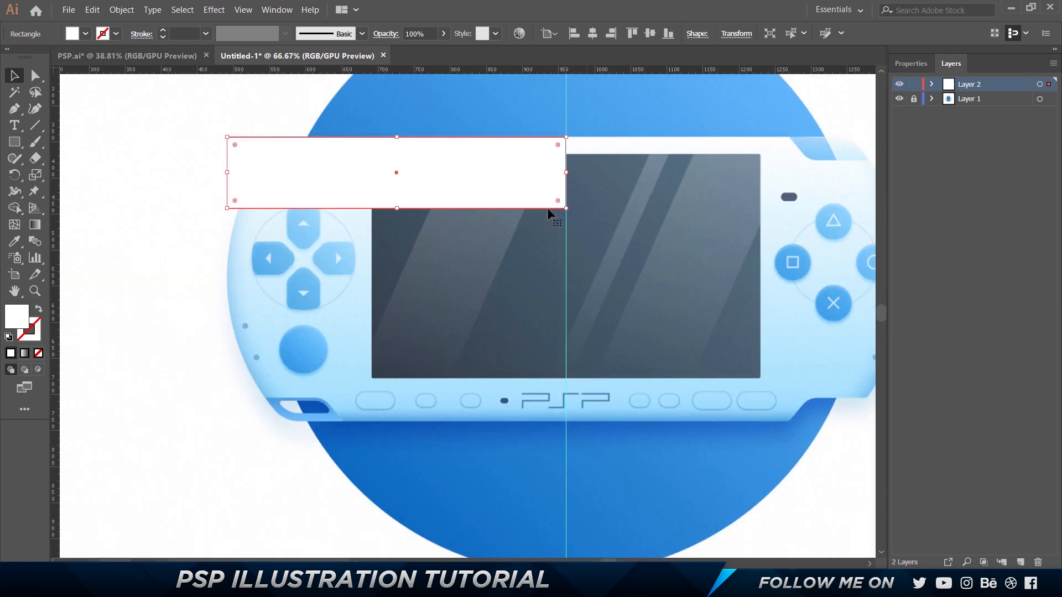
pyautogui.hotkey('alt', 'Tab')
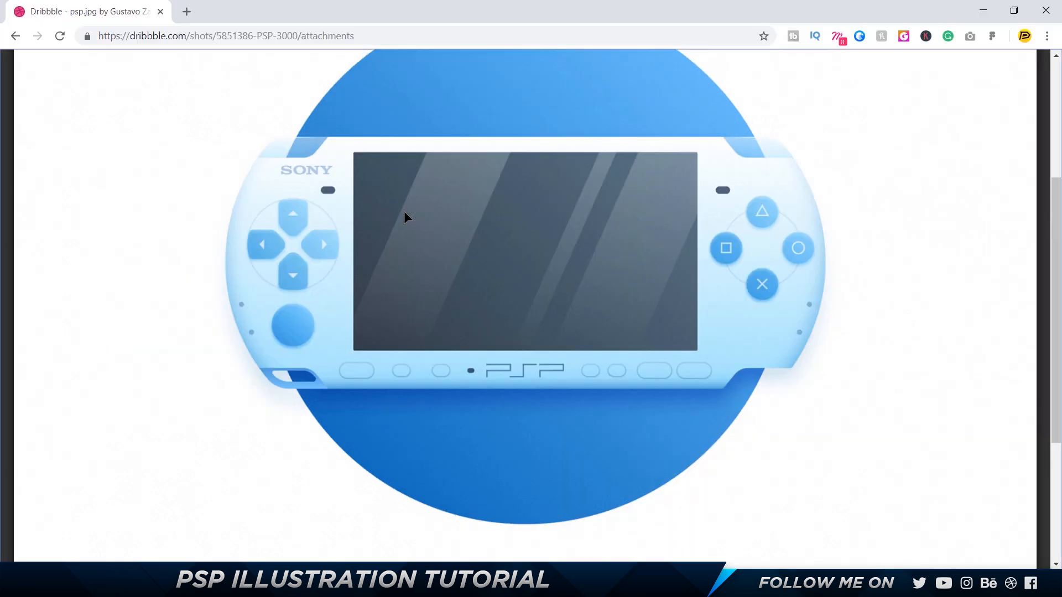
pyautogui.rightClick(445, 212)
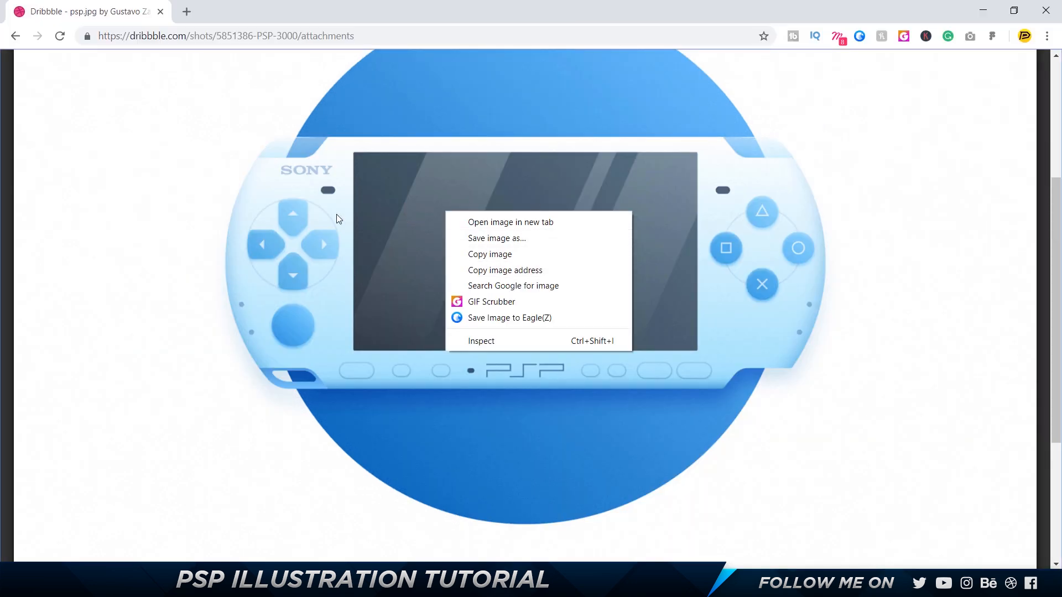
pyautogui.hotkey('alt', 'Tab')
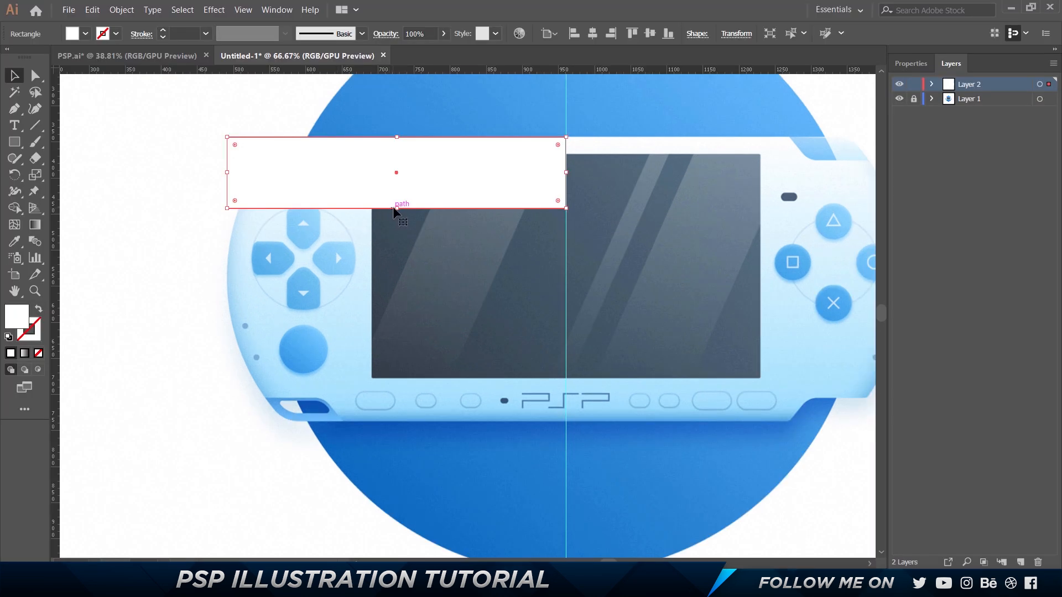
# Extend the rectangle down to the console's lower edge and give it no fill with a #ff0092 stroke
pyautogui.moveTo(396, 208); pyautogui.dragTo(403, 421)
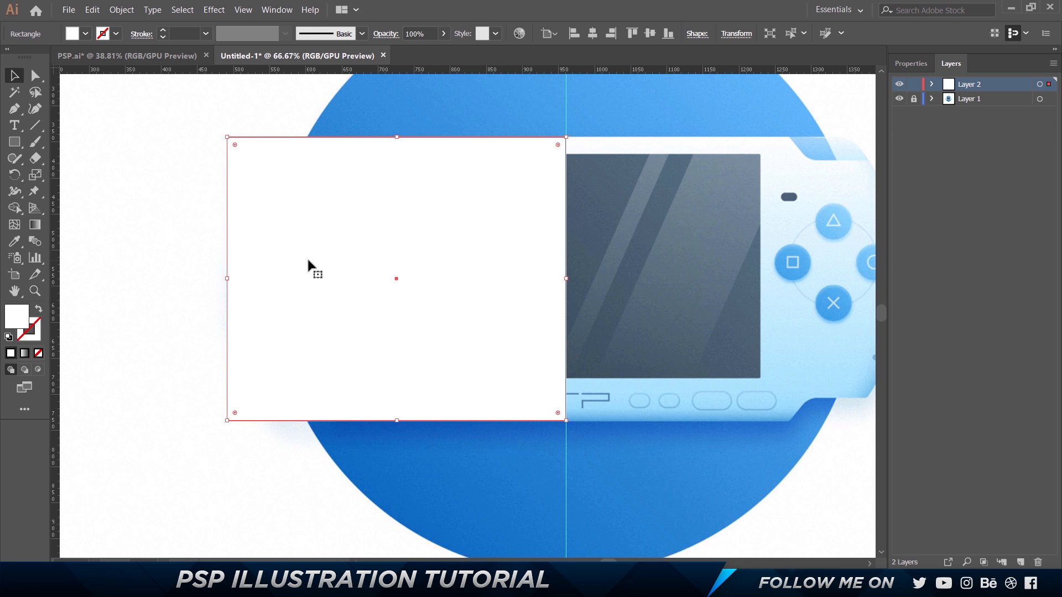
pyautogui.click(41, 311)
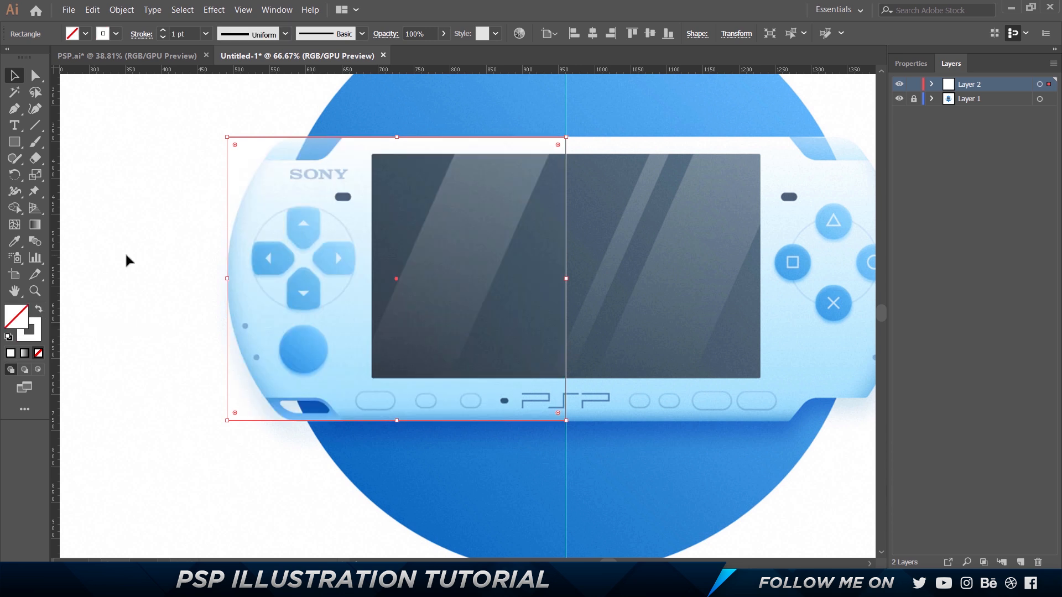
pyautogui.doubleClick(34, 327)
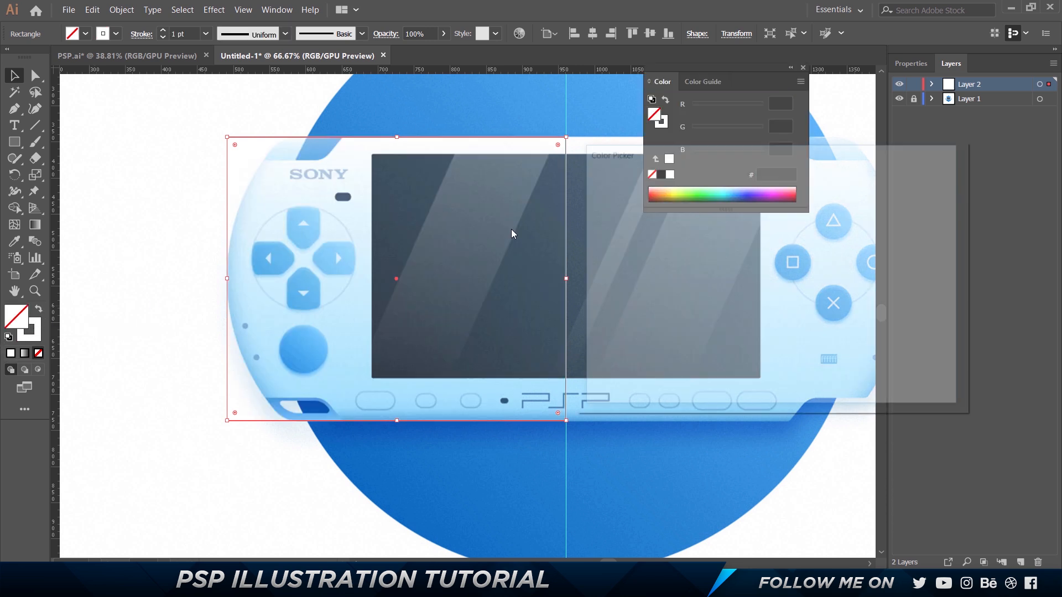
pyautogui.moveTo(788, 345); pyautogui.dragTo(780, 257)
pyautogui.moveTo(744, 196); pyautogui.dragTo(794, 210)
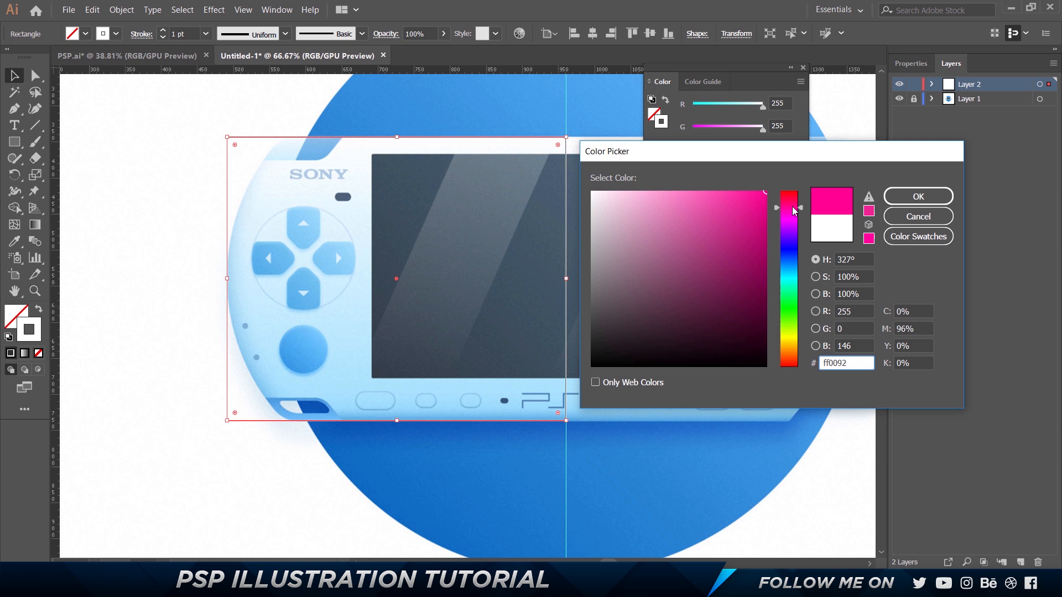
pyautogui.click(916, 196)
pyautogui.click(381, 87)
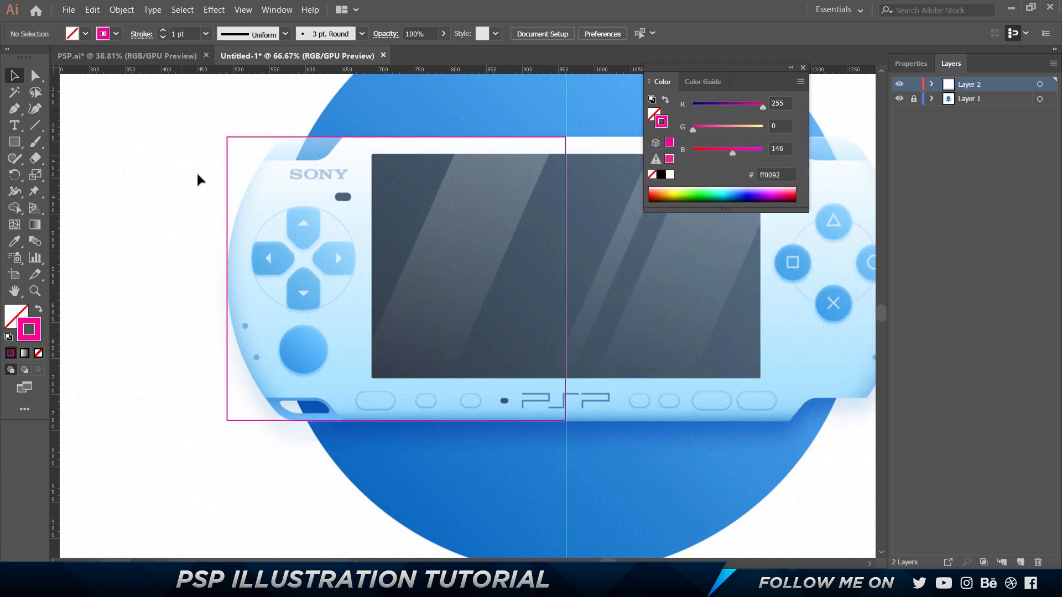
pyautogui.scroll(1, 216, 215)
pyautogui.scroll(-1, 237, 307)
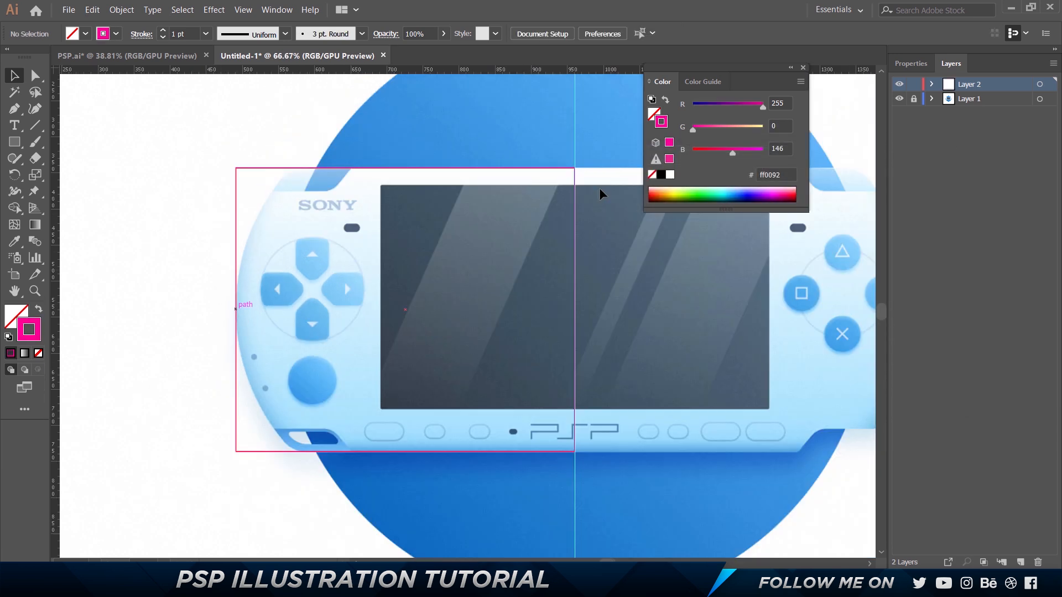
pyautogui.click(803, 67)
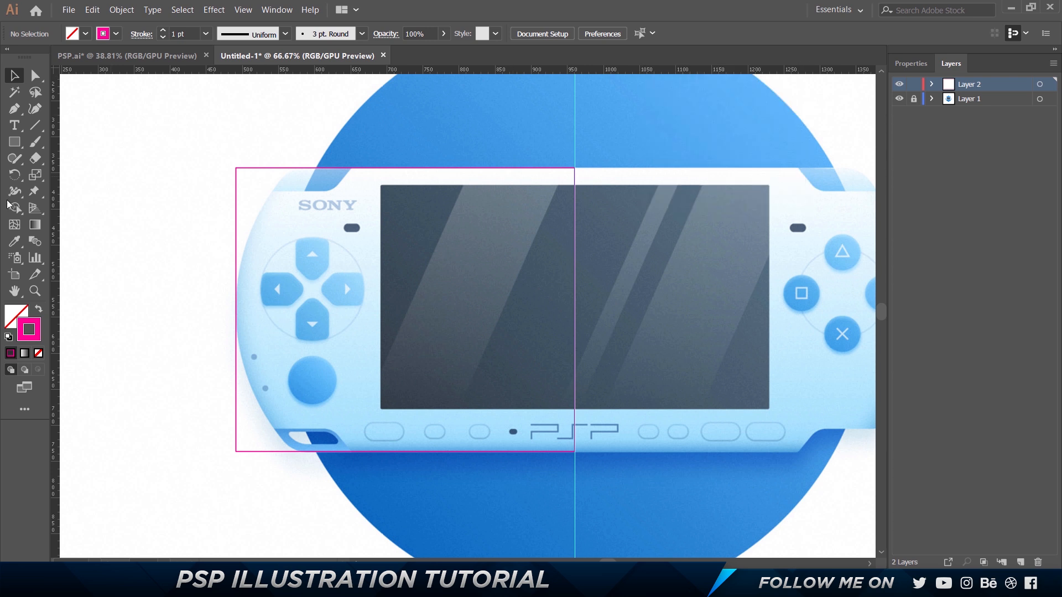
# Draw a large circle over the middle of the console and swap its stroke colour to the fill
pyautogui.click(14, 141)
pyautogui.click(72, 175)
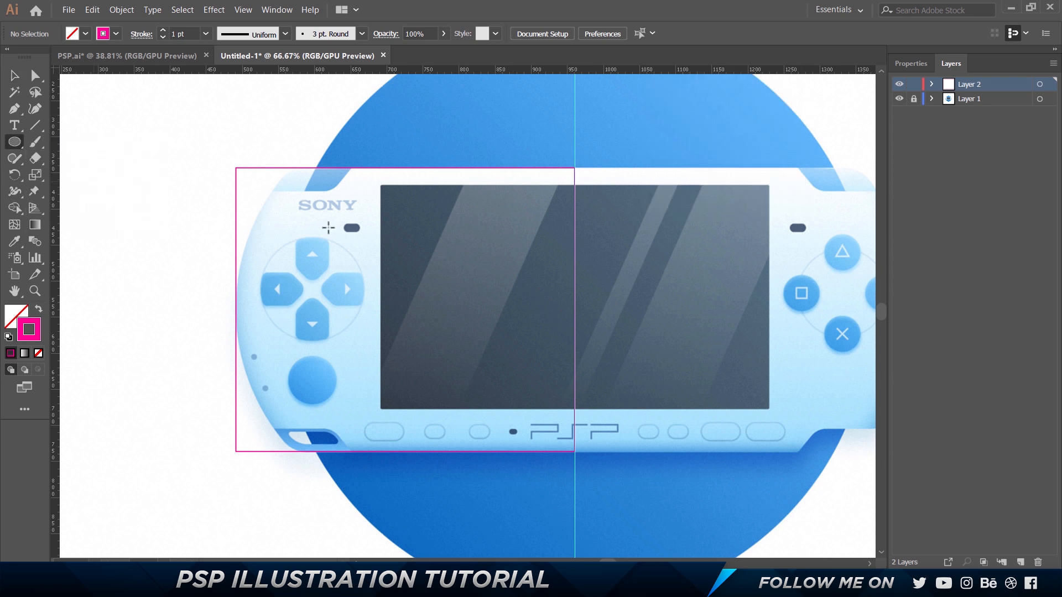
pyautogui.scroll(-1, 483, 262)
pyautogui.moveTo(457, 184); pyautogui.dragTo(390, 128)
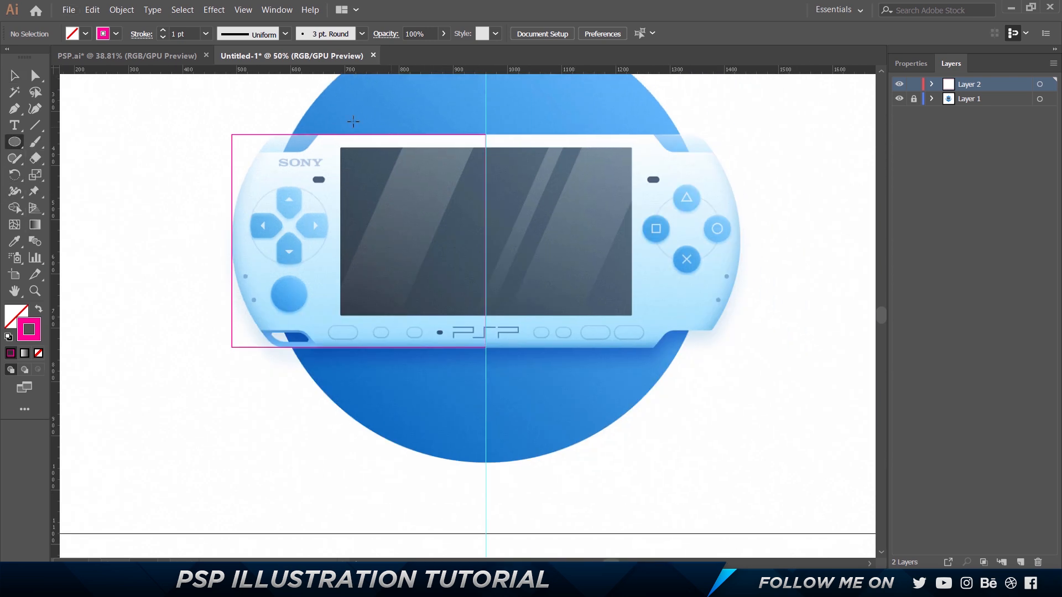
pyautogui.moveTo(299, 108); pyautogui.dragTo(643, 451)
pyautogui.hotkey('shift', 'x')
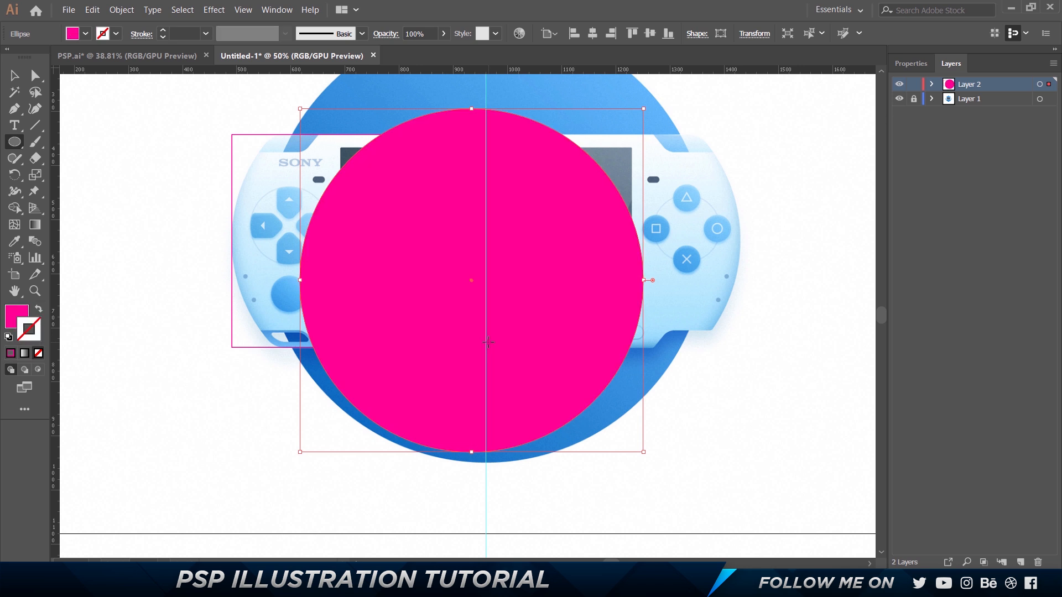
# Move and scale the circle to follow the console's curved left side, and turn it back into an unfilled outline
pyautogui.press('v')
pyautogui.moveTo(394, 263); pyautogui.dragTo(332, 226)
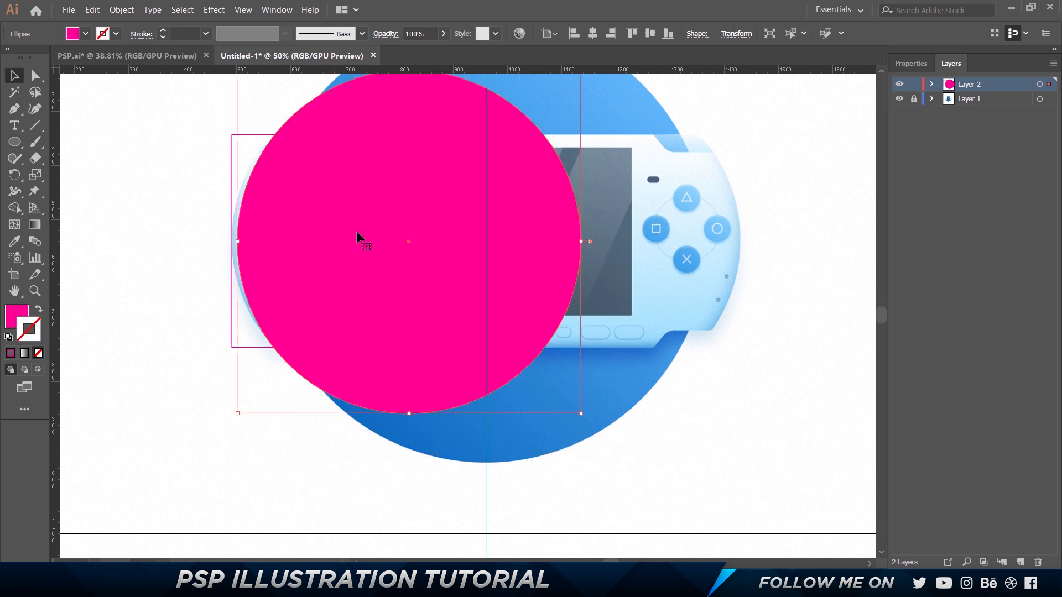
pyautogui.moveTo(582, 413); pyautogui.dragTo(544, 375)
pyautogui.moveTo(400, 193); pyautogui.dragTo(395, 210)
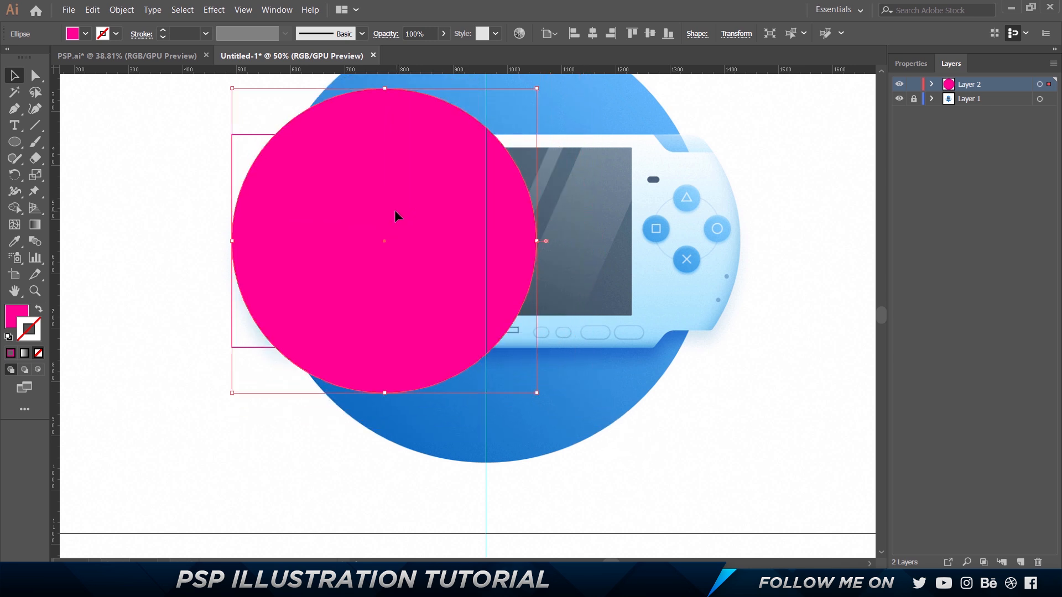
pyautogui.hotkey('shift', 'x')
pyautogui.scroll(2, 260, 161)
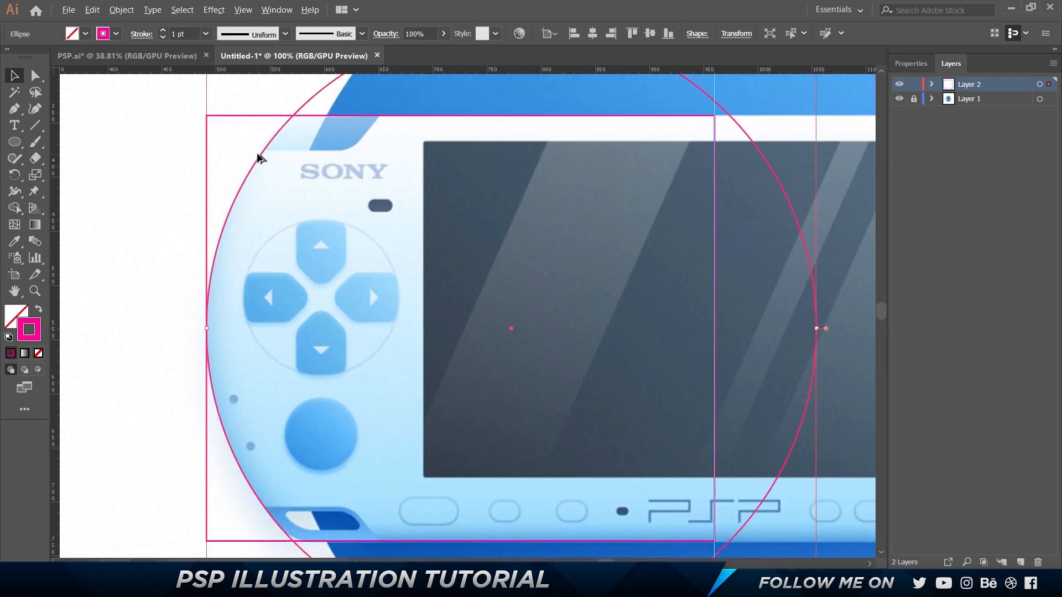
pyautogui.scroll(2, 169, 162)
pyautogui.scroll(-4, 352, 209)
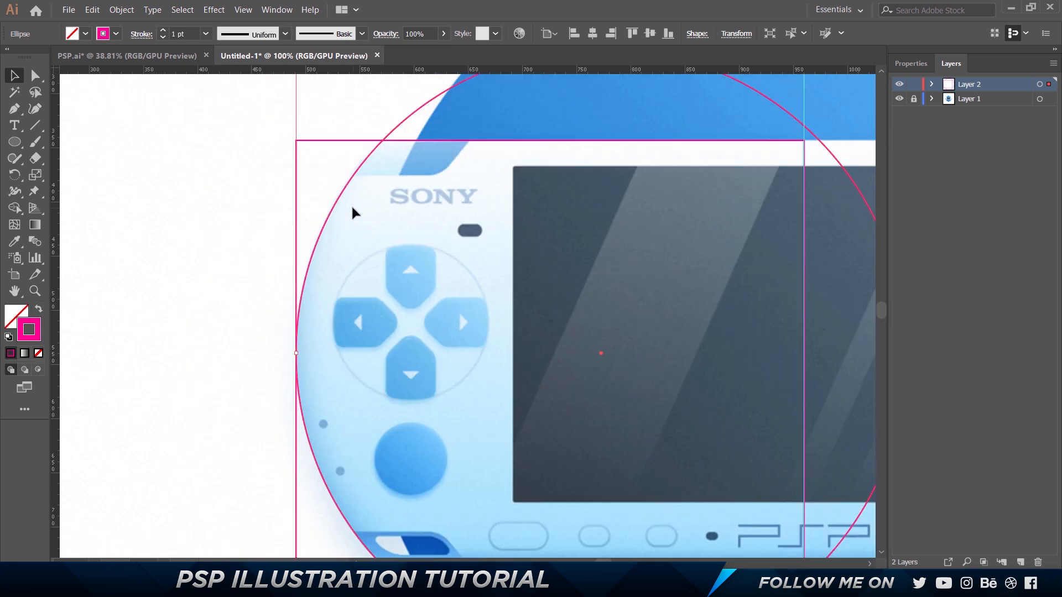
pyautogui.scroll(-3, 350, 204)
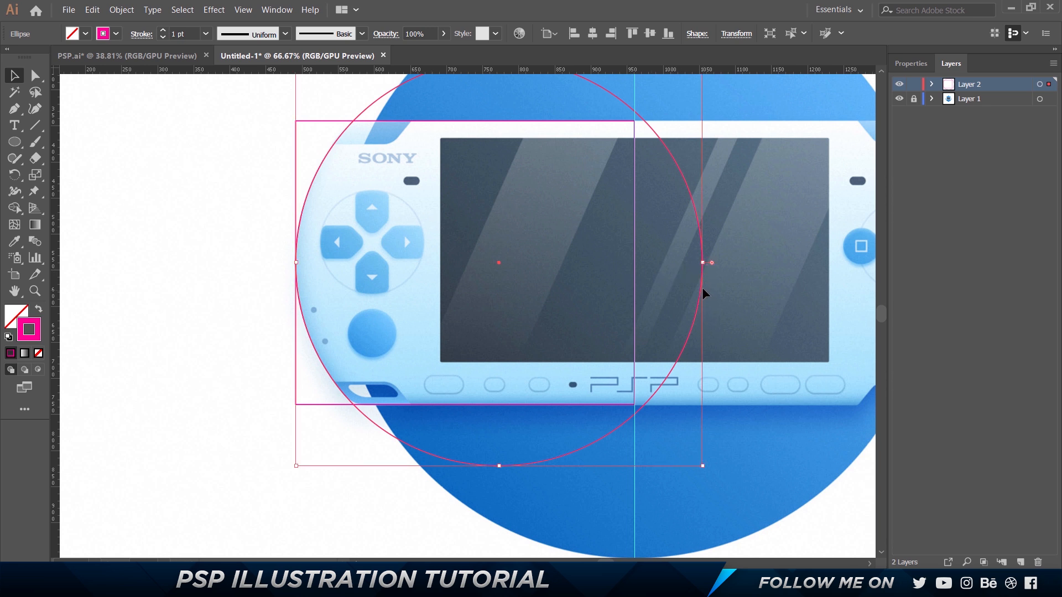
pyautogui.hotkey('shift', 'x')
pyautogui.moveTo(675, 280); pyautogui.dragTo(674, 279)
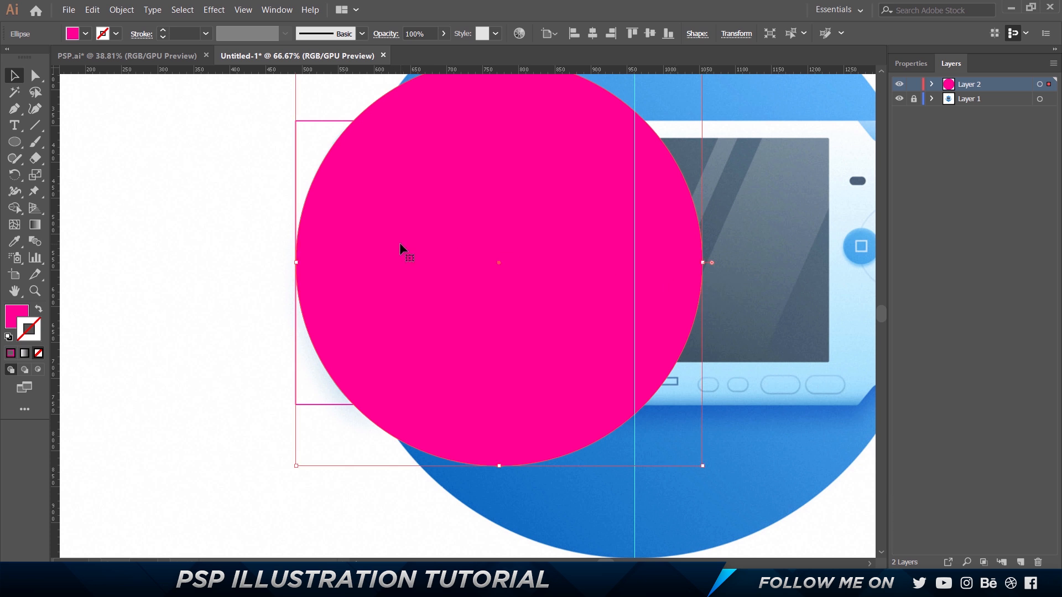
pyautogui.hotkey('shift', 'x')
# Select the rectangle and the circle together and swap their stroke colour to the fill
pyautogui.hotkey('ctrl', 'shift', 'a')
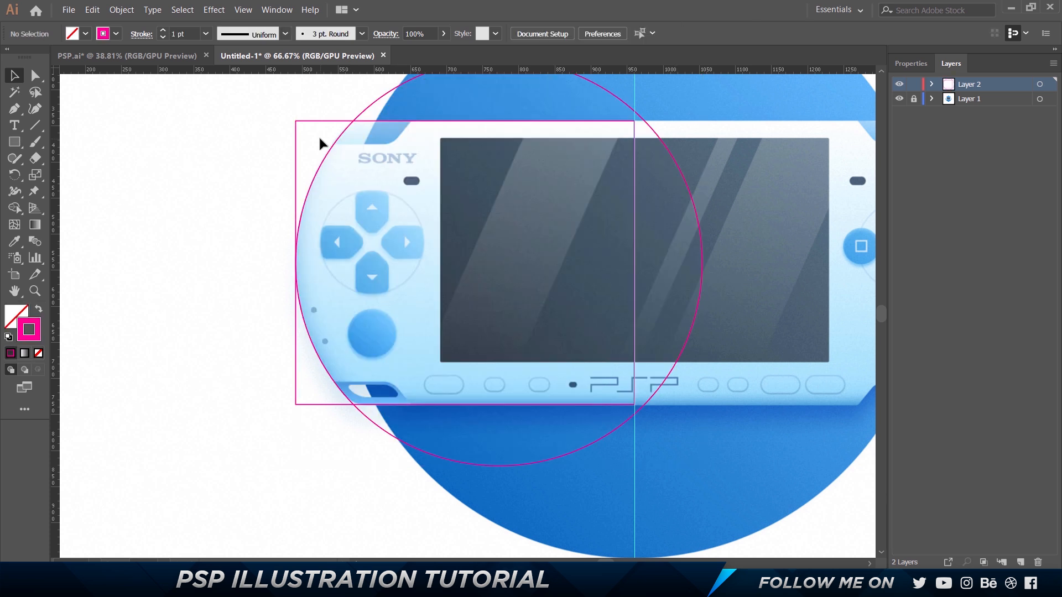
pyautogui.moveTo(274, 142); pyautogui.dragTo(445, 256)
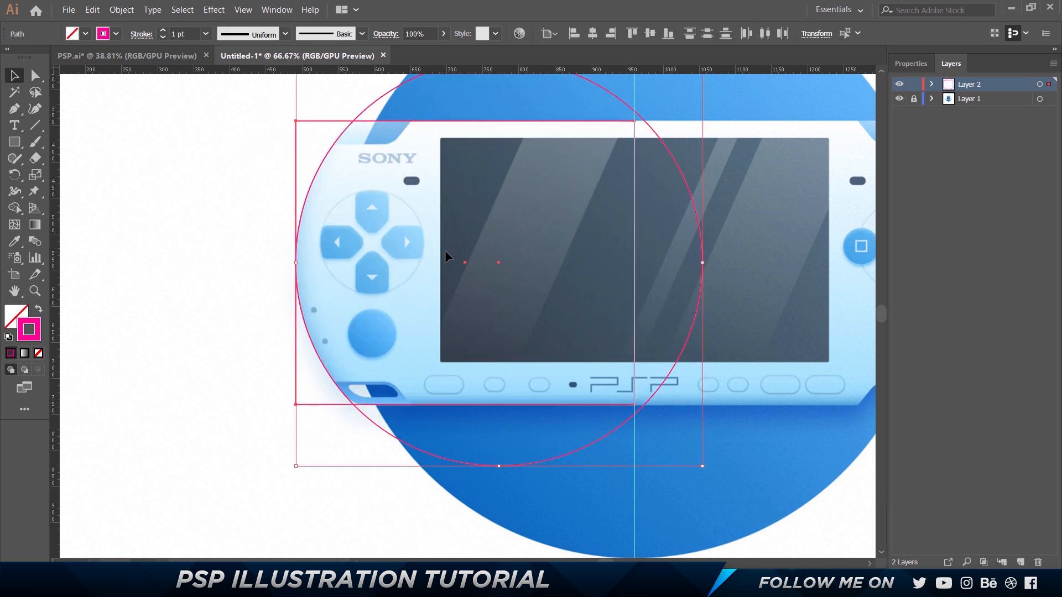
pyautogui.hotkey('shift', 'x')
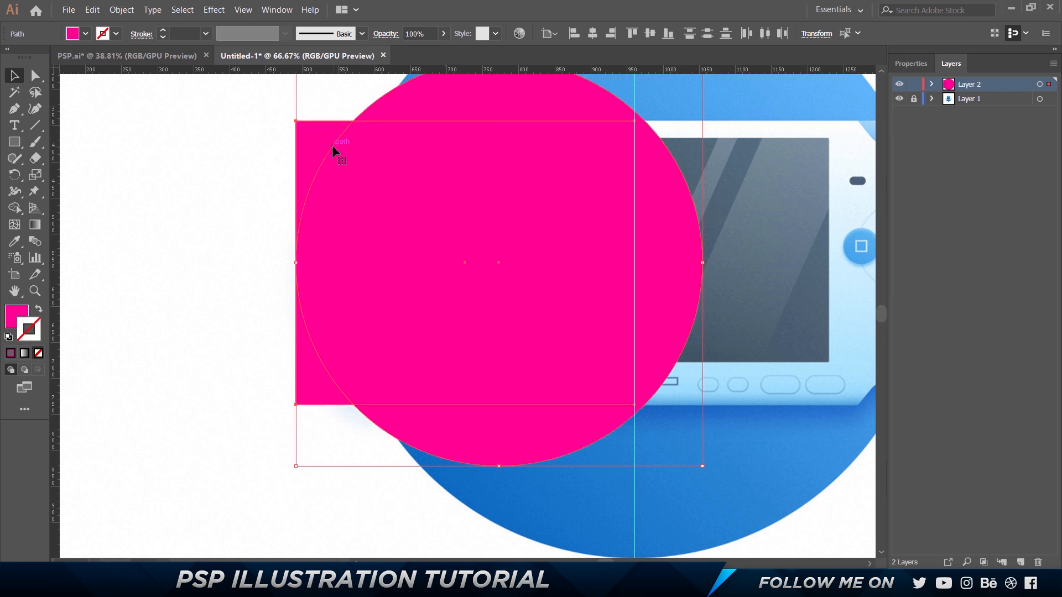
# Remove the rectangle corners outside the circle and the circle area outside the rectangle with the Shape Builder tool
pyautogui.click(15, 209)
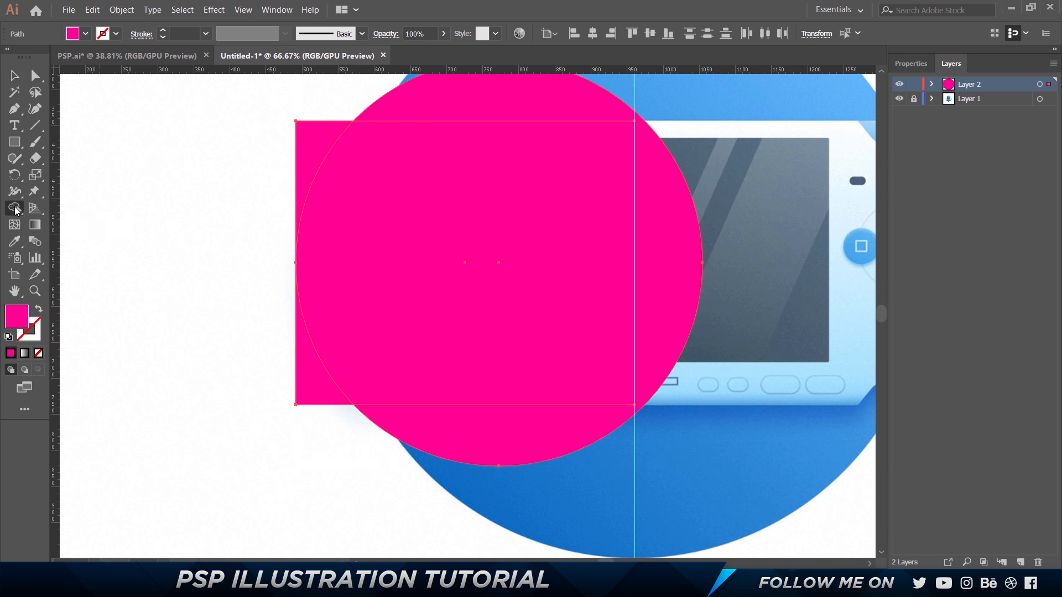
pyautogui.keyDown('alt'); pyautogui.click(311, 136); pyautogui.keyUp('alt')
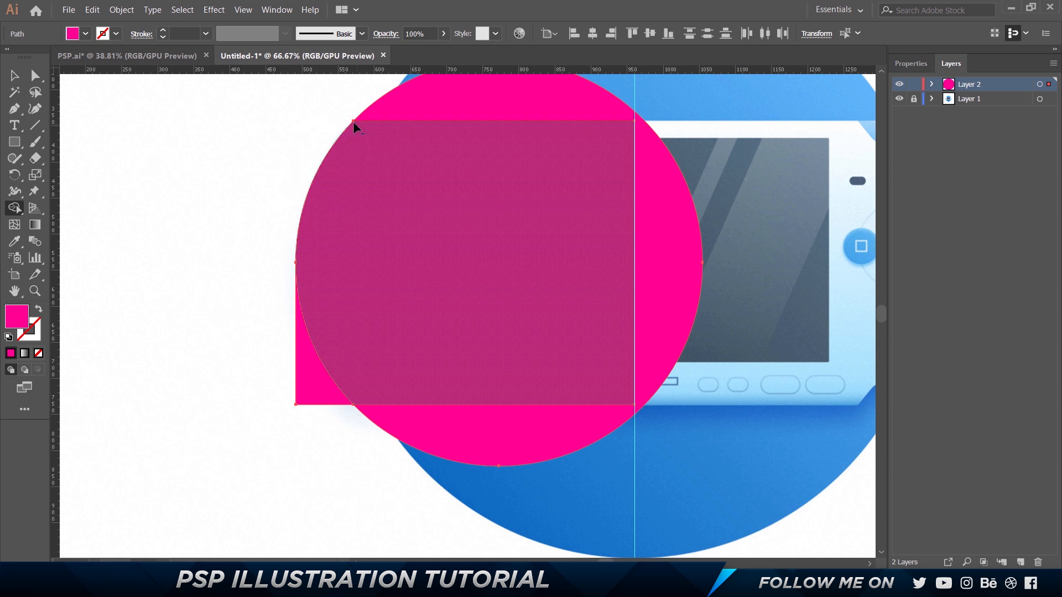
pyautogui.keyDown('alt'); pyautogui.click(311, 372); pyautogui.keyUp('alt')
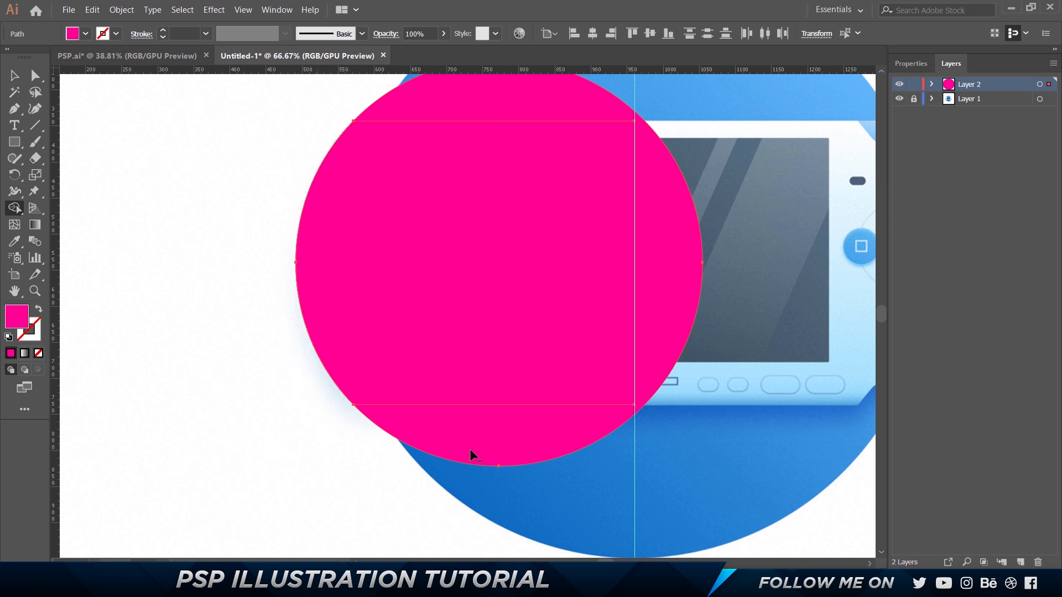
pyautogui.keyDown('alt'); pyautogui.click(512, 437); pyautogui.keyUp('alt')
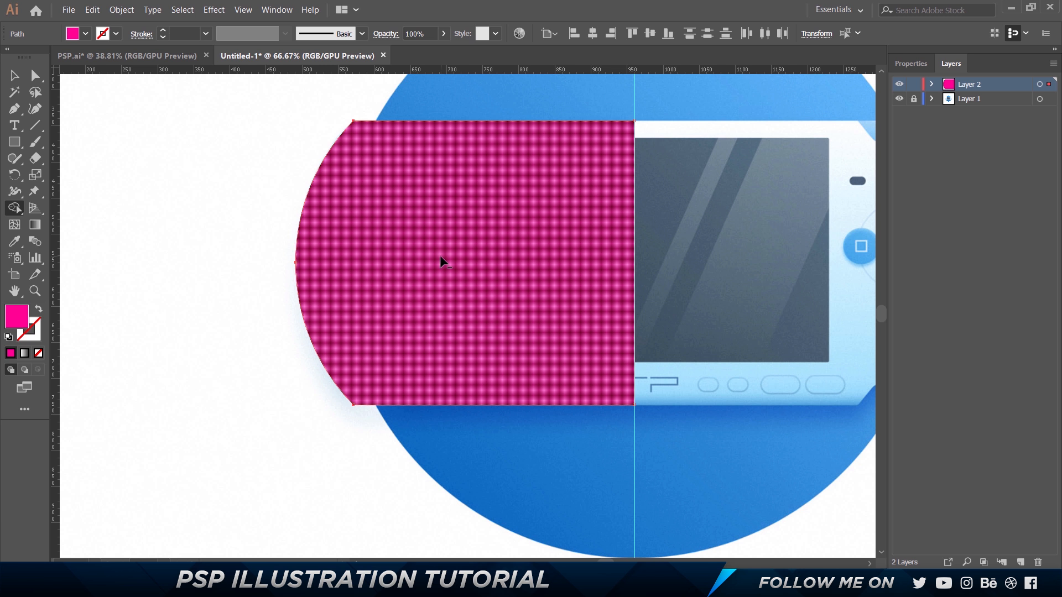
pyautogui.press('v')
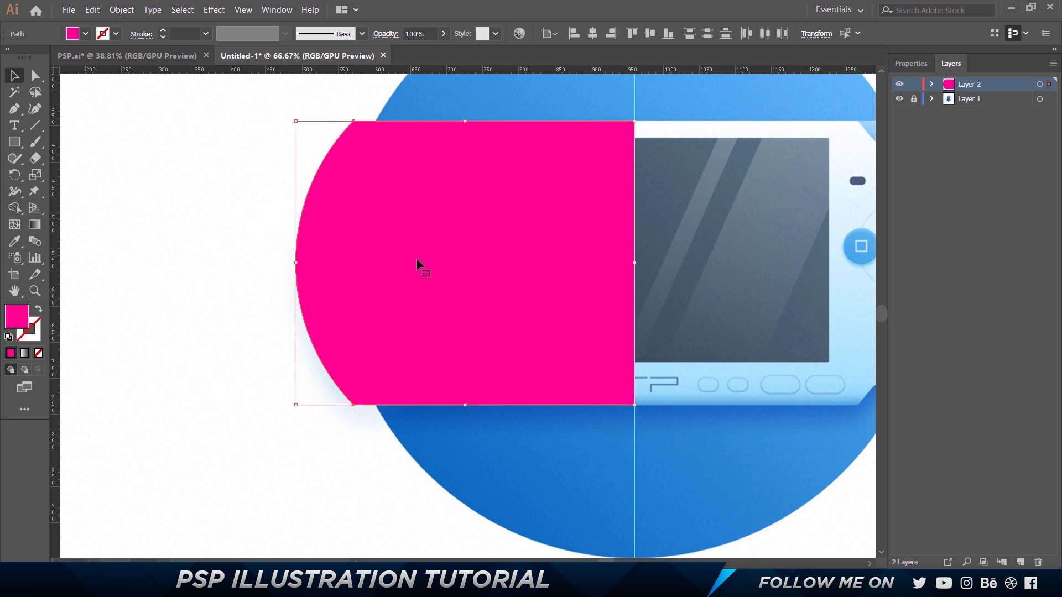
# Merge the remaining overlapping pieces into a single half-body shape and turn it into an unfilled outline
pyautogui.hotkey('shift', 'm')
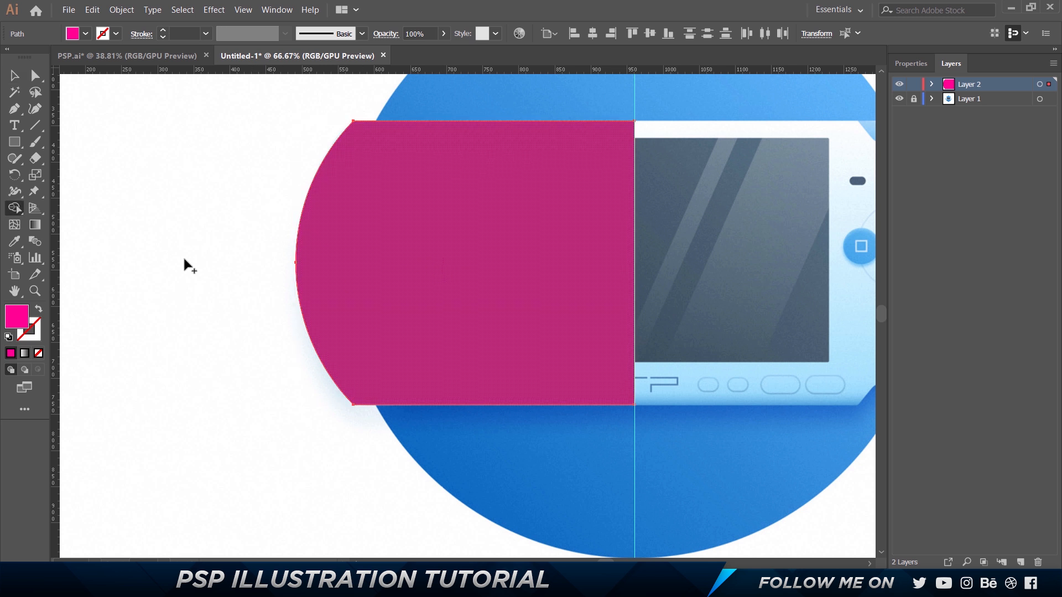
pyautogui.moveTo(355, 203)
pyautogui.mouseDown()
pyautogui.moveTo(367, 274)
pyautogui.moveTo(342, 339)
pyautogui.moveTo(373, 323)
pyautogui.moveTo(463, 188)
pyautogui.moveTo(585, 251)
pyautogui.moveTo(535, 298)
pyautogui.mouseUp()
pyautogui.press('v')
pyautogui.moveTo(406, 207); pyautogui.dragTo(252, 329)
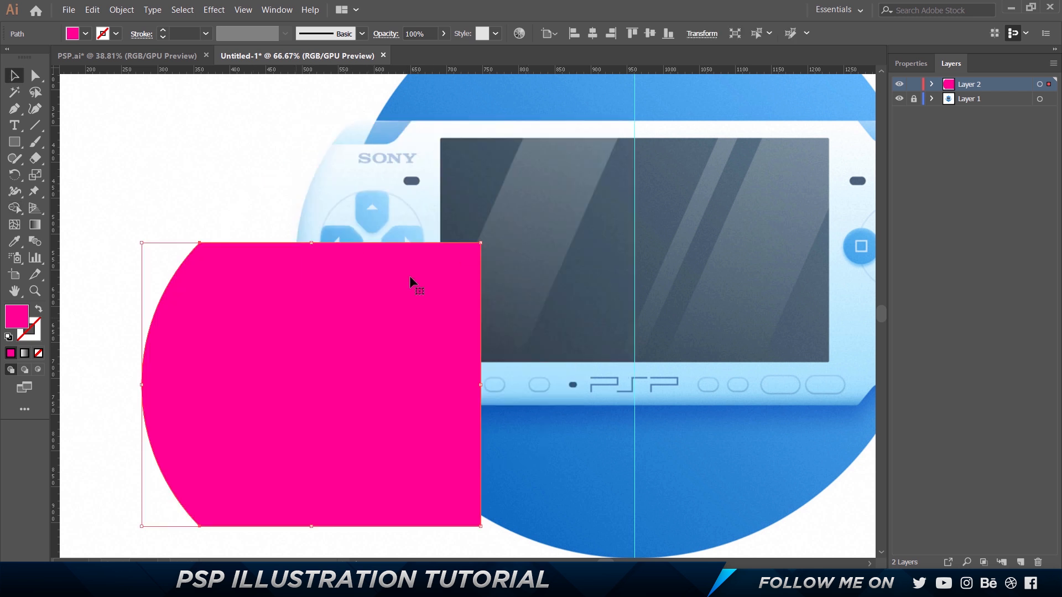
pyautogui.hotkey('ctrl', 'z')
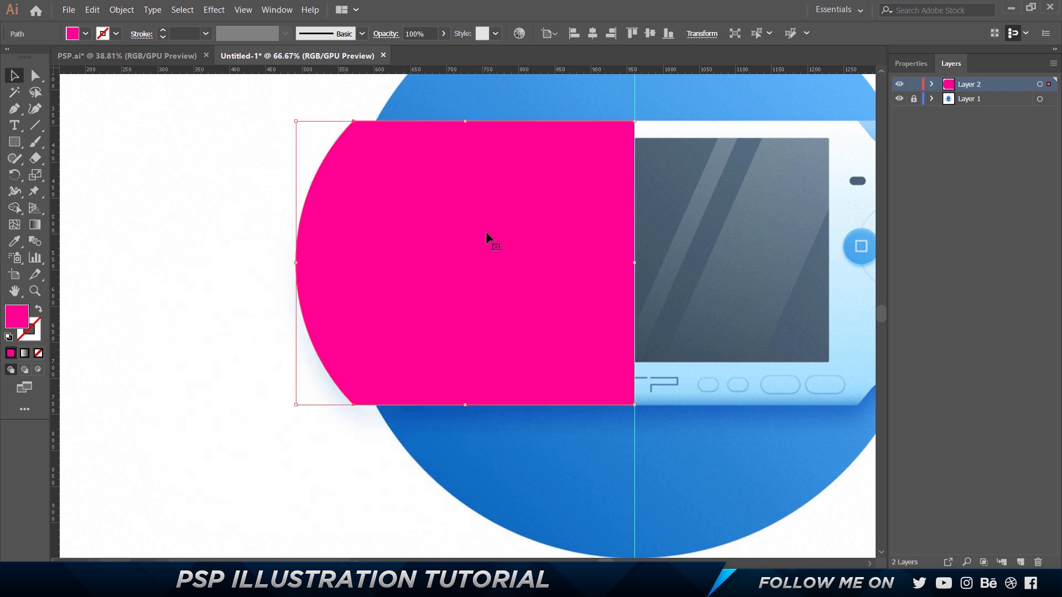
pyautogui.hotkey('shift', 'x')
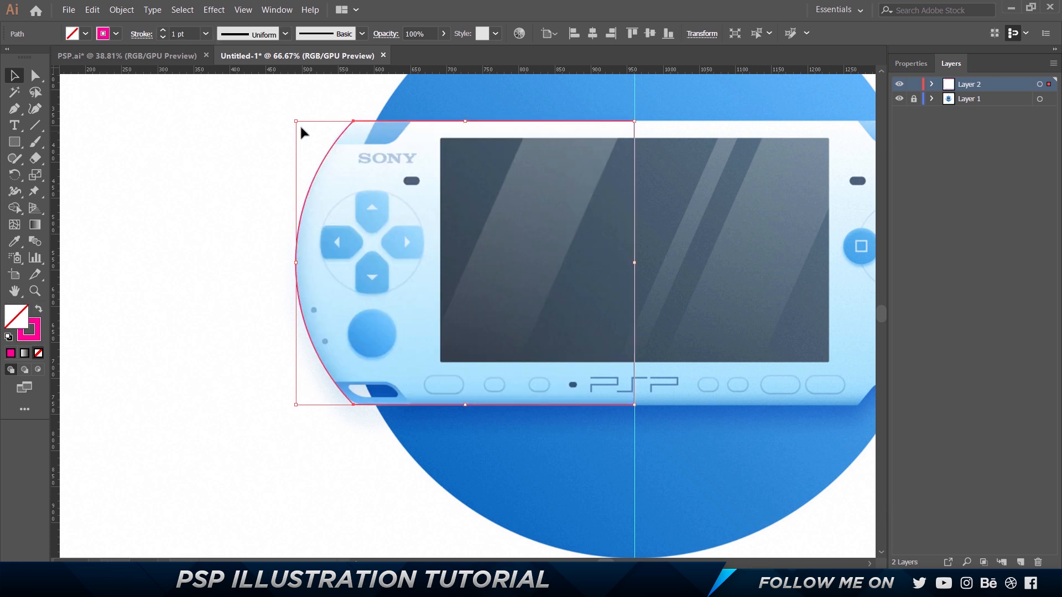
# Round the two outer corners of the half-body outline together to match the console's rounded corners
pyautogui.click(360, 432)
pyautogui.click(343, 396)
pyautogui.click(35, 77)
pyautogui.moveTo(398, 442); pyautogui.dragTo(302, 384)
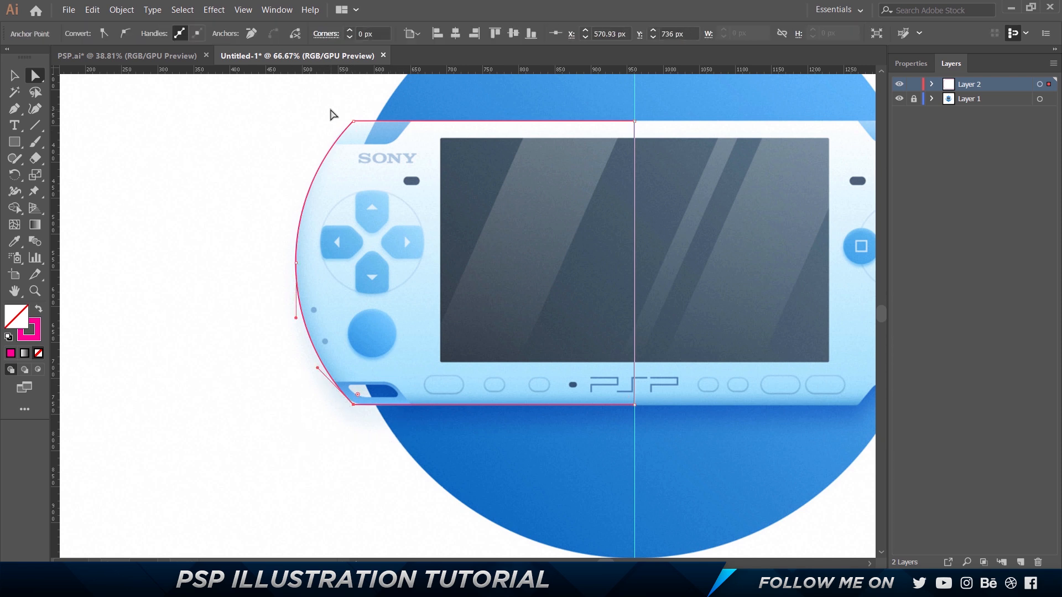
pyautogui.moveTo(331, 105); pyautogui.dragTo(412, 148)
pyautogui.scroll(5, 354, 411)
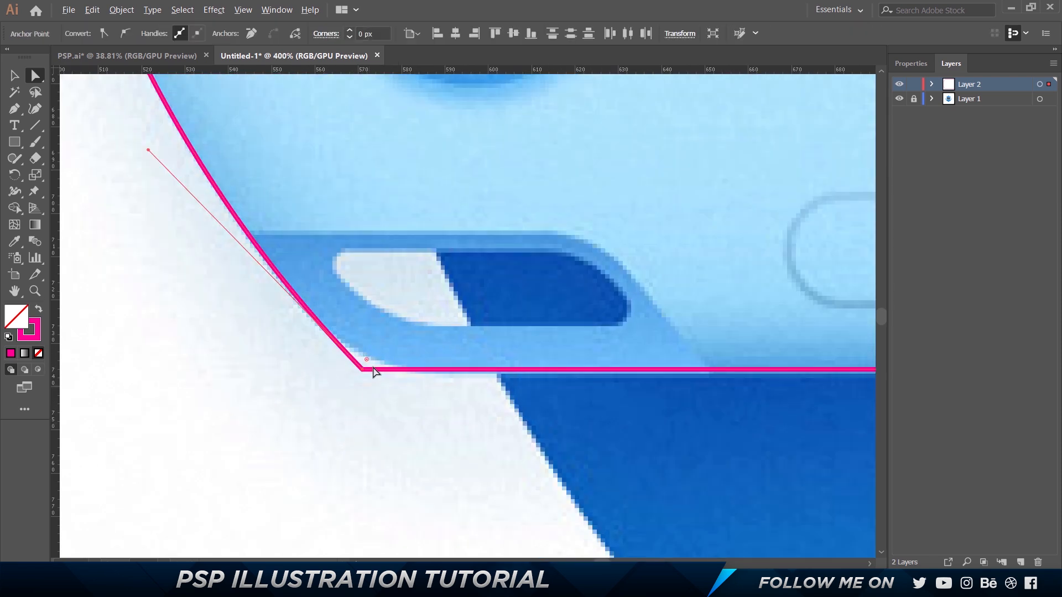
pyautogui.moveTo(369, 362); pyautogui.dragTo(508, 233)
pyautogui.click(384, 422)
pyautogui.scroll(-5, 384, 421)
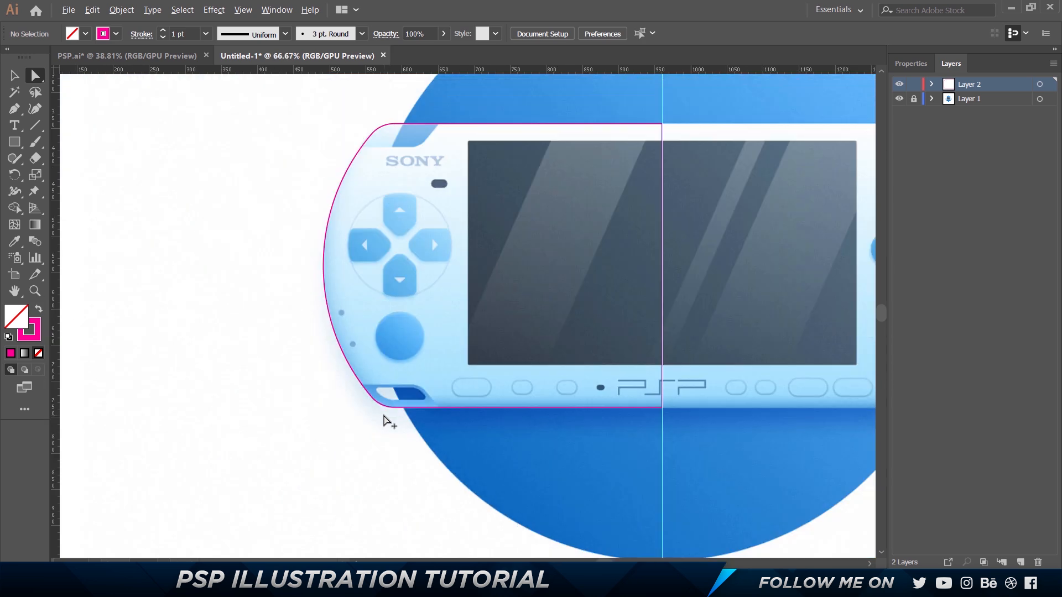
pyautogui.scroll(4, 385, 139)
pyautogui.scroll(-4, 381, 109)
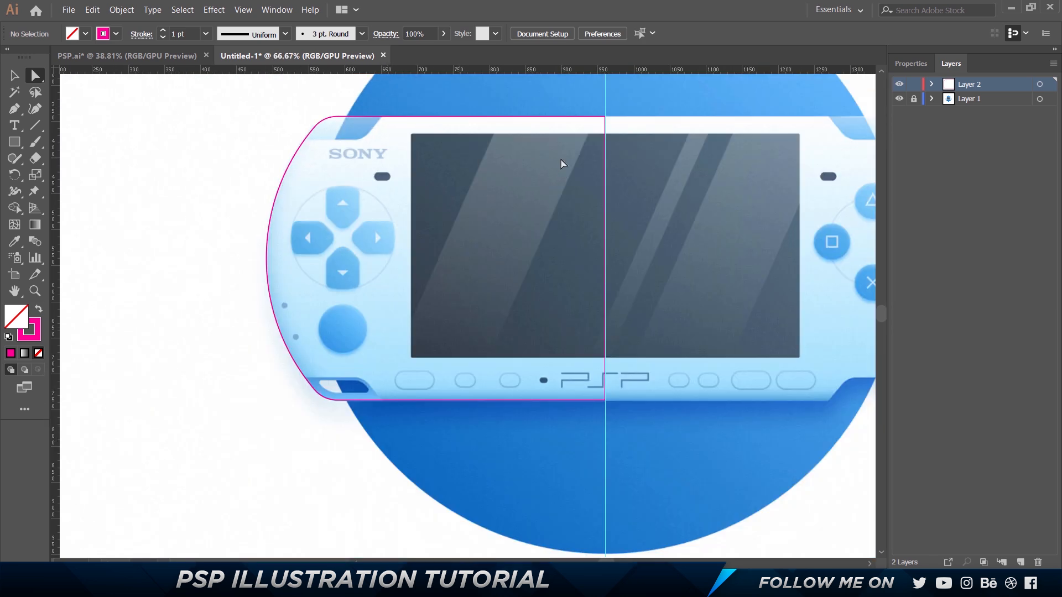
# Swap the half-body's stroke colour to the fill and place a duplicate of it straight across towards the console's right half
pyautogui.moveTo(562, 164); pyautogui.dragTo(588, 165)
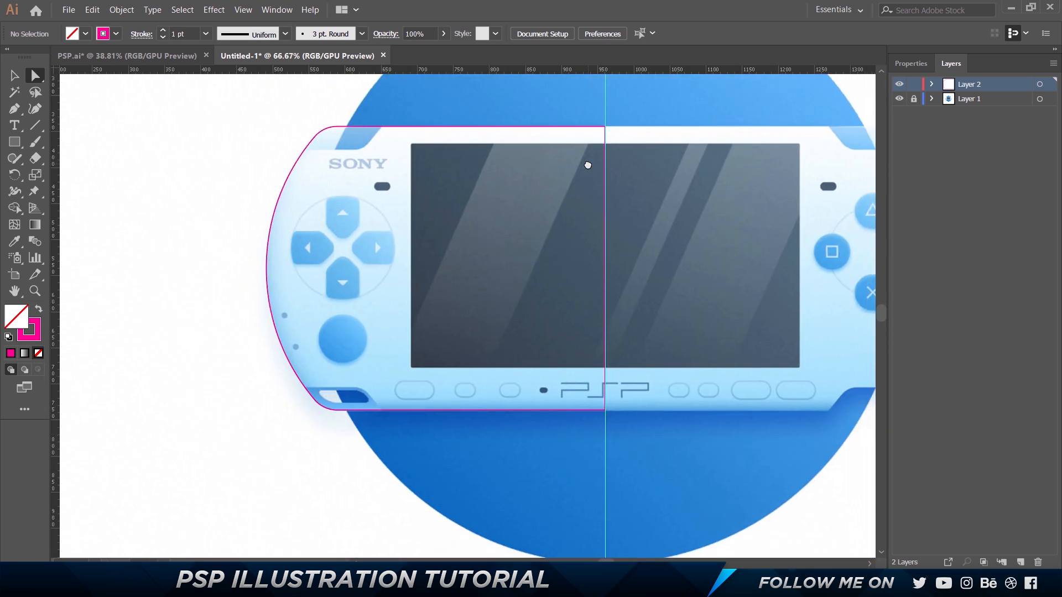
pyautogui.press('v')
pyautogui.hotkey('ctrl', 'a')
pyautogui.hotkey('shift', 'x')
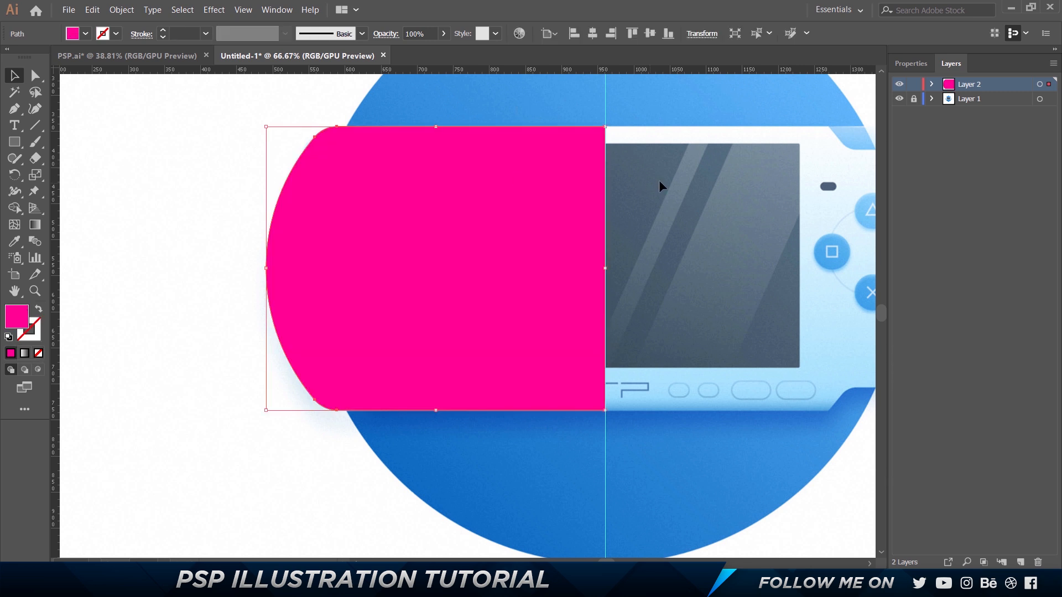
pyautogui.moveTo(674, 176); pyautogui.dragTo(532, 172)
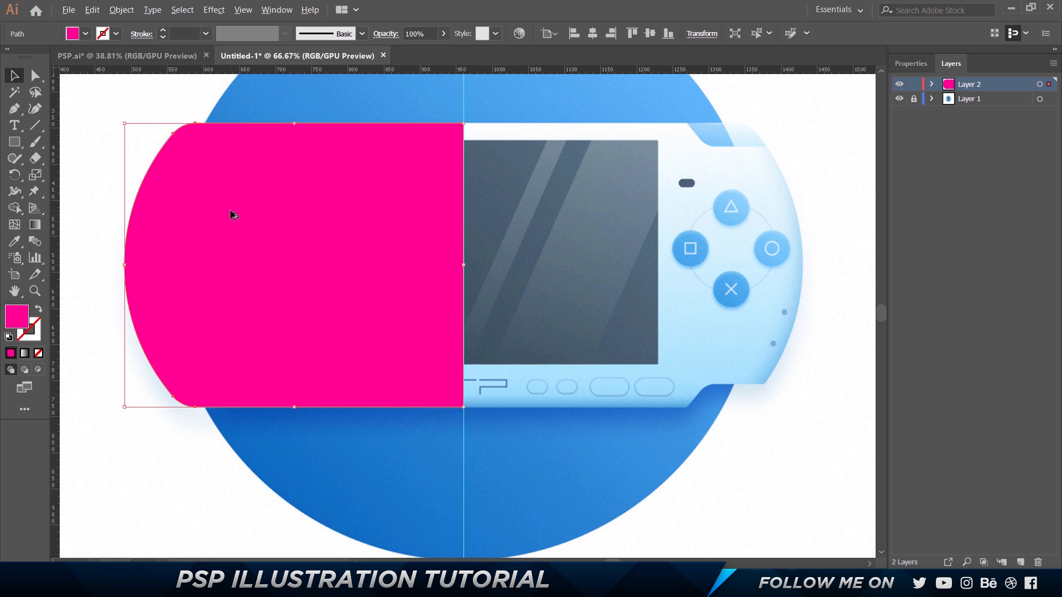
pyautogui.moveTo(231, 214); pyautogui.dragTo(473, 224)
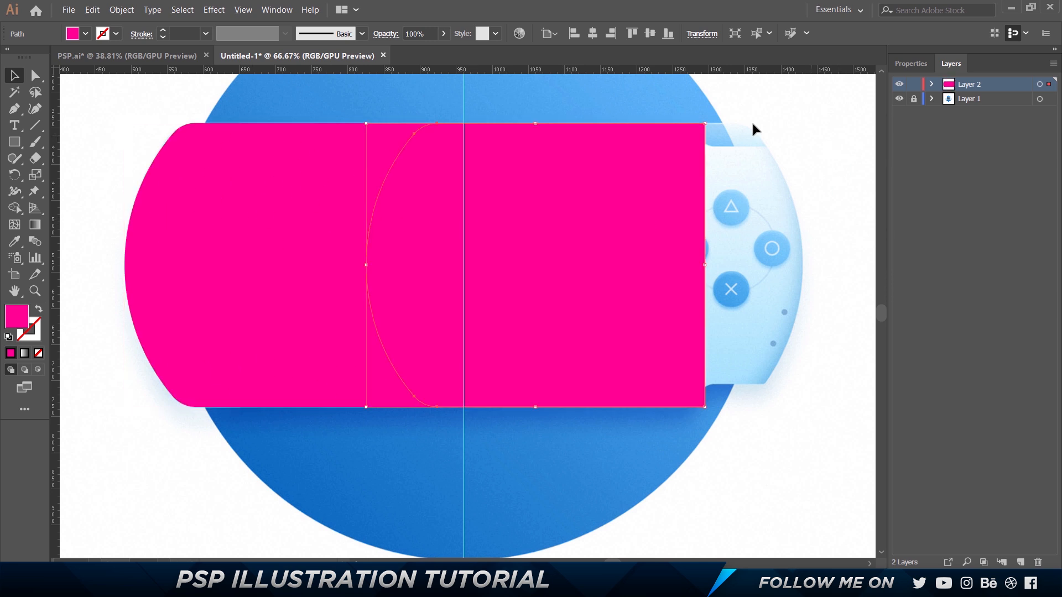
# Hide the rulers and turn the copied half around to cover the console's right side, its straight edge on the centre guide
pyautogui.hotkey('ctrl', 'shift', 'b')
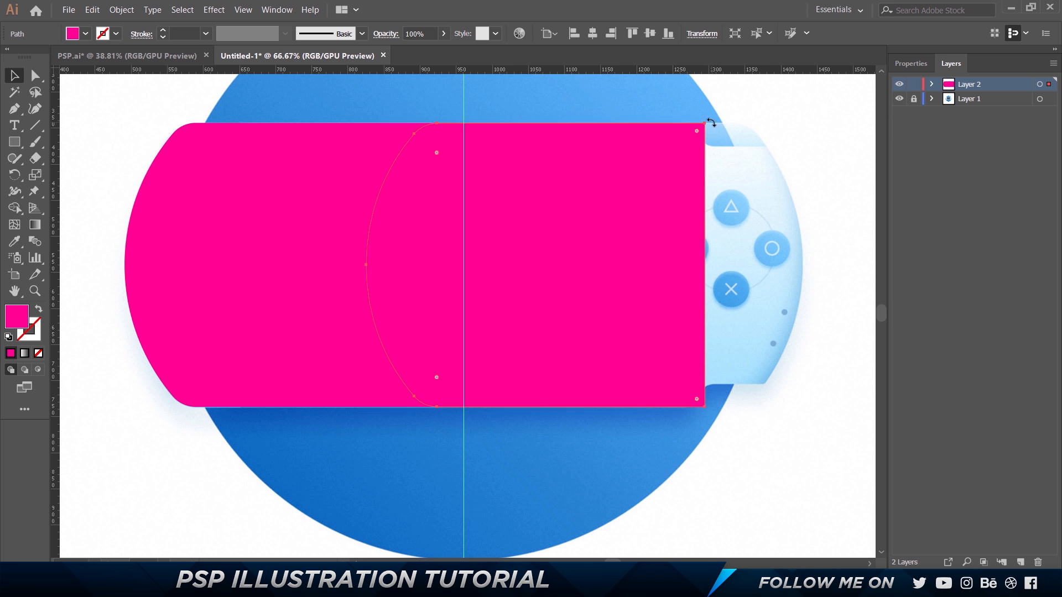
pyautogui.hotkey('ctrl', 'r')
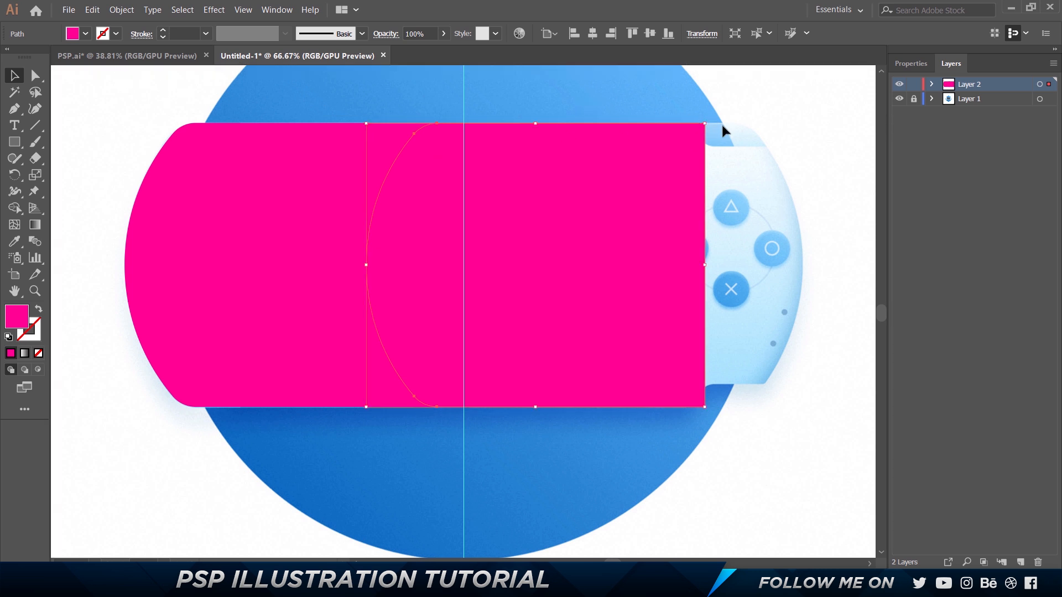
pyautogui.moveTo(708, 120); pyautogui.dragTo(443, 337)
pyautogui.moveTo(571, 260); pyautogui.dragTo(669, 255)
# Select both body halves and merge them across the centre guide into one shape with the Shape Builder tool
pyautogui.scroll(8, 463, 117)
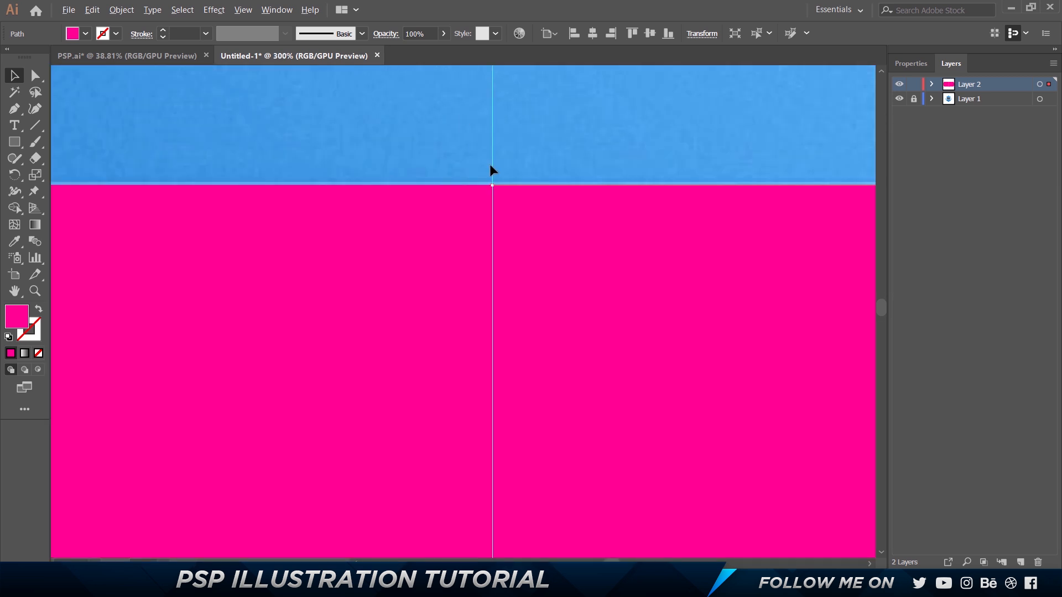
pyautogui.moveTo(516, 247); pyautogui.dragTo(570, 274)
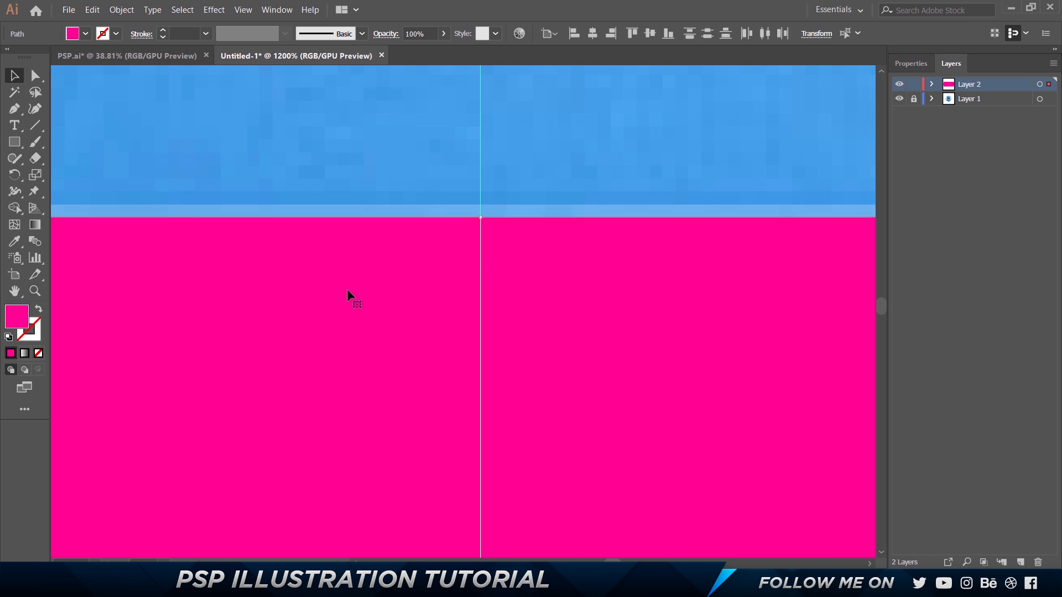
pyautogui.hotkey('shift', 'm')
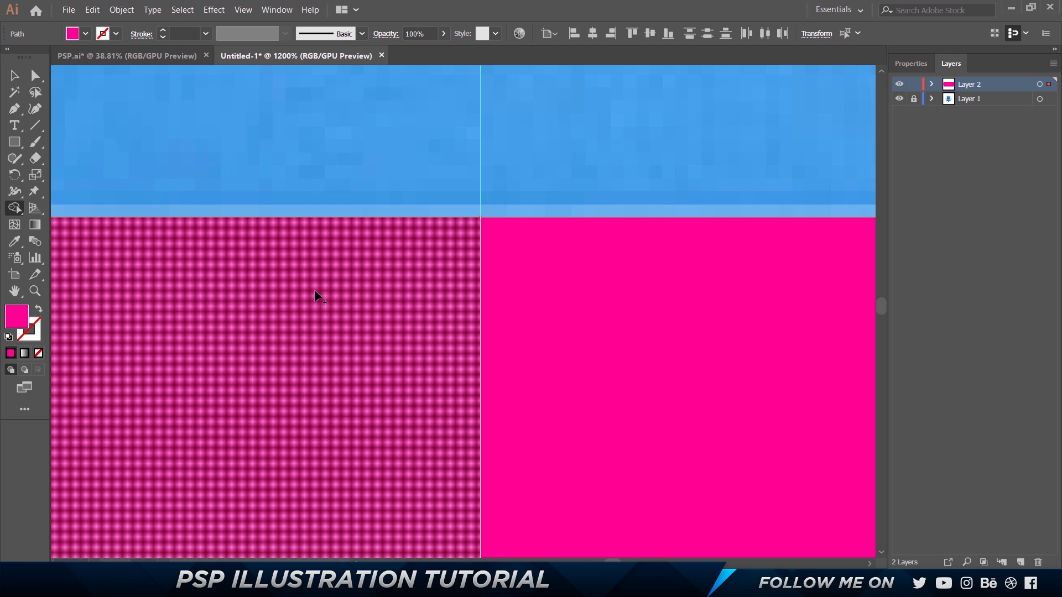
pyautogui.moveTo(426, 301); pyautogui.dragTo(632, 318)
pyautogui.press('v')
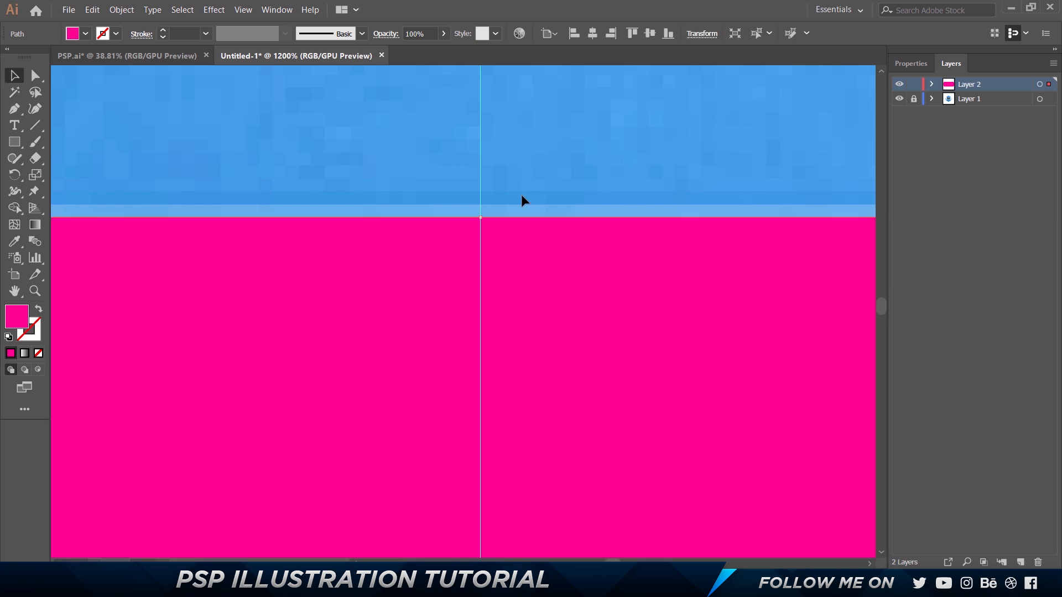
pyautogui.click(521, 194)
pyautogui.hotkey('ctrl', '0')
pyautogui.scroll(-2, 558, 303)
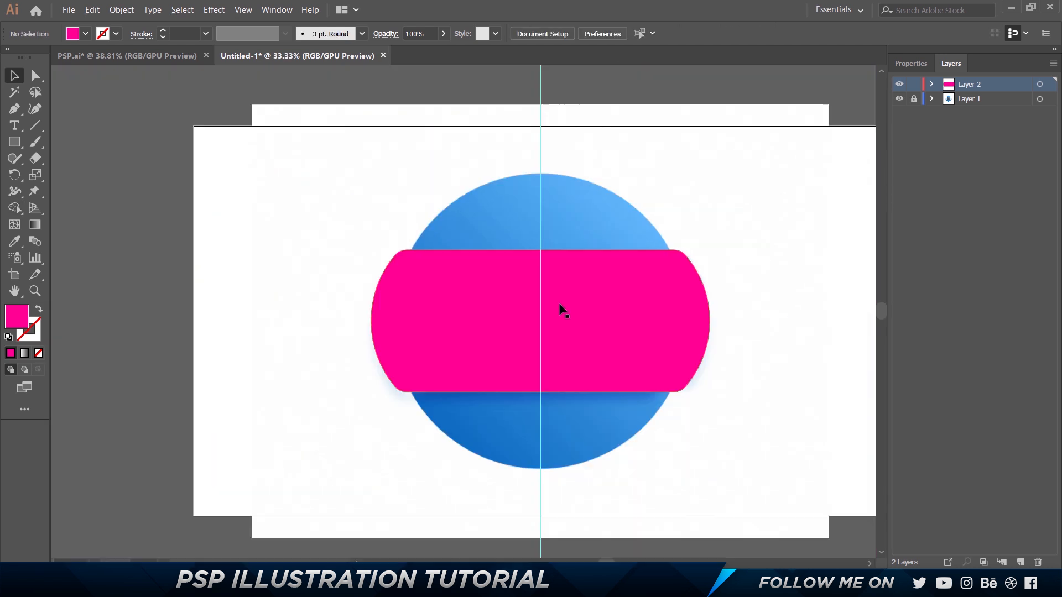
# Turn the merged console body into an unfilled outline and deselect it
pyautogui.moveTo(567, 334); pyautogui.dragTo(389, 219)
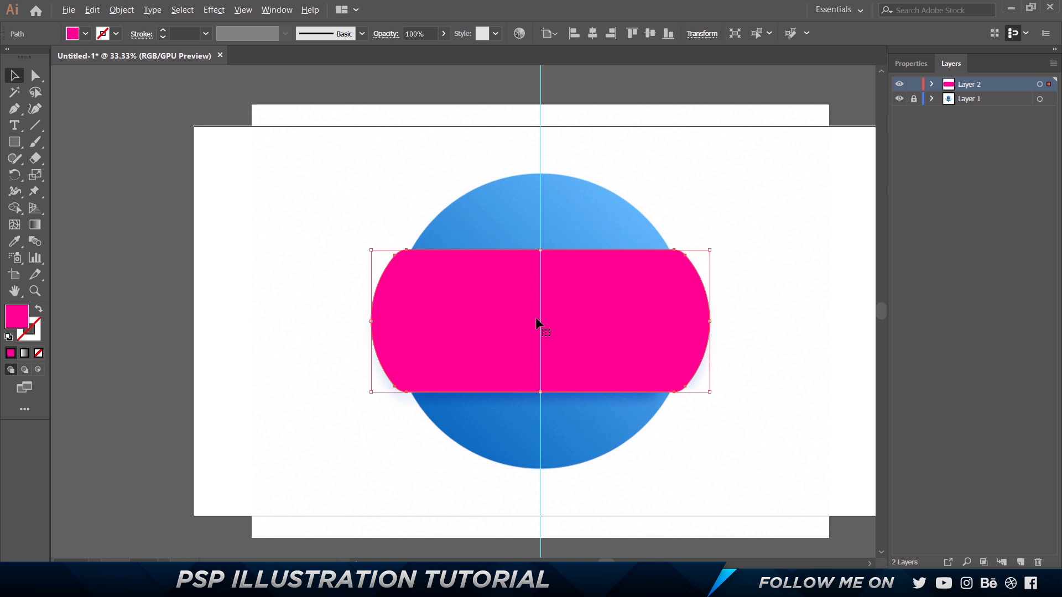
pyautogui.scroll(1, 539, 324)
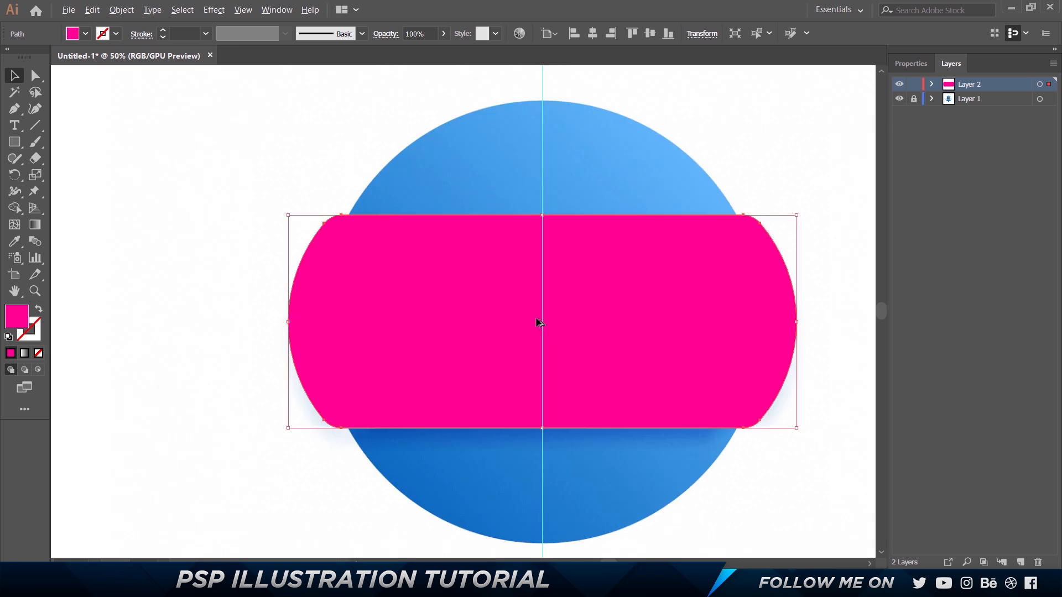
pyautogui.hotkey('shift', 'x')
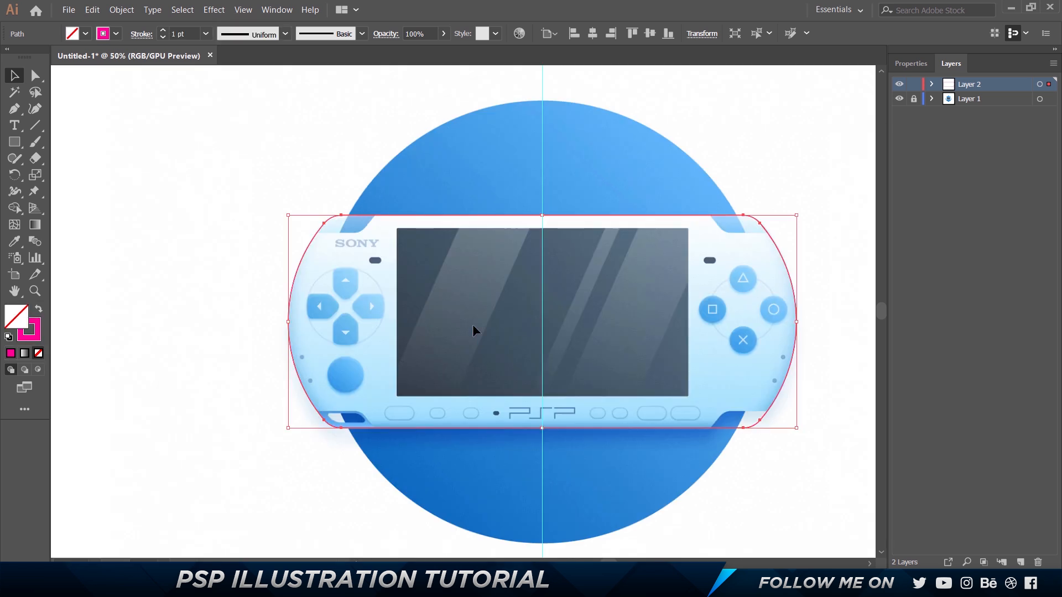
pyautogui.click(257, 262)
# Draw an unfilled circle with the Ellipse tool over the directional pad, about the size of its ring
pyautogui.moveTo(518, 283); pyautogui.dragTo(540, 251)
pyautogui.scroll(3, 385, 252)
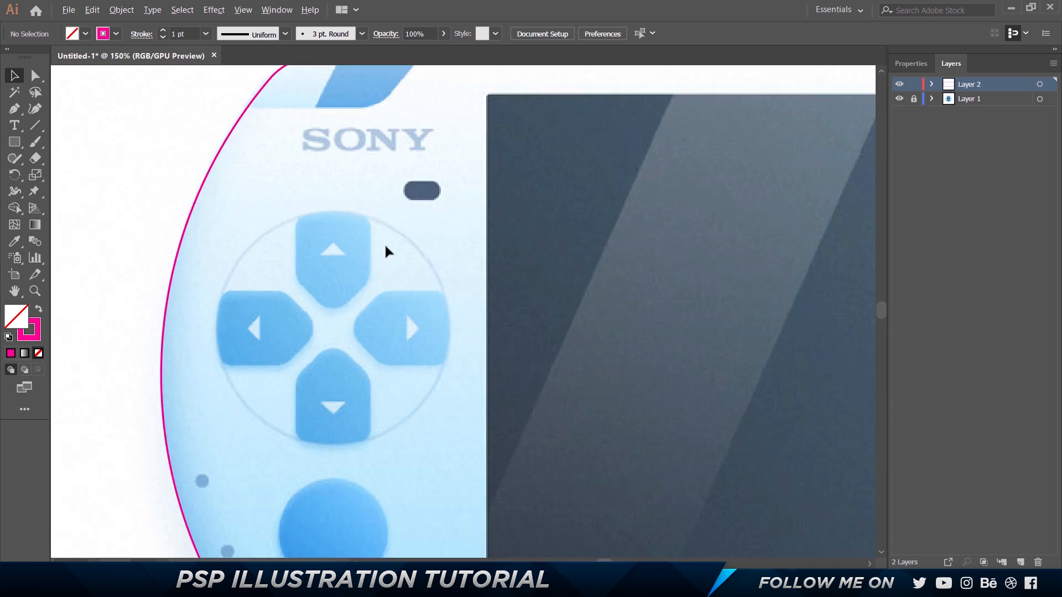
pyautogui.click(16, 145)
pyautogui.moveTo(18, 148); pyautogui.dragTo(70, 174)
pyautogui.moveTo(238, 221); pyautogui.dragTo(437, 462)
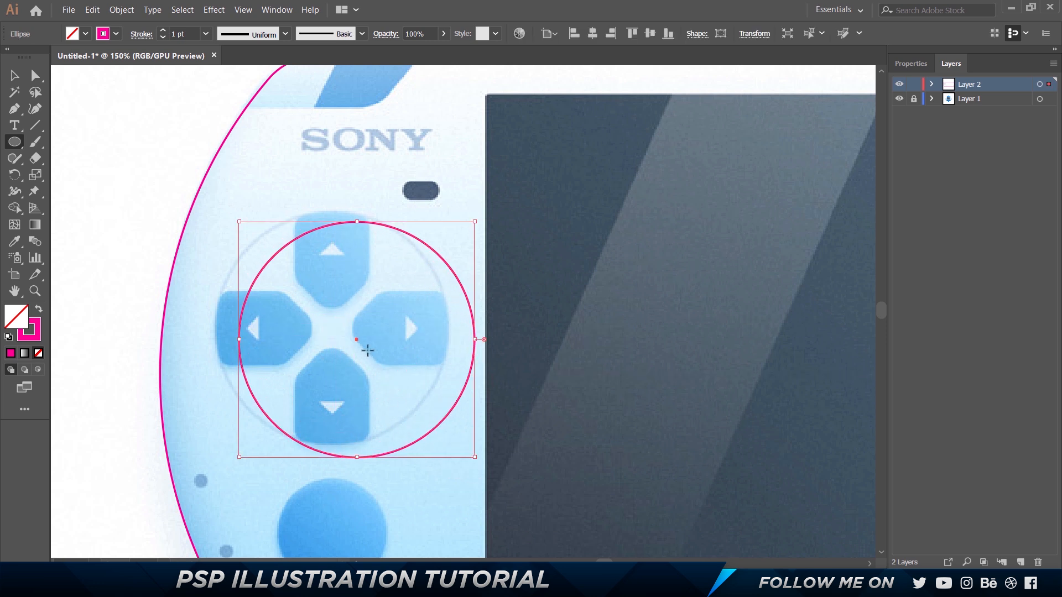
# Move the circle into line with the directional pad's ring, filling it for the move and restoring the unfilled outline
pyautogui.hotkey('shift', 'x')
pyautogui.press('v')
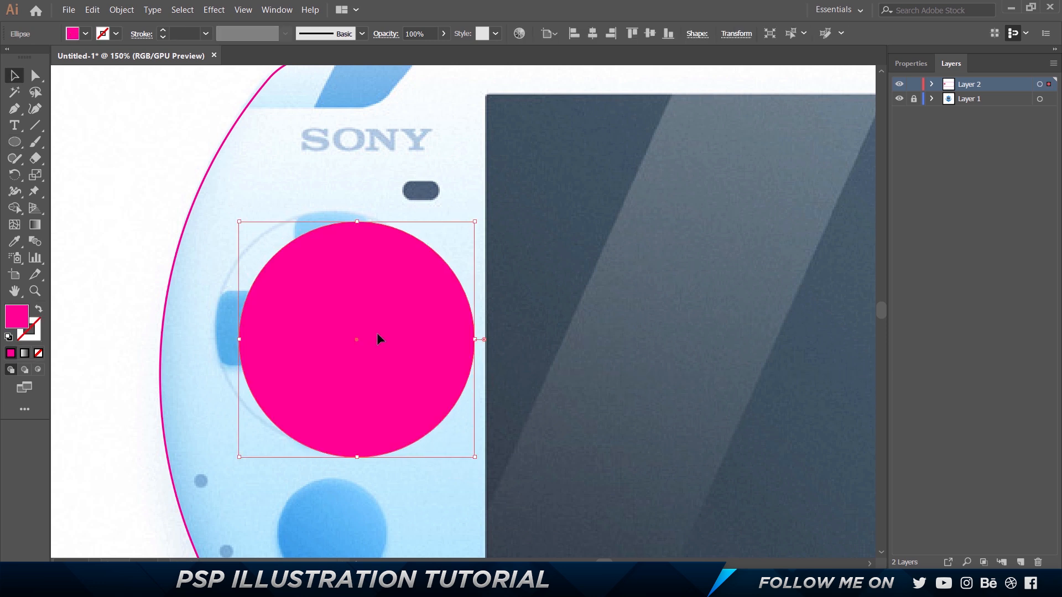
pyautogui.moveTo(369, 339); pyautogui.dragTo(359, 332)
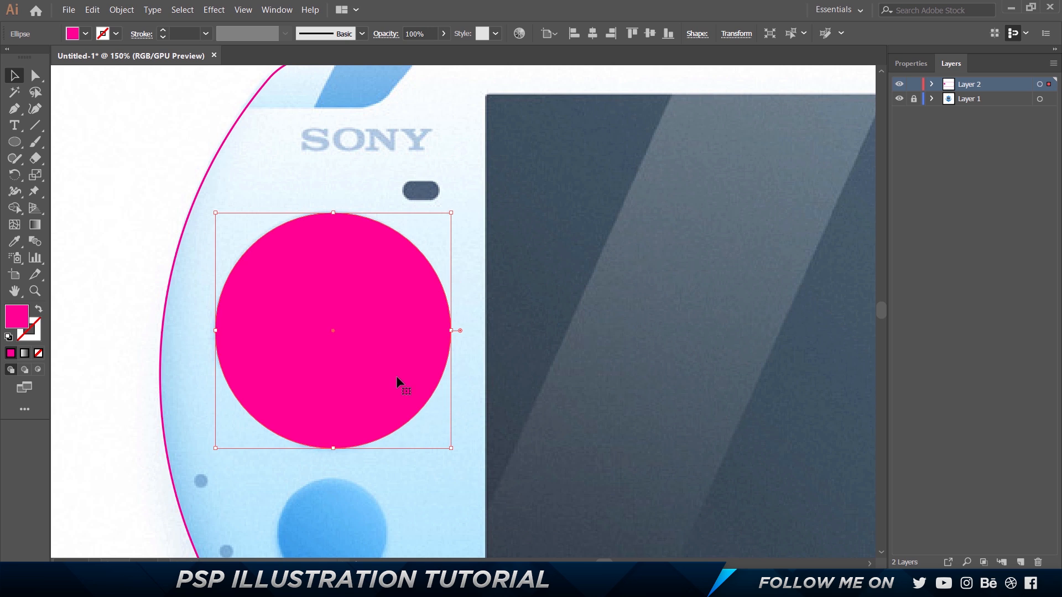
pyautogui.hotkey('shift', 'x')
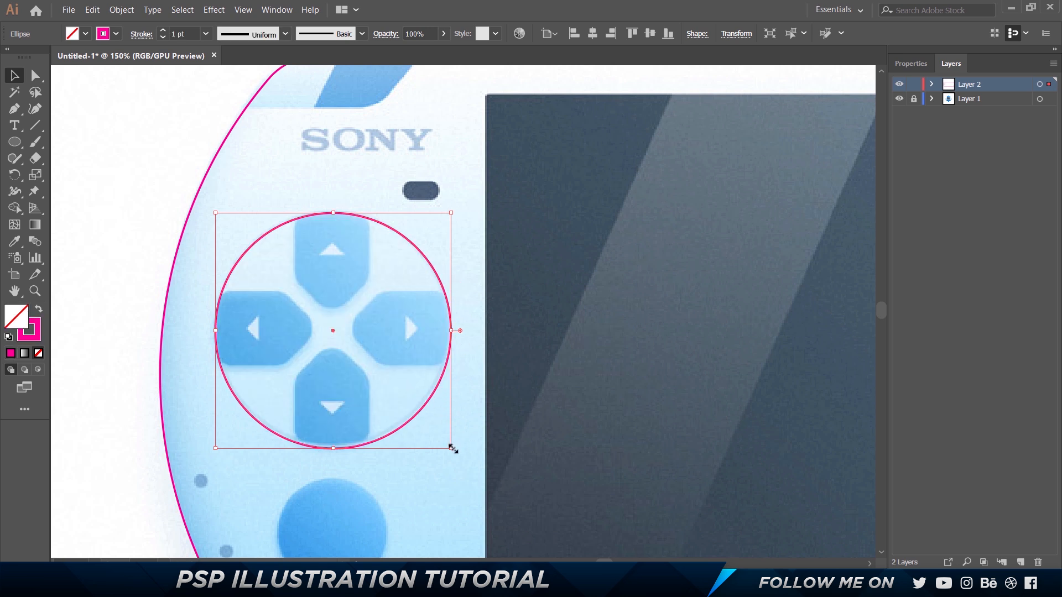
# Shrink the outlined circle slightly so it fits the ring around the directional pad
pyautogui.moveTo(453, 449); pyautogui.dragTo(447, 444)
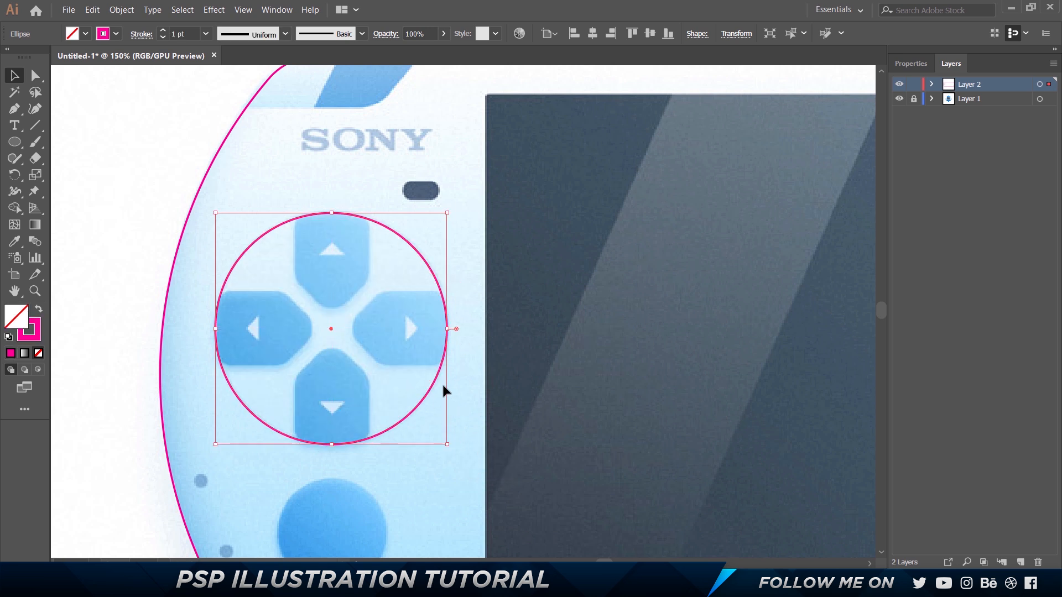
pyautogui.hotkey('ctrl', '-')
pyautogui.hotkey('ctrl', '-')
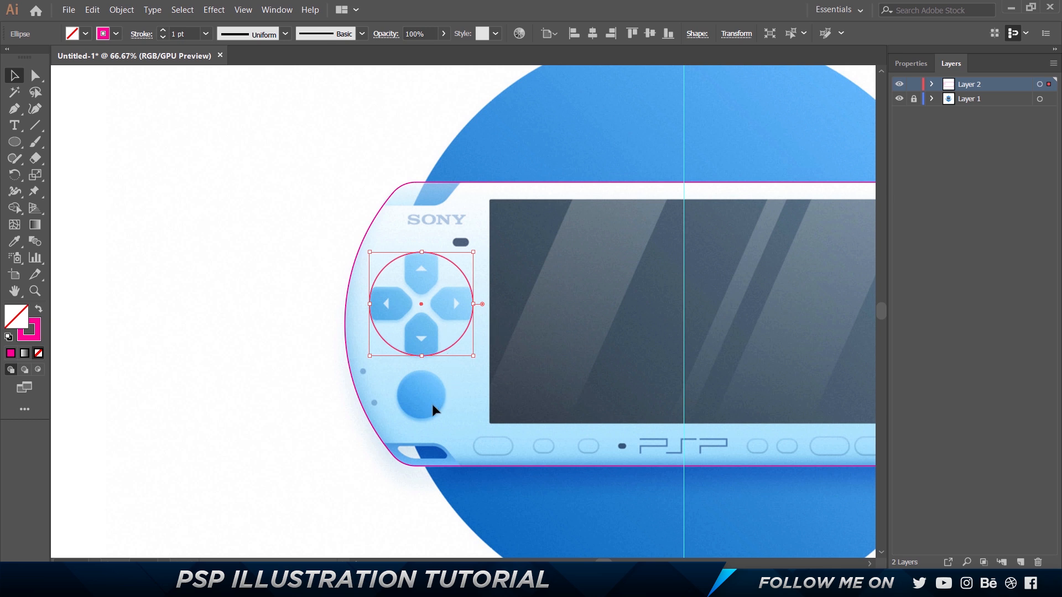
# Copy the ring circle, swap its stroke to a magenta fill, and fit it over the round button below the directional pad
pyautogui.scroll(2, 433, 409)
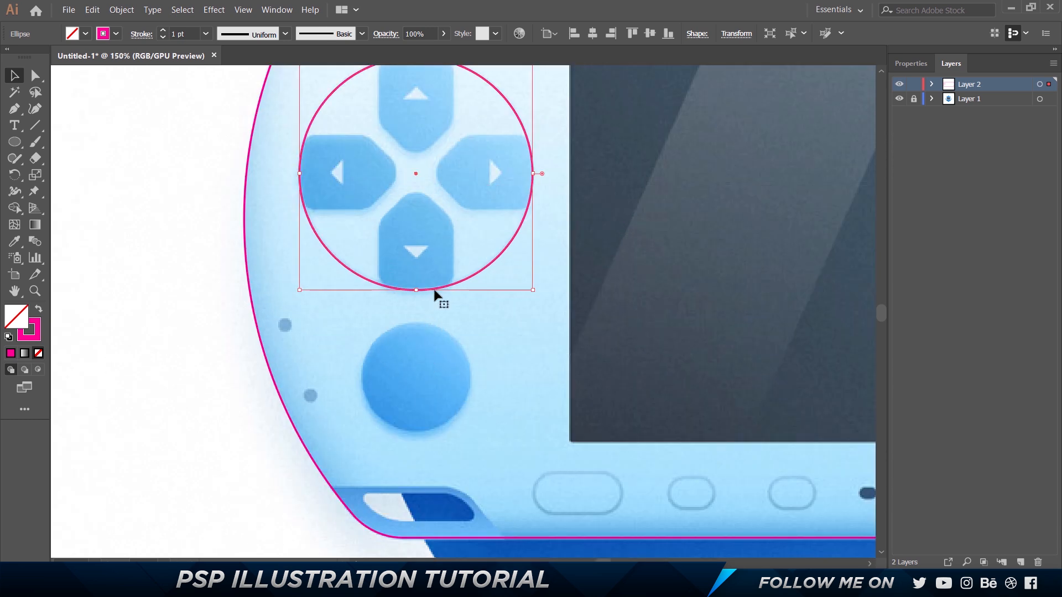
pyautogui.moveTo(439, 293); pyautogui.dragTo(595, 321)
pyautogui.hotkey('shift', 'x')
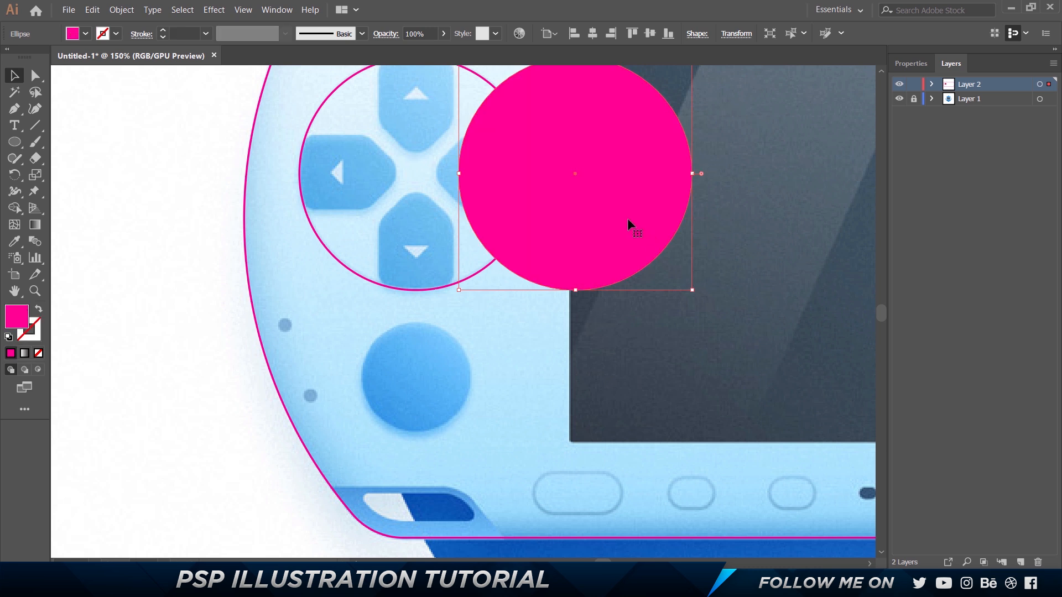
pyautogui.moveTo(628, 225)
pyautogui.mouseDown()
pyautogui.moveTo(578, 296)
pyautogui.moveTo(591, 322)
pyautogui.mouseUp()
pyautogui.moveTo(632, 268); pyautogui.dragTo(423, 378)
pyautogui.moveTo(454, 417); pyautogui.dragTo(473, 433)
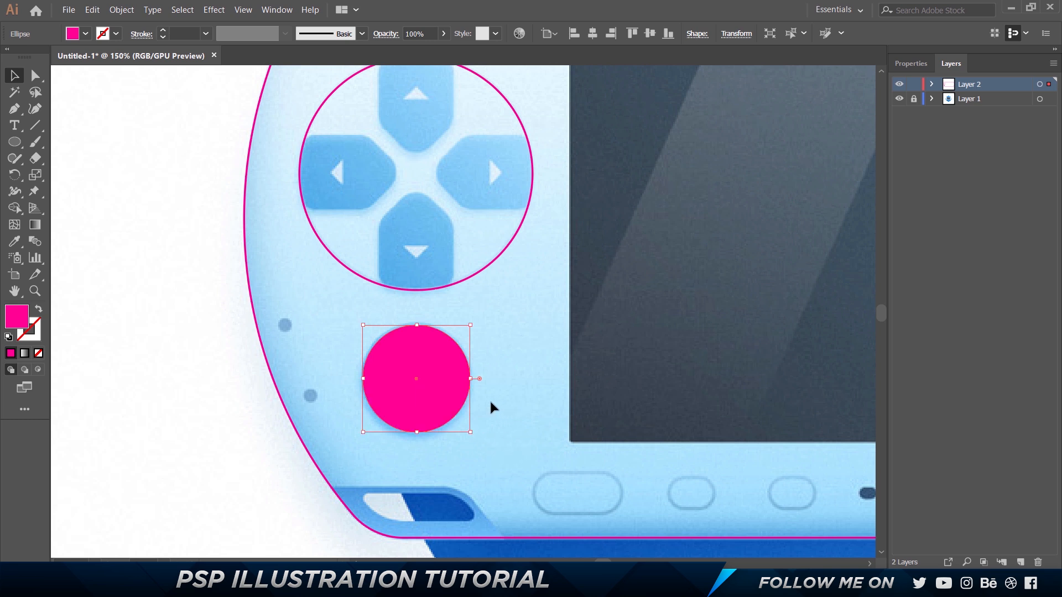
pyautogui.press('Up')
pyautogui.press('Up')
pyautogui.click(519, 354)
# Draw a filled rounded rectangle of 23 by 12 px over the small dark pill below the SONY logo
pyautogui.scroll(5, 519, 354)
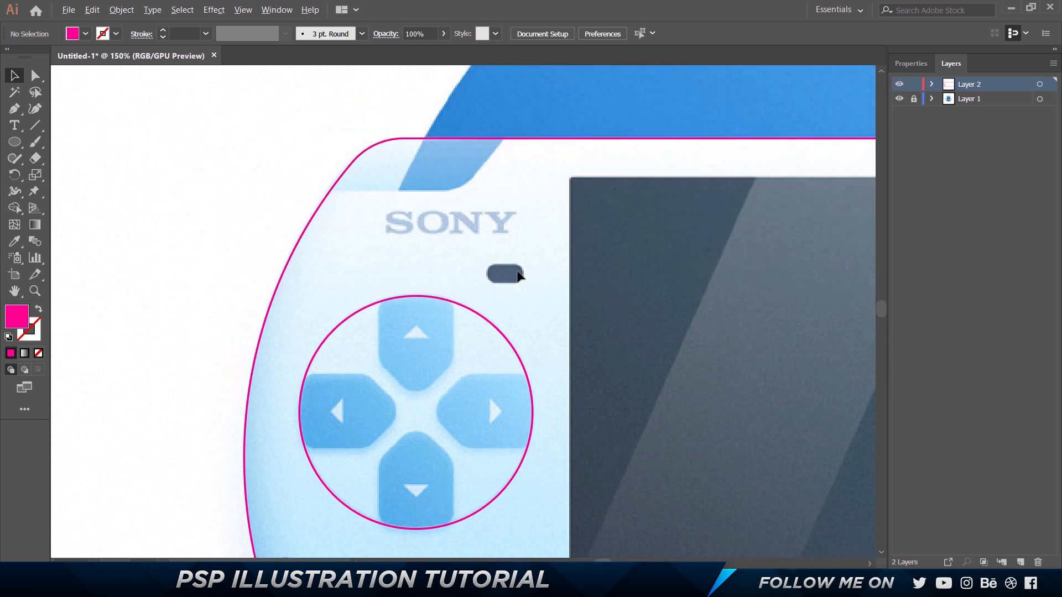
pyautogui.scroll(4, 505, 272)
pyautogui.scroll(-1, 504, 268)
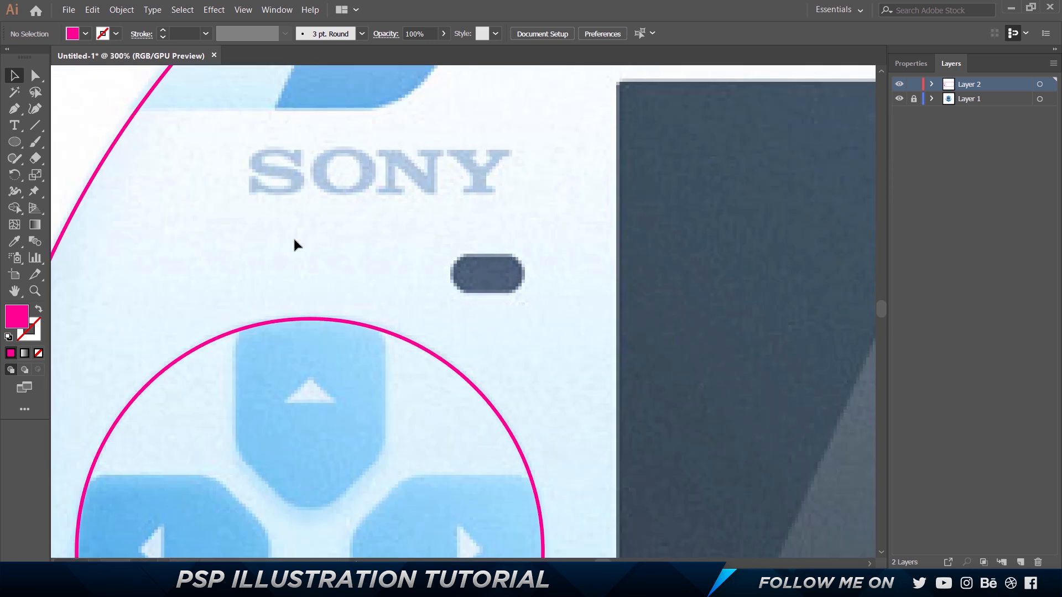
pyautogui.click(17, 143)
pyautogui.moveTo(25, 147); pyautogui.dragTo(62, 160)
pyautogui.moveTo(449, 254); pyautogui.dragTo(526, 293)
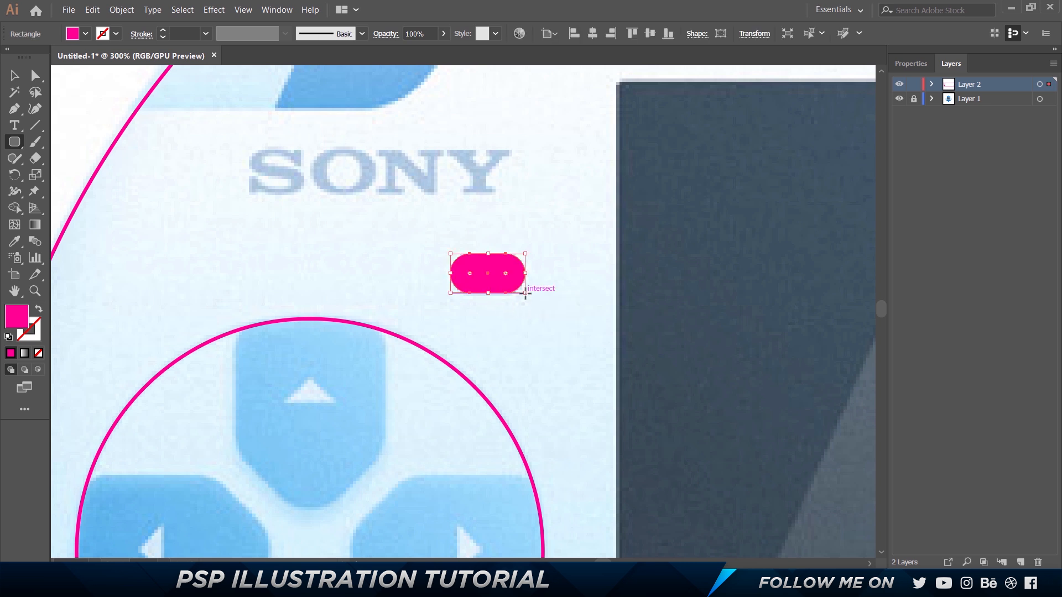
# Check the pill shape's dimensions and corner radius
pyautogui.click(911, 64)
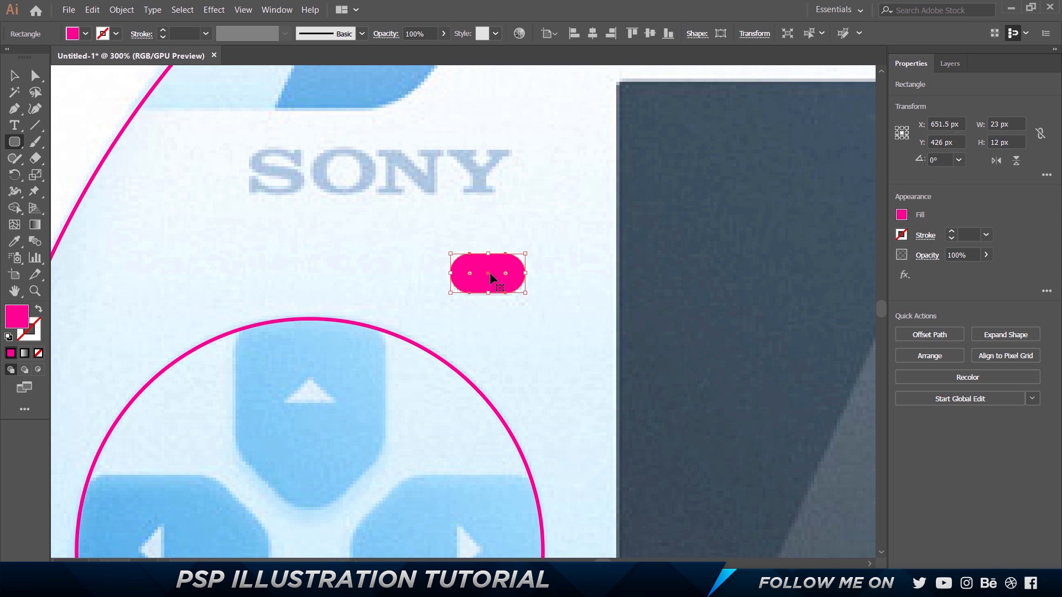
pyautogui.press('a')
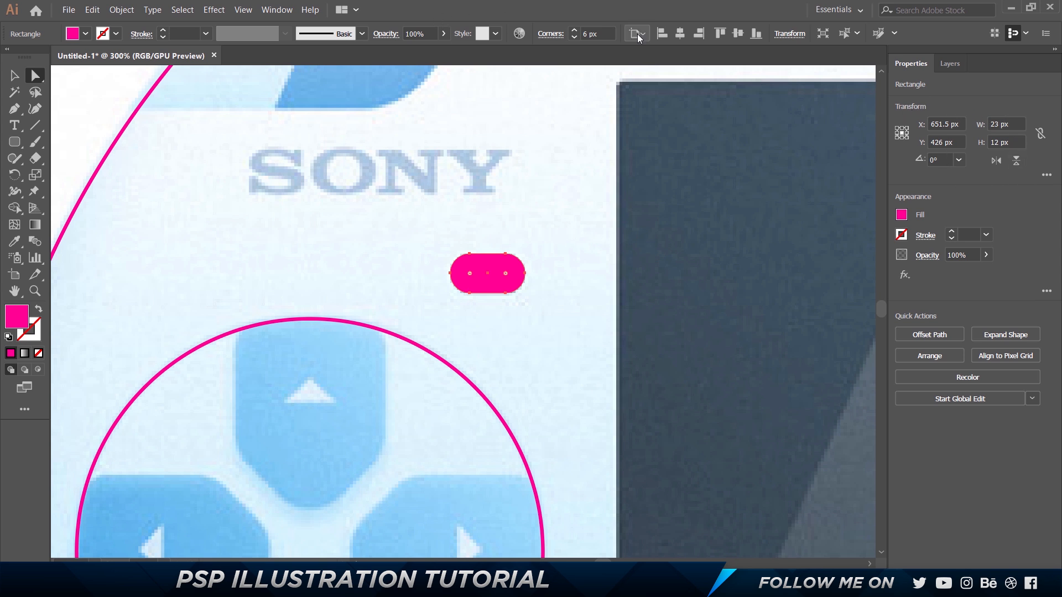
pyautogui.click(604, 33)
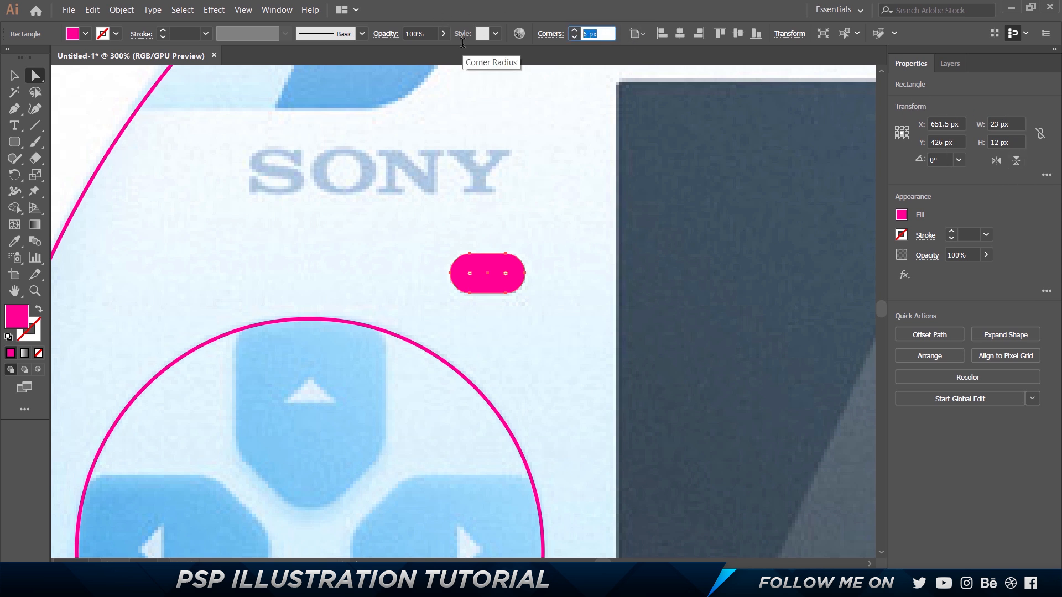
pyautogui.press('Return')
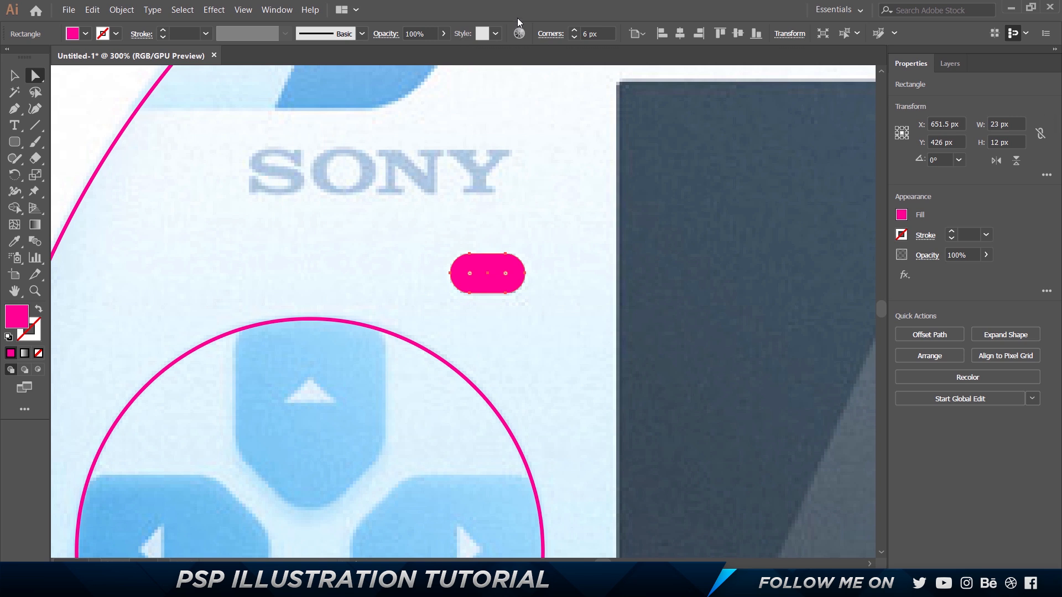
# Copy the filled circle, shrink it to 8 px over the upper small dot near the body's edge, and duplicate it onto the lower dot
pyautogui.scroll(1, 417, 171)
pyautogui.scroll(-2, 419, 168)
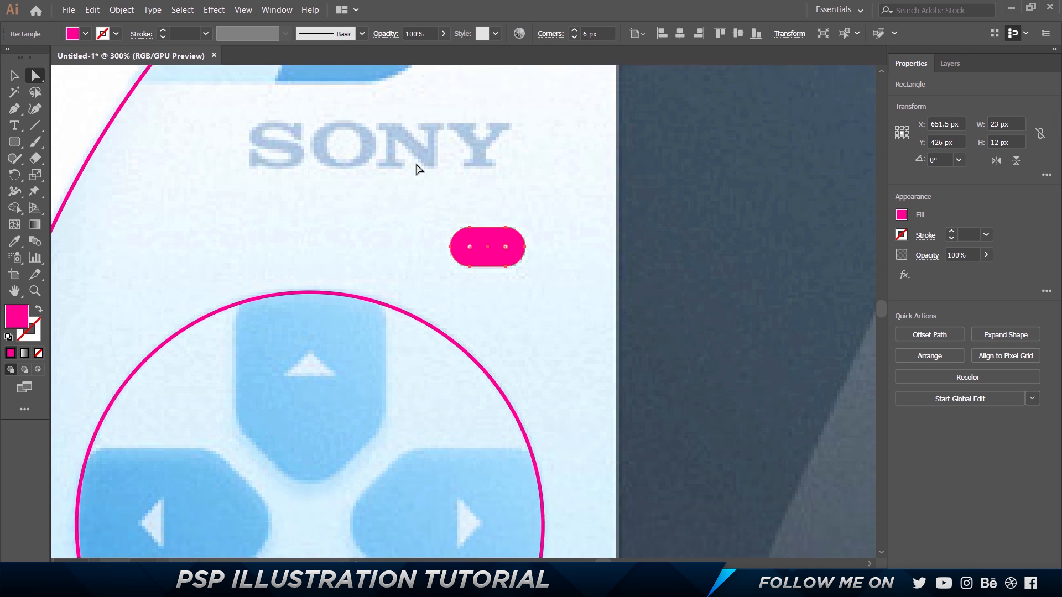
pyautogui.scroll(-2, 419, 168)
pyautogui.scroll(-4, 284, 356)
pyautogui.scroll(2, 232, 423)
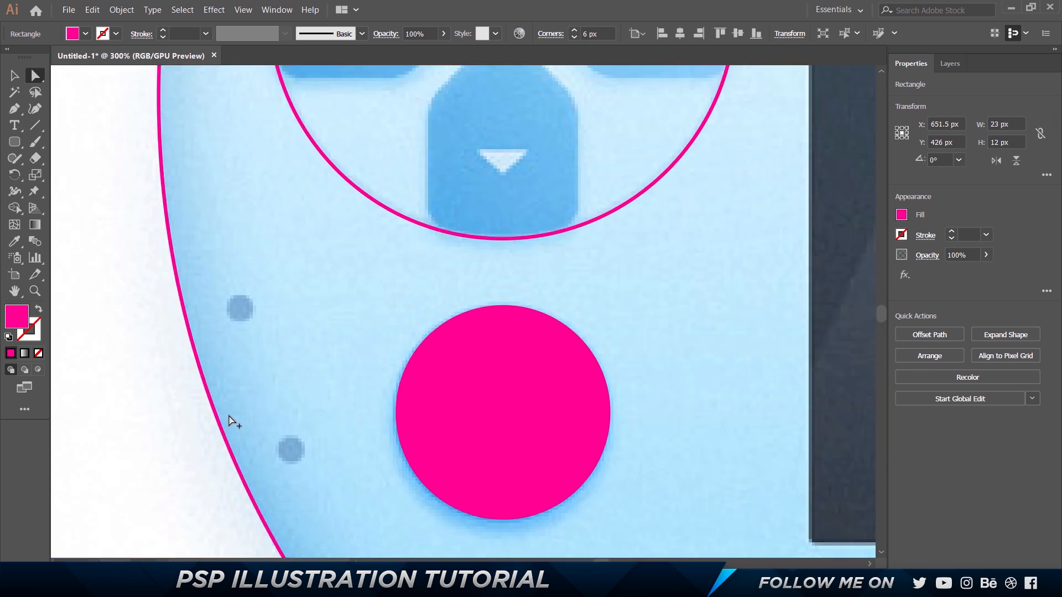
pyautogui.press('v')
pyautogui.moveTo(513, 413); pyautogui.dragTo(342, 239)
pyautogui.moveTo(440, 129); pyautogui.dragTo(240, 307)
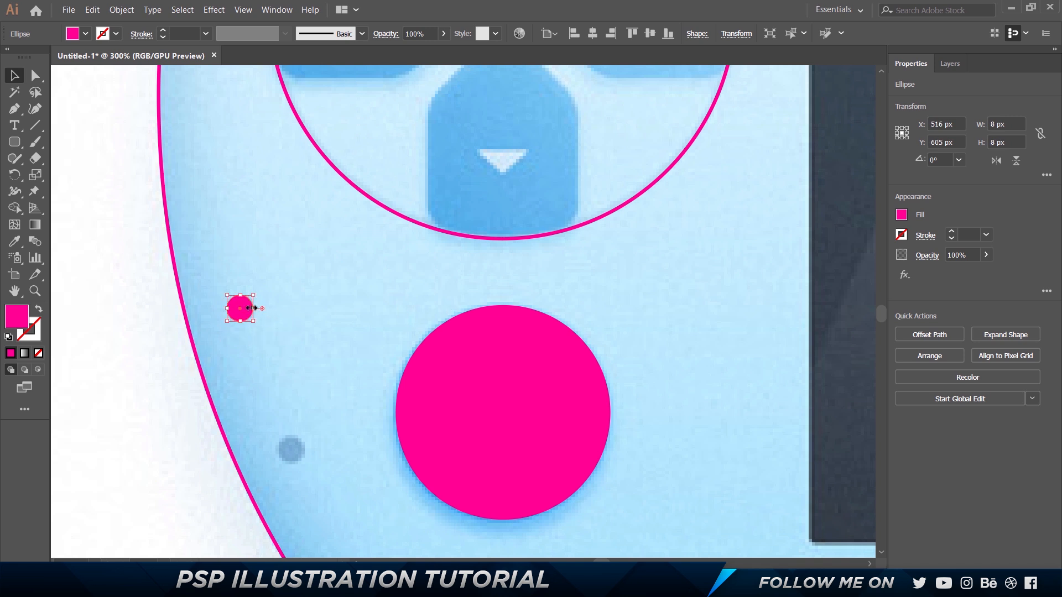
pyautogui.click(297, 437)
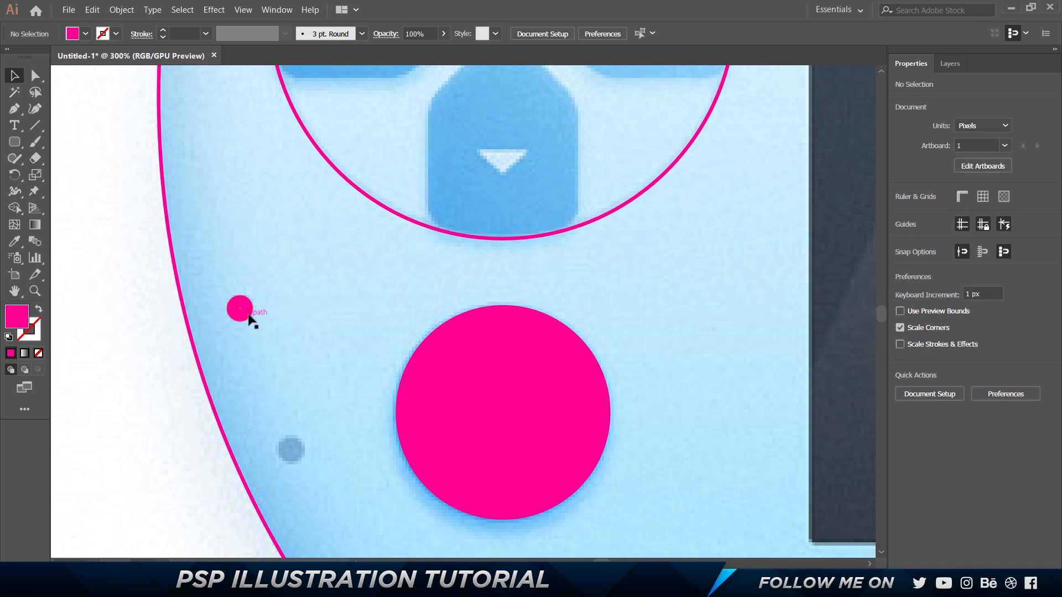
pyautogui.moveTo(248, 318); pyautogui.dragTo(302, 458)
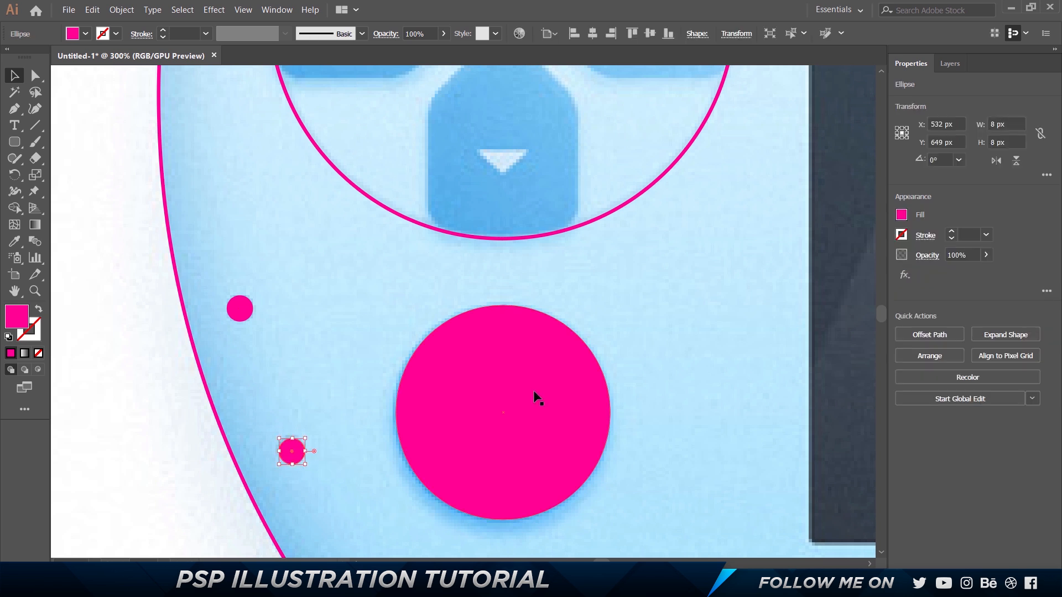
# Trace a closed four-sided shape with the Pen tool along the upper-left shoulder button's edges, extending beyond the console outline
pyautogui.scroll(-4, 484, 304)
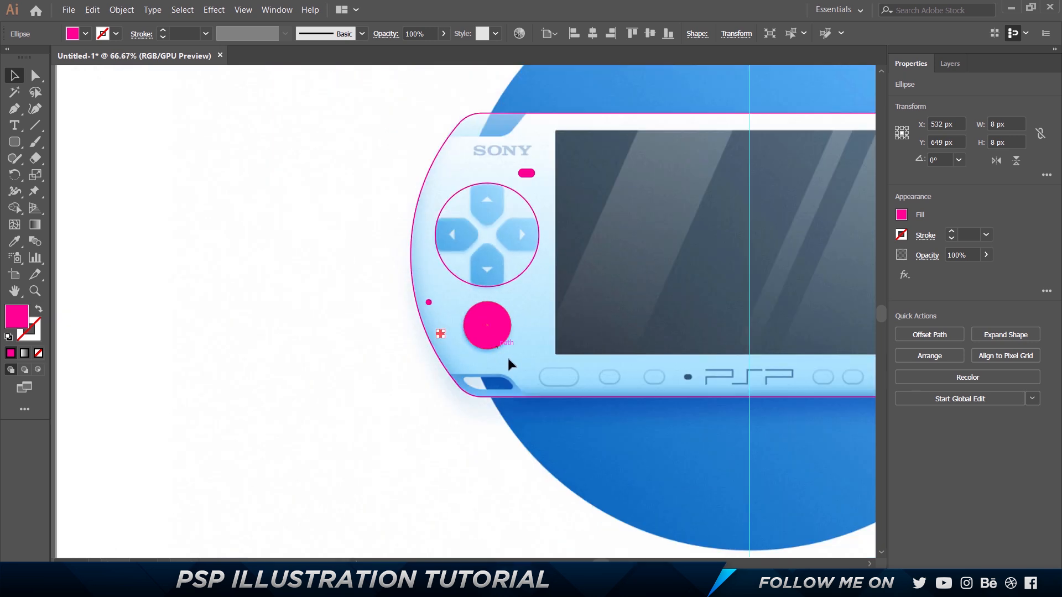
pyautogui.scroll(4, 501, 138)
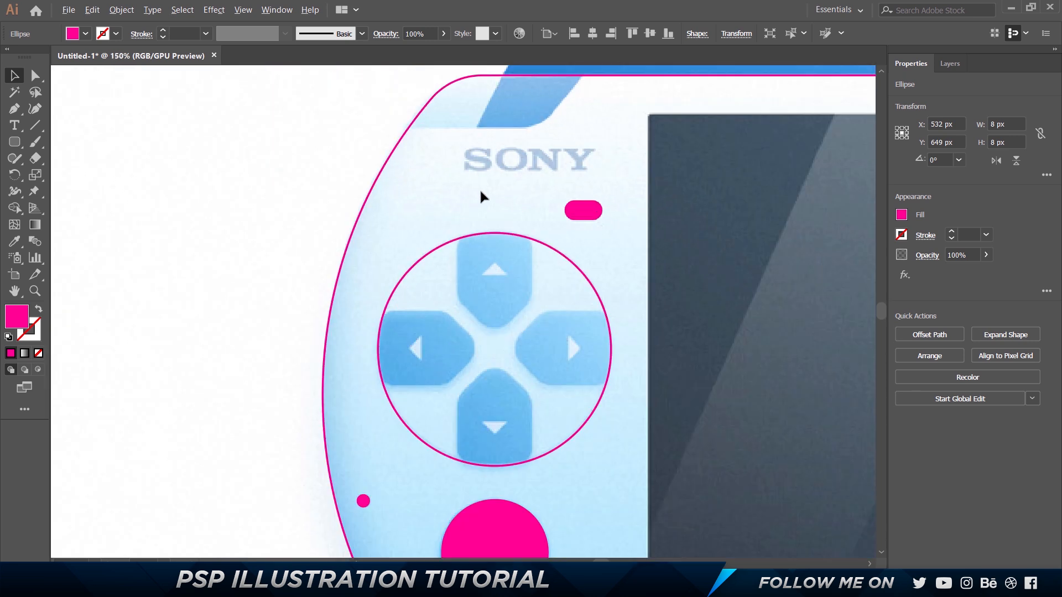
pyautogui.scroll(2, 365, 151)
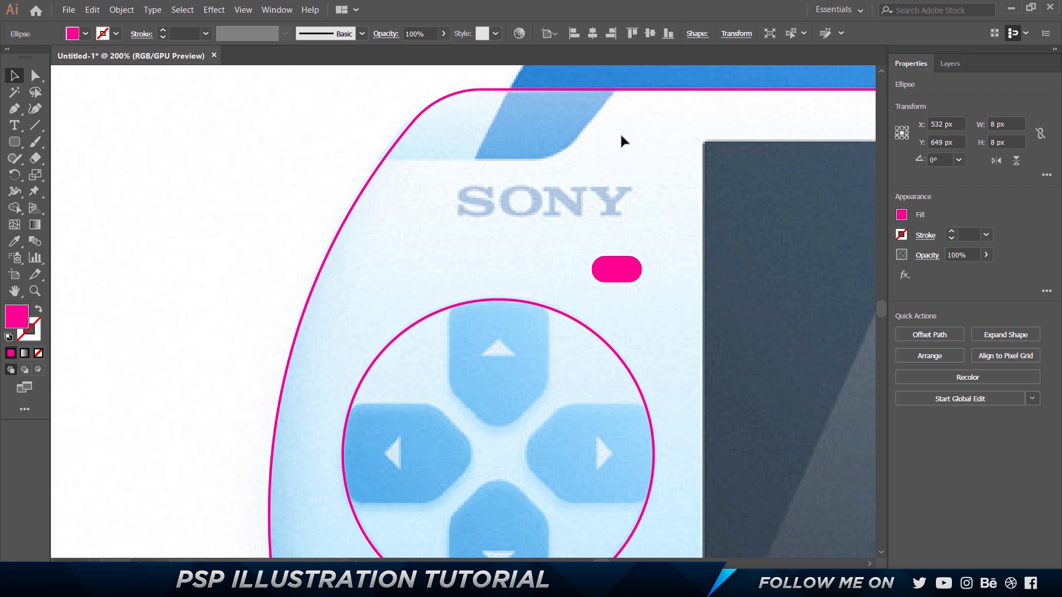
pyautogui.scroll(1, 625, 155)
pyautogui.scroll(2, 630, 167)
pyautogui.scroll(2, 95, 119)
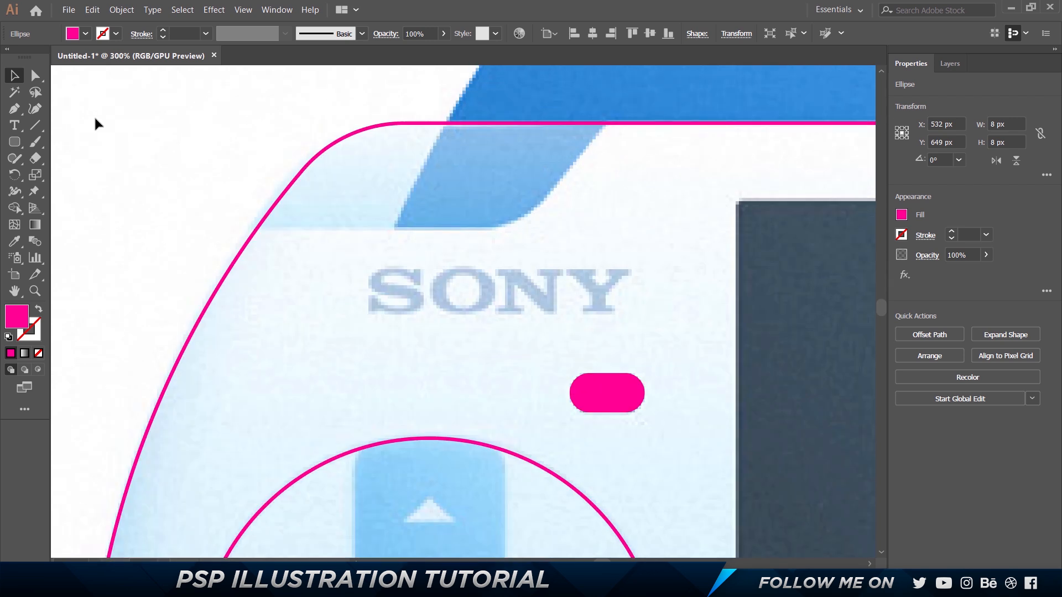
pyautogui.press('p')
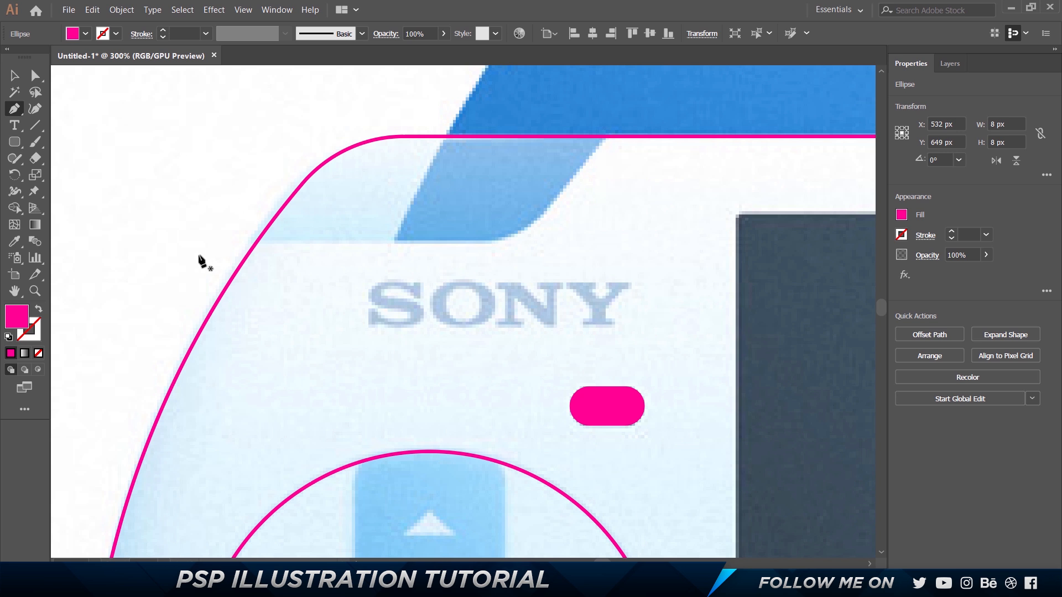
pyautogui.click(199, 240)
pyautogui.keyDown('shift'); pyautogui.click(534, 241); pyautogui.keyUp('shift')
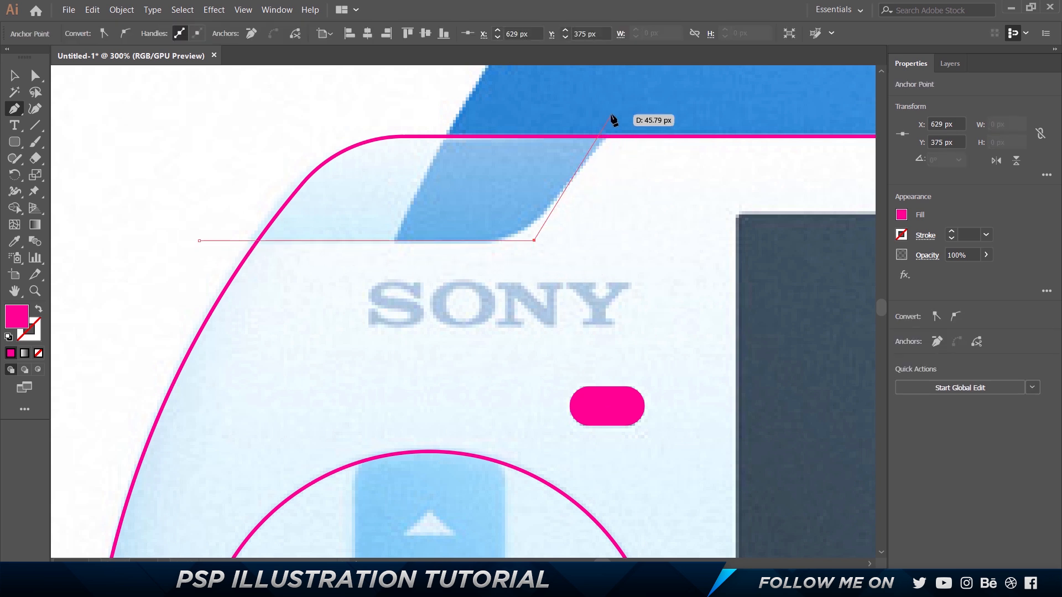
pyautogui.click(643, 88)
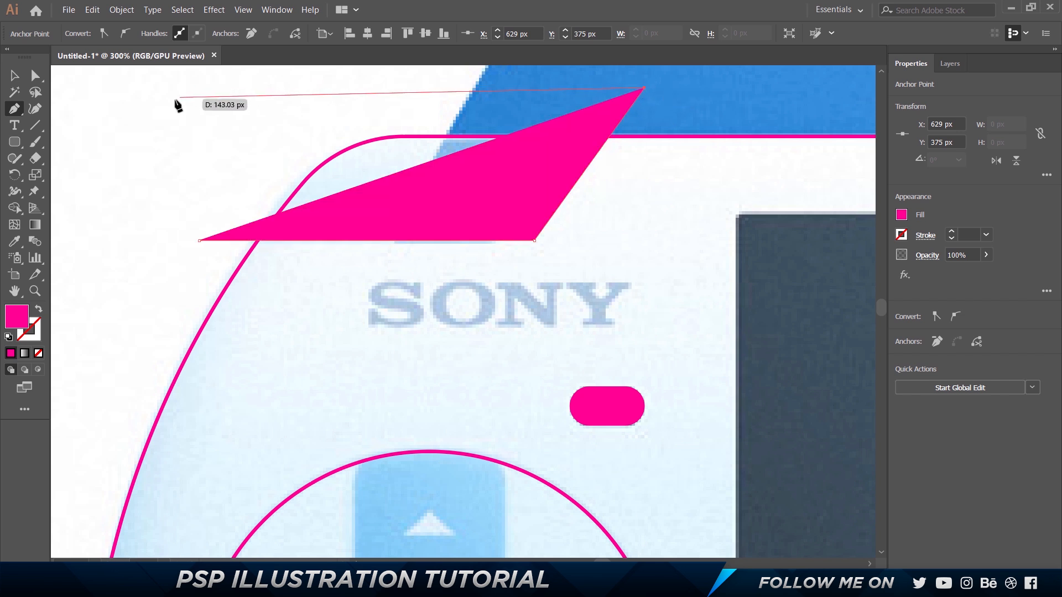
pyautogui.click(173, 100)
pyautogui.click(199, 241)
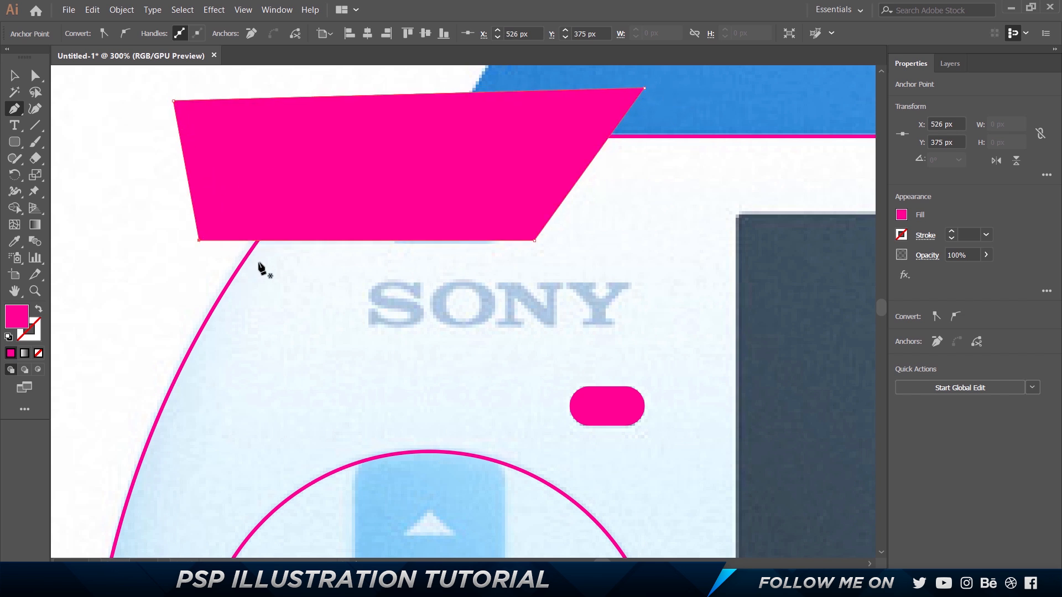
# Swap the console body's stroke to a fill and divide it together with the shoulder shape using Pathfinder Divide
pyautogui.press('v')
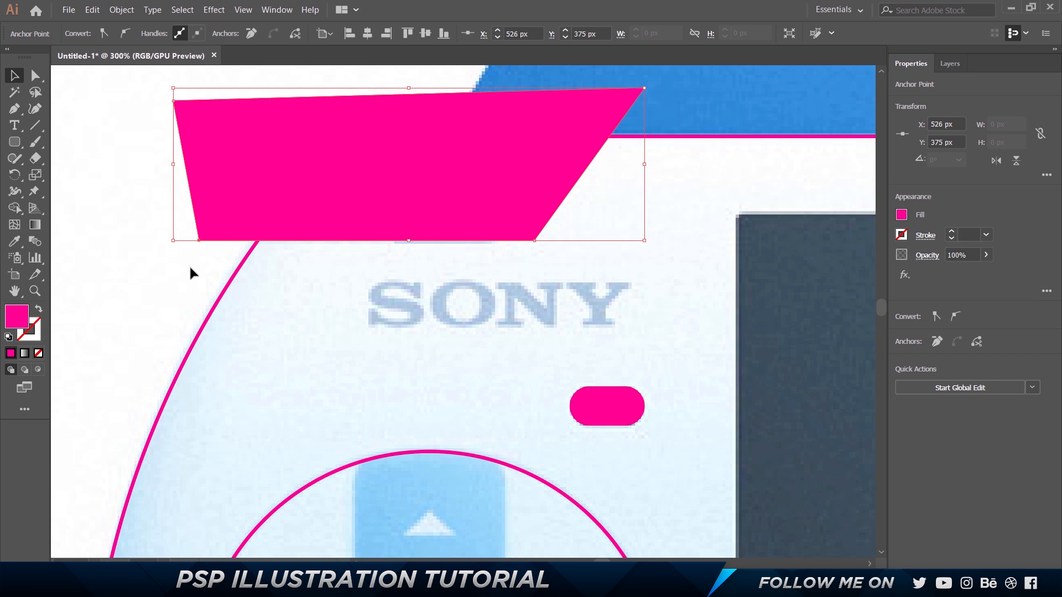
pyautogui.click(320, 313)
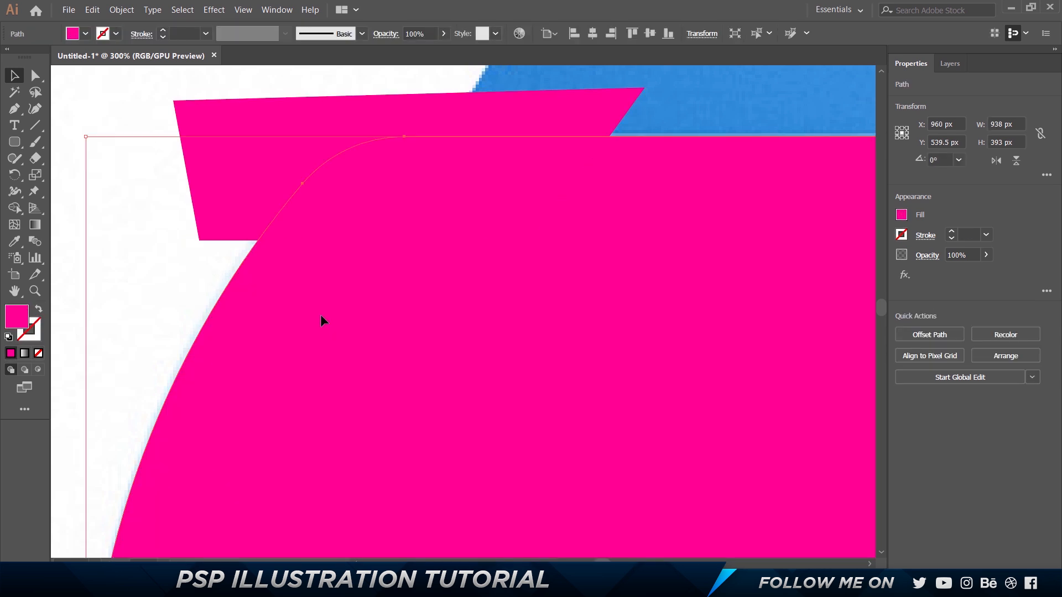
pyautogui.hotkey('shift', 'x')
pyautogui.click(153, 76)
pyautogui.moveTo(480, 308); pyautogui.dragTo(480, 308)
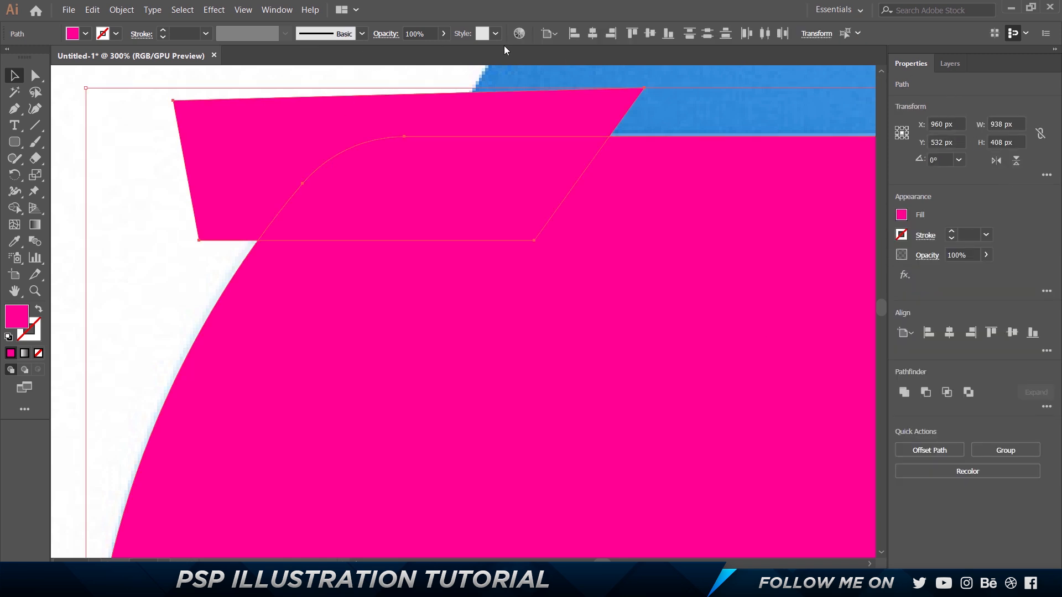
pyautogui.click(284, 10)
pyautogui.click(334, 434)
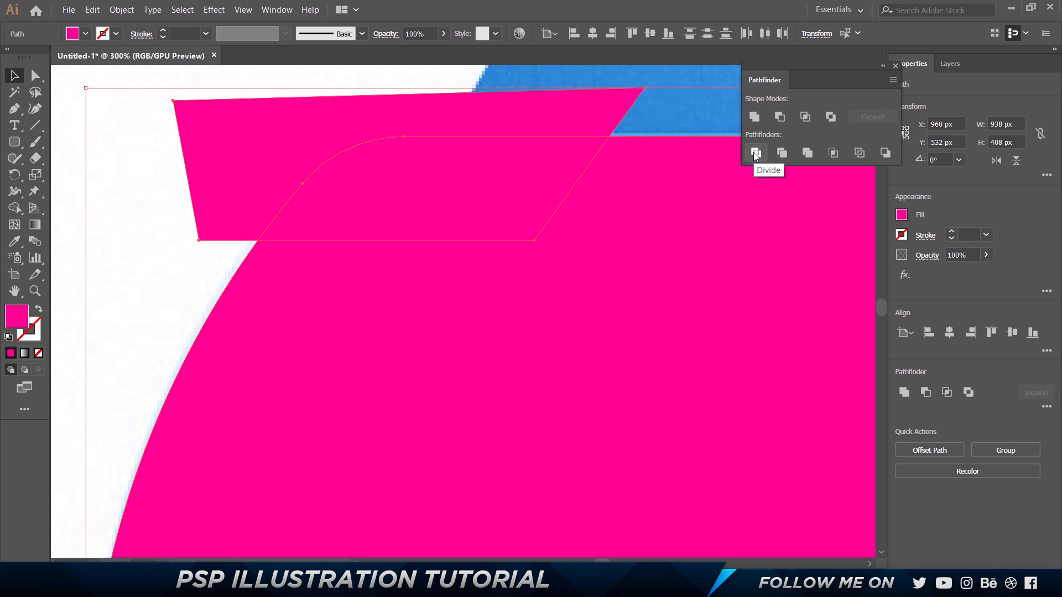
pyautogui.click(756, 153)
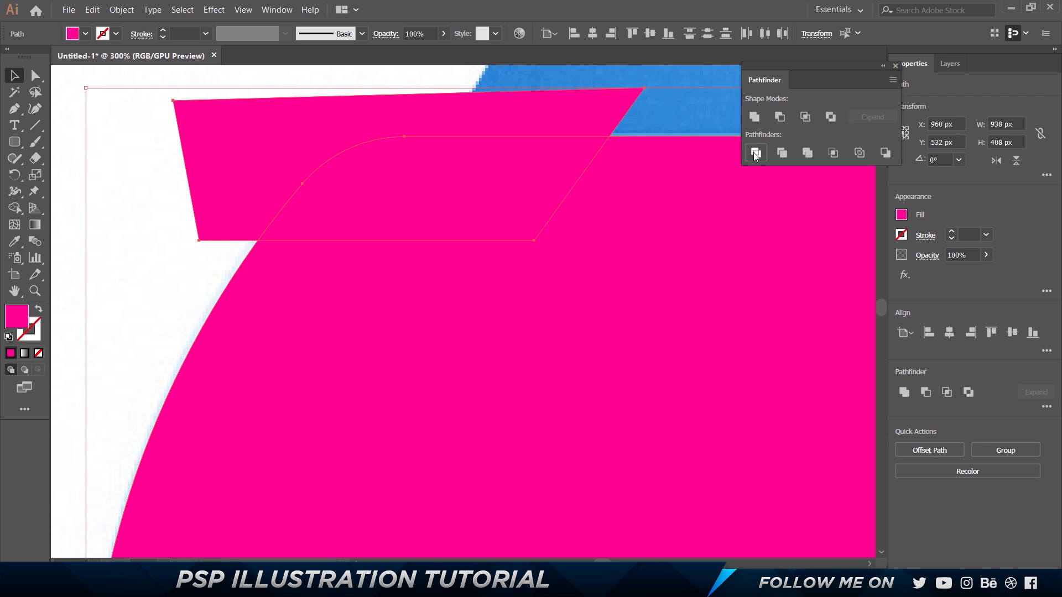
pyautogui.click(896, 66)
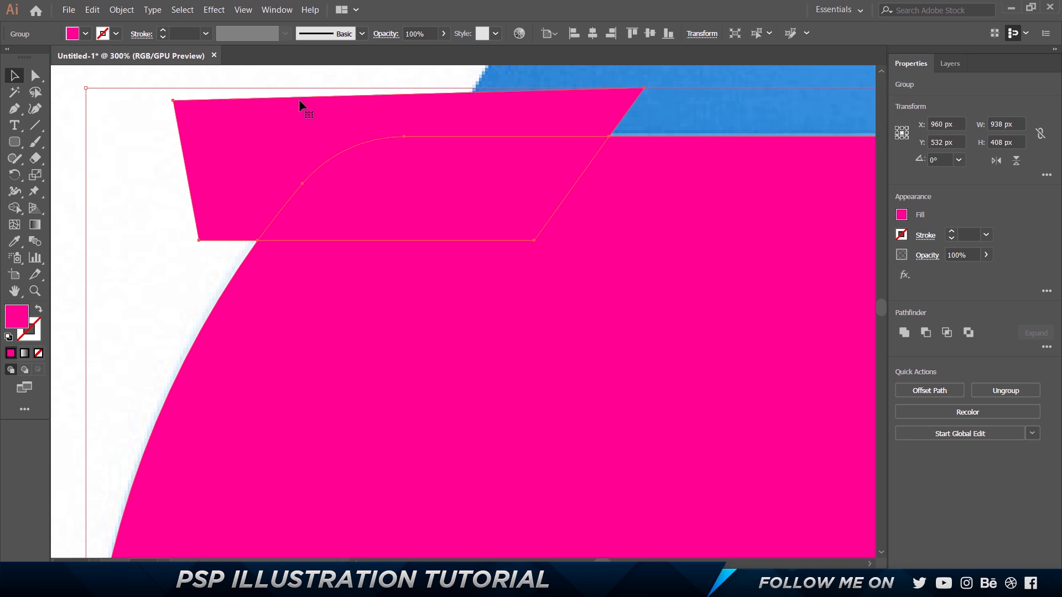
# Ungroup the divided shapes and delete the surplus piece outside the console's upper-left corner, test-moving the shoulder piece and undoing that move
pyautogui.rightClick(376, 175)
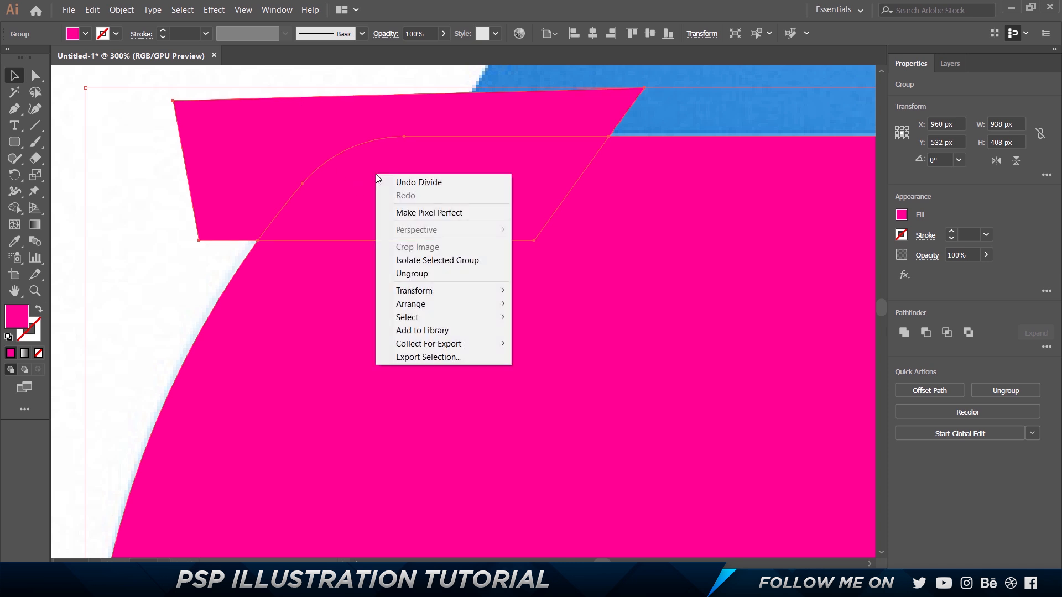
pyautogui.click(437, 273)
pyautogui.click(427, 92)
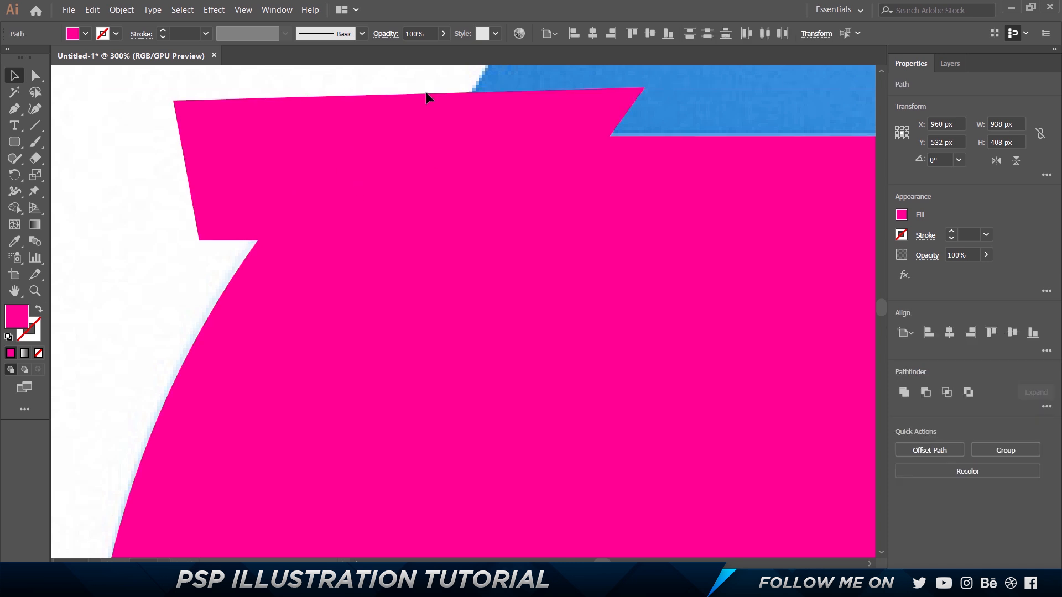
pyautogui.click(396, 114)
pyautogui.press('Delete')
pyautogui.moveTo(433, 186); pyautogui.dragTo(311, 131)
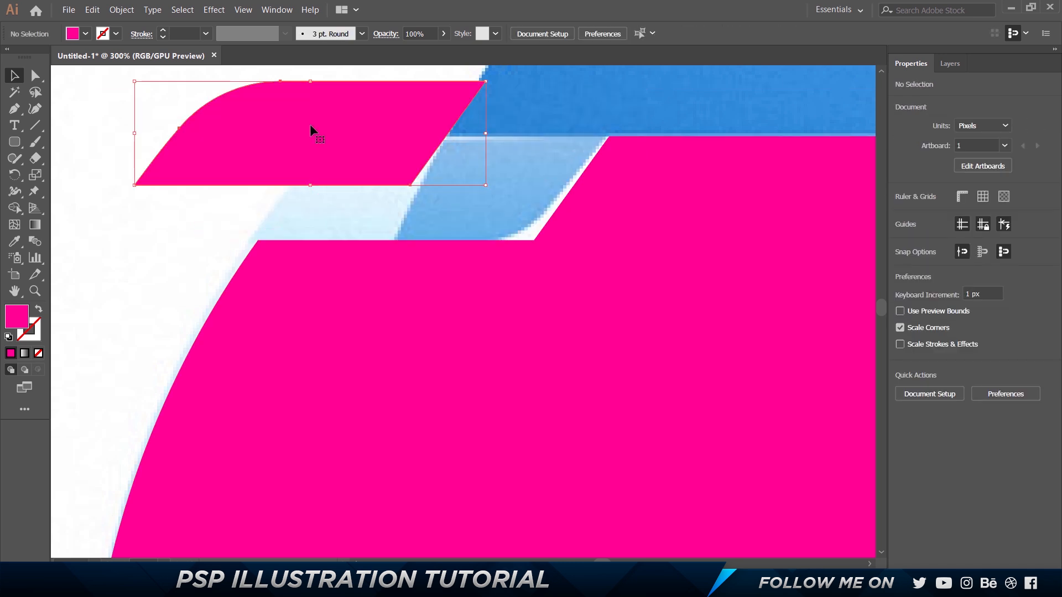
pyautogui.hotkey('ctrl', 'z')
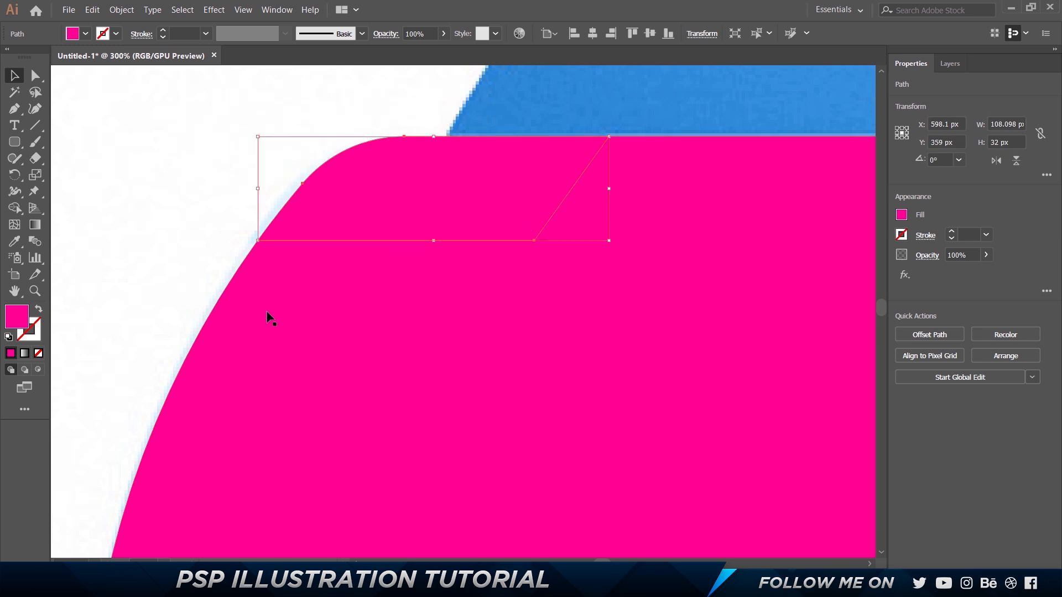
pyautogui.moveTo(383, 201); pyautogui.dragTo(270, 202)
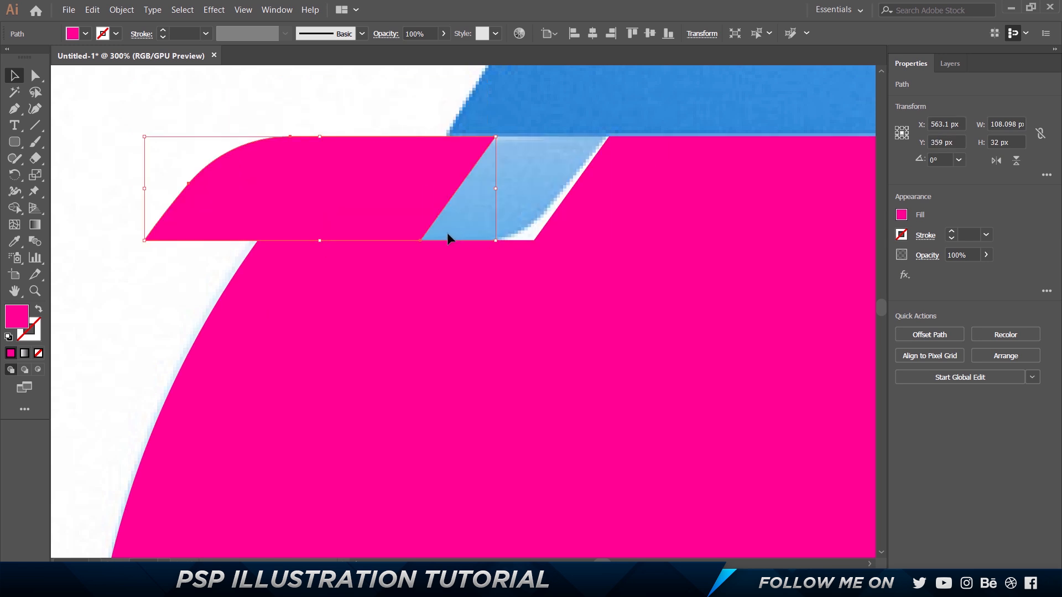
pyautogui.hotkey('ctrl', 'z')
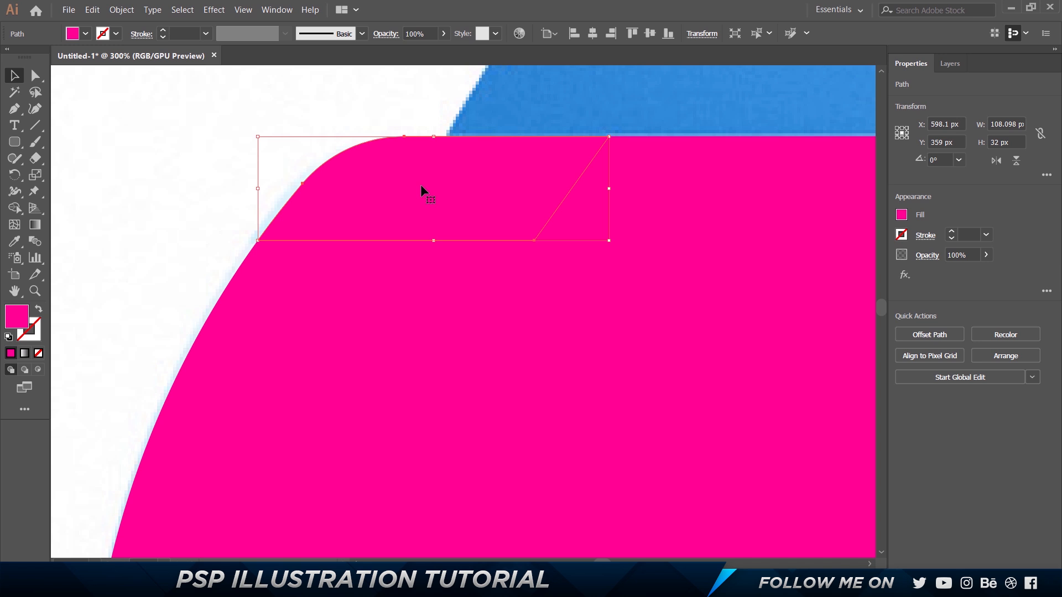
pyautogui.moveTo(443, 189); pyautogui.dragTo(323, 127)
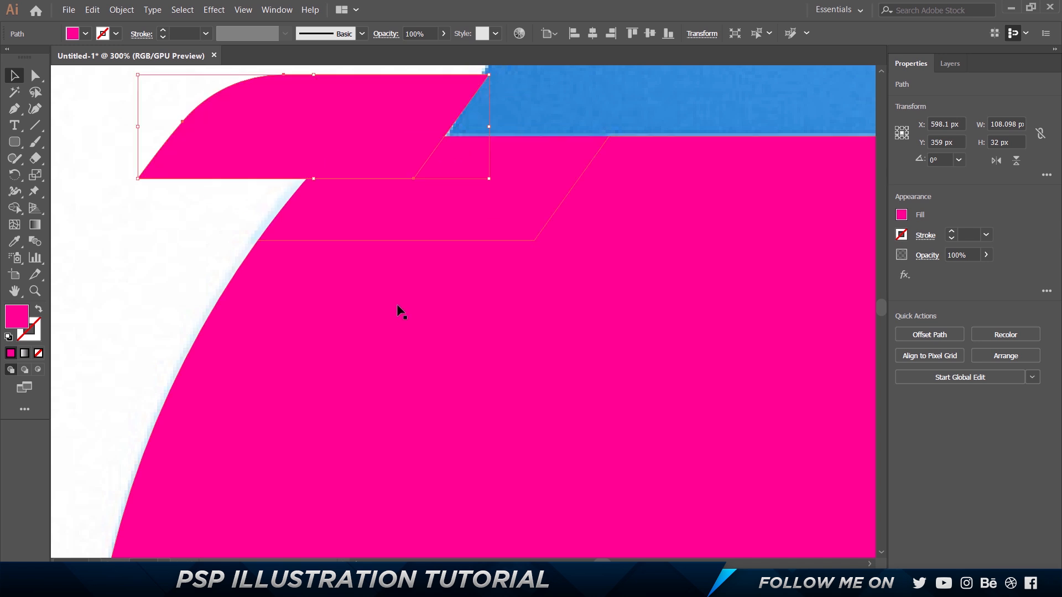
pyautogui.hotkey('ctrl', 'z')
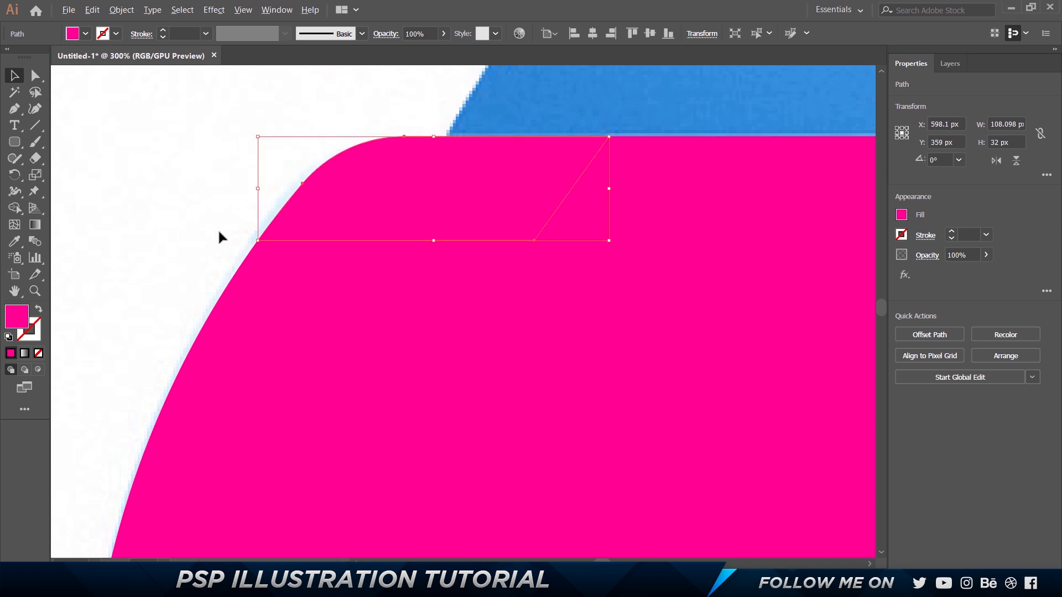
pyautogui.hotkey('ctrl', '0')
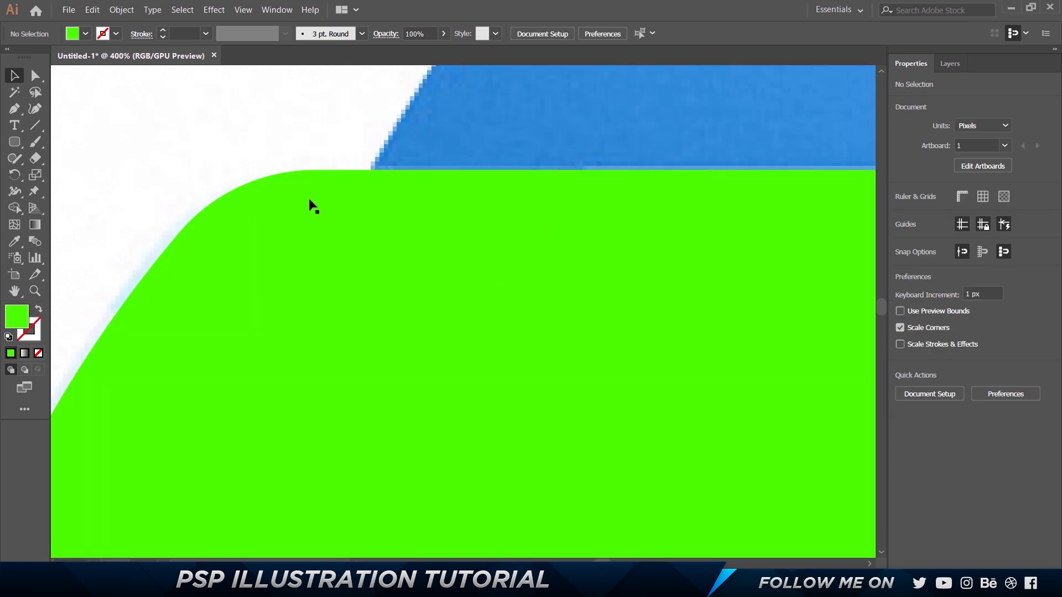
pyautogui.moveTo(313, 206); pyautogui.dragTo(491, 173)
pyautogui.hotkey('ctrl', 'z')
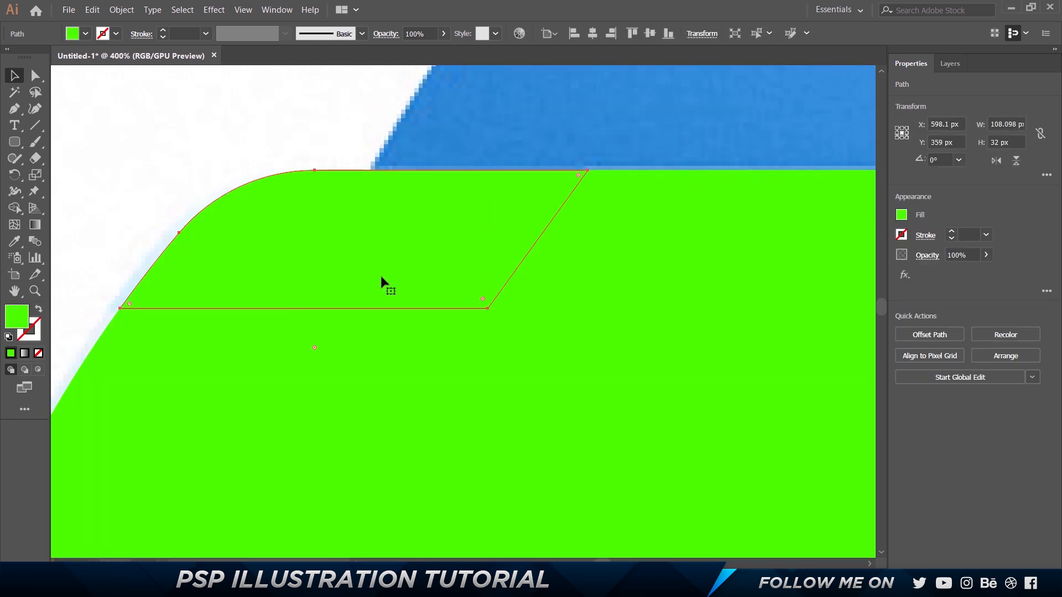
pyautogui.moveTo(381, 276); pyautogui.dragTo(575, 259)
pyautogui.hotkey('ctrl', 'z')
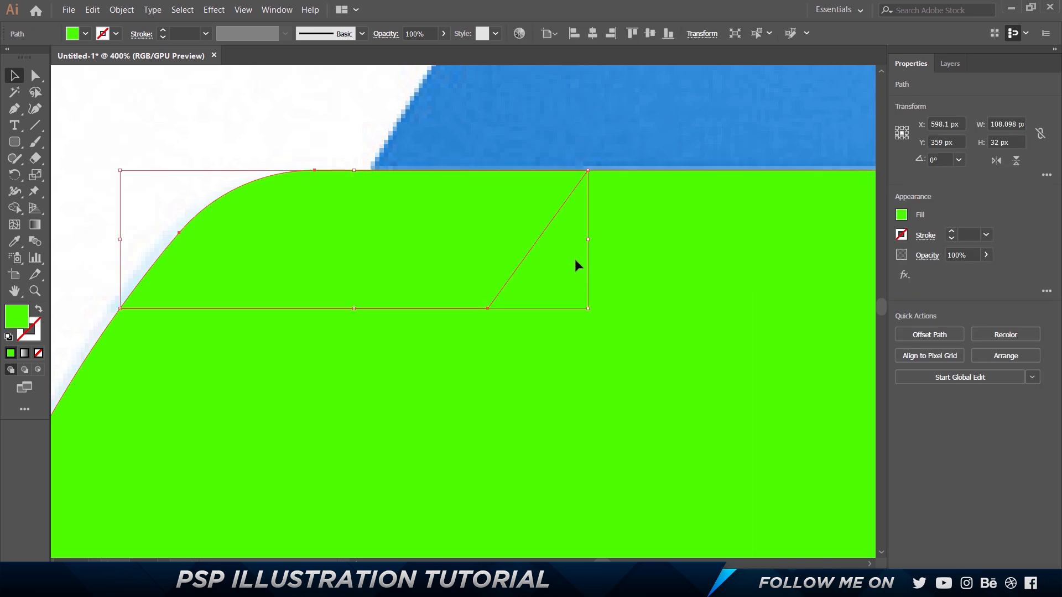
pyautogui.moveTo(346, 213); pyautogui.dragTo(346, 144)
pyautogui.hotkey('ctrl', 'z')
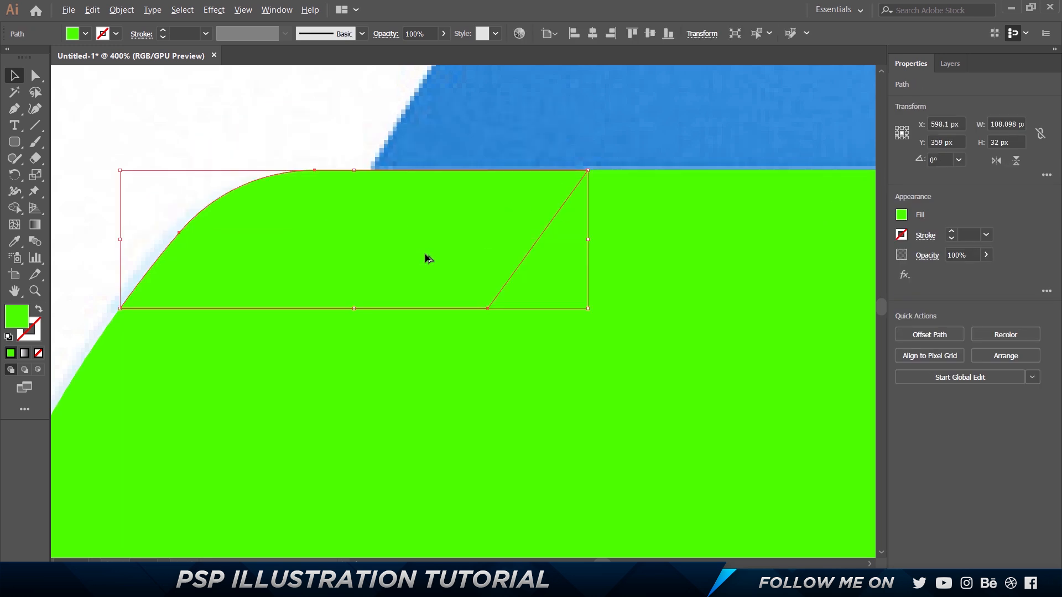
# Recolor the upper-left shoulder piece's fill to the darker green #55aa2d
pyautogui.scroll(-1, 428, 260)
pyautogui.scroll(1, 429, 258)
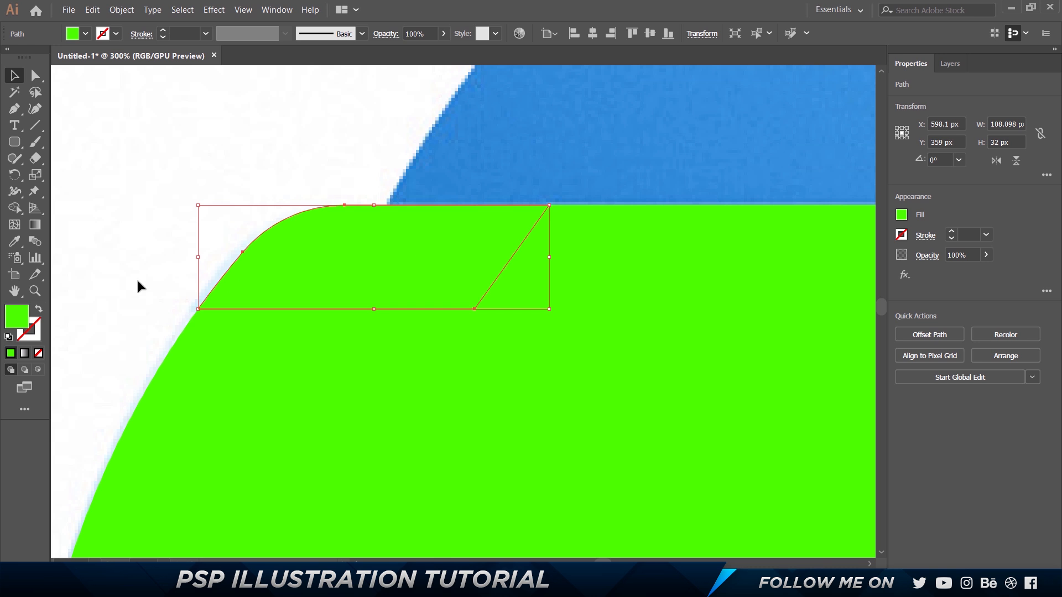
pyautogui.doubleClick(9, 323)
pyautogui.click(721, 247)
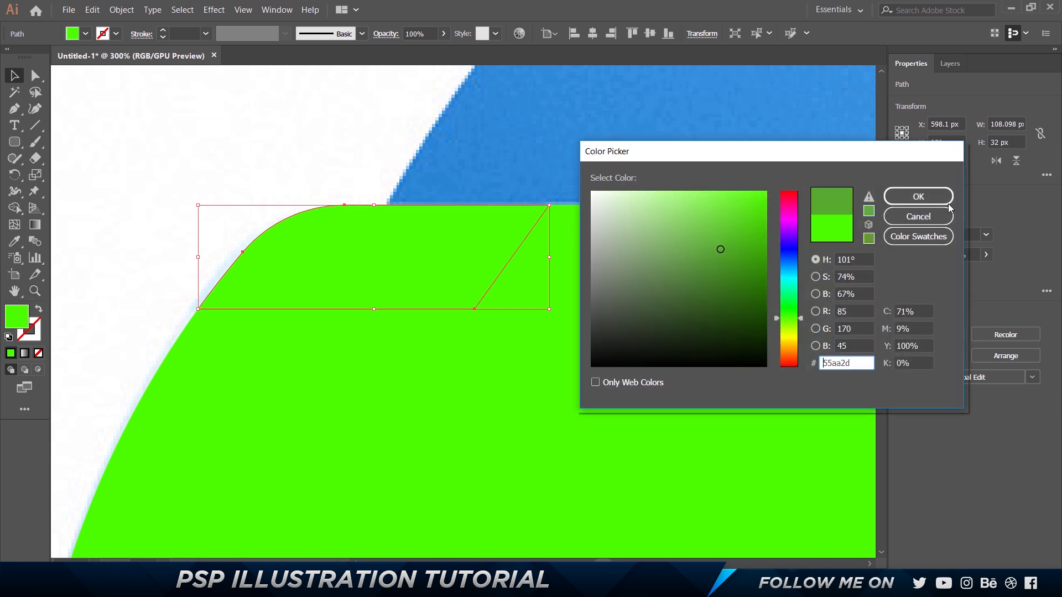
pyautogui.click(944, 203)
pyautogui.scroll(1, 364, 158)
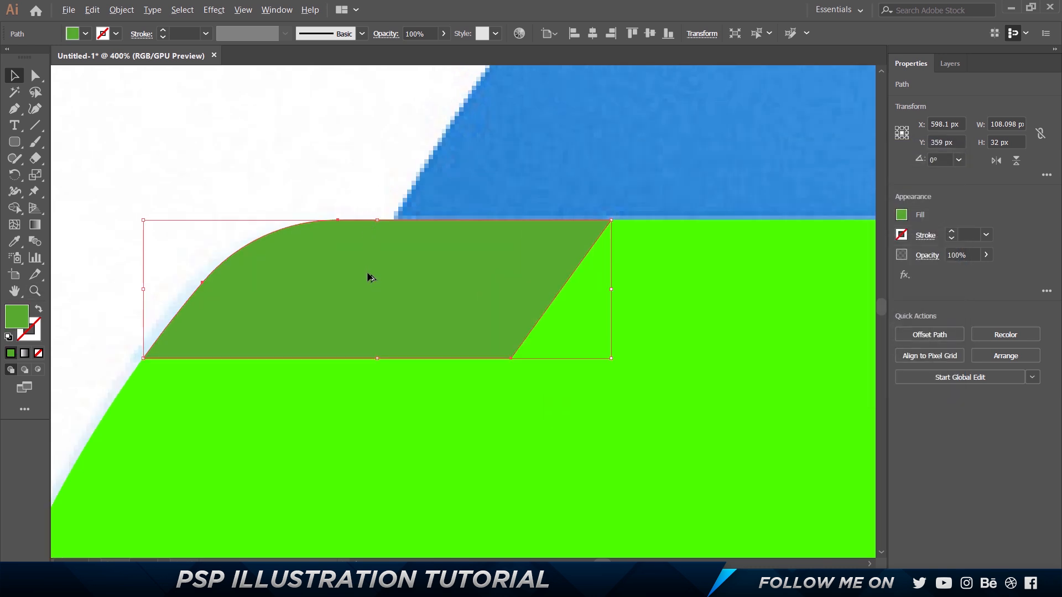
# Move the dark green shoulder piece up off the console, then merge the exposed corner region with the body using the Shape Builder
pyautogui.click(381, 166)
pyautogui.moveTo(390, 265); pyautogui.dragTo(398, 131)
pyautogui.click(346, 370)
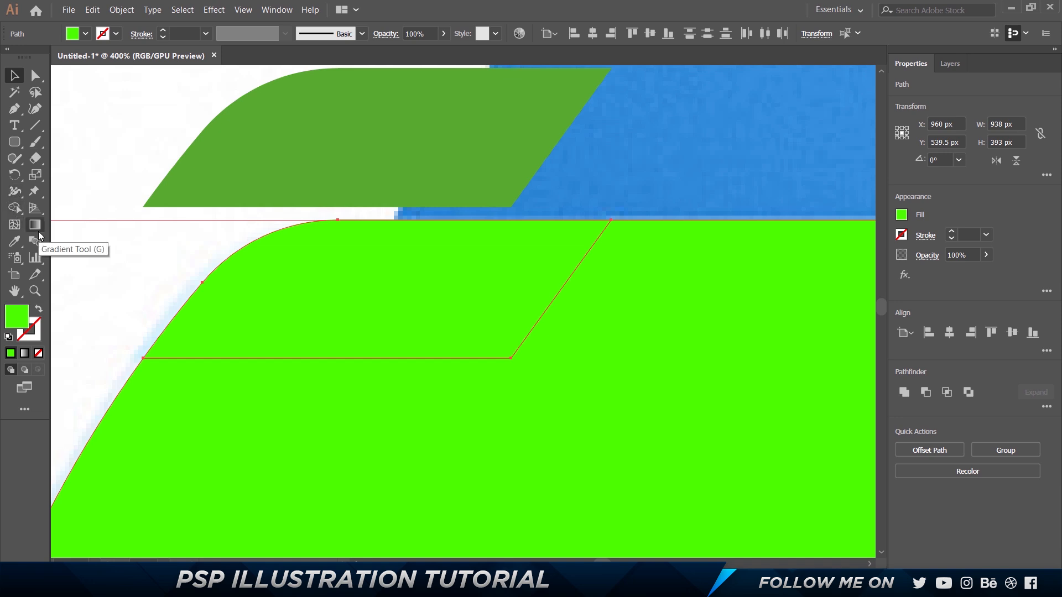
pyautogui.click(16, 208)
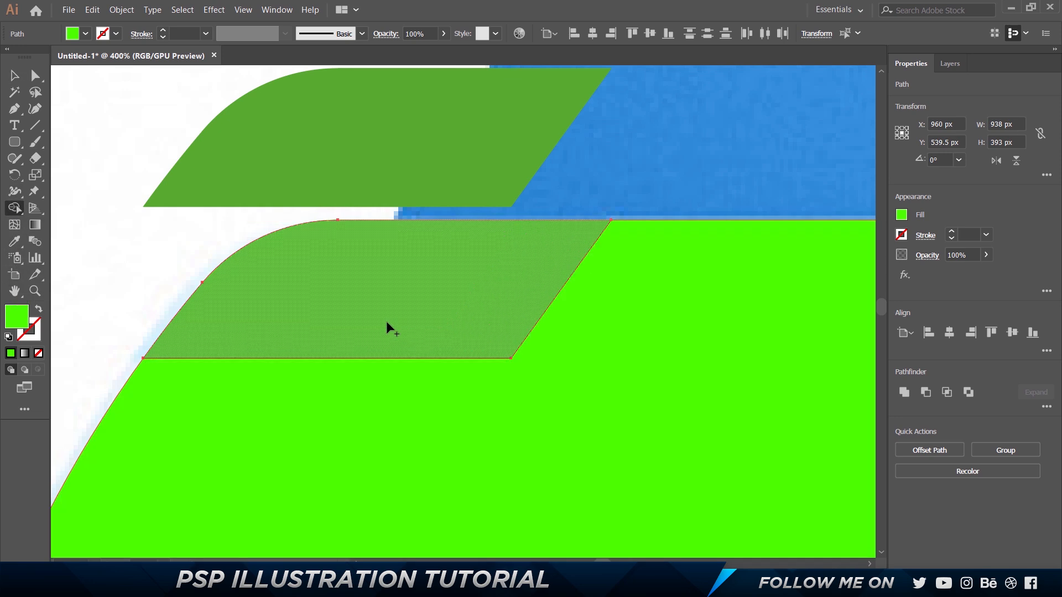
pyautogui.moveTo(387, 327); pyautogui.dragTo(479, 370)
pyautogui.press('v')
pyautogui.click(129, 271)
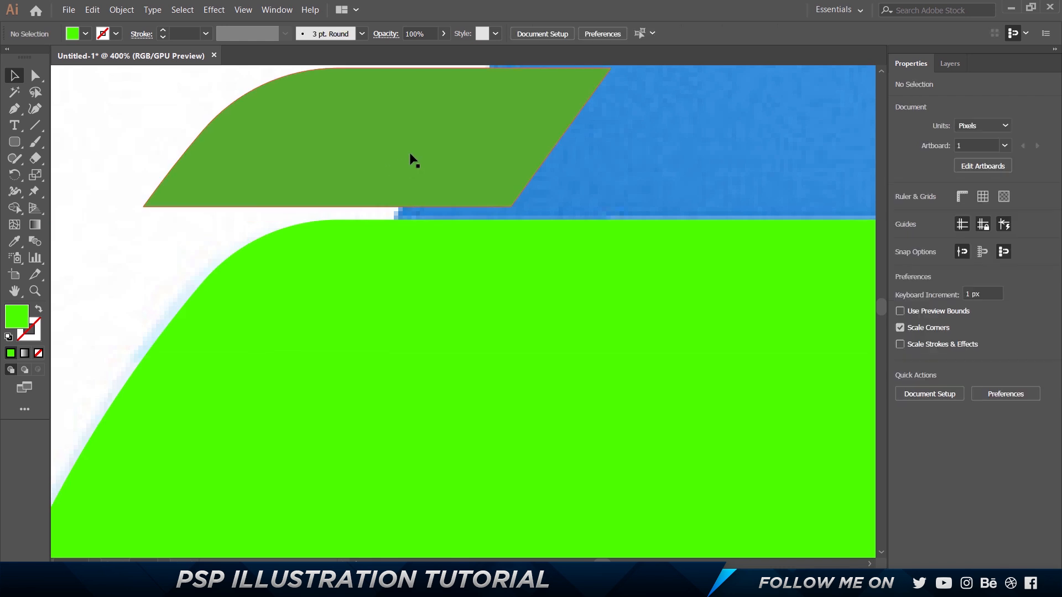
# Move the dark green shoulder piece back onto the body's upper-left corner and swap the body's fill to a stroke
pyautogui.moveTo(410, 158); pyautogui.dragTo(414, 305)
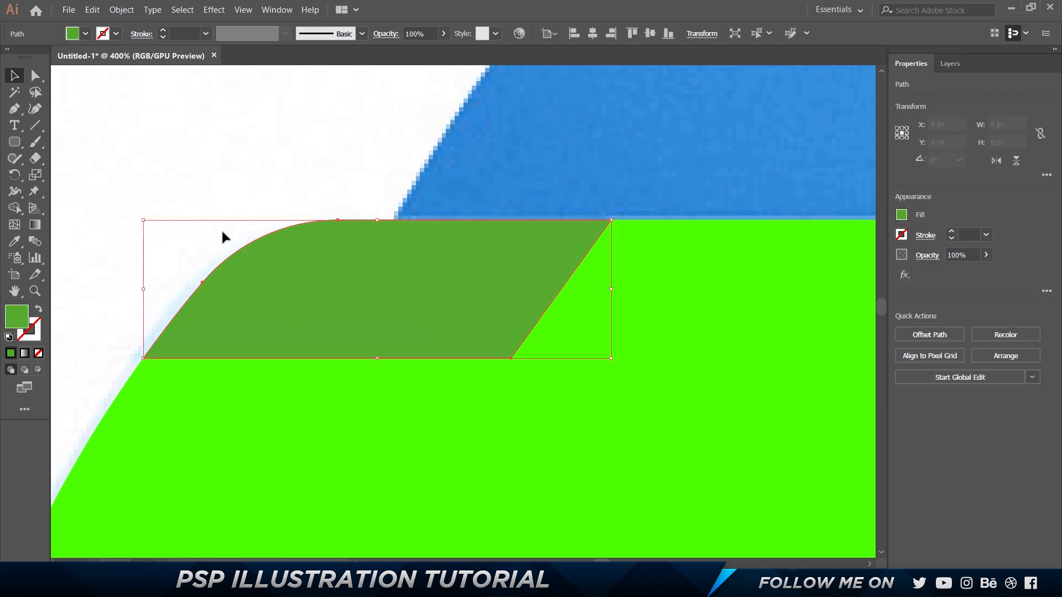
pyautogui.click(147, 356)
pyautogui.scroll(-3, 469, 238)
pyautogui.scroll(-3, 469, 238)
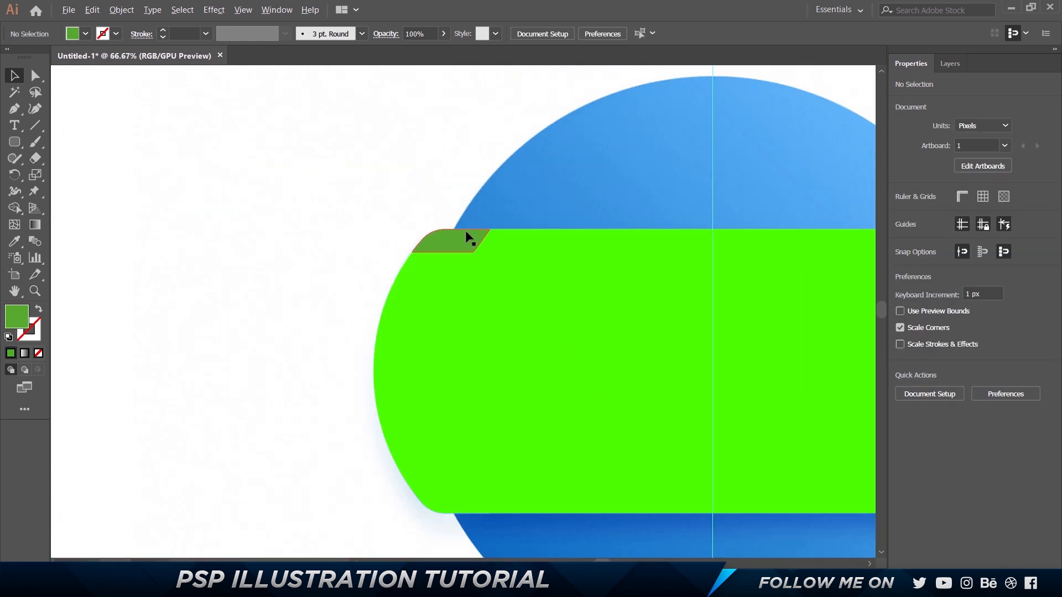
pyautogui.click(502, 334)
pyautogui.hotkey('shift', 'x')
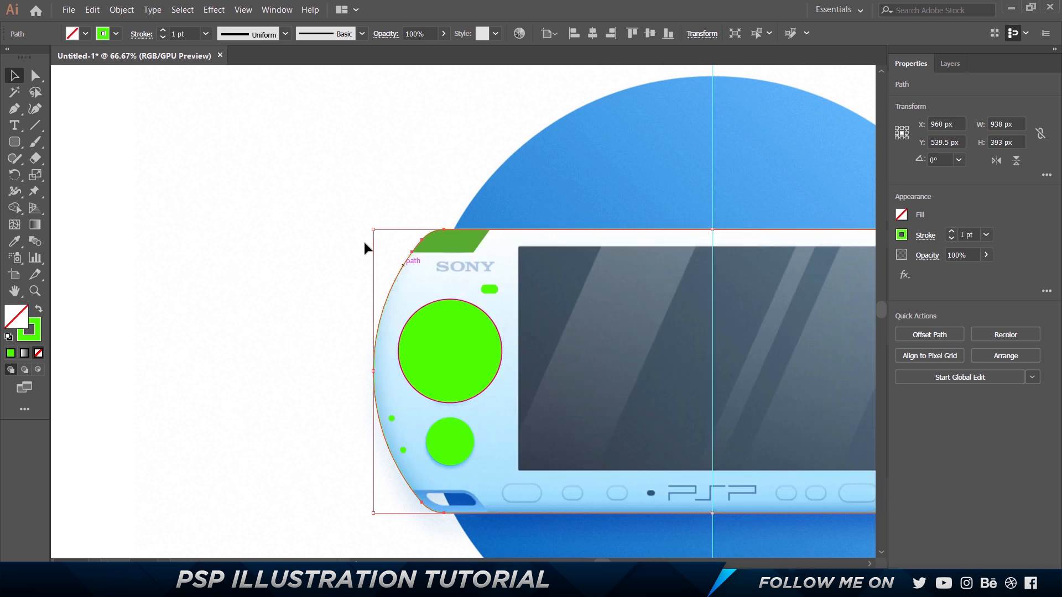
pyautogui.click(477, 239)
pyautogui.click(413, 173)
pyautogui.scroll(2, 458, 257)
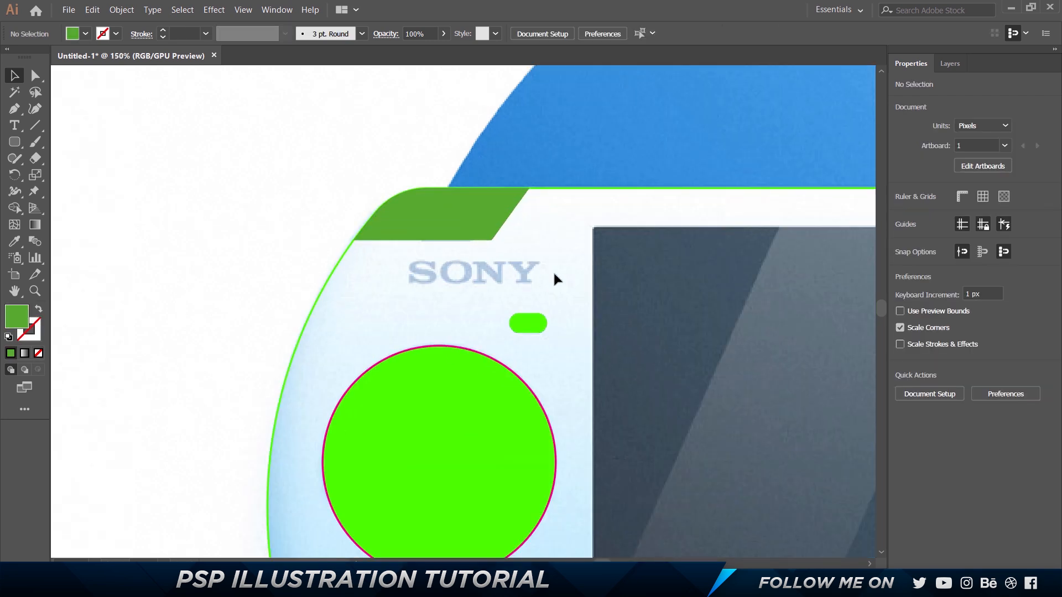
pyautogui.click(467, 237)
pyautogui.scroll(3, 498, 236)
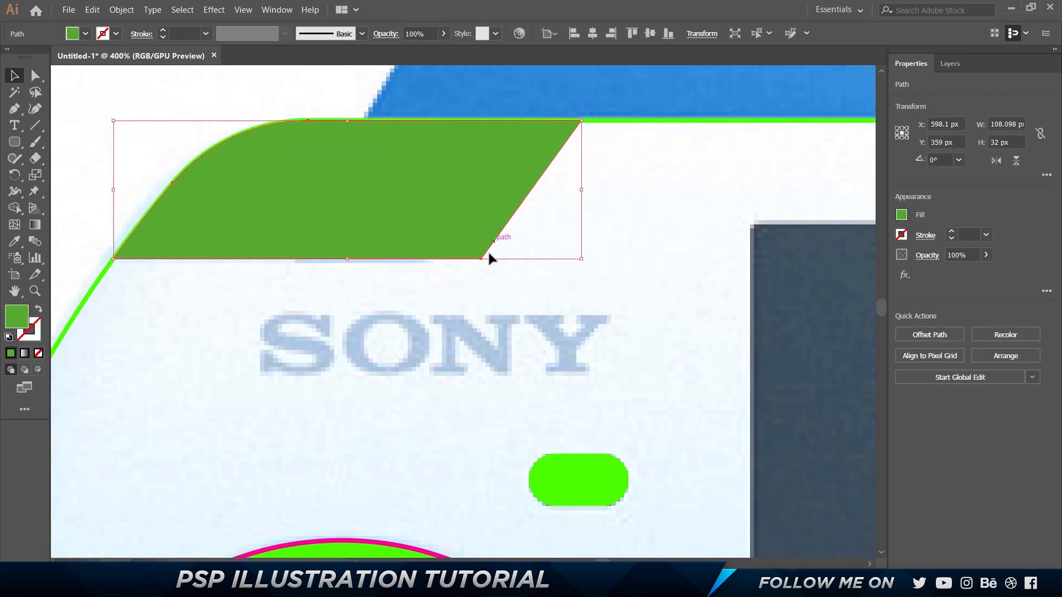
pyautogui.press('a')
pyautogui.click(481, 258)
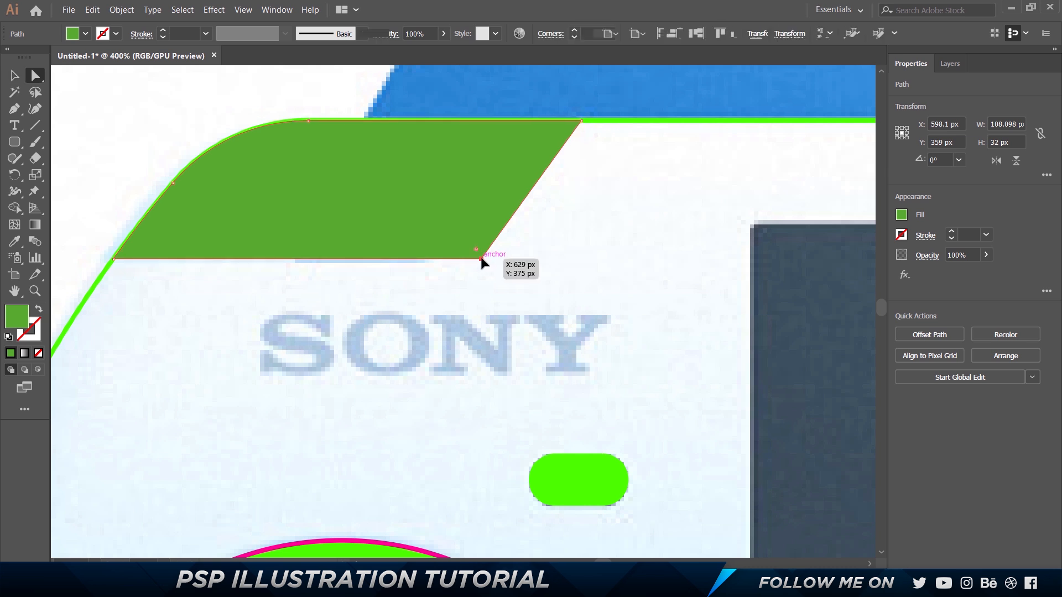
pyautogui.moveTo(476, 250); pyautogui.dragTo(393, 87)
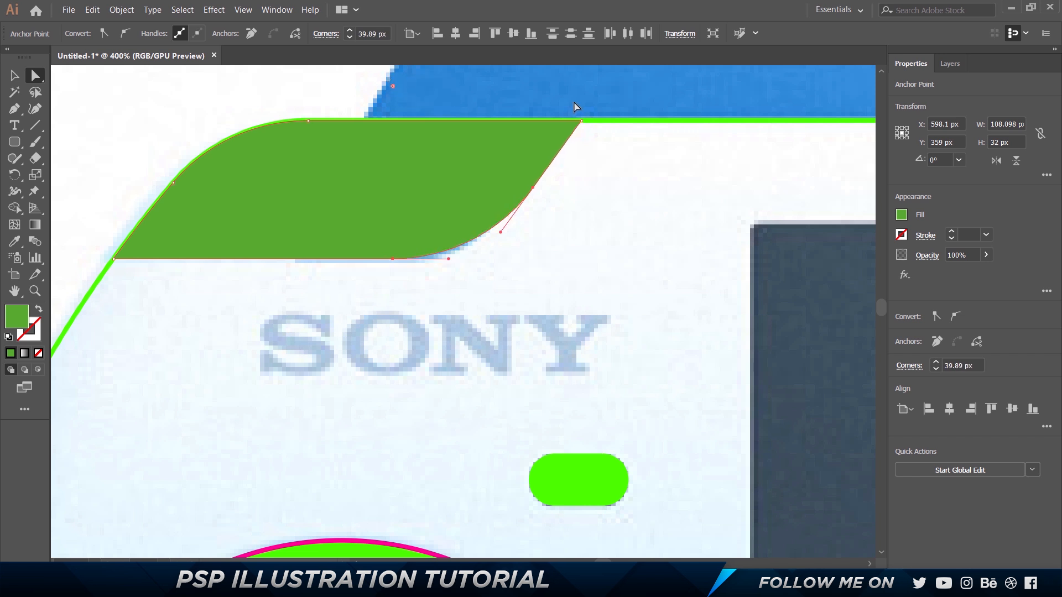
pyautogui.moveTo(584, 124); pyautogui.dragTo(581, 121)
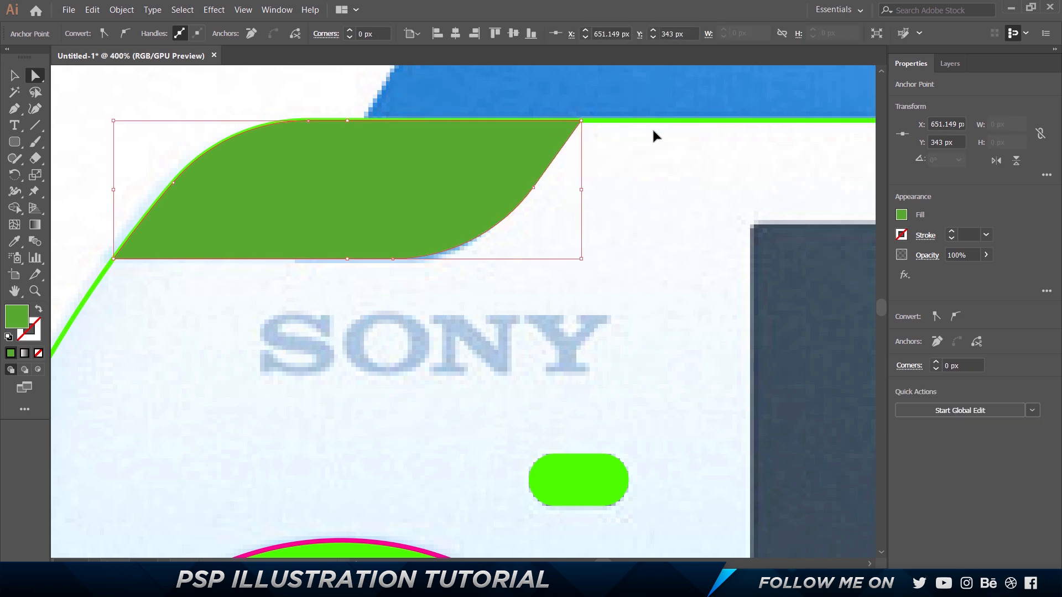
pyautogui.hotkey('ctrl', 'z')
pyautogui.hotkey('ctrl', 'z')
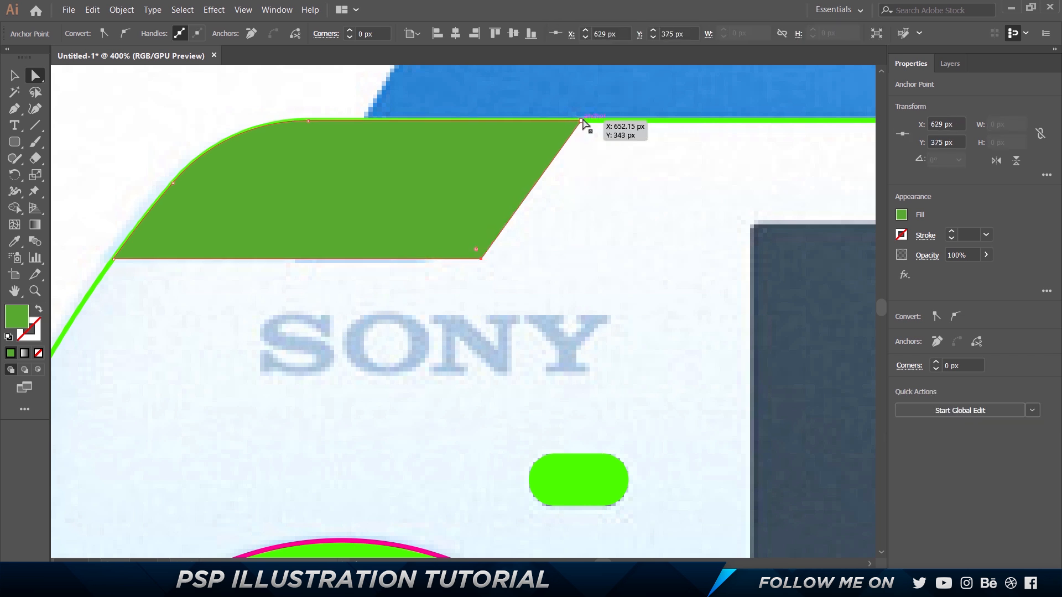
# Shift the shoulder shape's upper-right anchor 1 px inward and try rounding its lower-right corner to about 38.46 px
pyautogui.click(583, 120)
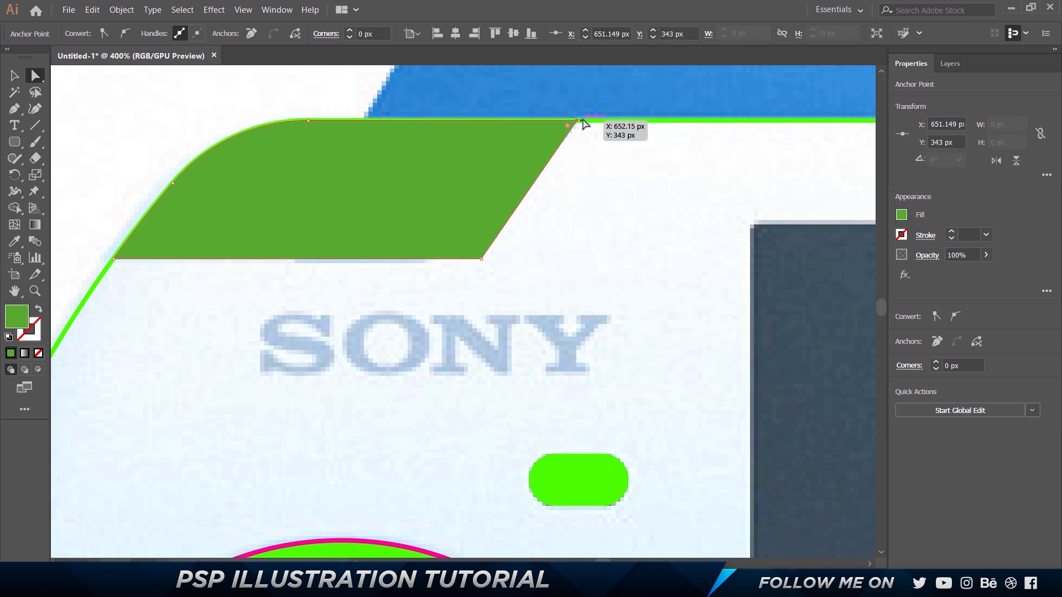
pyautogui.click(483, 257)
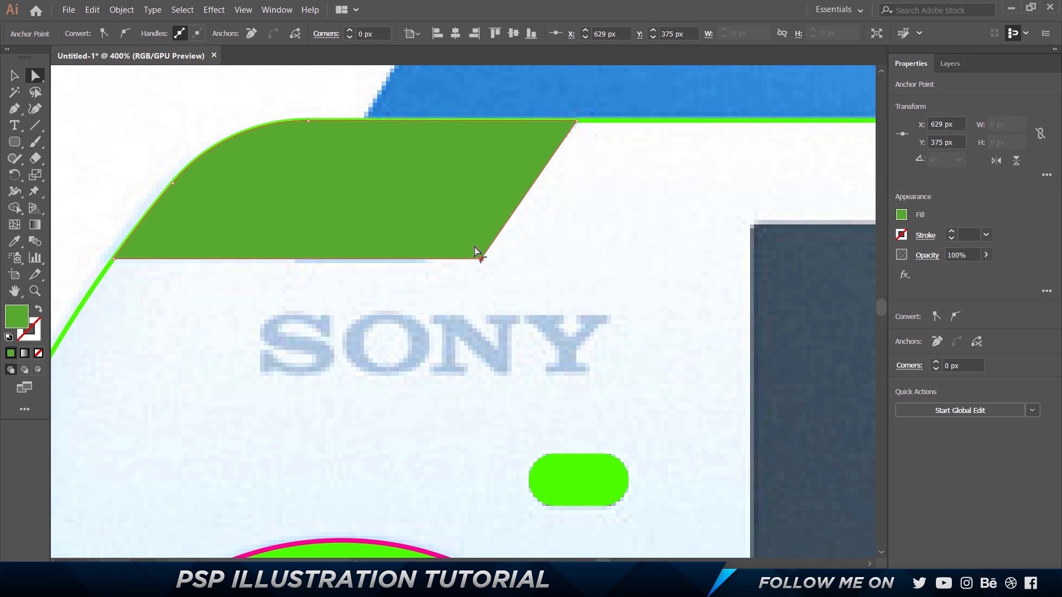
pyautogui.moveTo(472, 245); pyautogui.dragTo(397, 152)
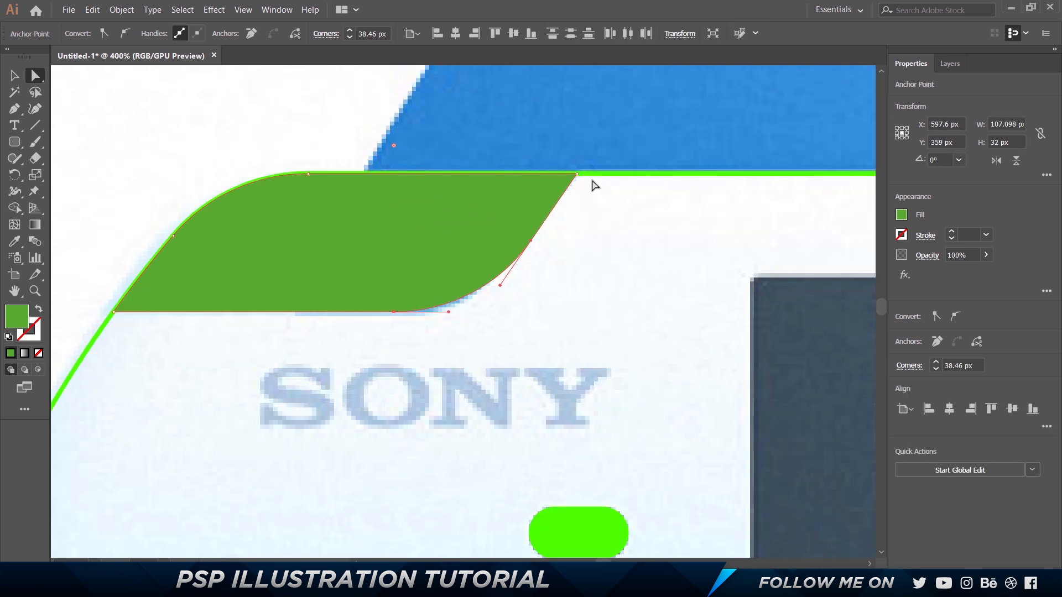
pyautogui.hotkey('ctrl', 'z')
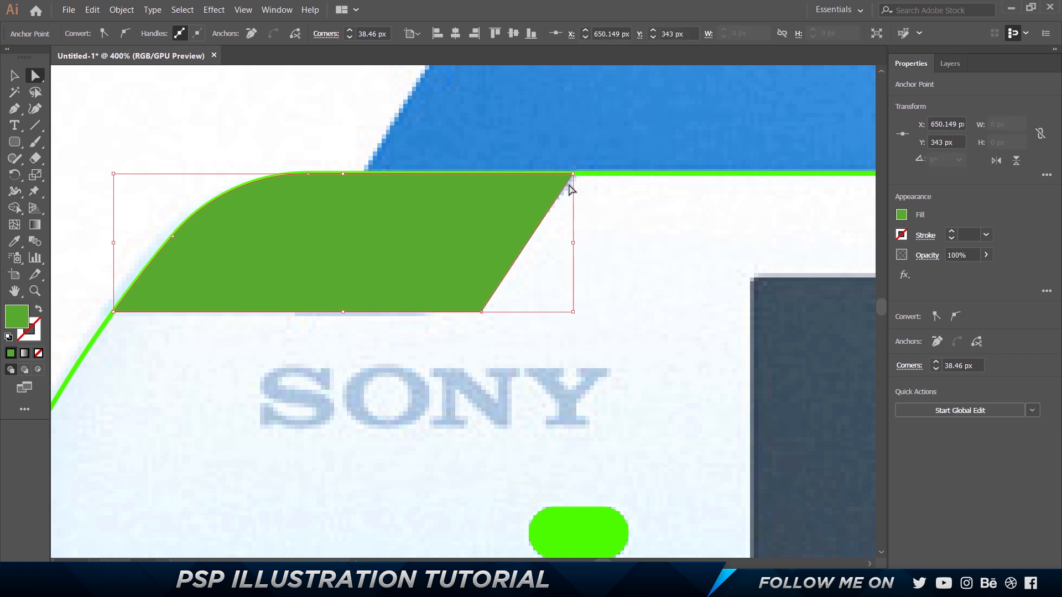
# Move the shoulder shape's lower-right anchor to X 624 px and adjust its upper-right anchor along the top edge to X 652.15 px
pyautogui.moveTo(577, 175); pyautogui.dragTo(572, 176)
pyautogui.click(482, 313)
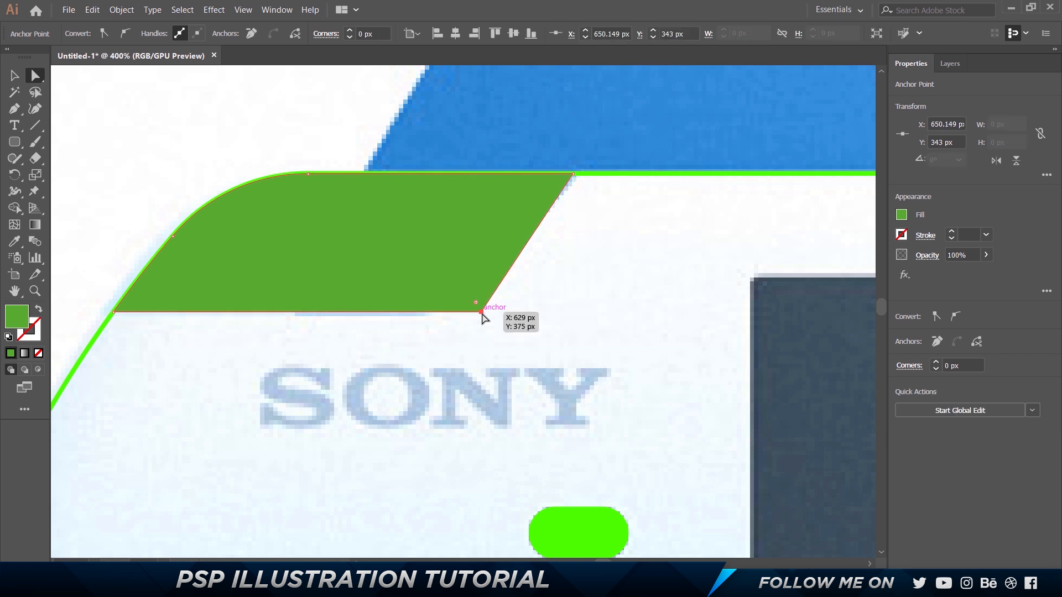
pyautogui.press('Left')
pyautogui.press('Left')
pyautogui.press('Left')
pyautogui.press('Left')
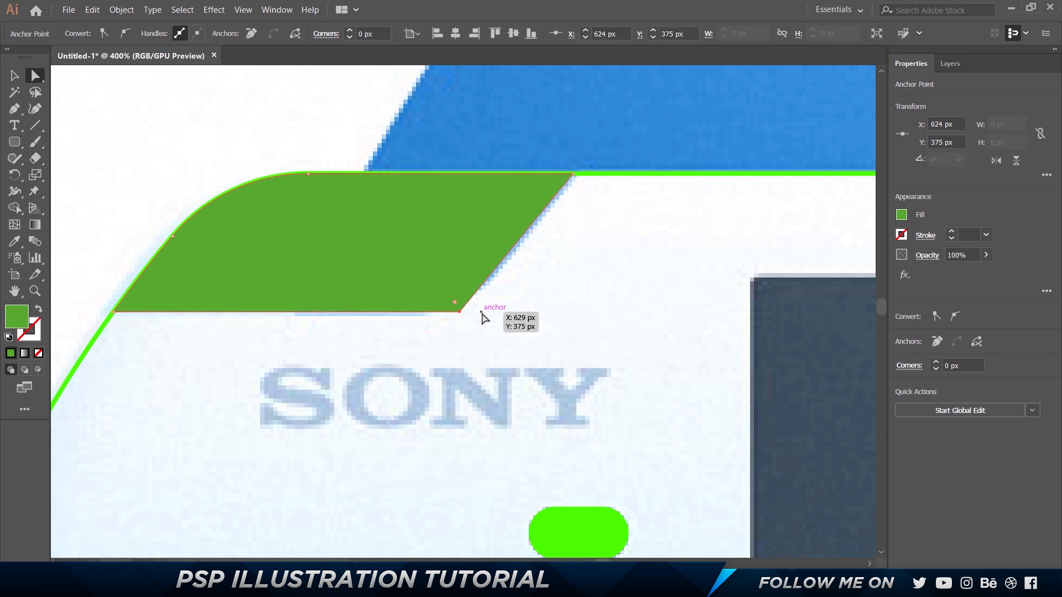
pyautogui.press('Right')
pyautogui.press('Right')
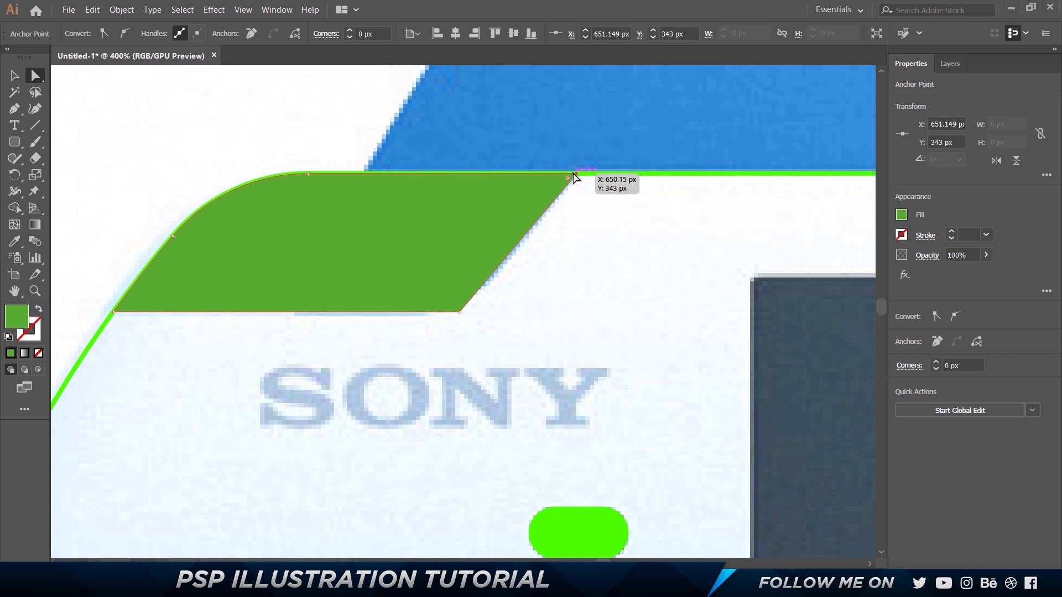
# Round the shoulder shape's lower-right corner to about 31.1 px, matching the reference curve
pyautogui.click(462, 313)
pyautogui.moveTo(460, 303); pyautogui.dragTo(407, 180)
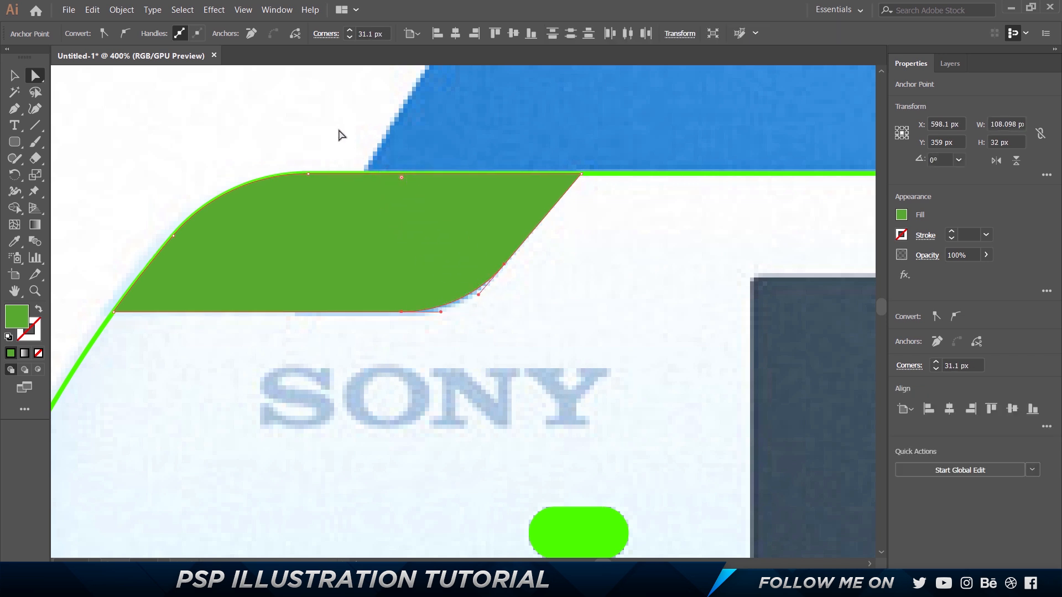
pyautogui.click(492, 280)
pyautogui.scroll(-3, 500, 284)
pyautogui.scroll(-4, 502, 293)
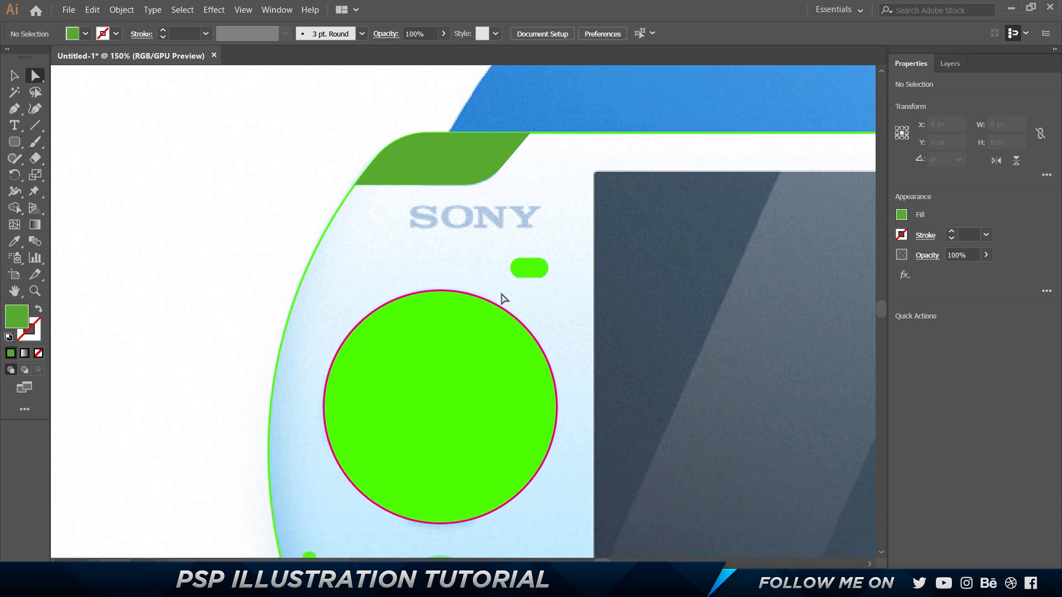
# Examine the reference's lower-left corner piece and its slot-shaped cutout up close
pyautogui.scroll(-3, 503, 297)
pyautogui.keyDown('alt'); pyautogui.scroll(-1, 503, 299); pyautogui.keyUp('alt')
pyautogui.scroll(-4, 505, 308)
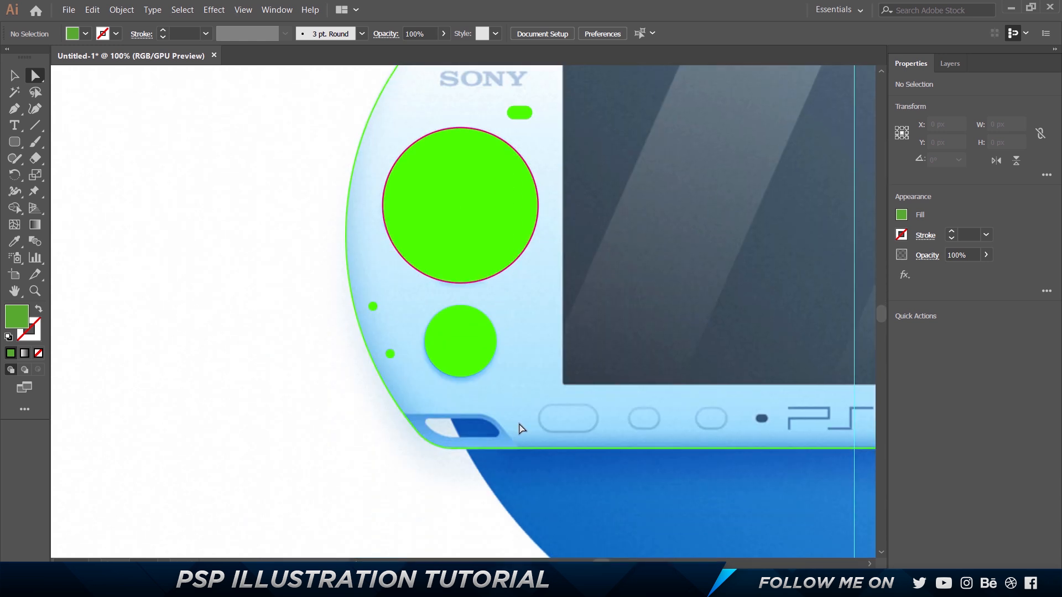
pyautogui.scroll(2, 501, 422)
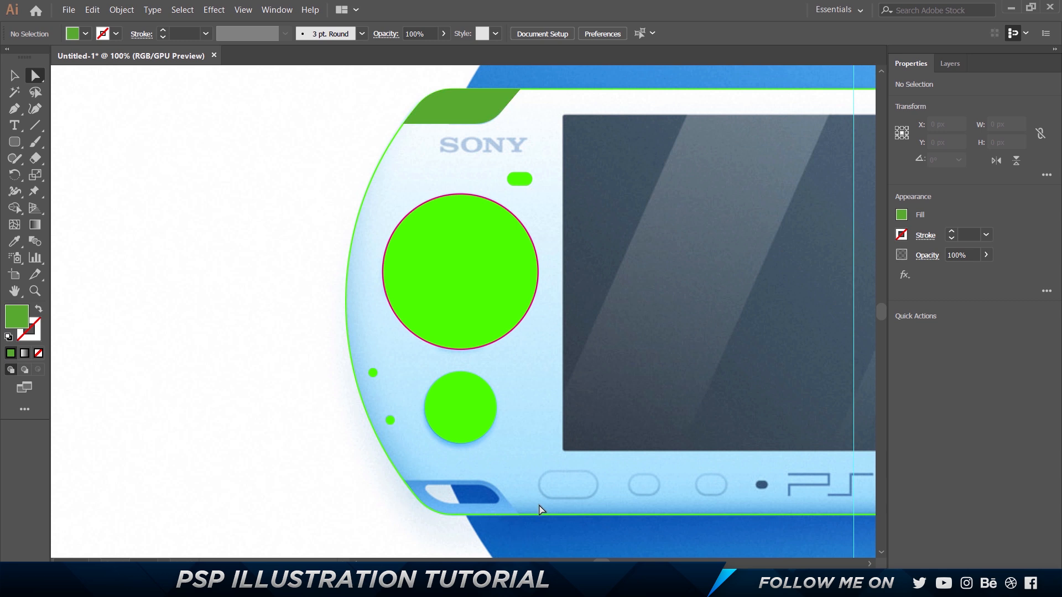
pyautogui.keyDown('alt'); pyautogui.scroll(4, 469, 539); pyautogui.keyUp('alt')
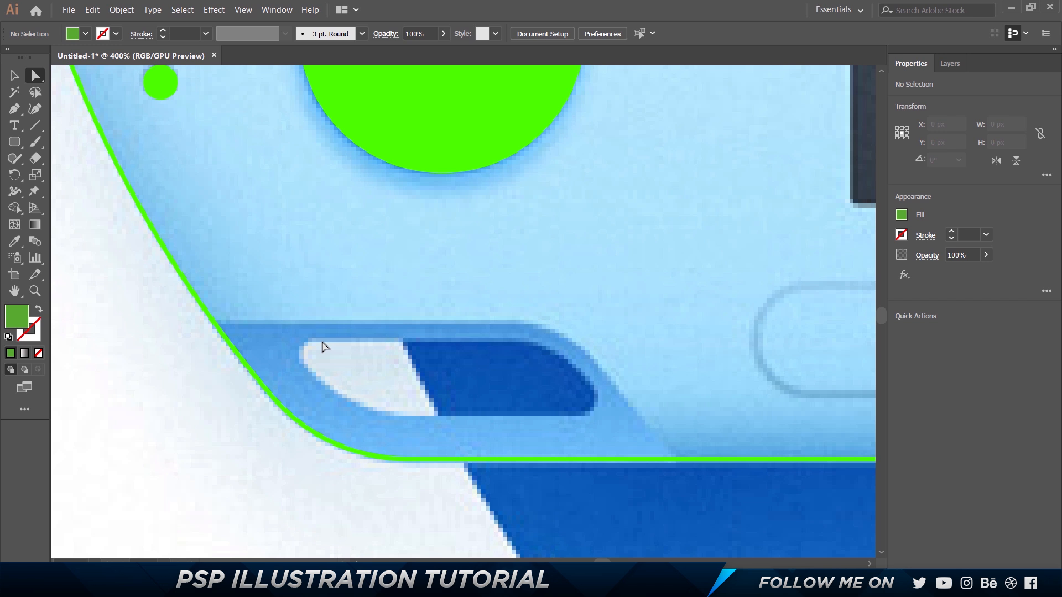
# Trace the lower-left corner cutout with the Pen tool as a closed four-point slanted shape
pyautogui.press('p')
pyautogui.click(286, 337)
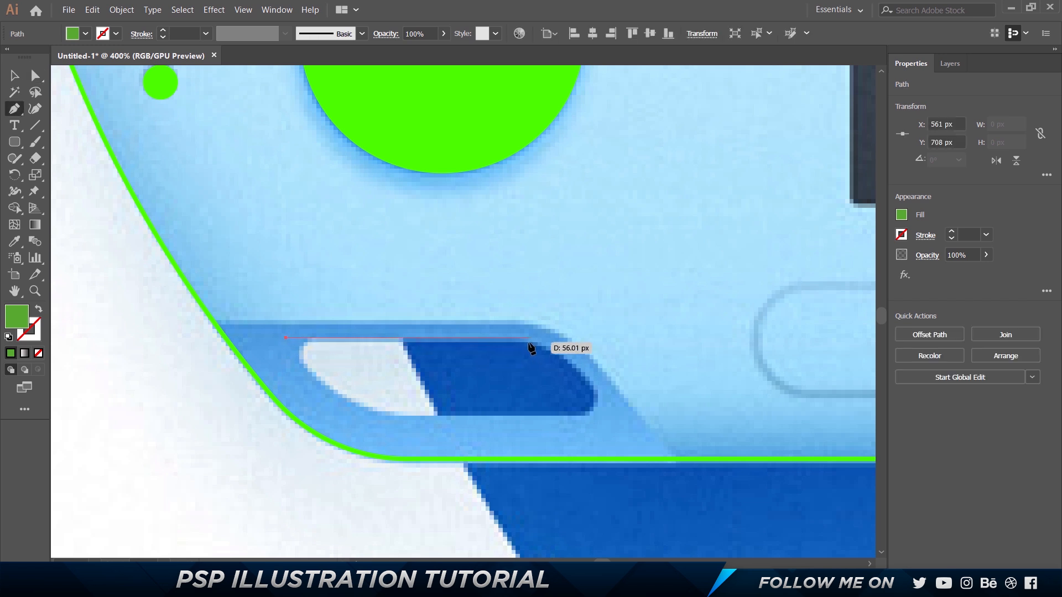
pyautogui.click(533, 338)
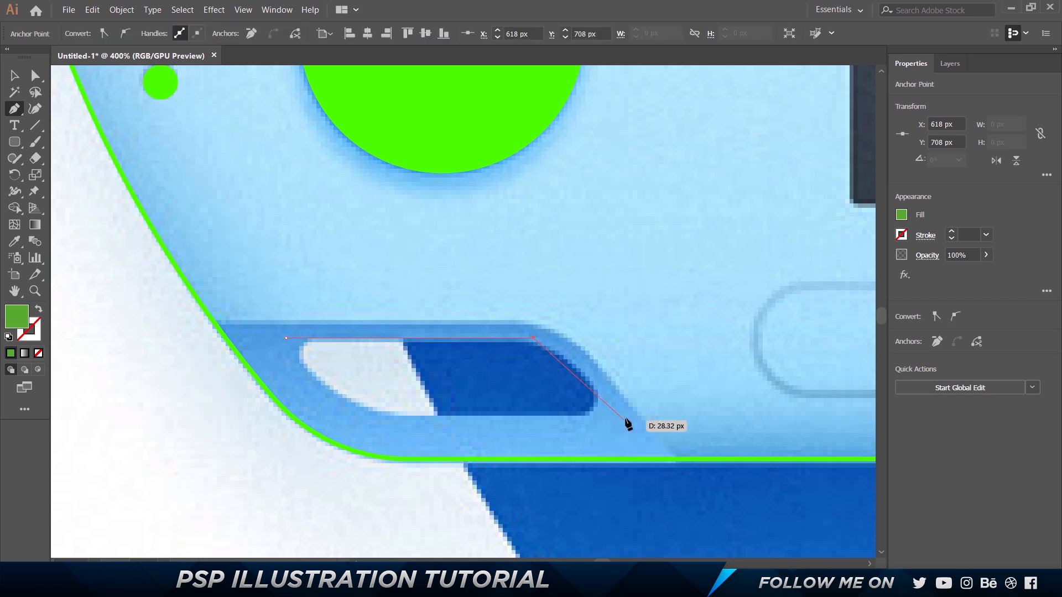
pyautogui.click(624, 415)
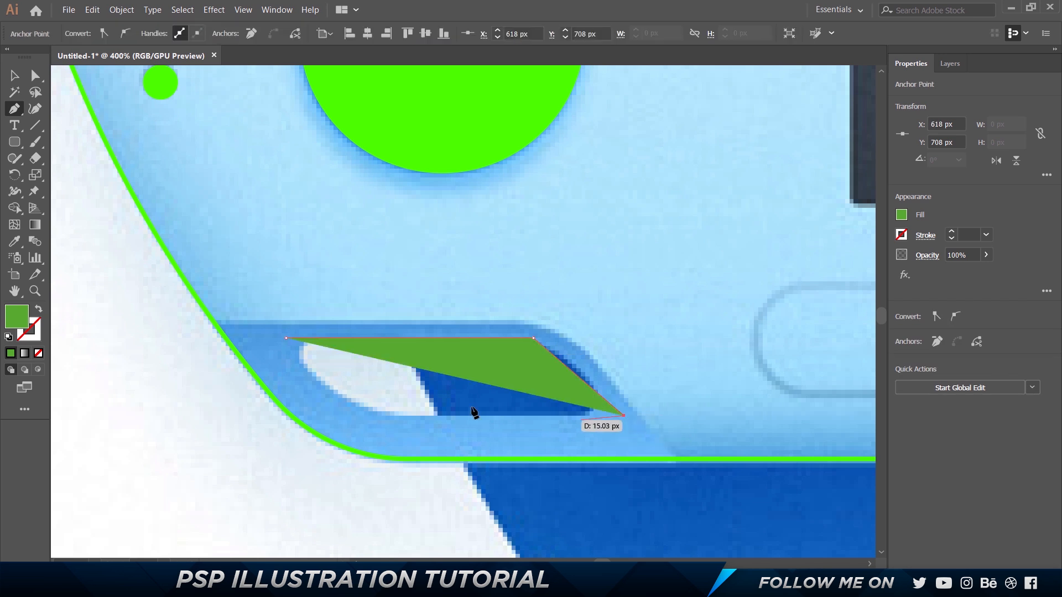
pyautogui.click(363, 416)
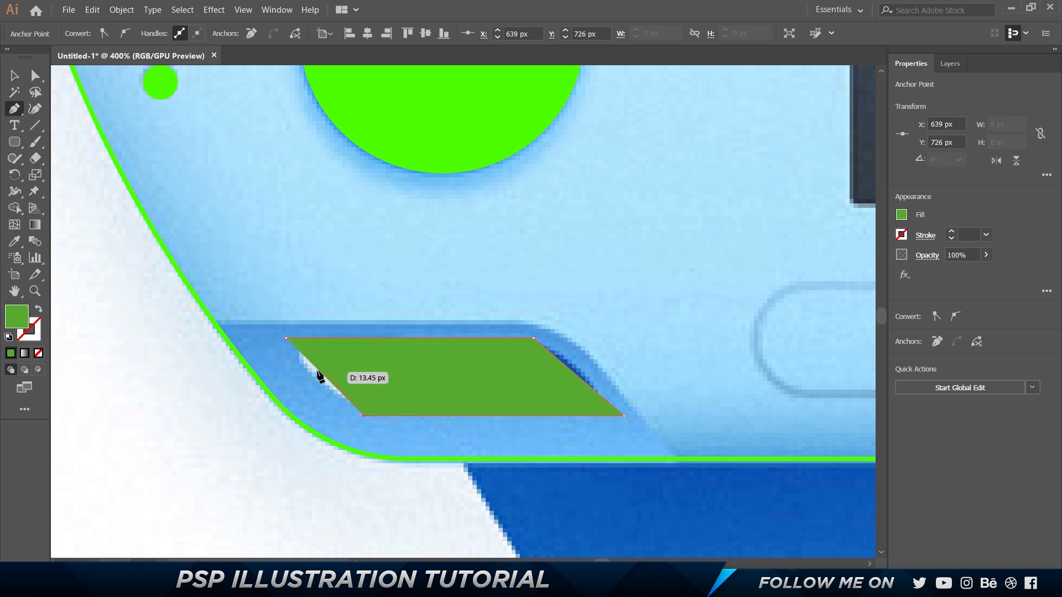
pyautogui.click(285, 337)
# Move the cutout shape's upper-left anchor to X 557 px and swap its fill to a 1 pt outline
pyautogui.press('a')
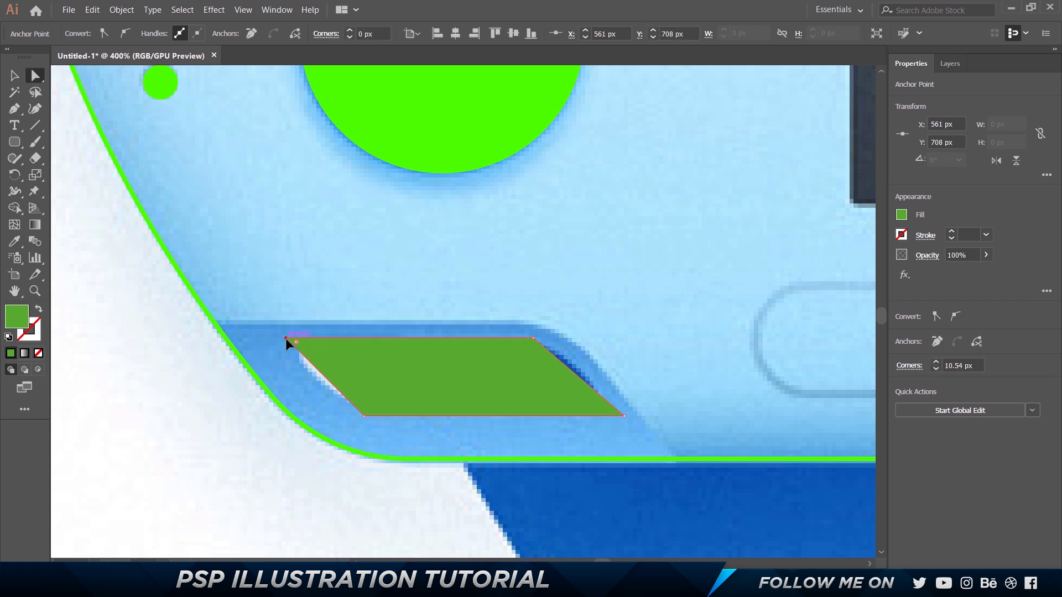
pyautogui.click(285, 338)
pyautogui.press('Left')
pyautogui.hotkey('shift', 'x')
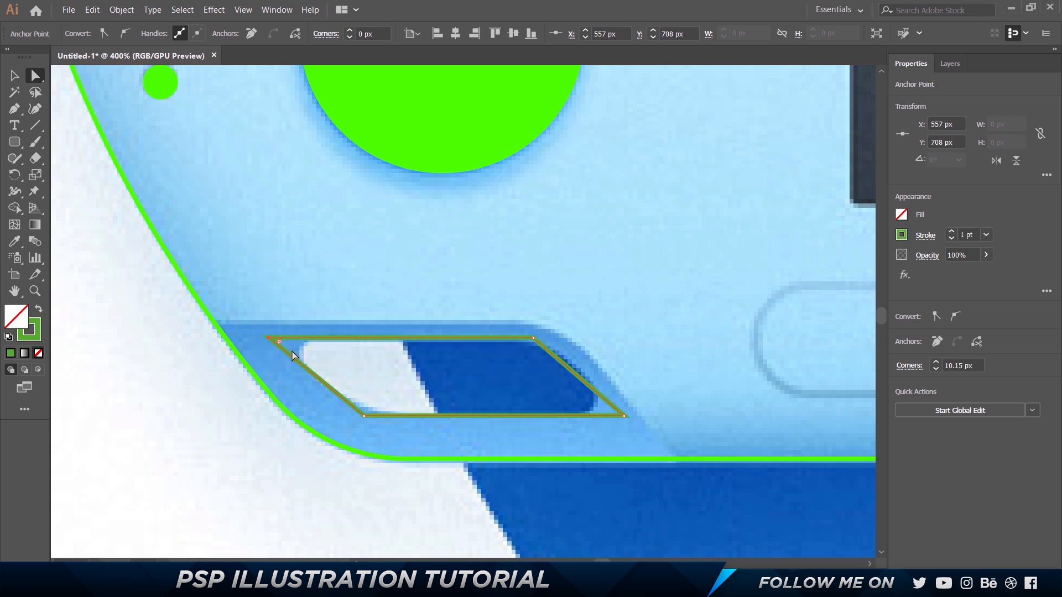
# Round the cutout outline's upper-left corner to about 3.92 px and its lower-left corner to about 19.13 px
pyautogui.moveTo(281, 346); pyautogui.dragTo(316, 362)
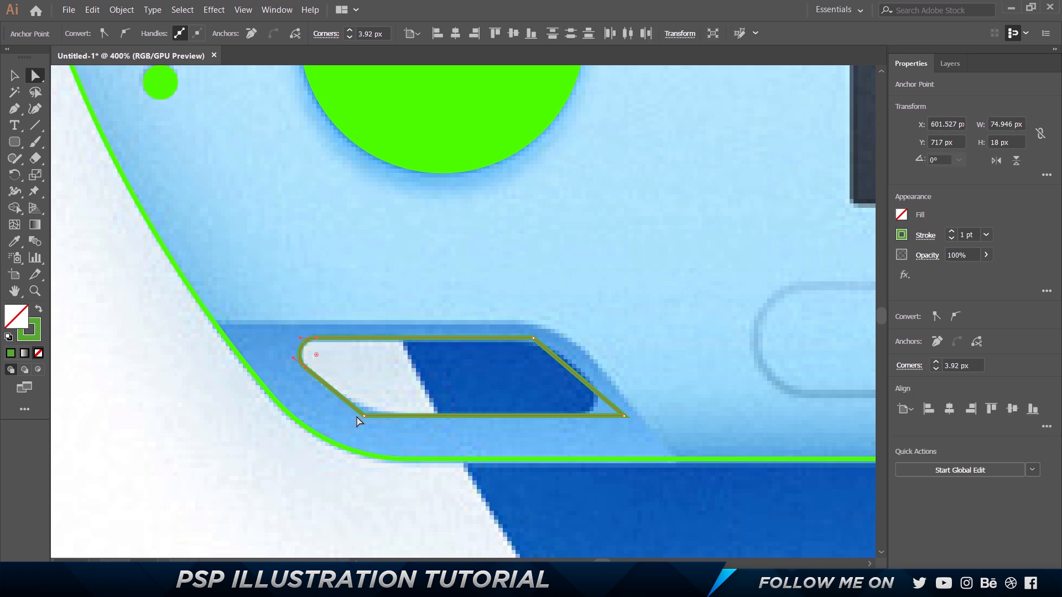
pyautogui.click(364, 415)
pyautogui.moveTo(368, 408); pyautogui.dragTo(417, 344)
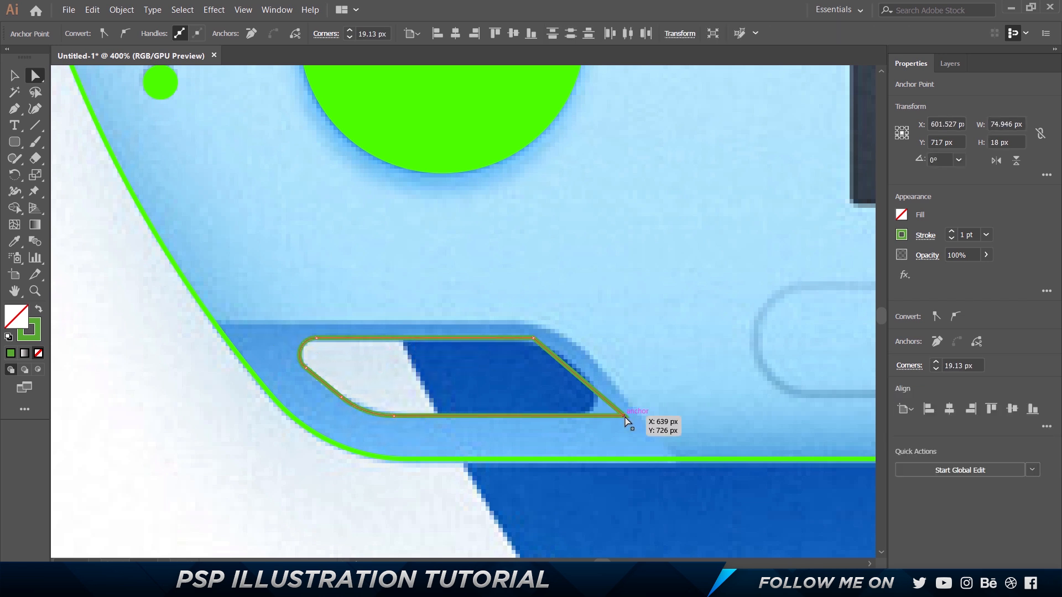
# Round the cutout outline's lower-right corner to about 4.07 px and its upper-right corner to about 12.85 px
pyautogui.click(625, 416)
pyautogui.moveTo(616, 417); pyautogui.dragTo(572, 412)
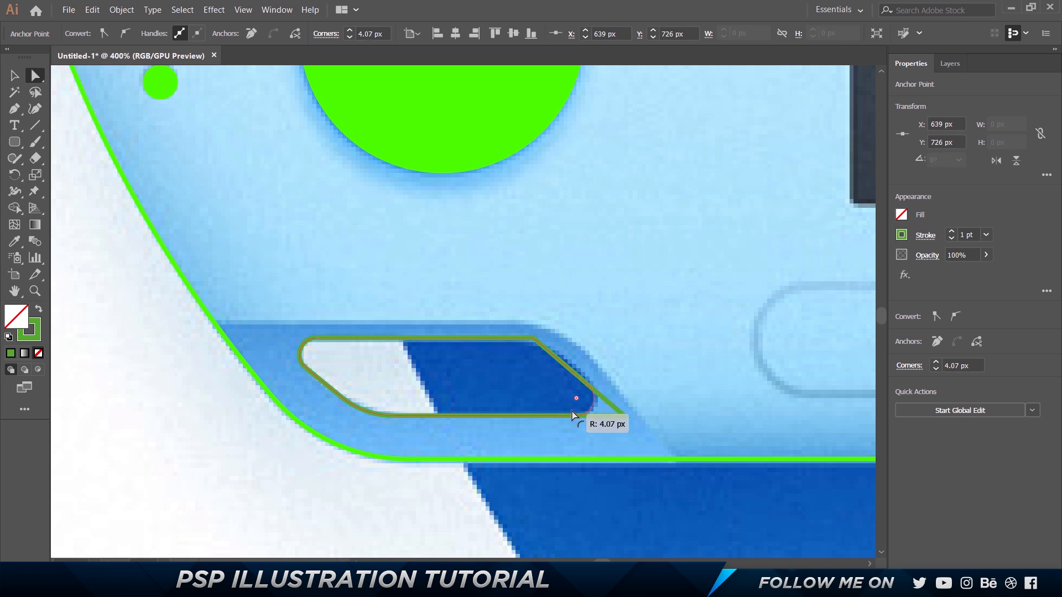
pyautogui.click(534, 339)
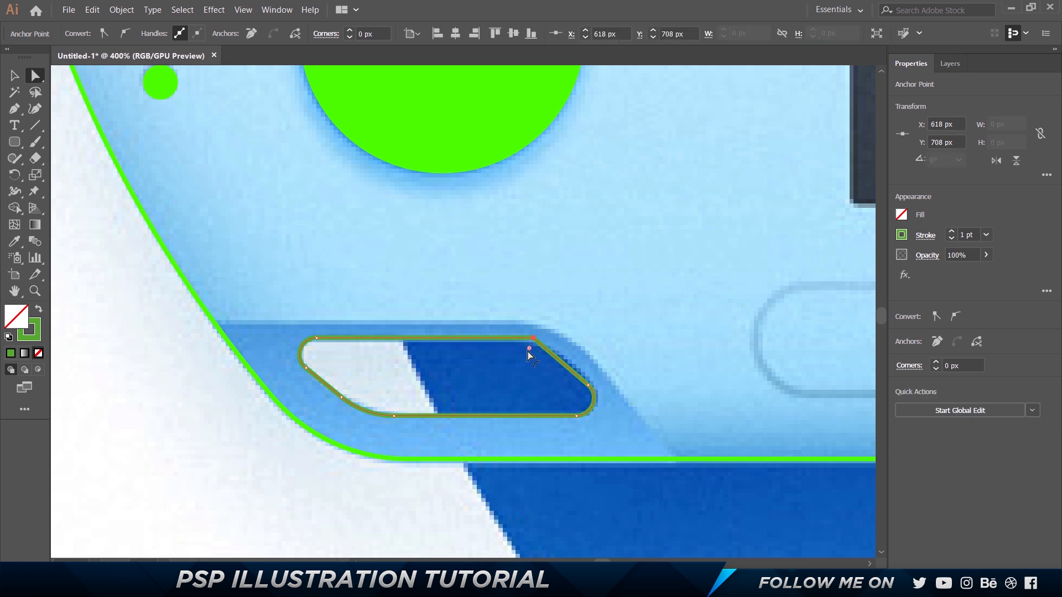
pyautogui.moveTo(529, 349); pyautogui.dragTo(524, 406)
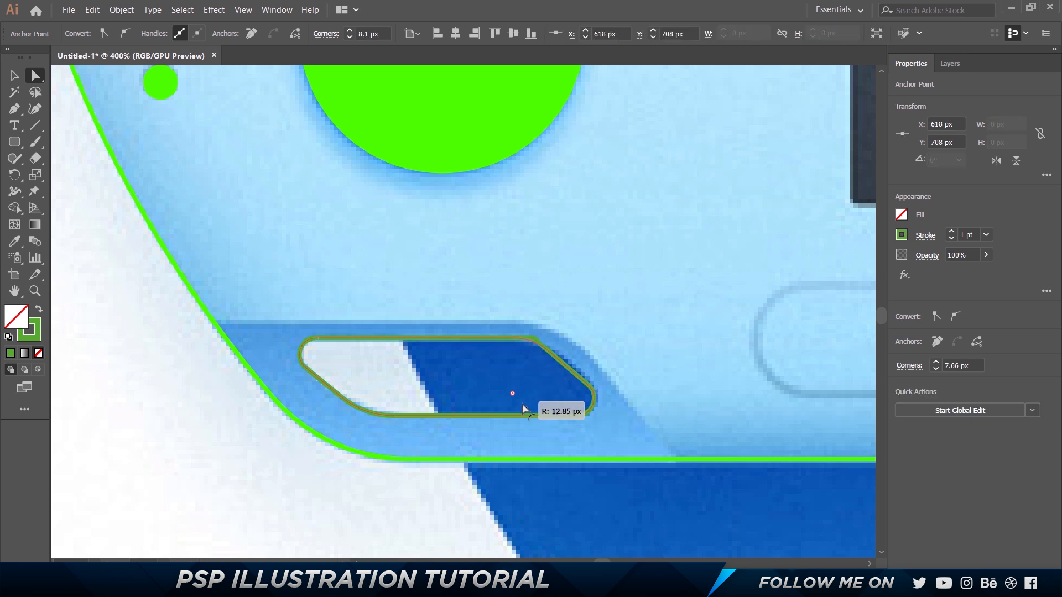
pyautogui.click(603, 299)
# Draw a 538 × 310 px rectangle over the screen, center it horizontally at X 960 px and swap its outline to a fill
pyautogui.scroll(-4, 603, 298)
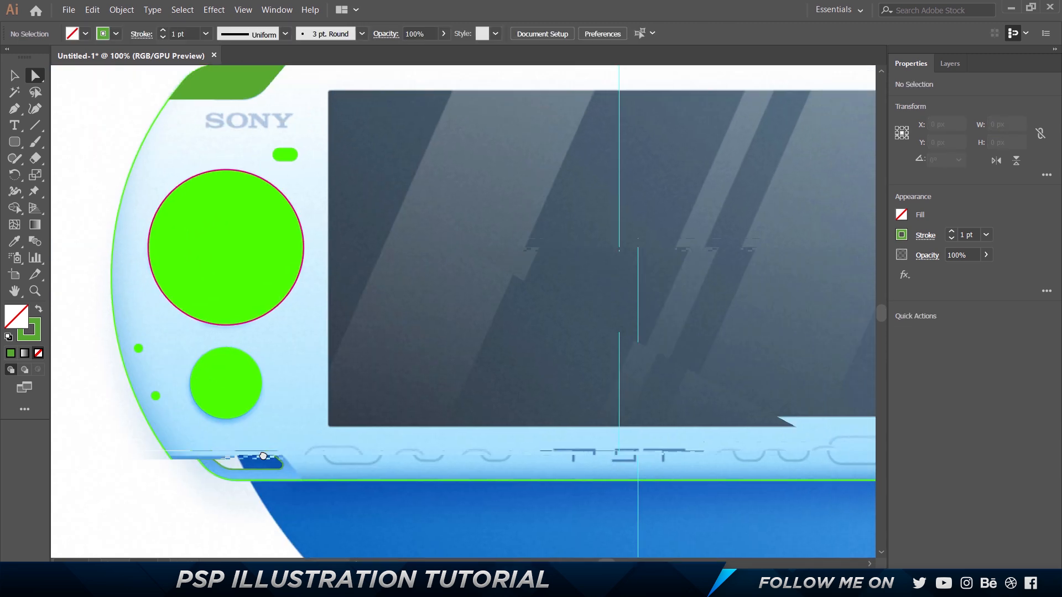
pyautogui.moveTo(264, 456); pyautogui.dragTo(229, 493)
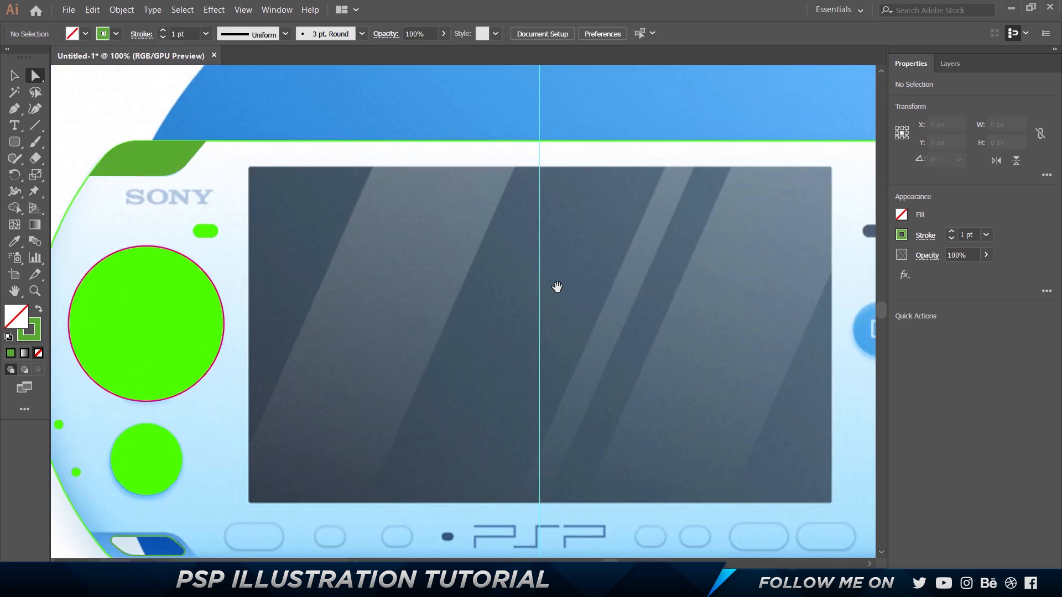
pyautogui.moveTo(556, 287); pyautogui.dragTo(498, 278)
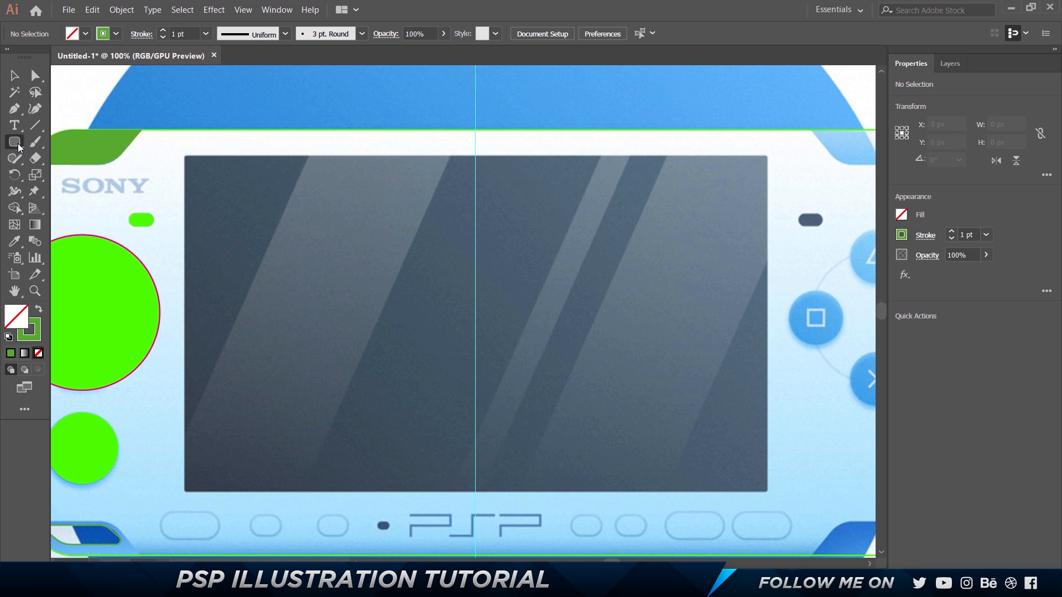
pyautogui.moveTo(14, 142); pyautogui.dragTo(60, 143)
pyautogui.moveTo(183, 155); pyautogui.dragTo(768, 491)
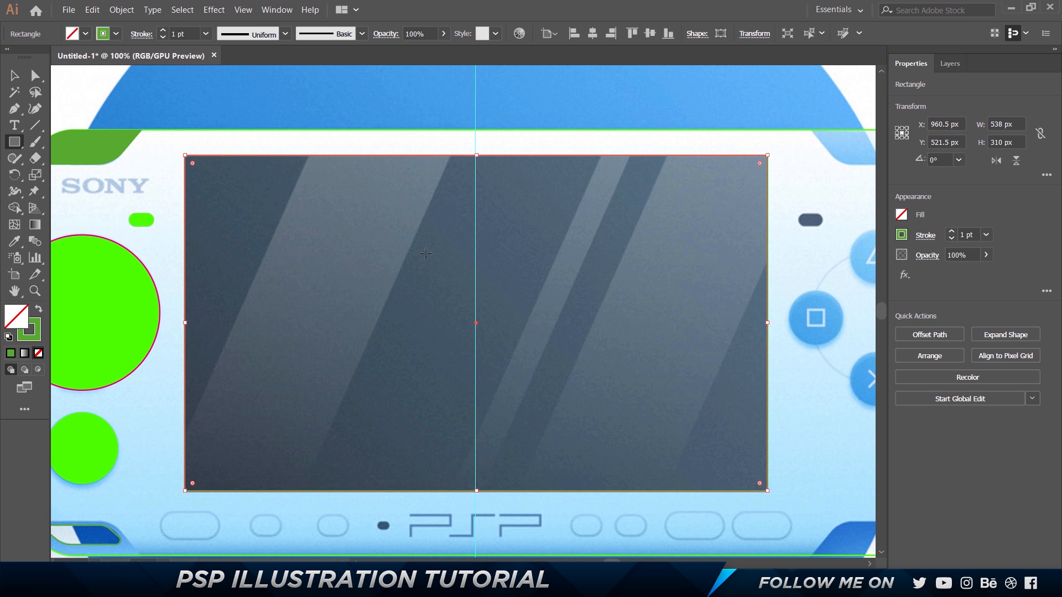
pyautogui.click(592, 33)
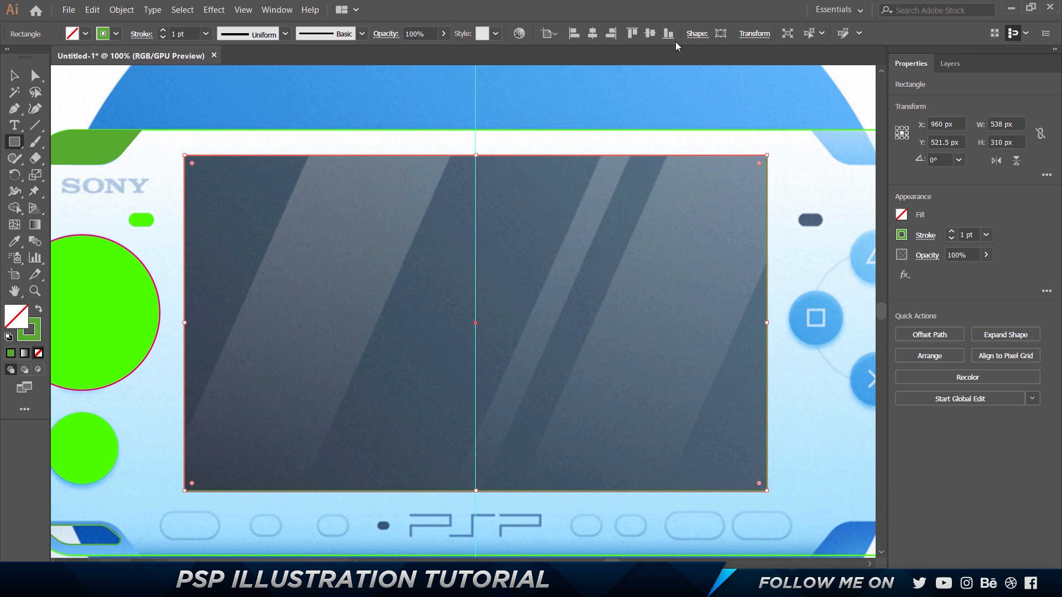
pyautogui.hotkey('shift', 'x')
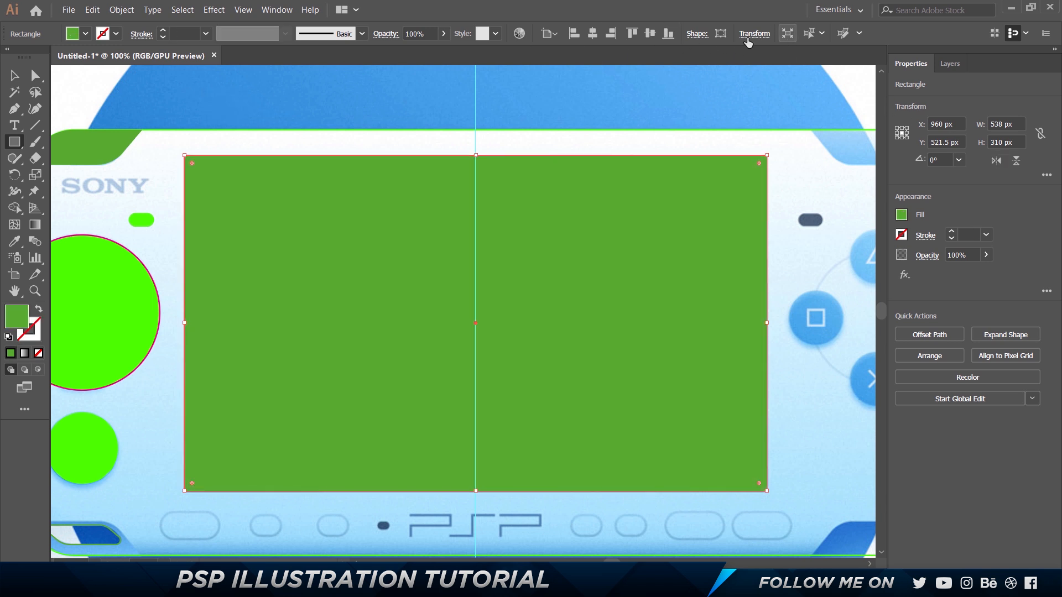
# Round the screen rectangle's corners slightly to match the reference screen
pyautogui.press('s')
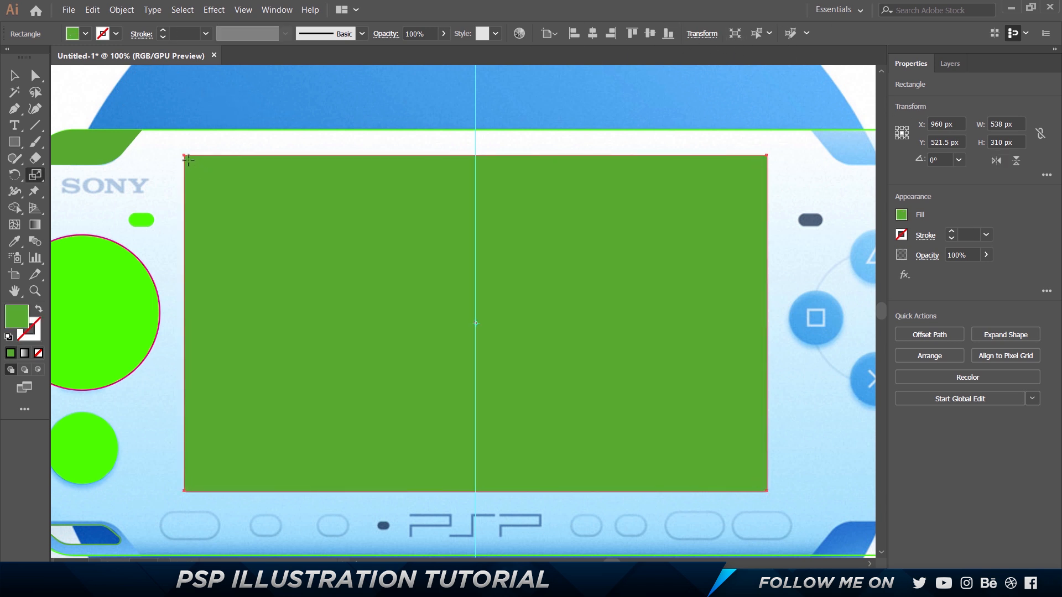
pyautogui.press('v')
pyautogui.moveTo(190, 163); pyautogui.dragTo(199, 171)
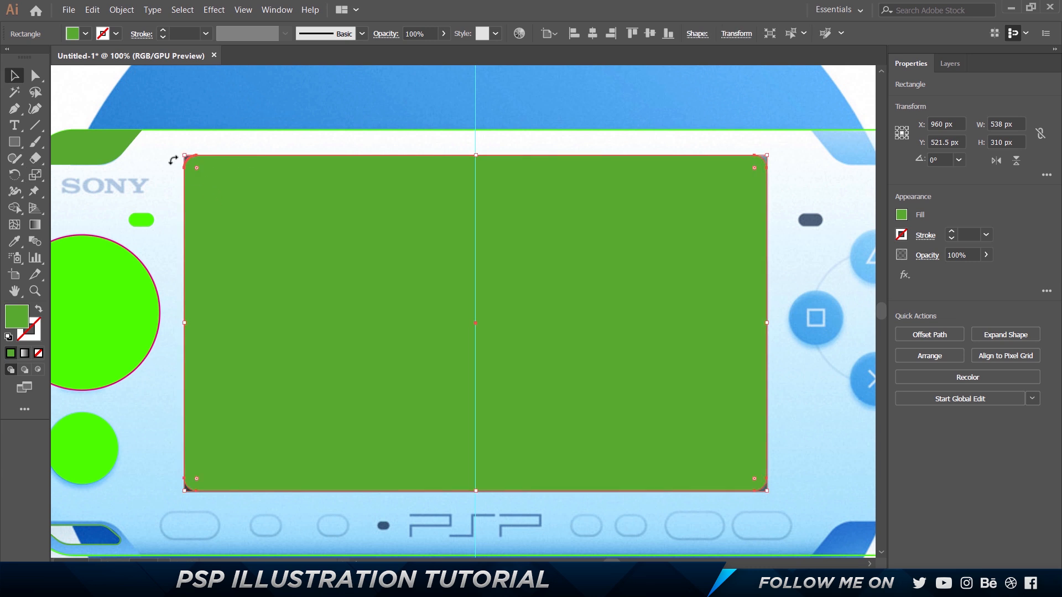
pyautogui.scroll(4, 138, 122)
pyautogui.scroll(2, 320, 280)
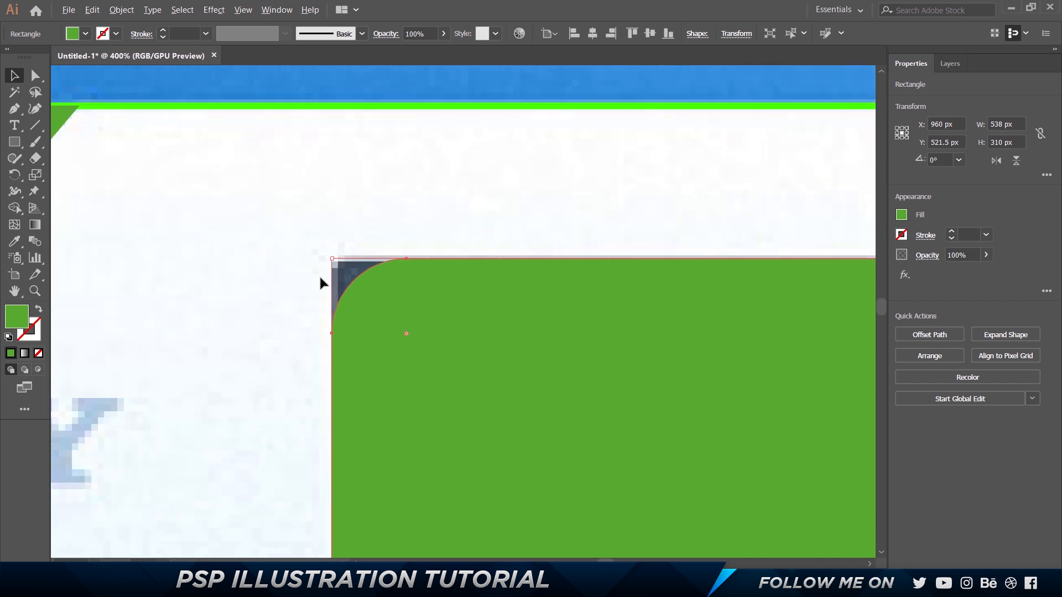
pyautogui.moveTo(369, 290)
pyautogui.mouseDown()
pyautogui.moveTo(357, 278)
pyautogui.moveTo(368, 284)
pyautogui.mouseUp()
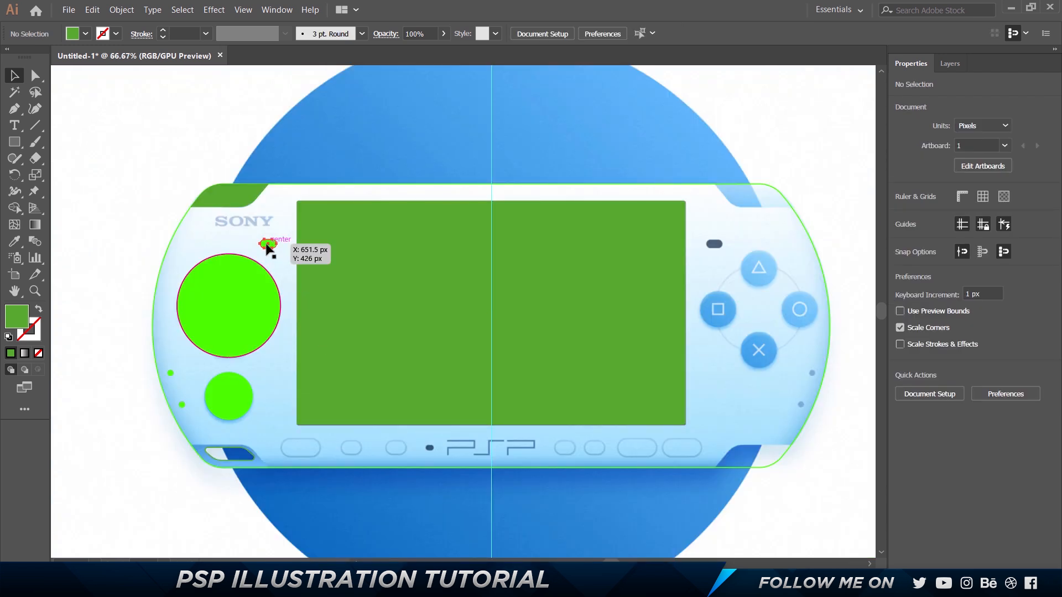
# Duplicate the small pill shape onto its matching spot right of the screen, at X 1269.5 px, Y 426 px
pyautogui.moveTo(267, 247); pyautogui.dragTo(715, 244)
pyautogui.scroll(4, 735, 237)
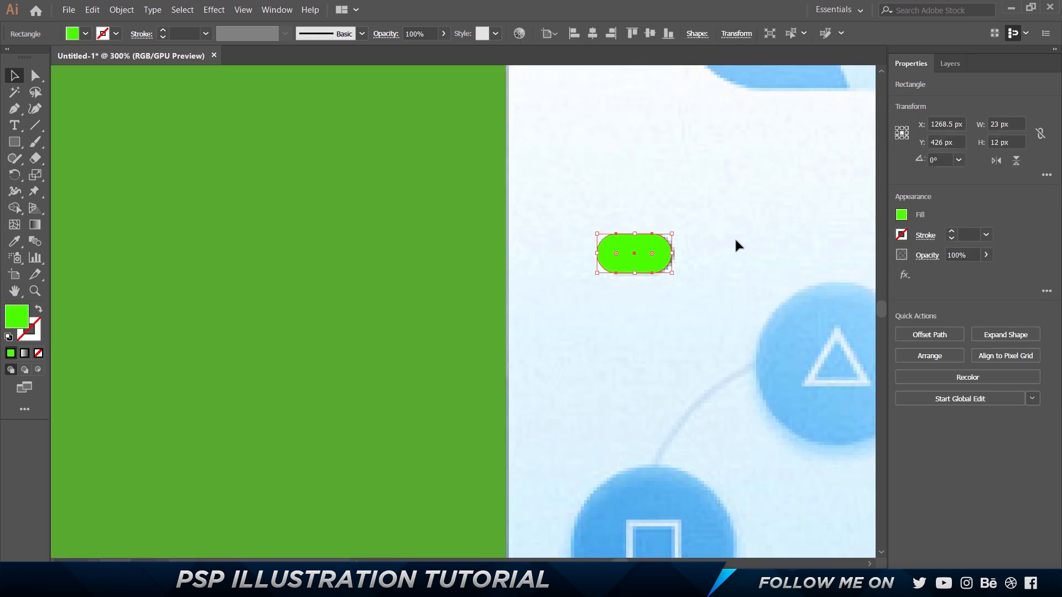
pyautogui.scroll(-4, 735, 237)
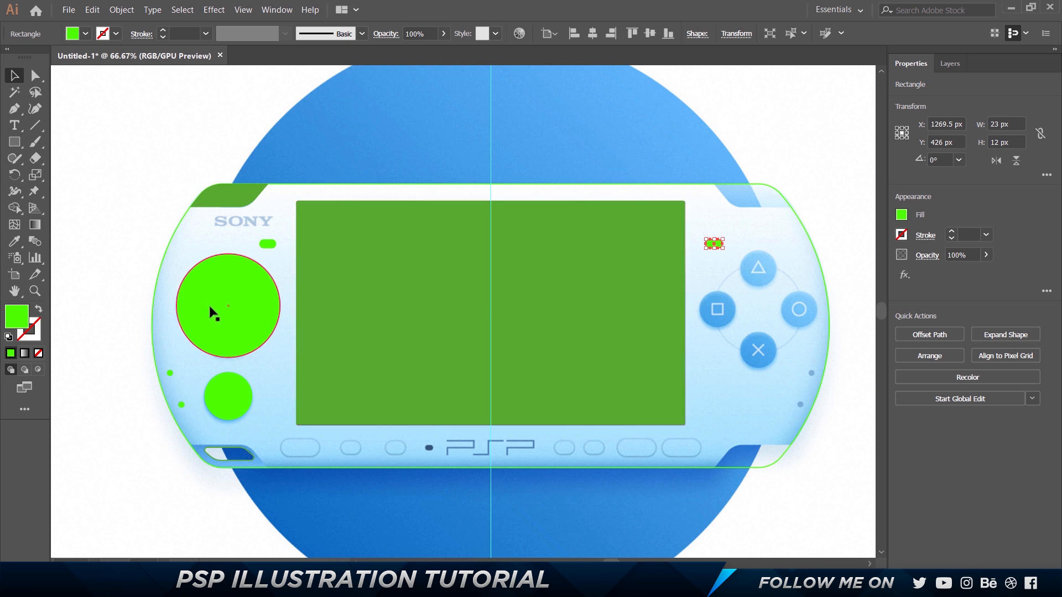
# Swap the large D-pad circle's fill to an outline and nudge it up to Y 510.75 px
pyautogui.moveTo(211, 310); pyautogui.dragTo(320, 306)
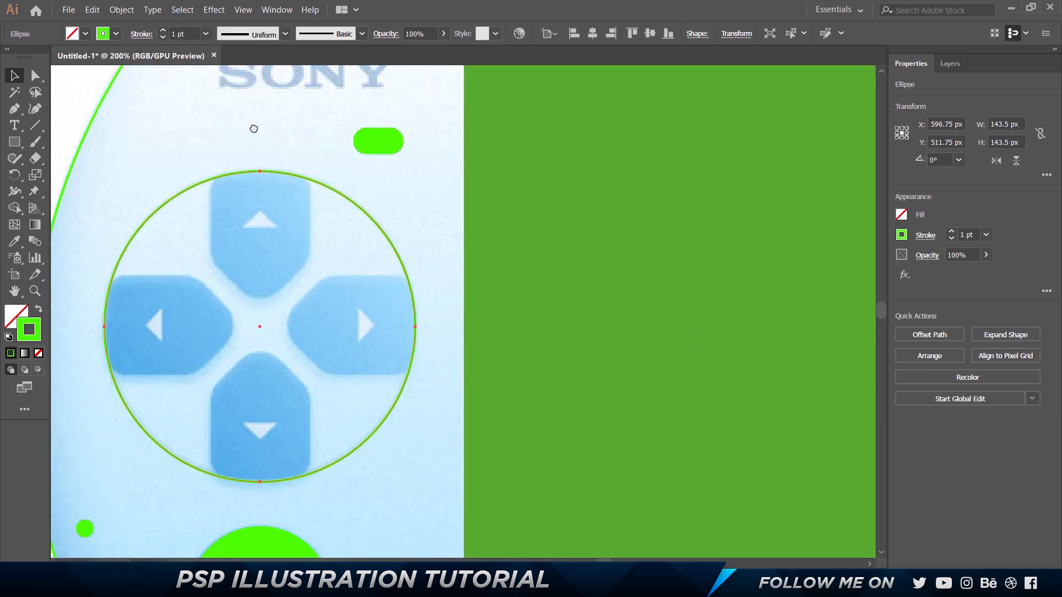
pyautogui.moveTo(254, 127); pyautogui.dragTo(328, 110)
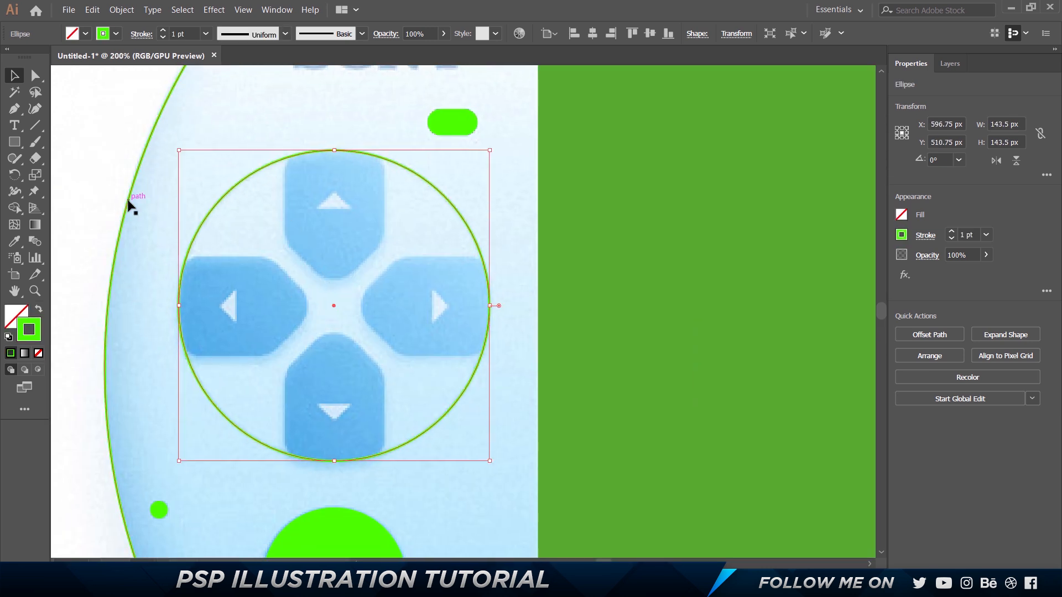
pyautogui.click(90, 142)
# Draw a 46 × 46 px outlined square over the D-pad's upper button
pyautogui.press('p')
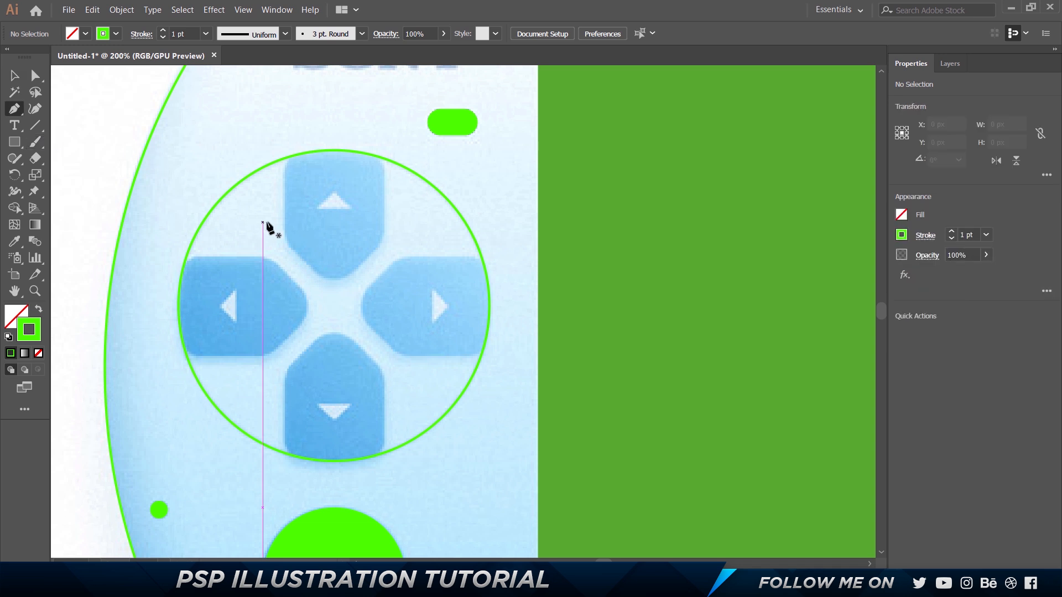
pyautogui.click(24, 145)
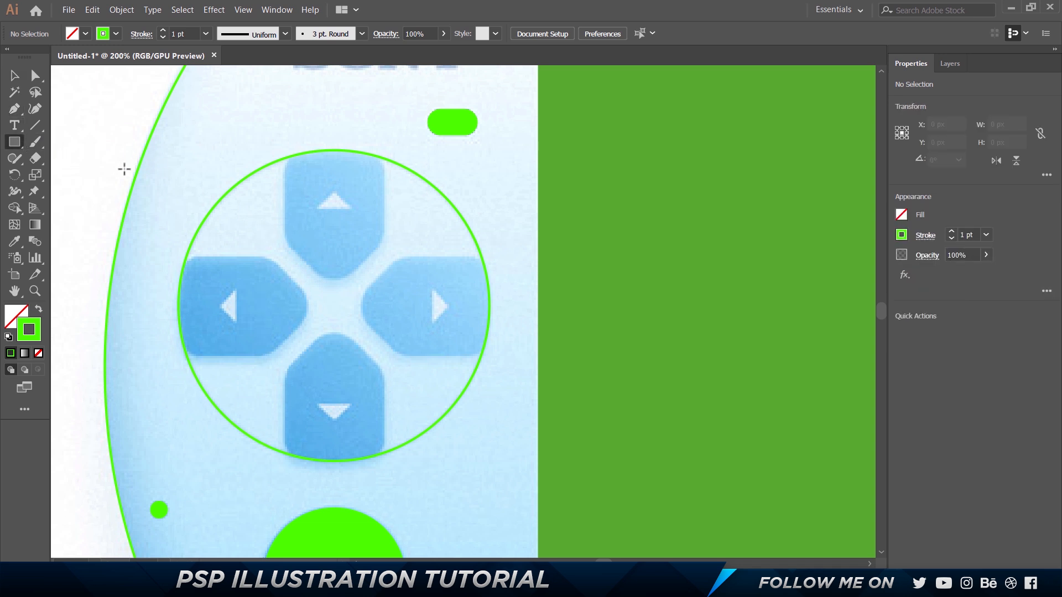
pyautogui.scroll(1, 284, 243)
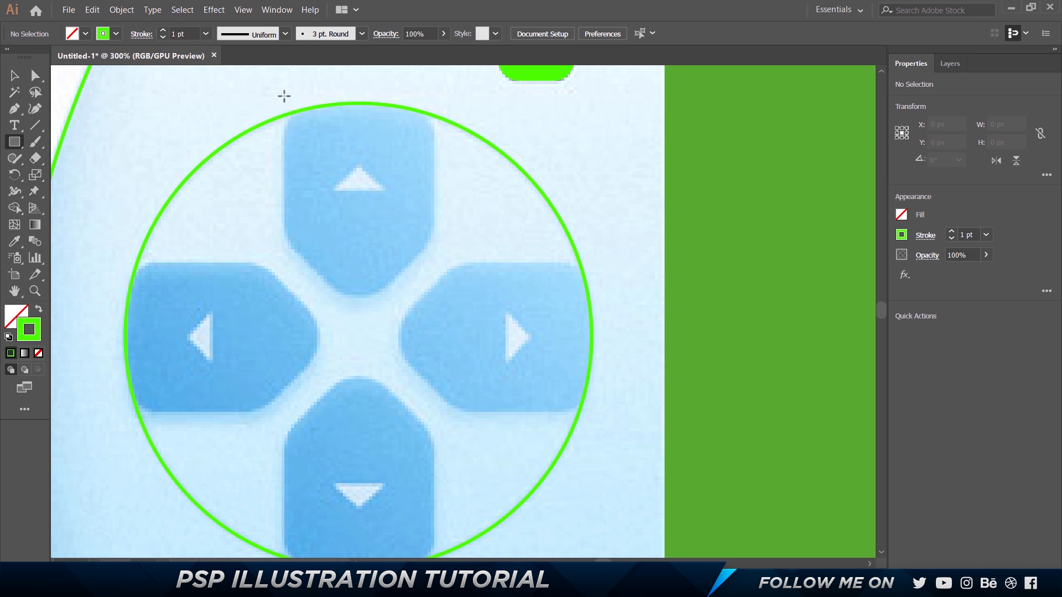
pyautogui.moveTo(284, 92)
pyautogui.mouseDown()
pyautogui.moveTo(311, 163)
pyautogui.moveTo(387, 223)
pyautogui.moveTo(433, 242)
pyautogui.mouseUp()
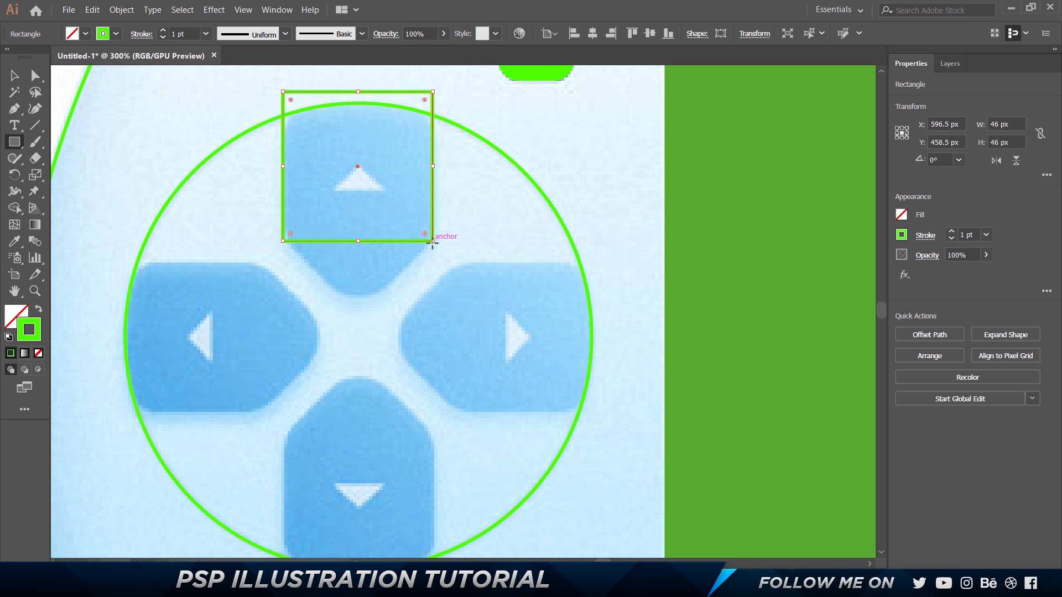
# Add an anchor at the middle of the square's bottom edge and pull it down to Y 508.5 px as a point
pyautogui.press('p')
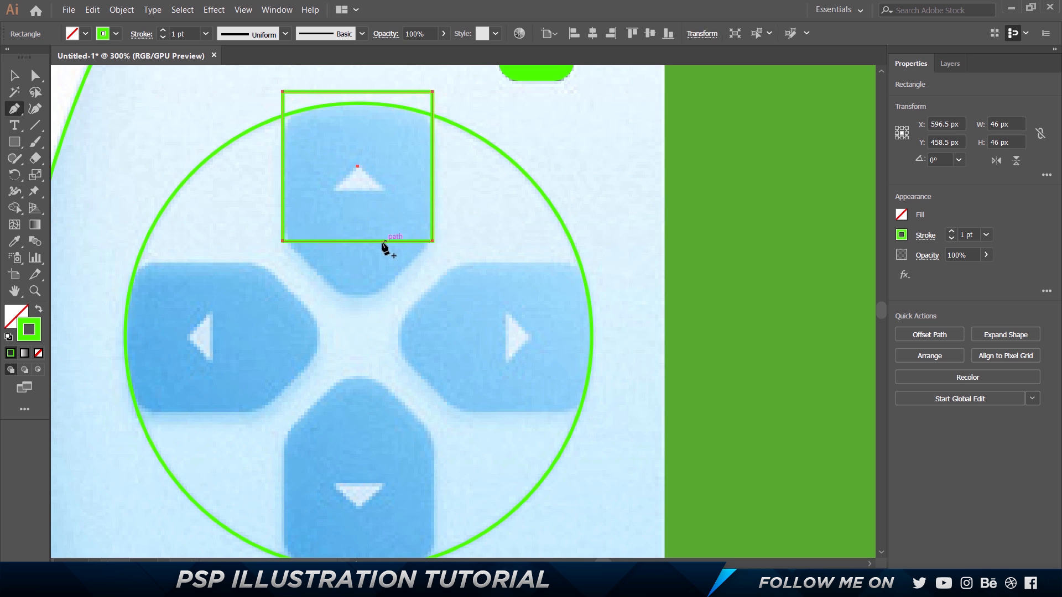
pyautogui.click(358, 241)
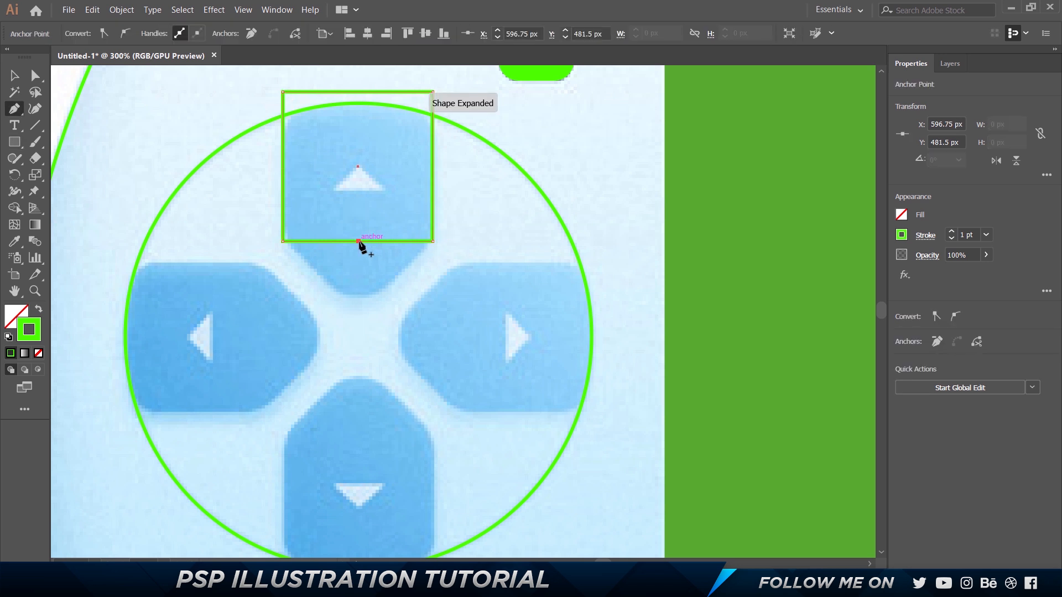
pyautogui.press('a')
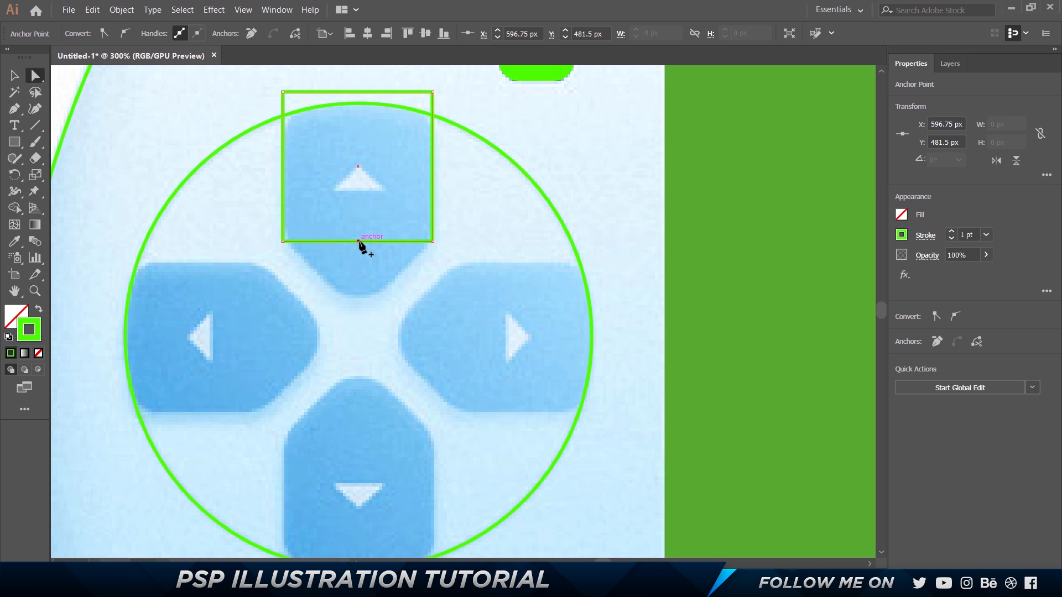
pyautogui.moveTo(359, 241); pyautogui.dragTo(358, 331)
# Add an anchor at the middle of the D-pad button shape's top edge, at X 596.5 px
pyautogui.scroll(1, 362, 268)
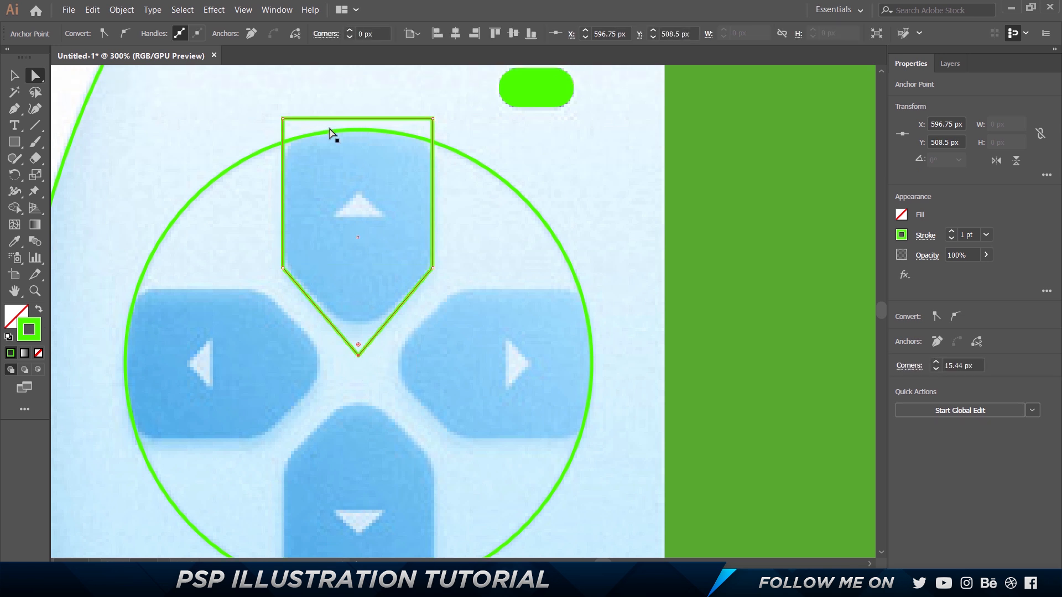
pyautogui.press('p')
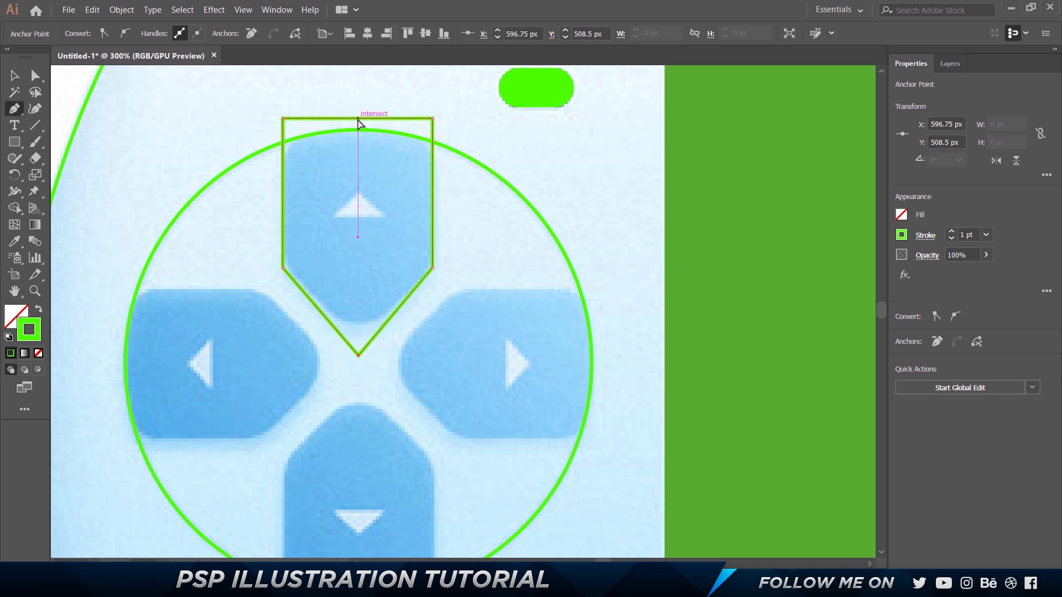
pyautogui.click(358, 118)
pyautogui.press('v')
pyautogui.press('a')
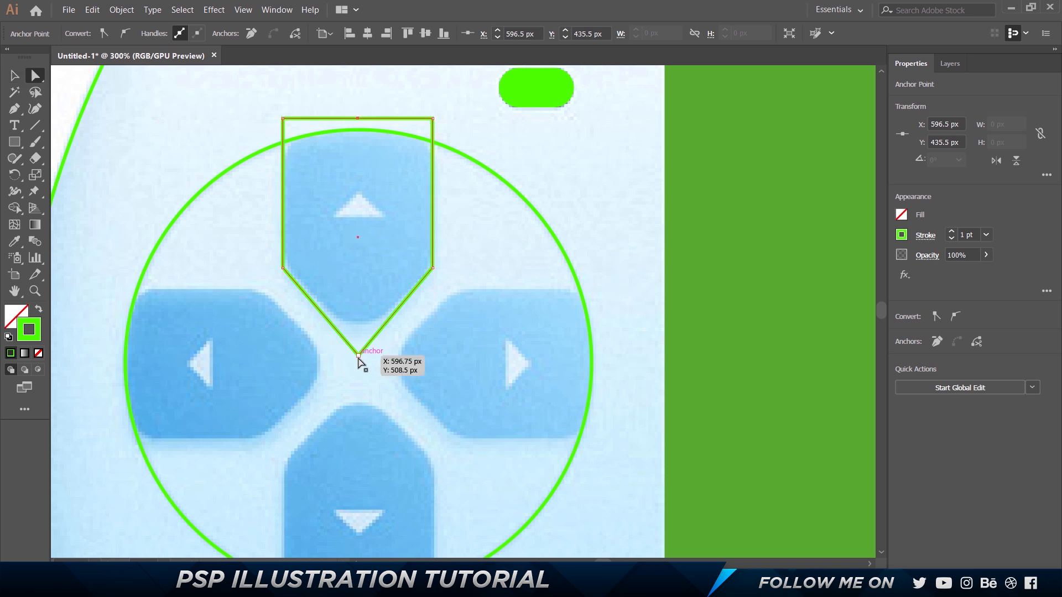
# Round the D-pad button shape's bottom point and its two lower side corners, giving the side corners a 14.46 px radius
pyautogui.click(360, 354)
pyautogui.moveTo(360, 349); pyautogui.dragTo(359, 273)
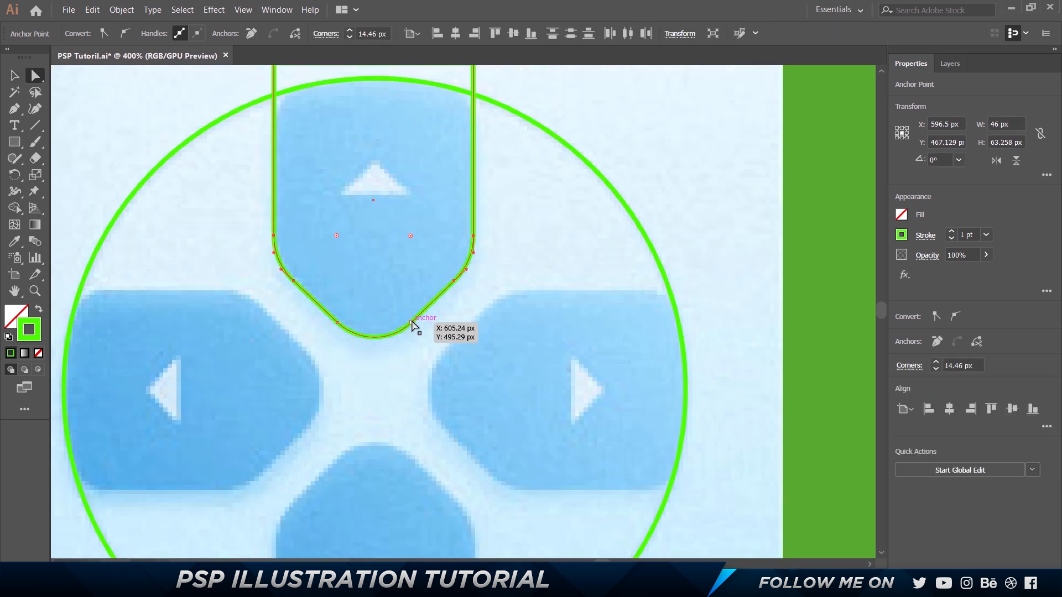
# Move the two top corner anchors of the D-pad button shape down onto the circle at Y 442.5 px
pyautogui.moveTo(381, 144); pyautogui.dragTo(400, 304)
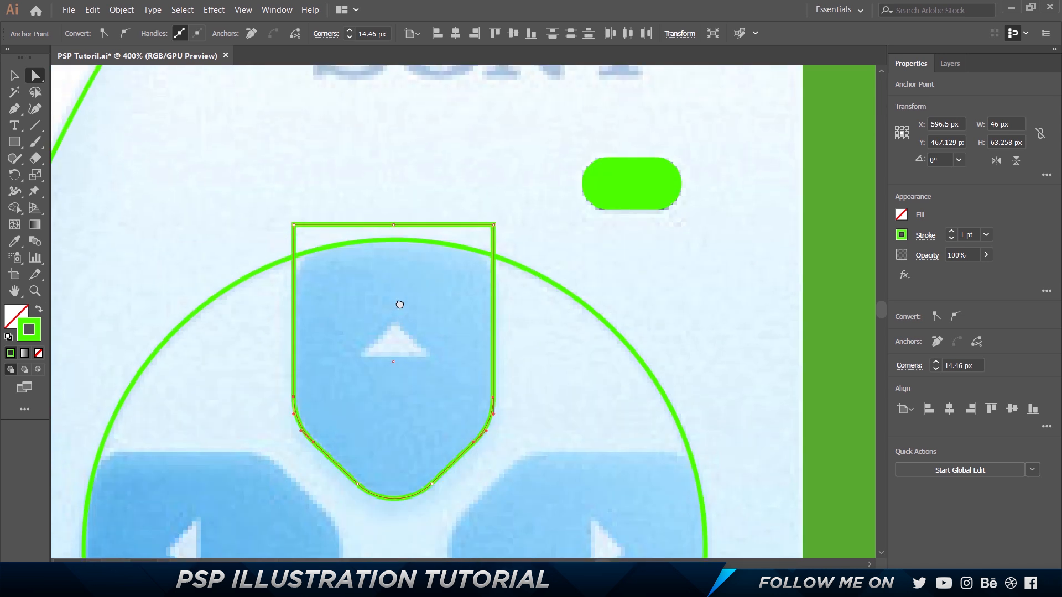
pyautogui.click(394, 226)
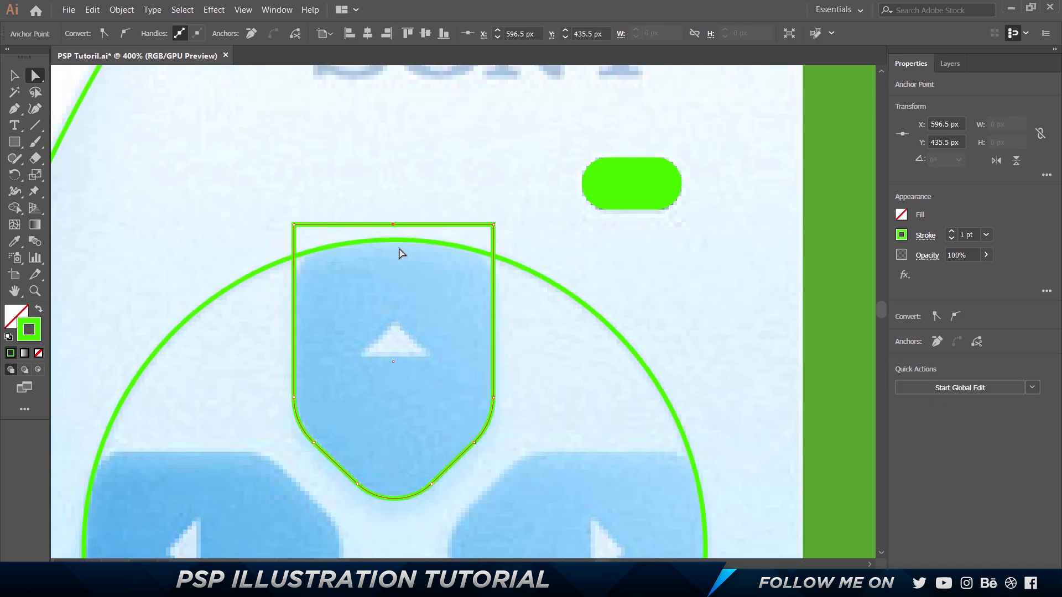
pyautogui.keyDown('shift'); pyautogui.click(493, 224); pyautogui.keyUp('shift')
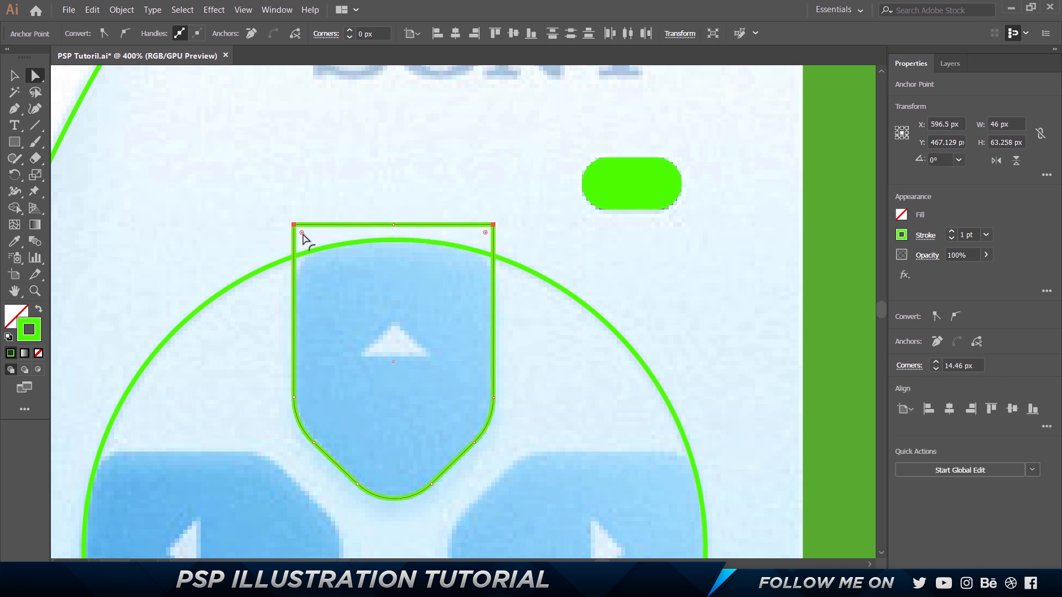
pyautogui.hotkey('shift', 'Down')
pyautogui.hotkey('shift', 'Down')
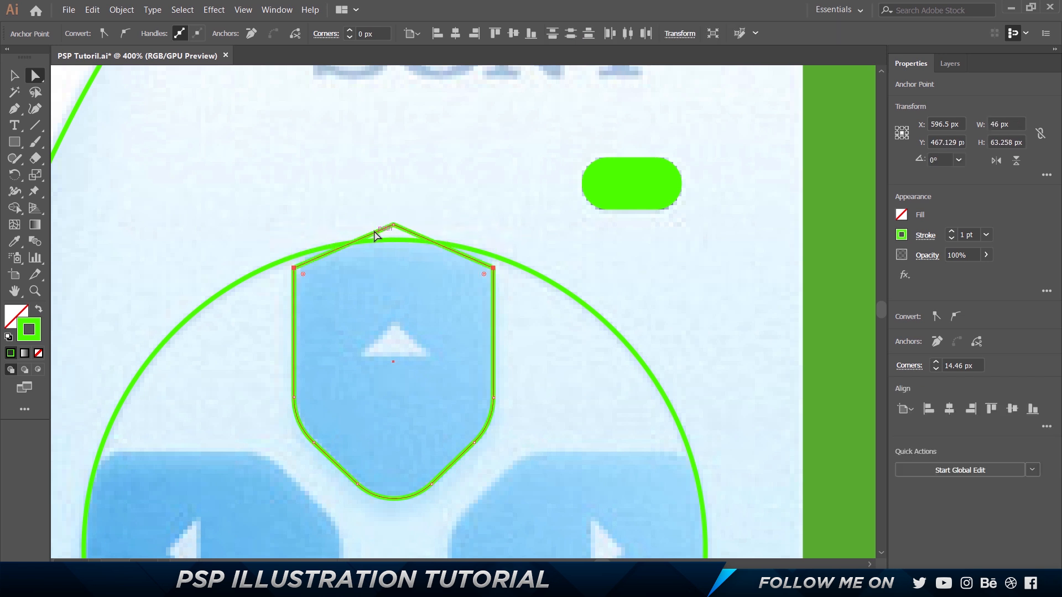
pyautogui.press('Up')
pyautogui.press('Up')
pyautogui.press('Up')
pyautogui.press('Up')
pyautogui.press('Up')
pyautogui.press('Up')
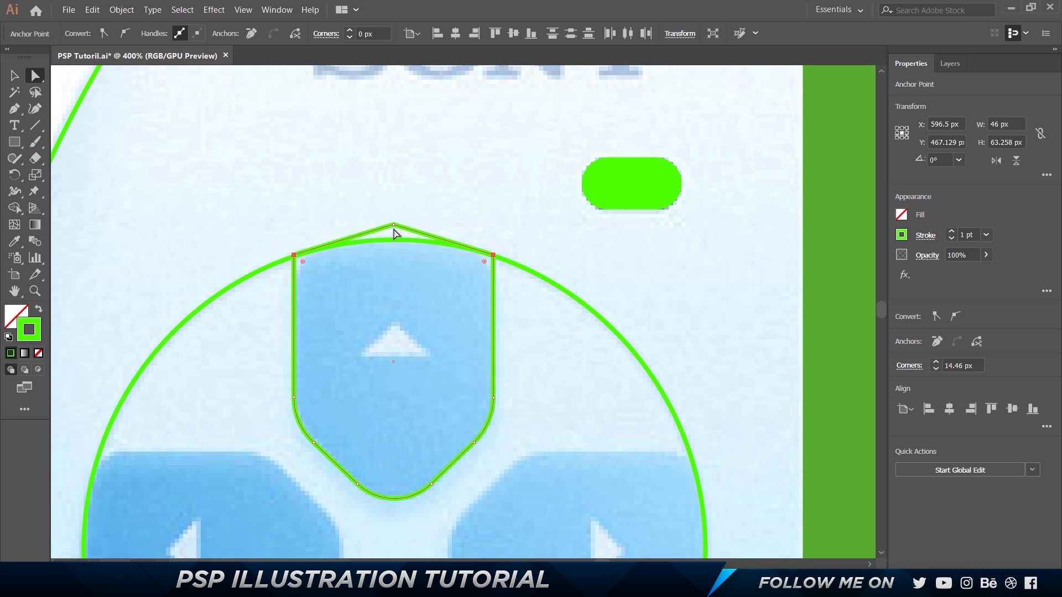
pyautogui.click(393, 226)
pyautogui.moveTo(396, 291); pyautogui.dragTo(401, 558)
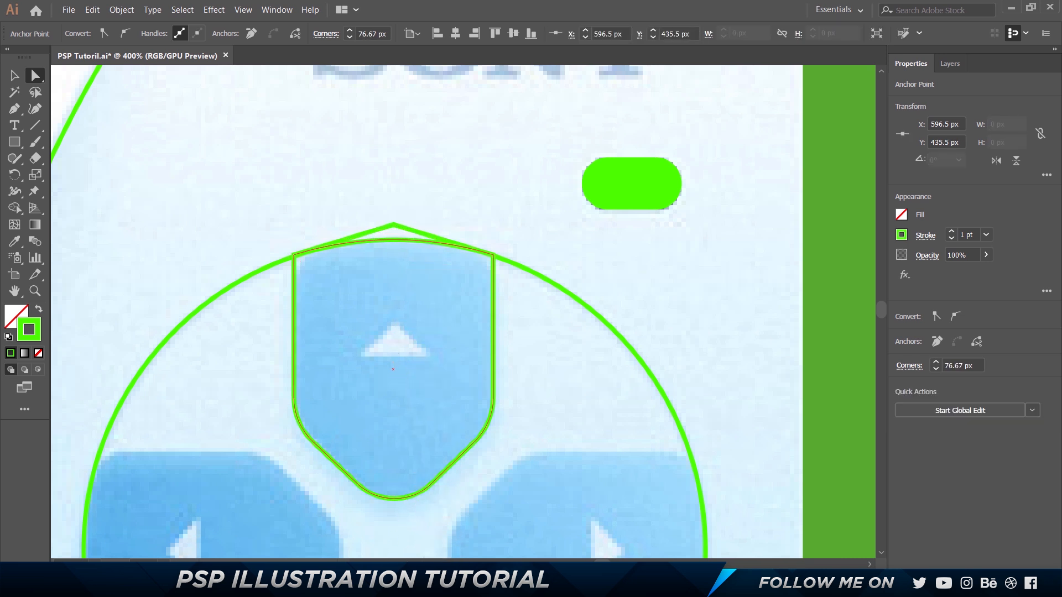
pyautogui.click(493, 255)
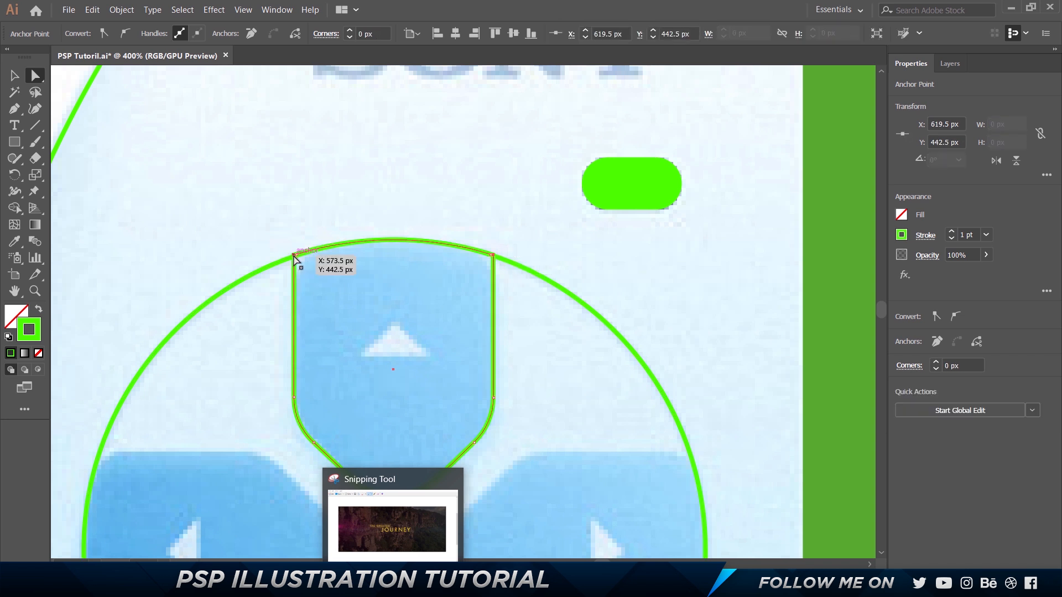
pyautogui.keyDown('shift'); pyautogui.click(295, 257); pyautogui.keyUp('shift')
pyautogui.moveTo(304, 261); pyautogui.dragTo(332, 286)
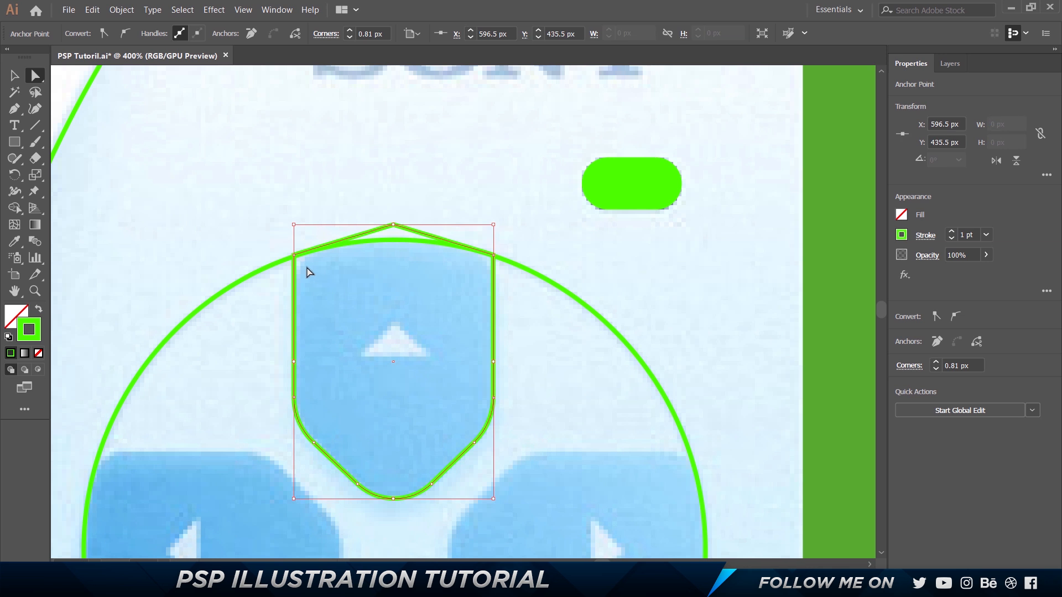
# Round the D-pad button shape's two upper side corners to 5.97 px and its top middle point into an arc following the circle
pyautogui.click(294, 256)
pyautogui.keyDown('shift'); pyautogui.click(493, 256); pyautogui.keyUp('shift')
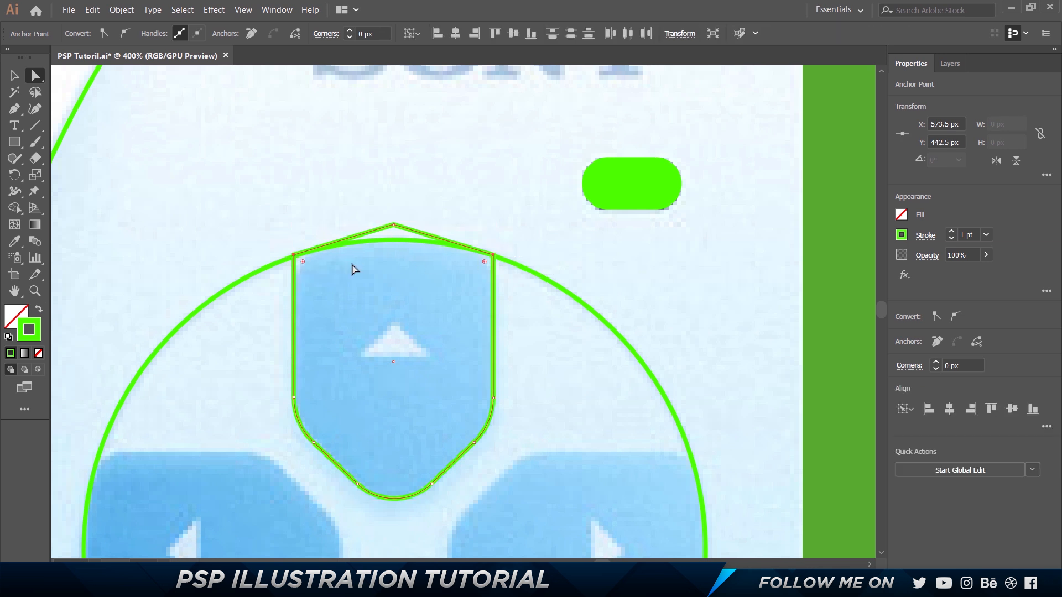
pyautogui.moveTo(303, 262); pyautogui.dragTo(324, 272)
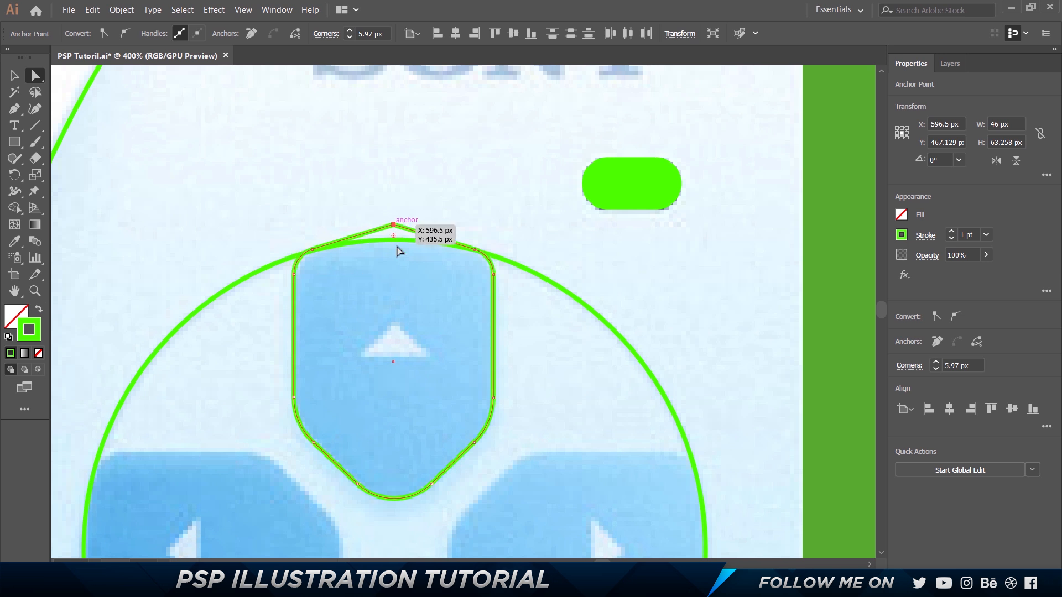
pyautogui.click(393, 226)
pyautogui.moveTo(396, 239); pyautogui.dragTo(432, 553)
pyautogui.click(509, 226)
# Trace the white arrow on the upper D-pad button as a closed, outlined triangle about 14 px wide with the Pen tool
pyautogui.scroll(-1, 508, 226)
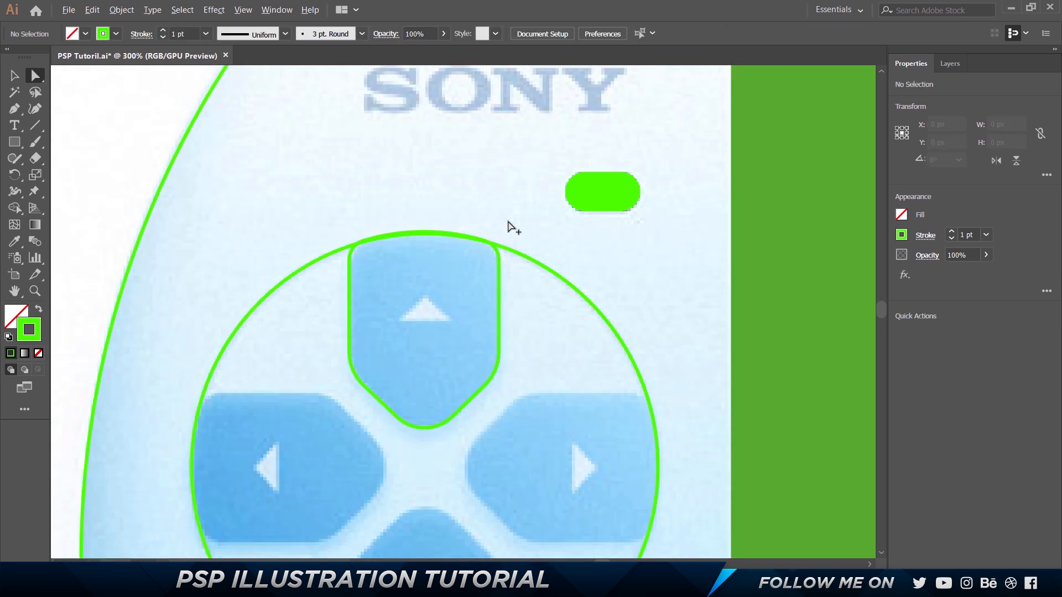
pyautogui.scroll(-2, 434, 302)
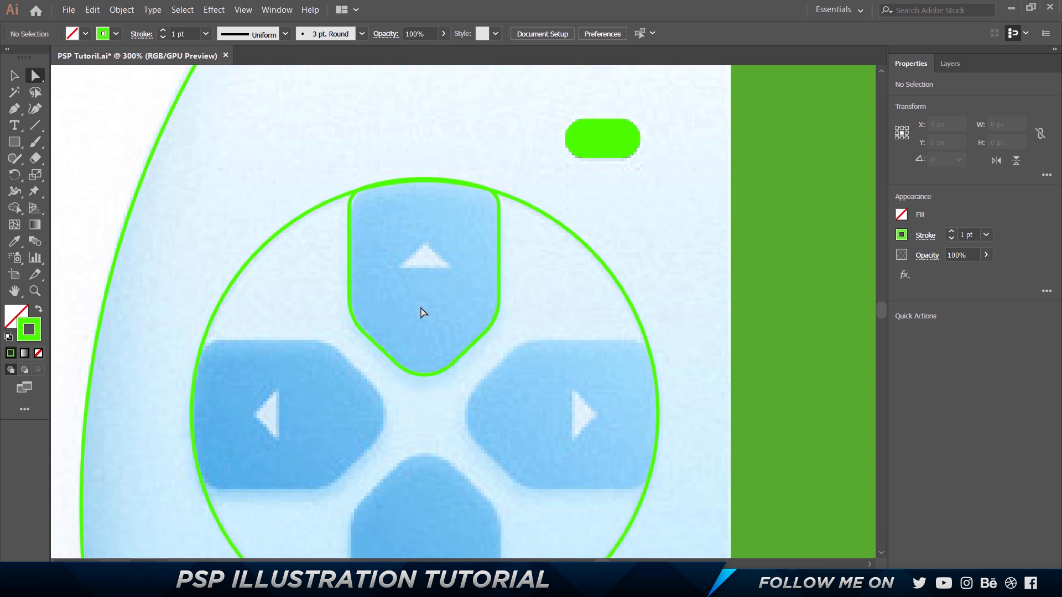
pyautogui.press('v')
pyautogui.scroll(1, 430, 258)
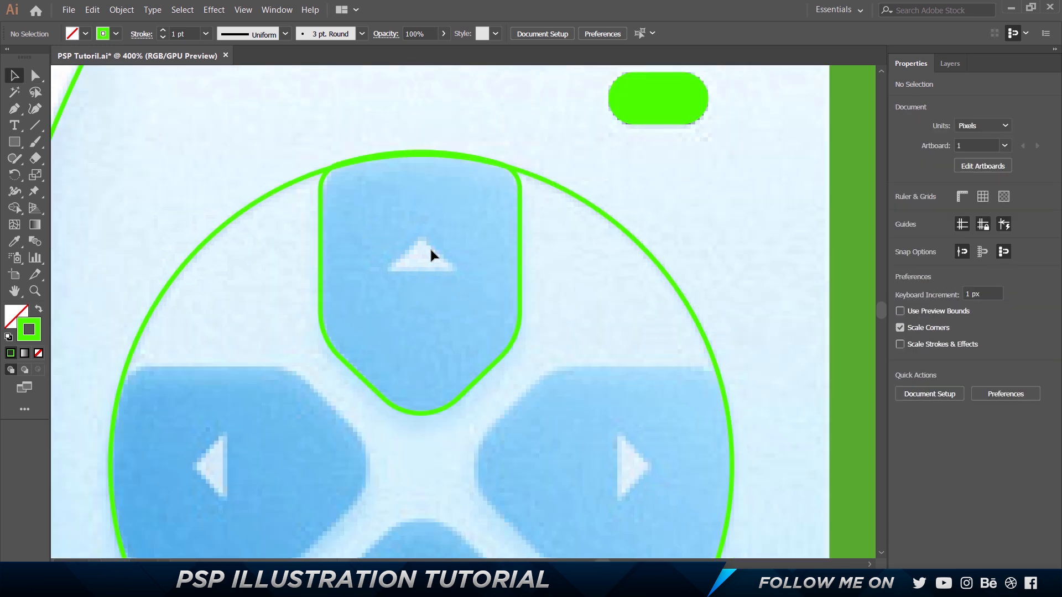
pyautogui.press('p')
pyautogui.click(420, 239)
pyautogui.click(390, 270)
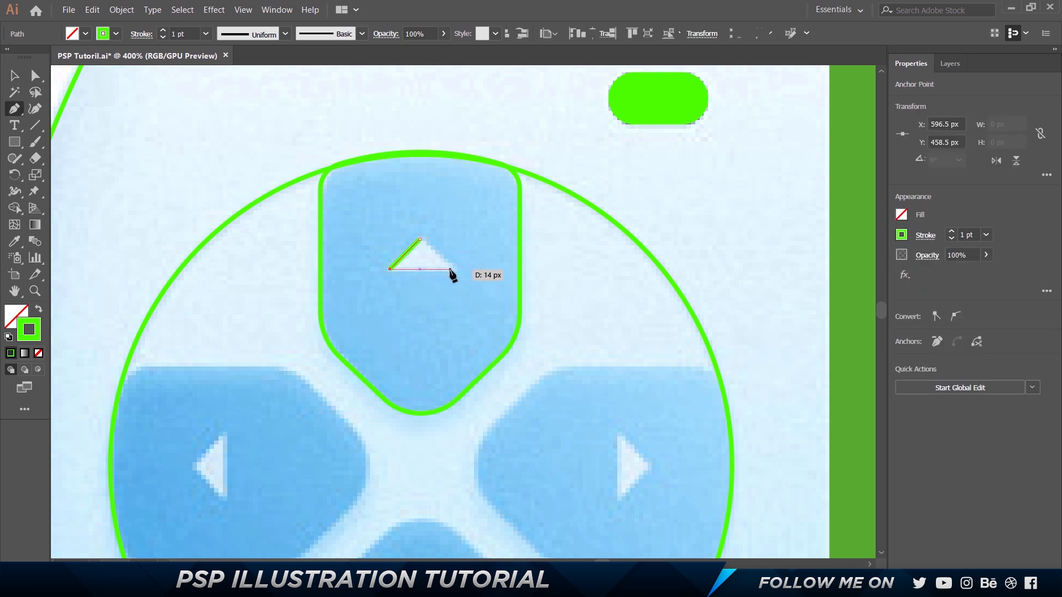
pyautogui.click(451, 269)
pyautogui.click(419, 239)
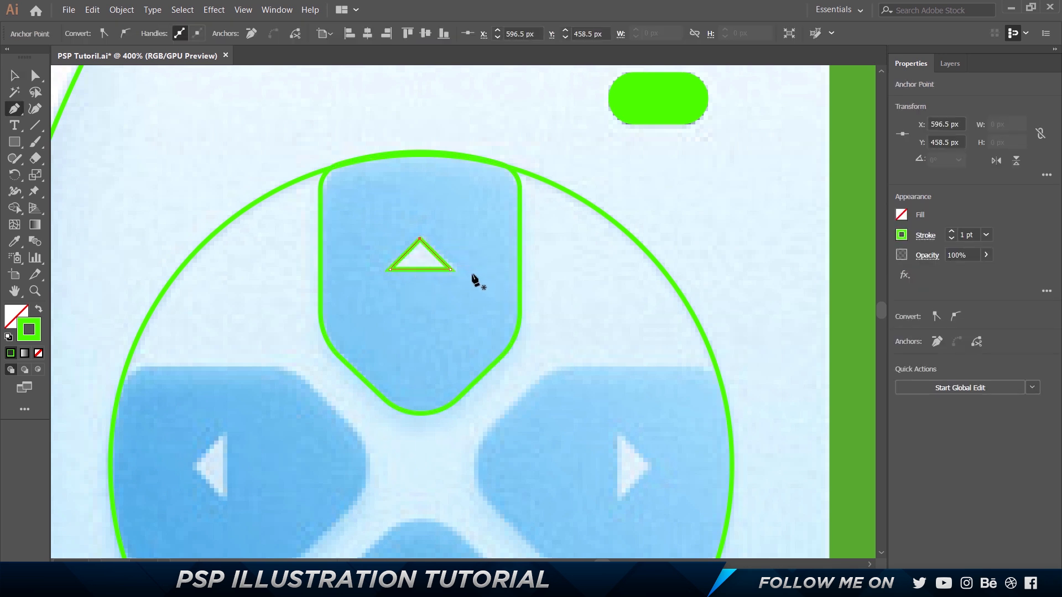
pyautogui.press('v')
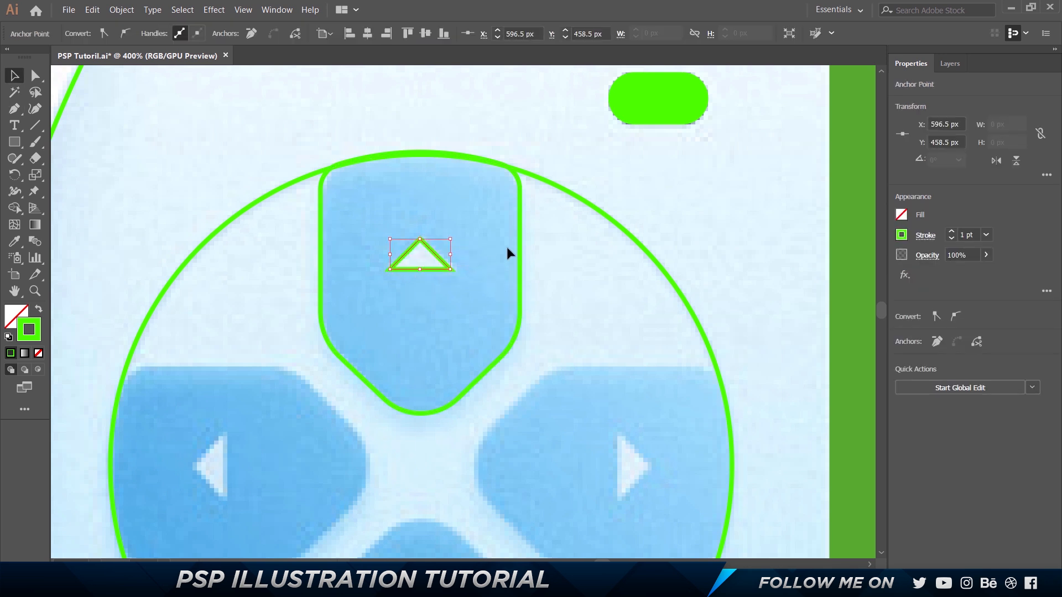
pyautogui.click(654, 182)
# Draw an outlined rounded rectangle about 56 × 26 px over the large pill-shaped button below the screen, beside the corner cutout
pyautogui.scroll(-2, 484, 309)
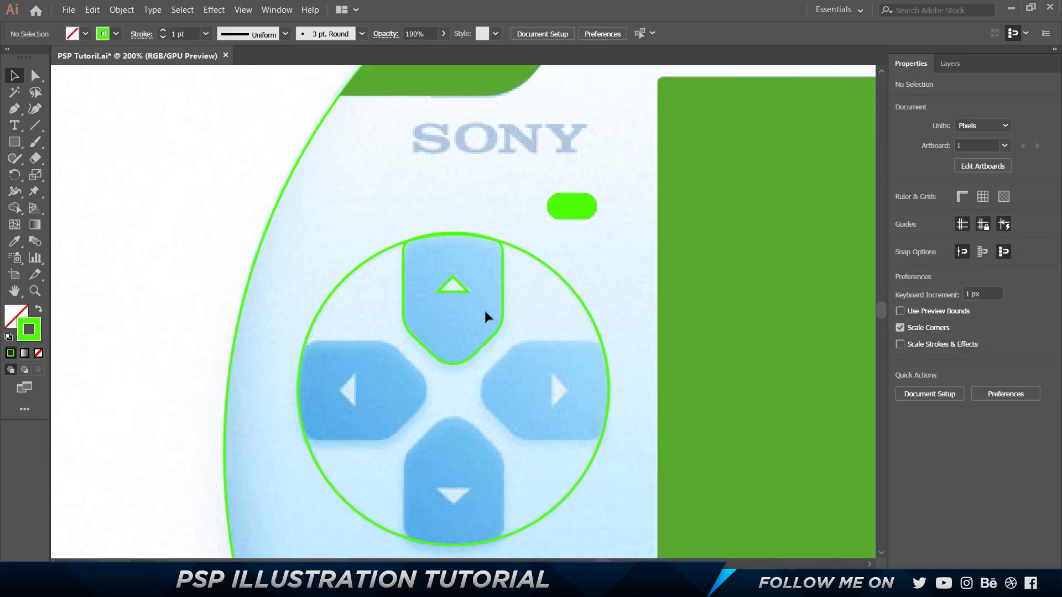
pyautogui.scroll(-3, 485, 309)
pyautogui.scroll(2, 484, 309)
pyautogui.scroll(-2, 484, 310)
pyautogui.scroll(3, 473, 202)
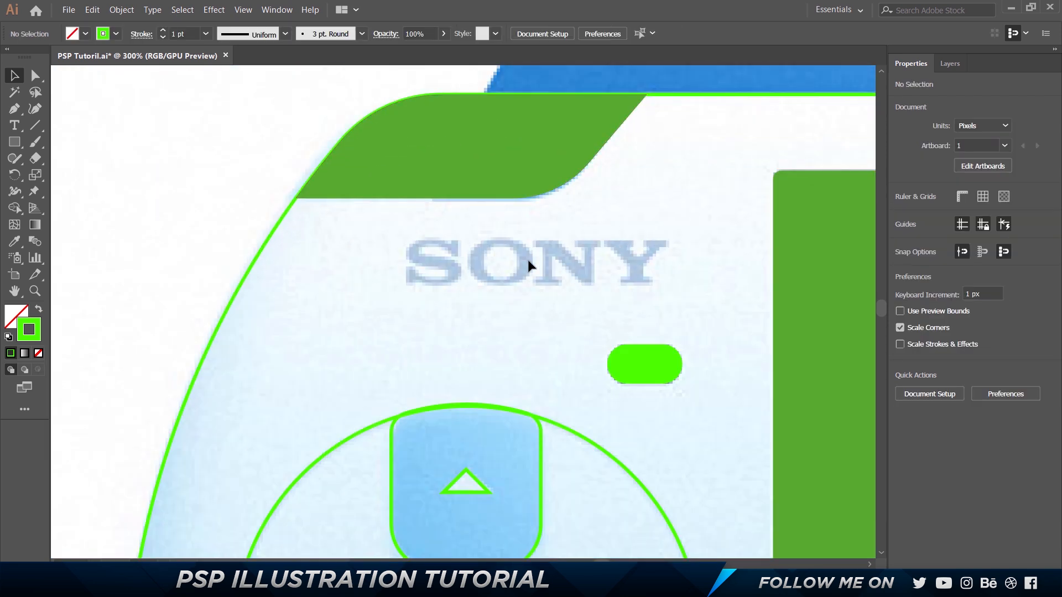
pyautogui.scroll(-3, 553, 255)
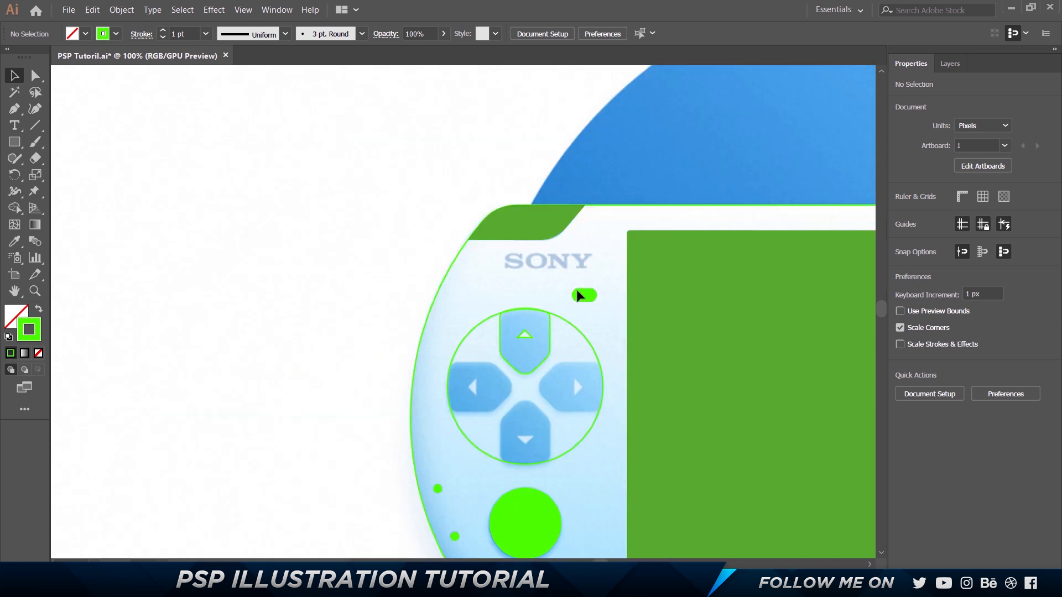
pyautogui.moveTo(669, 318); pyautogui.dragTo(446, 125)
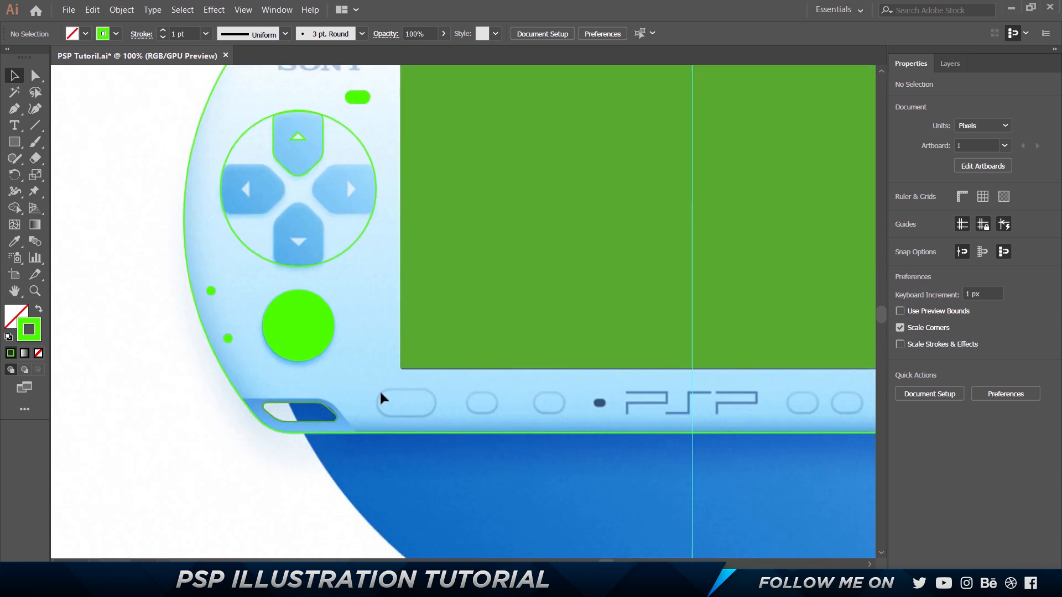
pyautogui.scroll(2, 400, 428)
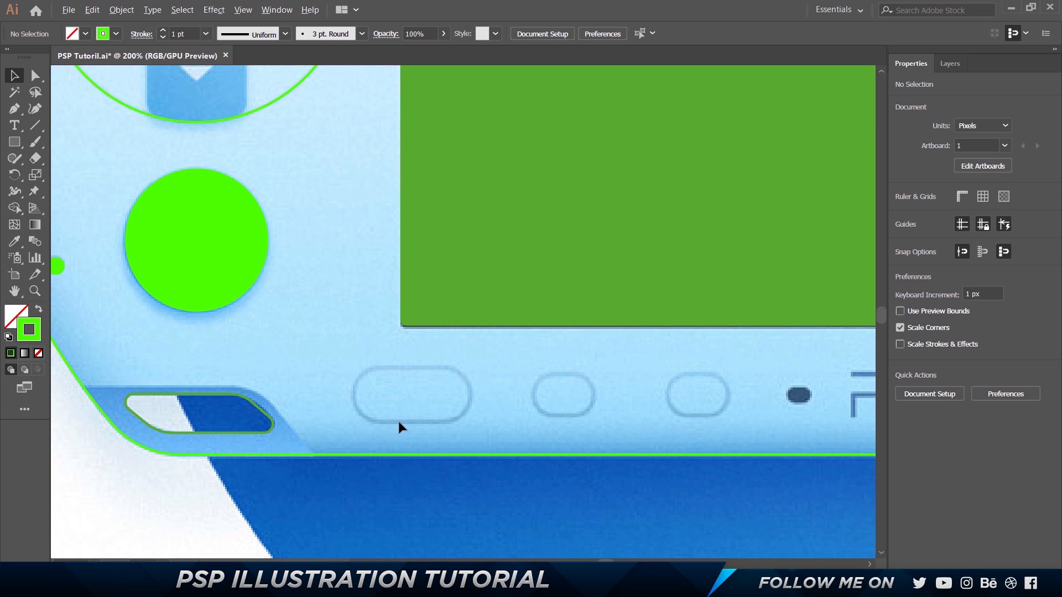
pyautogui.scroll(2, 398, 423)
pyautogui.click(14, 142)
pyautogui.moveTo(13, 142); pyautogui.dragTo(74, 161)
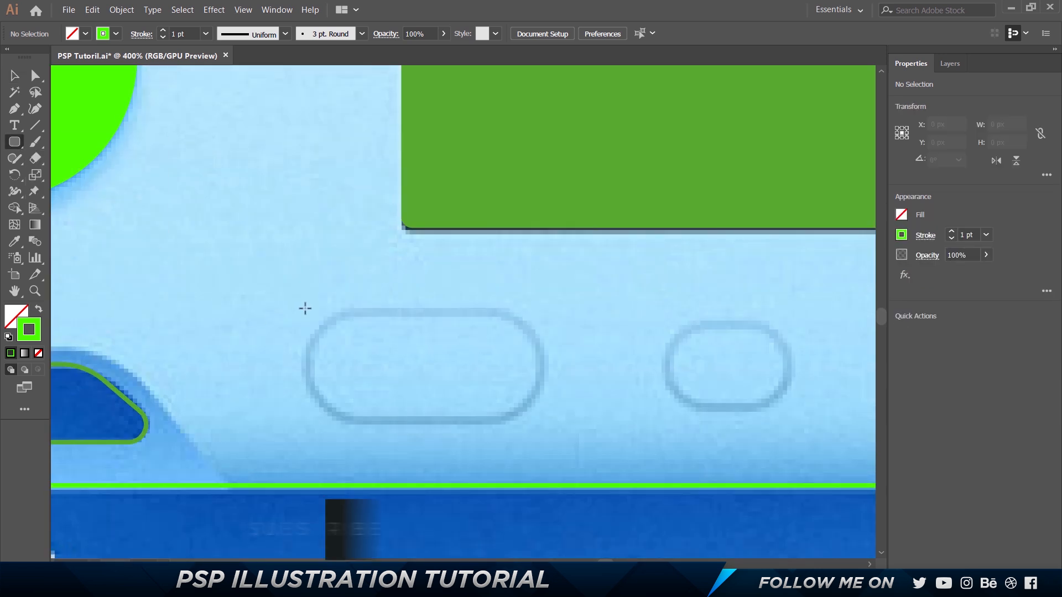
pyautogui.moveTo(303, 314); pyautogui.dragTo(547, 431)
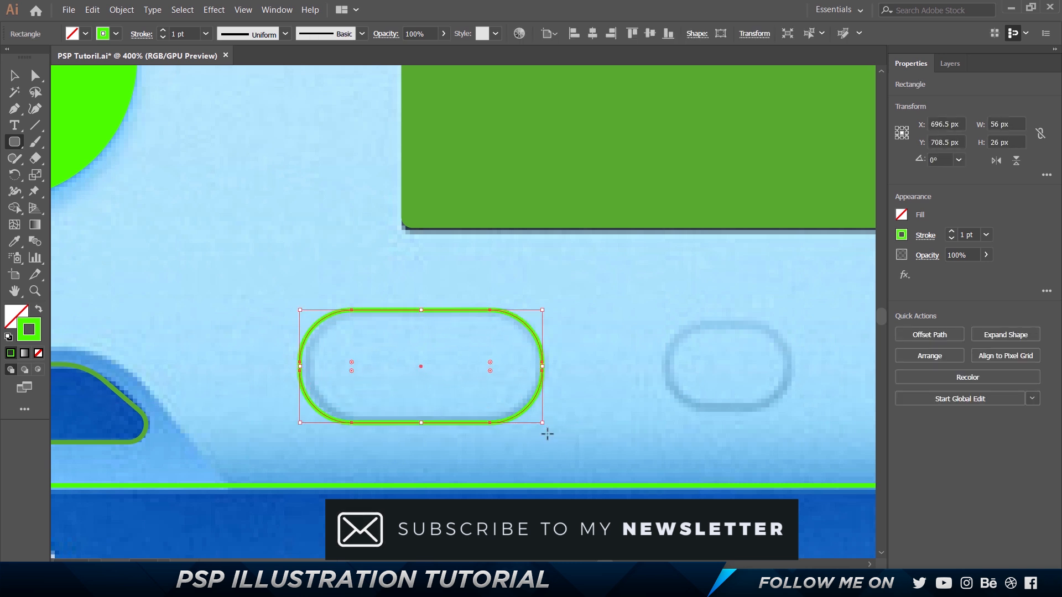
# Narrow the large pill outline to 55 px wide so it fits the reference button
pyautogui.press('v')
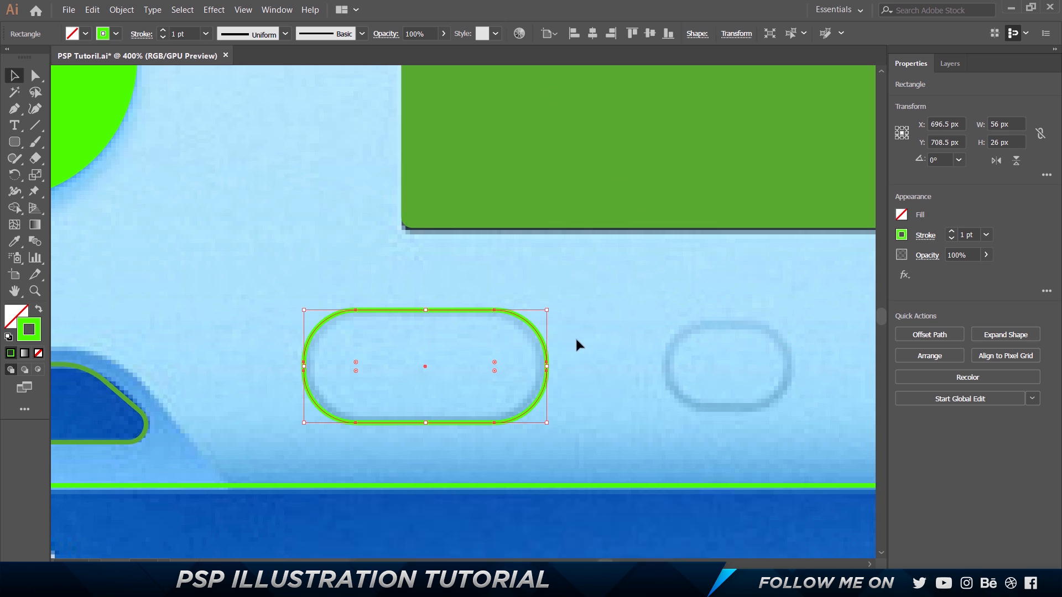
pyautogui.moveTo(547, 369); pyautogui.dragTo(434, 398)
pyautogui.click(612, 370)
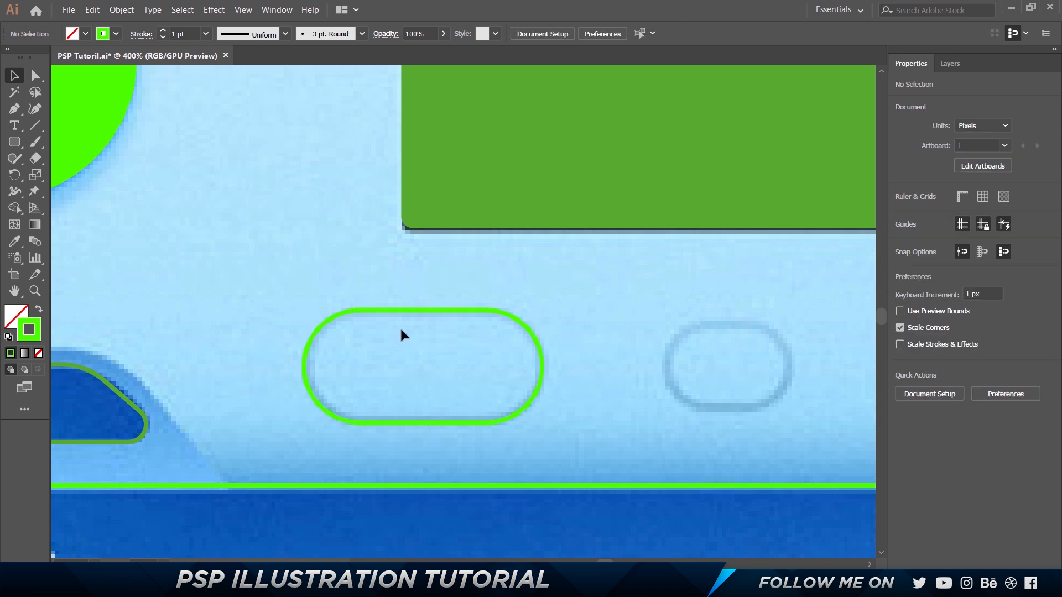
# Duplicate the pill onto the second button, resize it to 29 × 20 px with 10 px corners, and copy it onto the third button
pyautogui.moveTo(496, 303); pyautogui.dragTo(526, 331)
pyautogui.moveTo(519, 421); pyautogui.dragTo(518, 405)
pyautogui.hotkey('ctrl', 'z')
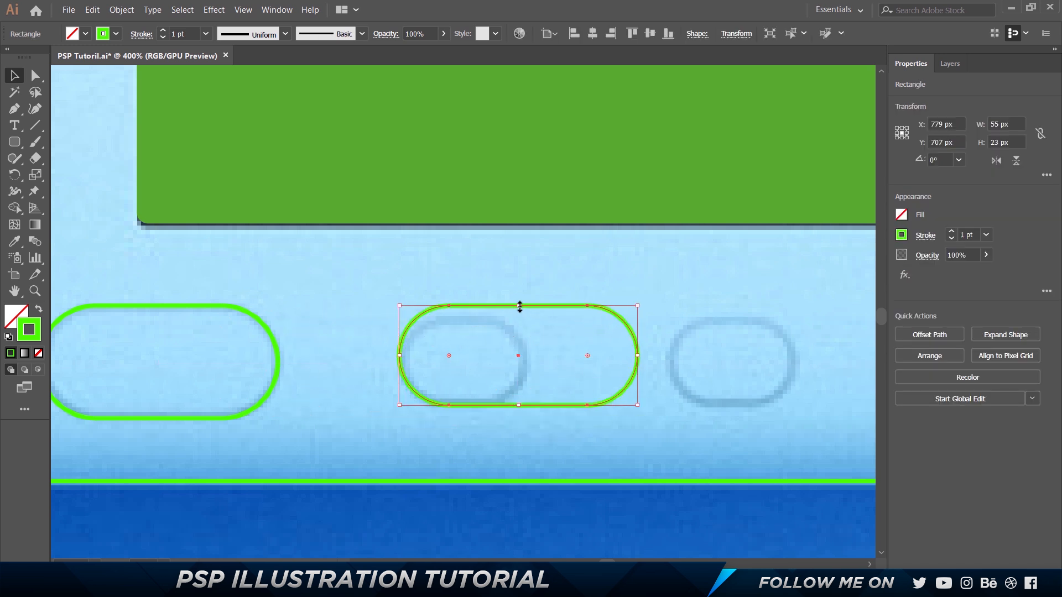
pyautogui.moveTo(520, 306); pyautogui.dragTo(519, 318)
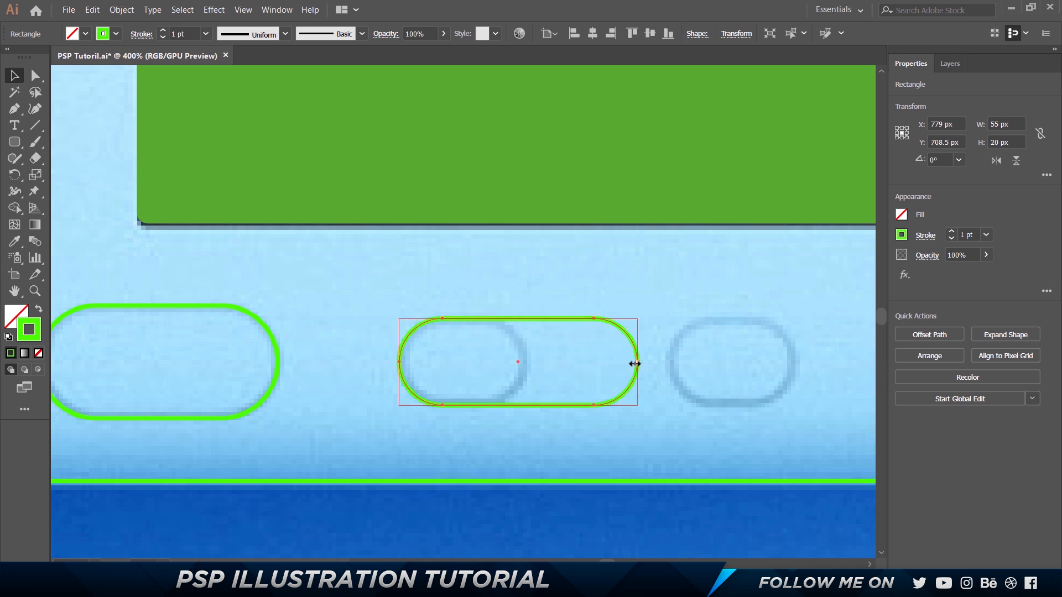
pyautogui.moveTo(635, 363); pyautogui.dragTo(526, 368)
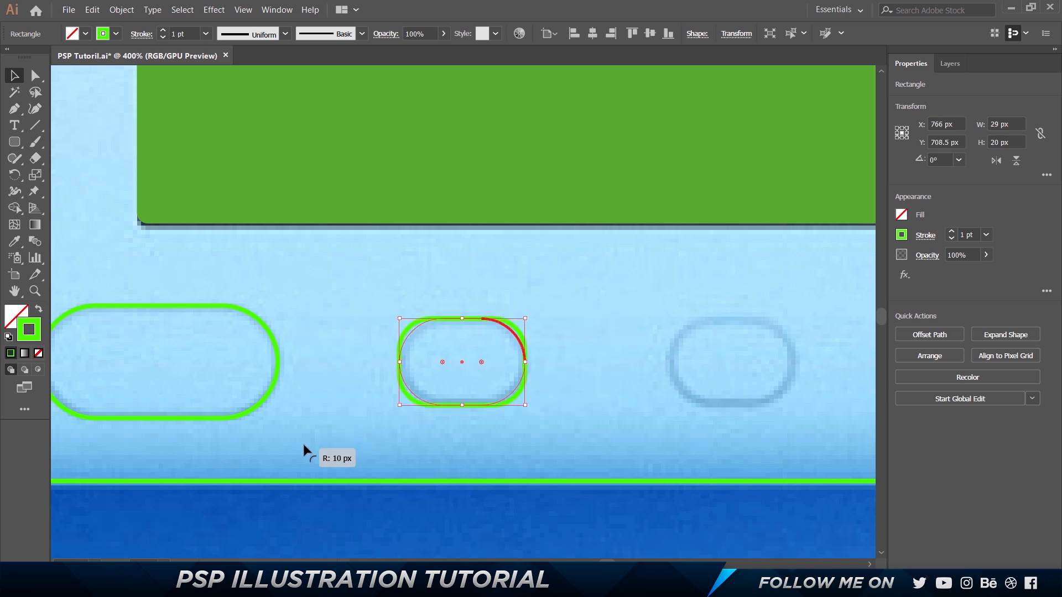
pyautogui.click(539, 427)
pyautogui.moveTo(462, 321); pyautogui.dragTo(732, 319)
# Duplicate the small pill onto the dark dot beside the PSP logo and resize it to 11 × 7 px with 3.5 px corners
pyautogui.moveTo(696, 287); pyautogui.dragTo(239, 294)
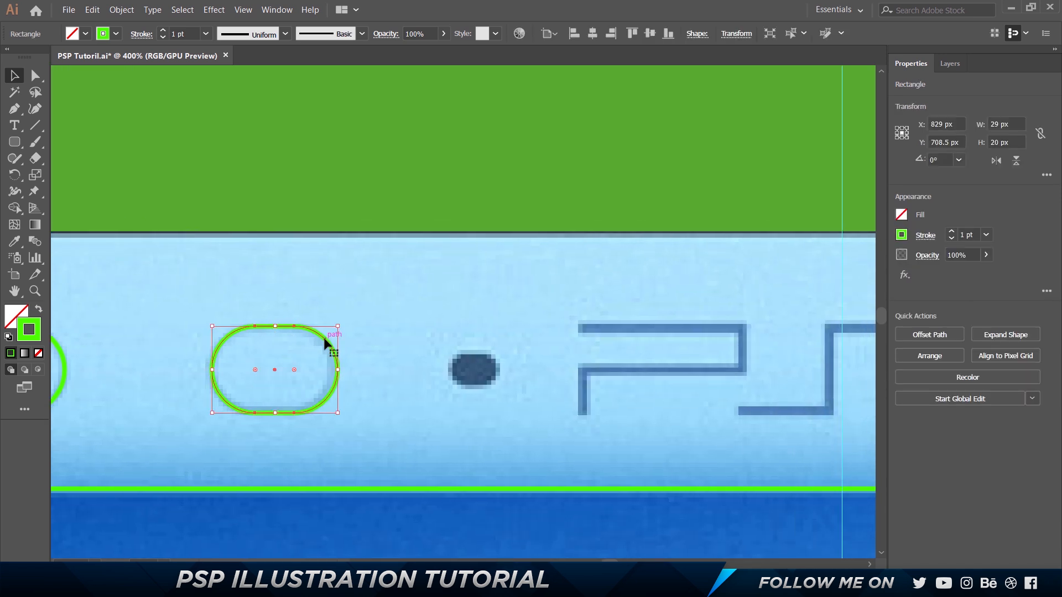
pyautogui.moveTo(325, 344); pyautogui.dragTo(564, 344)
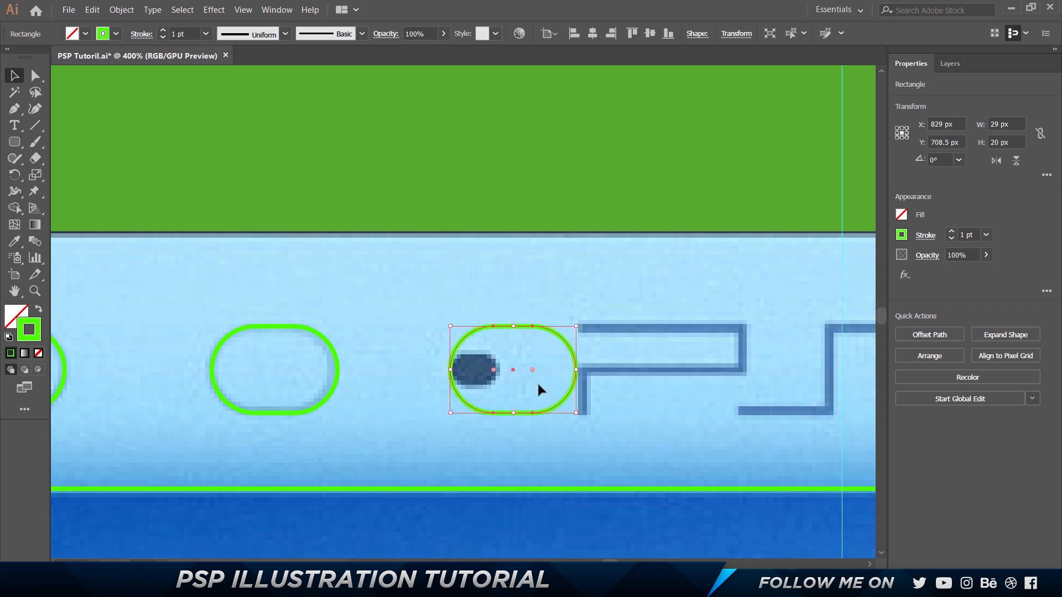
pyautogui.moveTo(521, 410); pyautogui.dragTo(514, 388)
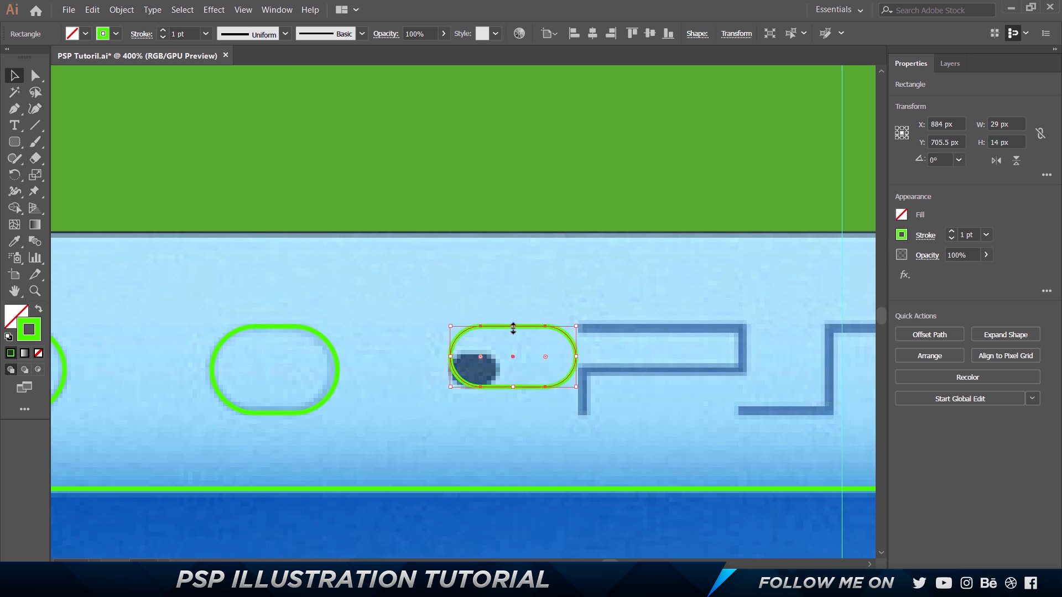
pyautogui.moveTo(513, 327); pyautogui.dragTo(512, 358)
pyautogui.moveTo(576, 372); pyautogui.dragTo(490, 365)
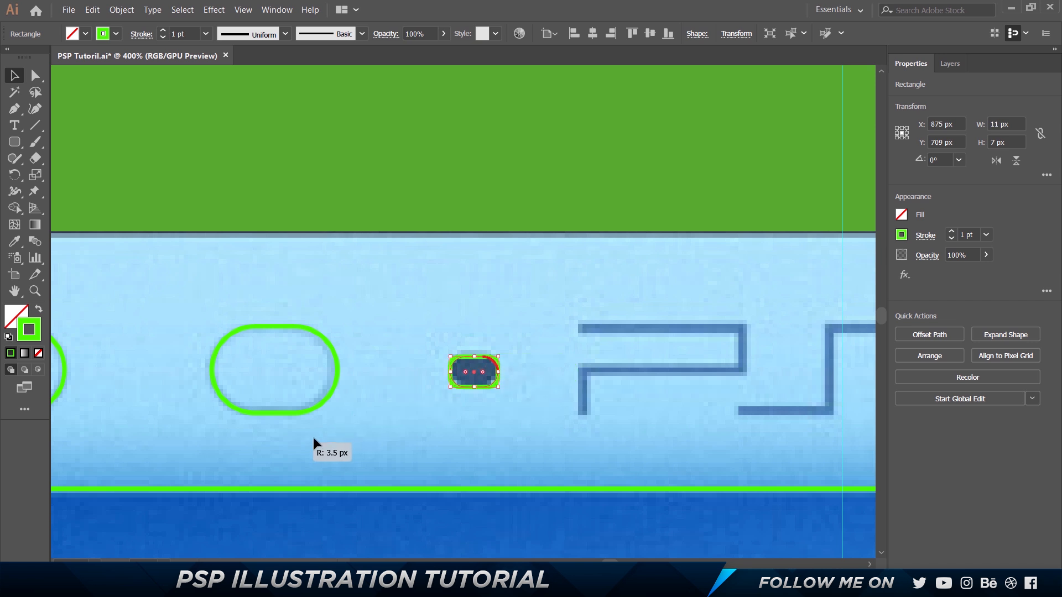
pyautogui.click(500, 442)
pyautogui.scroll(-1, 646, 377)
pyautogui.moveTo(644, 379); pyautogui.dragTo(319, 257)
pyautogui.scroll(-1, 318, 257)
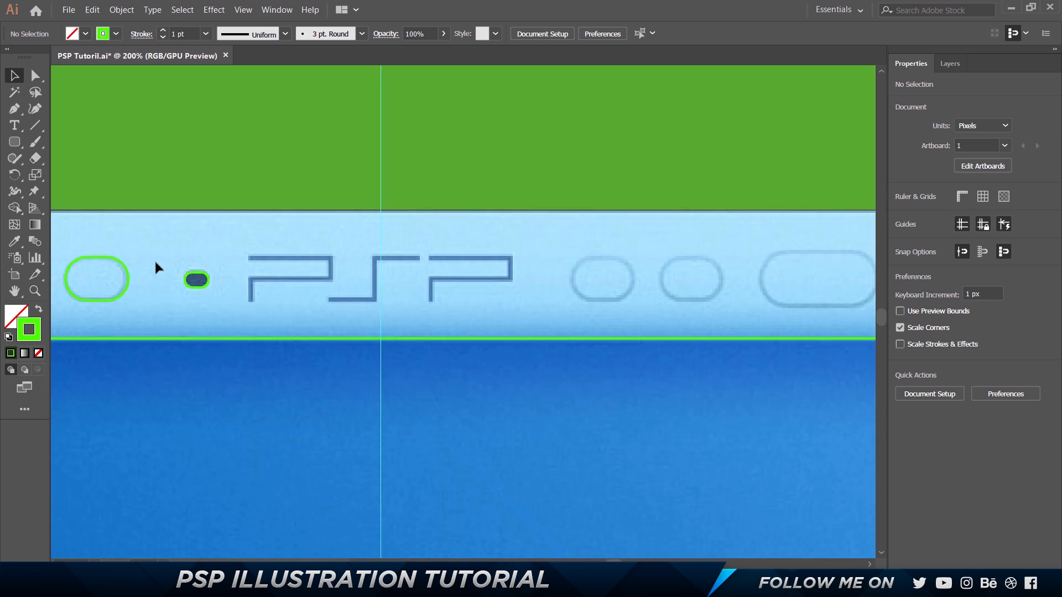
pyautogui.moveTo(168, 237); pyautogui.dragTo(526, 239)
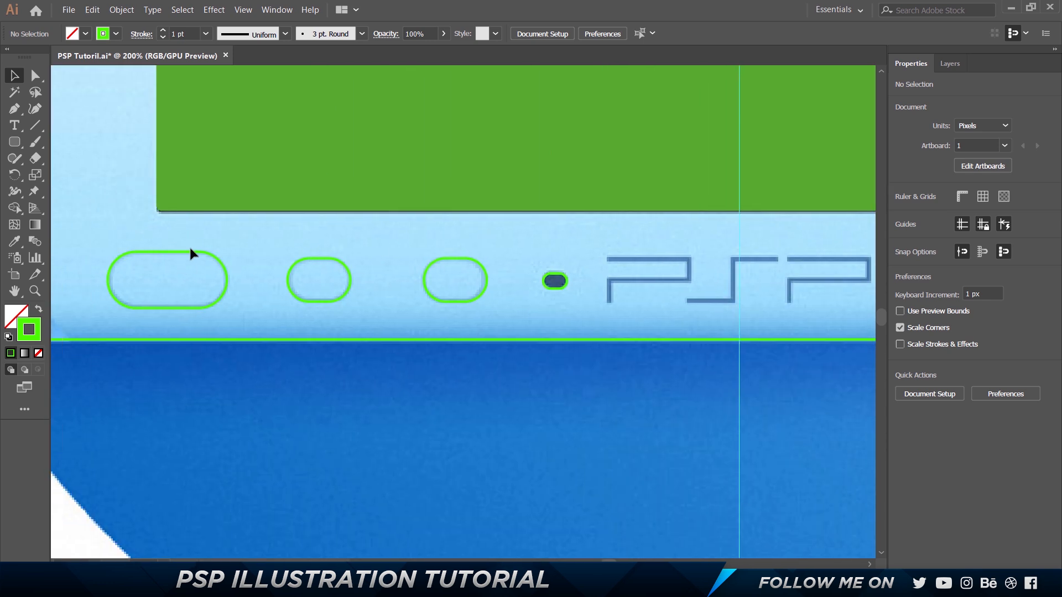
# Duplicate the large pill outline and both small pill outlines to the opposite side of the PSP logo, over the reference buttons
pyautogui.click(190, 252)
pyautogui.keyDown('shift'); pyautogui.click(308, 258); pyautogui.keyUp('shift')
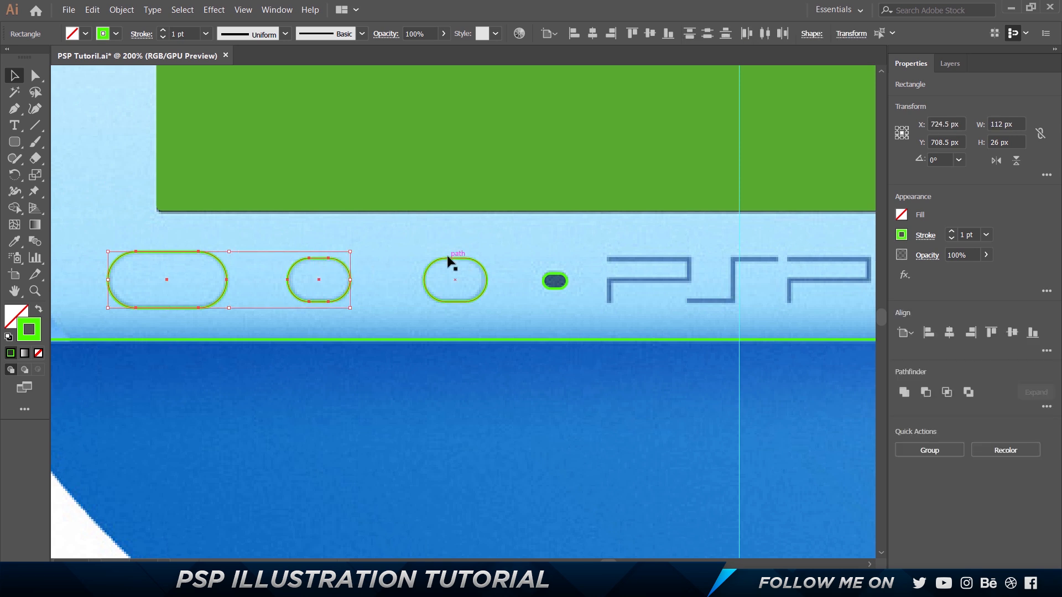
pyautogui.keyDown('shift'); pyautogui.click(451, 263); pyautogui.keyUp('shift')
pyautogui.scroll(-2, 502, 260)
pyautogui.moveTo(502, 260); pyautogui.dragTo(297, 279)
pyautogui.scroll(3, 630, 293)
# Move the stray small pill onto the uncovered button nearest the PSP logo and copy the large pill onto the last large button
pyautogui.click(654, 308)
pyautogui.scroll(-1, 421, 276)
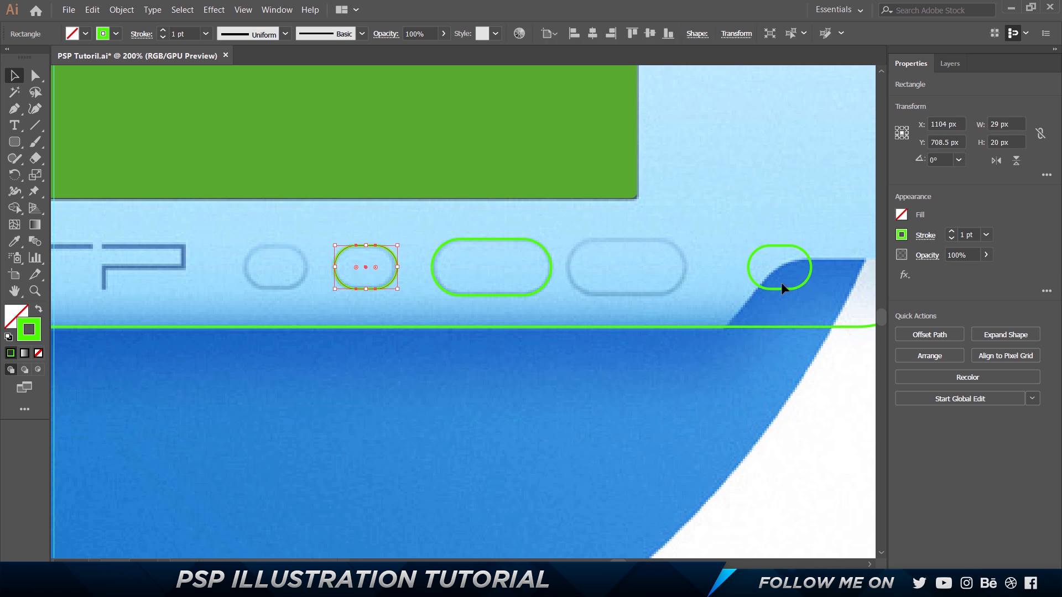
pyautogui.moveTo(783, 293); pyautogui.dragTo(277, 298)
pyautogui.scroll(1, 528, 292)
pyautogui.moveTo(460, 232); pyautogui.dragTo(663, 244)
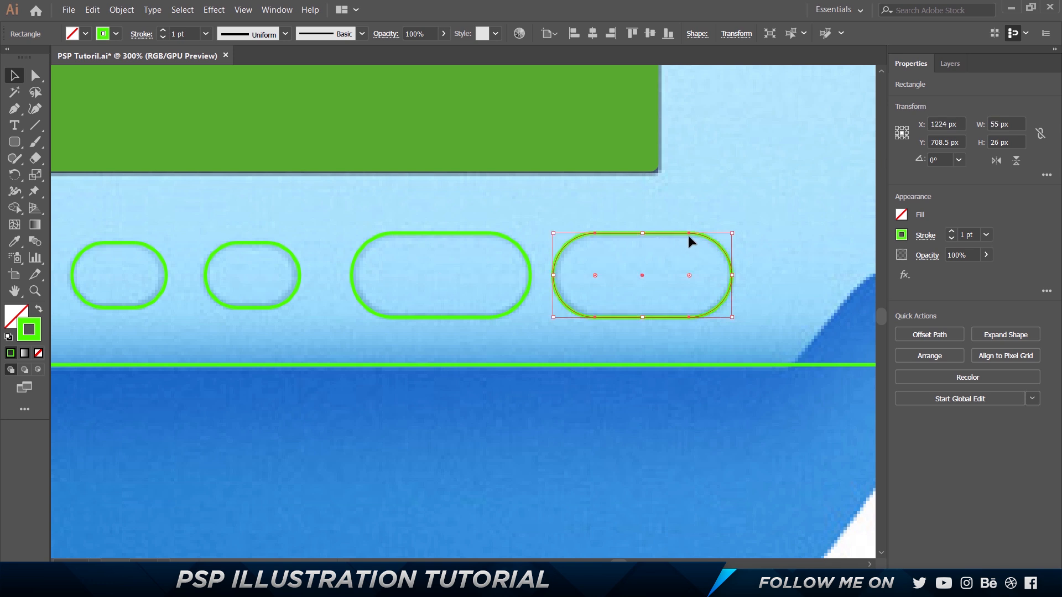
# Duplicate the D-pad's outline circle onto the group of four action buttons across the screen
pyautogui.scroll(-4, 687, 234)
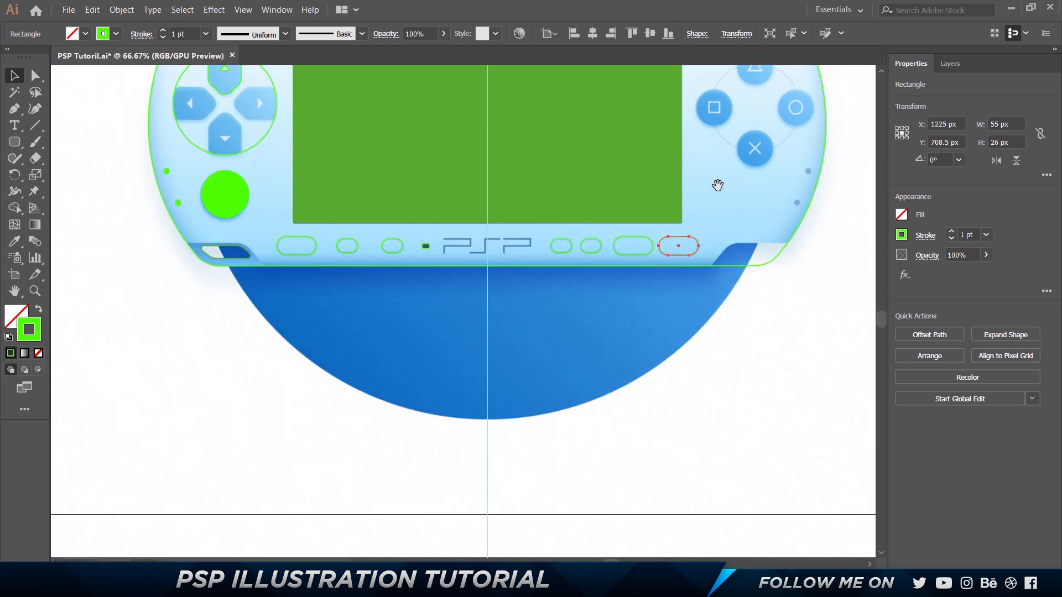
pyautogui.moveTo(718, 185); pyautogui.dragTo(638, 280)
pyautogui.moveTo(180, 164); pyautogui.dragTo(704, 160)
pyautogui.scroll(2, 704, 161)
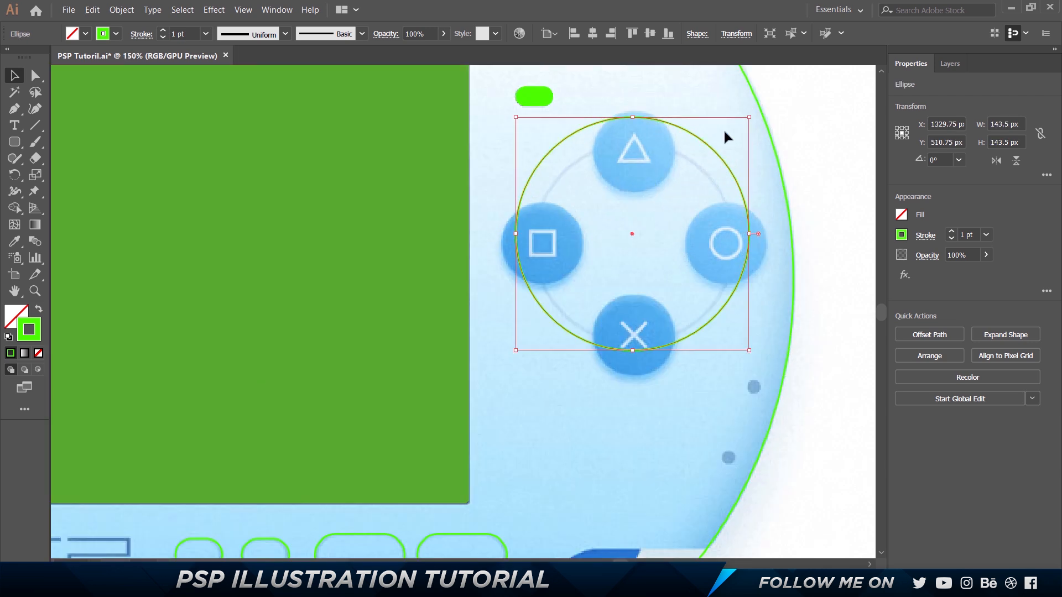
# Resize the copied circle to 122 × 122 px and align it with the reference ring running through the four action buttons
pyautogui.moveTo(750, 117); pyautogui.dragTo(734, 134)
pyautogui.moveTo(514, 133); pyautogui.dragTo(530, 147)
pyautogui.moveTo(733, 146); pyautogui.dragTo(738, 142)
pyautogui.moveTo(739, 347); pyautogui.dragTo(731, 343)
pyautogui.moveTo(527, 349); pyautogui.dragTo(533, 341)
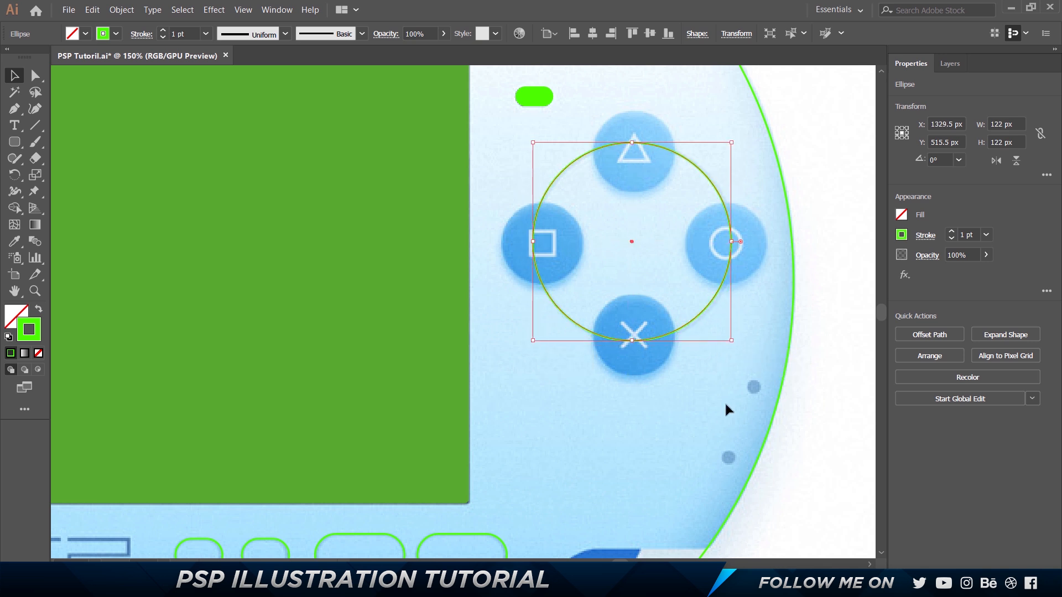
pyautogui.press('Down')
pyautogui.press('Right')
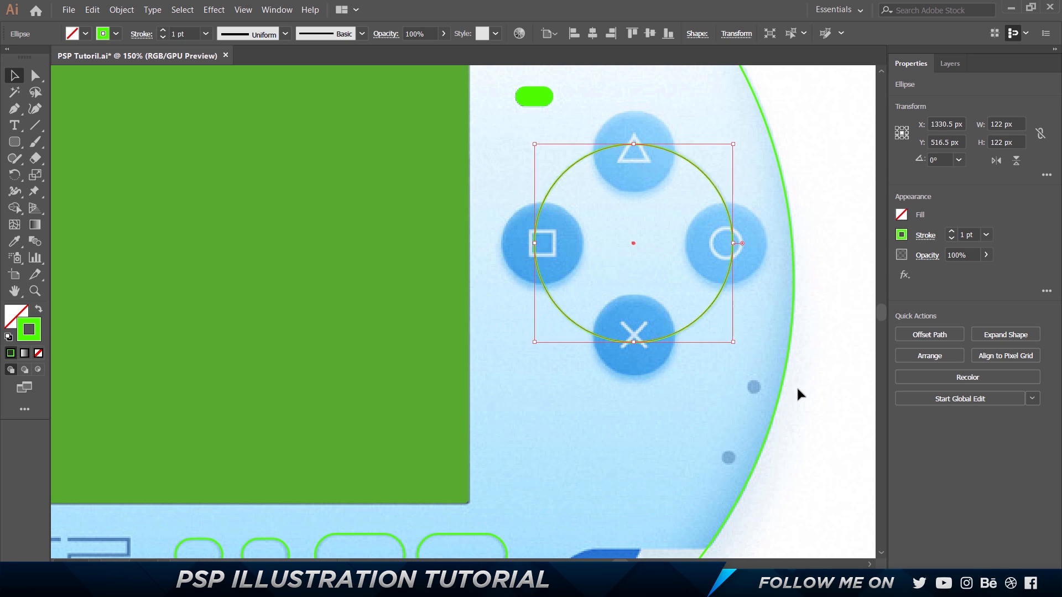
pyautogui.click(797, 388)
# Draw an outlined circle about 49 px in diameter over the triangle action button
pyautogui.scroll(-1, 796, 388)
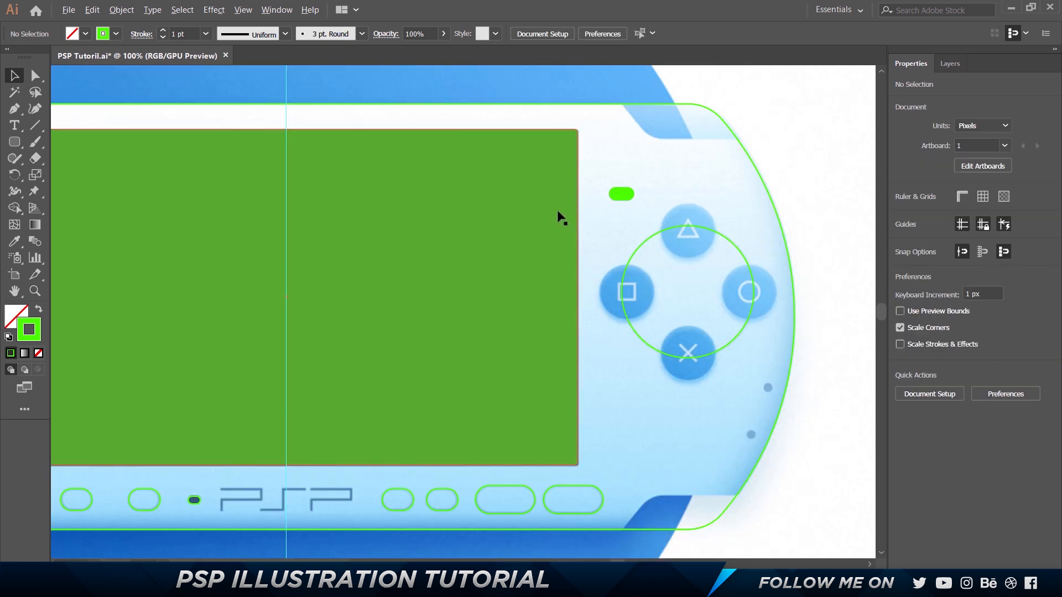
pyautogui.scroll(-1, 538, 212)
pyautogui.moveTo(539, 212); pyautogui.dragTo(503, 215)
pyautogui.scroll(3, 603, 224)
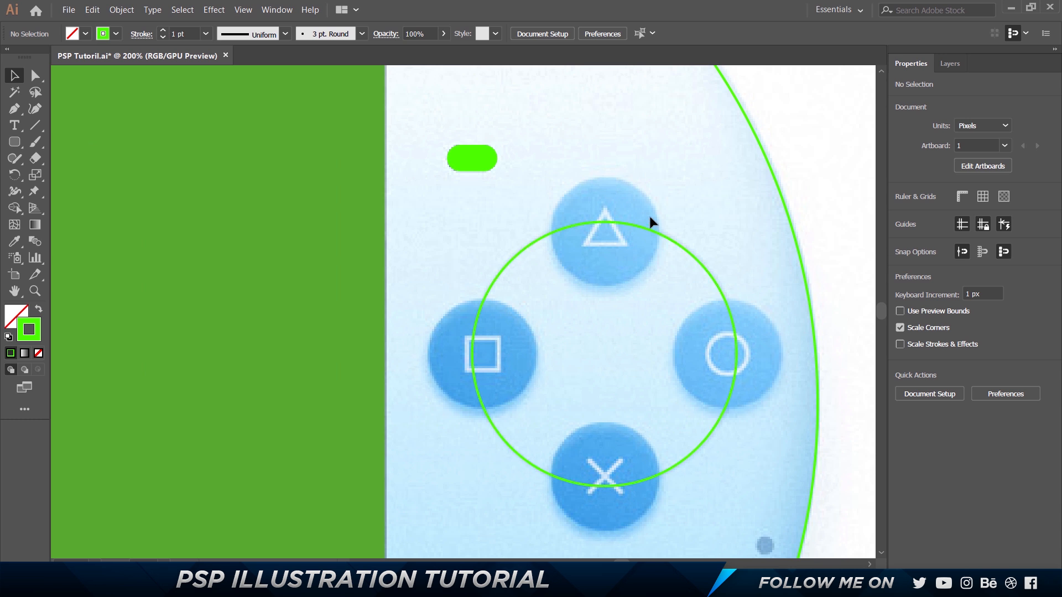
pyautogui.click(15, 141)
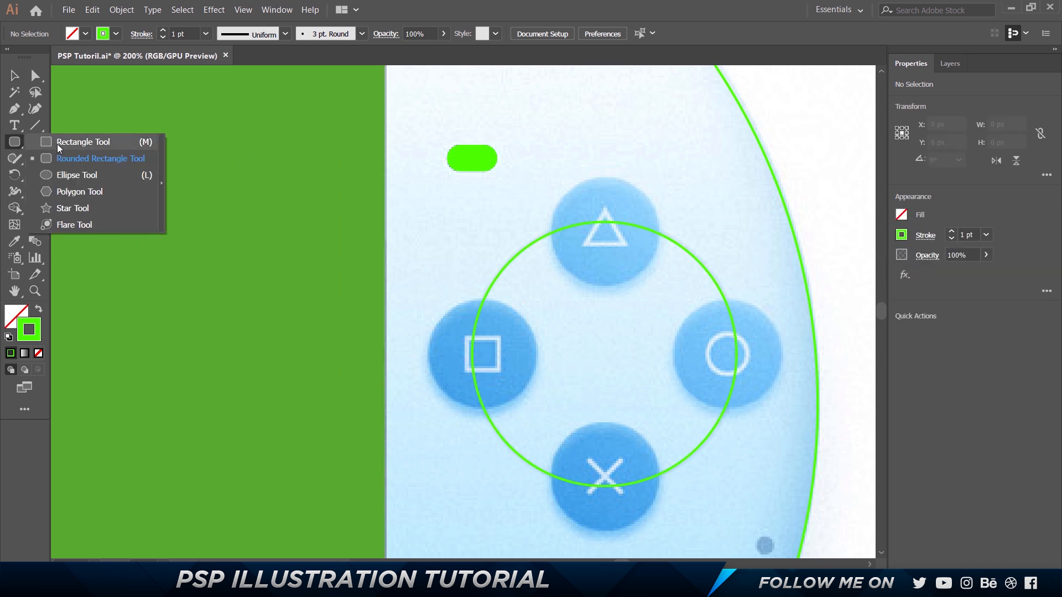
pyautogui.click(57, 175)
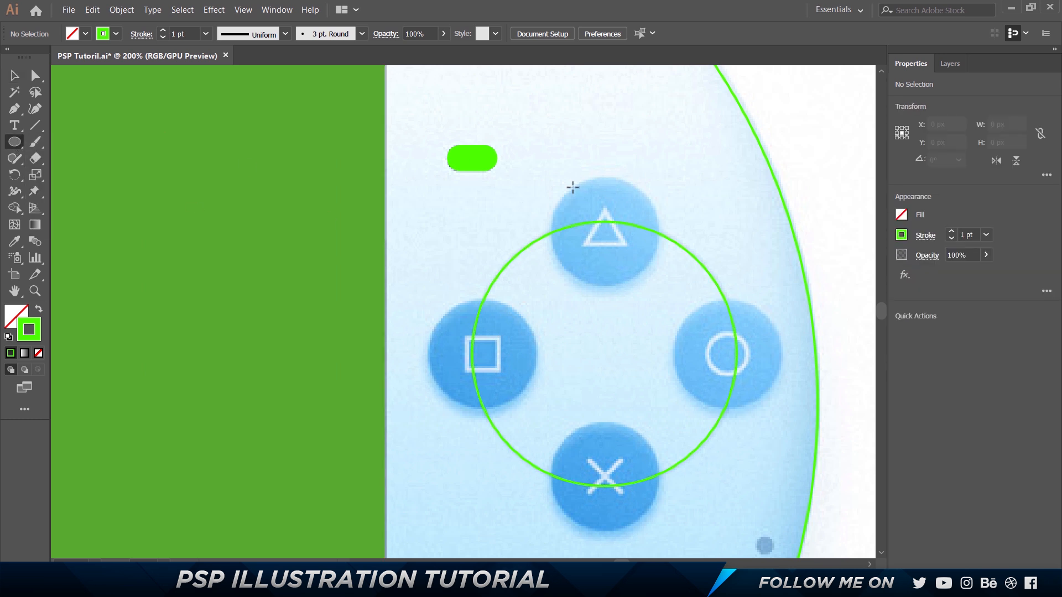
pyautogui.moveTo(559, 186); pyautogui.dragTo(644, 290)
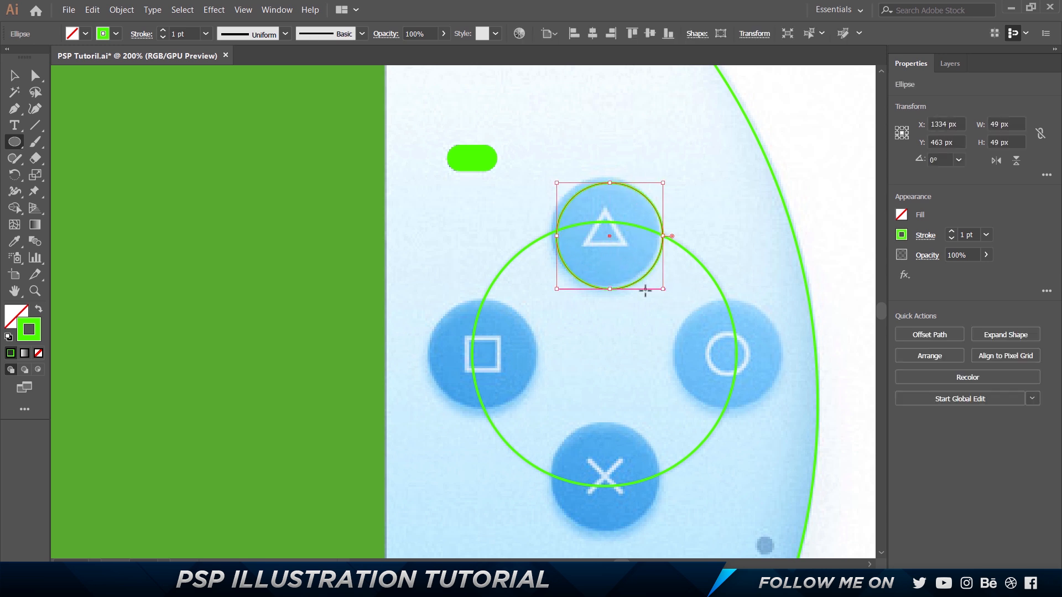
# Align the circle with the triangle button and enlarge it to 50 × 50 px
pyautogui.press('Left')
pyautogui.press('Up')
pyautogui.press('Up')
pyautogui.press('Left')
pyautogui.press('Up')
pyautogui.press('Left')
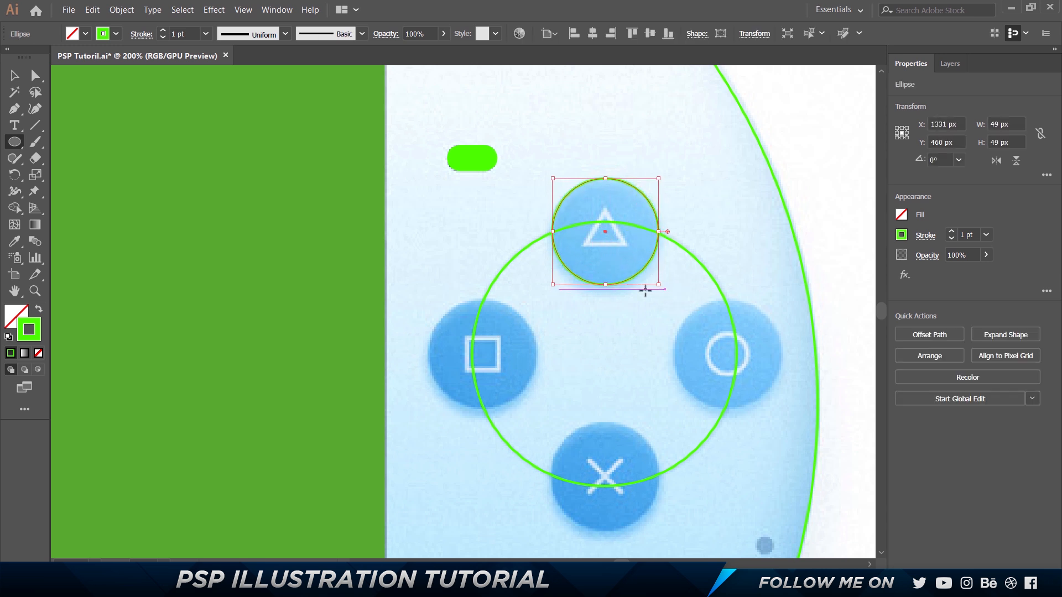
pyautogui.moveTo(659, 285); pyautogui.dragTo(661, 287)
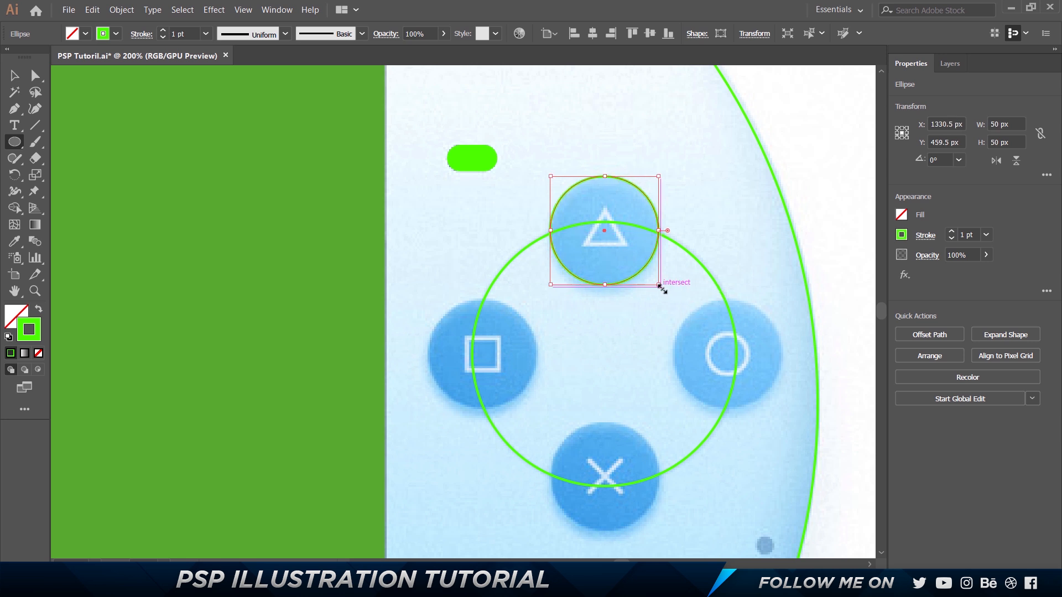
pyautogui.press('v')
pyautogui.click(654, 406)
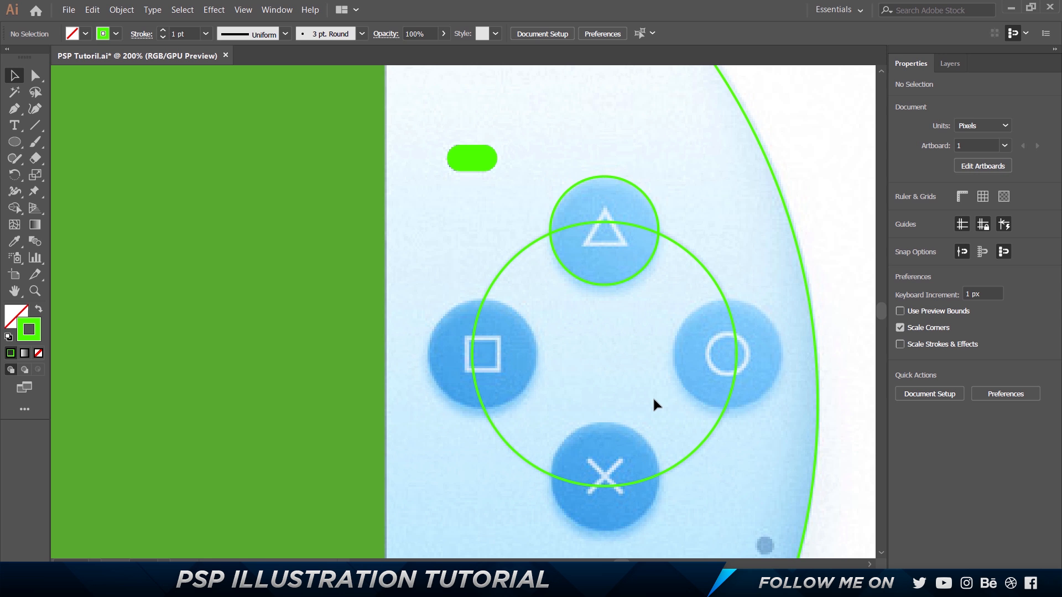
# Copy the button circle straight down onto the X button, and duplicate both circles rotated 90° onto the square and circle buttons
pyautogui.click(633, 283)
pyautogui.moveTo(635, 278); pyautogui.dragTo(663, 526)
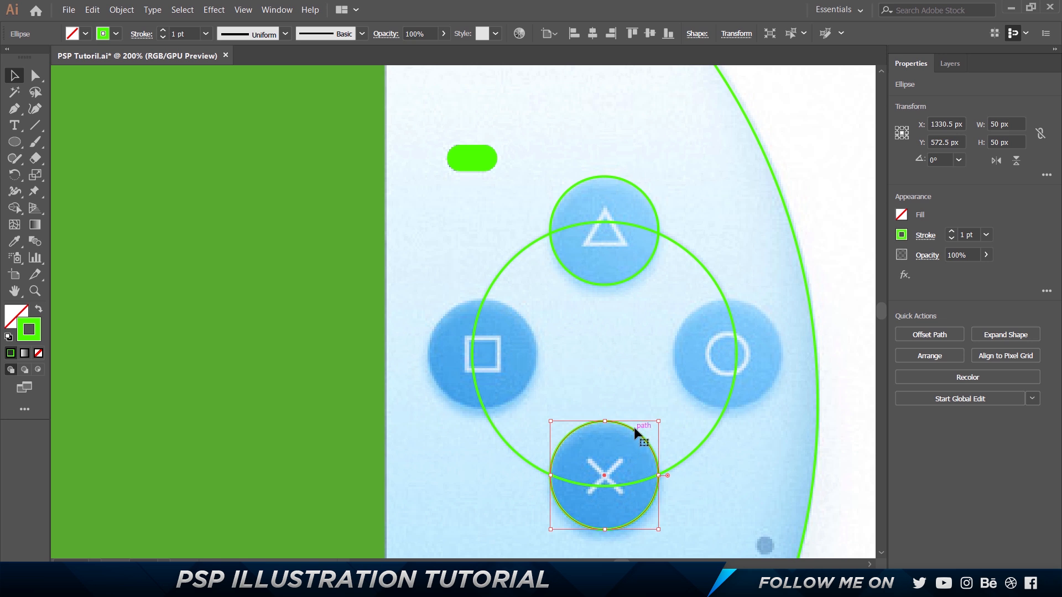
pyautogui.keyDown('shift'); pyautogui.click(620, 283); pyautogui.keyUp('shift')
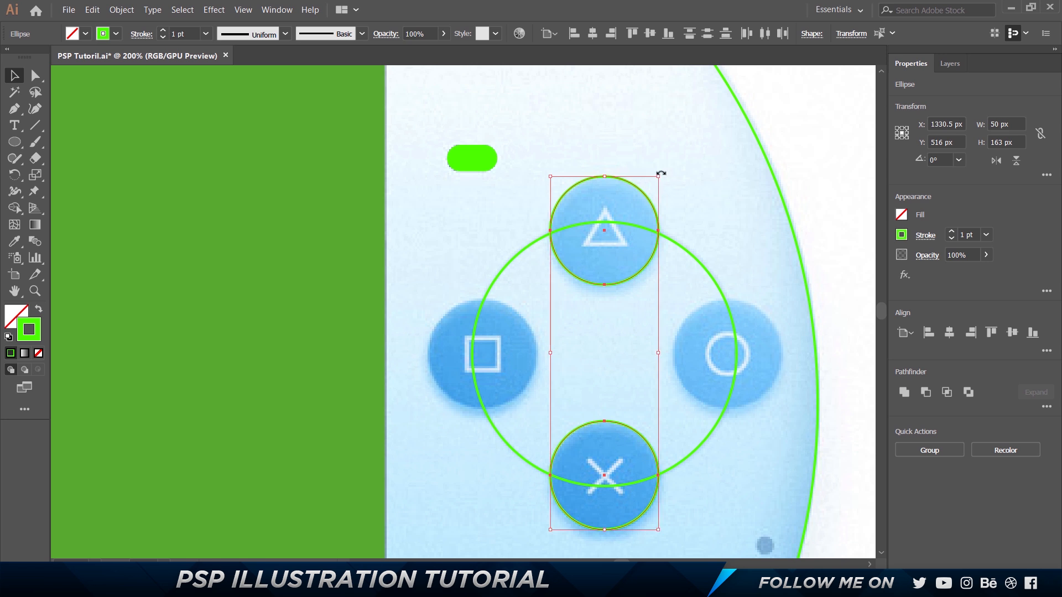
pyautogui.moveTo(661, 174); pyautogui.dragTo(760, 388)
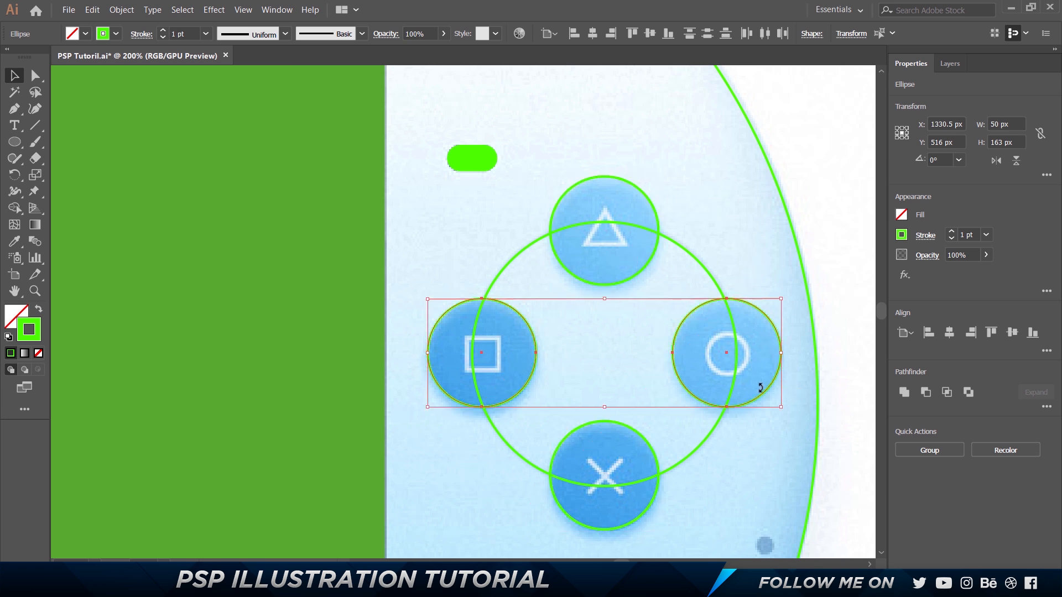
pyautogui.click(756, 258)
# Trace the X symbol with the Pen tool as two separate crossing diagonal lines, each about 21 px long
pyautogui.scroll(2, 614, 517)
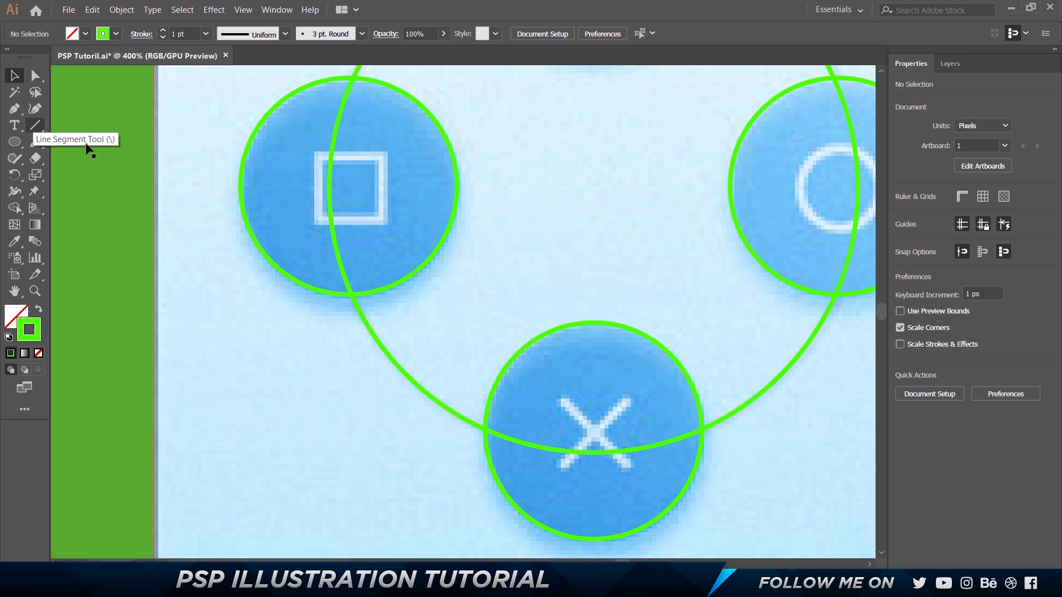
pyautogui.press('p')
pyautogui.click(559, 400)
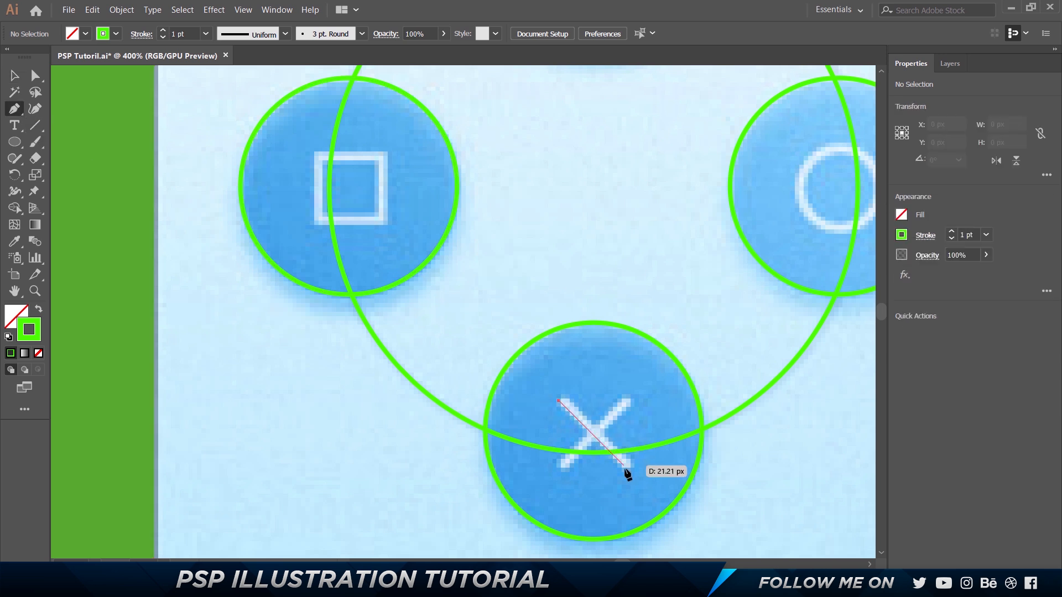
pyautogui.moveTo(628, 465); pyautogui.dragTo(629, 436)
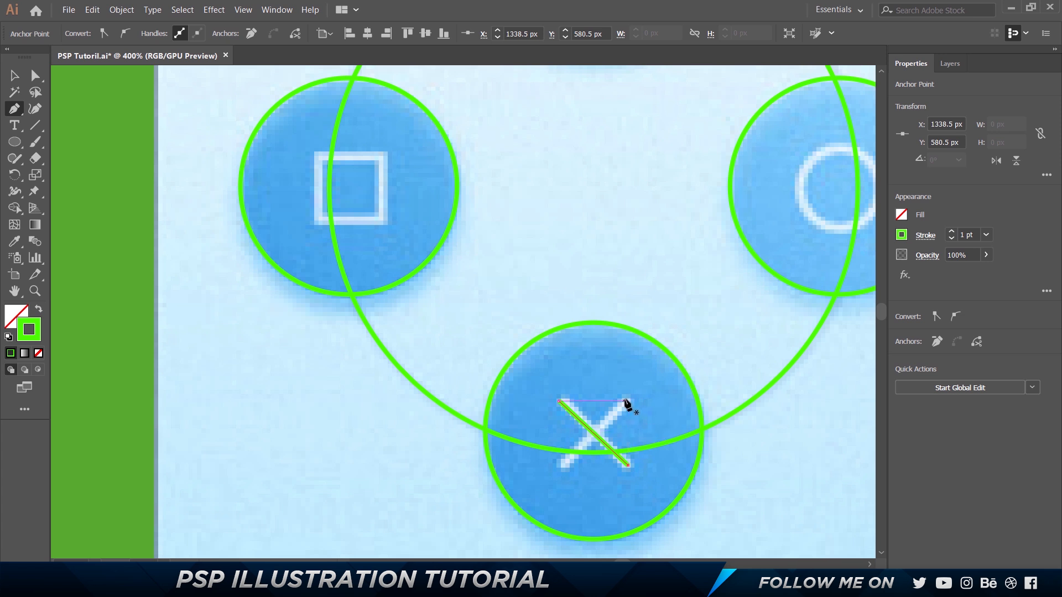
pyautogui.click(627, 402)
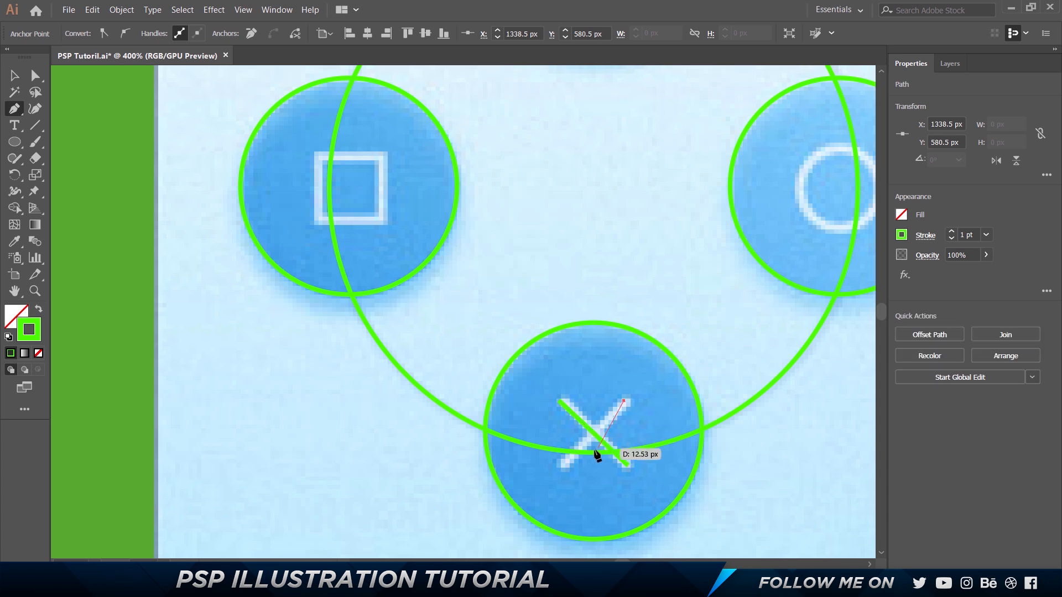
pyautogui.click(563, 465)
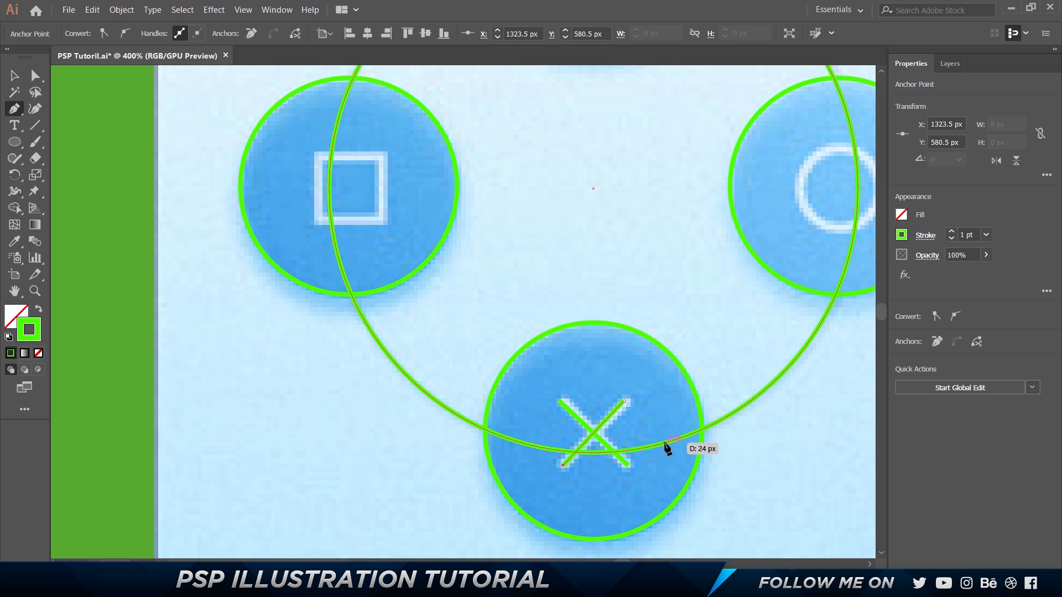
# Draw an outlined 15 × 15 px square over the square symbol on its action button
pyautogui.moveTo(445, 188); pyautogui.dragTo(492, 249)
pyautogui.click(15, 146)
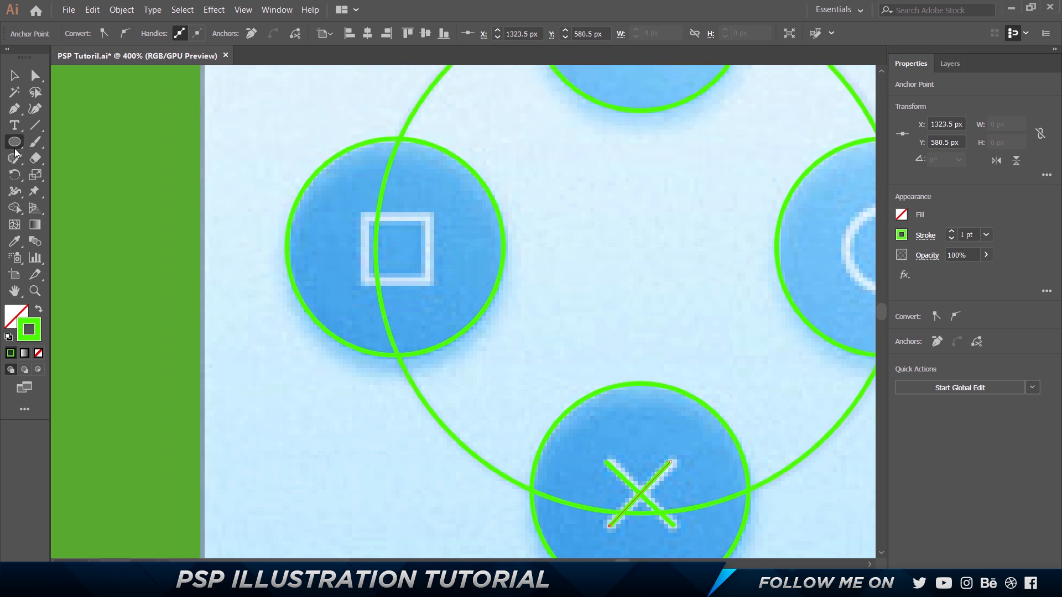
pyautogui.moveTo(15, 150); pyautogui.dragTo(67, 145)
pyautogui.moveTo(364, 215)
pyautogui.mouseDown()
pyautogui.moveTo(433, 288)
pyautogui.moveTo(427, 280)
pyautogui.mouseUp()
# Draw an outlined circle about 19 px in diameter over the circle symbol on its action button
pyautogui.moveTo(552, 261)
pyautogui.mouseDown()
pyautogui.moveTo(395, 363)
pyautogui.moveTo(271, 427)
pyautogui.mouseUp()
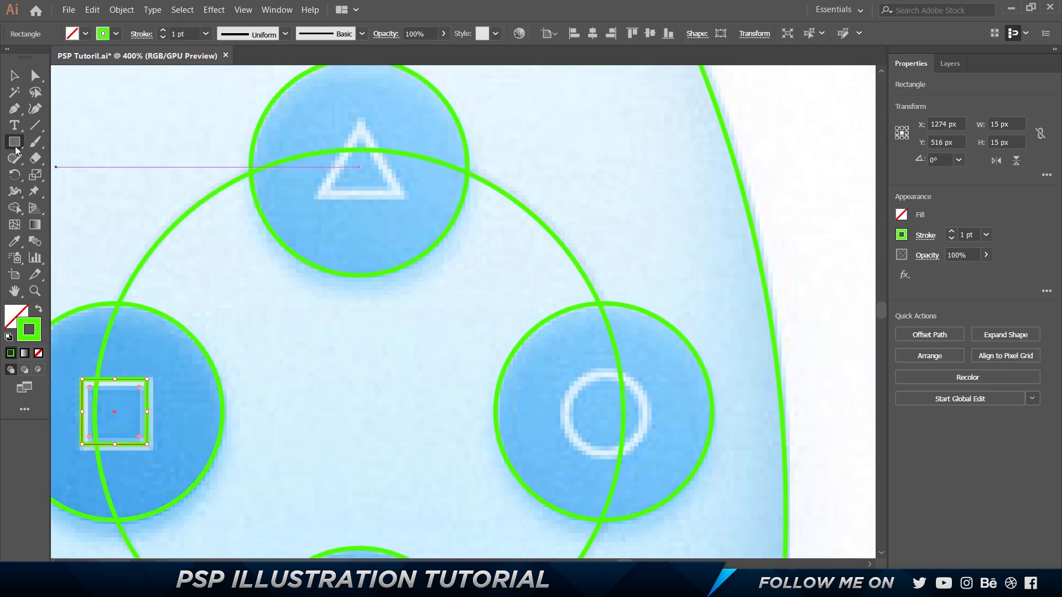
pyautogui.moveTo(15, 147); pyautogui.dragTo(69, 175)
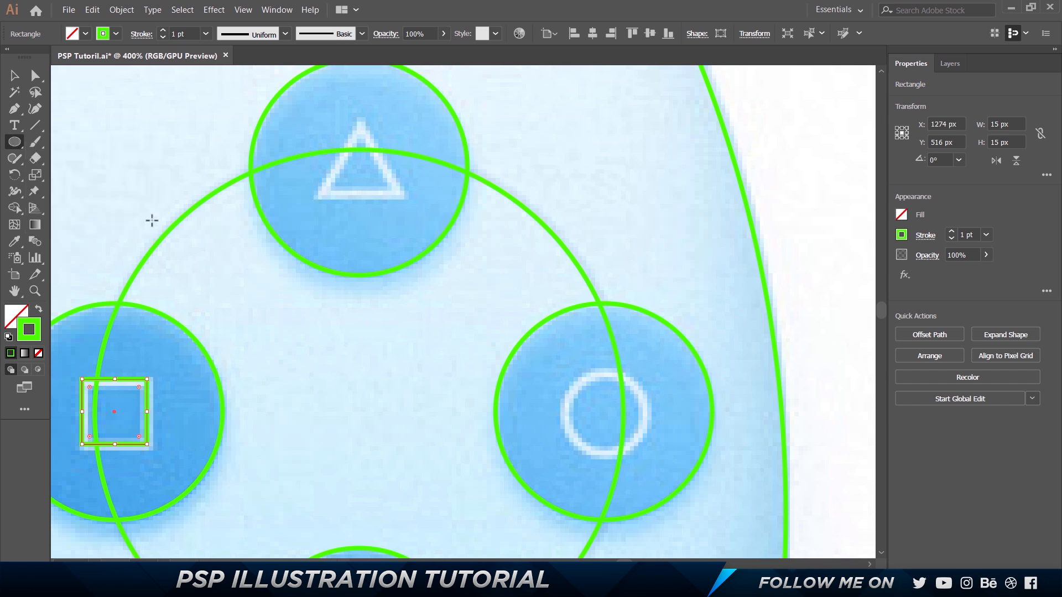
pyautogui.moveTo(572, 374)
pyautogui.mouseDown()
pyautogui.moveTo(645, 426)
pyautogui.moveTo(654, 457)
pyautogui.mouseUp()
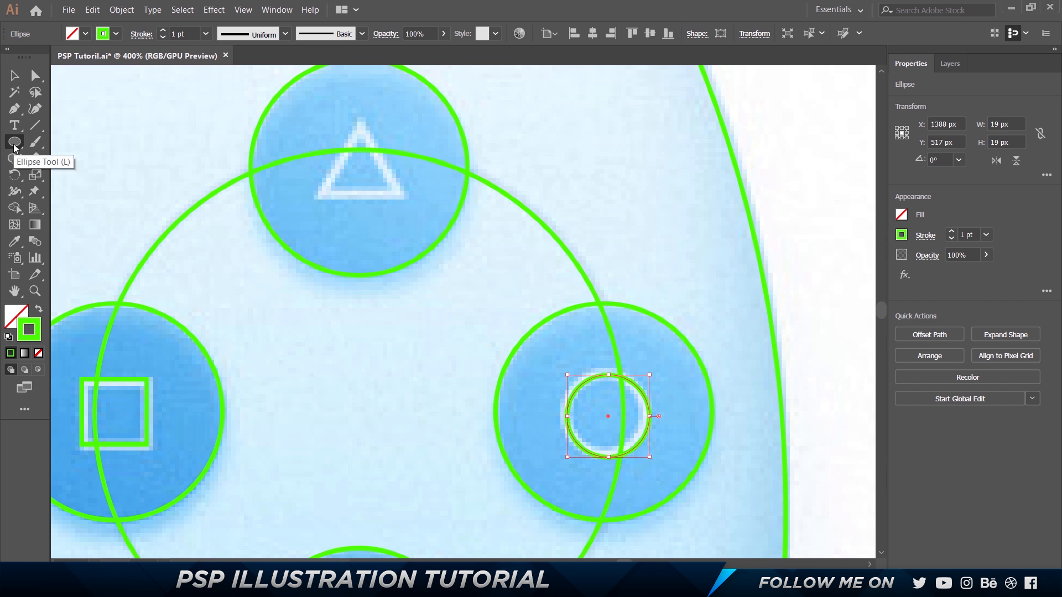
# Create an outlined three-sided polygon with a 10 px radius on the triangle action button
pyautogui.moveTo(15, 144); pyautogui.dragTo(39, 191)
pyautogui.click(351, 223)
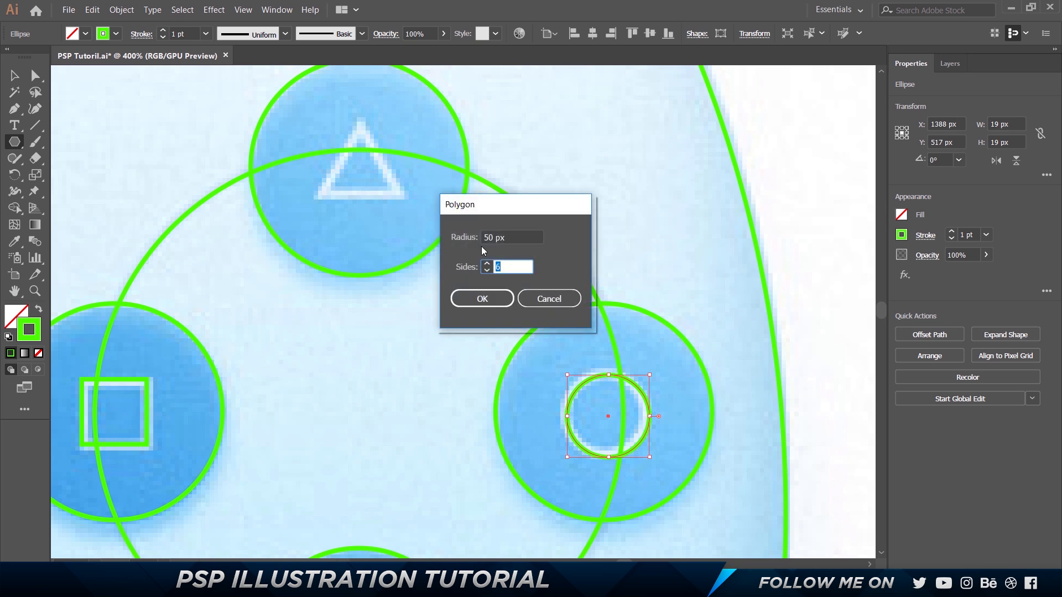
pyautogui.write('3')
pyautogui.press('Tab')
pyautogui.write('10')
pyautogui.press('Return')
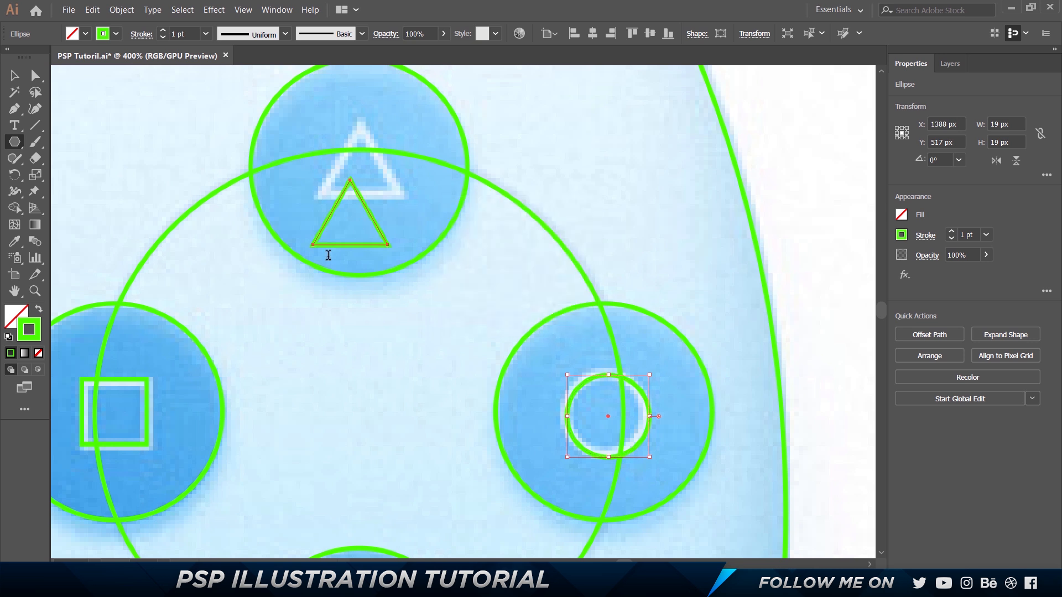
# Move the triangle outline onto the reference triangle symbol and enlarge it slightly to match
pyautogui.press('v')
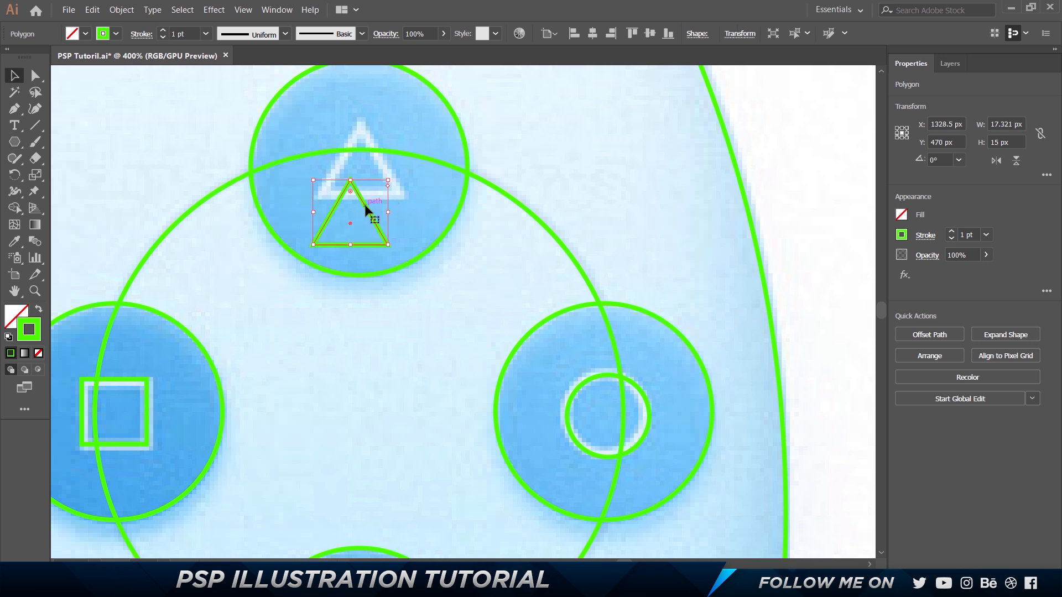
pyautogui.moveTo(350, 220); pyautogui.dragTo(404, 127)
pyautogui.click(566, 153)
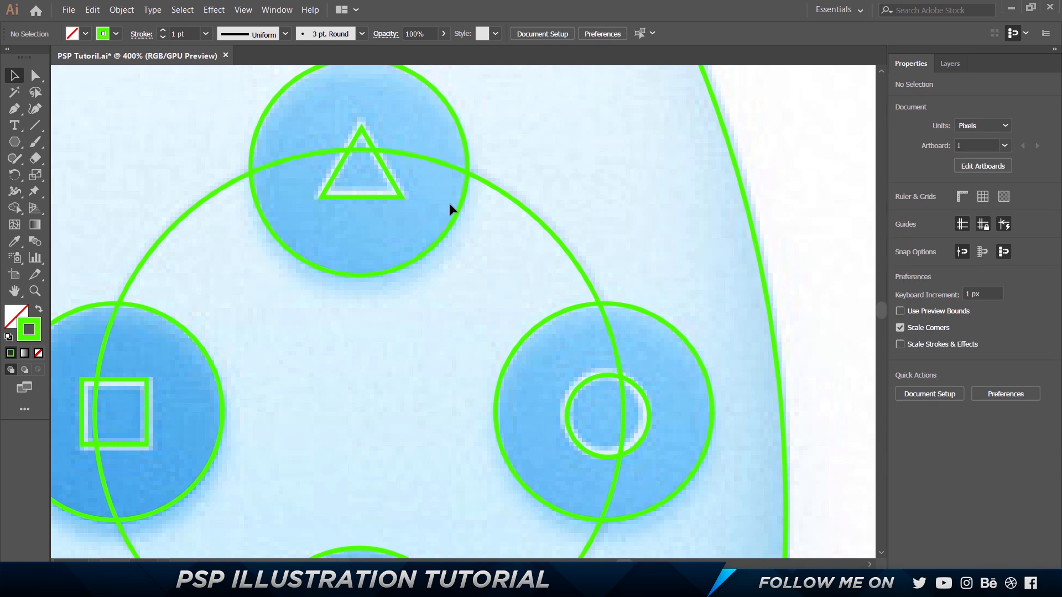
# Duplicate the two small green dots from the body's left edge straight across to the right edge
pyautogui.scroll(-4, 434, 207)
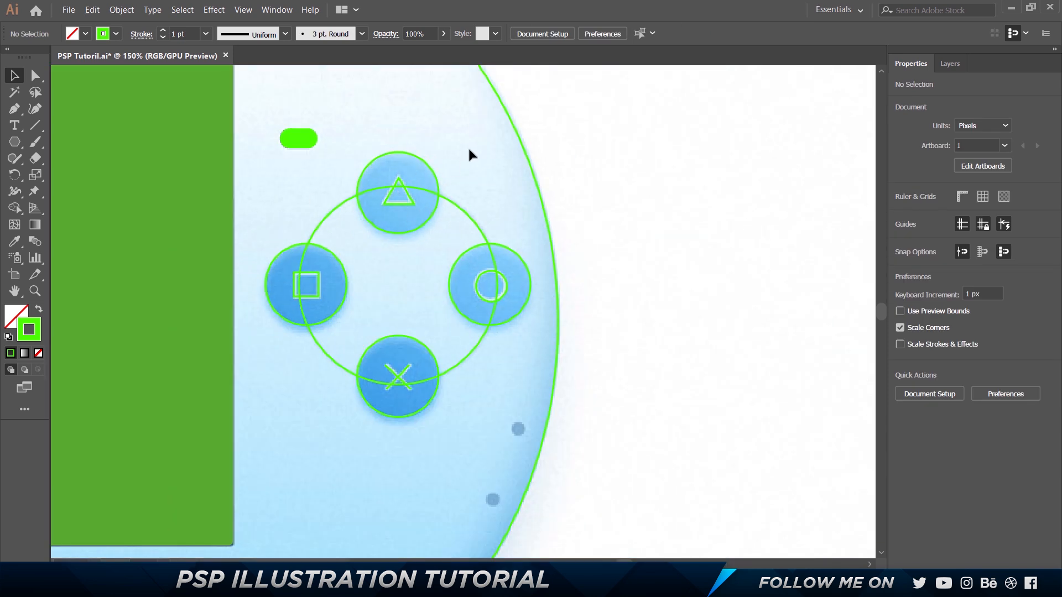
pyautogui.scroll(-5, 542, 374)
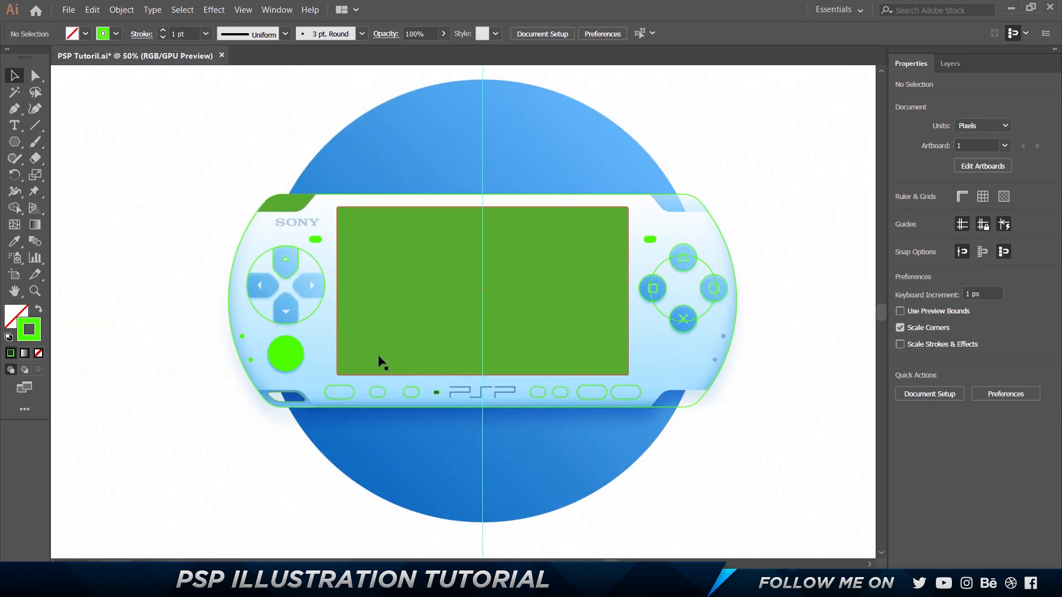
pyautogui.scroll(6, 379, 360)
pyautogui.click(315, 297)
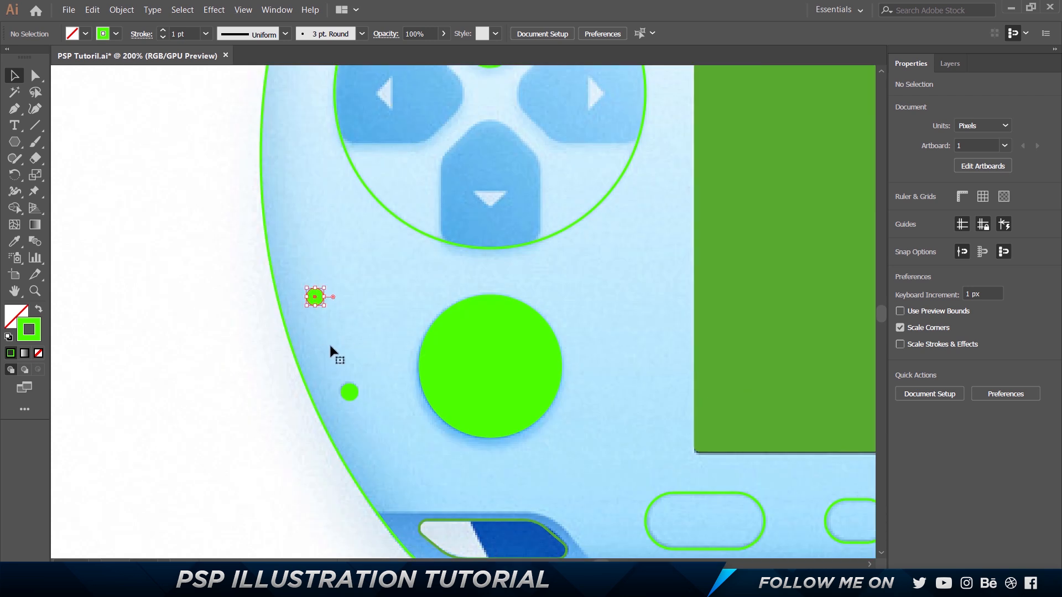
pyautogui.keyDown('shift'); pyautogui.click(349, 392); pyautogui.keyUp('shift')
pyautogui.scroll(-4, 415, 369)
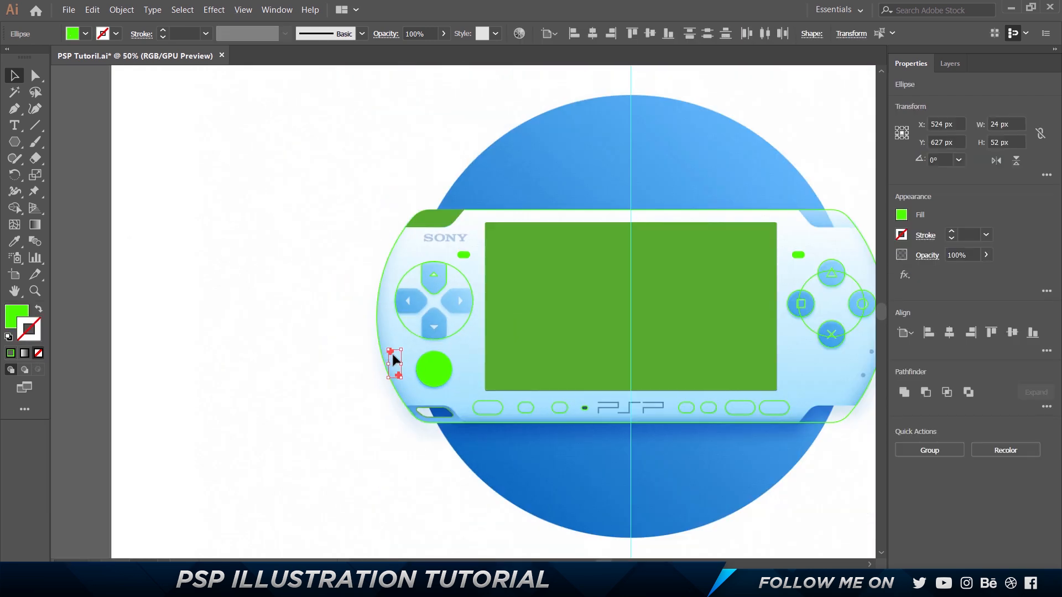
pyautogui.moveTo(391, 352); pyautogui.dragTo(857, 350)
# Move the duplicated dots individually onto the two reference dots near the body's right edge
pyautogui.moveTo(709, 339); pyautogui.dragTo(440, 339)
pyautogui.scroll(8, 597, 372)
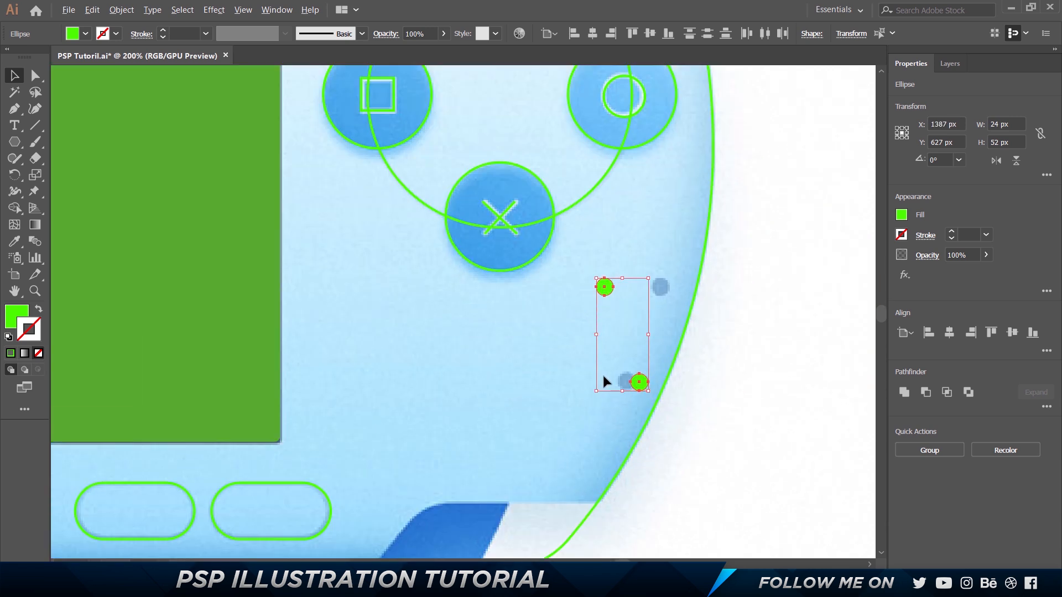
pyautogui.click(634, 390)
pyautogui.moveTo(746, 391); pyautogui.dragTo(695, 387)
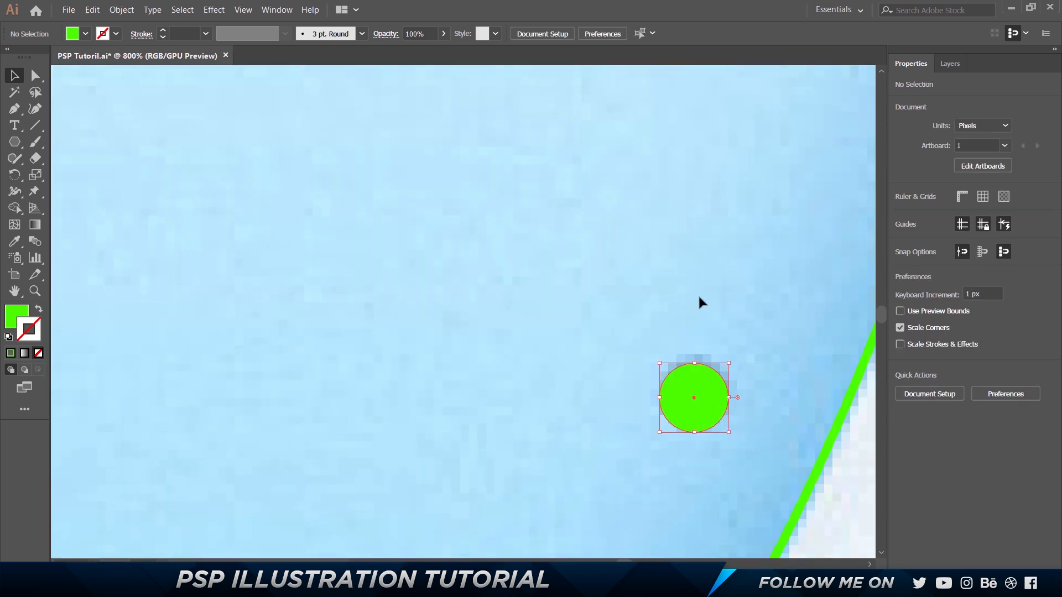
pyautogui.moveTo(699, 301); pyautogui.dragTo(495, 500)
pyautogui.click(395, 266)
pyautogui.moveTo(396, 271); pyautogui.dragTo(619, 268)
# Trace the first P of the PSP logo with the Pen tool as an open path with a 1 pt green stroke and no fill
pyautogui.scroll(-4, 490, 271)
pyautogui.moveTo(219, 282); pyautogui.dragTo(733, 201)
pyautogui.scroll(-3, 628, 226)
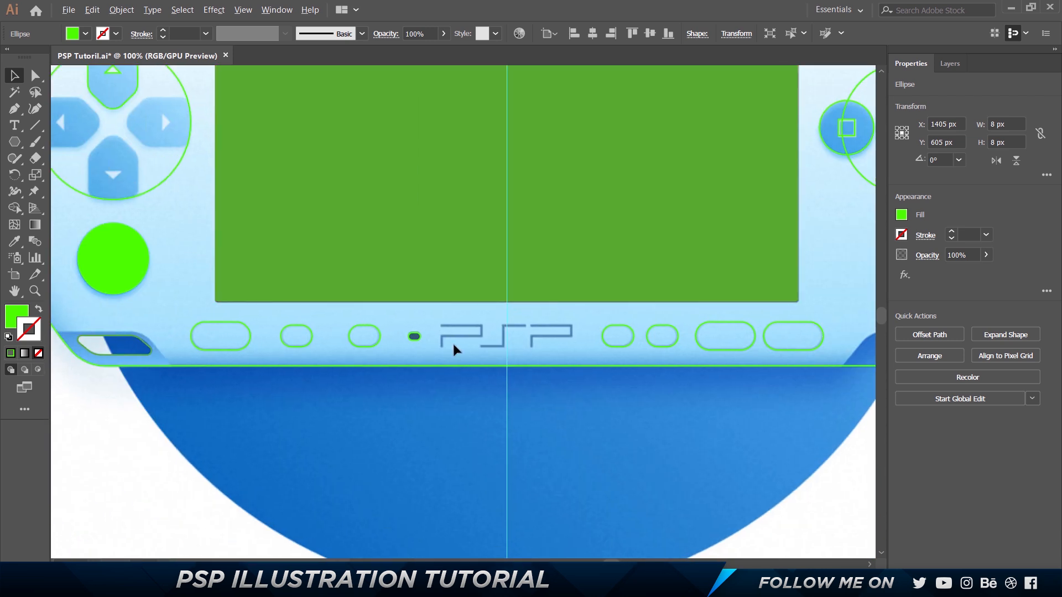
pyautogui.scroll(3, 459, 354)
pyautogui.scroll(1, 625, 296)
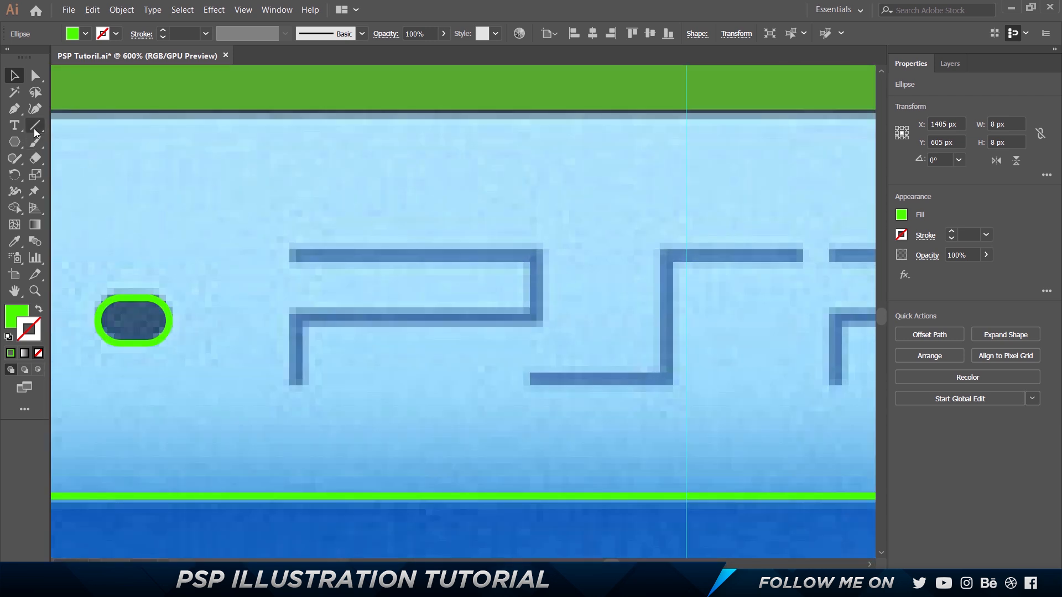
pyautogui.press('p')
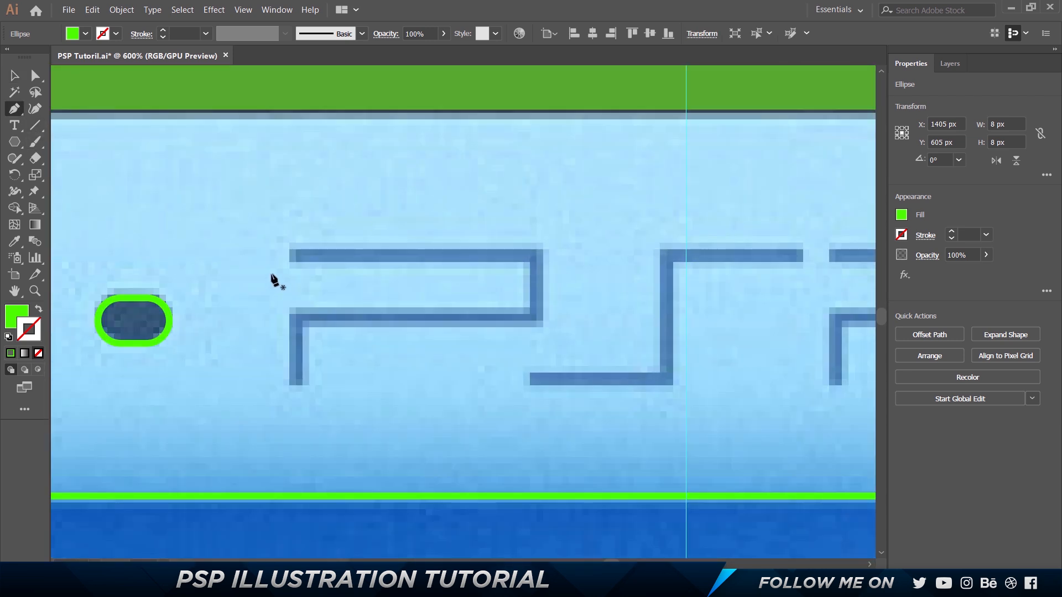
pyautogui.click(290, 256)
pyautogui.click(536, 256)
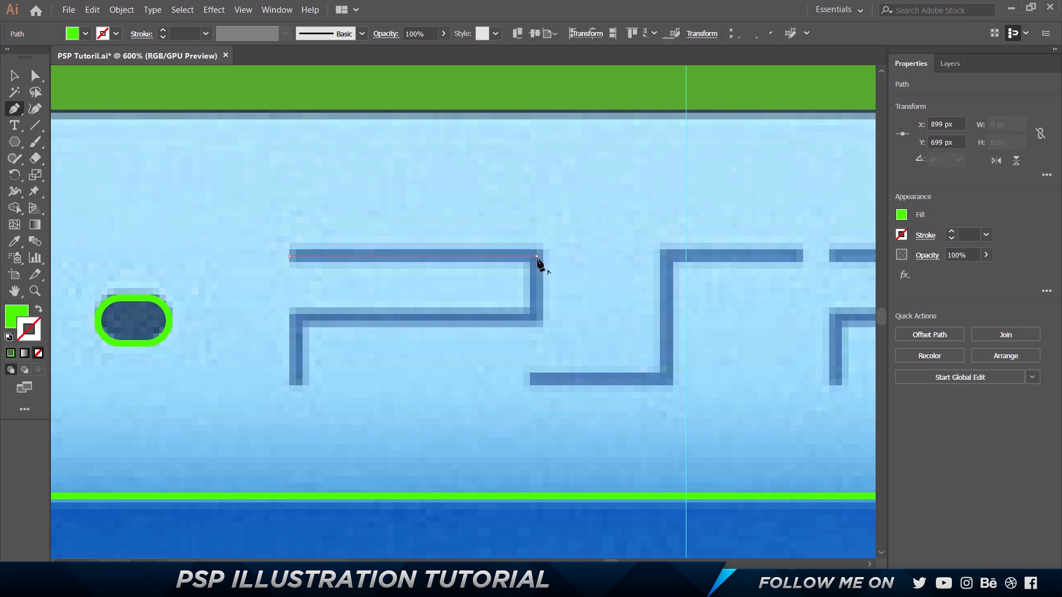
pyautogui.click(536, 321)
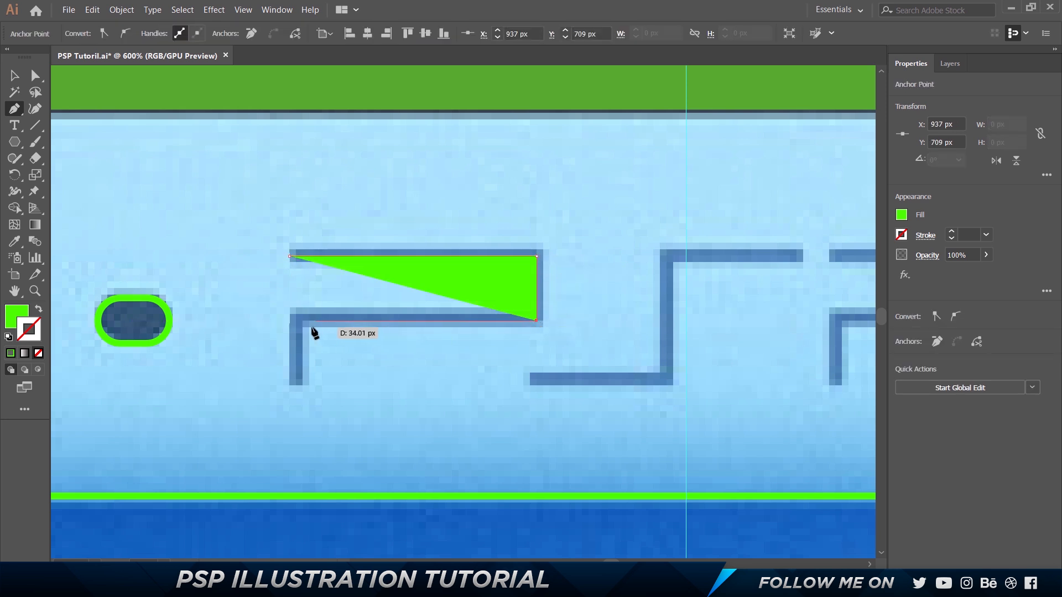
pyautogui.click(296, 320)
pyautogui.click(296, 386)
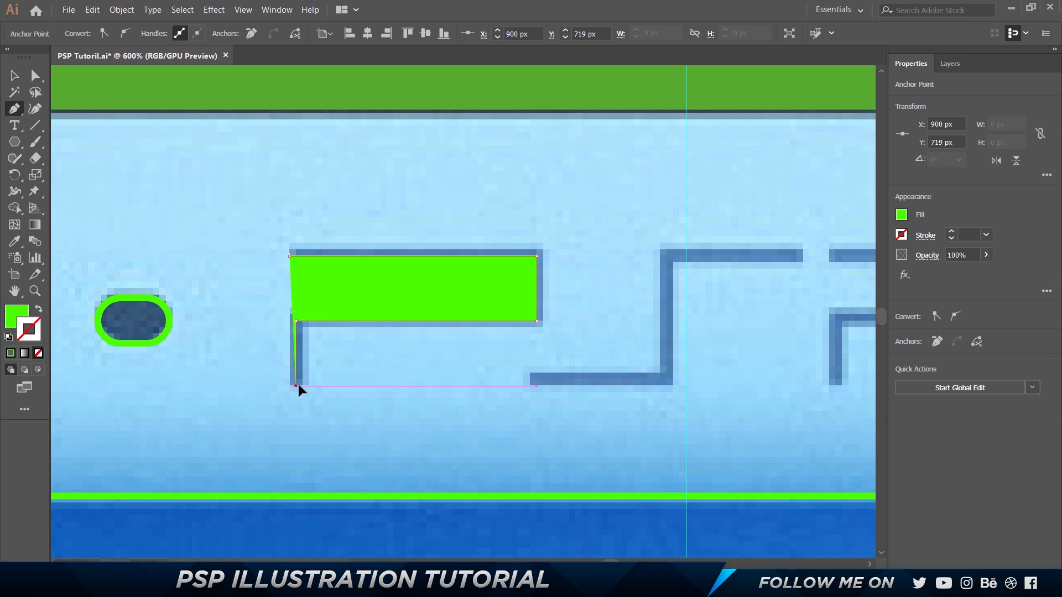
pyautogui.hotkey('shift', 'x')
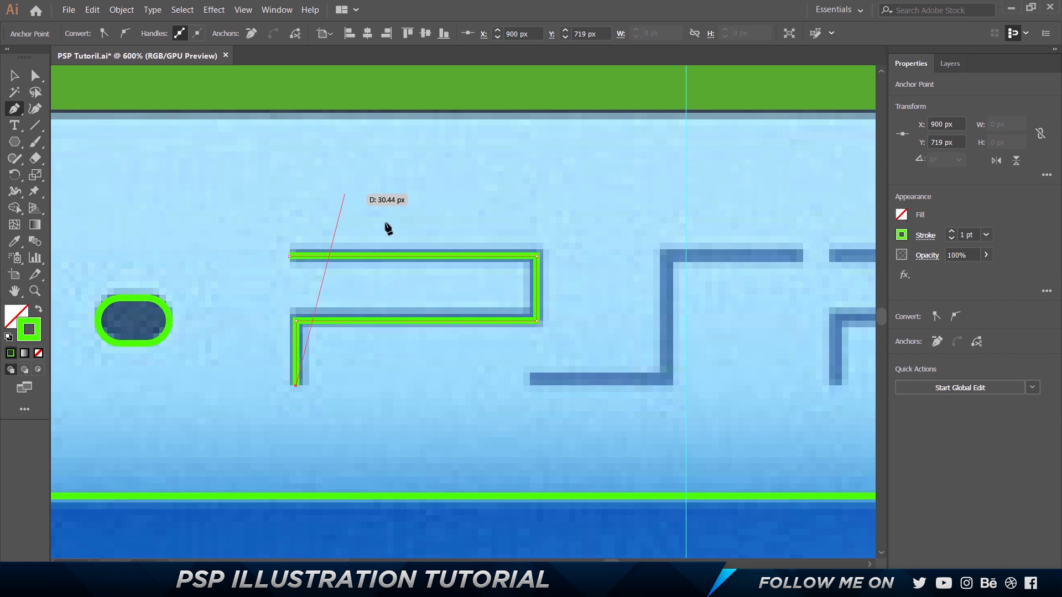
# Duplicate the traced P horizontally onto the second P of the PSP logo
pyautogui.press('v')
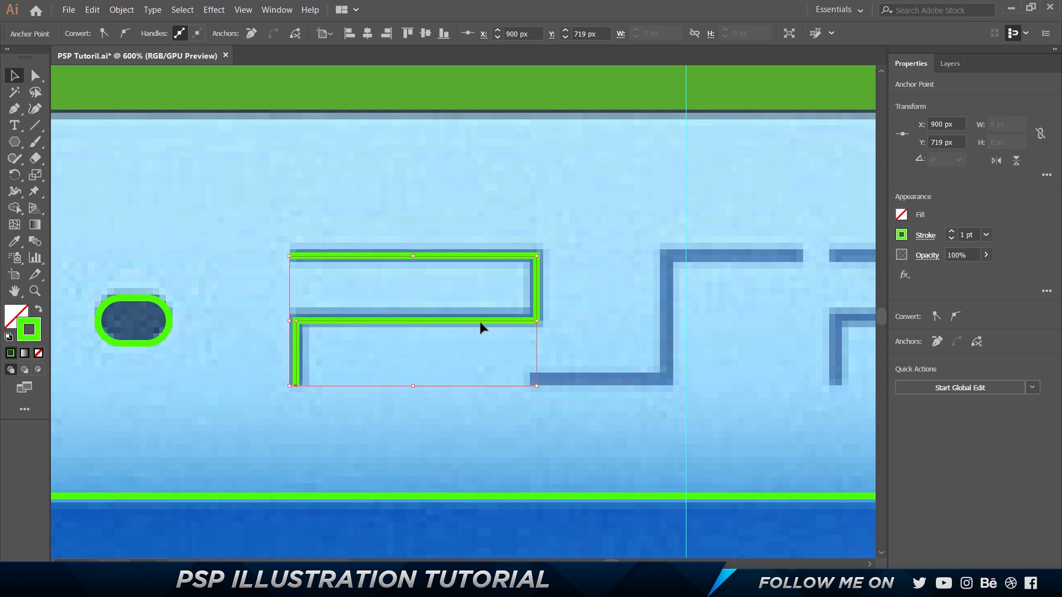
pyautogui.moveTo(685, 280); pyautogui.dragTo(459, 275)
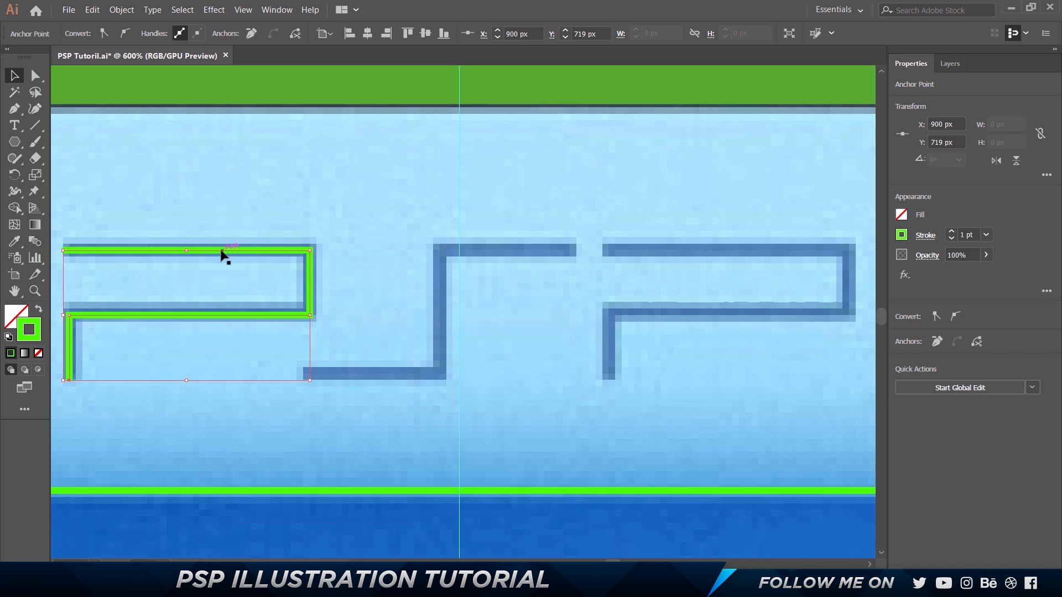
pyautogui.moveTo(222, 254); pyautogui.dragTo(761, 256)
# Trace the S of the PSP logo with the Pen tool as an open path with a 1 pt green stroke
pyautogui.press('p')
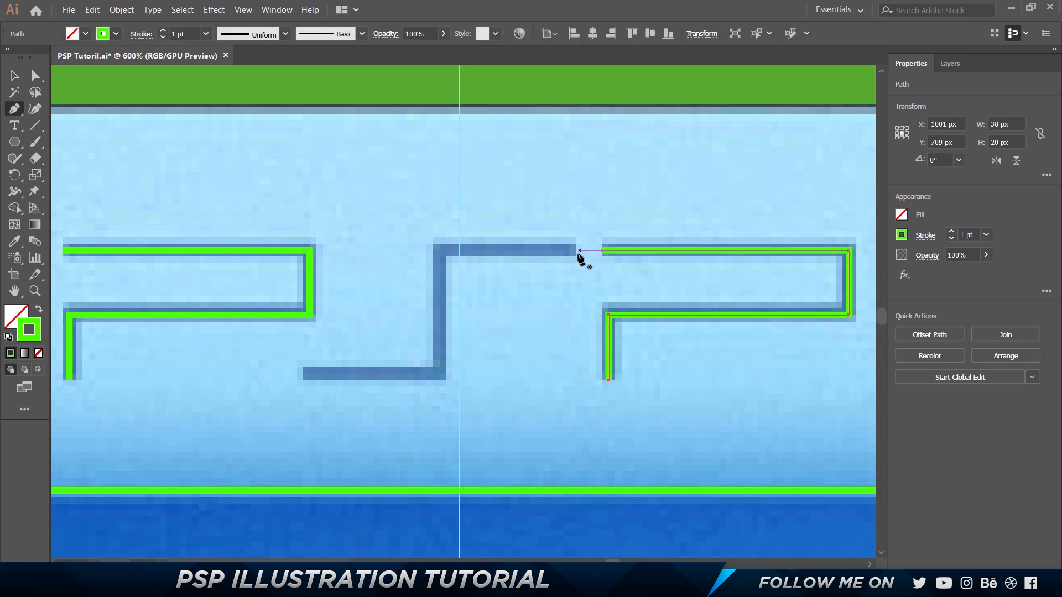
pyautogui.click(573, 247)
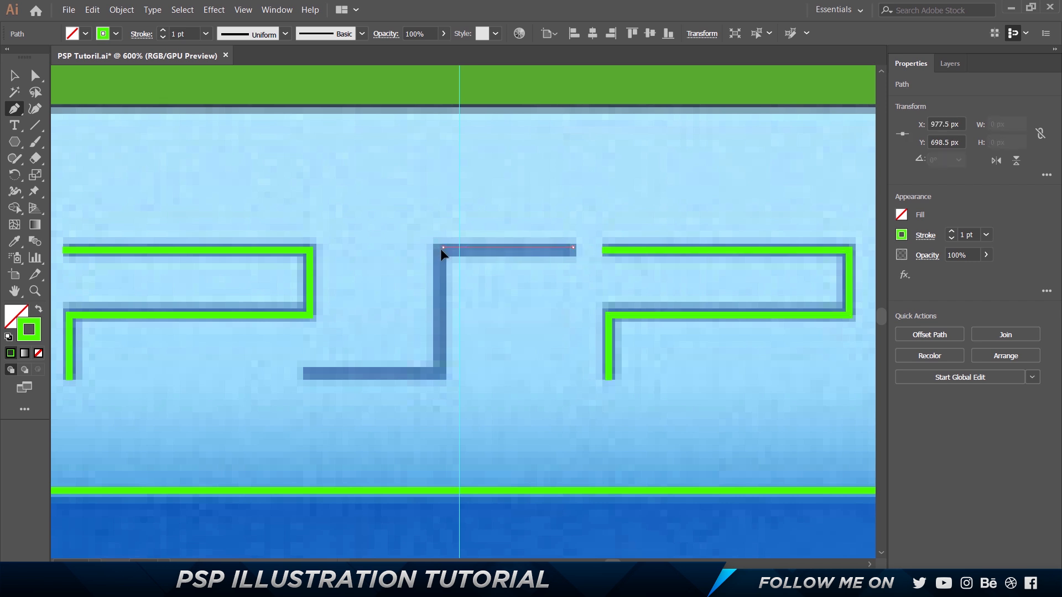
pyautogui.click(441, 247)
pyautogui.click(442, 371)
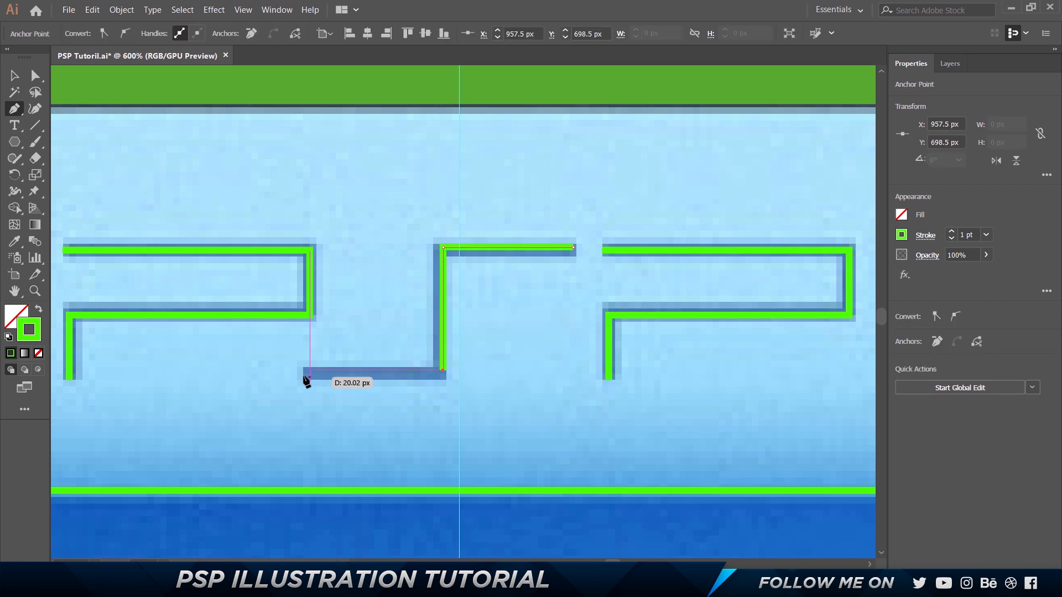
pyautogui.click(305, 370)
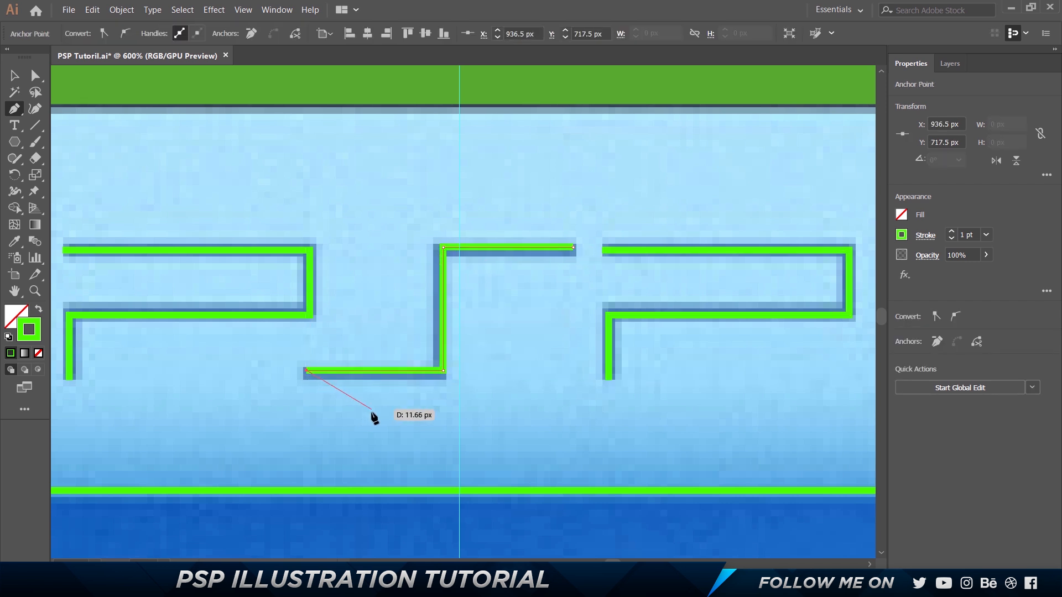
pyautogui.press('v')
pyautogui.click(466, 398)
# Draw an outlined circle about 819 px in diameter and align it over the large blue background circle, centred on the vertical guide
pyautogui.scroll(-3, 464, 396)
pyautogui.scroll(-4, 465, 396)
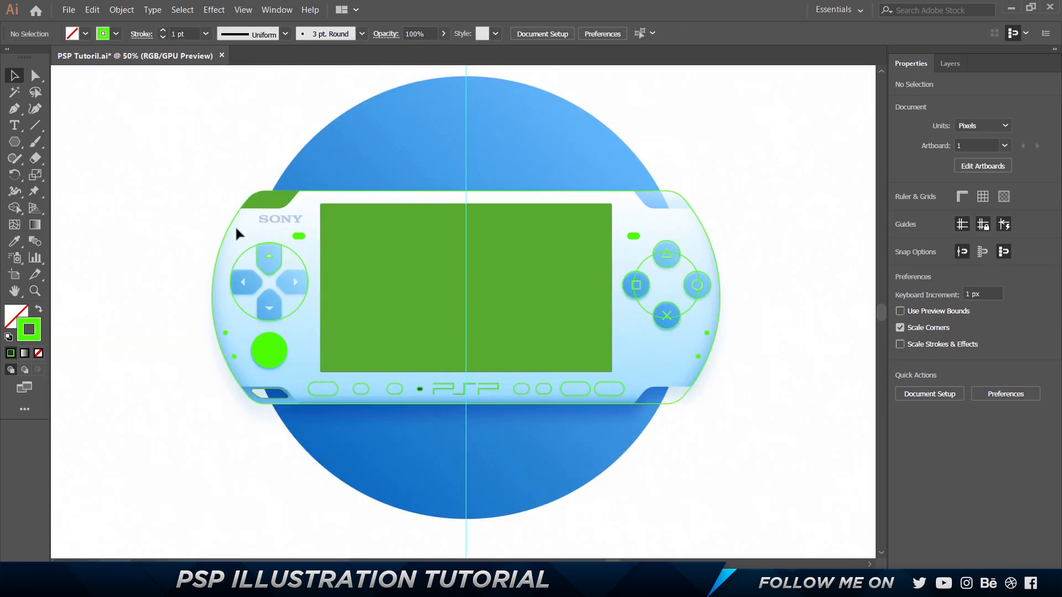
pyautogui.moveTo(15, 142); pyautogui.dragTo(45, 173)
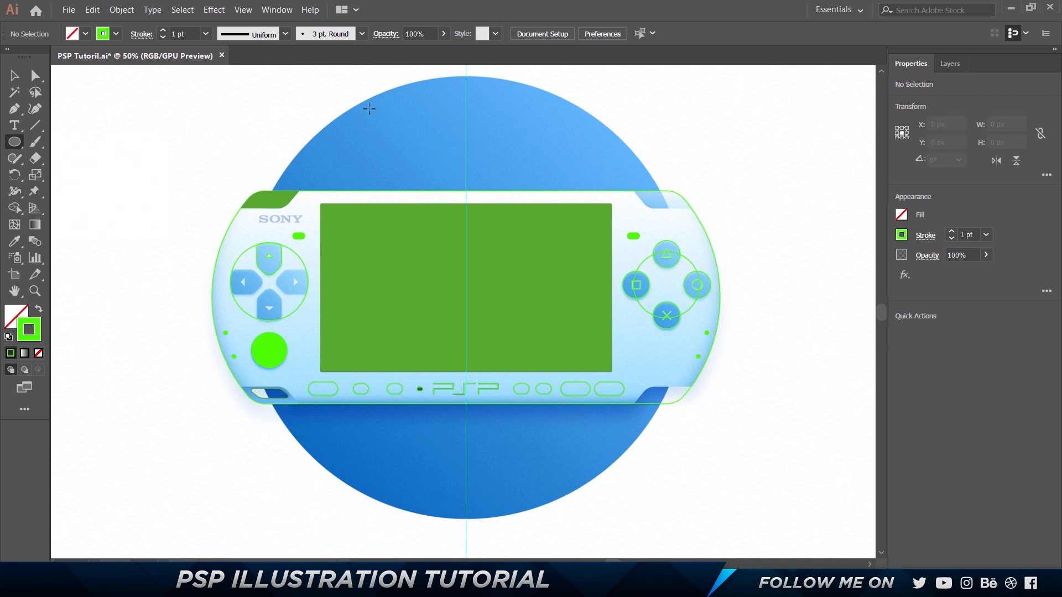
pyautogui.moveTo(256, 92); pyautogui.dragTo(698, 512)
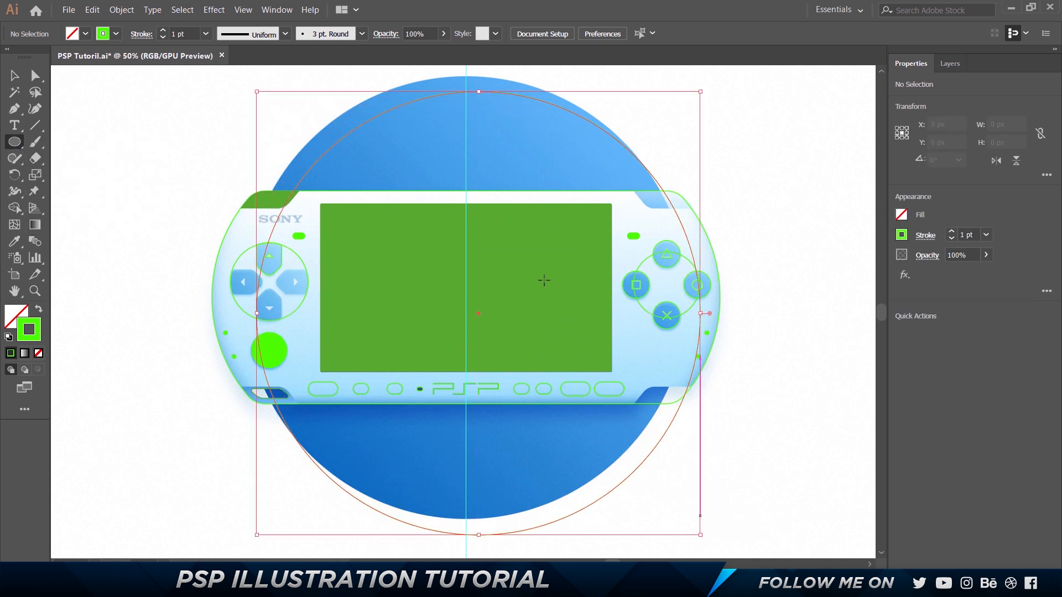
pyautogui.press('v')
pyautogui.moveTo(500, 92); pyautogui.dragTo(490, 77)
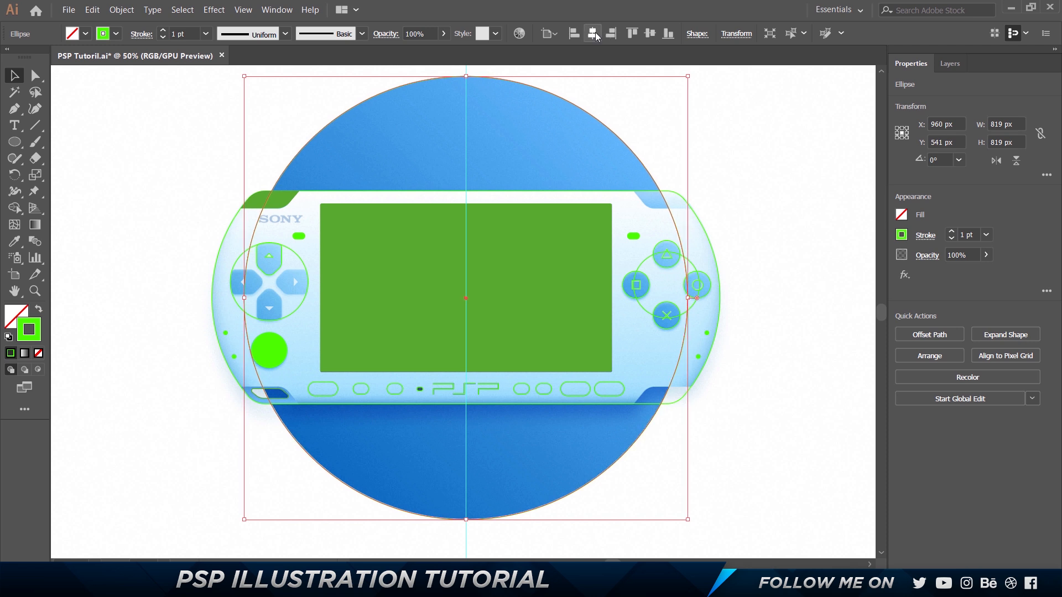
pyautogui.click(696, 140)
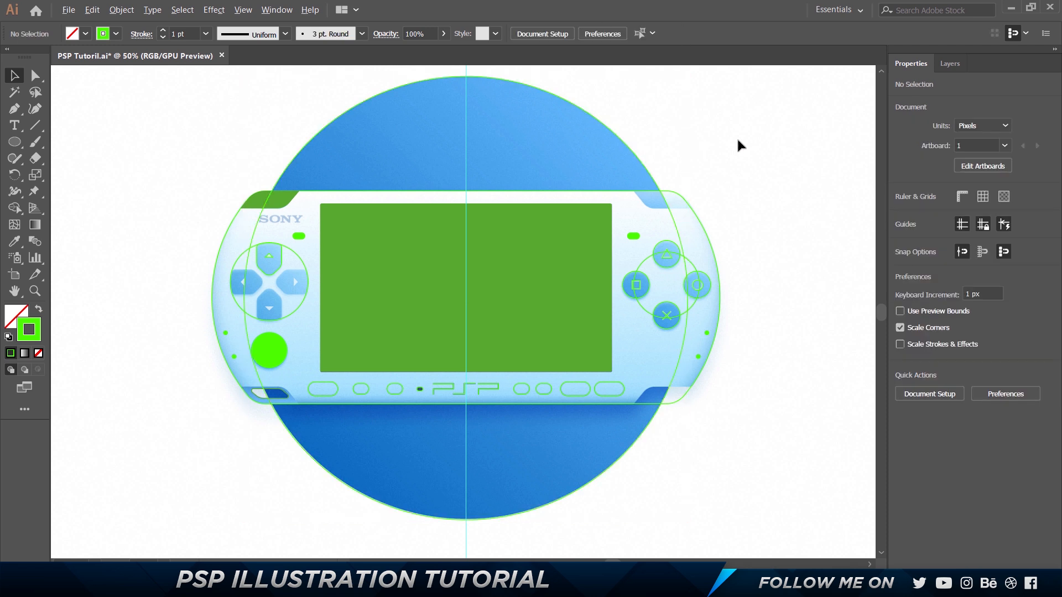
# Give all traced shapes a green 4bff00 fill with no stroke, and display the layers with nothing selected
pyautogui.scroll(-3, 737, 140)
pyautogui.scroll(2, 738, 143)
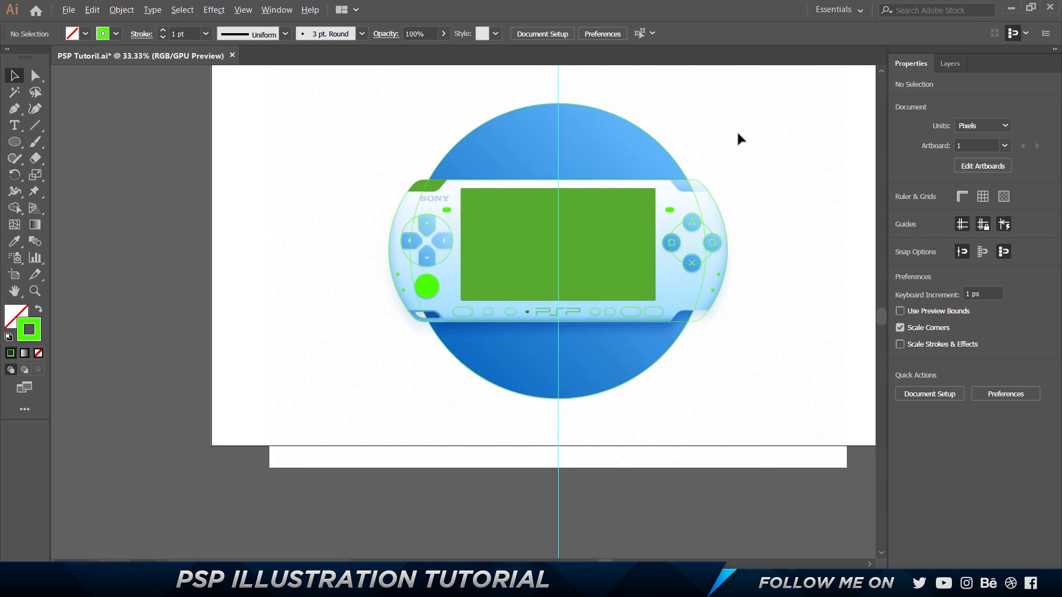
pyautogui.scroll(1, 738, 134)
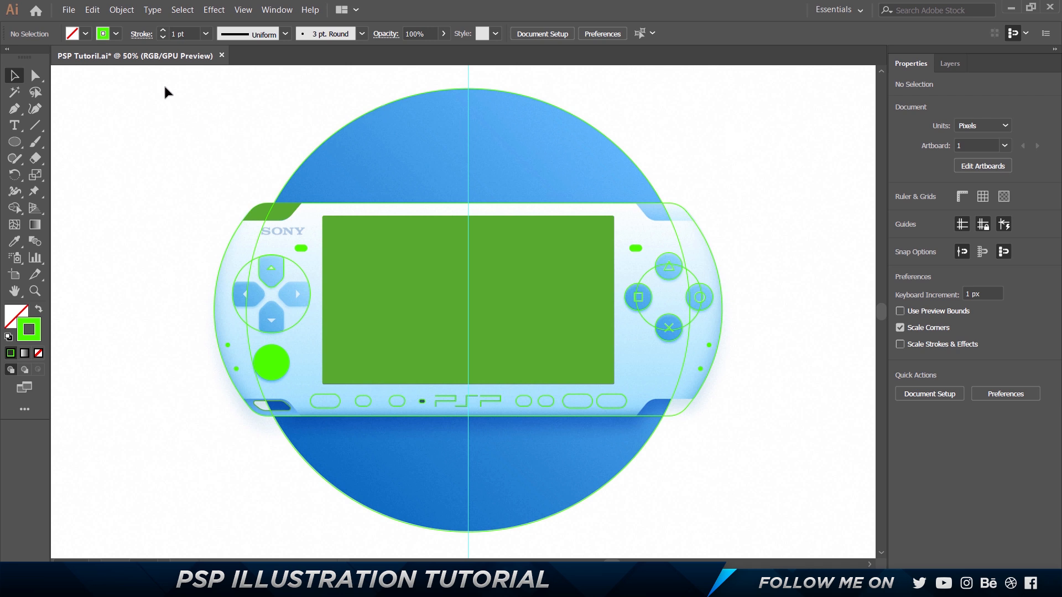
pyautogui.moveTo(203, 190); pyautogui.dragTo(827, 535)
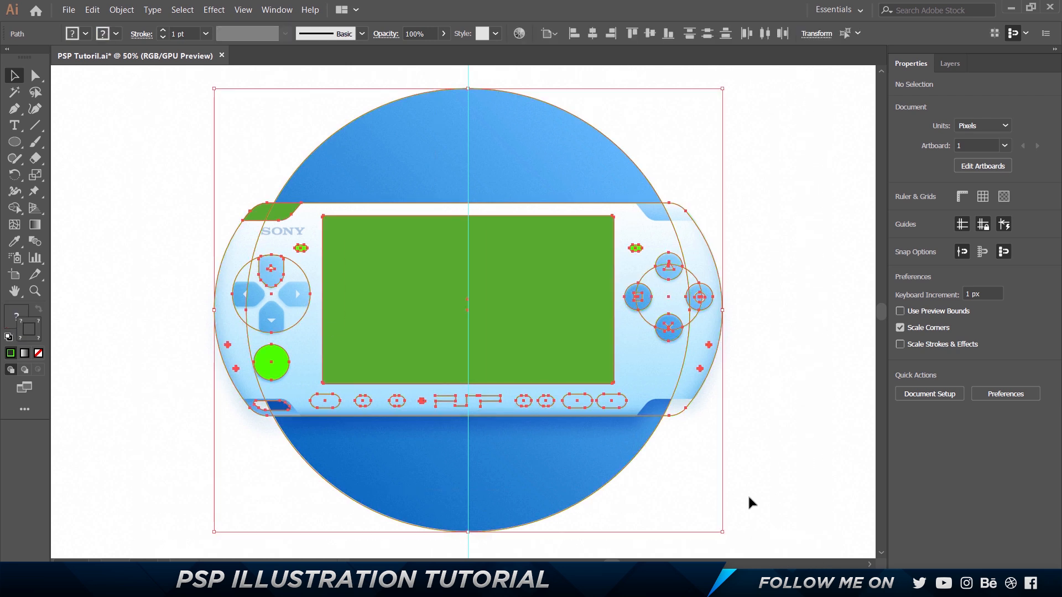
pyautogui.click(33, 323)
pyautogui.click(38, 353)
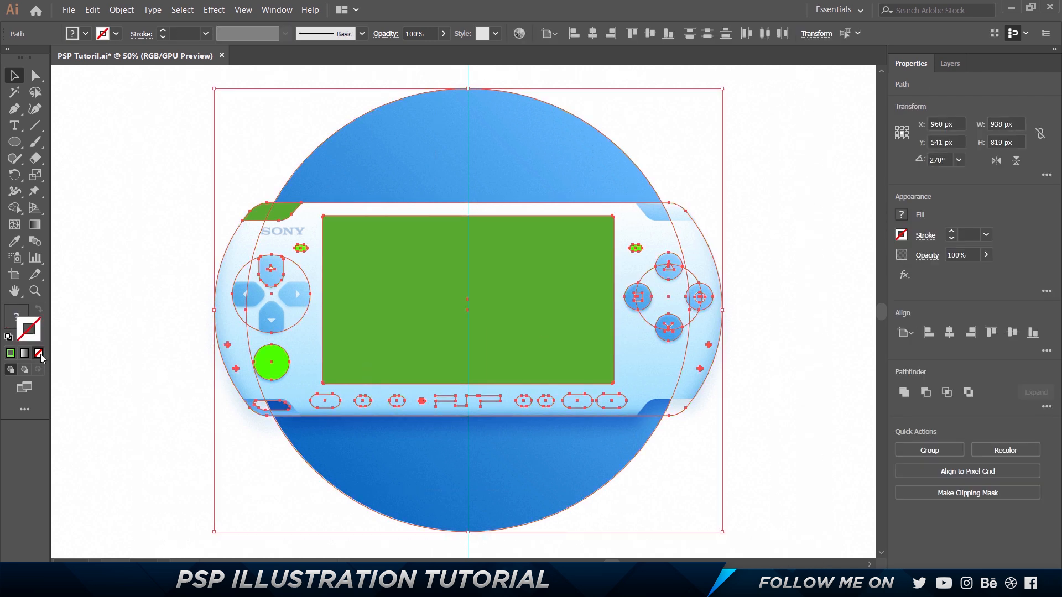
pyautogui.click(17, 315)
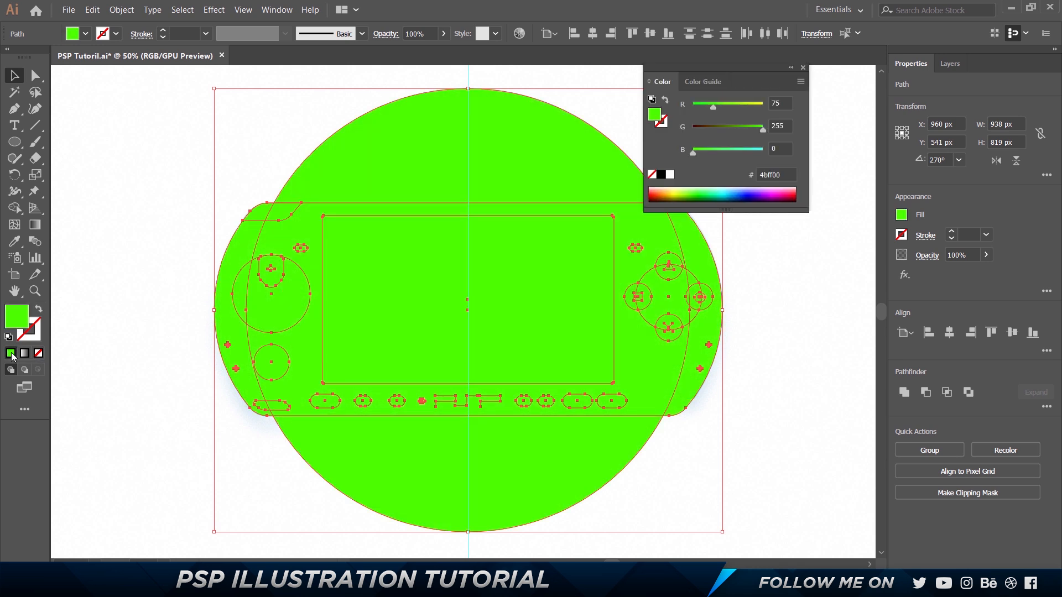
pyautogui.click(11, 354)
pyautogui.click(802, 68)
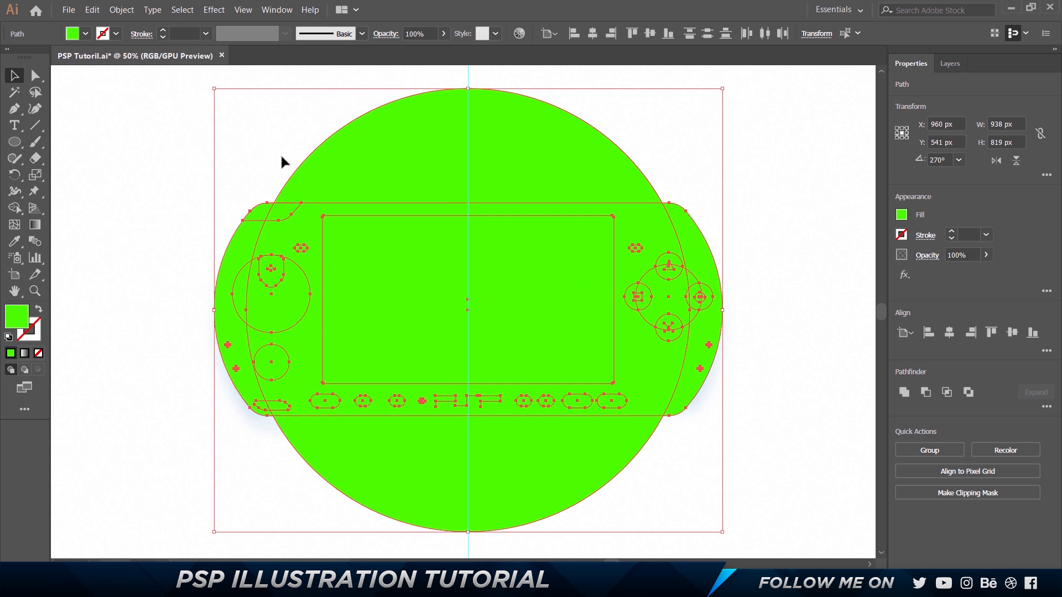
pyautogui.click(951, 65)
pyautogui.click(742, 124)
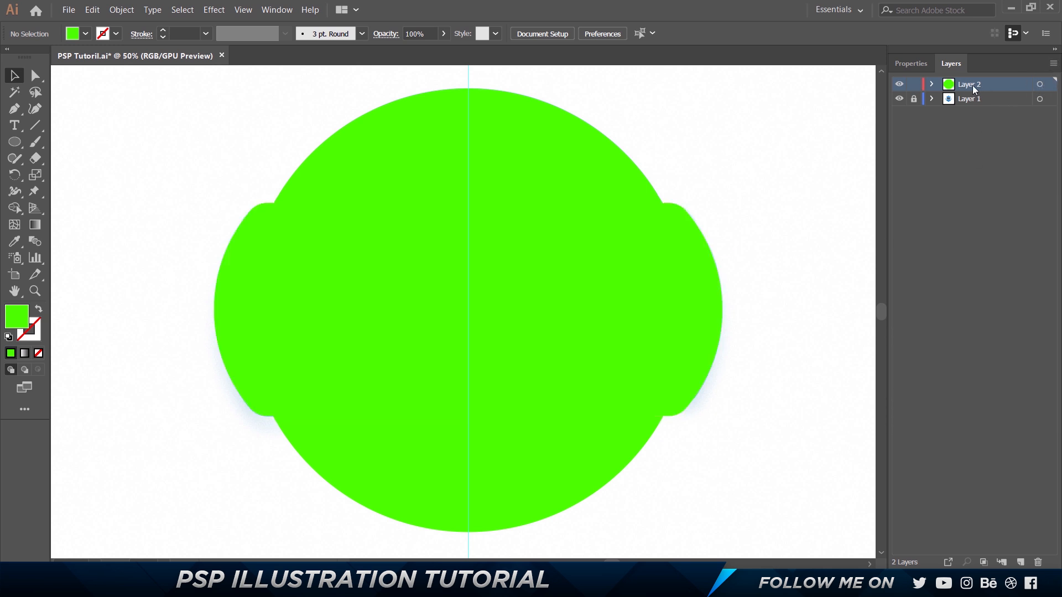
# Release Layer 2's artwork to individual layers in sequence and delete the blank-looking Layer 39 at the end of the stack
pyautogui.click(1053, 65)
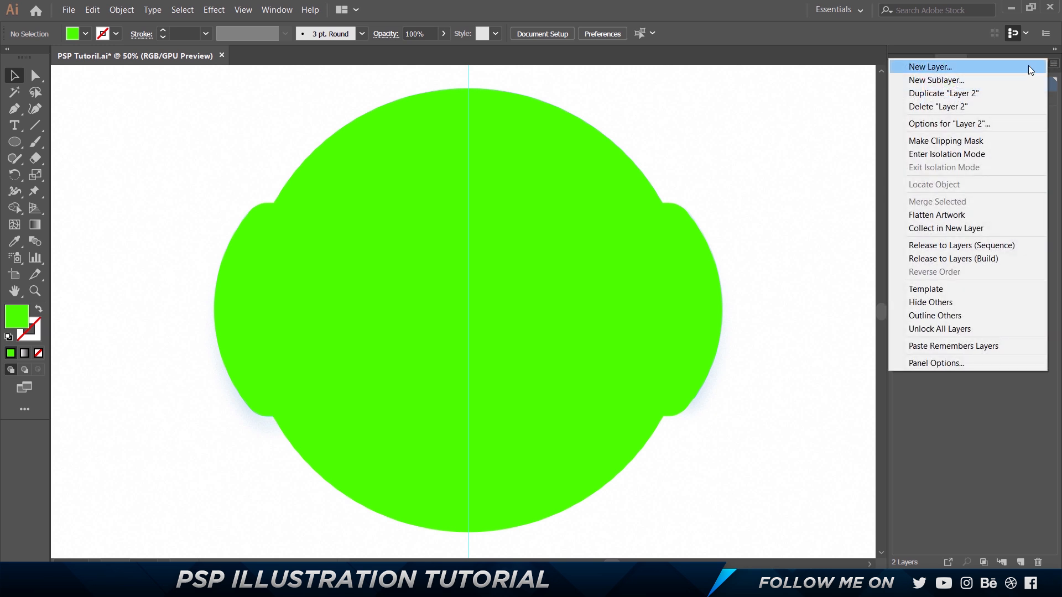
pyautogui.click(943, 247)
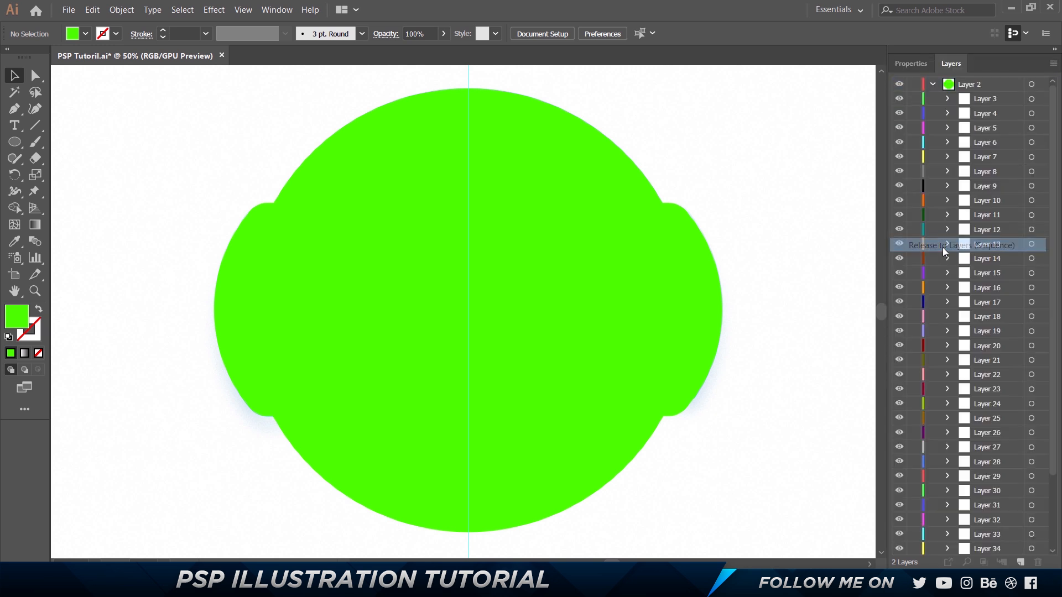
pyautogui.scroll(-2, 978, 232)
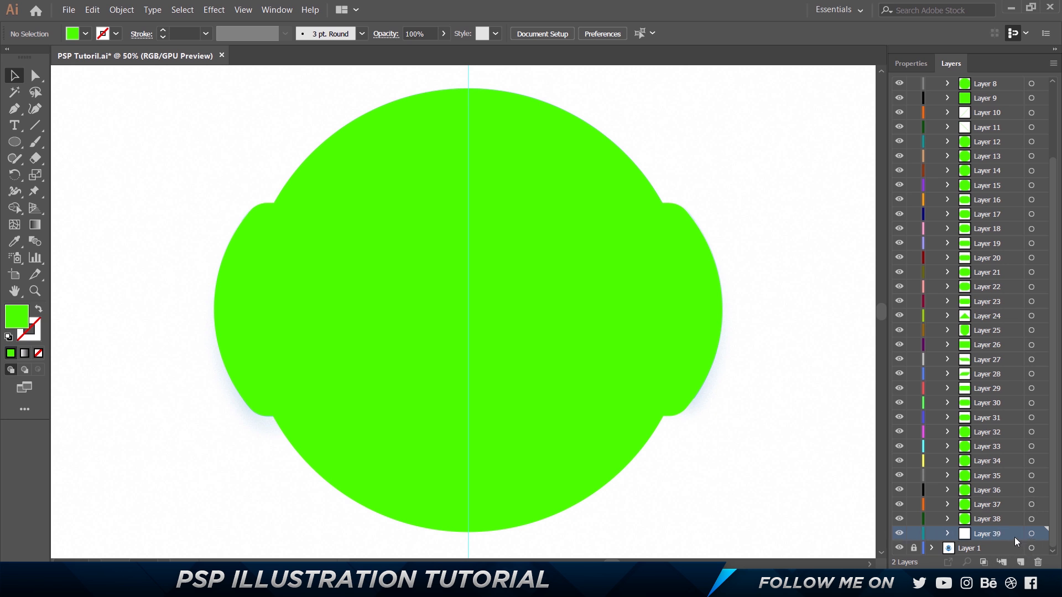
pyautogui.click(1038, 562)
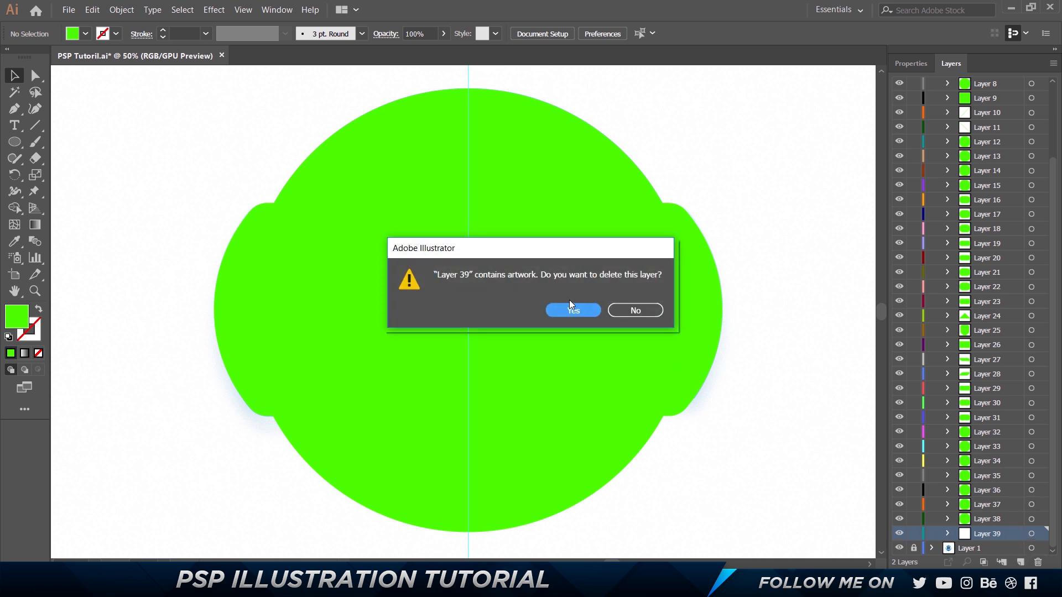
pyautogui.click(571, 308)
# Move all the released sublayers, Layer 3 through Layer 38, out of Layer 2 to the top level of the layer stack
pyautogui.click(990, 535)
pyautogui.scroll(2, 1001, 442)
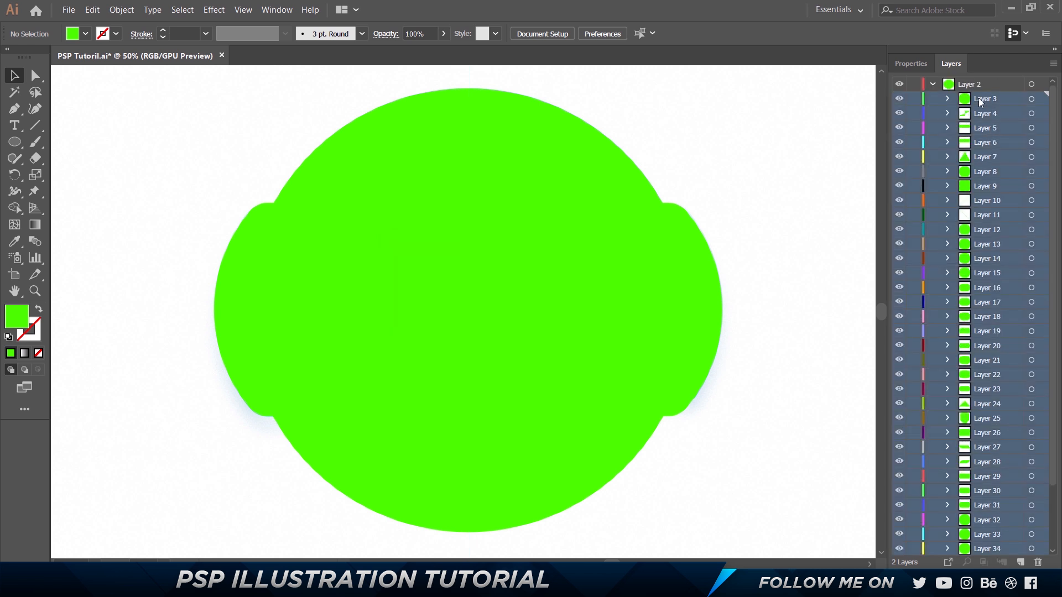
pyautogui.keyDown('shift'); pyautogui.click(978, 98); pyautogui.keyUp('shift')
pyautogui.moveTo(971, 101); pyautogui.dragTo(971, 78)
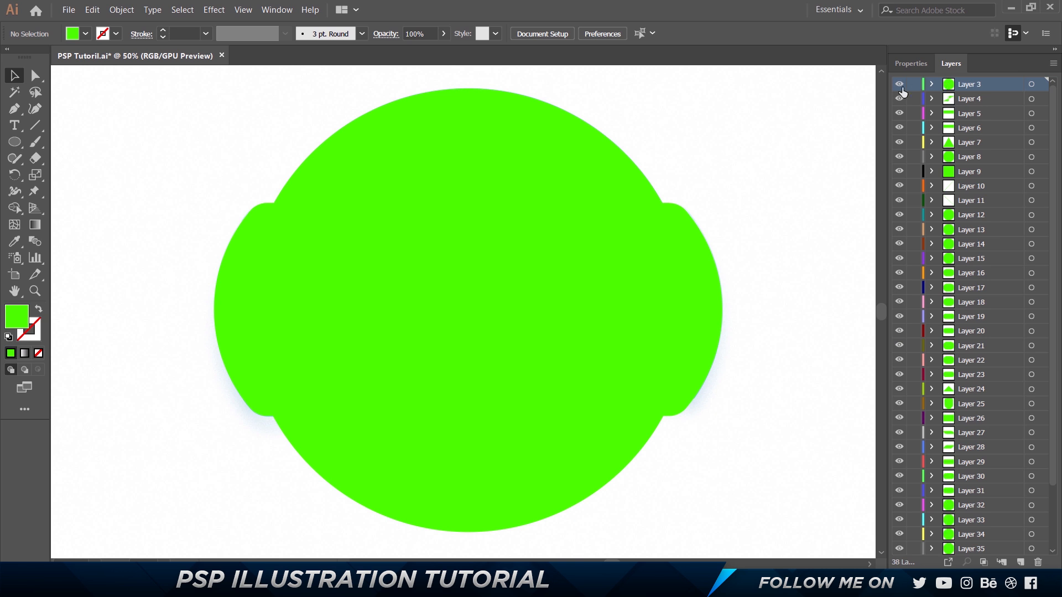
# Delete the emptied Layer 2 located just above Layer 1
pyautogui.scroll(-2, 962, 232)
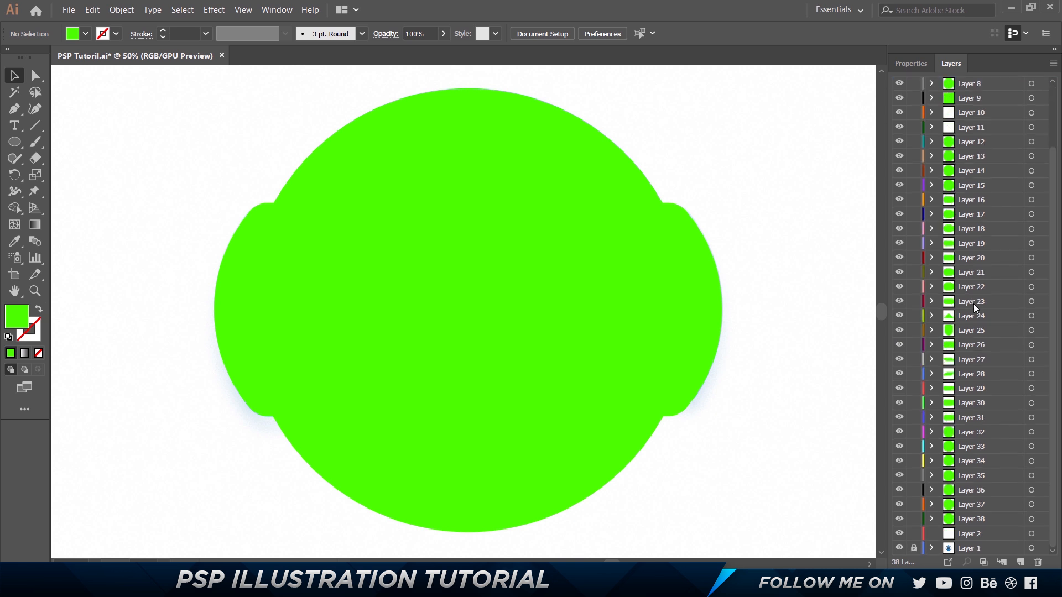
pyautogui.click(980, 538)
pyautogui.click(1038, 562)
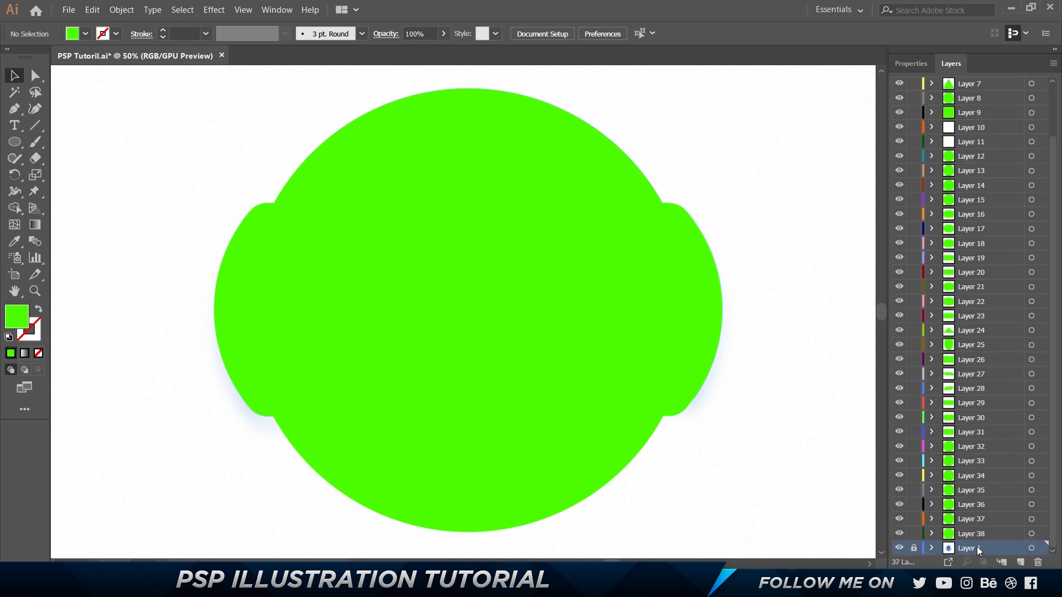
# Export the artwork to the Desktop in Photoshop format under the corrected file name PSP Tutorial.psd
pyautogui.scroll(-2, 645, 214)
pyautogui.scroll(1, 646, 214)
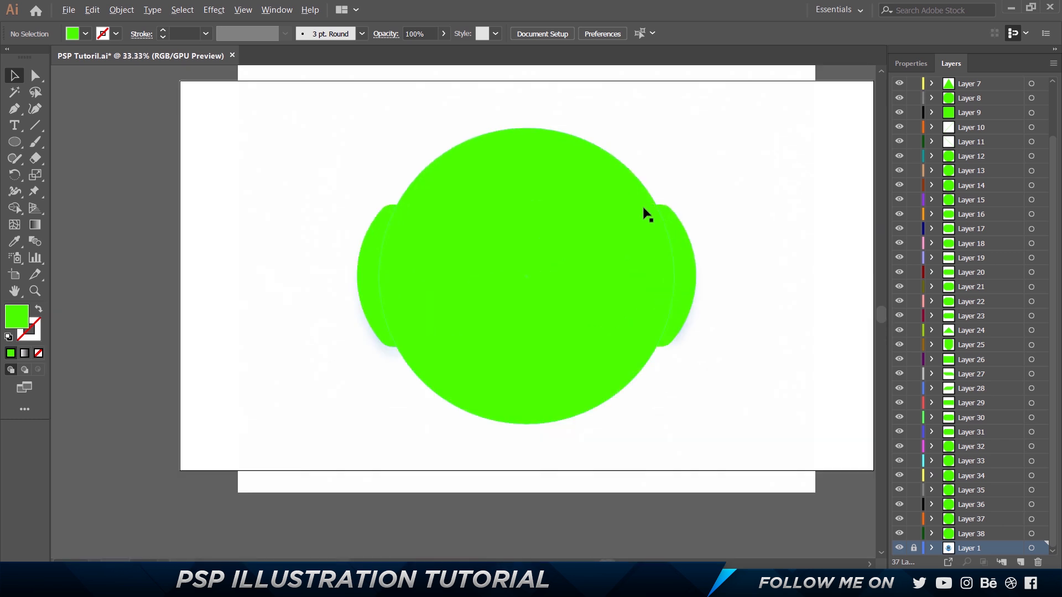
pyautogui.click(69, 10)
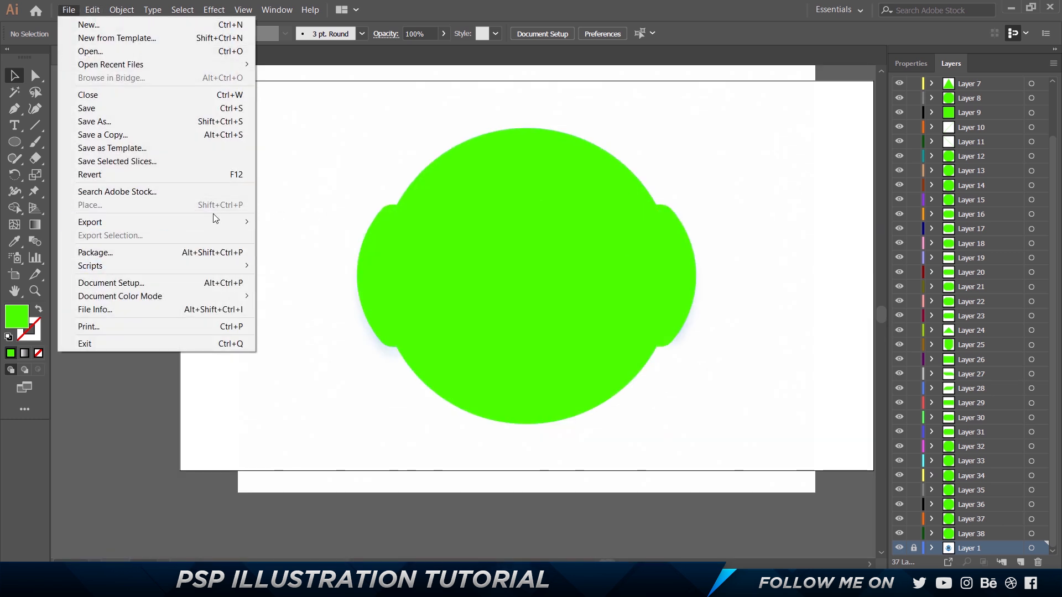
pyautogui.moveTo(213, 217)
pyautogui.click(288, 238)
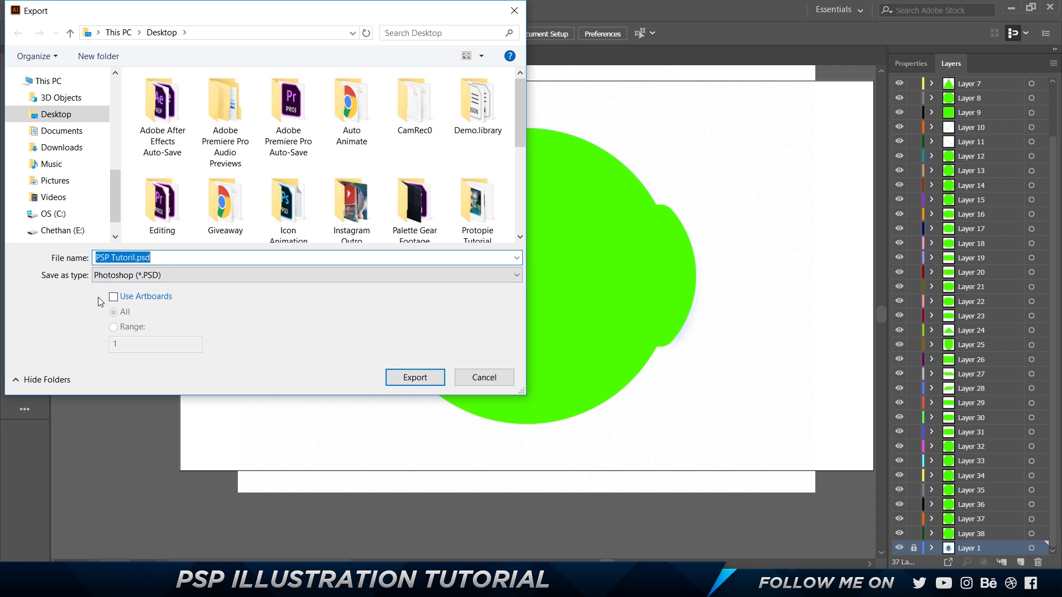
pyautogui.click(128, 257)
pyautogui.press('Right')
pyautogui.press('Right')
pyautogui.write('a')
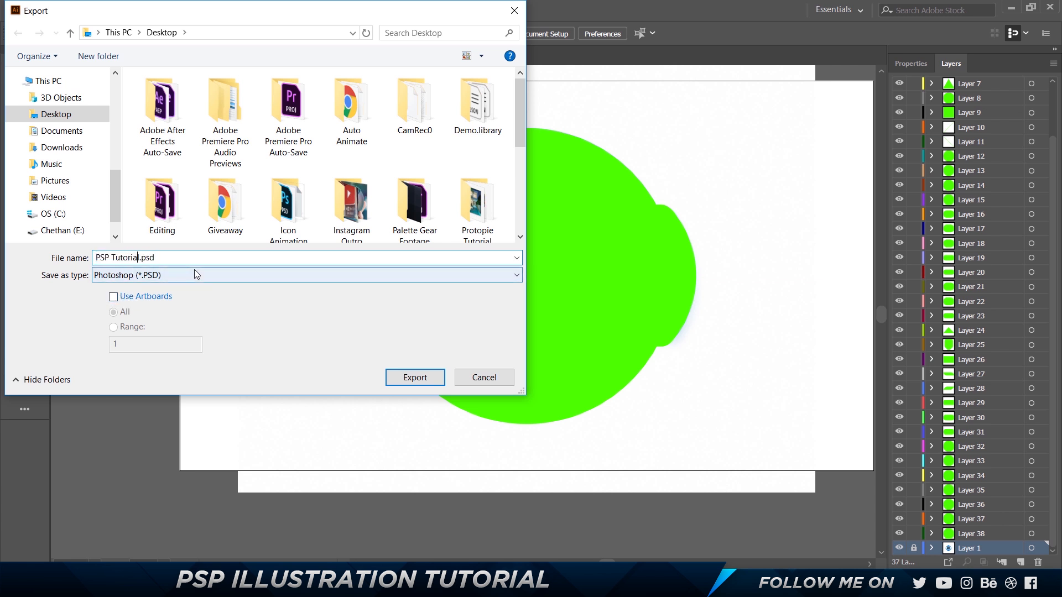
pyautogui.click(426, 378)
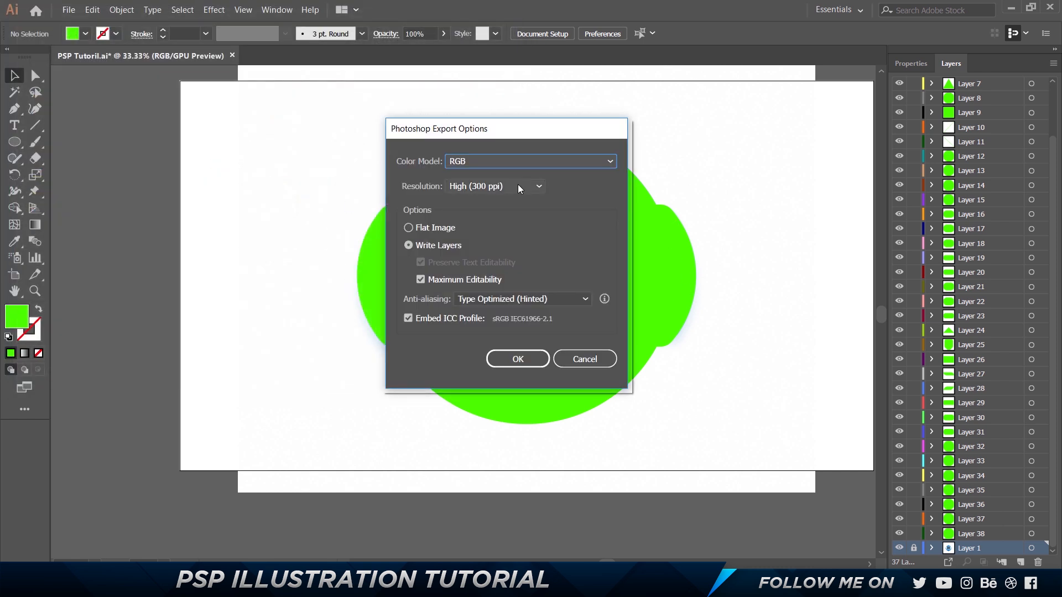
# Set the Photoshop export to Screen (72 ppi) resolution with Write Layers and write the file
pyautogui.click(519, 187)
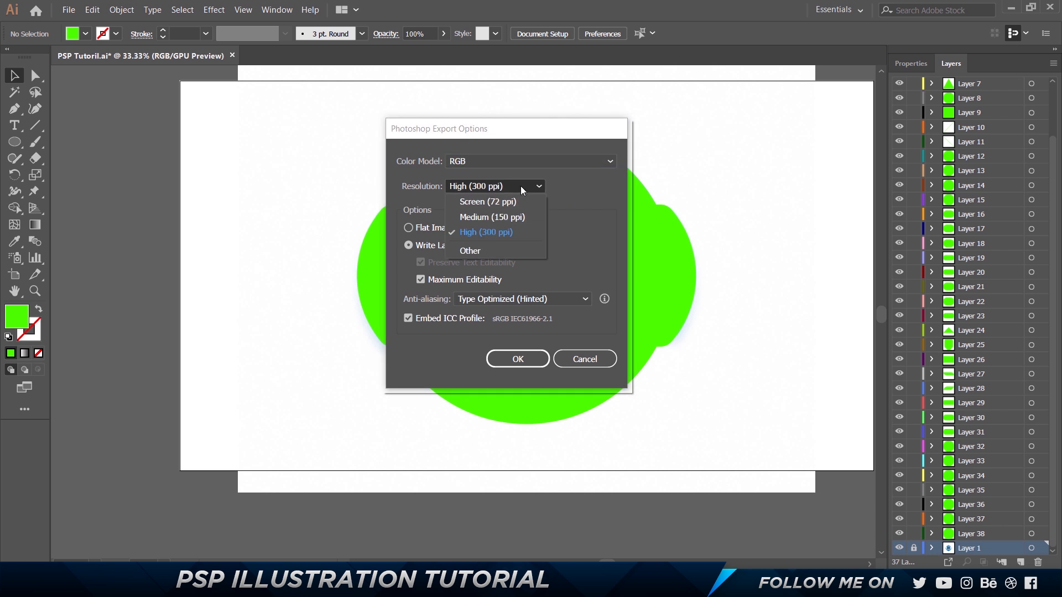
pyautogui.click(523, 200)
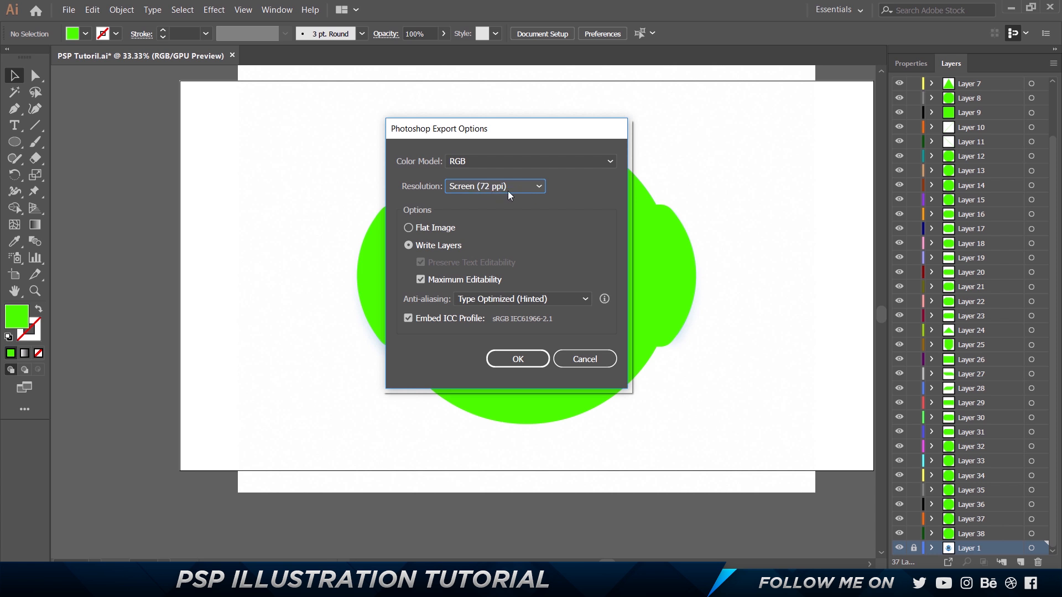
pyautogui.click(419, 229)
pyautogui.click(423, 244)
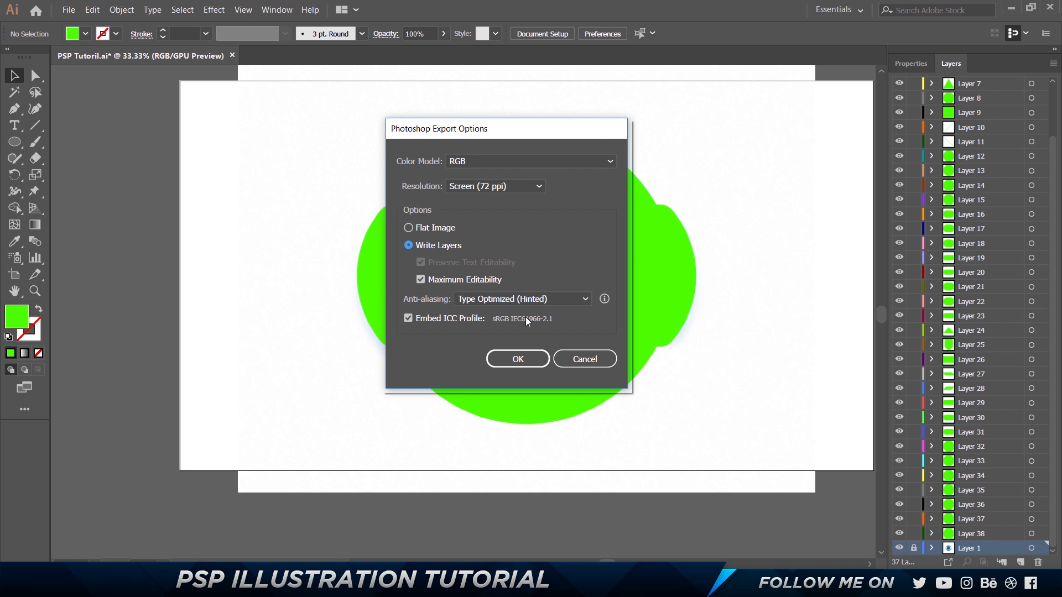
pyautogui.click(510, 361)
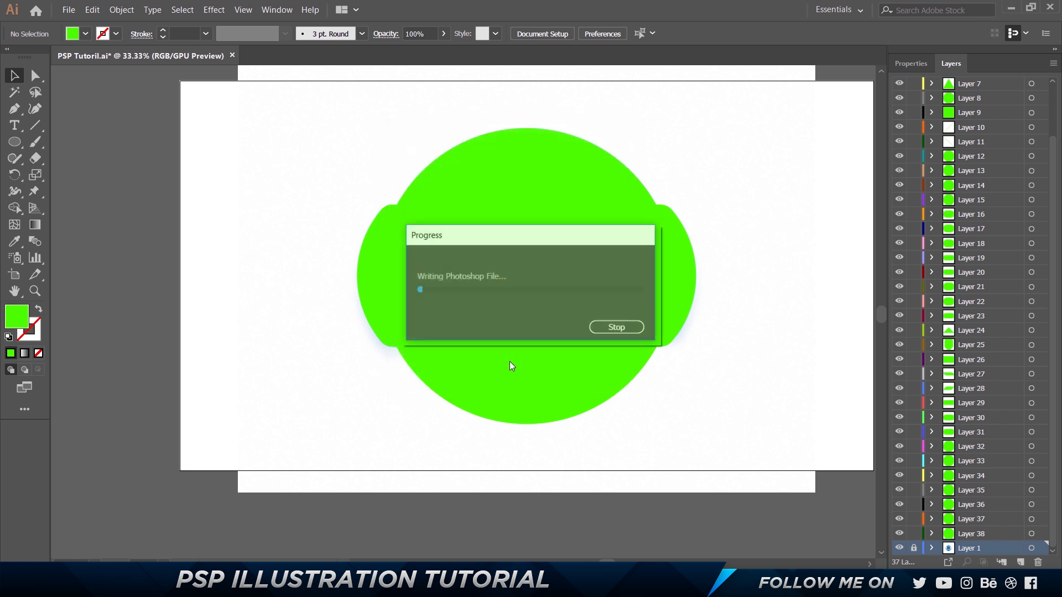
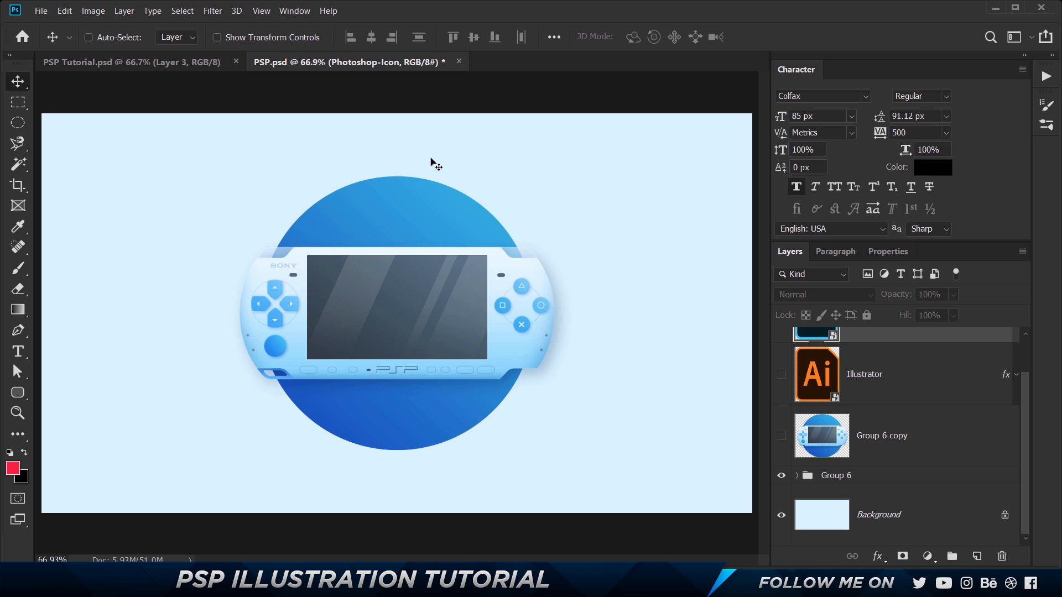
# In Photoshop, place PSP.psd first among the open documents and resize the PSP Tutorial.psd canvas to 1920 by 1080 pixels
pyautogui.moveTo(355, 62); pyautogui.dragTo(91, 64)
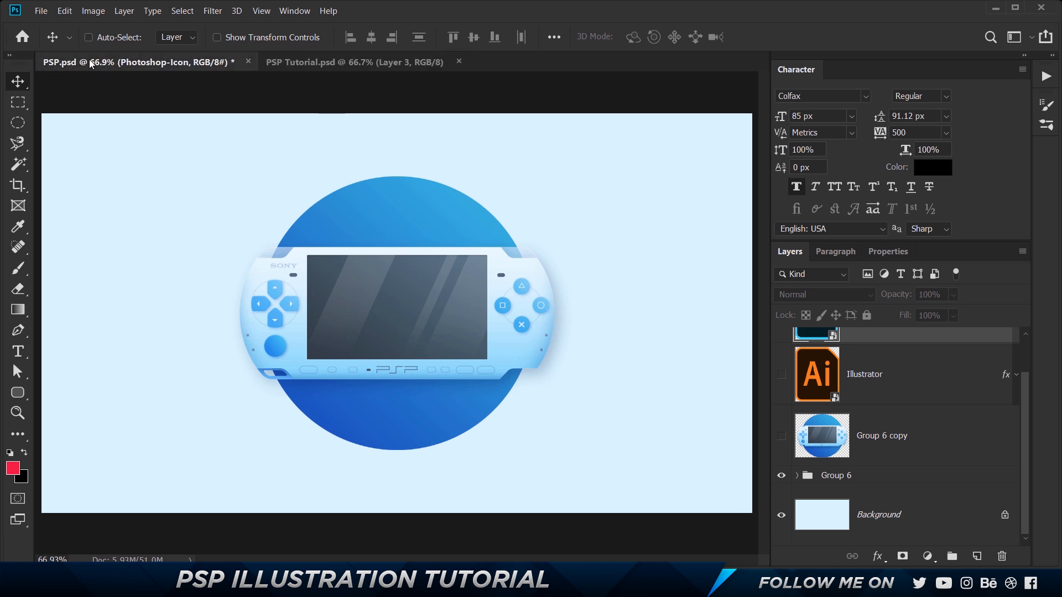
pyautogui.click(350, 62)
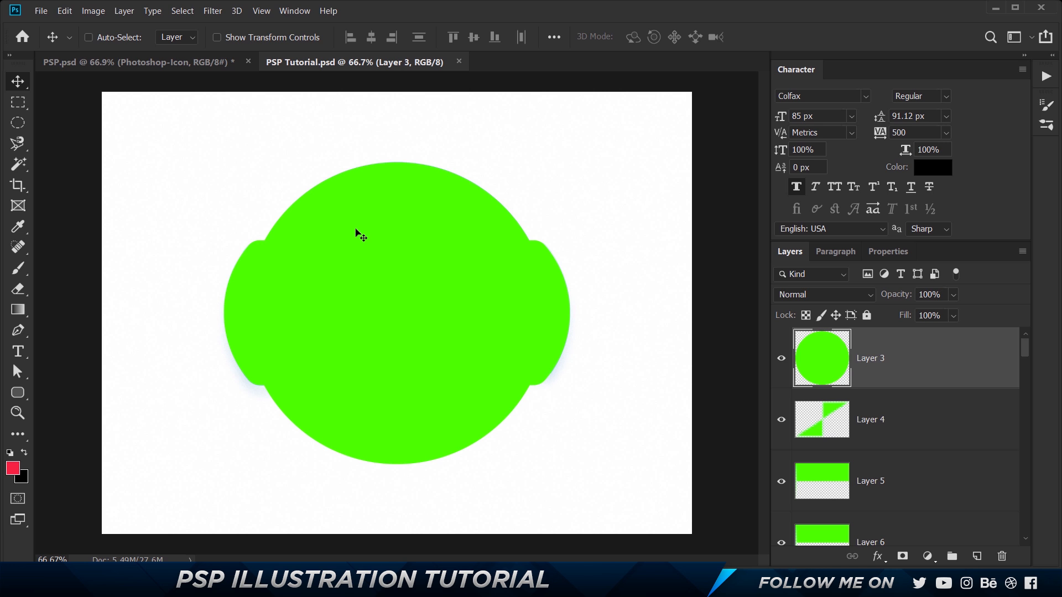
pyautogui.click(93, 10)
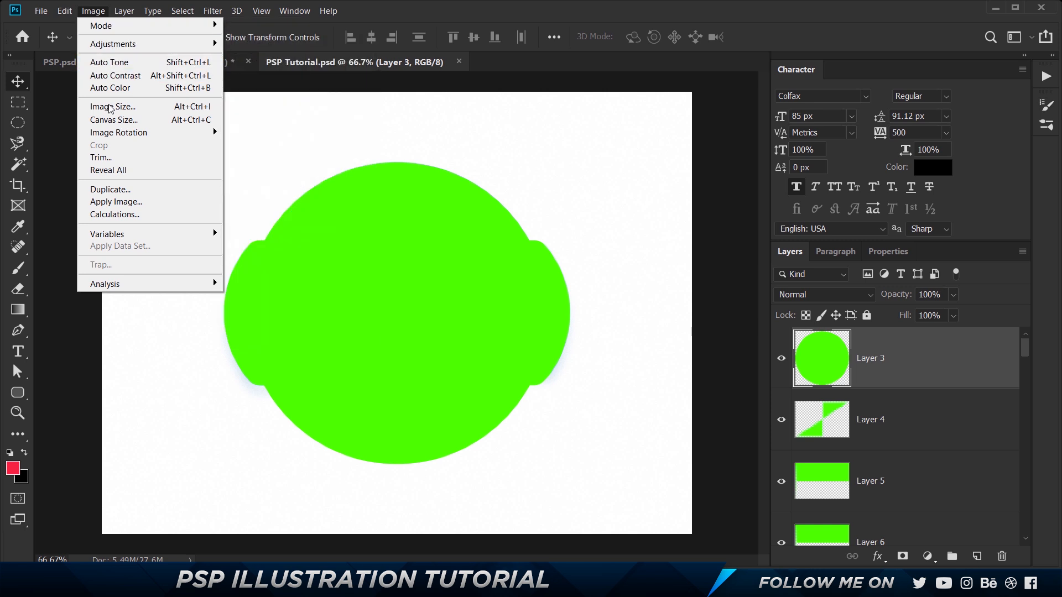
pyautogui.click(116, 120)
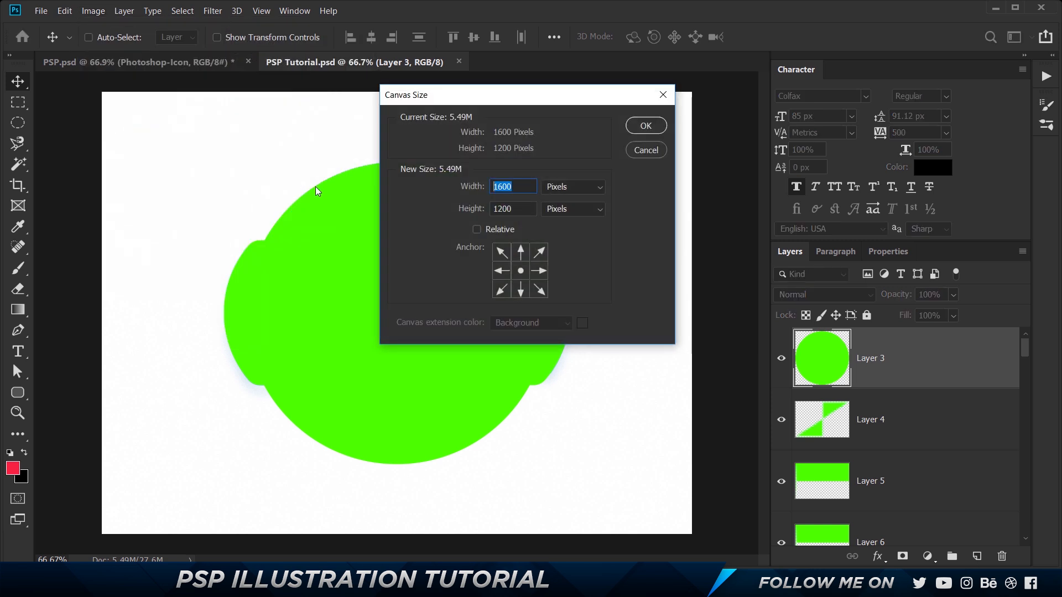
pyautogui.write('1920')
pyautogui.press('Tab')
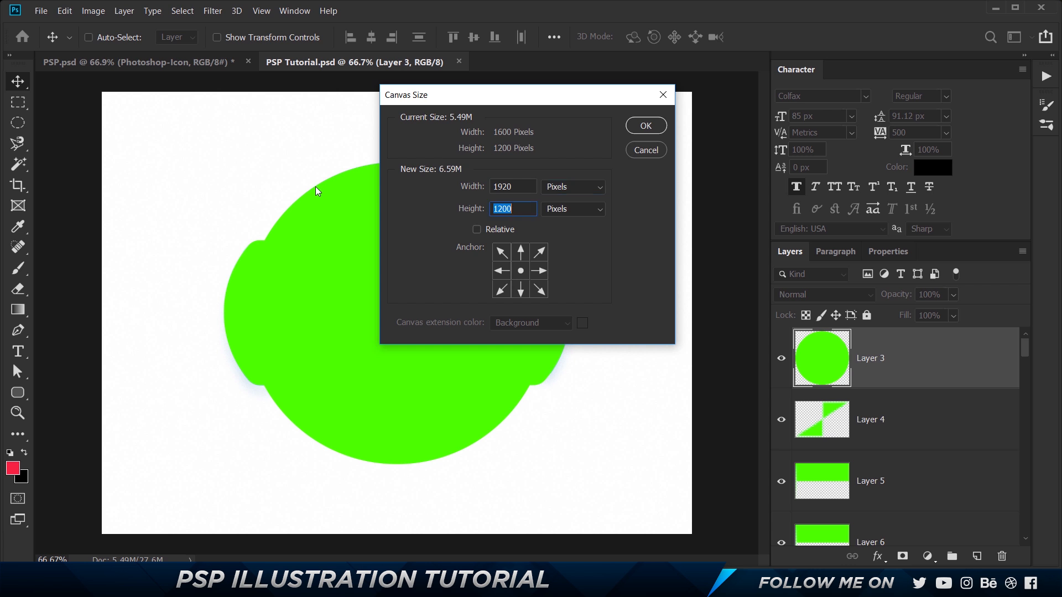
pyautogui.write('1080')
pyautogui.press('Return')
pyautogui.press('Return')
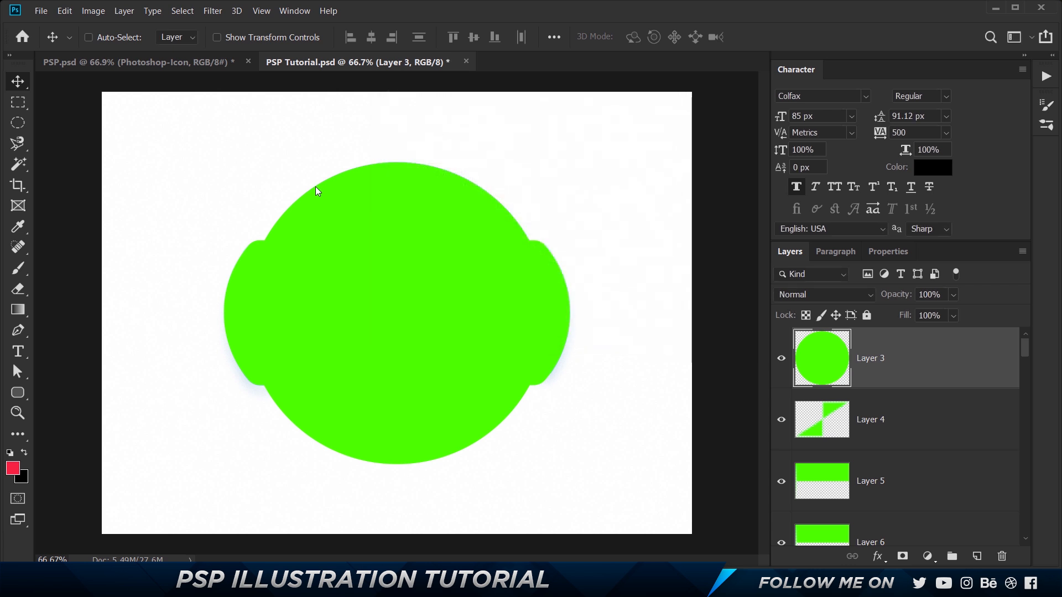
# Add a new layer directly above Layer 1 and fill it with the white sampled from the image background
pyautogui.scroll(-10, 959, 459)
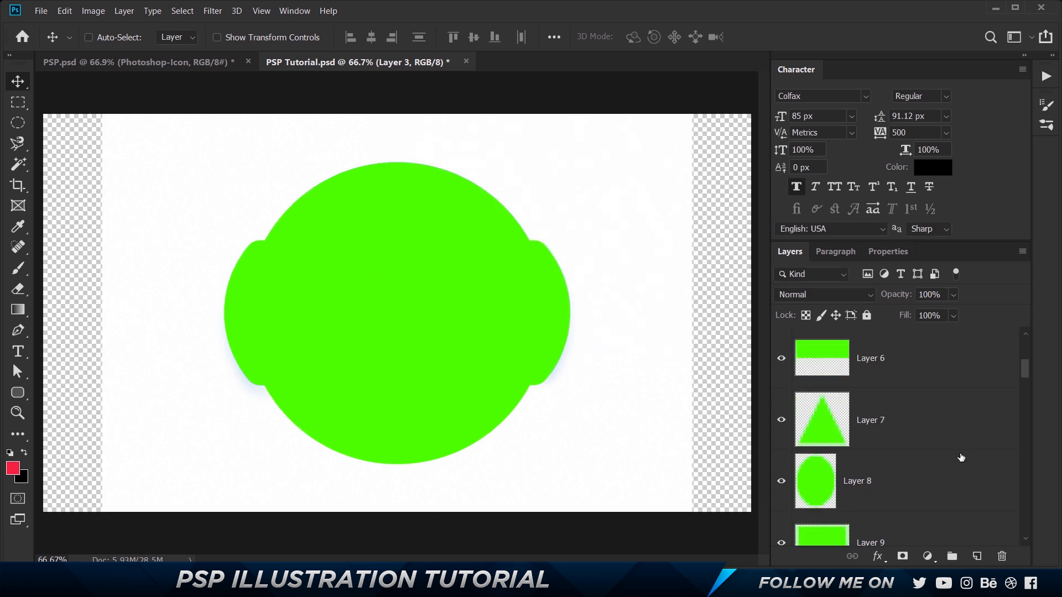
pyautogui.scroll(-10, 959, 461)
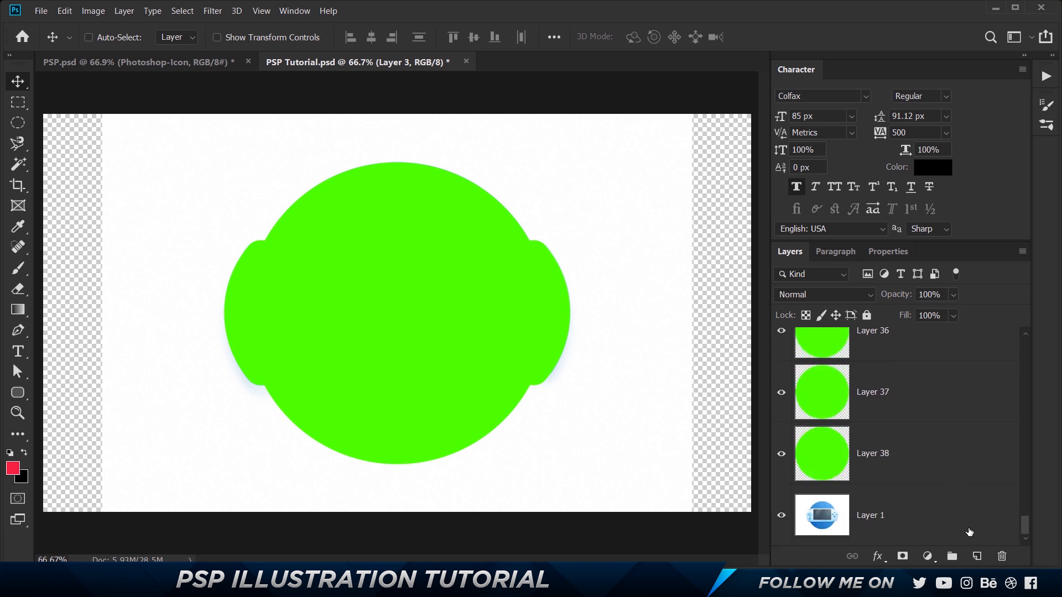
pyautogui.click(947, 518)
pyautogui.click(984, 560)
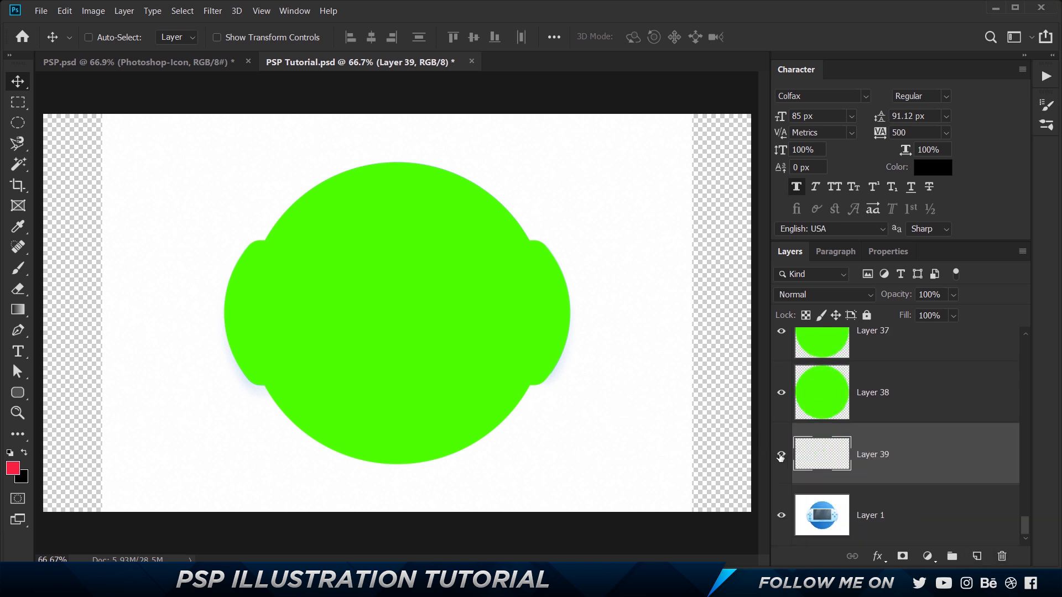
pyautogui.press('i')
pyautogui.click(644, 427)
pyautogui.hotkey('alt', 'BackSpace')
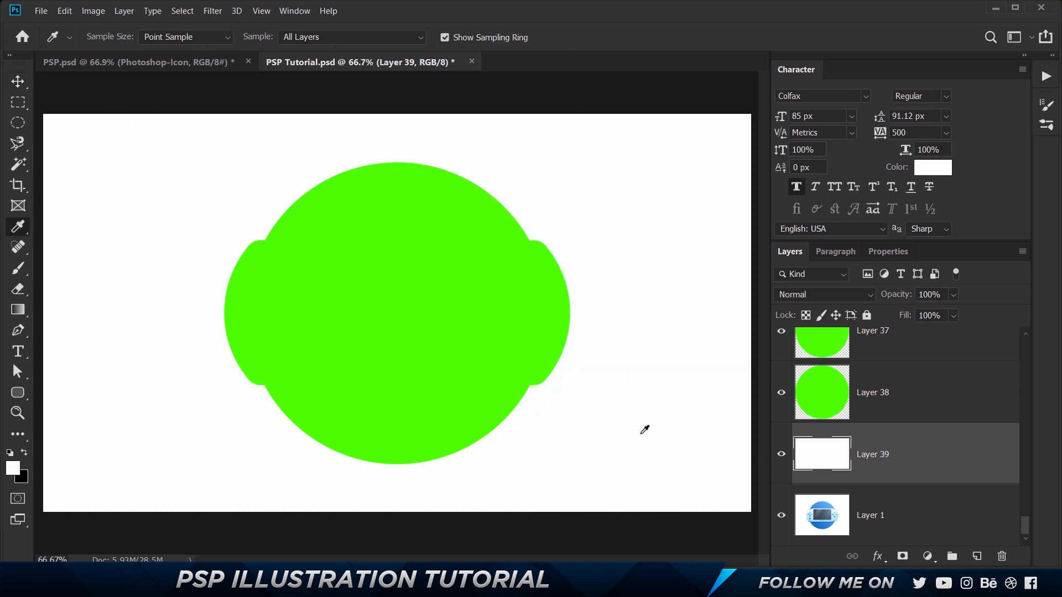
# Hide the reference image on Layer 1
pyautogui.press('v')
pyautogui.click(913, 514)
pyautogui.click(782, 515)
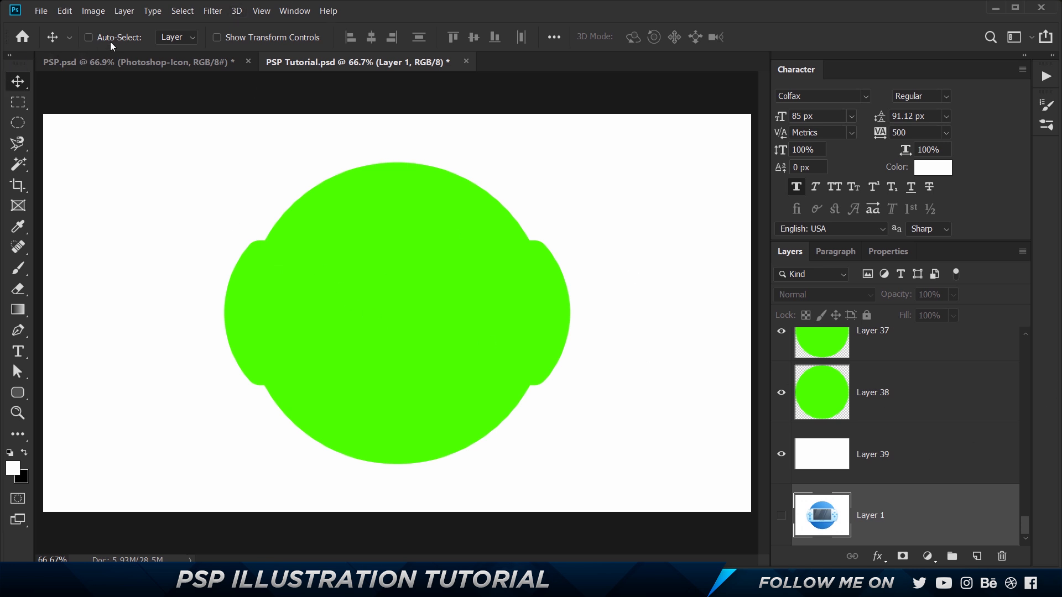
# Switch to the finished PSP.psd document and expand Group 6 to examine its layers
pyautogui.click(111, 60)
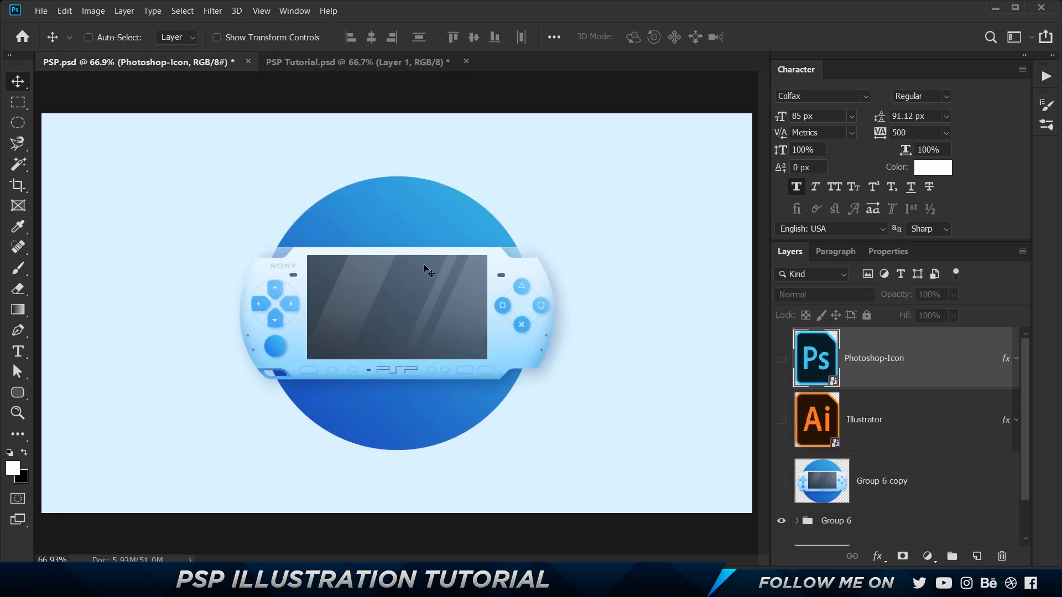
pyautogui.scroll(3, 397, 291)
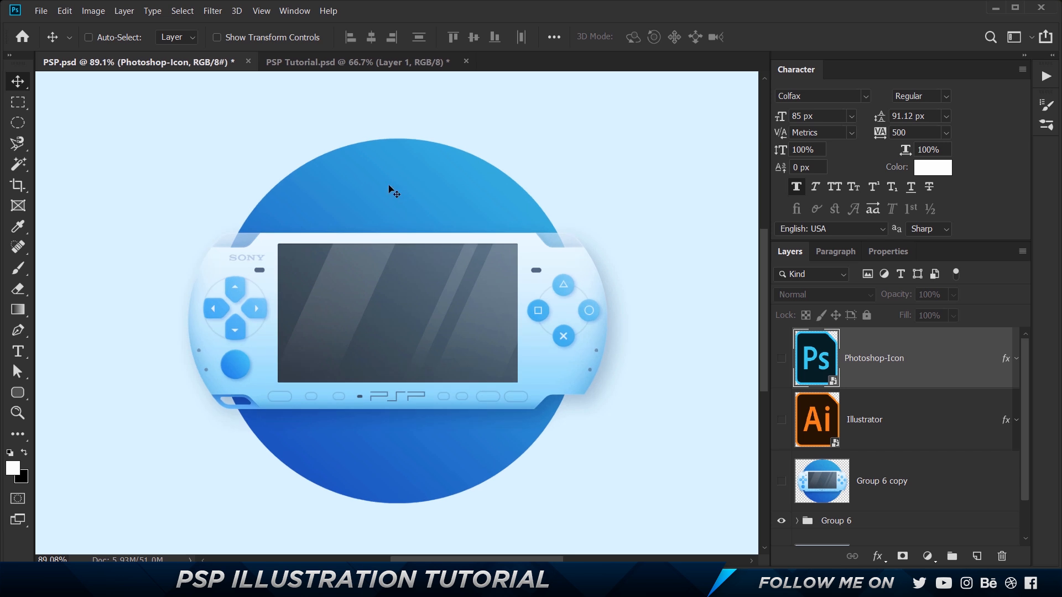
pyautogui.scroll(-1, 960, 523)
pyautogui.scroll(-5, 748, 474)
pyautogui.click(797, 475)
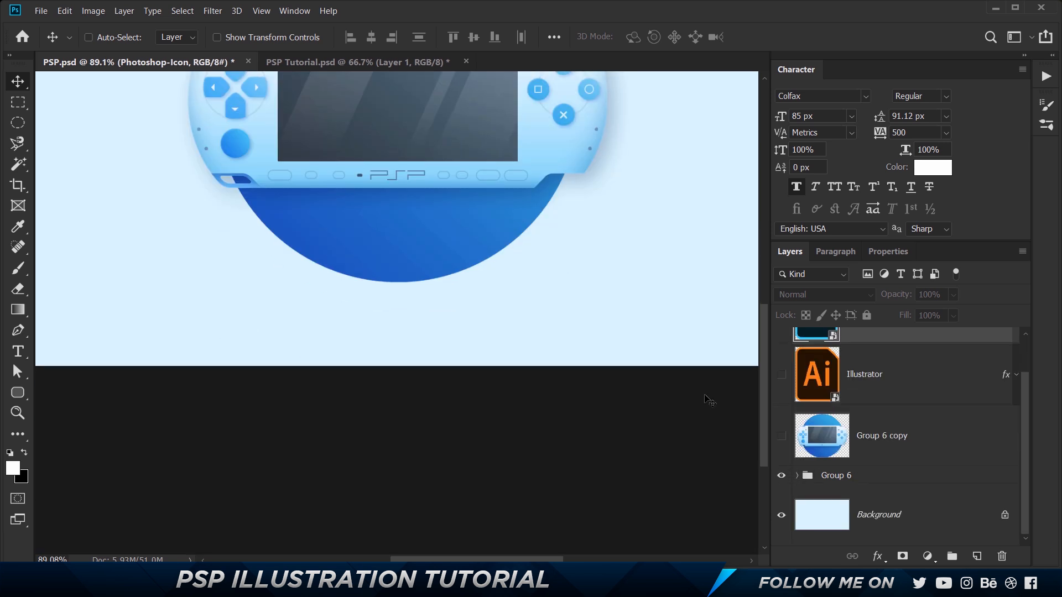
pyautogui.scroll(1, 487, 258)
pyautogui.scroll(3, 486, 257)
pyautogui.scroll(-2, 990, 482)
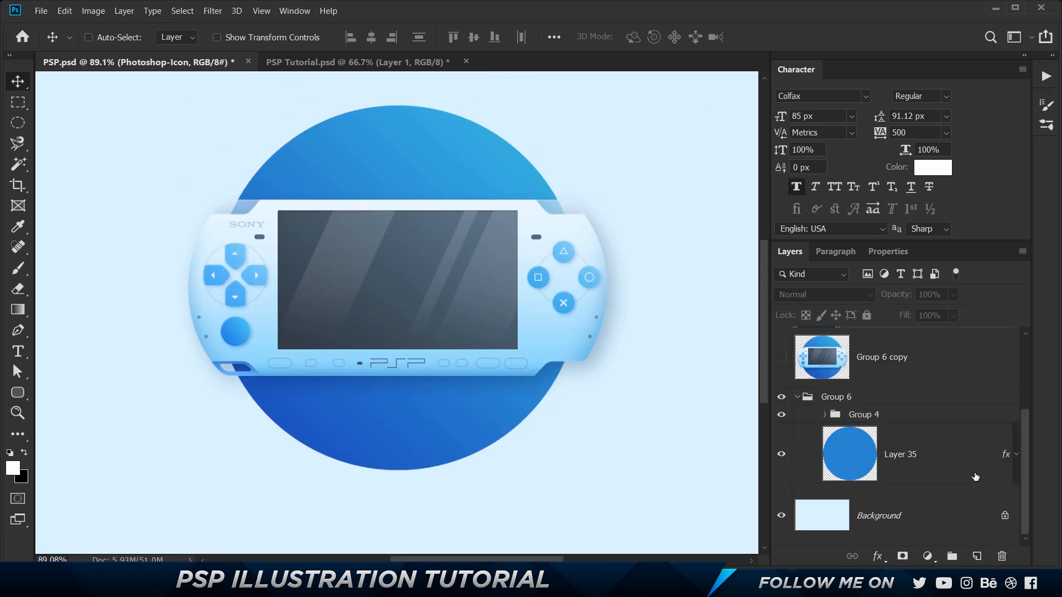
# Examine the Gradient Overlay settings in the layer style of the blue circle on Layer 35
pyautogui.click(993, 444)
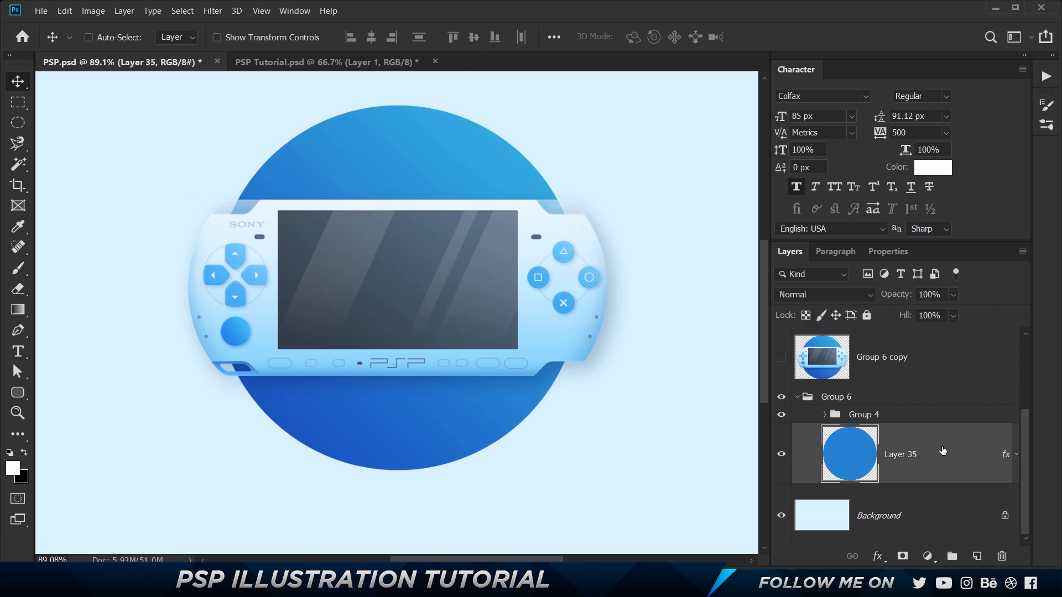
pyautogui.click(1015, 452)
pyautogui.click(1016, 452)
pyautogui.doubleClick(953, 444)
pyautogui.click(531, 206)
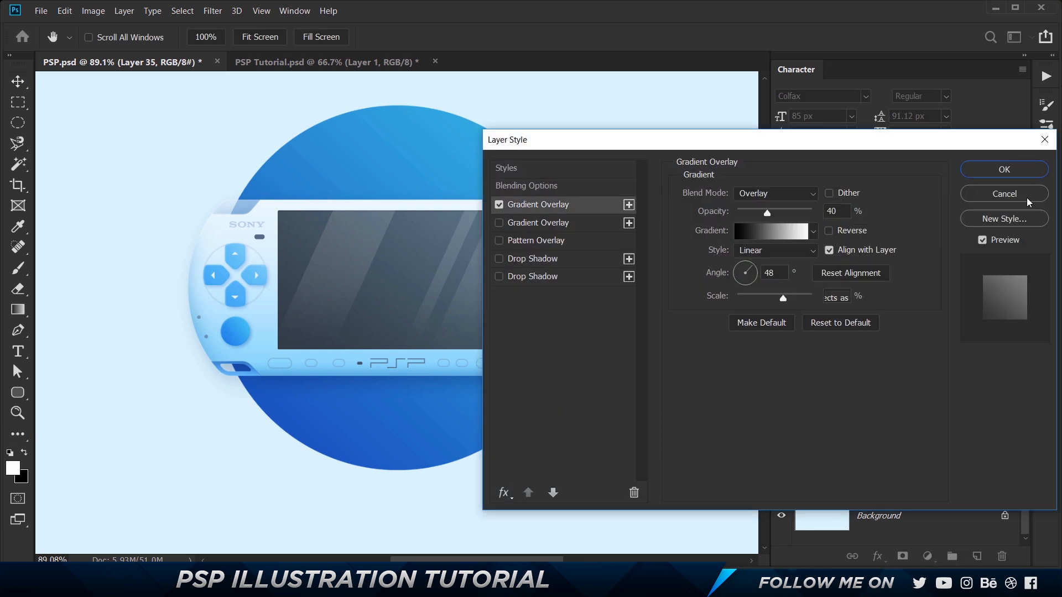
pyautogui.click(1029, 167)
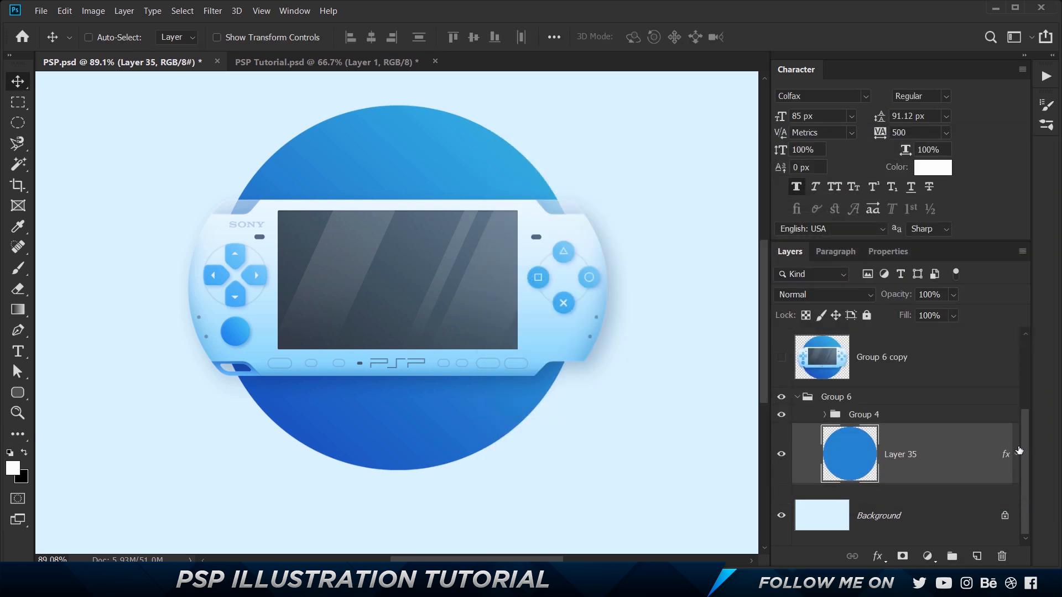
# Hide Layer 35's effects, sample the circle's plain blue with the Eyedropper and copy its hex code 2580d1
pyautogui.click(1017, 452)
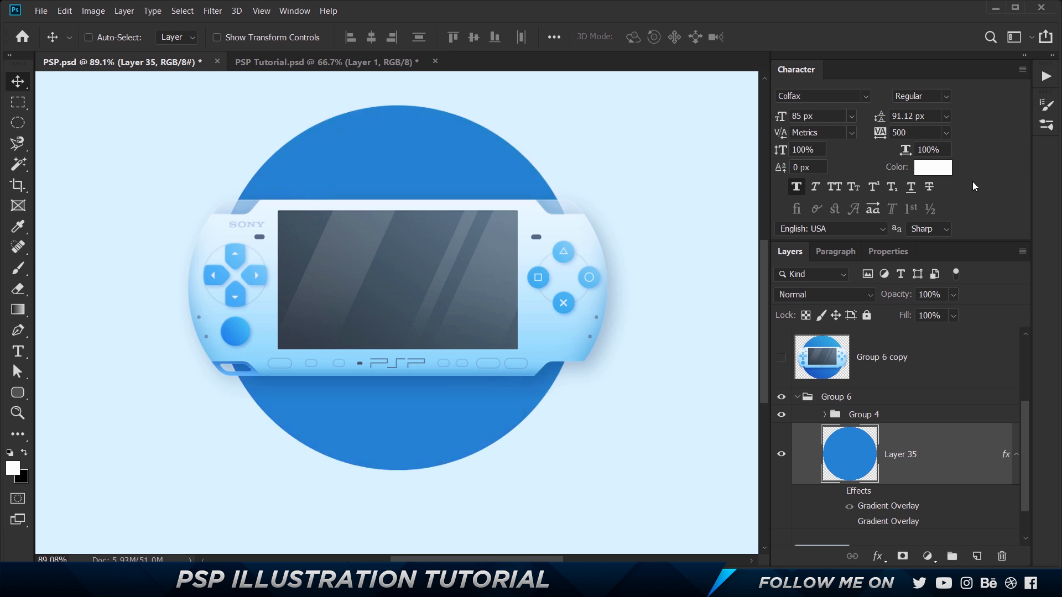
pyautogui.press('i')
pyautogui.click(374, 194)
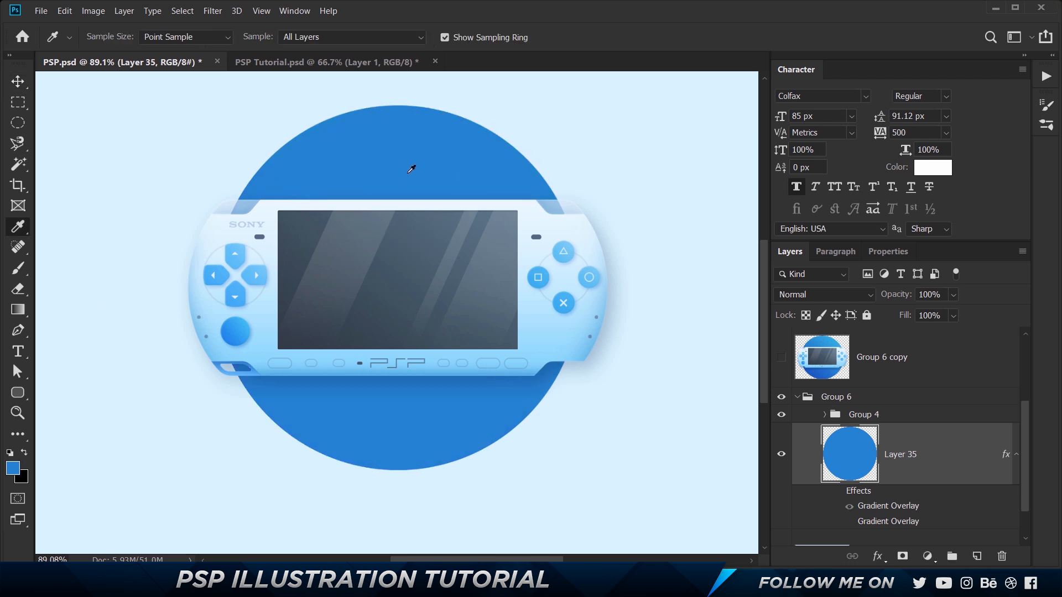
pyautogui.click(939, 168)
pyautogui.hotkey('ctrl', 'c')
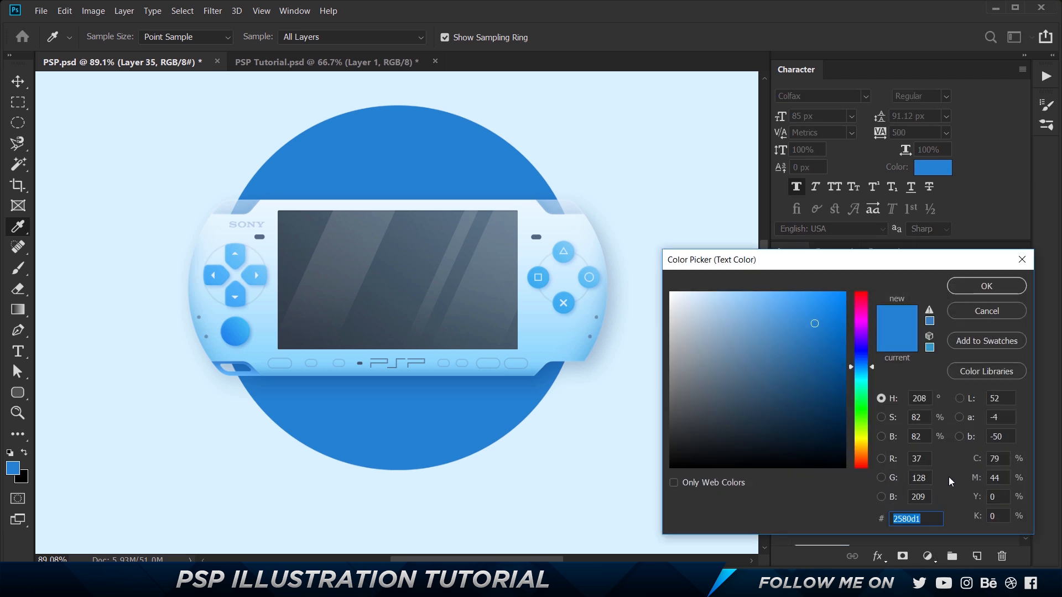
pyautogui.click(987, 286)
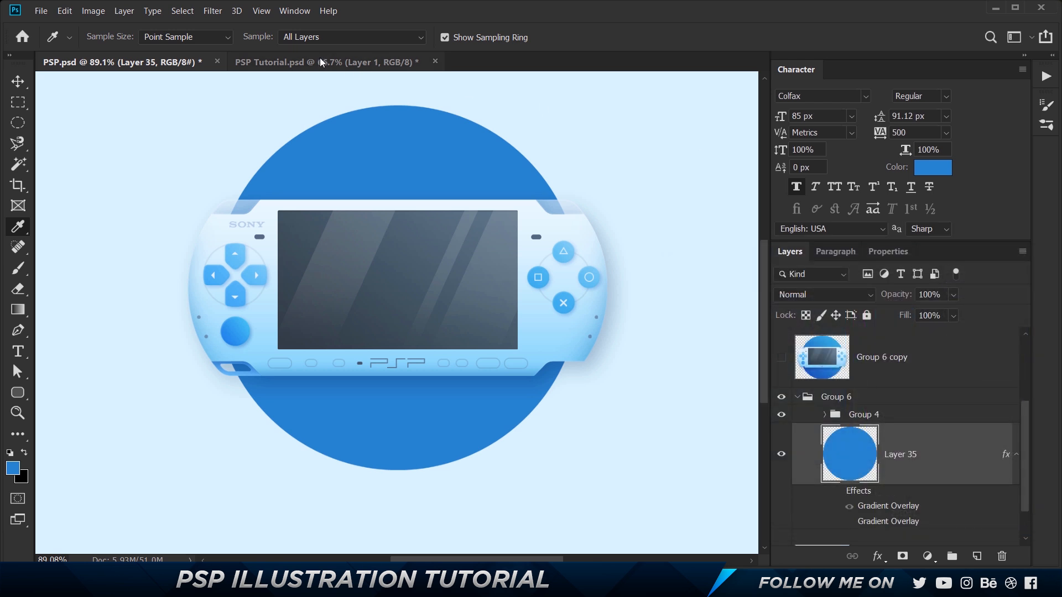
# Switch to the PSP Tutorial.psd document and auto-select the large green circle's layer with the Move tool
pyautogui.click(318, 76)
pyautogui.click(316, 66)
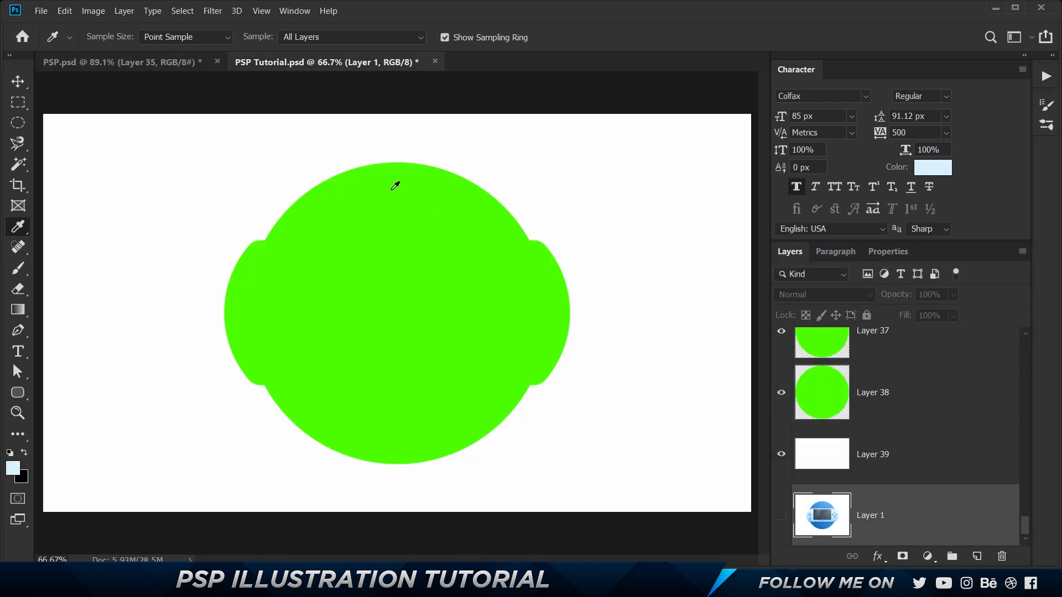
pyautogui.scroll(5, 888, 376)
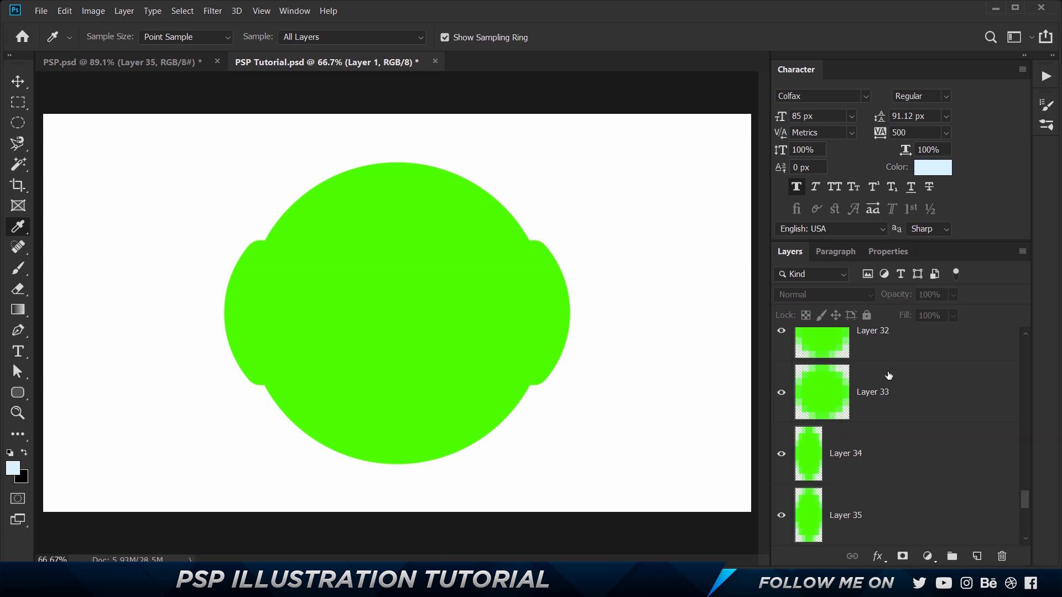
pyautogui.scroll(3, 884, 376)
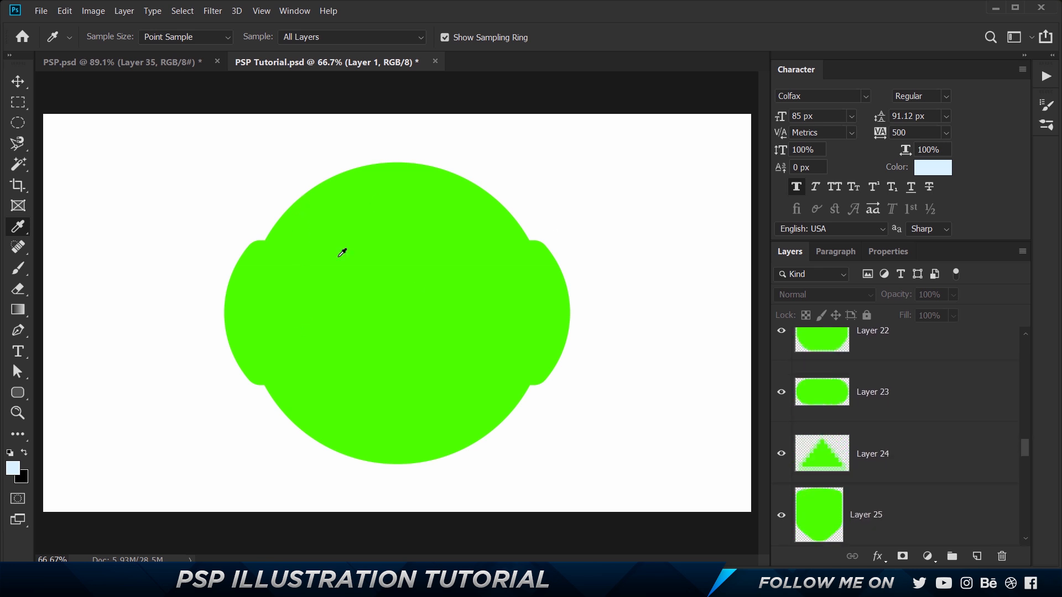
pyautogui.click(18, 83)
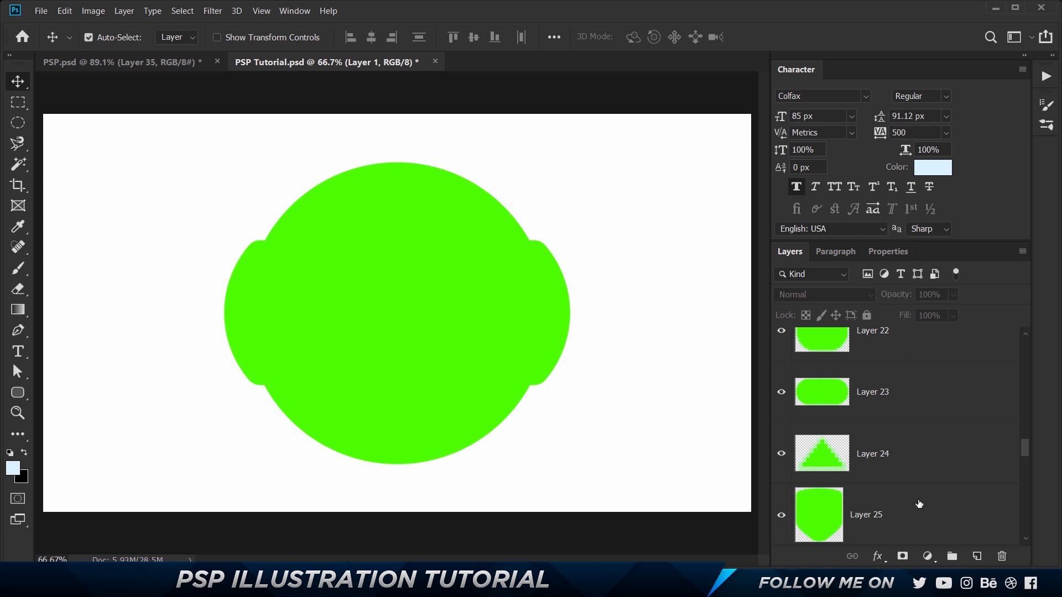
pyautogui.click(357, 176)
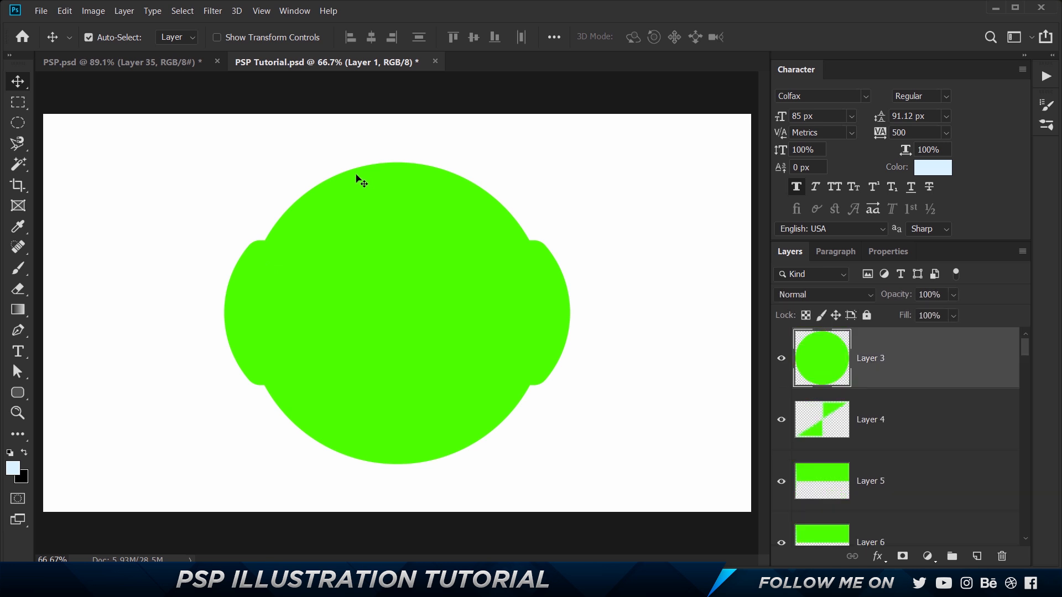
# Add a Color Overlay to the large circle on Layer 3 using the copied colour 2580d1
pyautogui.doubleClick(916, 350)
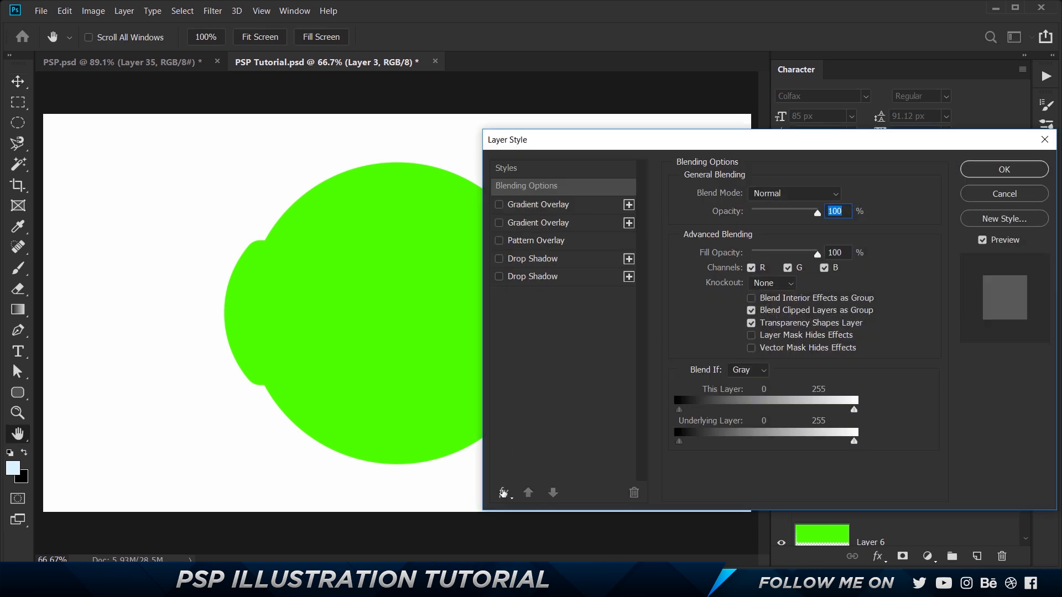
pyautogui.click(503, 492)
pyautogui.click(530, 401)
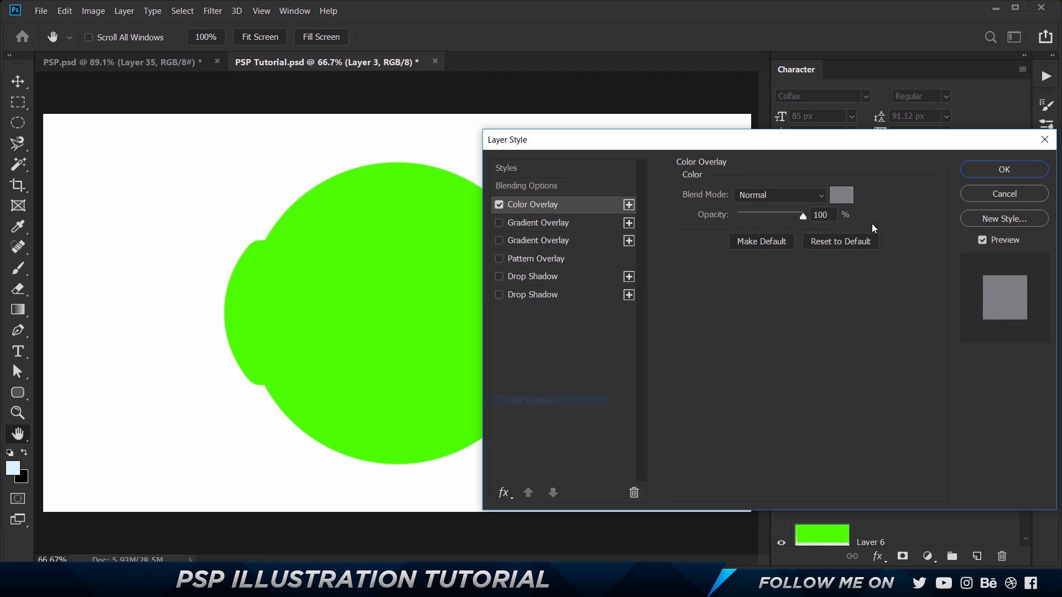
pyautogui.click(841, 195)
pyautogui.hotkey('ctrl', 'v')
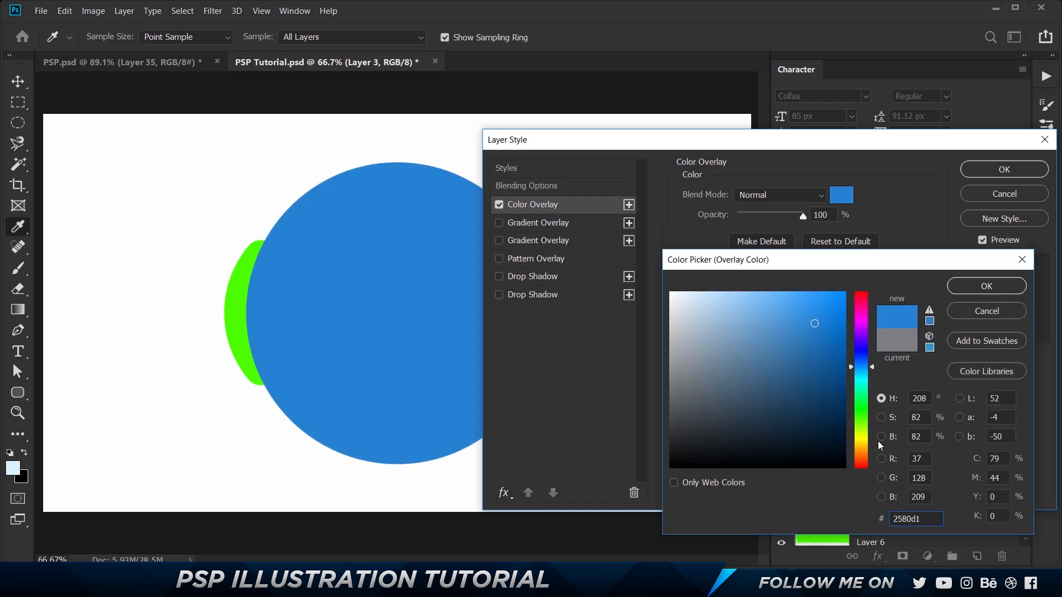
pyautogui.press('Return')
pyautogui.press('Return')
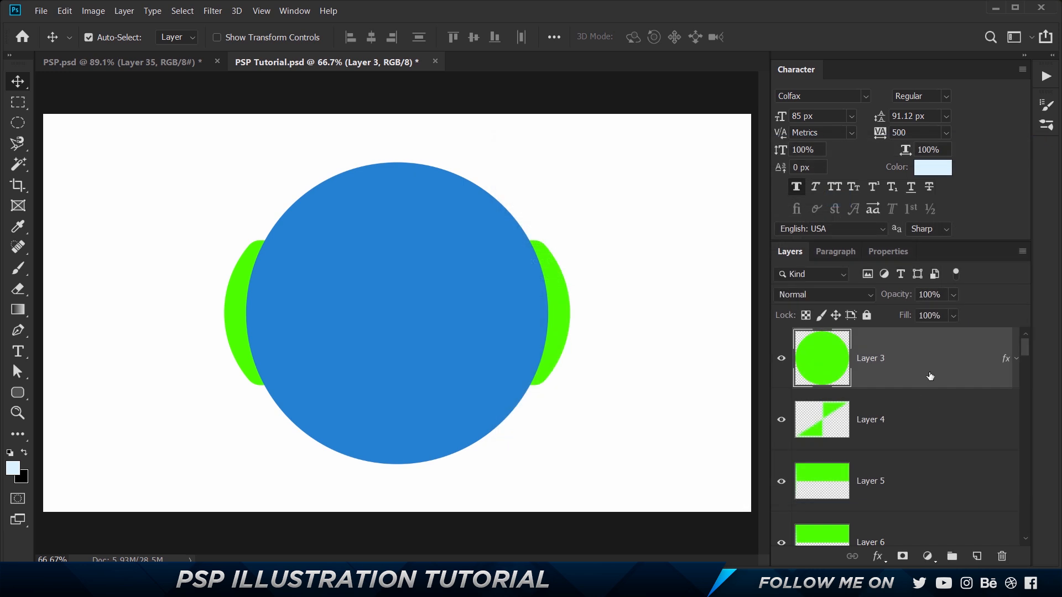
# Rasterize Layer 3's layer style so the blue becomes part of the circle, keeping the circle in its original position
pyautogui.rightClick(932, 341)
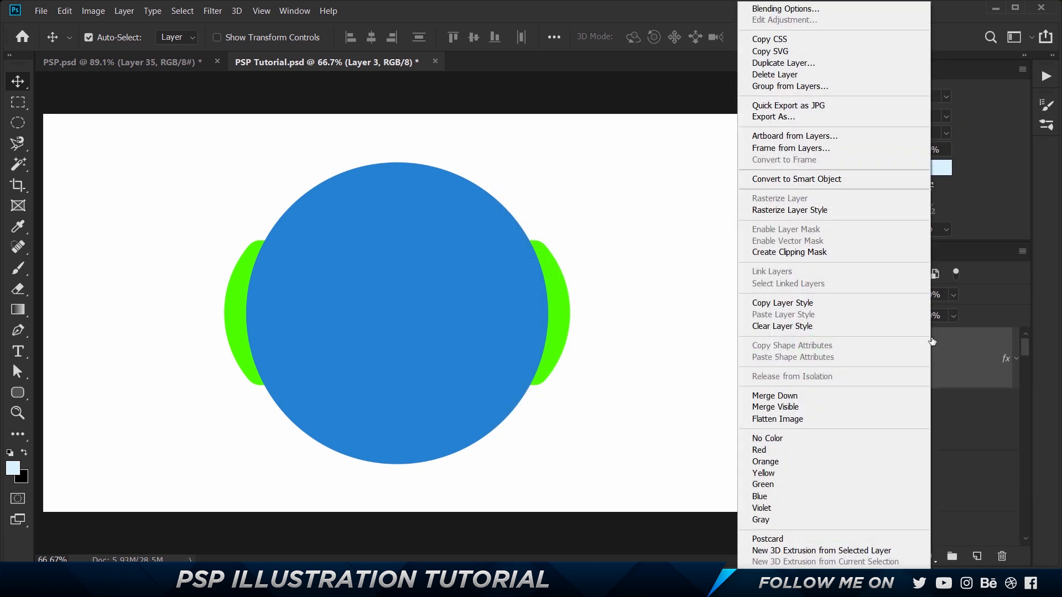
pyautogui.click(784, 214)
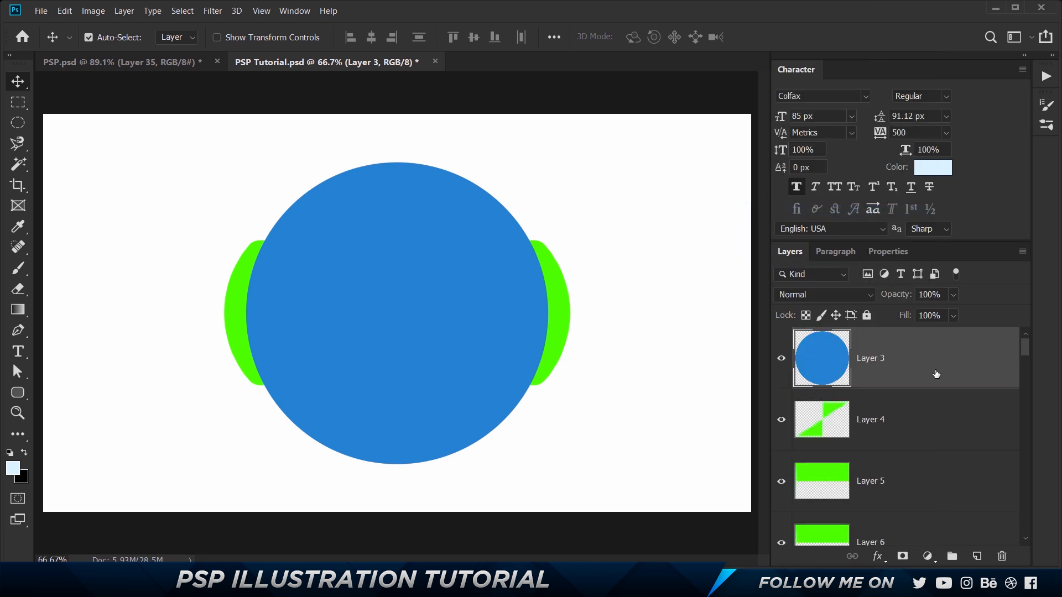
pyautogui.moveTo(507, 314); pyautogui.dragTo(557, 338)
pyautogui.hotkey('ctrl', 'z')
# Switch to PSP.psd, show Layer 35's effects again and copy its layer style
pyautogui.click(189, 63)
pyautogui.rightClick(951, 396)
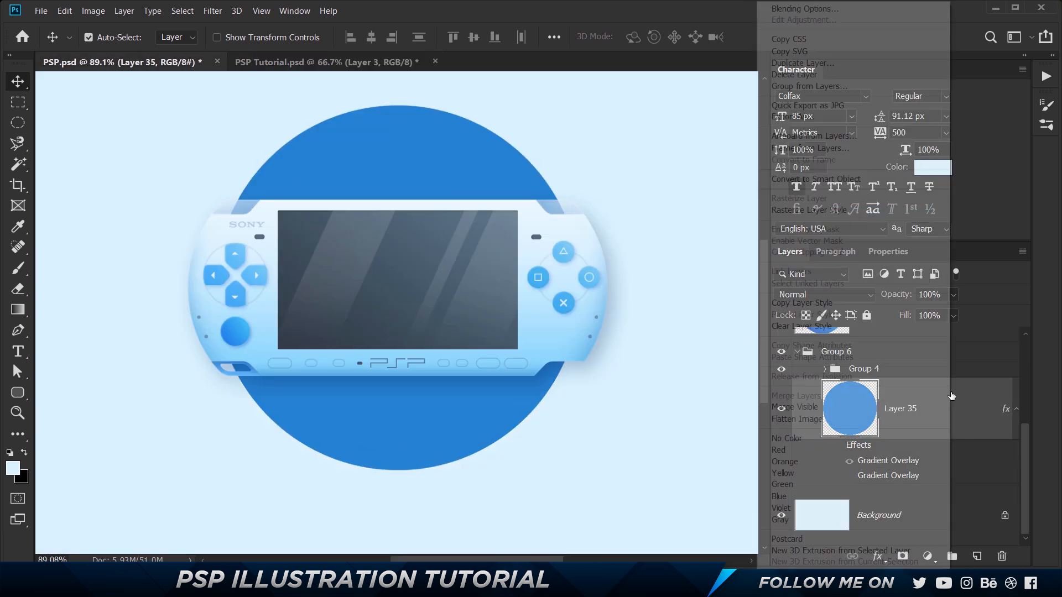
pyautogui.click(990, 413)
pyautogui.click(837, 446)
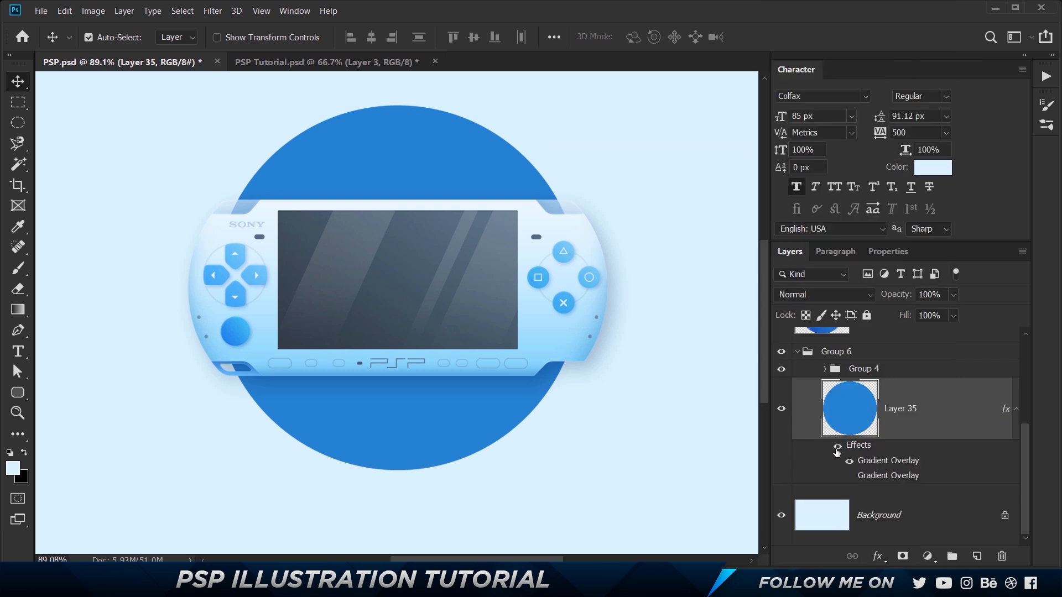
pyautogui.rightClick(948, 401)
pyautogui.click(790, 301)
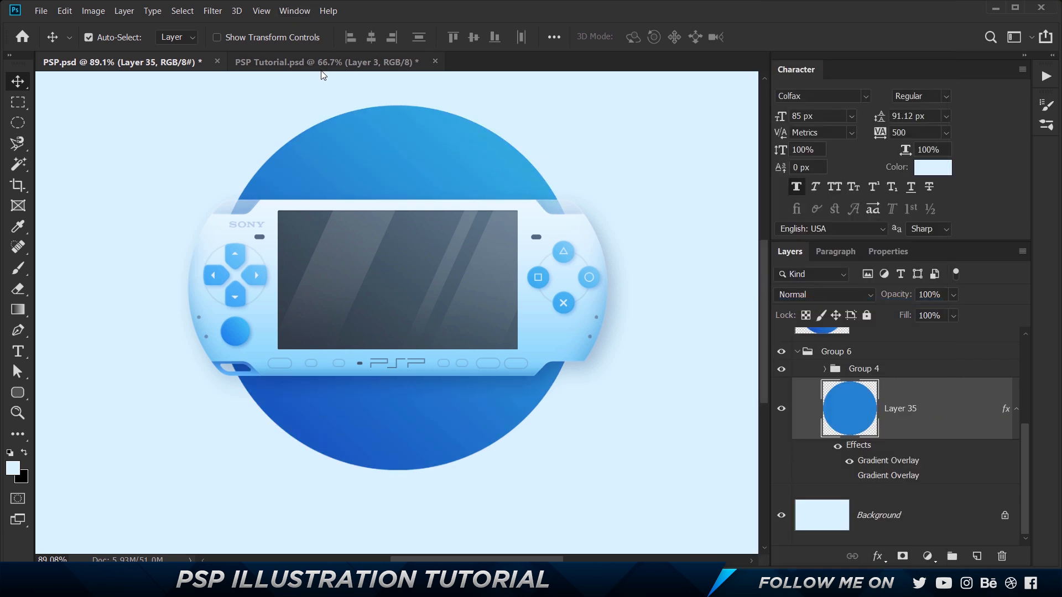
# Paste the copied layer style onto Layer 3, the blue circle in PSP Tutorial.psd
pyautogui.click(324, 62)
pyautogui.rightClick(932, 350)
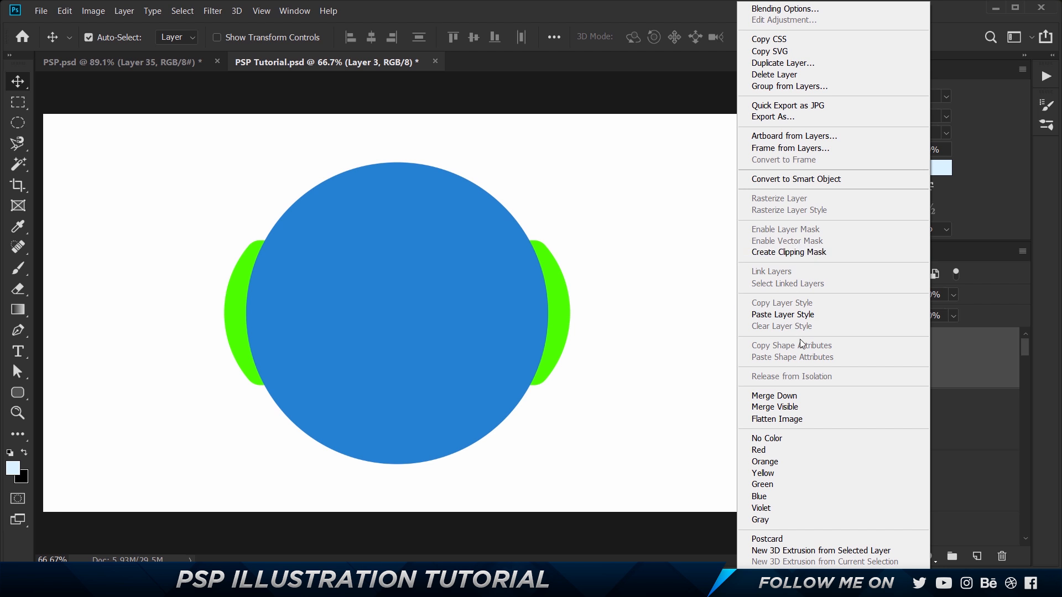
pyautogui.click(795, 315)
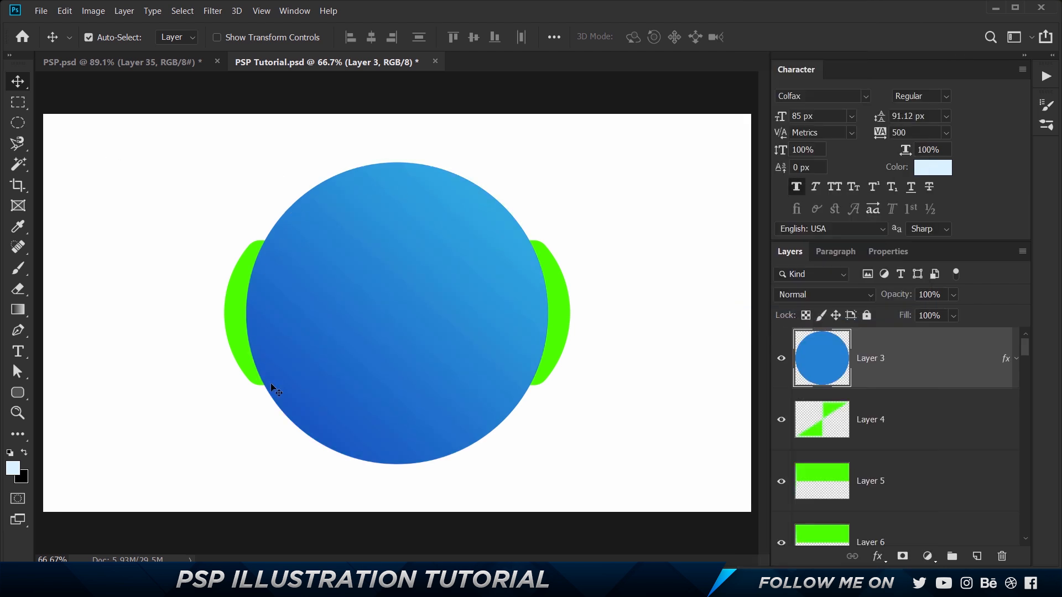
# Examine Layer 3's Gradient Overlay settings, including the opacity stops of its black-to-white gradient
pyautogui.doubleClick(908, 349)
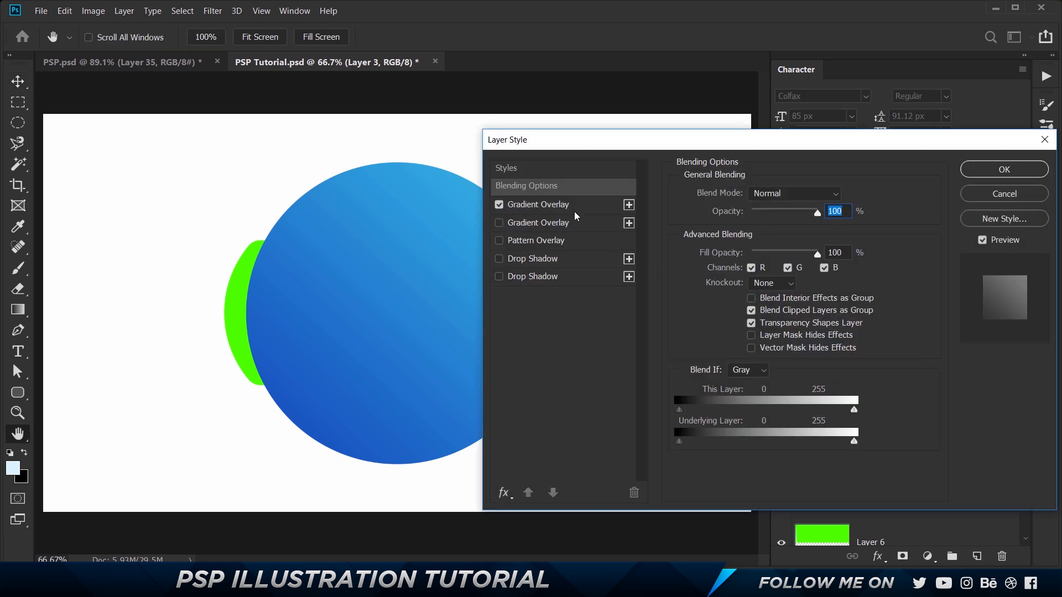
pyautogui.click(553, 204)
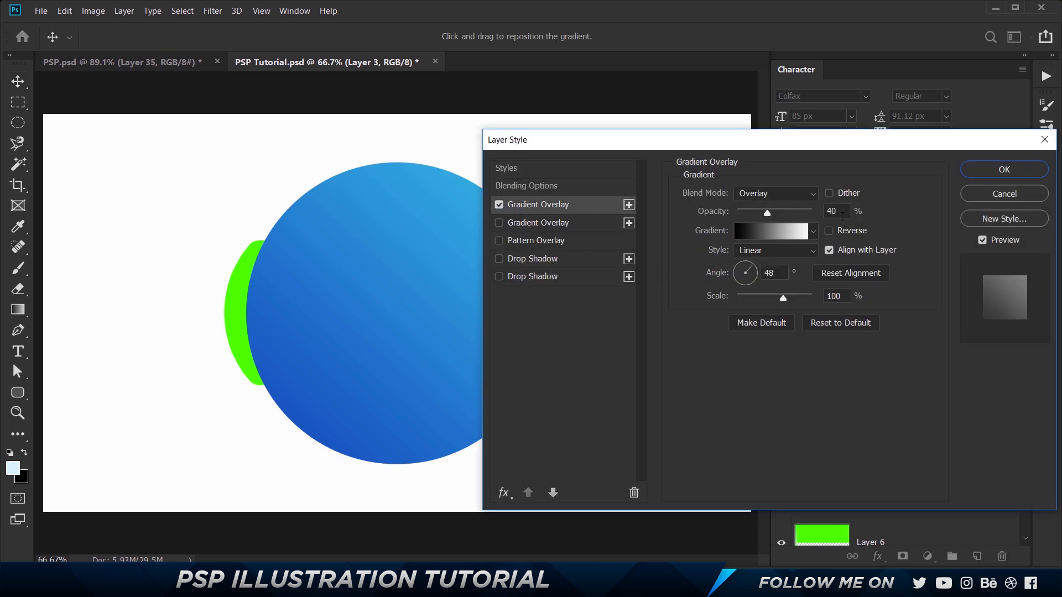
pyautogui.click(771, 233)
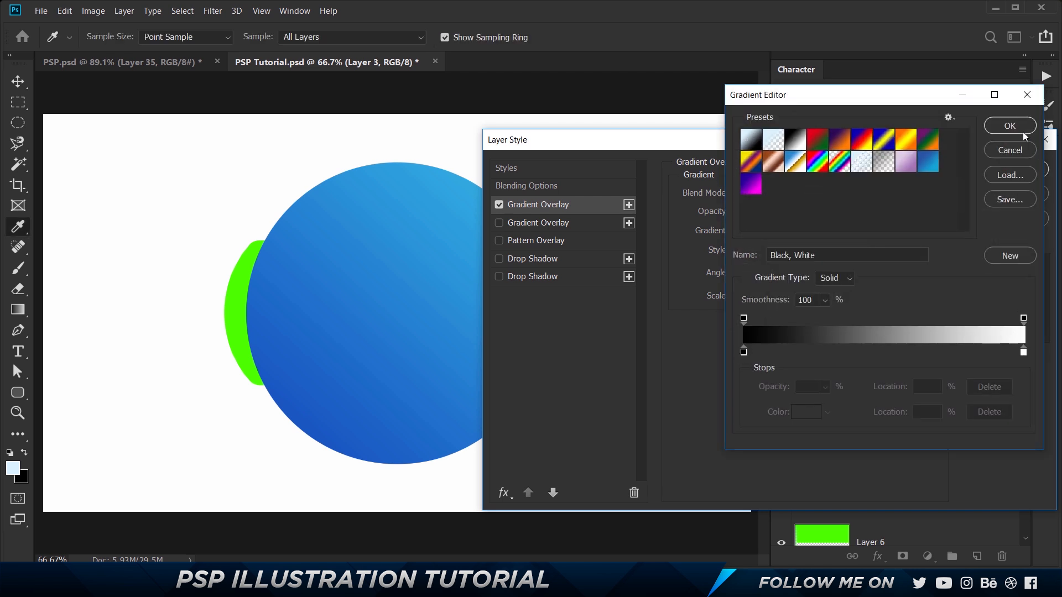
pyautogui.click(742, 320)
pyautogui.click(815, 382)
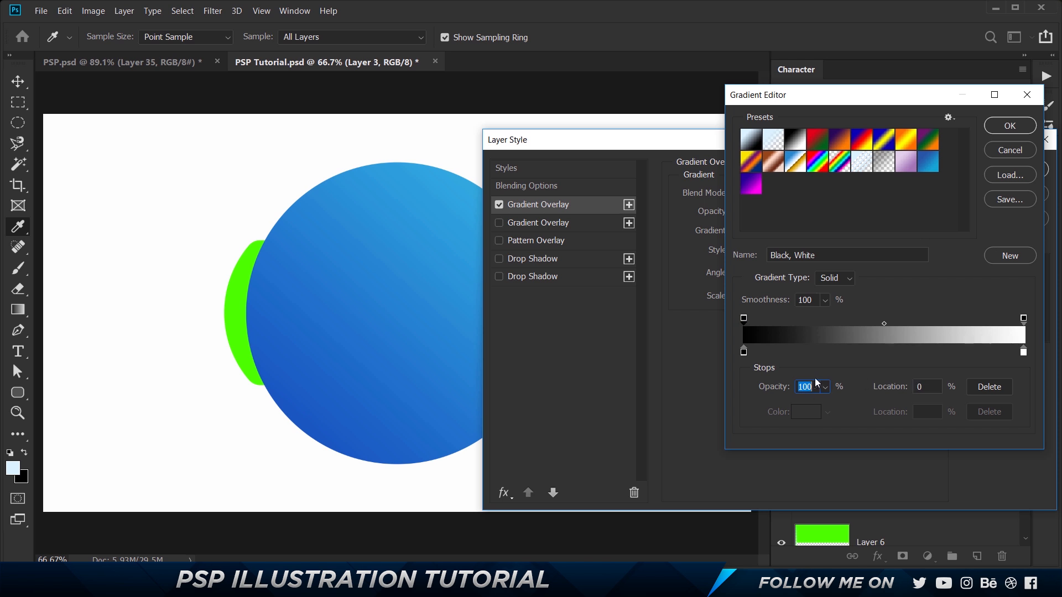
pyautogui.click(1024, 318)
pyautogui.click(1025, 128)
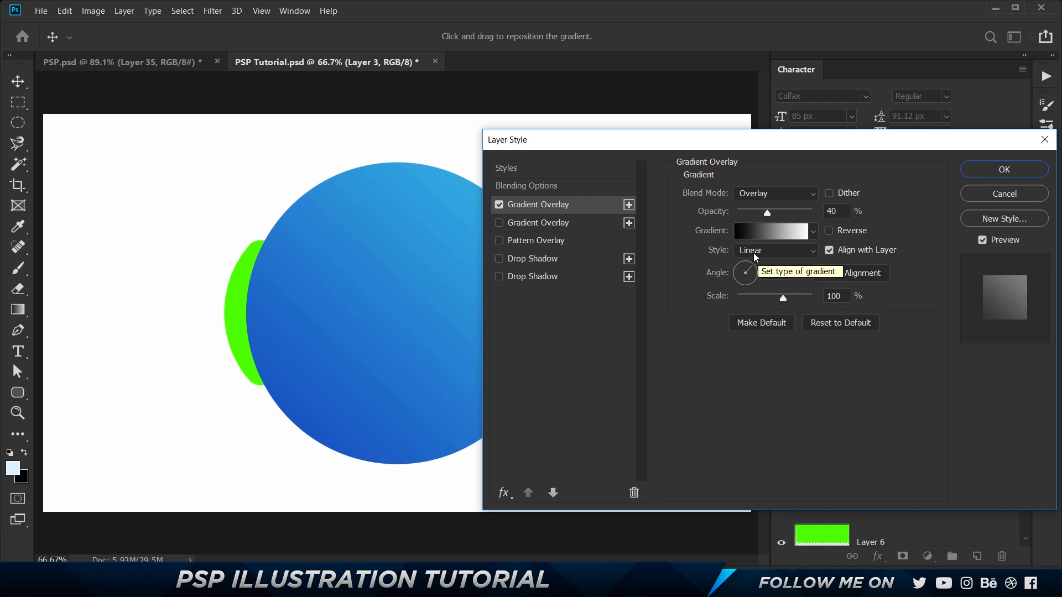
pyautogui.click(1010, 172)
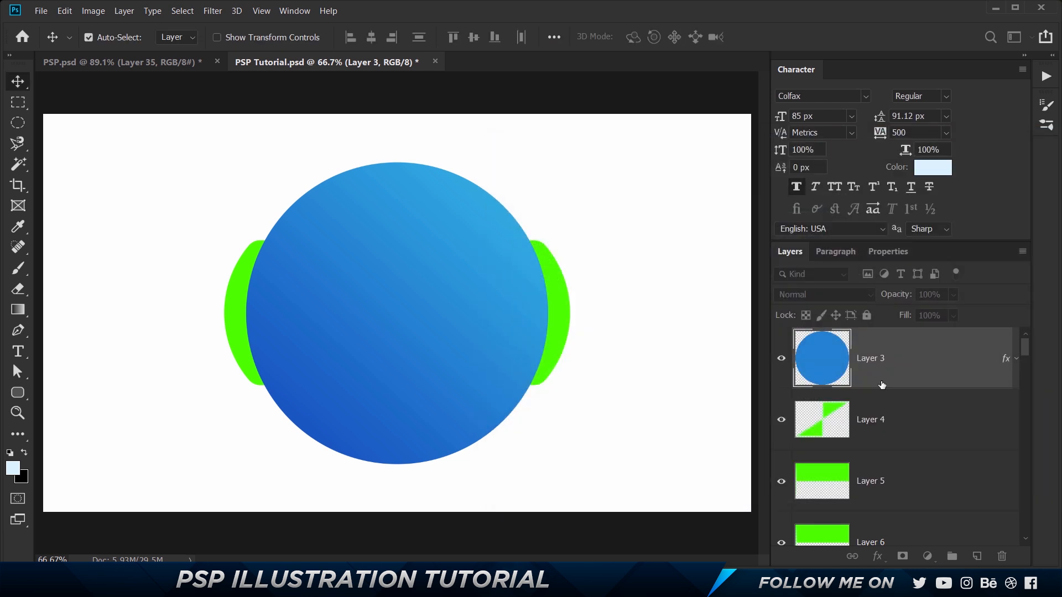
# Rename Layer 3 as Circle
pyautogui.doubleClick(874, 359)
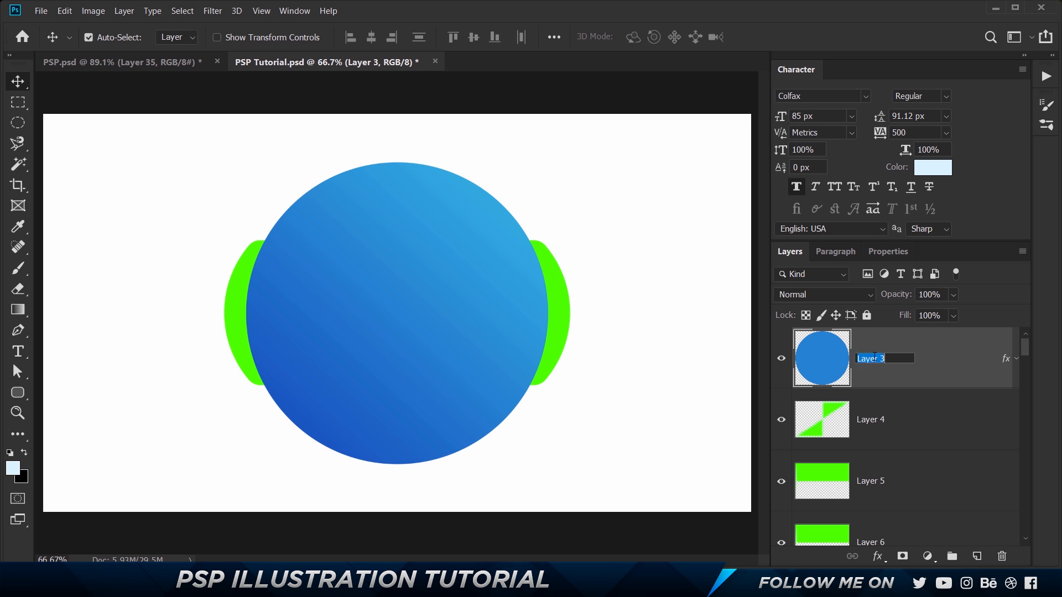
pyautogui.write('Ba')
pyautogui.press('Return')
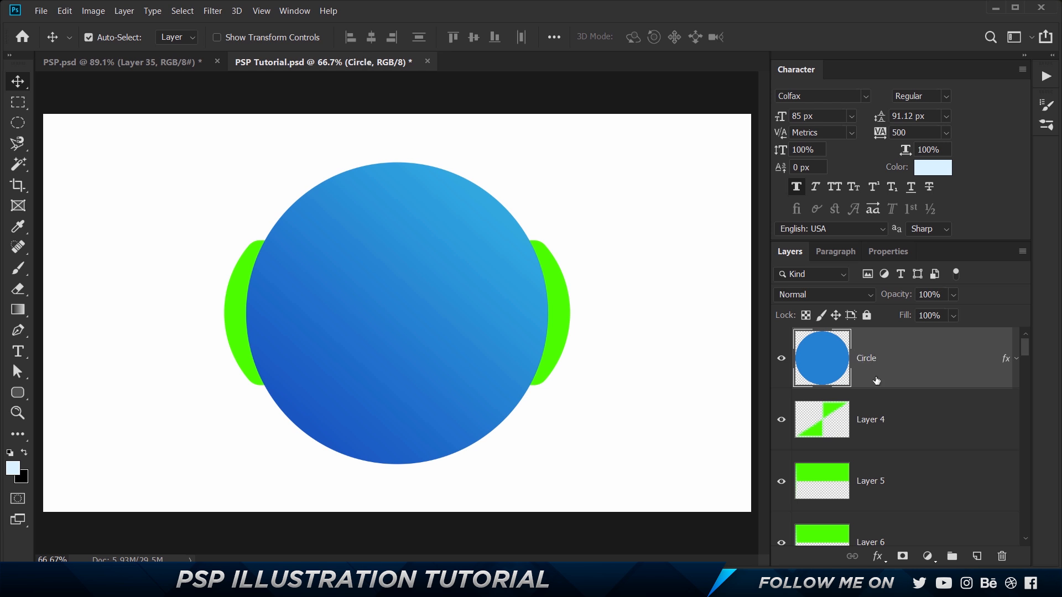
# Move the Circle layer down the layer stack to sit between Layer 38 and Layer 39
pyautogui.scroll(-2, 902, 431)
pyautogui.scroll(-20, 902, 432)
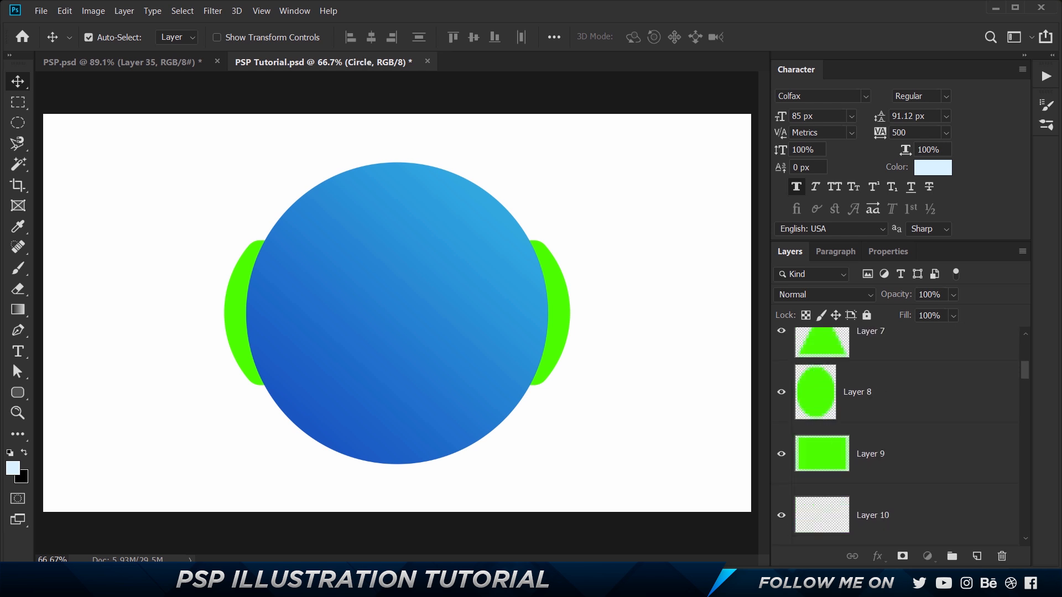
pyautogui.moveTo(926, 555); pyautogui.dragTo(927, 422)
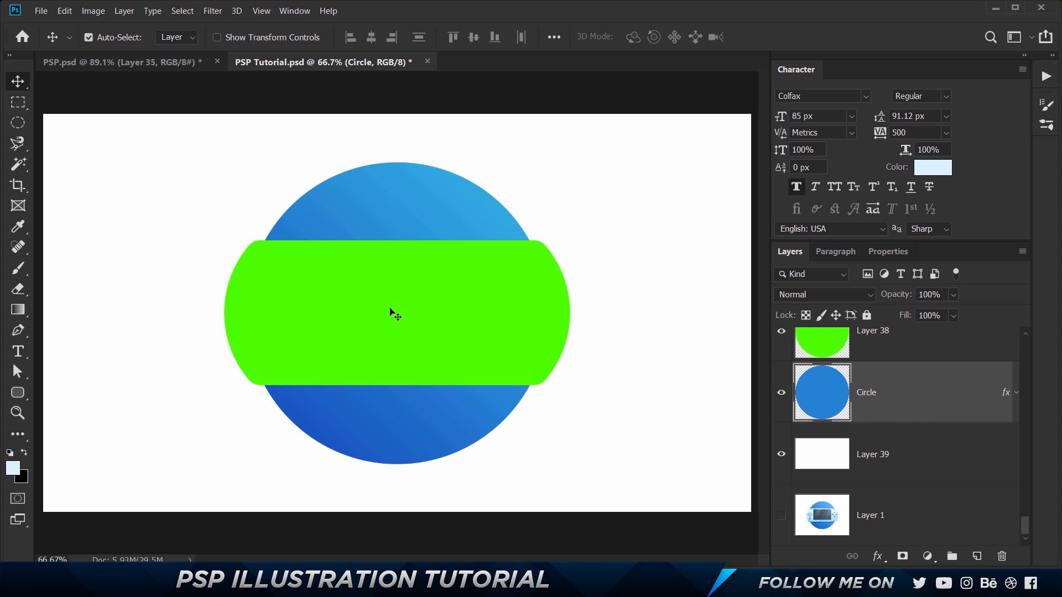
# Copy the SONY logo layer from PSP.psd into PSP Tutorial.psd and place it at the top of the layer stack
pyautogui.click(173, 63)
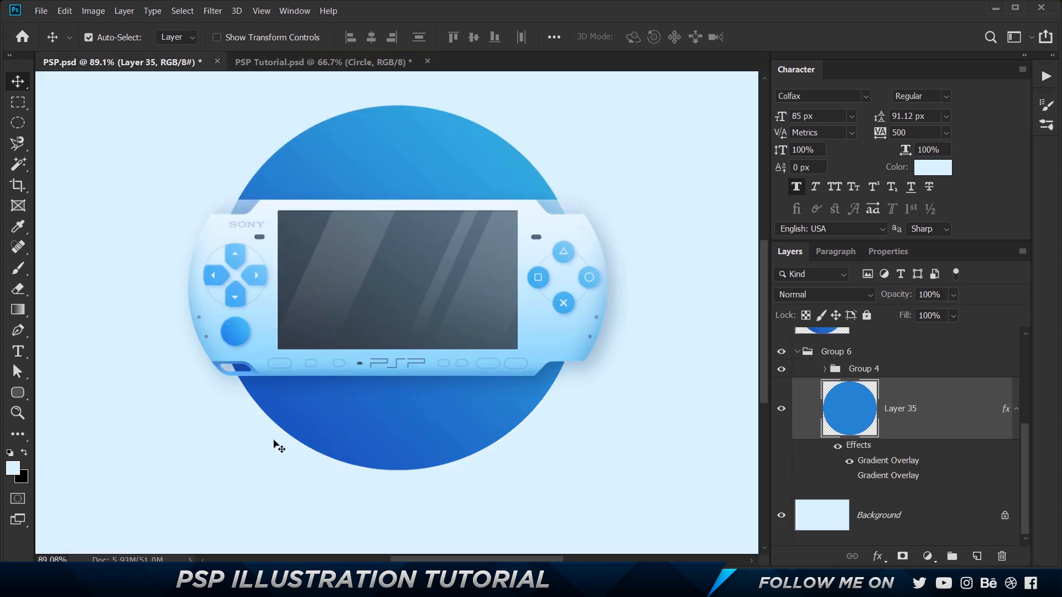
pyautogui.click(825, 368)
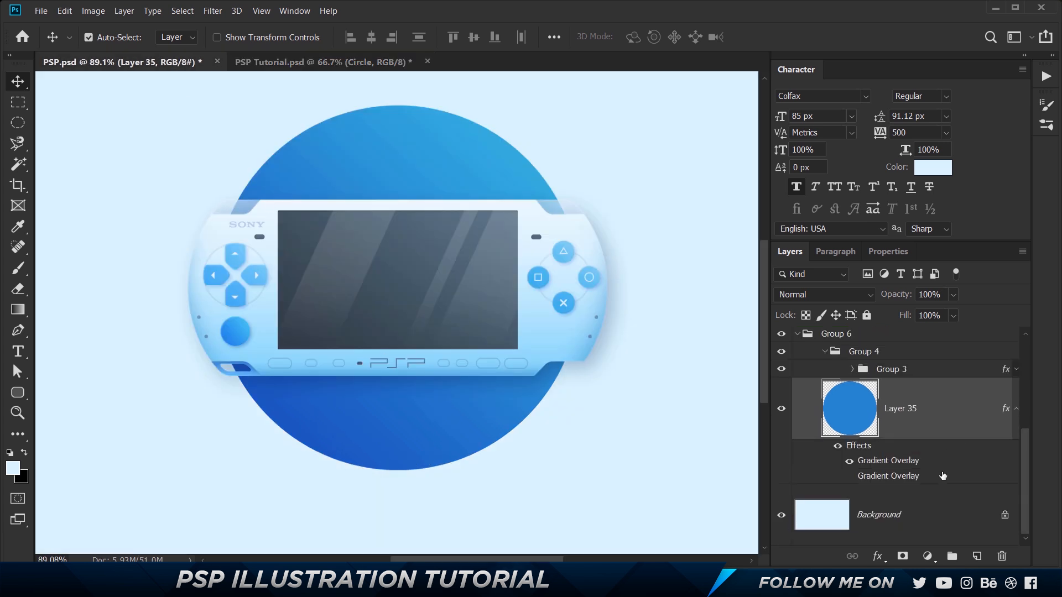
pyautogui.scroll(3, 222, 244)
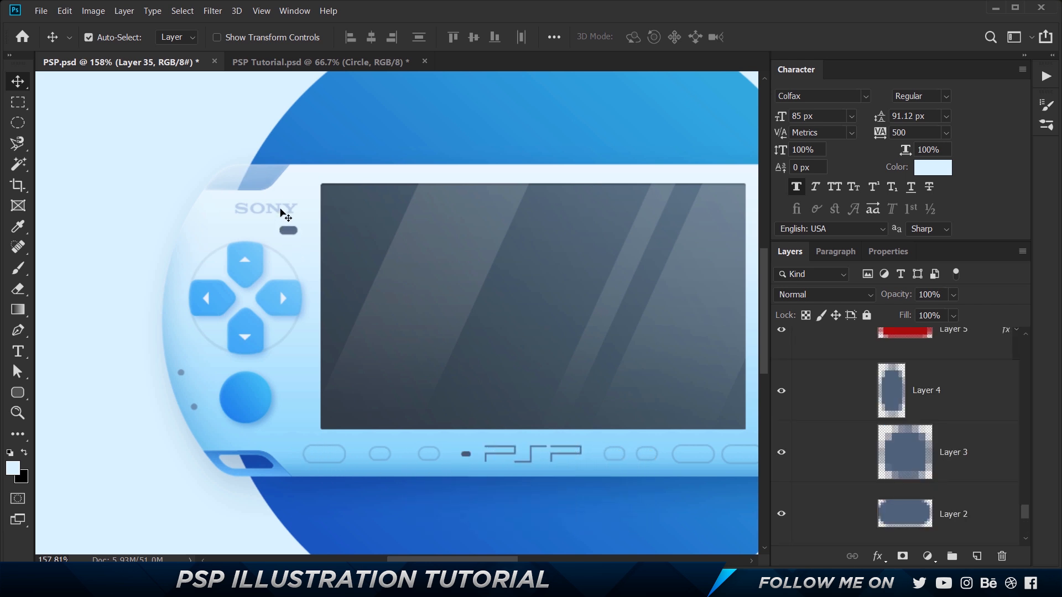
pyautogui.scroll(5, 919, 409)
pyautogui.scroll(10, 919, 409)
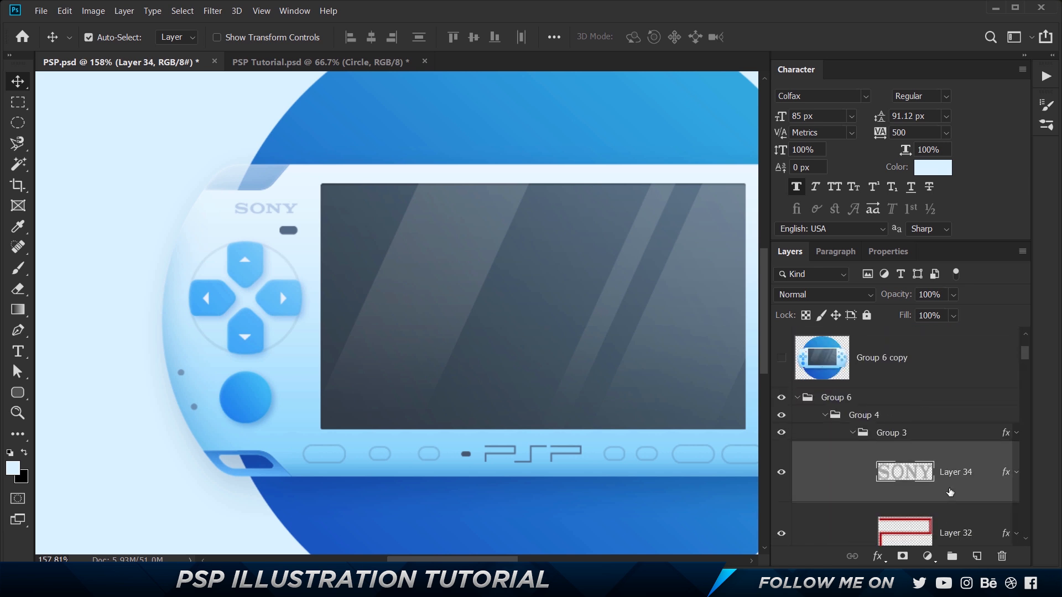
pyautogui.moveTo(330, 83); pyautogui.dragTo(265, 284)
pyautogui.moveTo(962, 530); pyautogui.dragTo(919, 328)
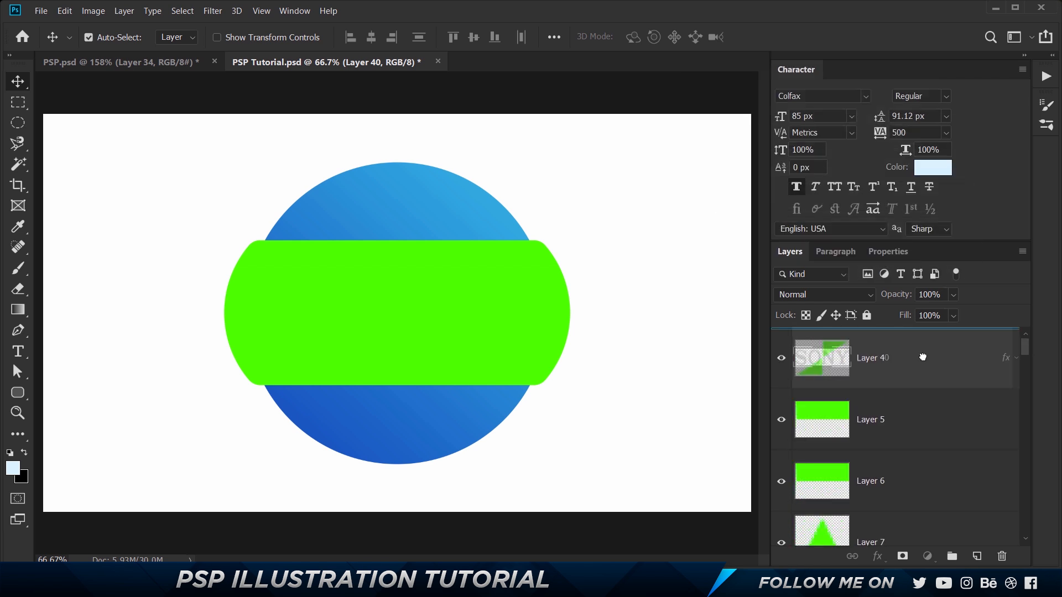
# Copy the layer style of the console body layer, Layer 35 copy in Group 5 of PSP.psd
pyautogui.click(171, 63)
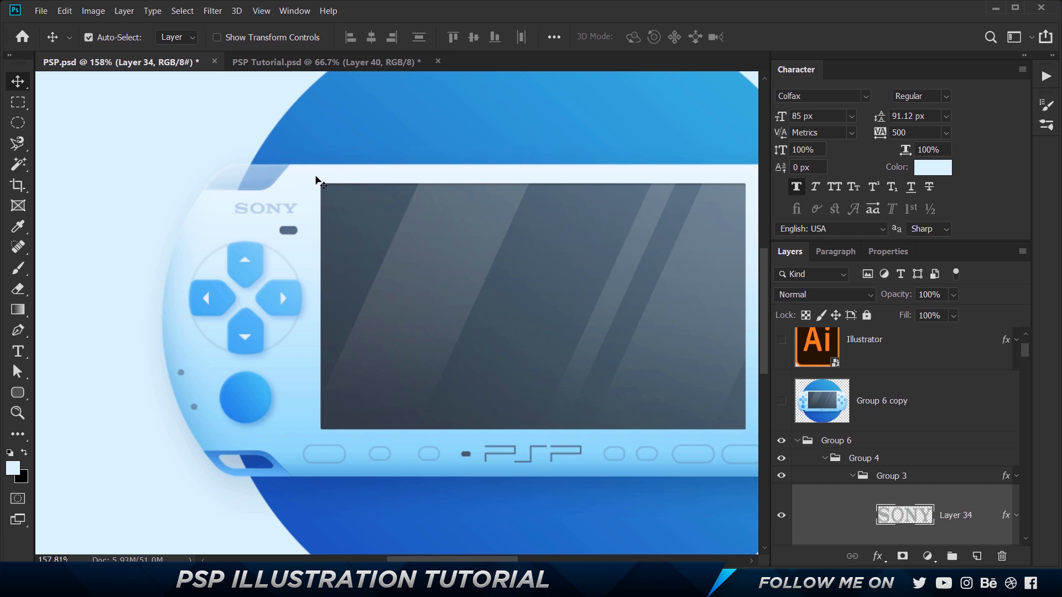
pyautogui.click(318, 179)
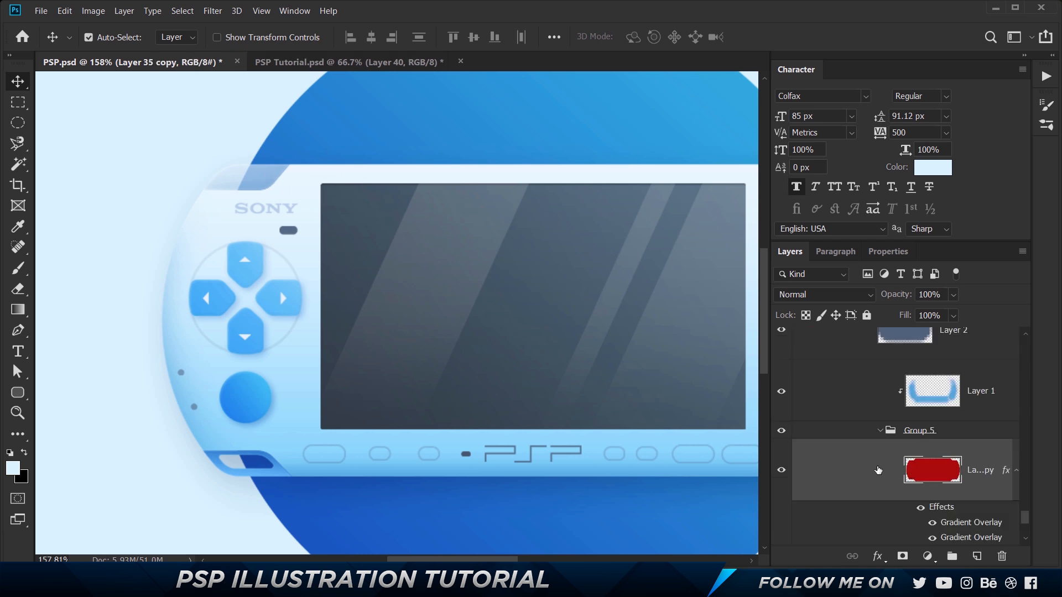
pyautogui.scroll(-2, 879, 470)
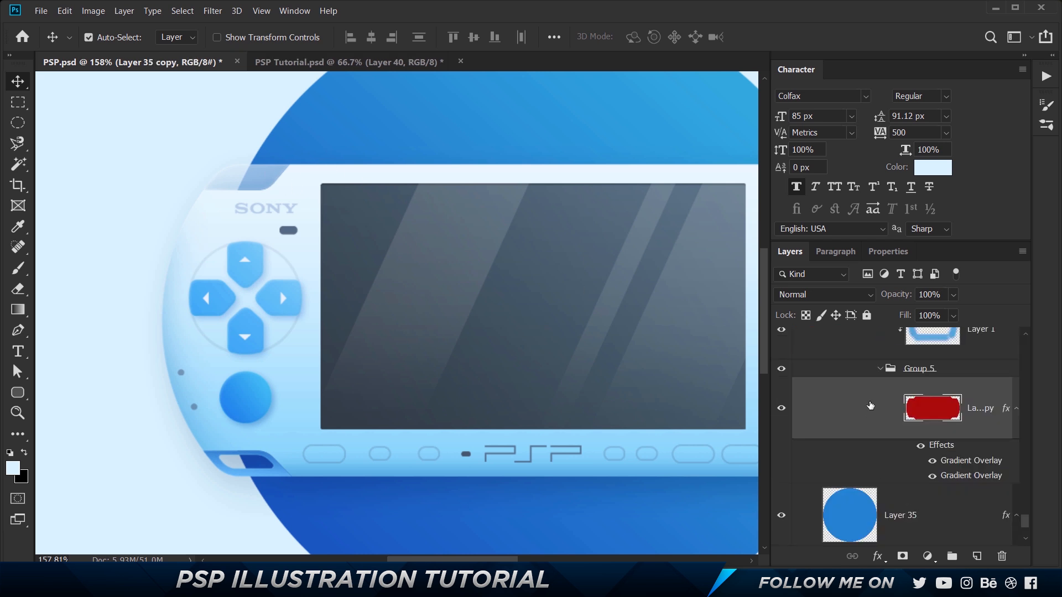
pyautogui.rightClick(870, 405)
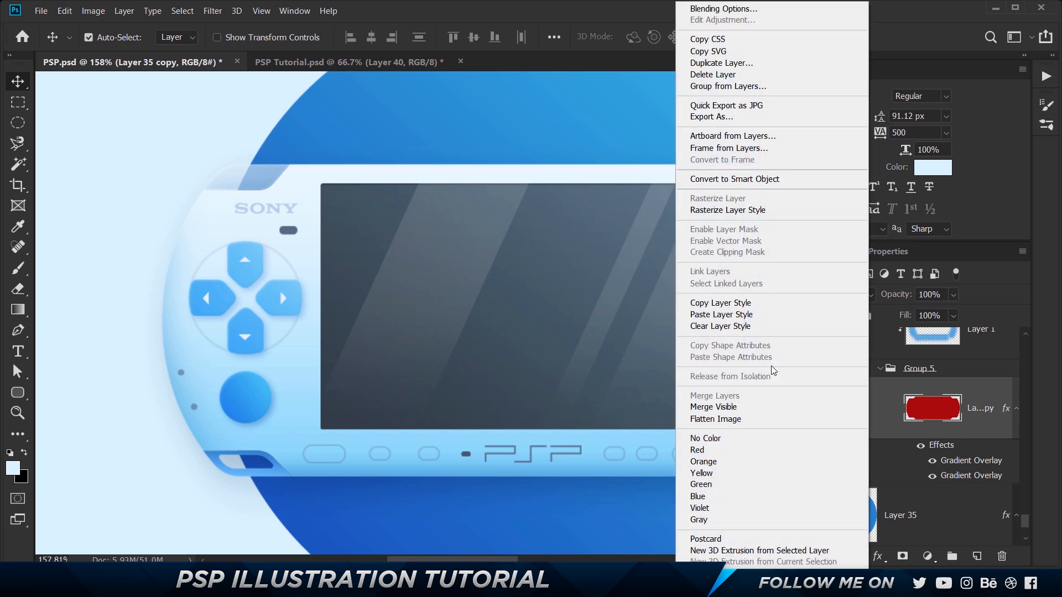
pyautogui.click(736, 302)
# Paste the copied layer style onto Layer 29, the console body shape in PSP Tutorial.psd
pyautogui.click(295, 61)
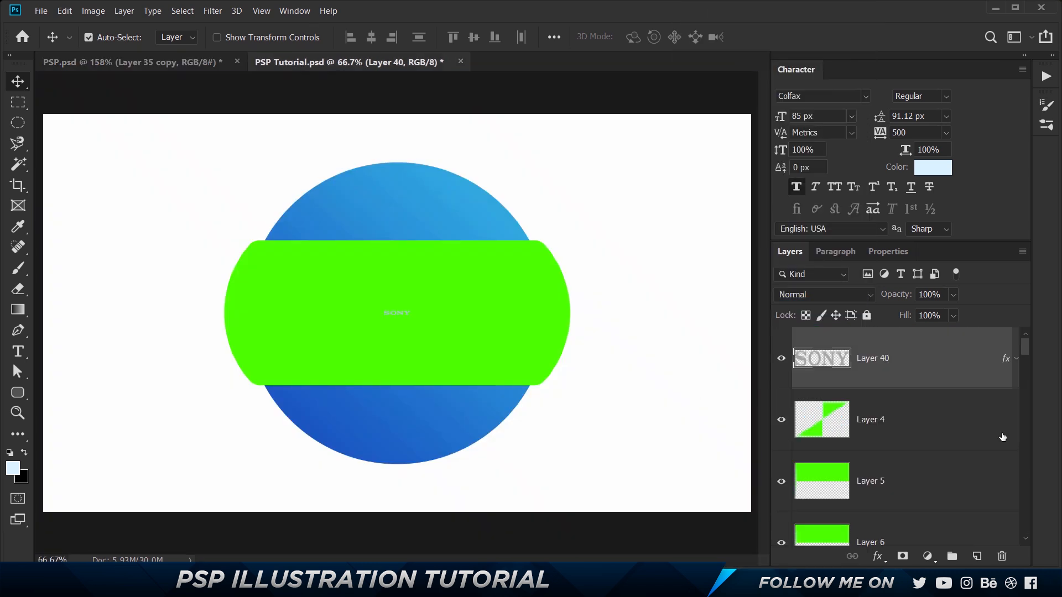
pyautogui.click(540, 250)
pyautogui.rightClick(918, 532)
pyautogui.click(800, 315)
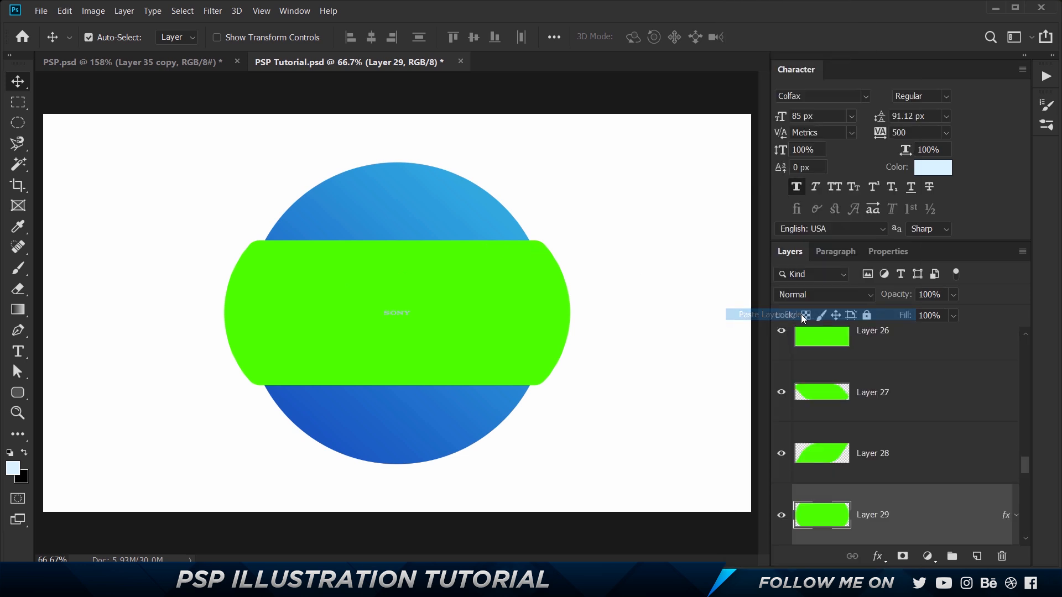
pyautogui.scroll(5, 257, 279)
pyautogui.scroll(2, 258, 283)
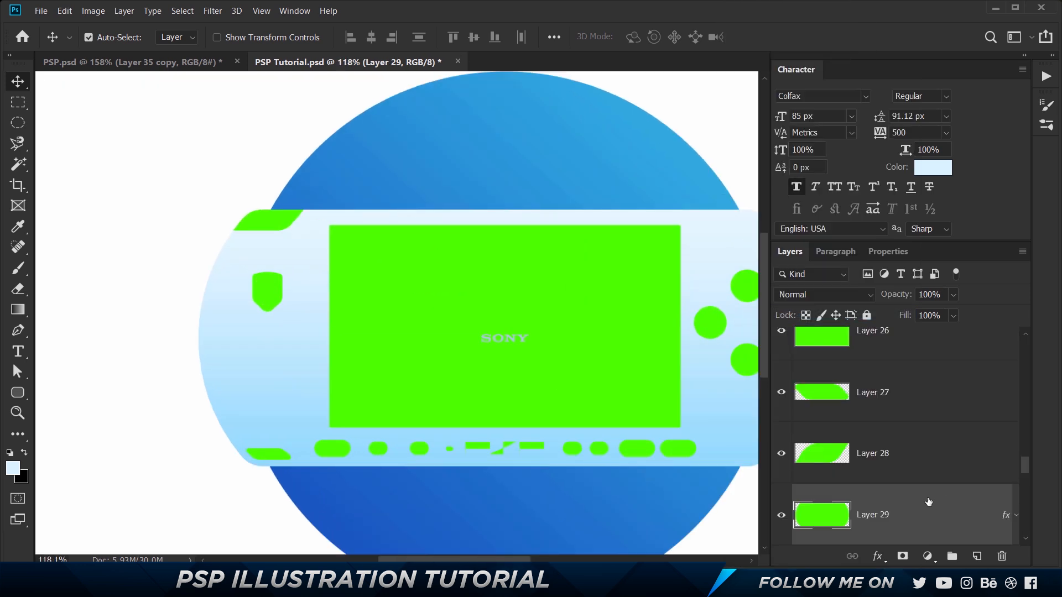
# Rename Layer 29 as Base
pyautogui.scroll(-2, 929, 503)
pyautogui.scroll(1, 929, 436)
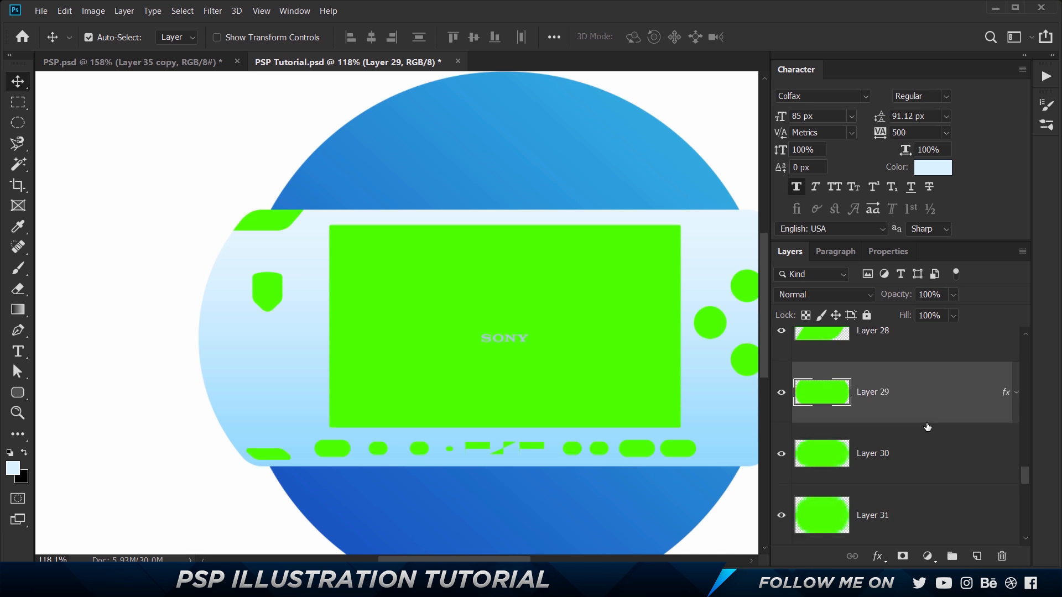
pyautogui.doubleClick(878, 392)
pyautogui.write('Base')
pyautogui.press('Return')
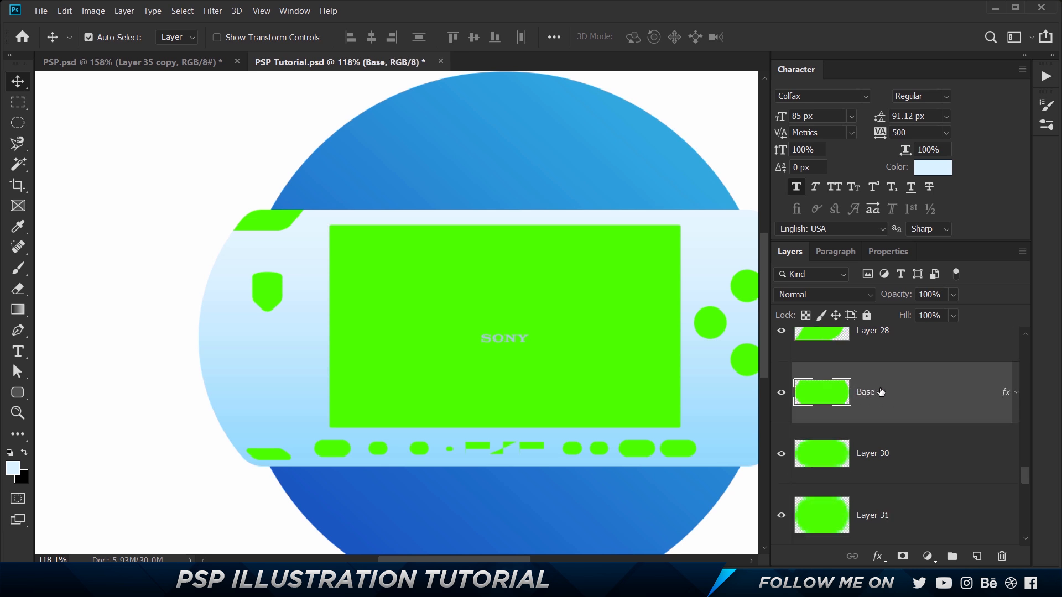
# Examine the colour stops of the light blue Gradient Overlay in the Base layer's style
pyautogui.click(1015, 392)
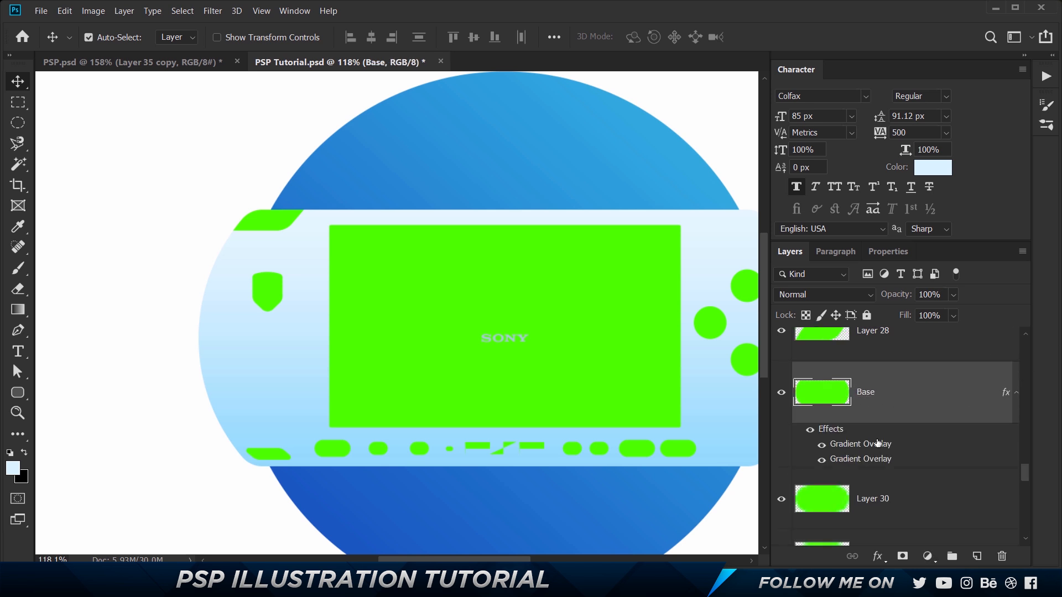
pyautogui.doubleClick(931, 394)
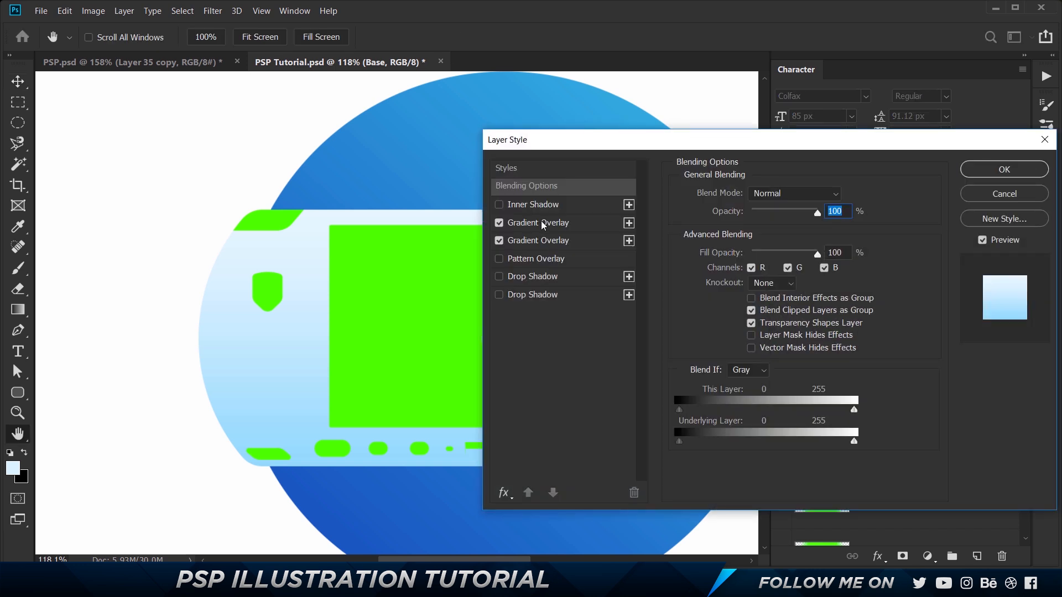
pyautogui.click(544, 224)
pyautogui.click(551, 242)
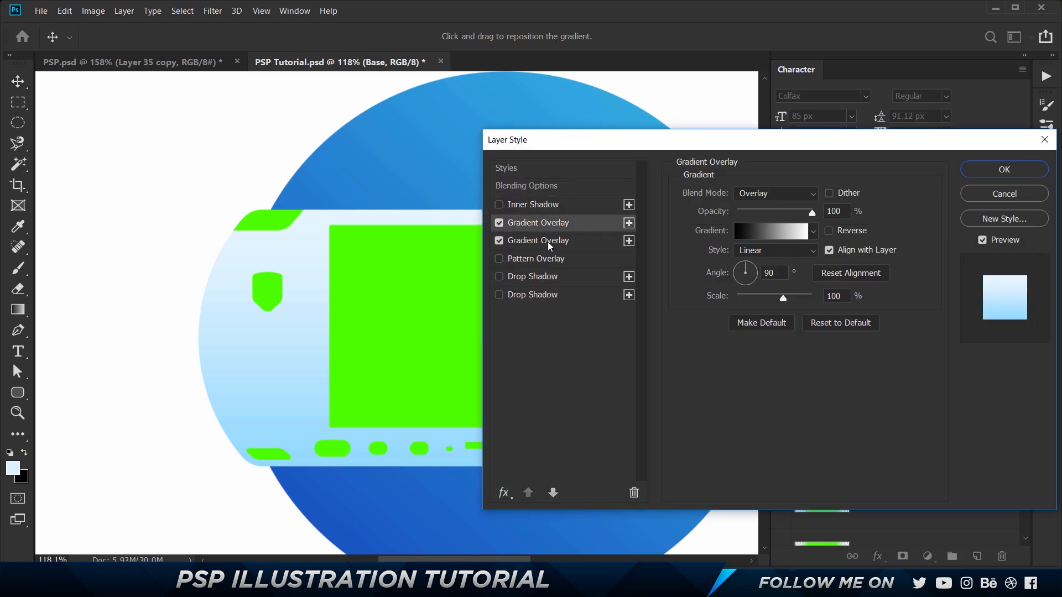
pyautogui.click(762, 237)
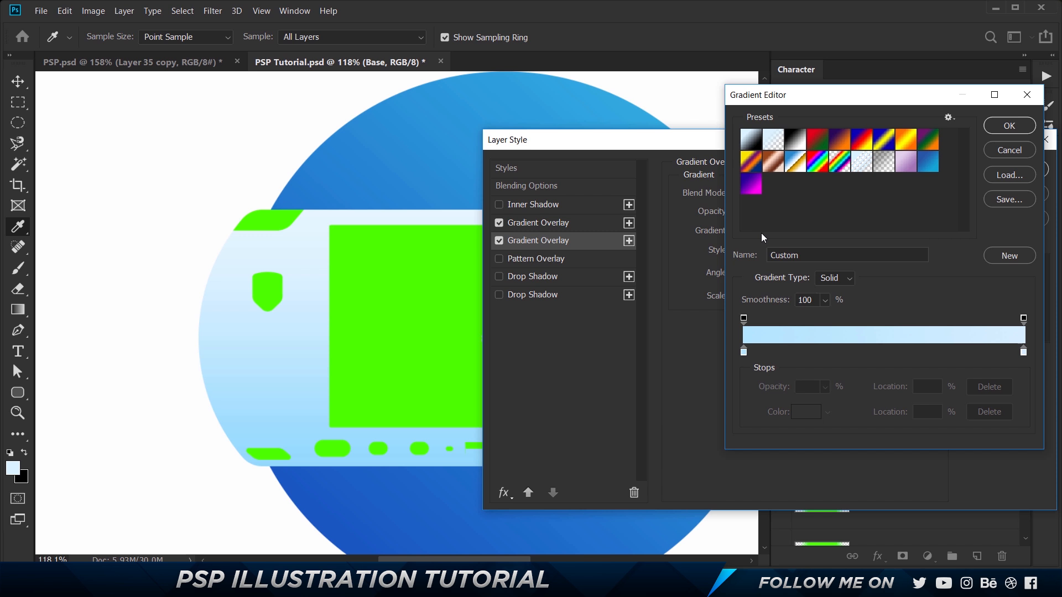
pyautogui.click(744, 353)
pyautogui.click(817, 411)
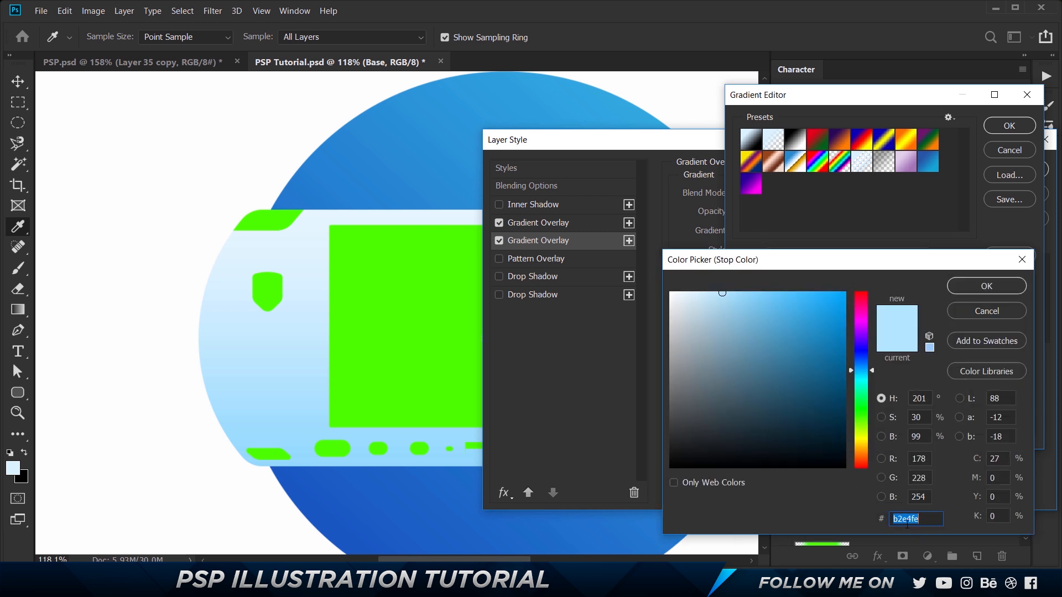
pyautogui.click(977, 289)
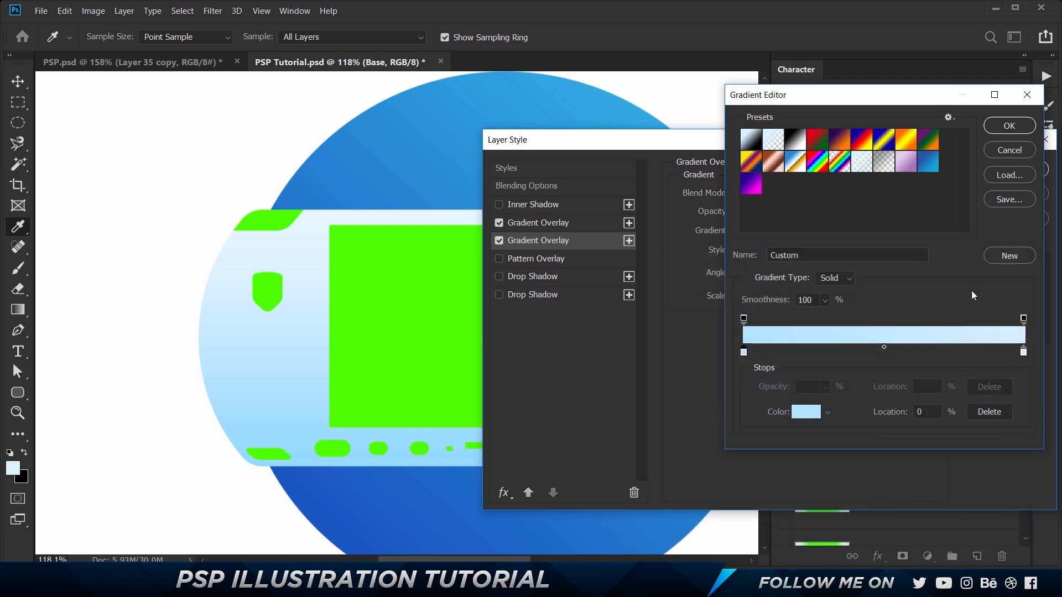
pyautogui.click(1022, 352)
pyautogui.click(797, 420)
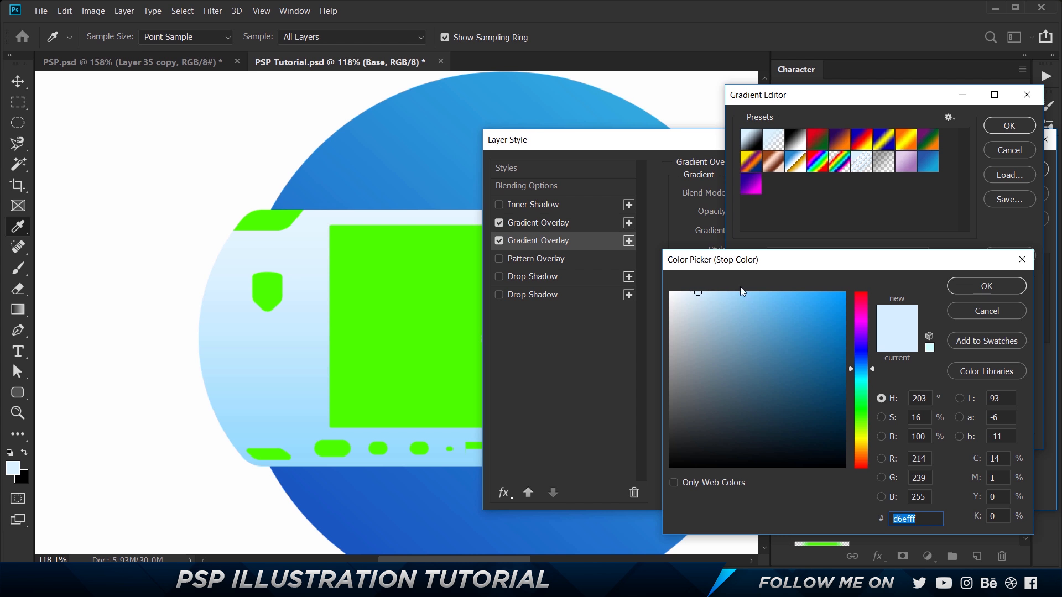
pyautogui.click(984, 282)
pyautogui.click(1008, 126)
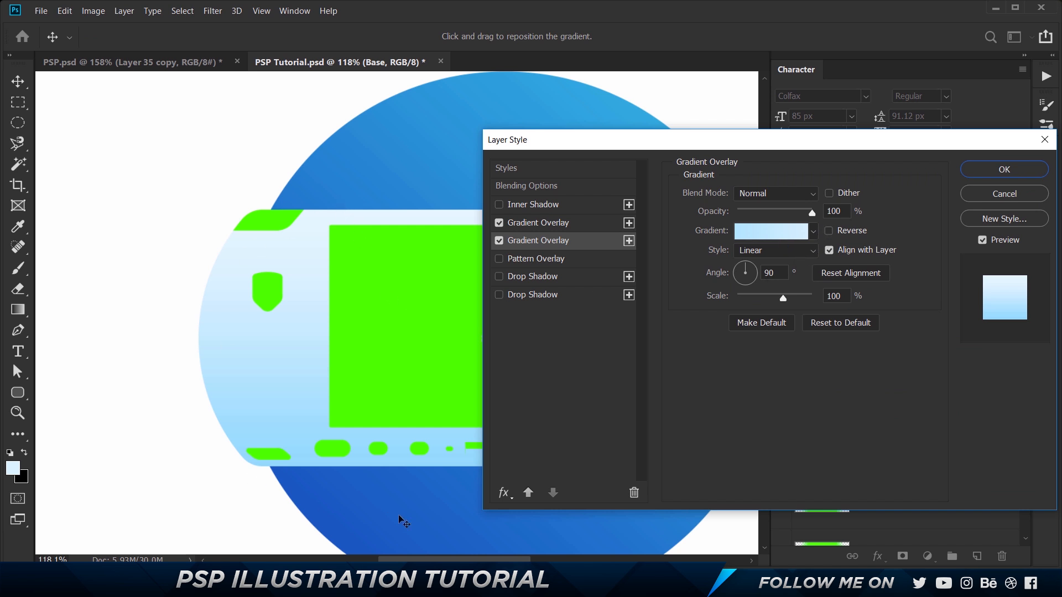
# Compare the blend mode and opacity settings of the Base layer's two Gradient Overlays
pyautogui.click(552, 227)
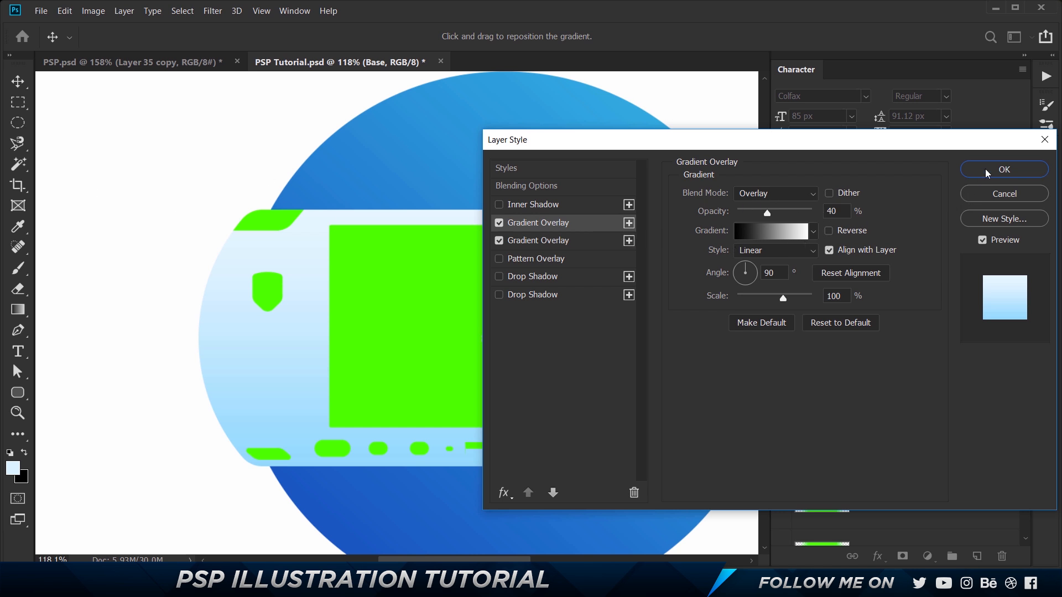
pyautogui.click(540, 242)
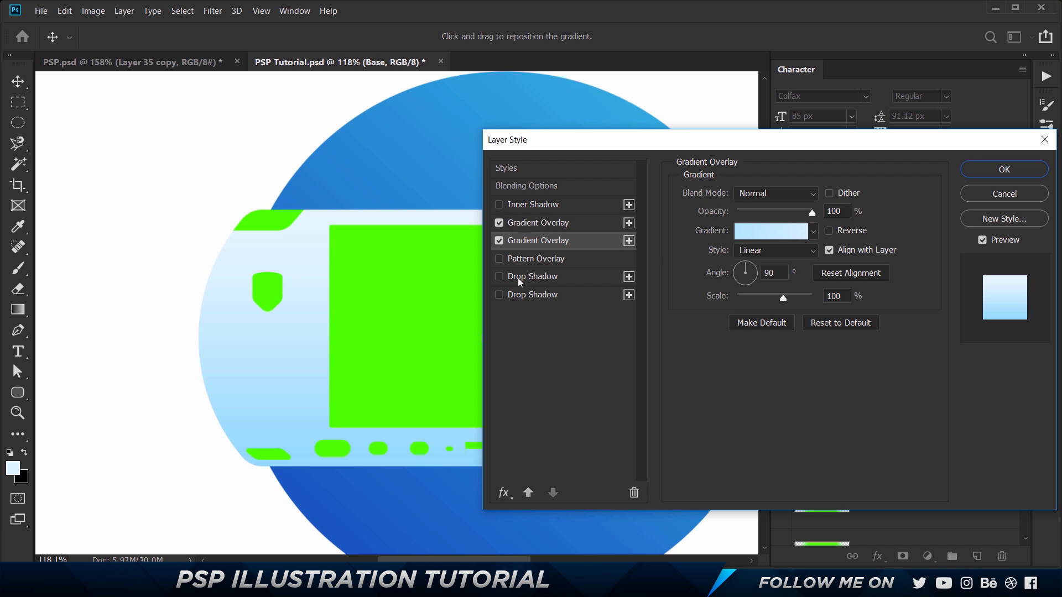
pyautogui.click(533, 226)
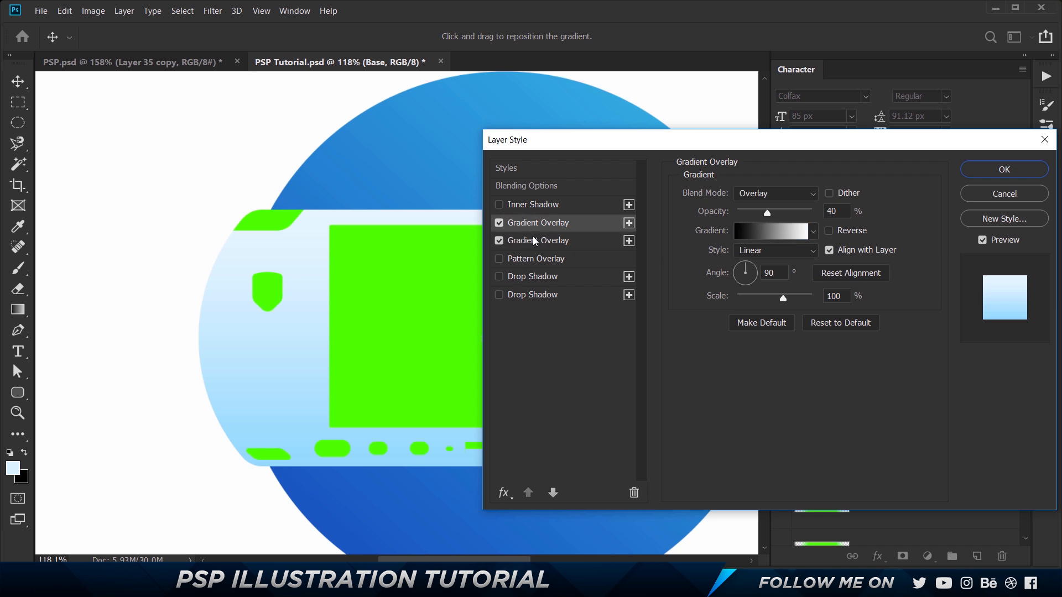
pyautogui.click(534, 242)
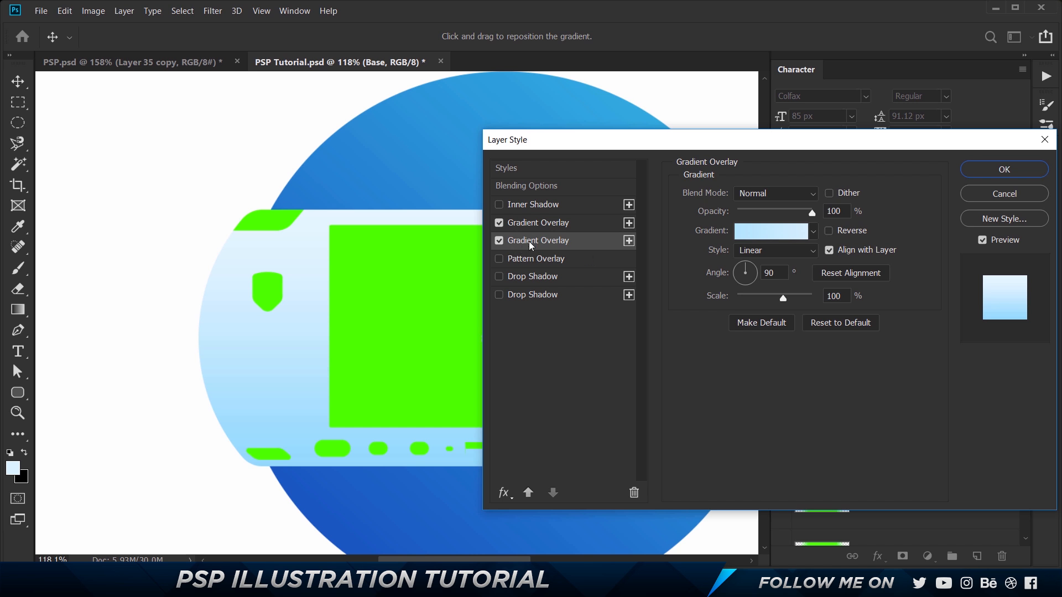
pyautogui.click(528, 229)
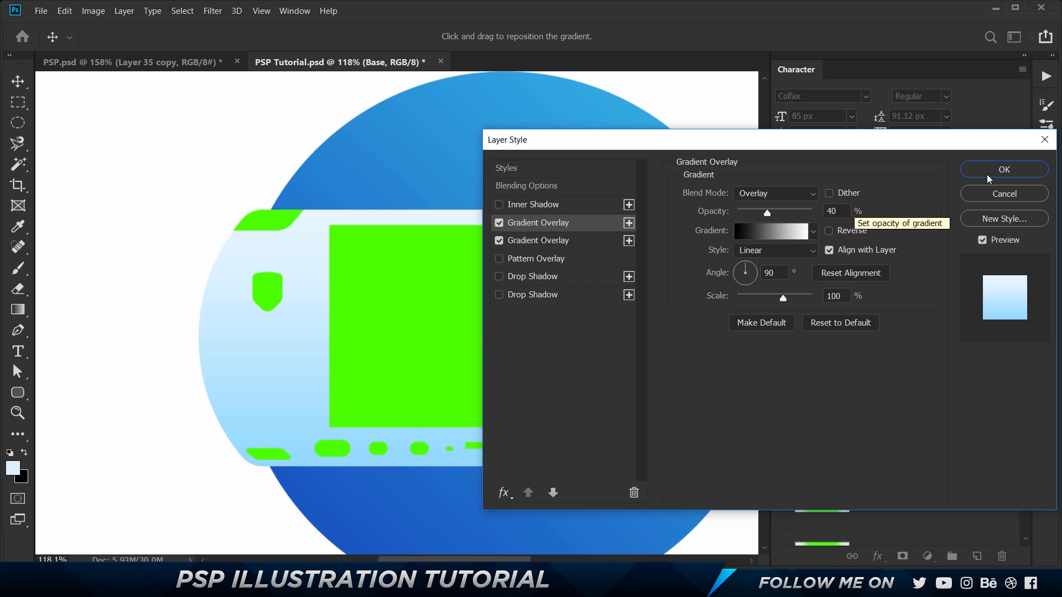
pyautogui.click(1004, 169)
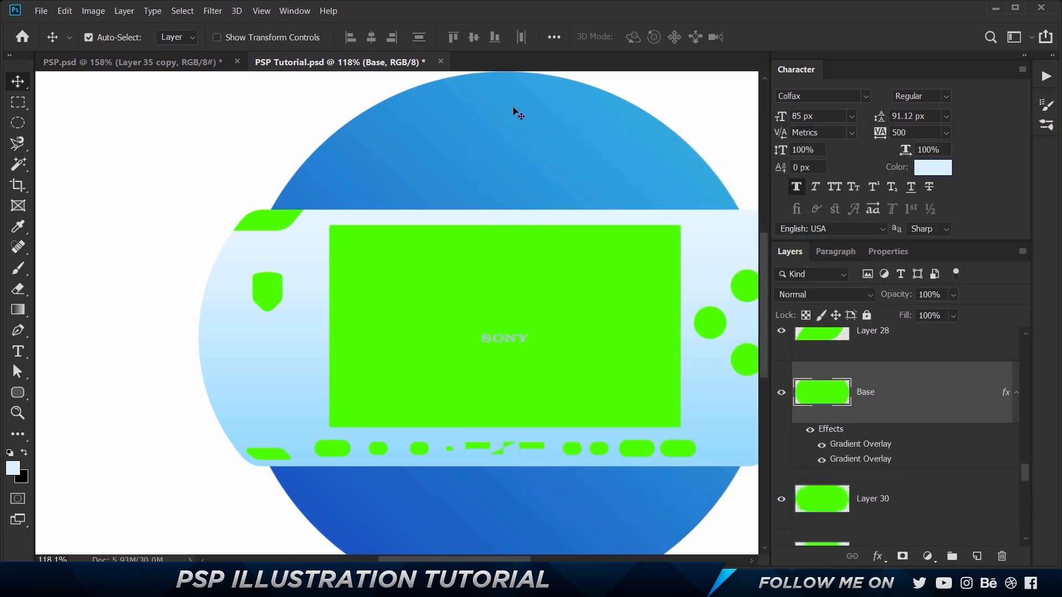
# Collapse the Base layer's effects and move the layer down the stack to sit directly below Layer 38
pyautogui.click(1017, 390)
pyautogui.scroll(-3, 953, 391)
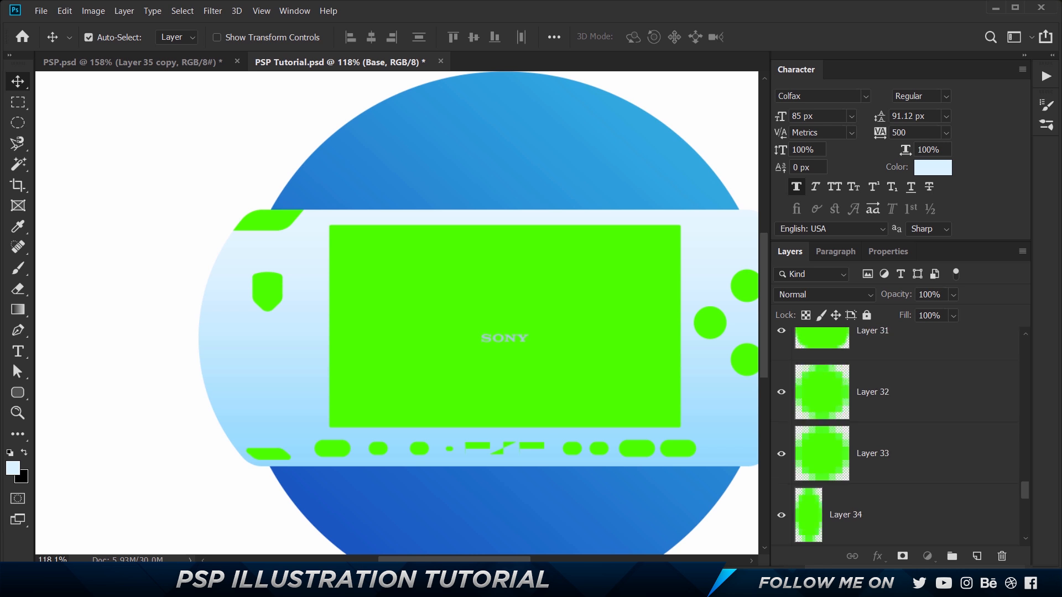
pyautogui.scroll(-6, 940, 443)
pyautogui.moveTo(940, 452); pyautogui.dragTo(937, 435)
pyautogui.scroll(13, 891, 408)
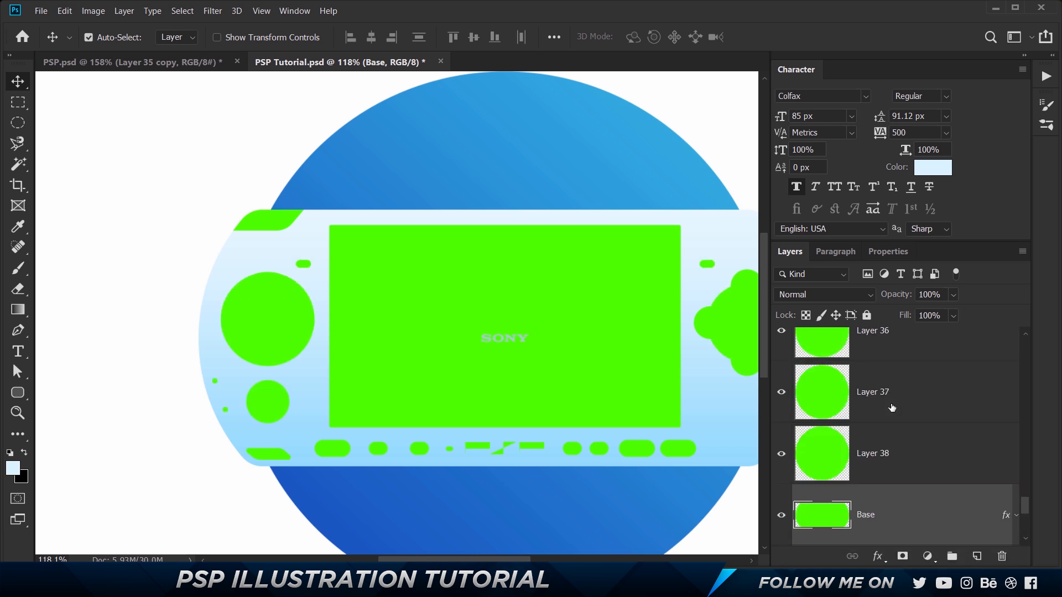
# Turn off Auto-Select and move the SONY logo to the console's upper-left body, just above the small rounded slot
pyautogui.click(503, 343)
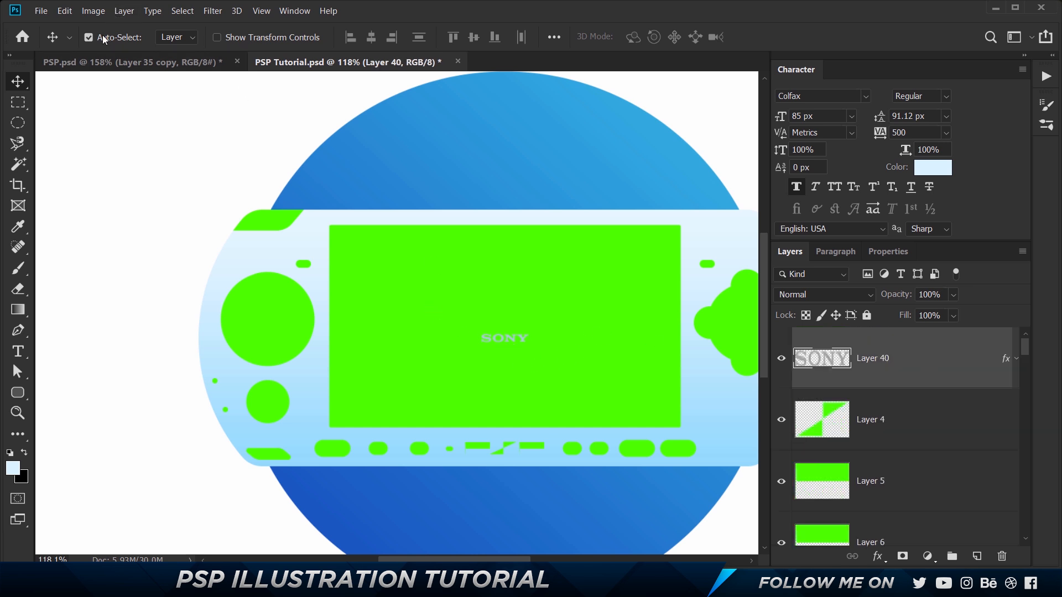
pyautogui.moveTo(517, 357); pyautogui.dragTo(299, 246)
pyautogui.scroll(5, 288, 246)
pyautogui.scroll(4, 273, 240)
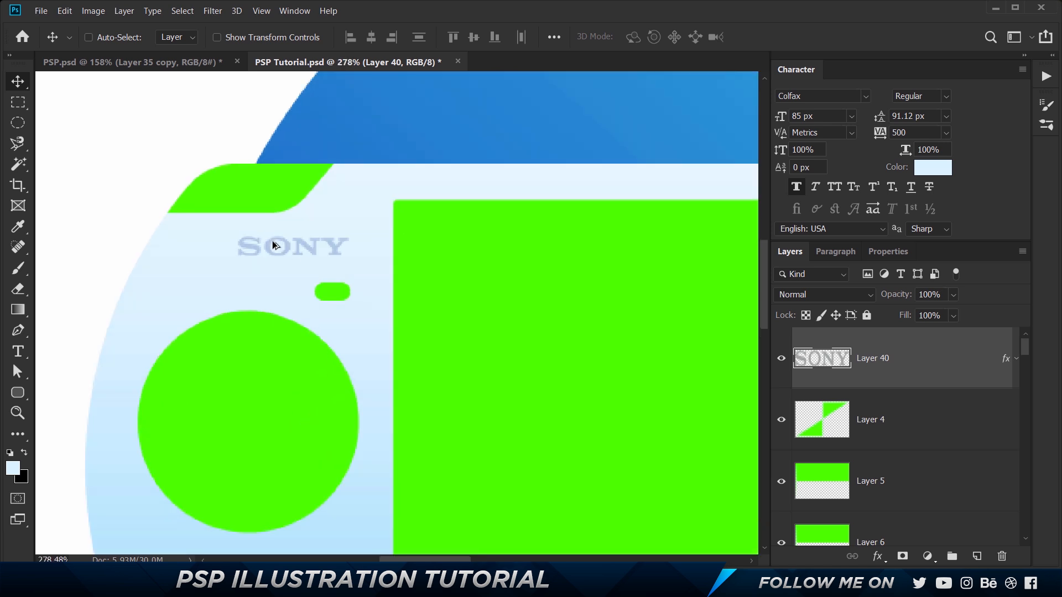
pyautogui.scroll(-4, 275, 247)
pyautogui.scroll(-3, 277, 250)
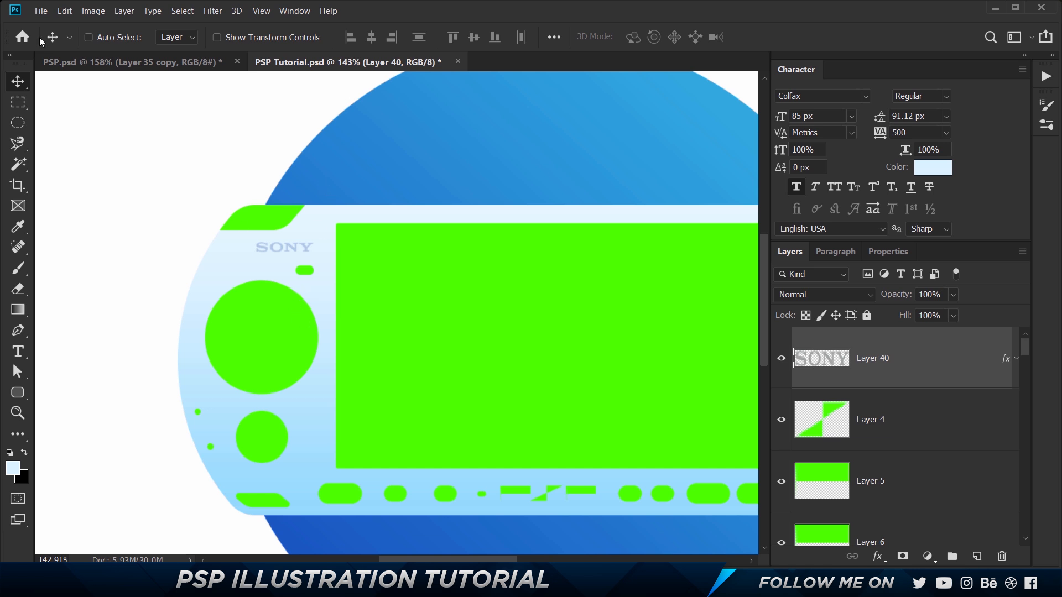
# In PSP.psd, enable Auto-Select, pick the ring around the D-pad (Layer 8) and copy its layer style
pyautogui.click(127, 62)
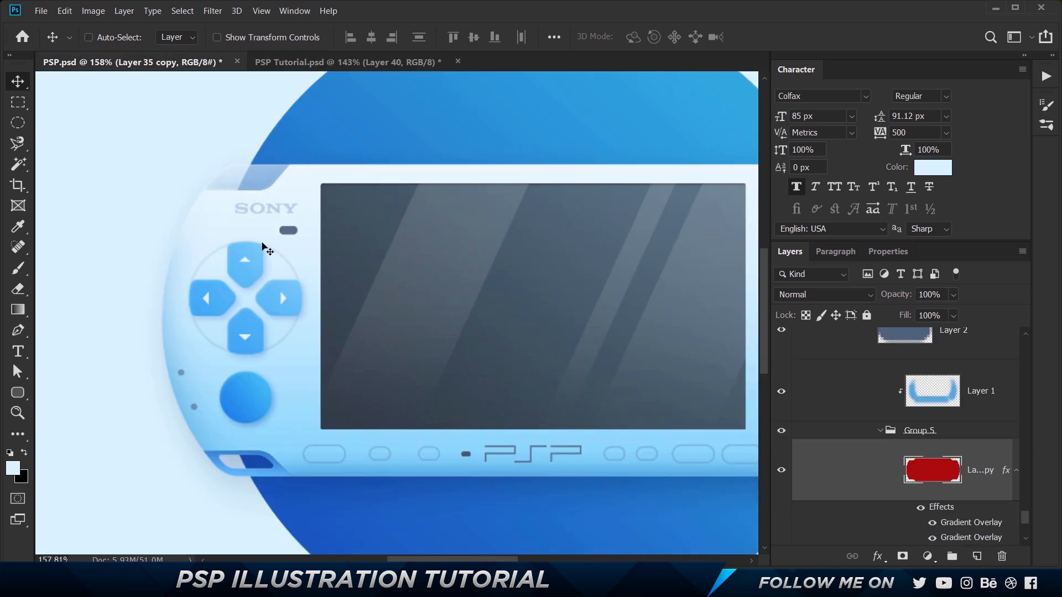
pyautogui.click(88, 37)
pyautogui.click(284, 265)
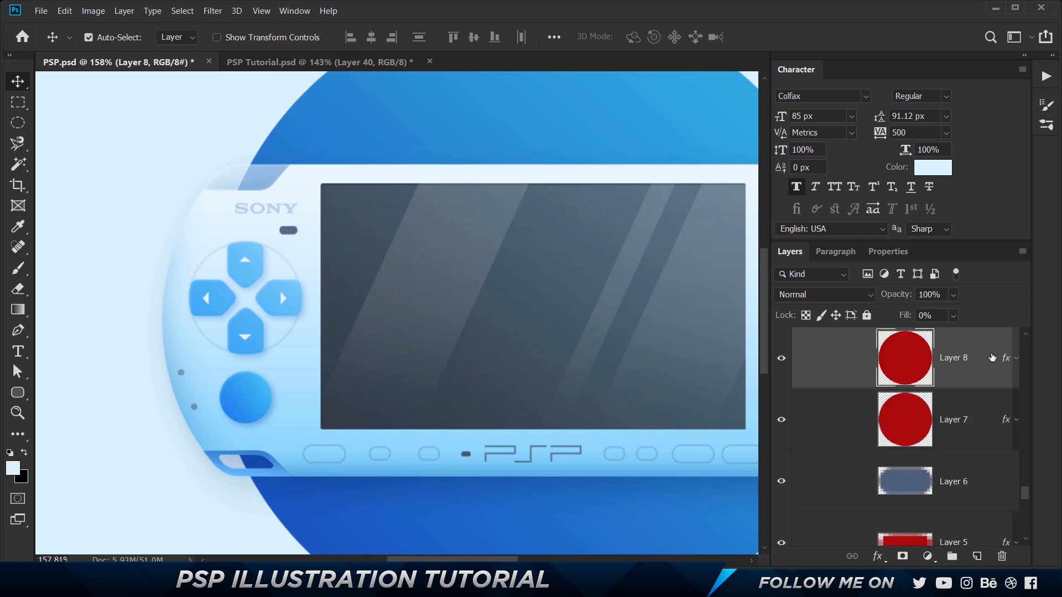
pyautogui.doubleClick(992, 357)
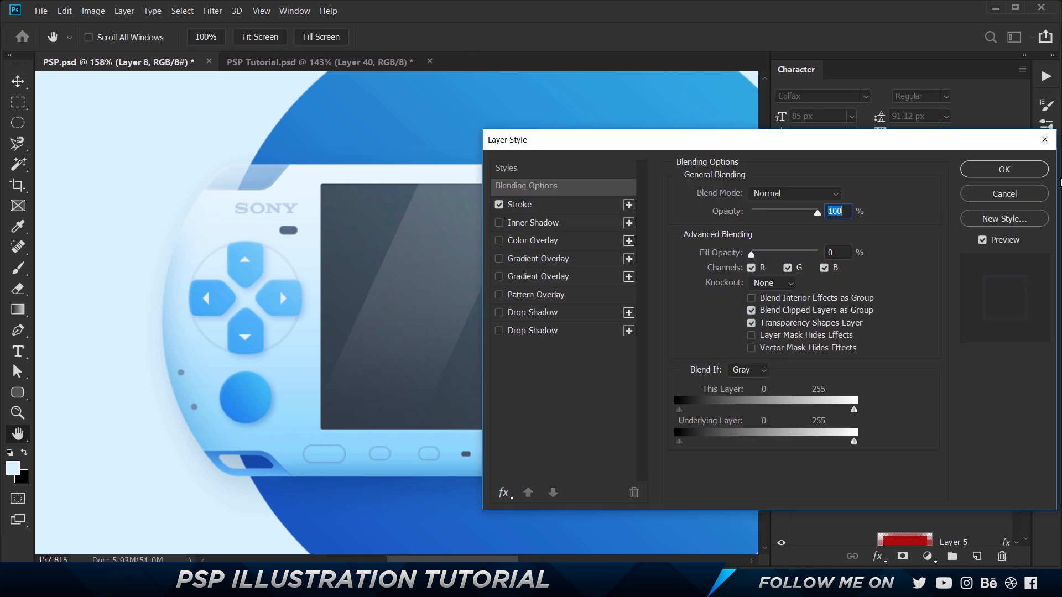
pyautogui.click(1004, 169)
pyautogui.rightClick(993, 359)
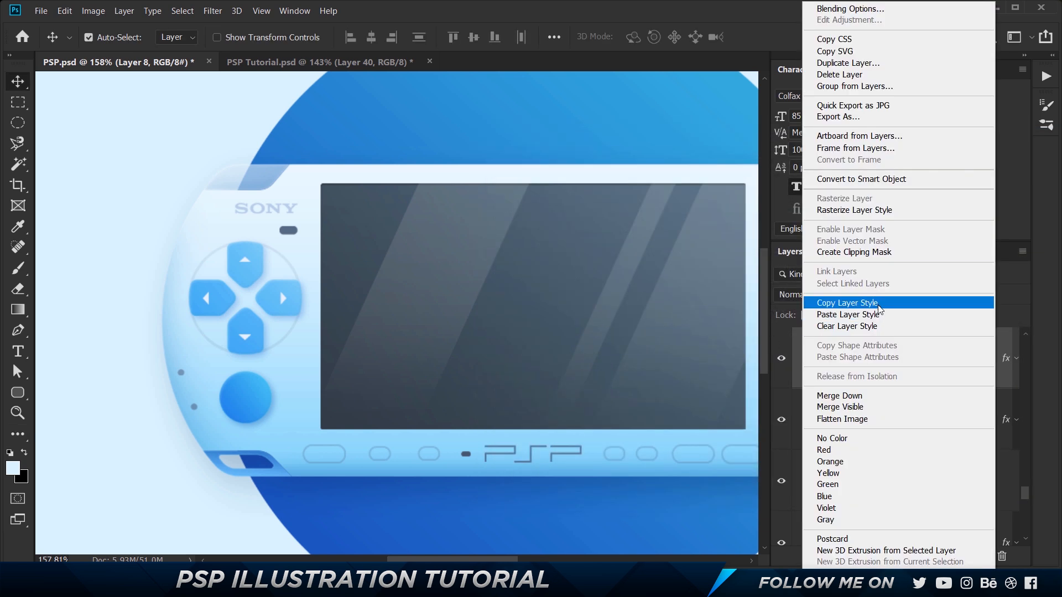
pyautogui.click(878, 303)
# In PSP Tutorial.psd, rename the layer of the large green circle on the console's left side as Left Joystick
pyautogui.click(293, 62)
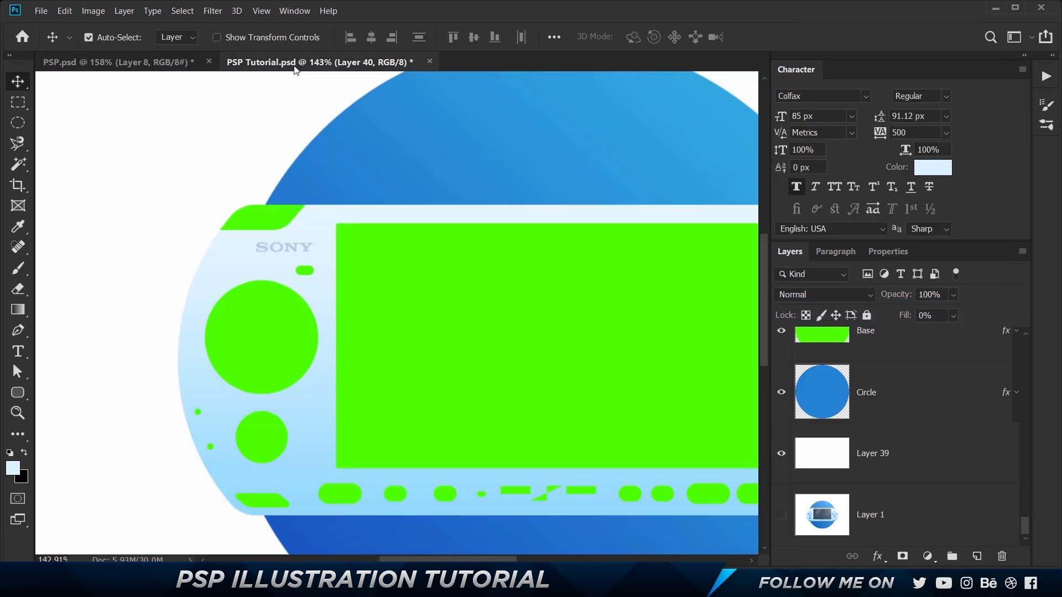
pyautogui.click(247, 293)
pyautogui.rightClick(940, 525)
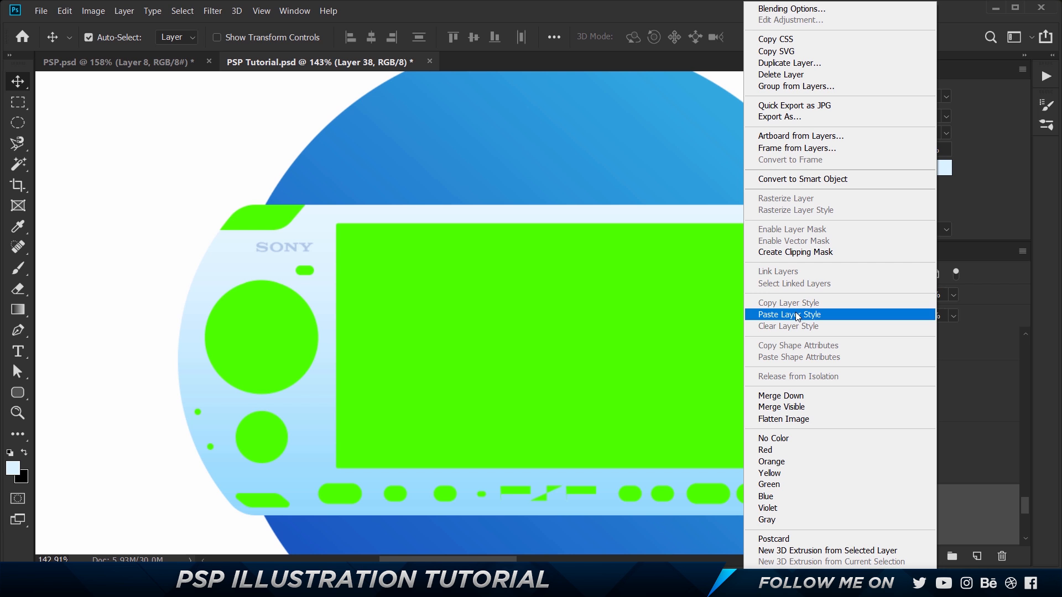
pyautogui.click(964, 522)
pyautogui.doubleClick(885, 516)
pyautogui.write('Left Joystick')
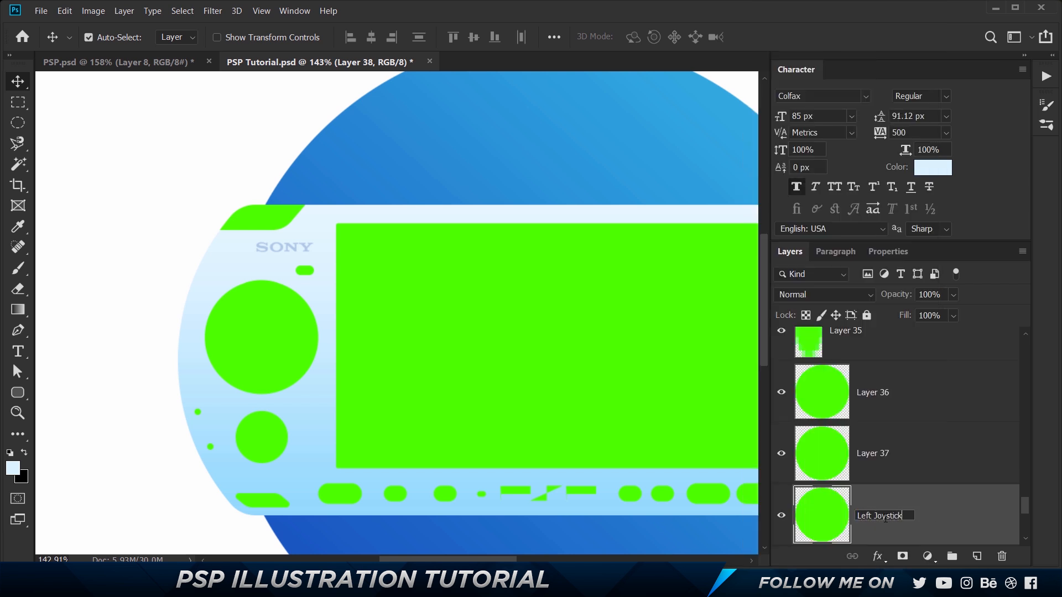
pyautogui.press('Return')
# Paste the copied ring style onto the Left Joystick layer
pyautogui.rightClick(936, 511)
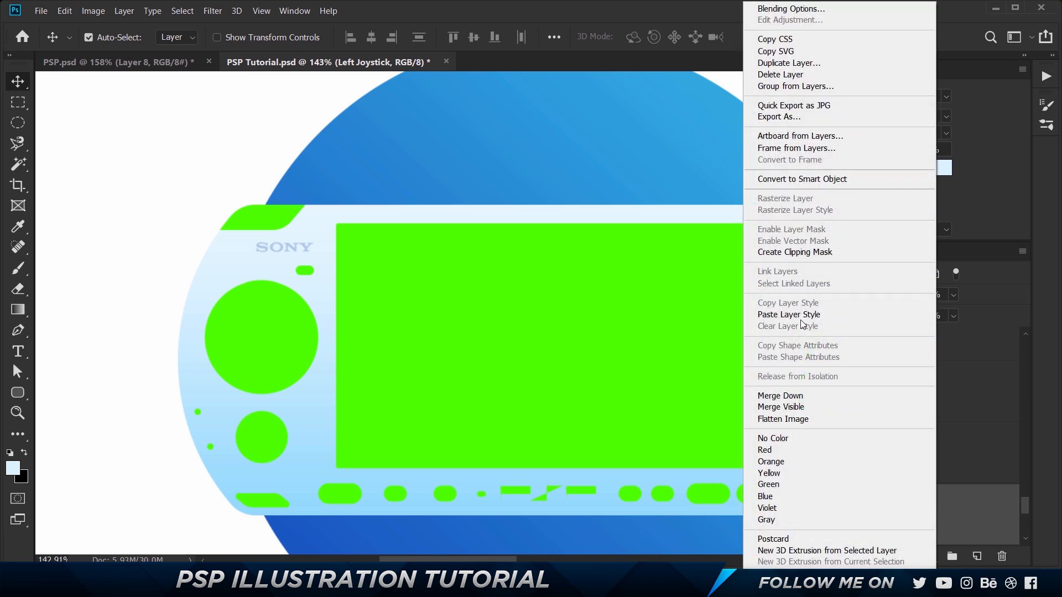
pyautogui.click(801, 315)
pyautogui.scroll(1, 239, 319)
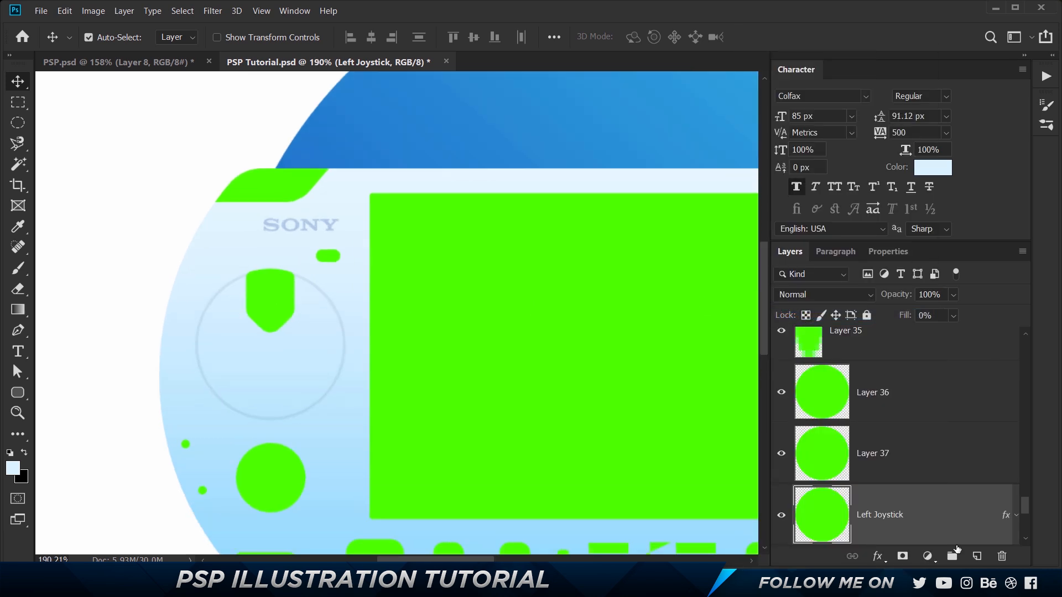
# Examine the Left Joystick layer's Stroke size, position, opacity and colour in its layer style
pyautogui.doubleClick(951, 514)
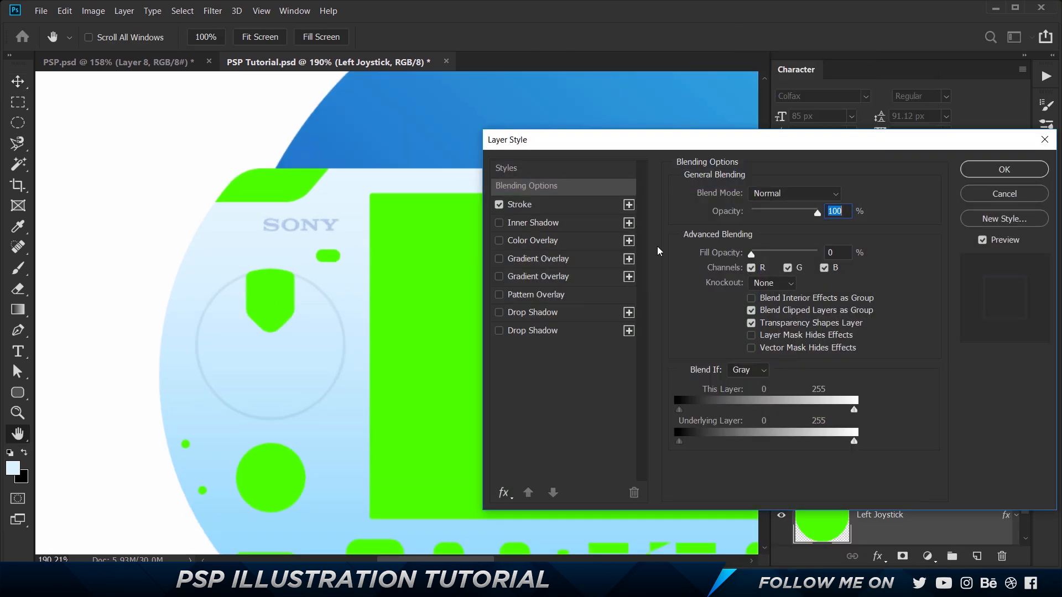
pyautogui.click(518, 206)
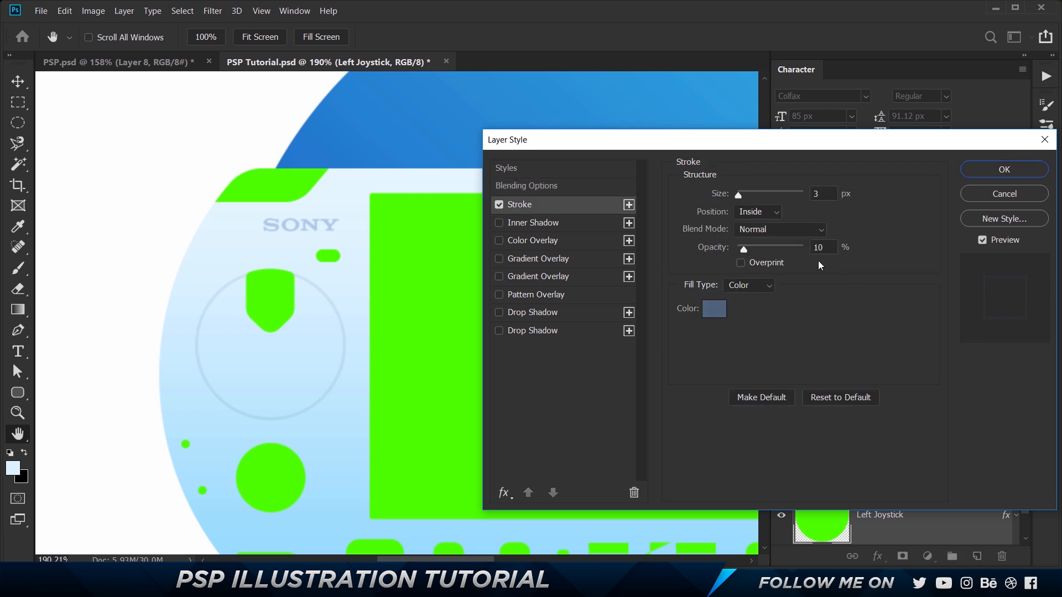
pyautogui.click(725, 314)
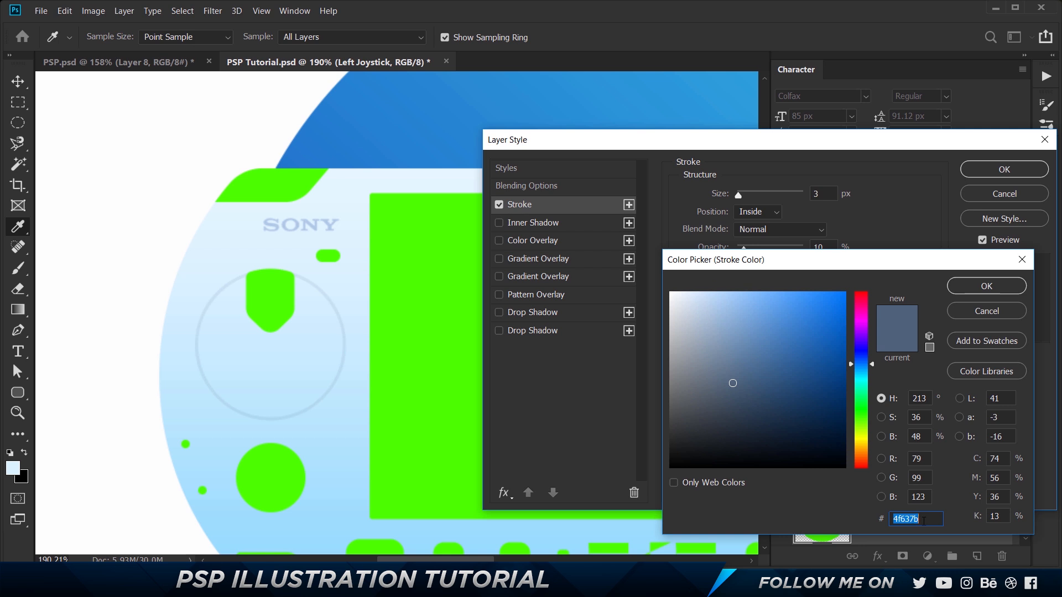
pyautogui.click(932, 524)
pyautogui.moveTo(869, 264)
pyautogui.mouseDown()
pyautogui.moveTo(723, 119)
pyautogui.moveTo(463, 150)
pyautogui.moveTo(294, 98)
pyautogui.mouseUp()
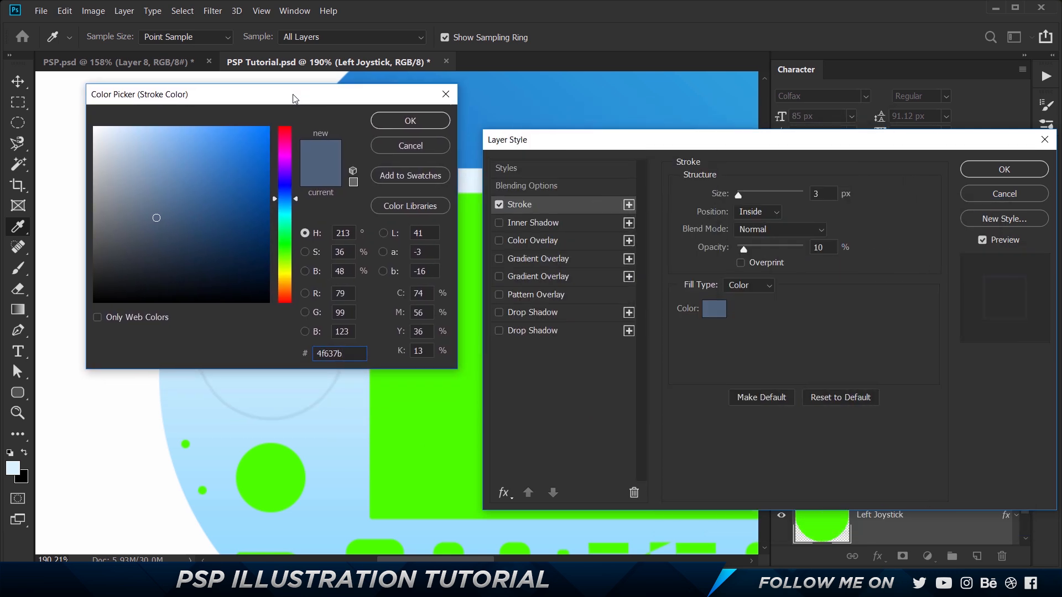
pyautogui.click(409, 121)
pyautogui.moveTo(769, 142); pyautogui.dragTo(657, 96)
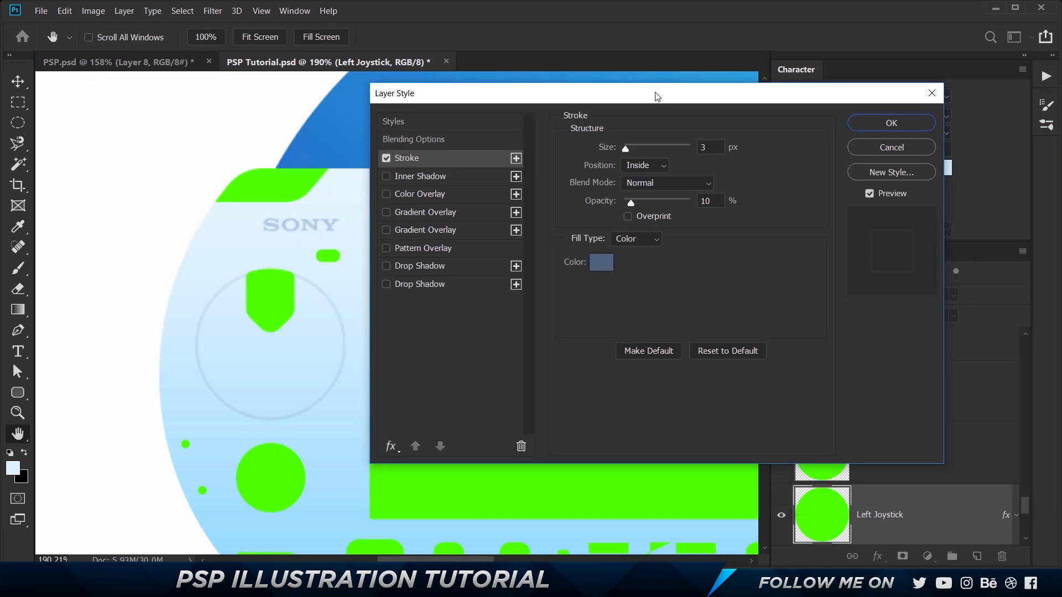
pyautogui.click(884, 123)
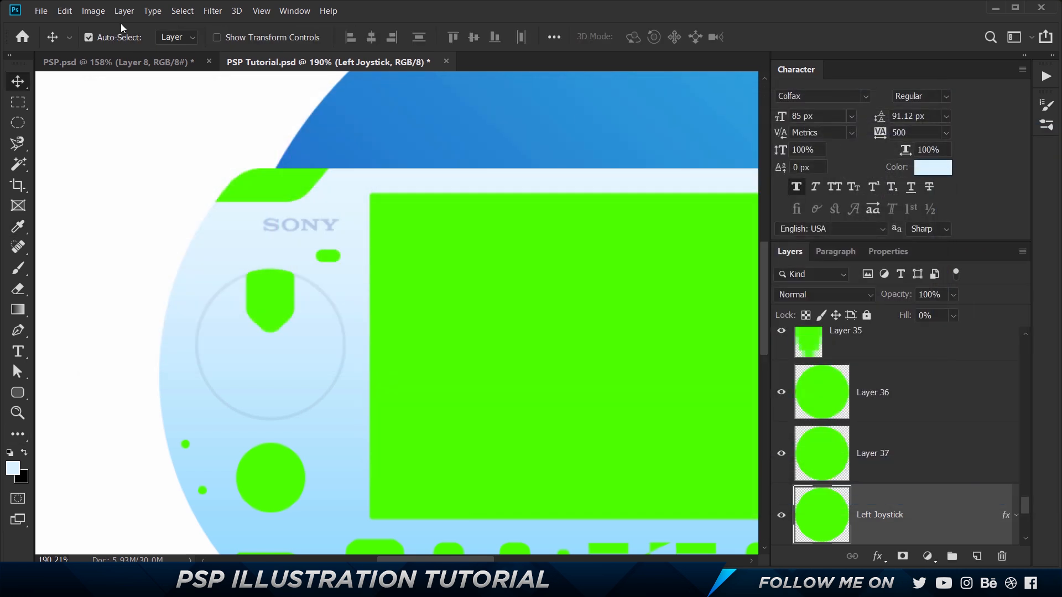
# In PSP.psd, sample the upper small dot on the console's left edge with the Eyedropper and copy hex colour 556b85
pyautogui.click(119, 62)
pyautogui.click(182, 376)
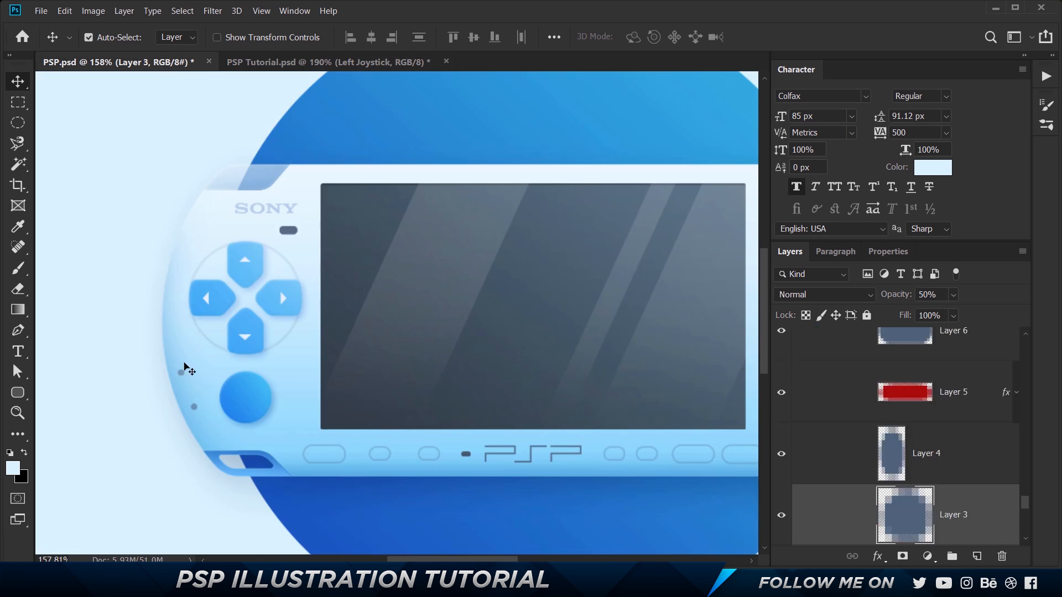
pyautogui.press('i')
pyautogui.click(186, 370)
pyautogui.click(934, 169)
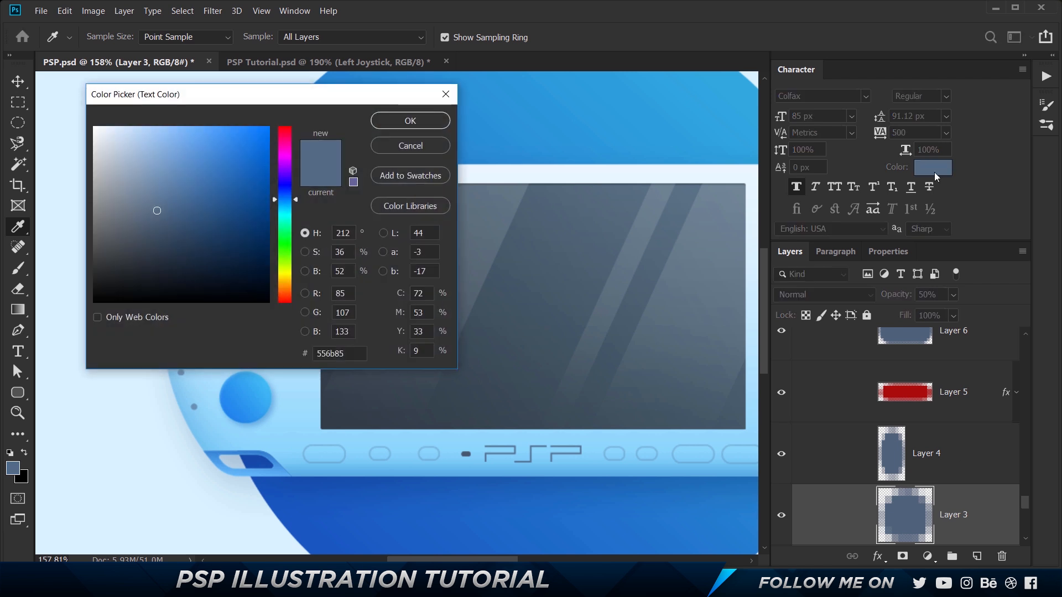
pyautogui.moveTo(346, 357); pyautogui.dragTo(254, 351)
pyautogui.hotkey('ctrl', 'c')
pyautogui.click(357, 354)
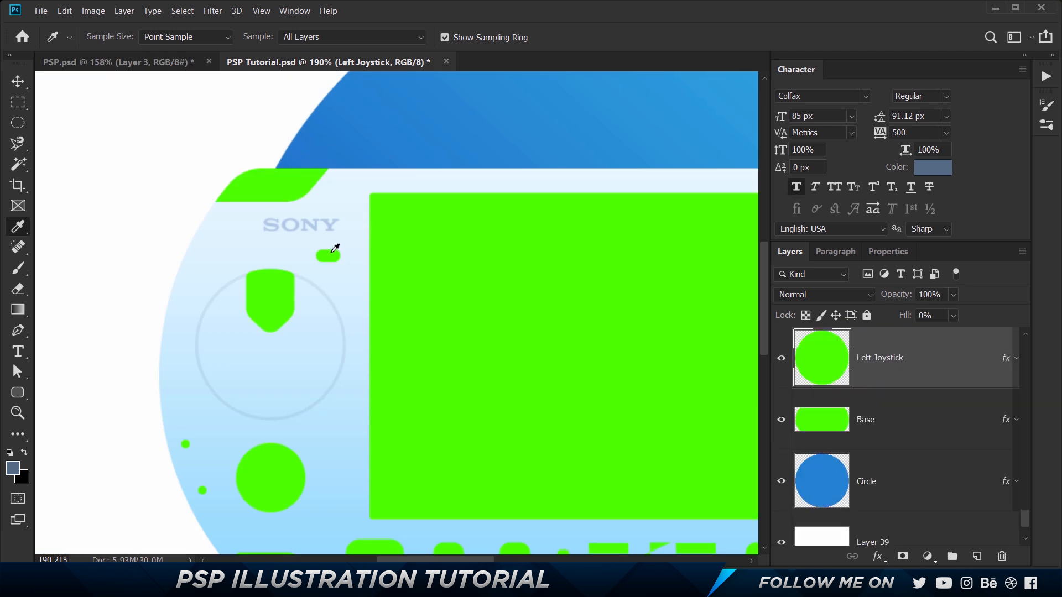
# In PSP Tutorial.psd, give the small rounded slot below the SONY logo a 556b85 Color Overlay and rasterize its layer style
pyautogui.click(18, 82)
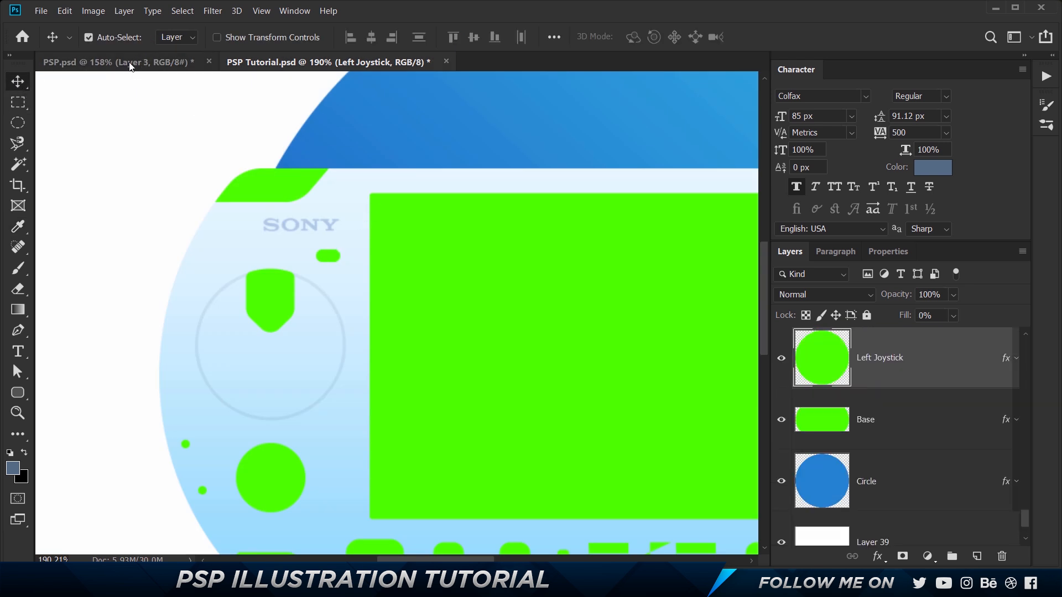
pyautogui.click(334, 256)
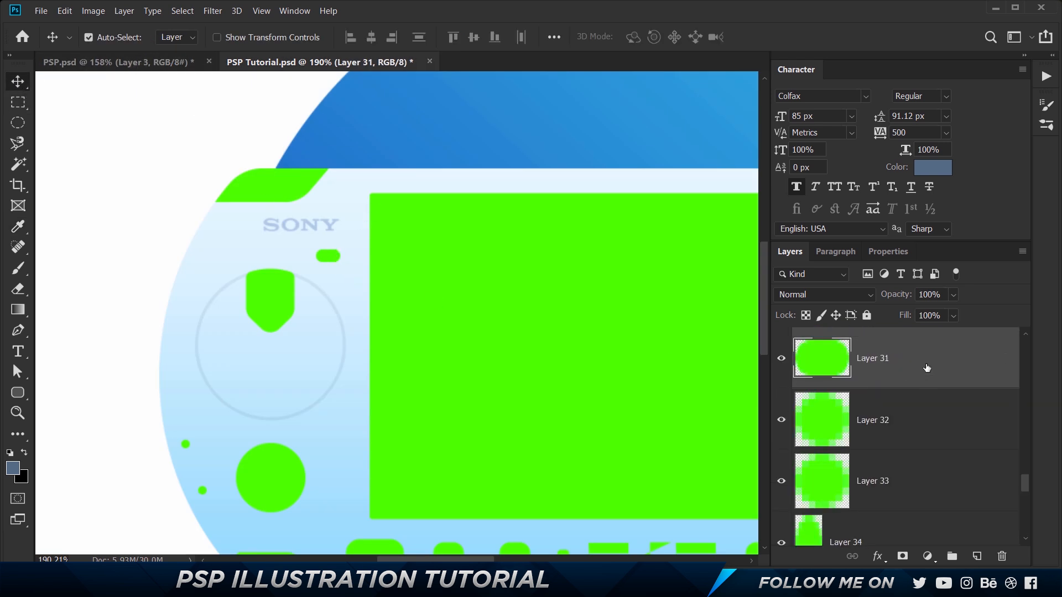
pyautogui.rightClick(924, 356)
pyautogui.click(968, 353)
pyautogui.doubleClick(927, 356)
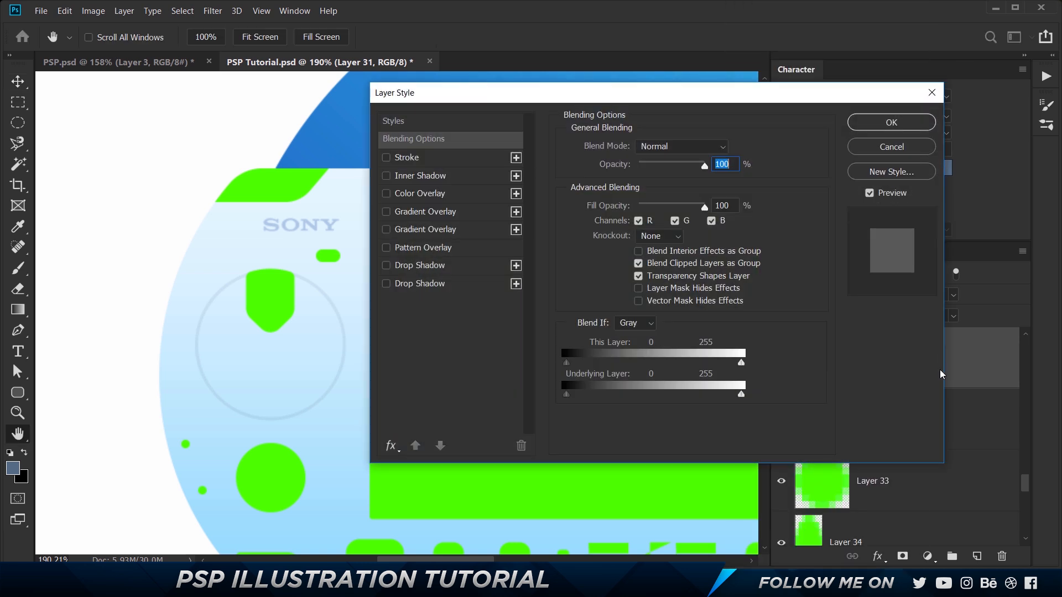
pyautogui.click(421, 193)
pyautogui.click(727, 148)
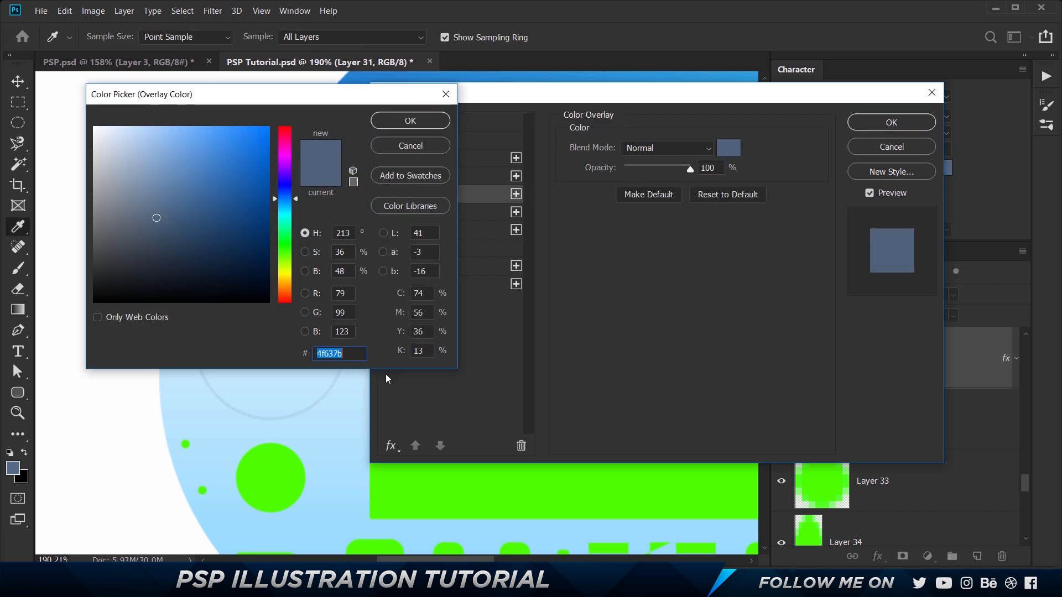
pyautogui.hotkey('ctrl', 'v')
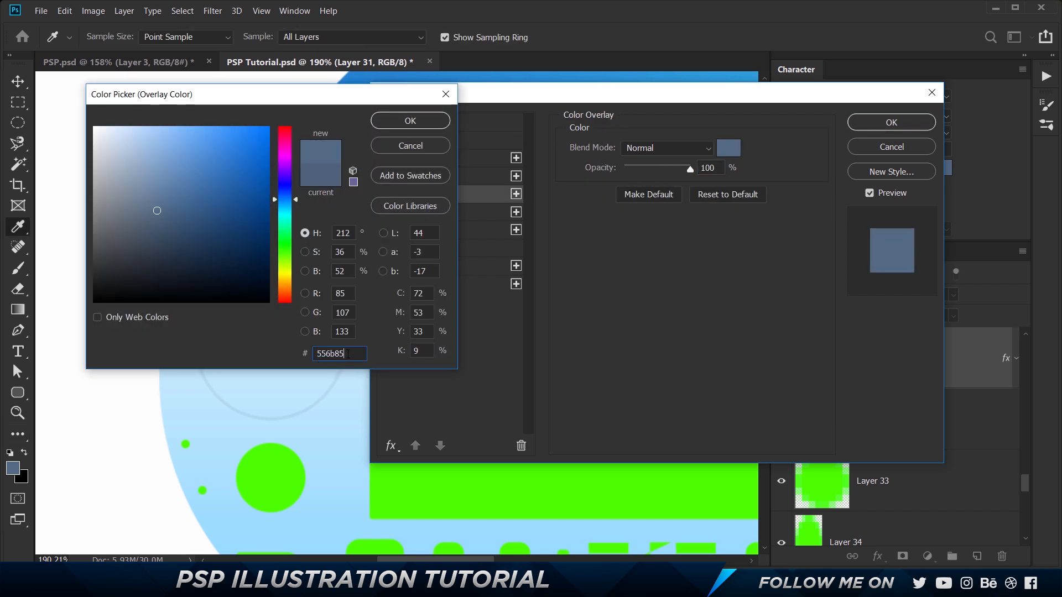
pyautogui.click(410, 121)
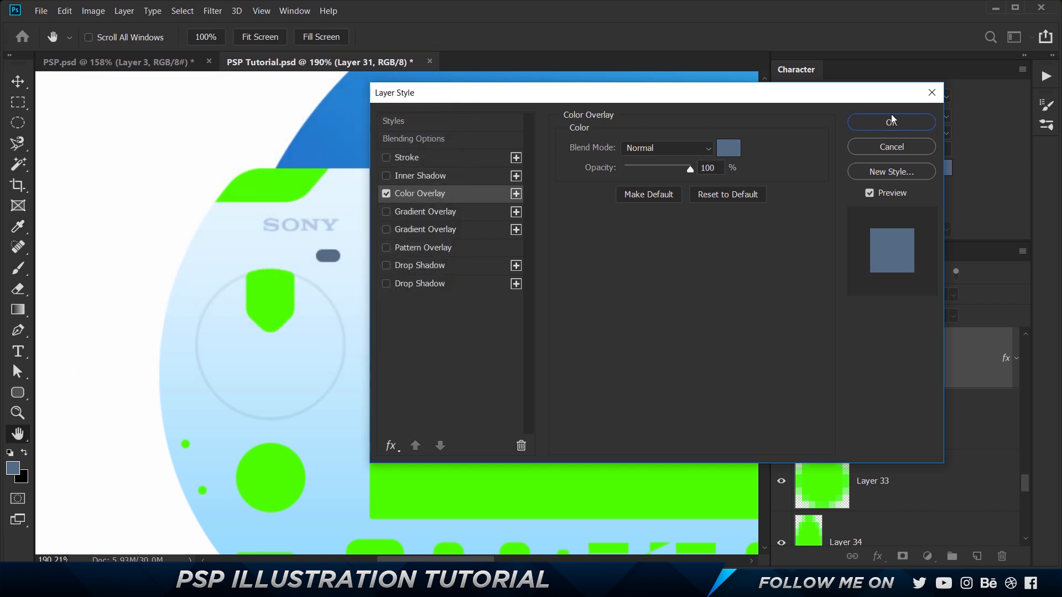
pyautogui.click(891, 122)
pyautogui.rightClick(956, 362)
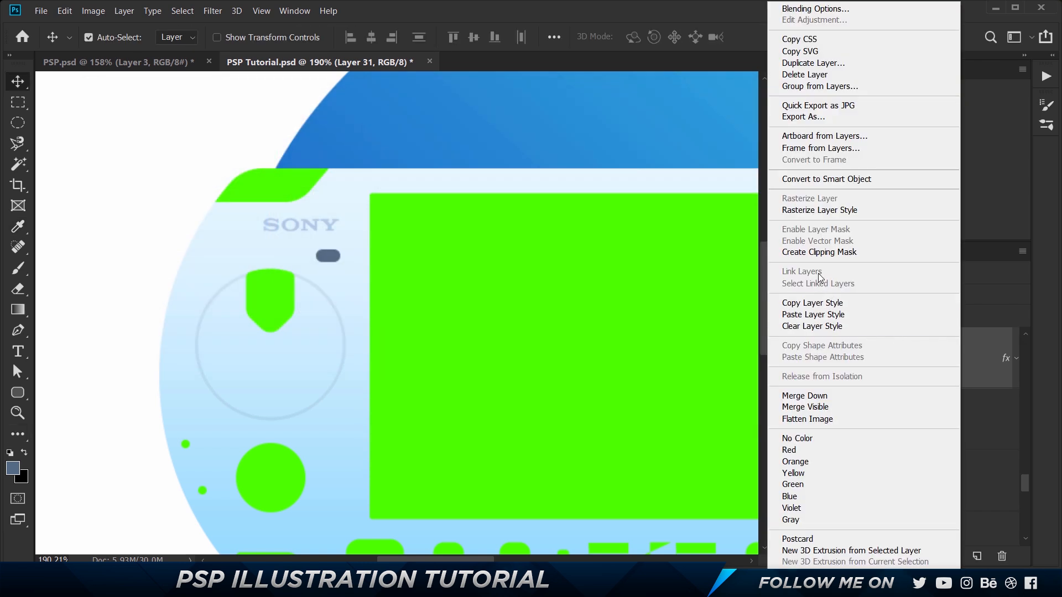
pyautogui.click(818, 212)
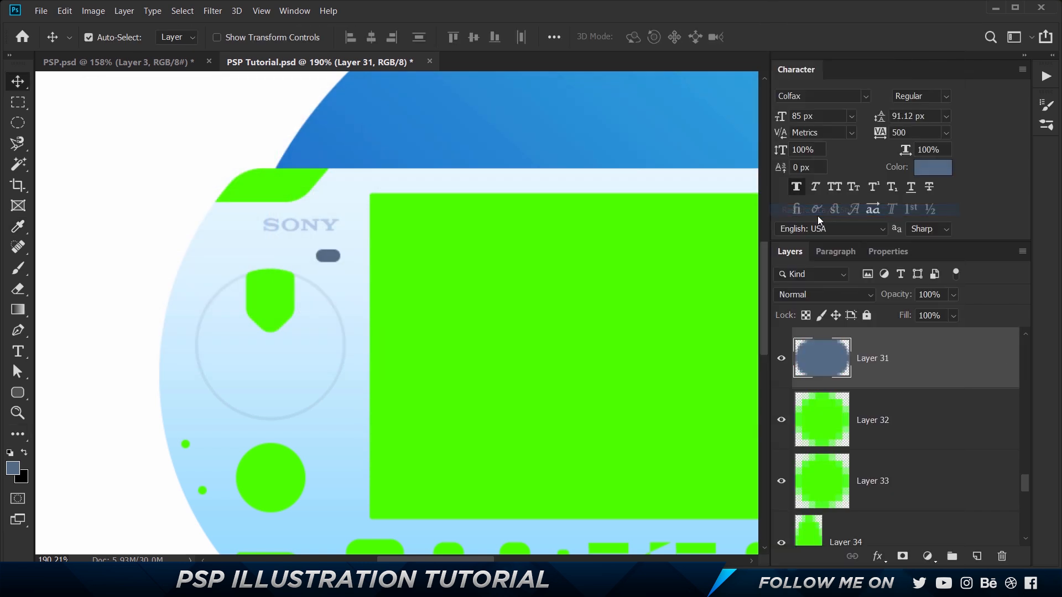
# Apply a 556b85 Color Overlay at 100% opacity to the upper small dot on the console's left edge (Layer 35)
pyautogui.click(185, 445)
pyautogui.rightClick(840, 510)
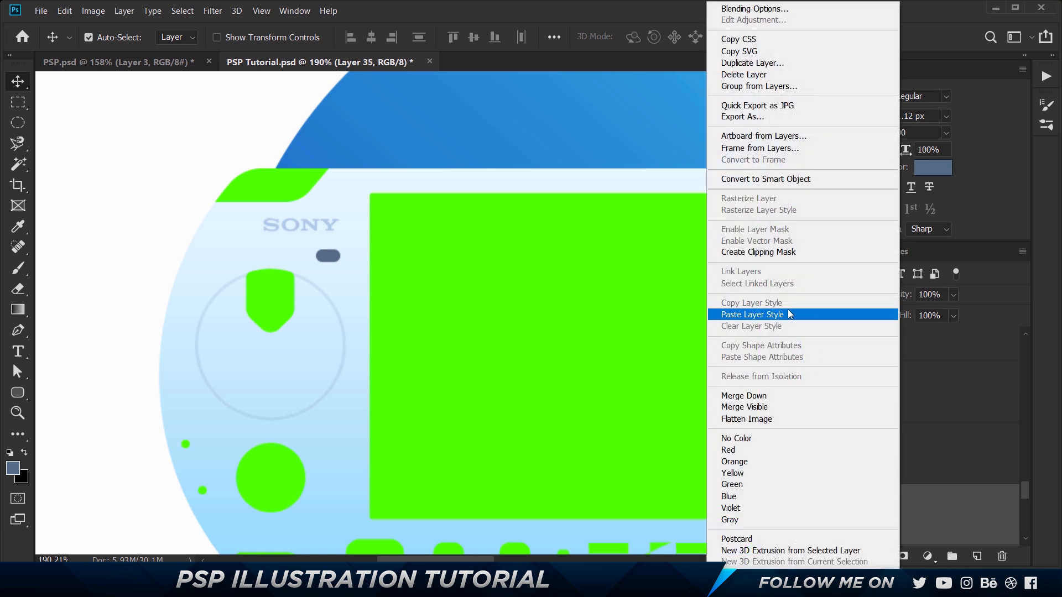
pyautogui.click(940, 516)
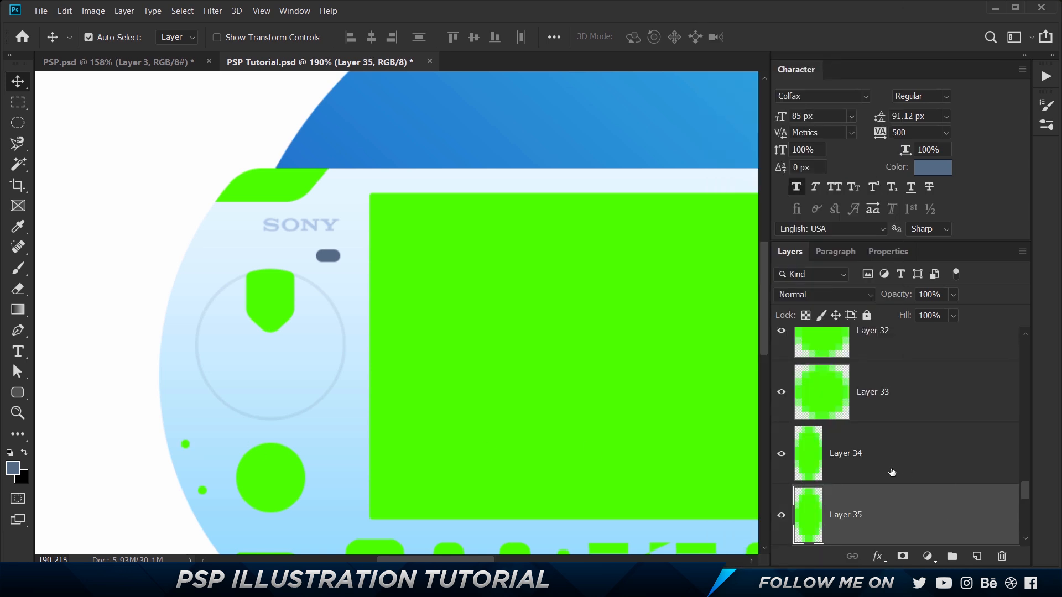
pyautogui.scroll(-3, 892, 473)
pyautogui.scroll(2, 892, 473)
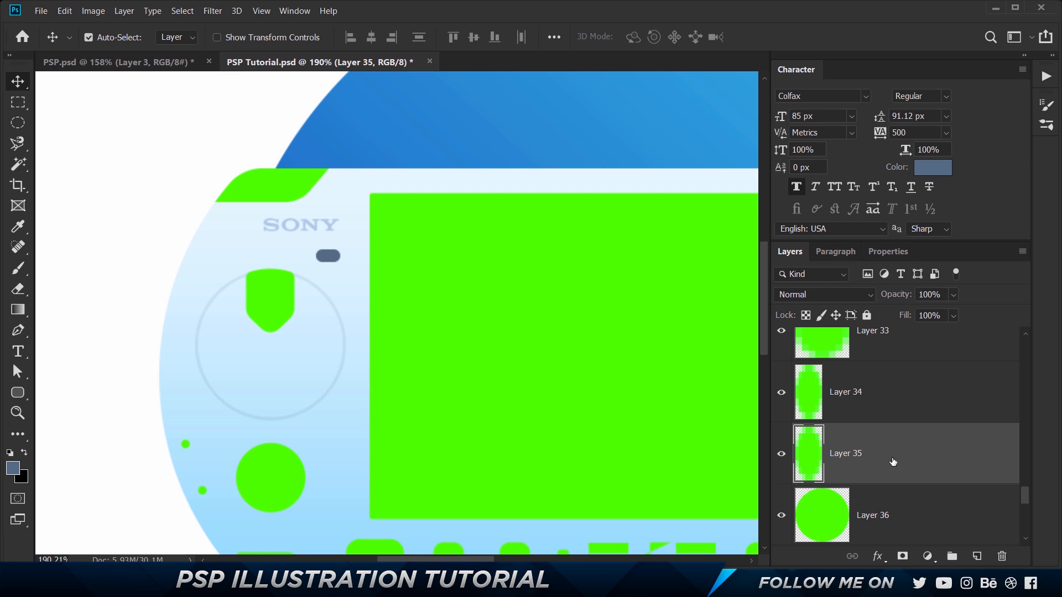
pyautogui.doubleClick(893, 462)
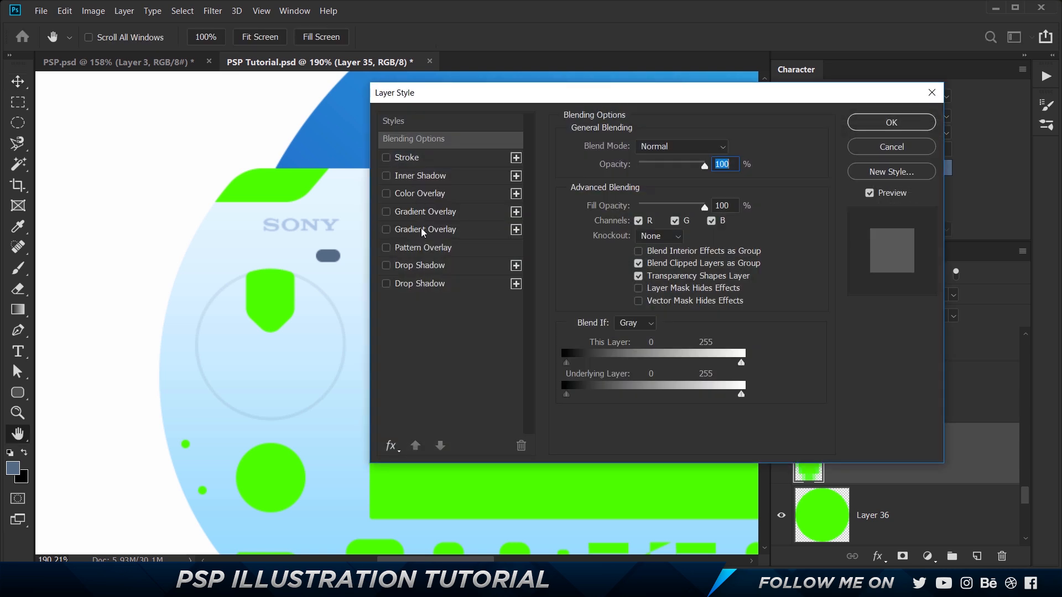
pyautogui.click(415, 193)
pyautogui.click(729, 148)
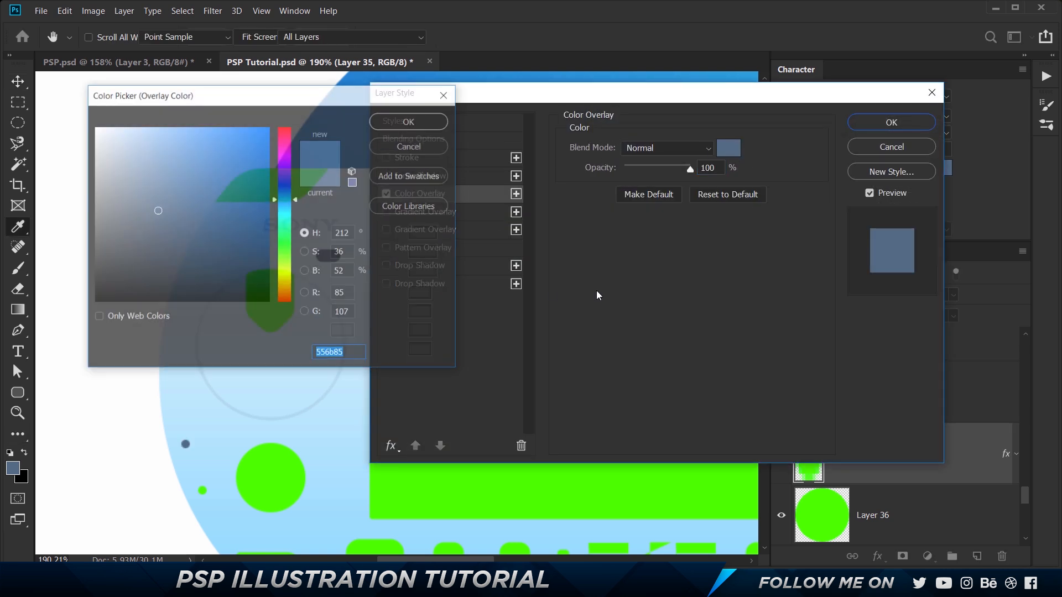
pyautogui.press('Return')
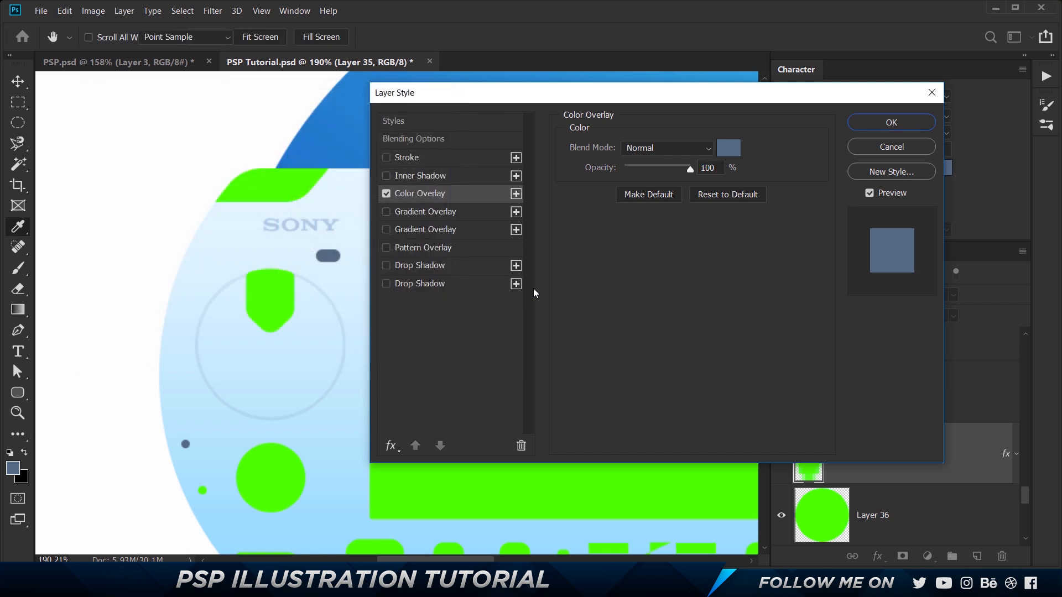
pyautogui.press('Return')
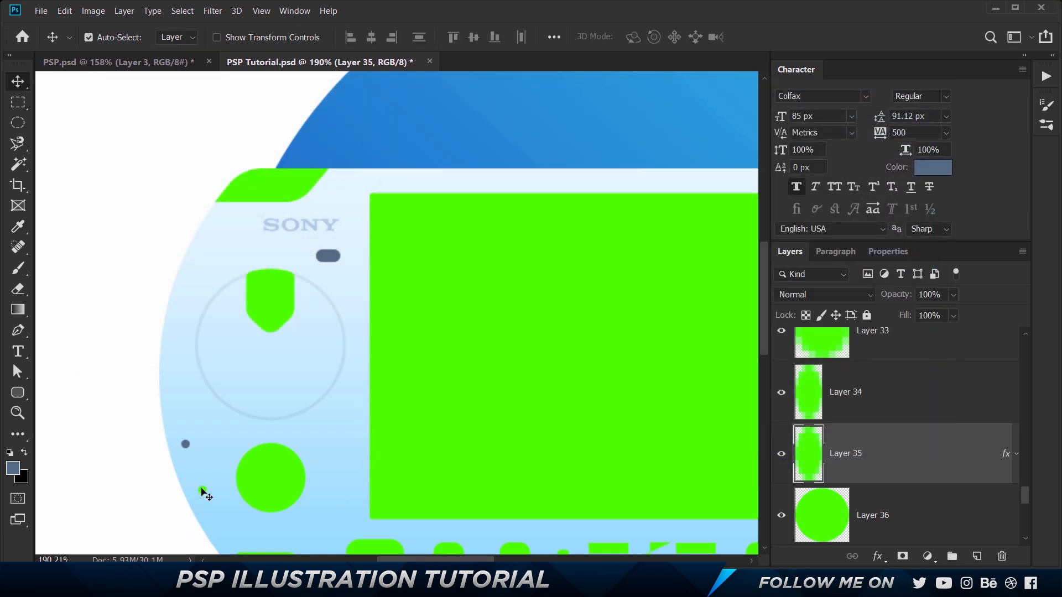
# Copy the upper dot's layer style and paste it onto the lower small dot (Layer 34)
pyautogui.rightClick(904, 459)
pyautogui.click(828, 301)
pyautogui.click(320, 486)
pyautogui.rightClick(940, 400)
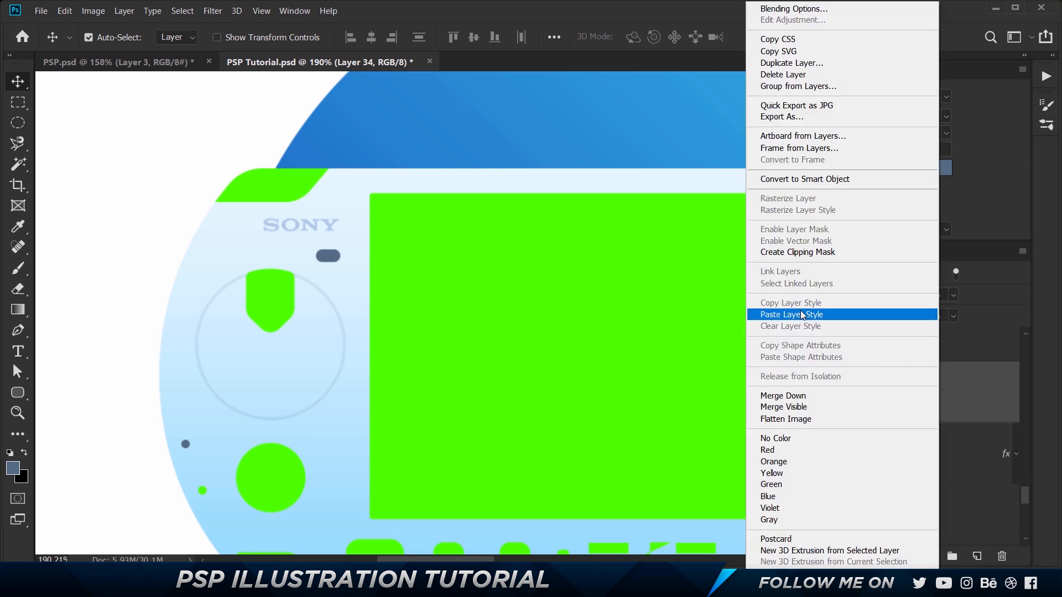
pyautogui.click(808, 314)
# Rasterize the layer styles of both small left-edge dots (Layers 34 and 35) and set their opacity to 50%
pyautogui.keyDown('shift'); pyautogui.click(942, 463); pyautogui.keyUp('shift')
pyautogui.rightClick(928, 377)
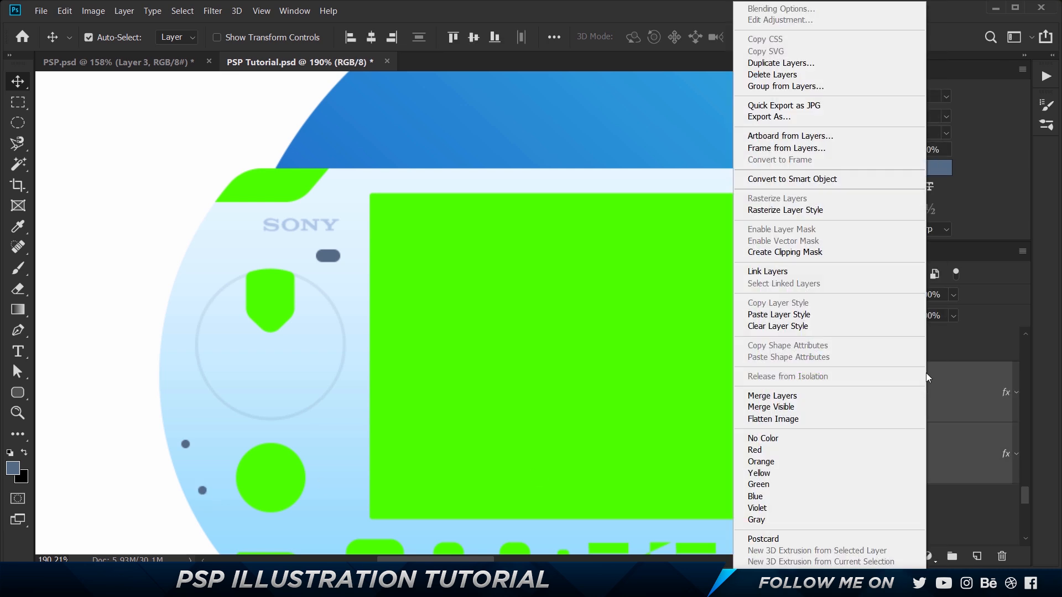
pyautogui.click(808, 211)
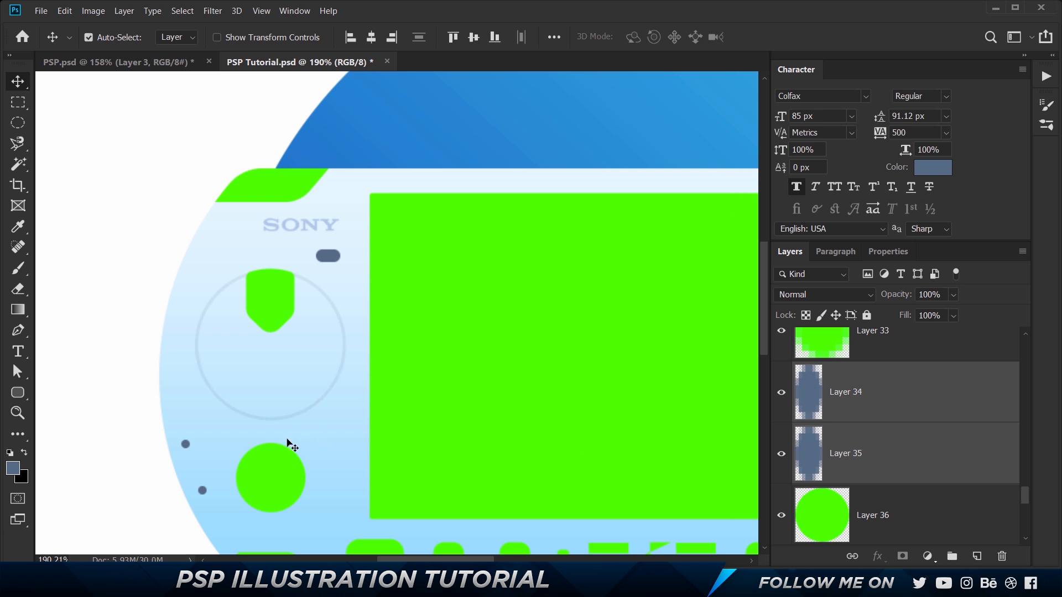
pyautogui.press('5')
# In PSP.psd, hide the effects of the blue circle below the D-pad (Layer 13), sample its fill and copy hex colour 34a4f1
pyautogui.hotkey('ctrl', 'Tab')
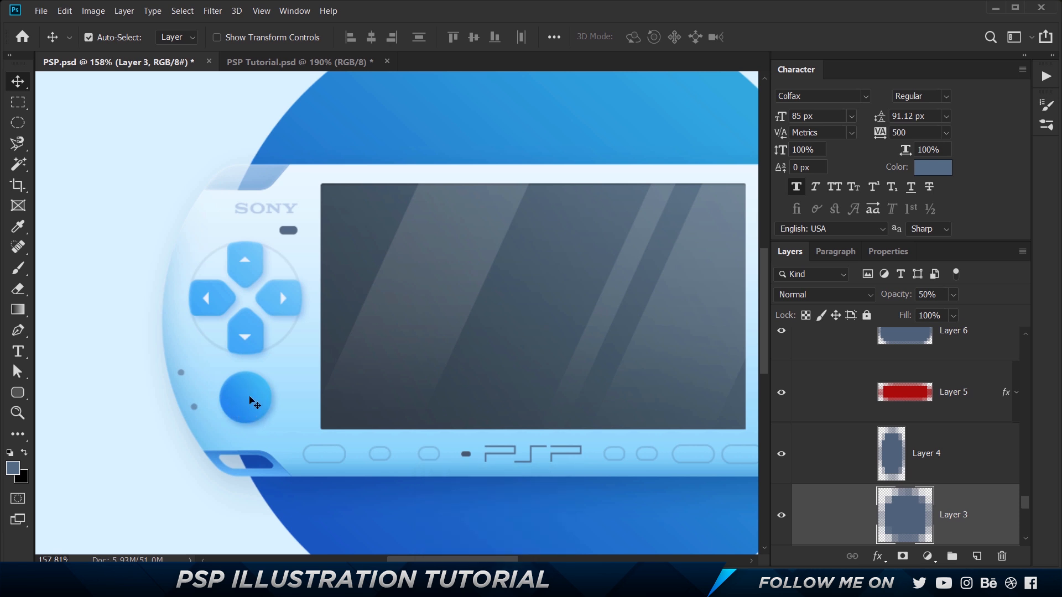
pyautogui.click(257, 406)
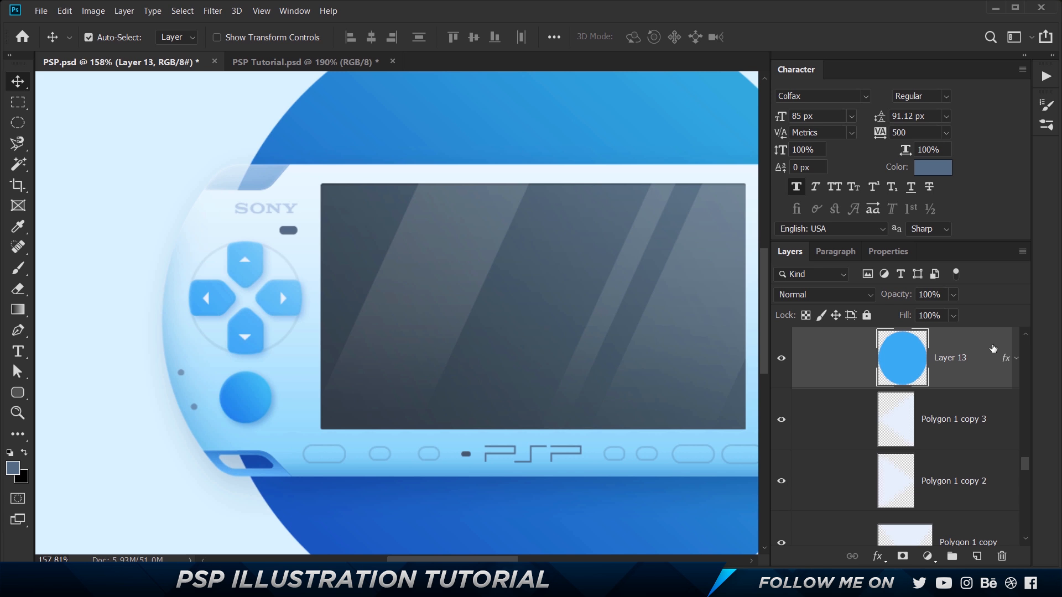
pyautogui.click(1016, 356)
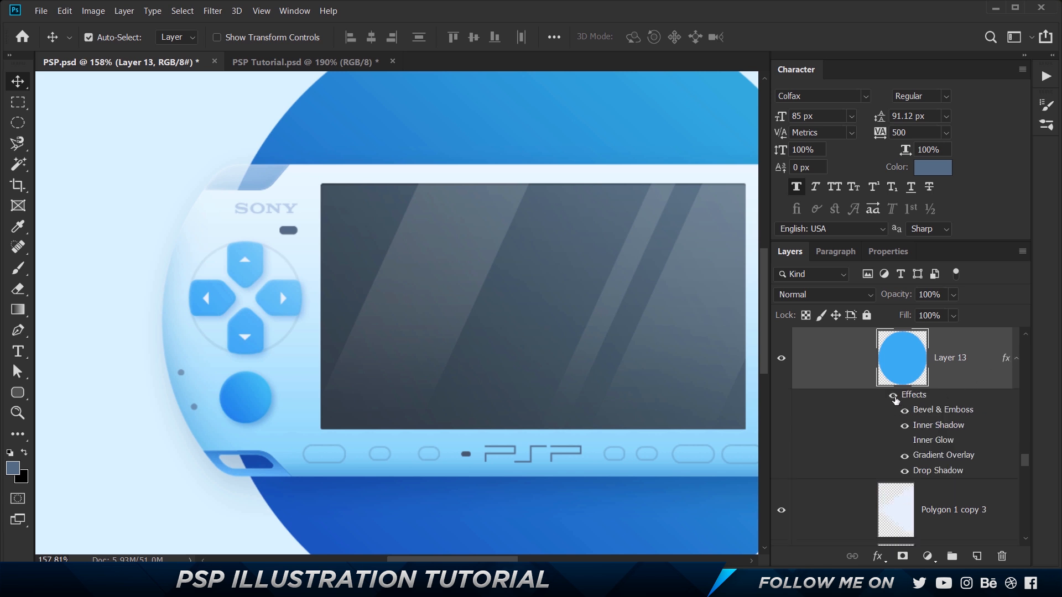
pyautogui.click(893, 395)
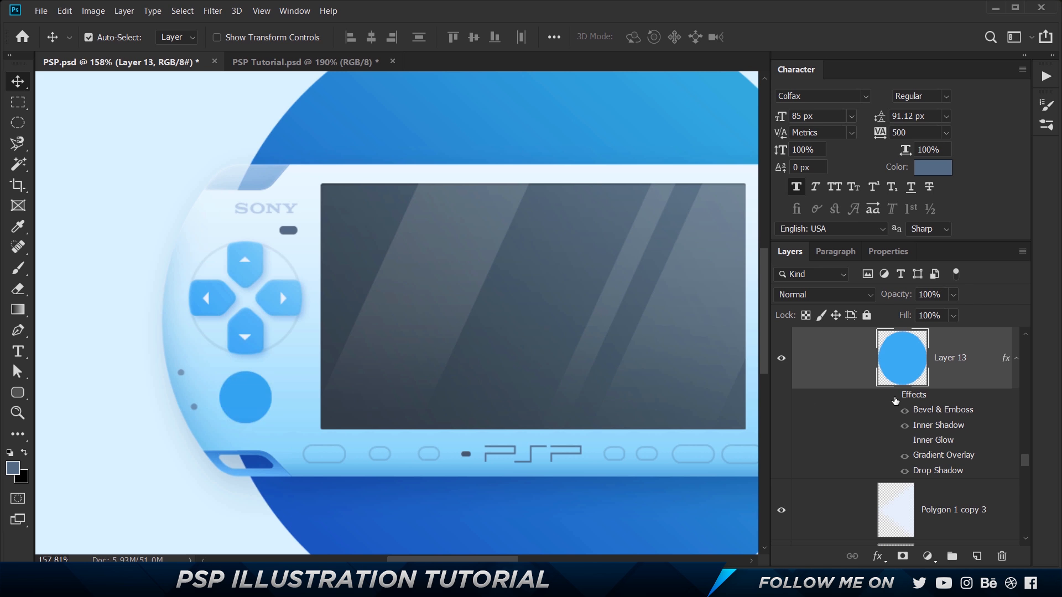
pyautogui.press('i')
pyautogui.click(246, 386)
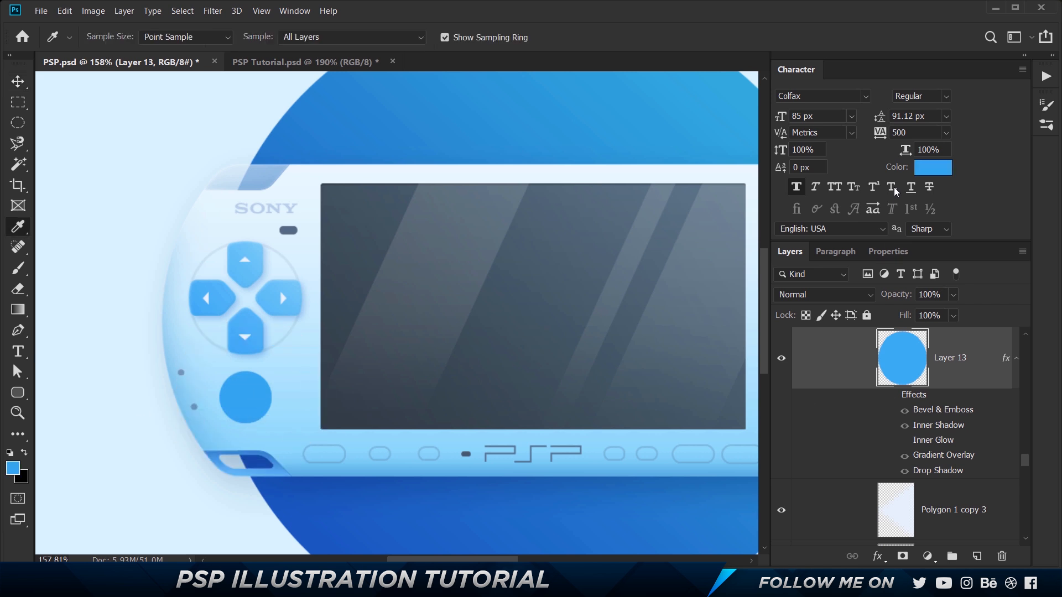
pyautogui.click(939, 168)
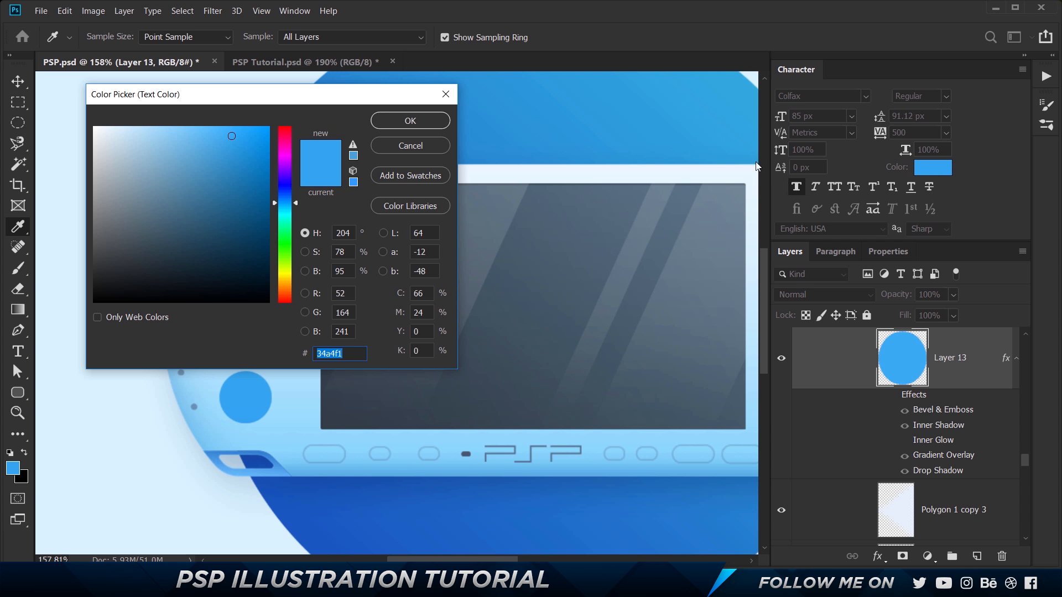
pyautogui.click(412, 129)
# In PSP Tutorial.psd, rename the layer of the large green circle below the joystick ring (Layer 36) as Left Circle
pyautogui.click(325, 65)
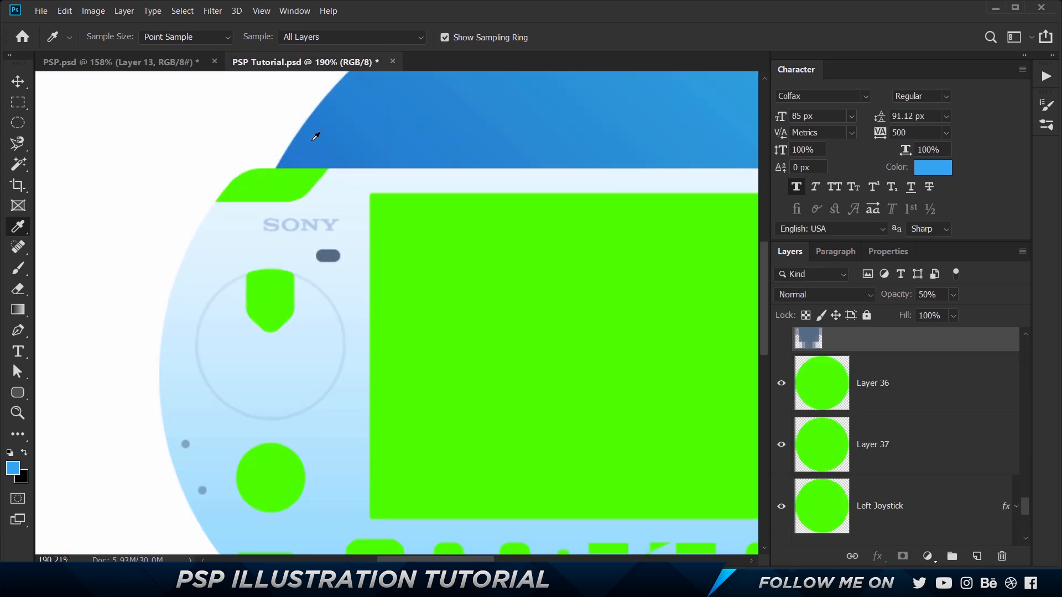
pyautogui.press('v')
pyautogui.click(269, 487)
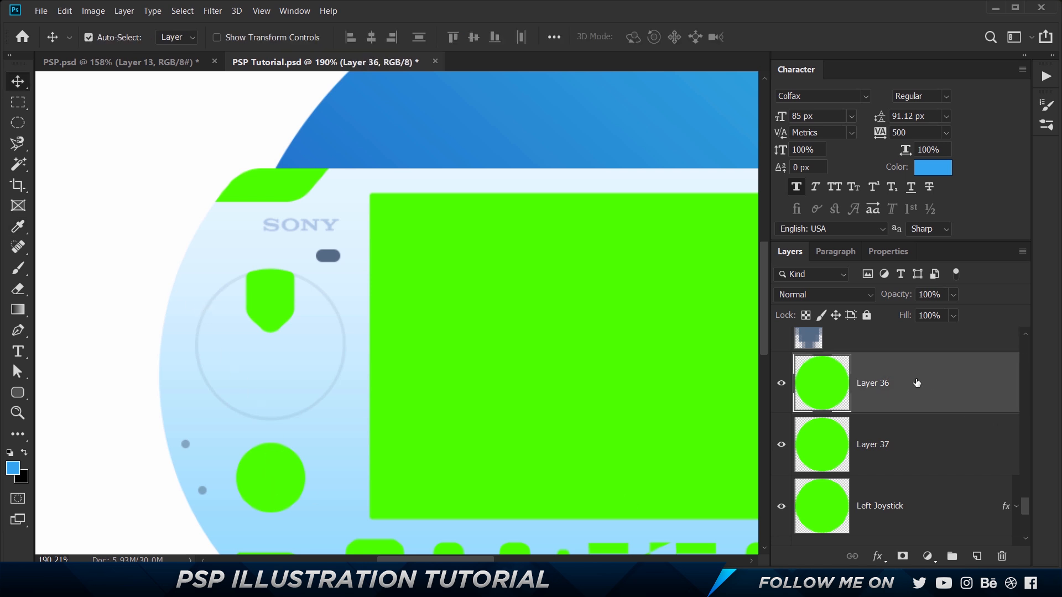
pyautogui.doubleClick(871, 383)
pyautogui.write('Left')
pyautogui.write('ns')
pyautogui.press('BackSpace')
pyautogui.press('BackSpace')
pyautogui.press('BackSpace')
pyautogui.press('Return')
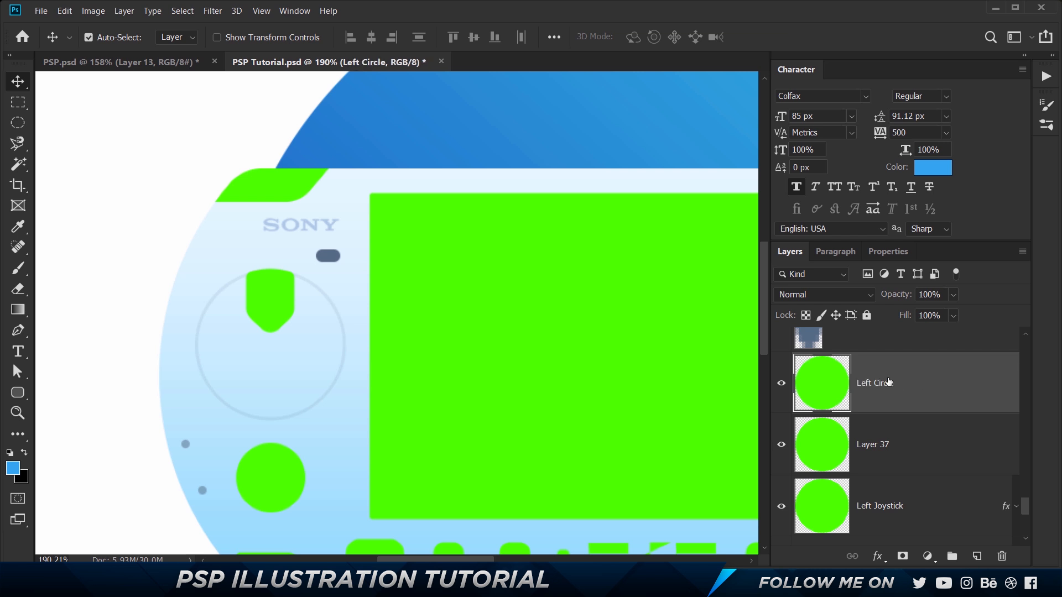
# Give the Left Circle layer a 34a4f1 Color Overlay and rasterize its layer style
pyautogui.rightClick(931, 378)
pyautogui.press('Escape')
pyautogui.doubleClick(891, 374)
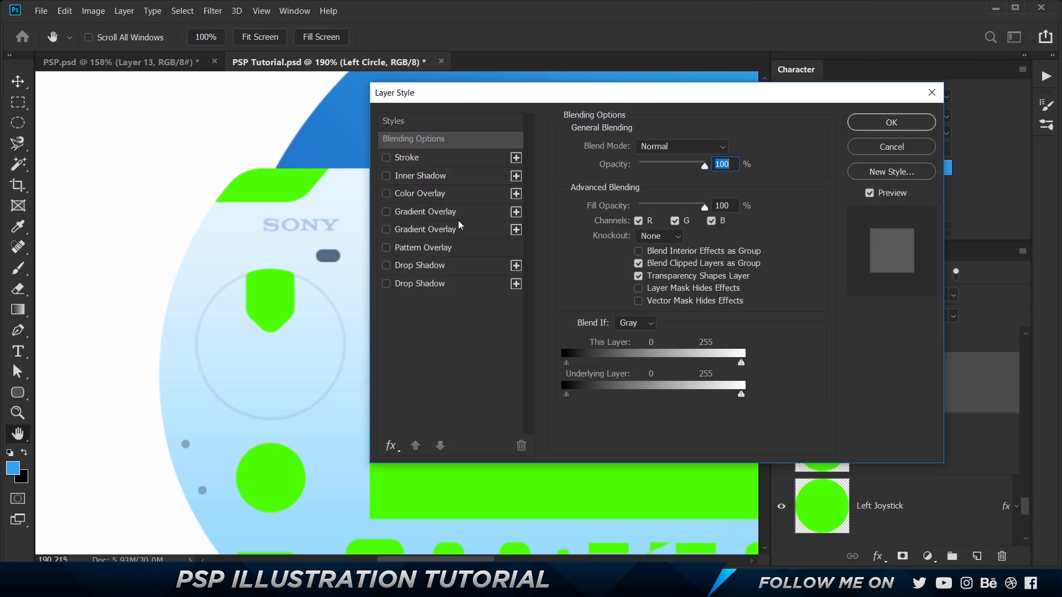
pyautogui.click(413, 195)
pyautogui.click(730, 150)
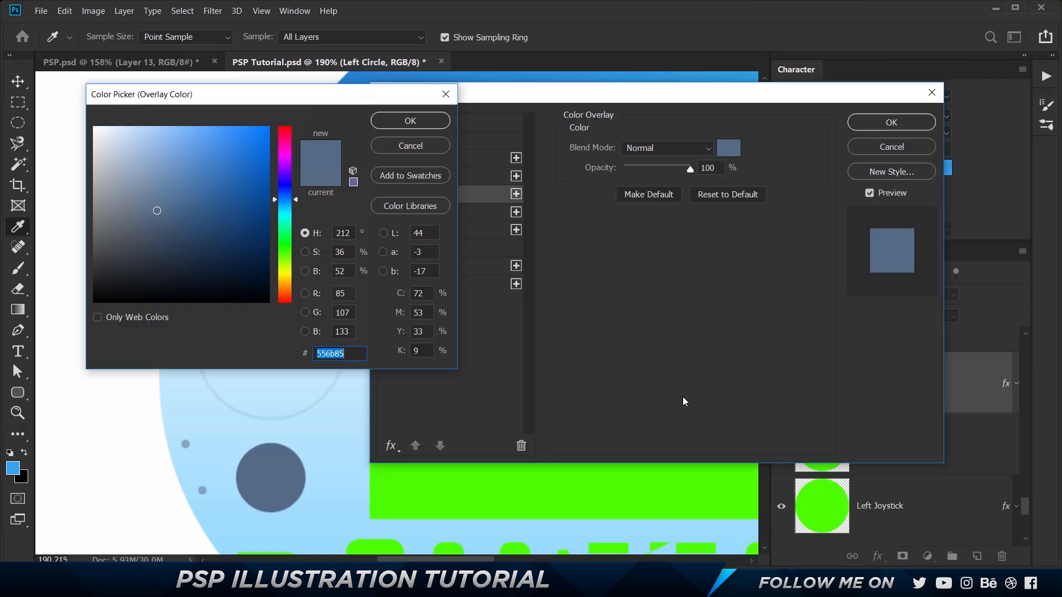
pyautogui.write('34a4f1')
pyautogui.press('Return')
pyautogui.press('Return')
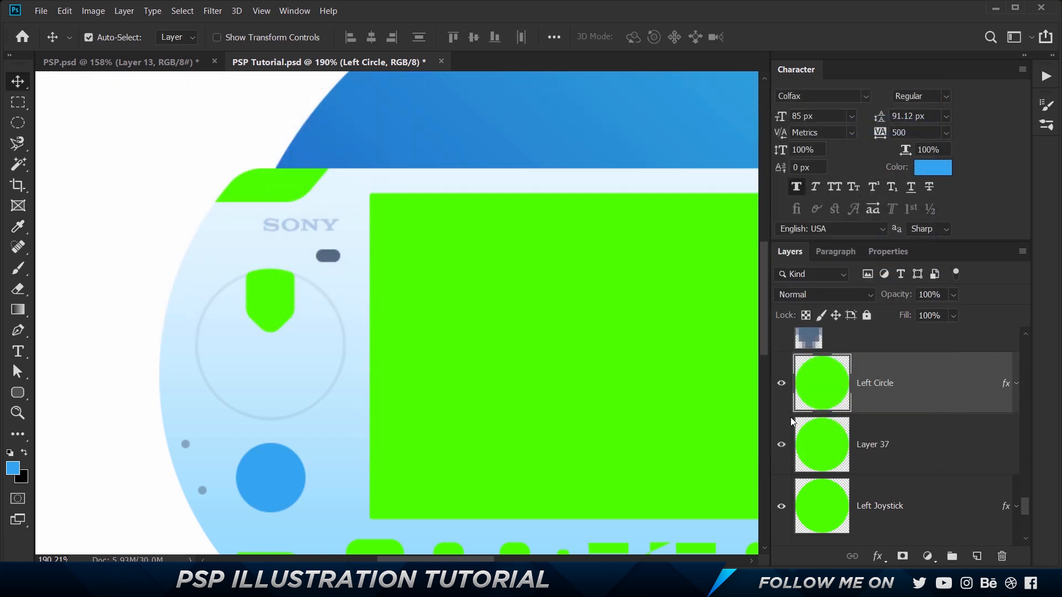
pyautogui.rightClick(979, 393)
pyautogui.click(861, 210)
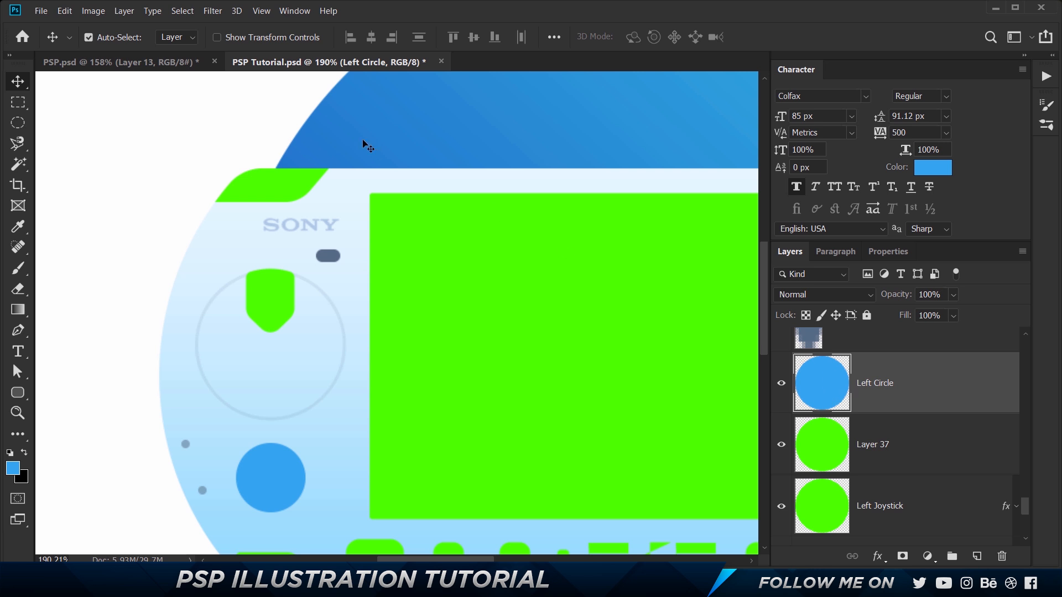
# Turn Layer 13's effects back on in PSP.psd and copy its layer style onto Left Circle in PSP Tutorial.psd
pyautogui.click(93, 64)
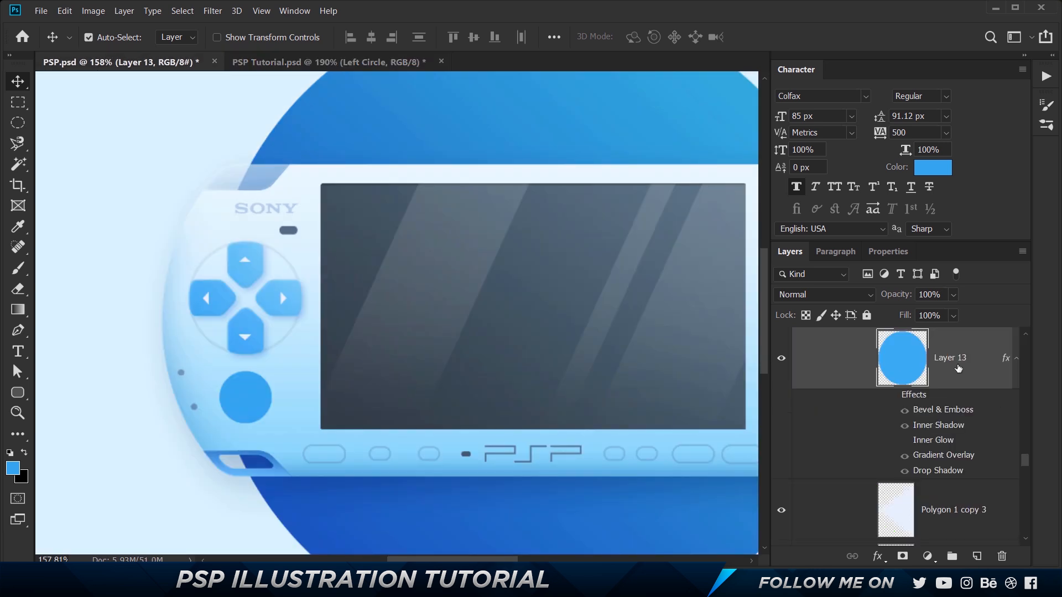
pyautogui.rightClick(976, 341)
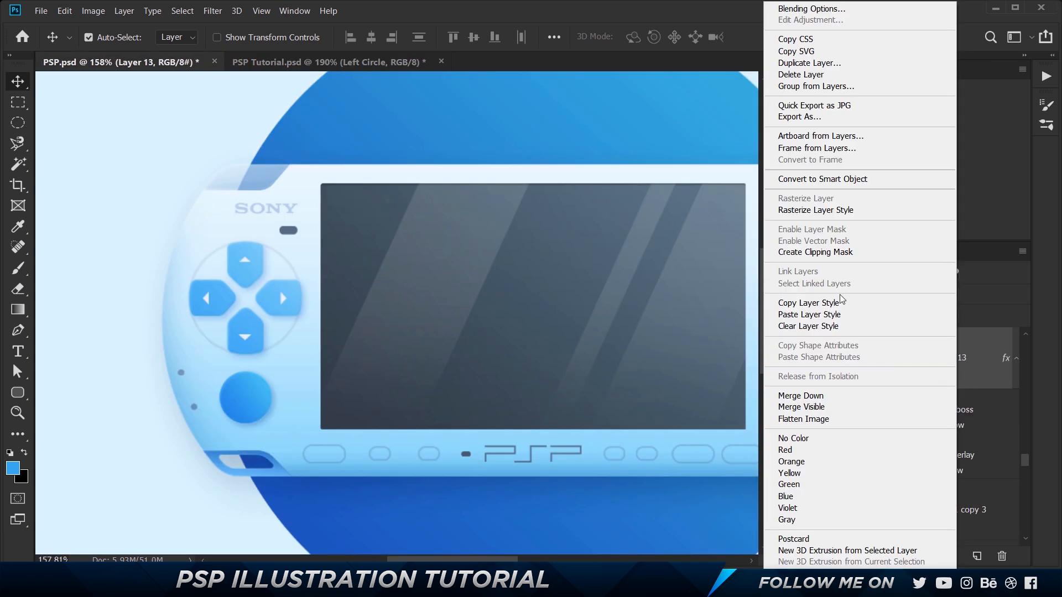
pyautogui.click(820, 307)
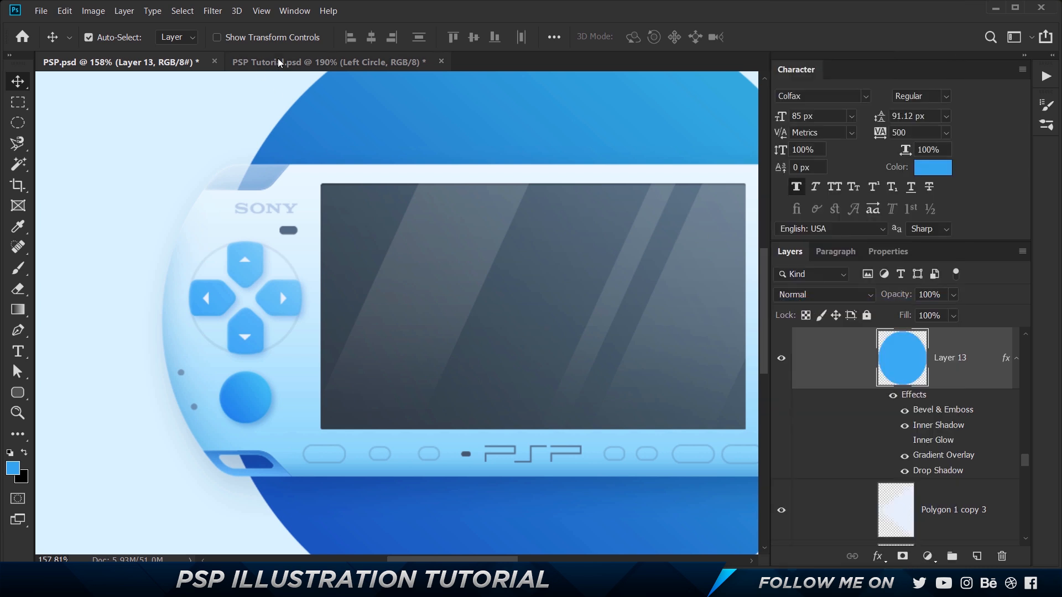
pyautogui.hotkey('ctrl', 'Tab')
pyautogui.rightClick(939, 368)
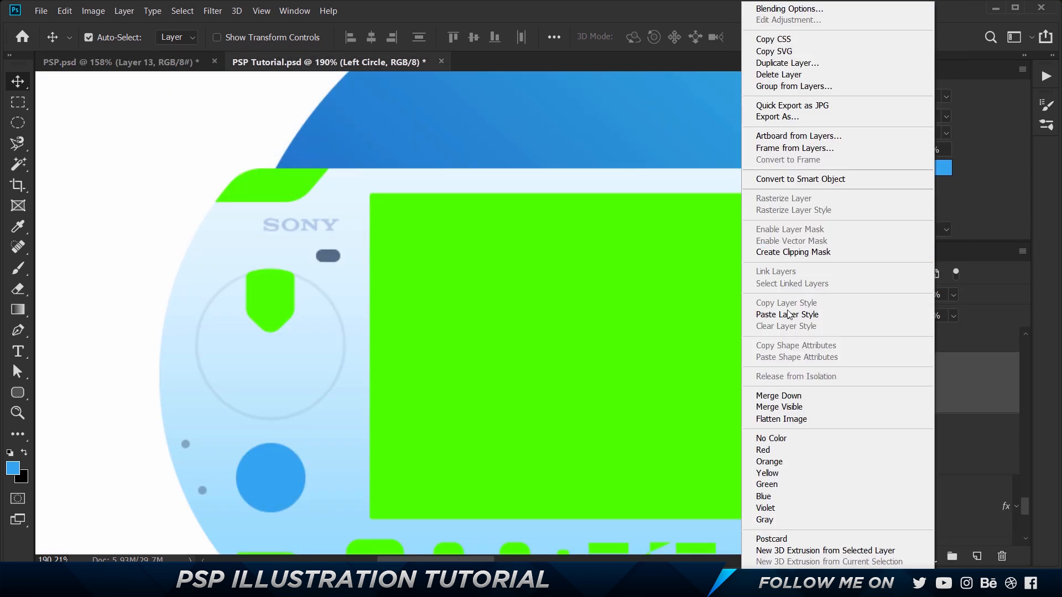
pyautogui.click(788, 314)
pyautogui.scroll(-2, 434, 429)
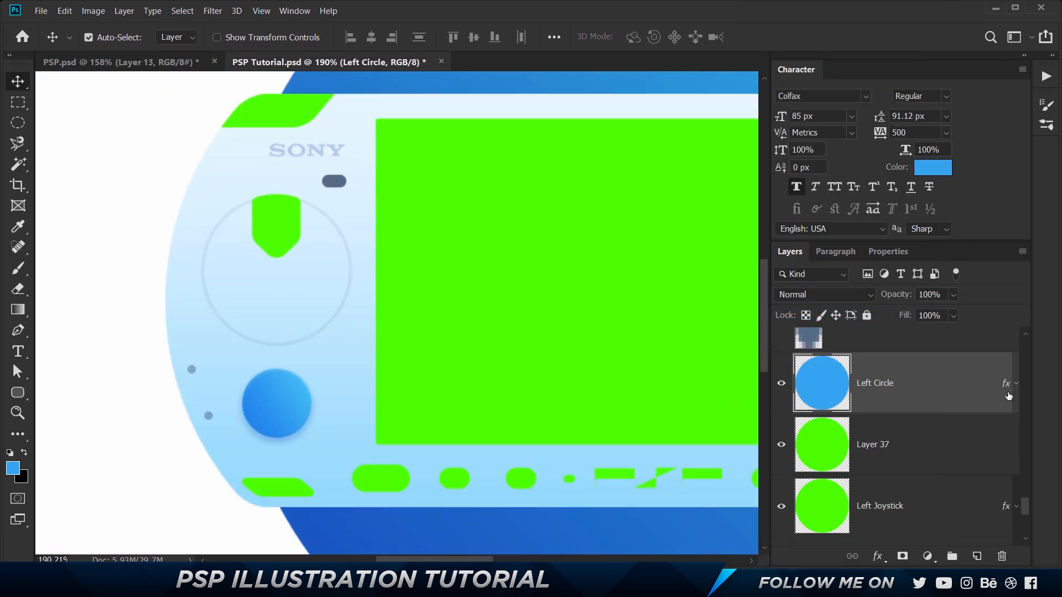
# Set the Soften value of Left Circle's Bevel & Emboss effect to 2 px
pyautogui.doubleClick(945, 367)
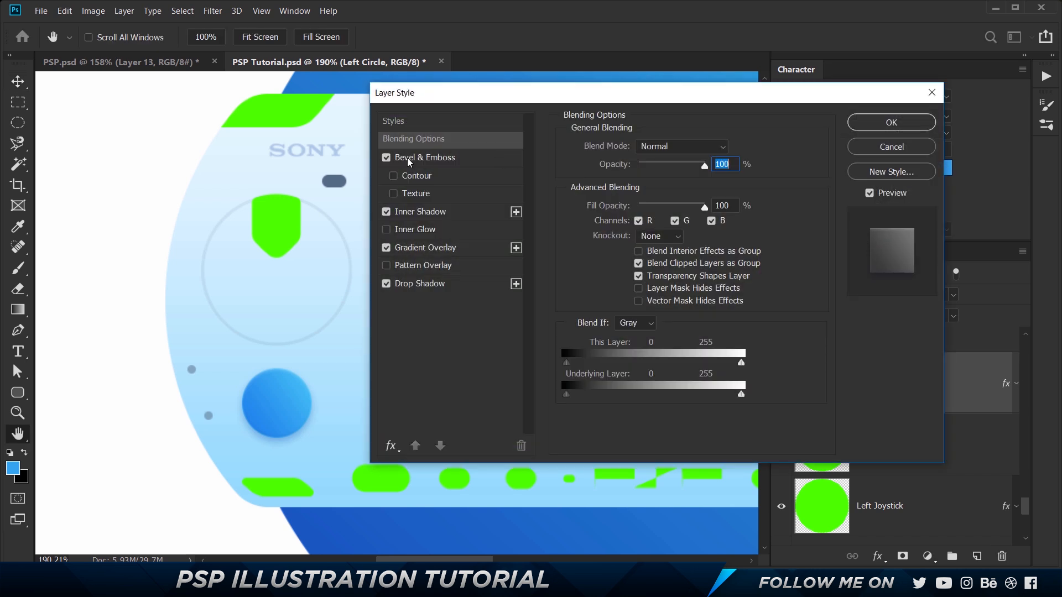
pyautogui.click(421, 158)
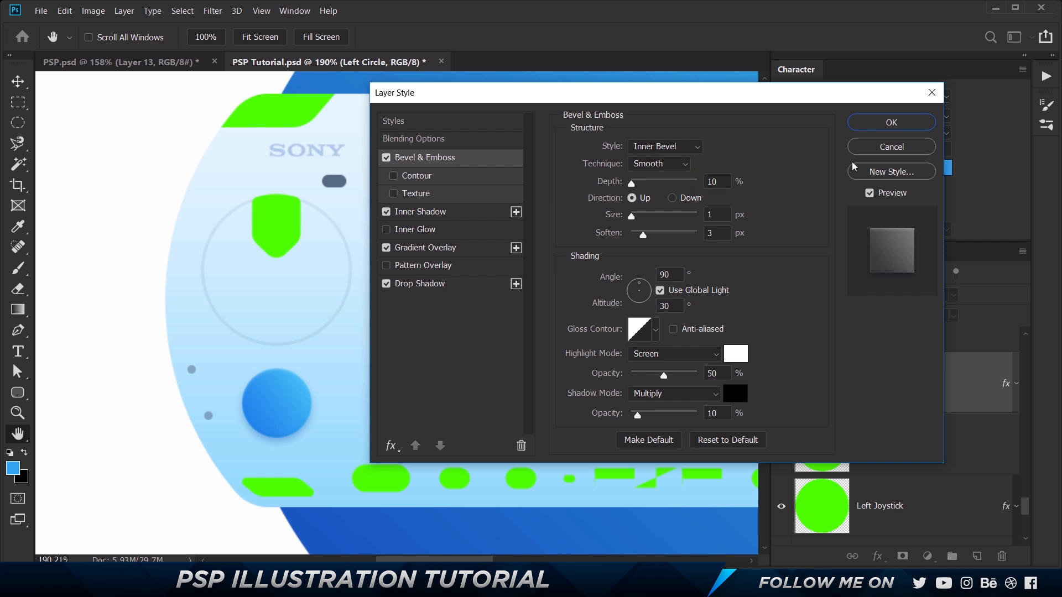
pyautogui.click(722, 238)
pyautogui.press('Down')
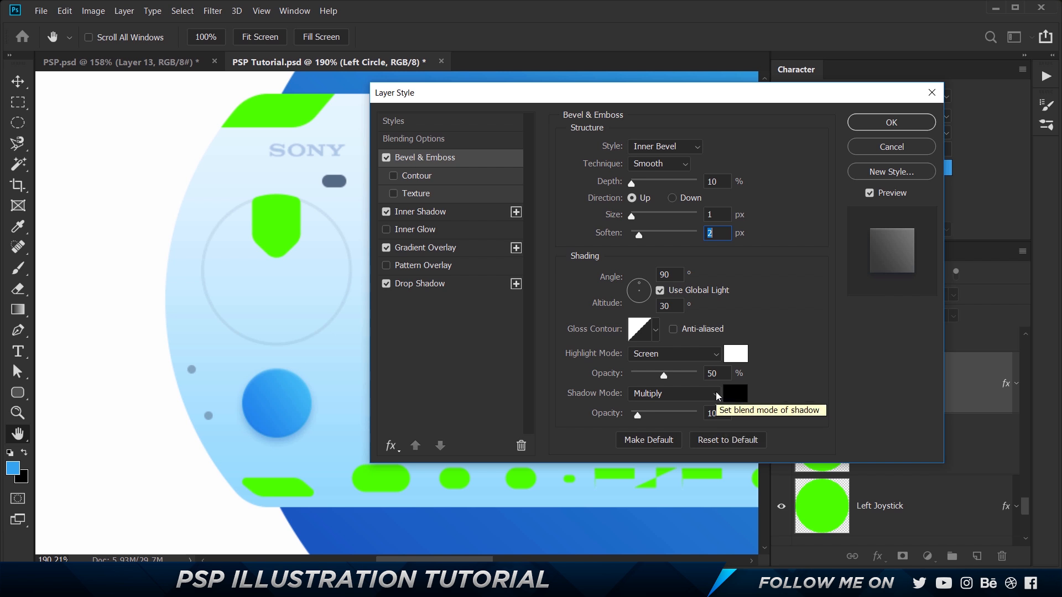
# Review Left Circle's Inner Shadow, Gradient Overlay and Drop Shadow settings, including the drop shadow's colour
pyautogui.click(440, 213)
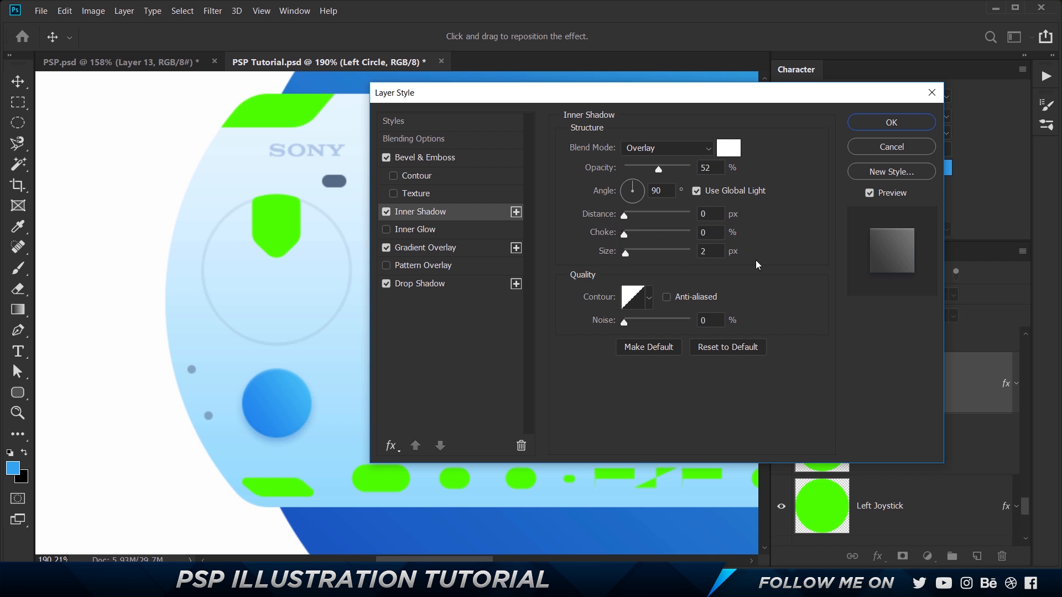
pyautogui.click(450, 256)
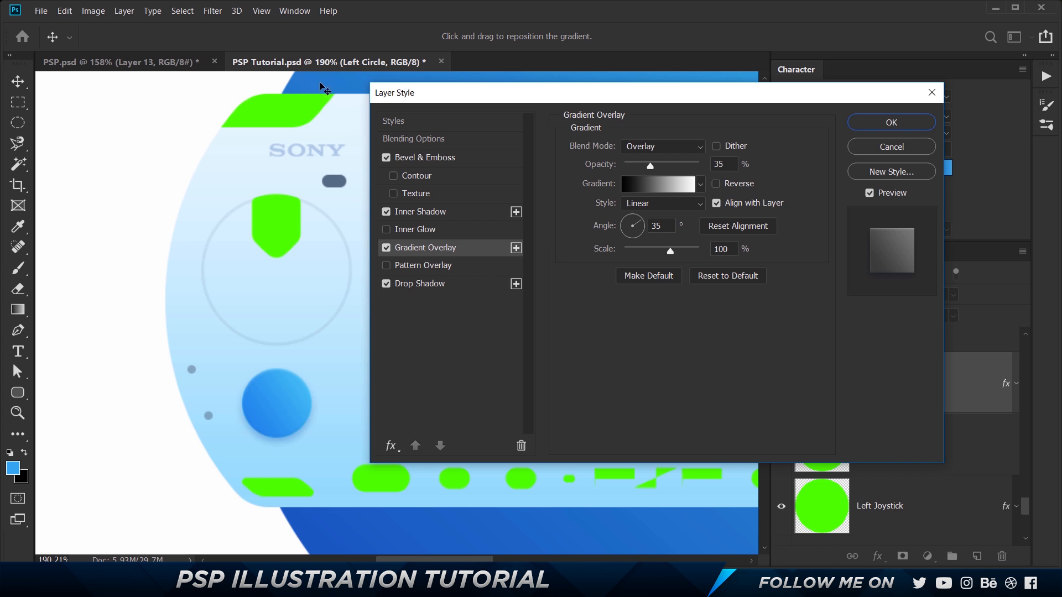
pyautogui.click(720, 163)
pyautogui.click(666, 227)
pyautogui.click(433, 288)
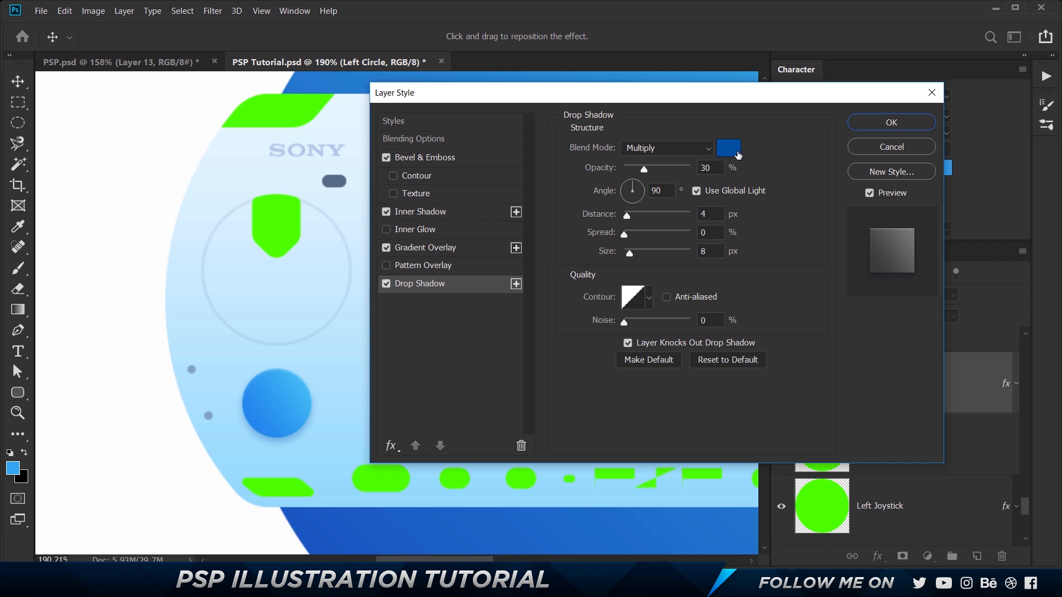
pyautogui.click(735, 154)
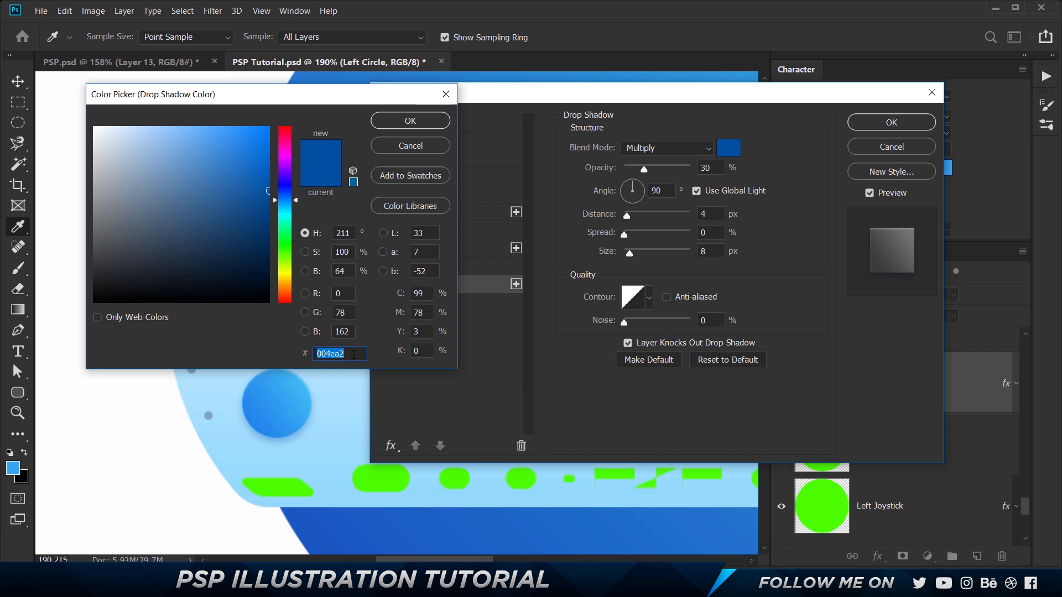
pyautogui.click(409, 121)
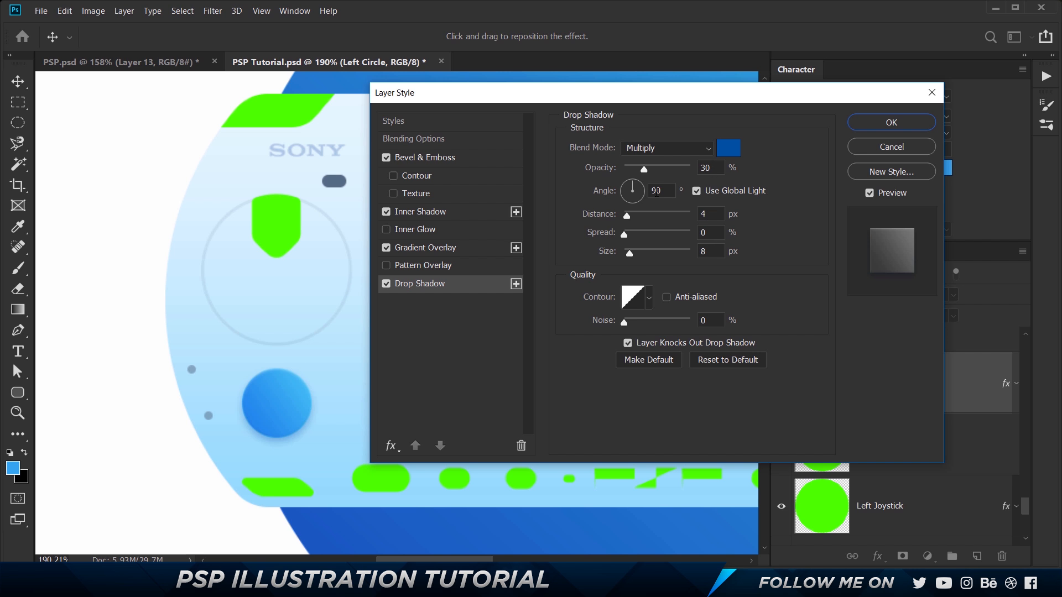
# Set Left Circle's Drop Shadow to a 90° angle and 20% opacity, and apply the layer style
pyautogui.doubleClick(674, 191)
pyautogui.press('Down')
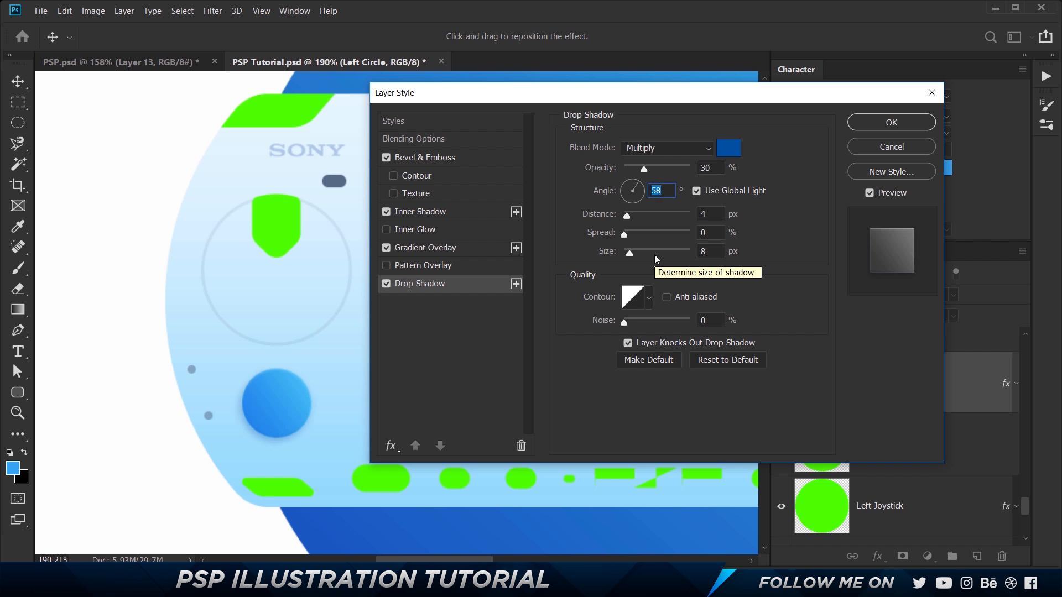
pyautogui.write('90')
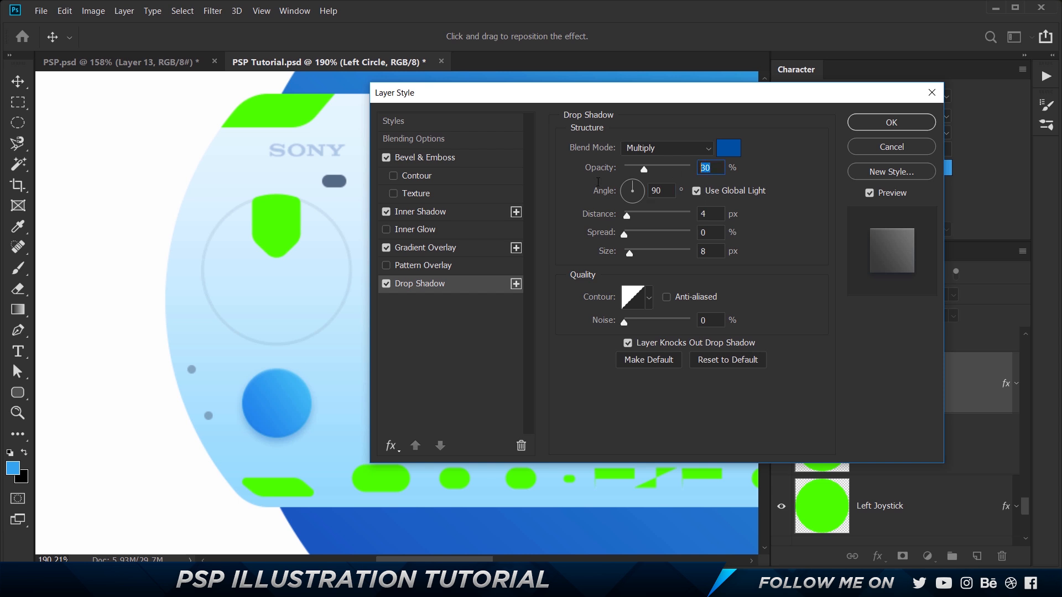
pyautogui.write('20')
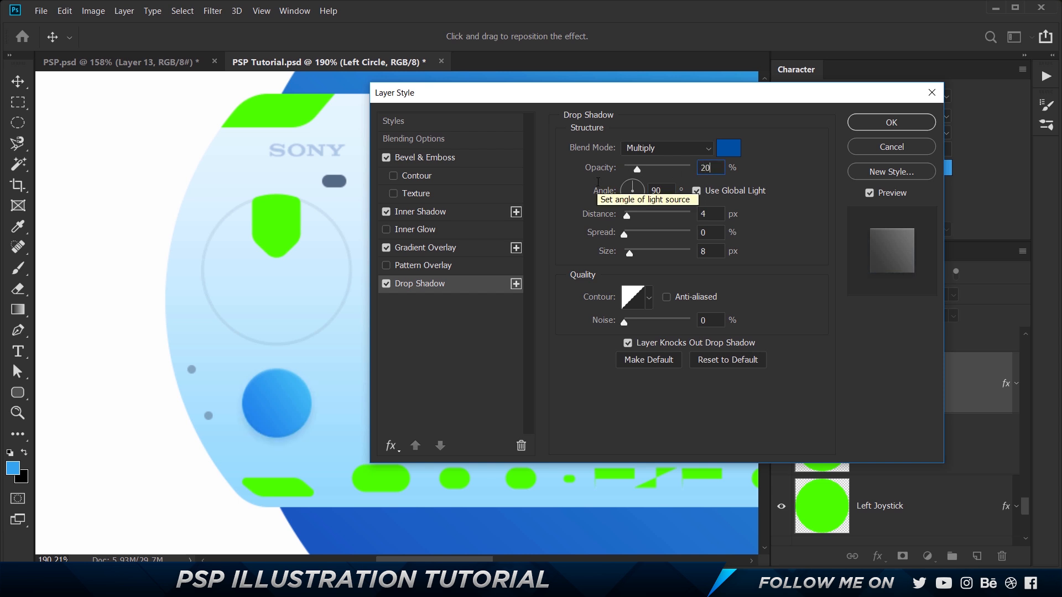
pyautogui.click(872, 125)
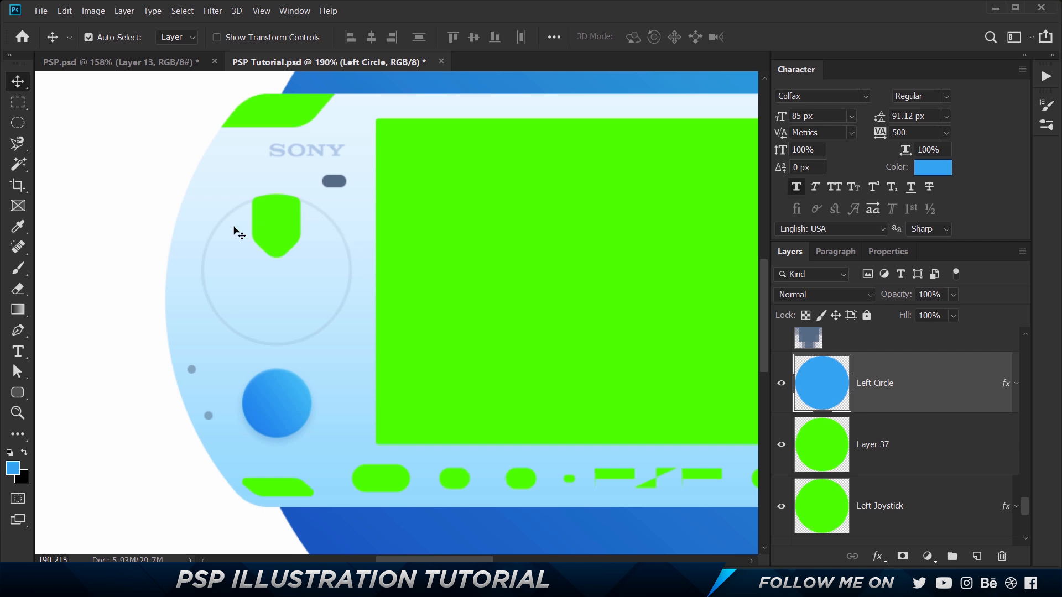
pyautogui.click(156, 62)
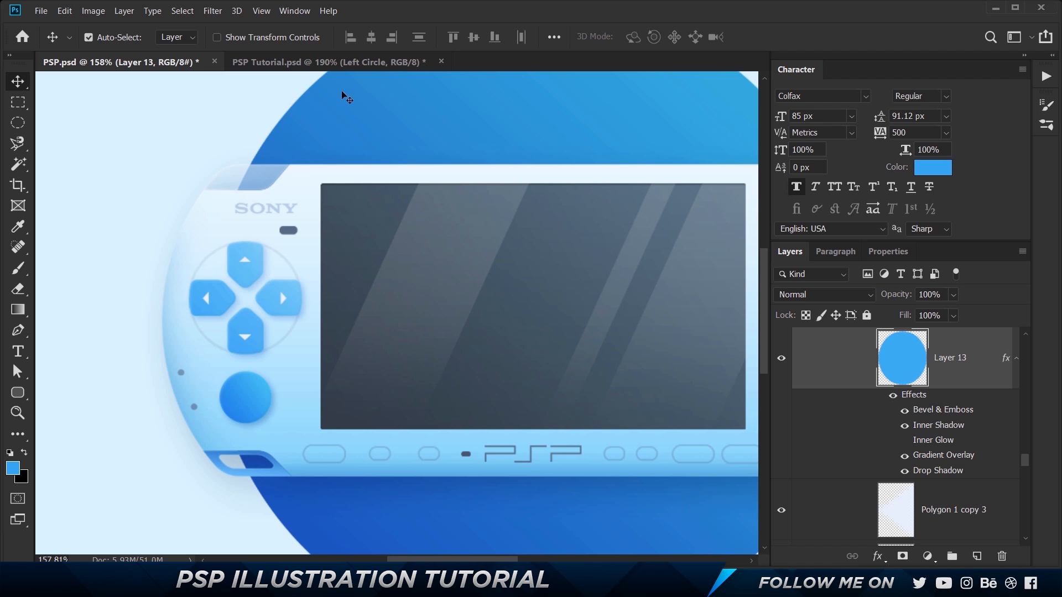
pyautogui.click(332, 62)
pyautogui.click(276, 227)
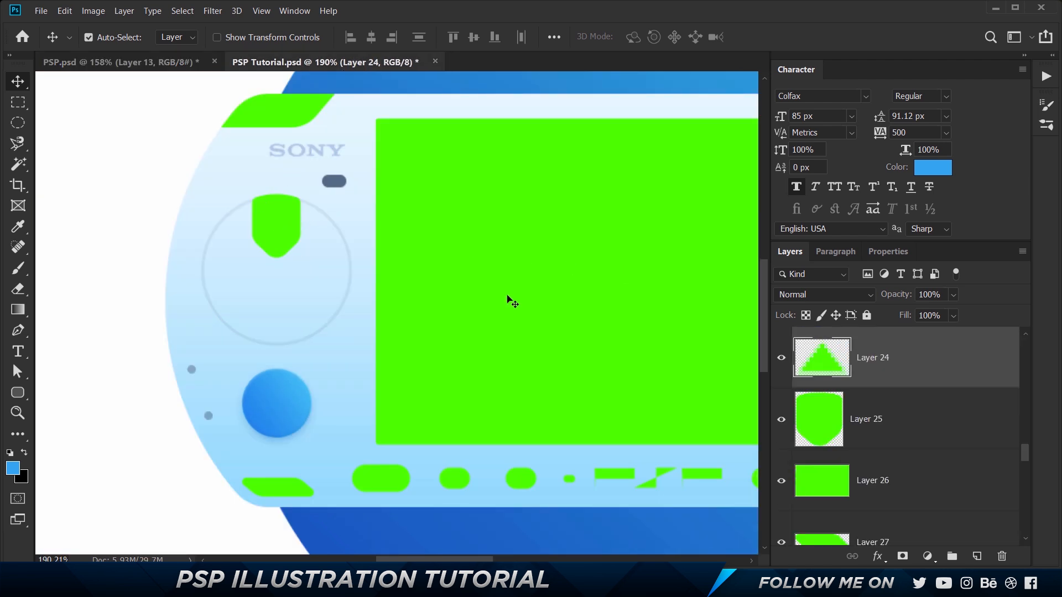
pyautogui.click(290, 206)
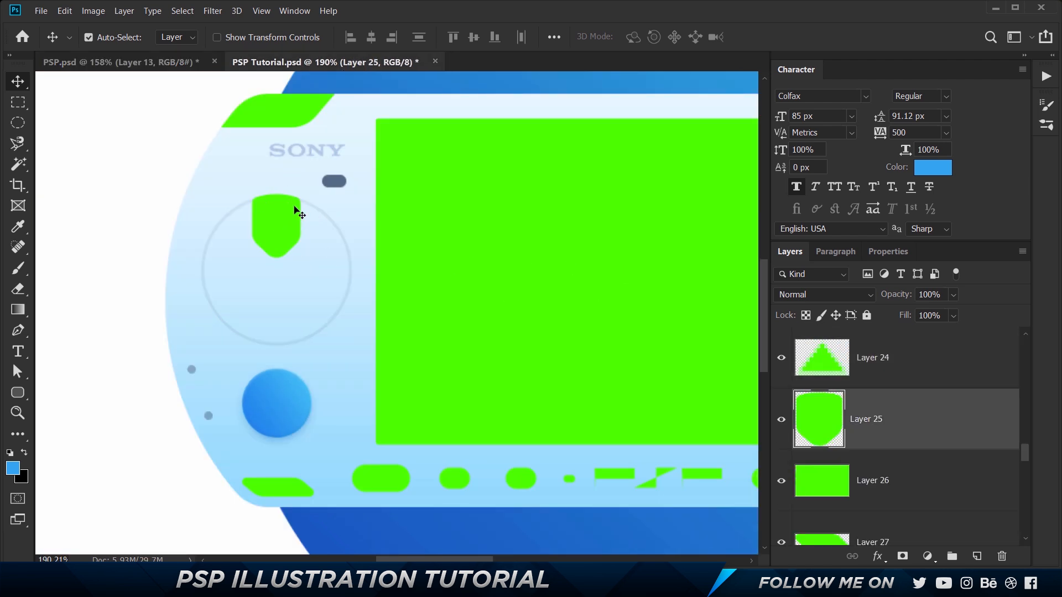
pyautogui.click(940, 356)
pyautogui.doubleClick(940, 357)
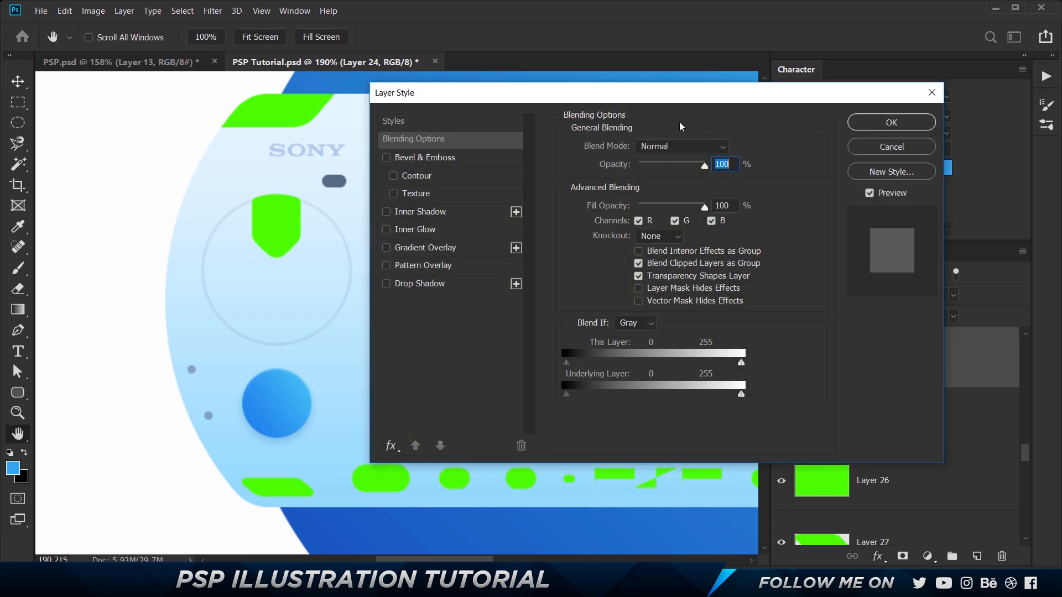
pyautogui.click(891, 147)
# In PSP.psd, sample the D-pad arrow's colour, #e7f0fc, and copy its hex code
pyautogui.click(188, 62)
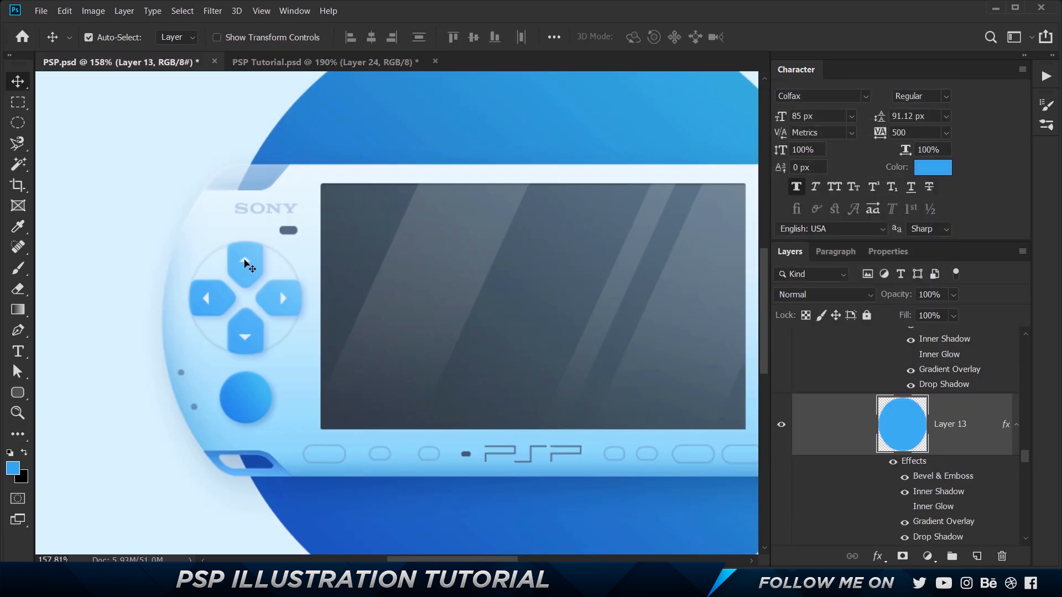
pyautogui.click(247, 261)
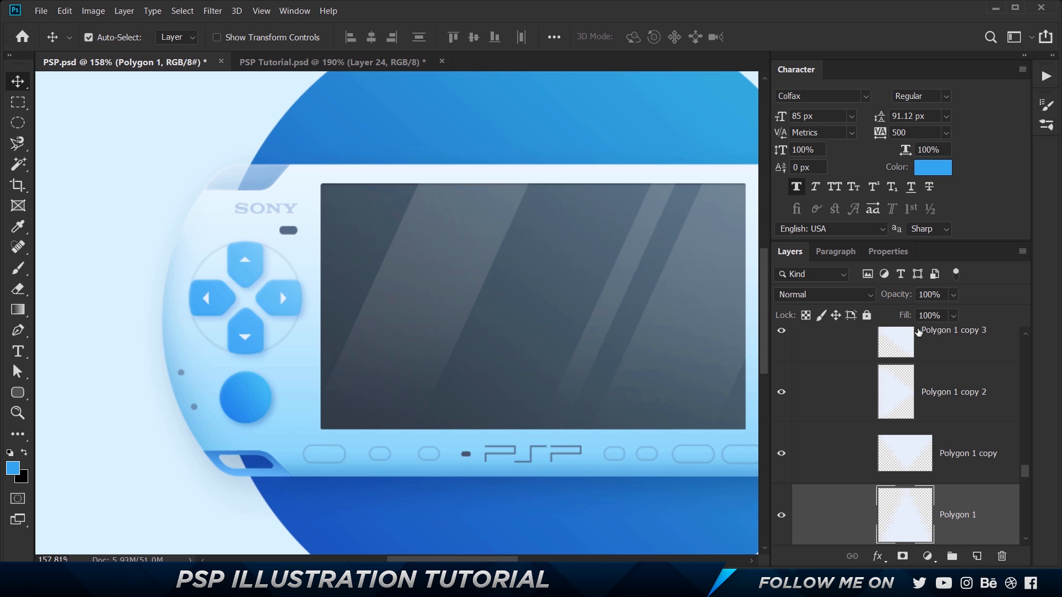
pyautogui.press('i')
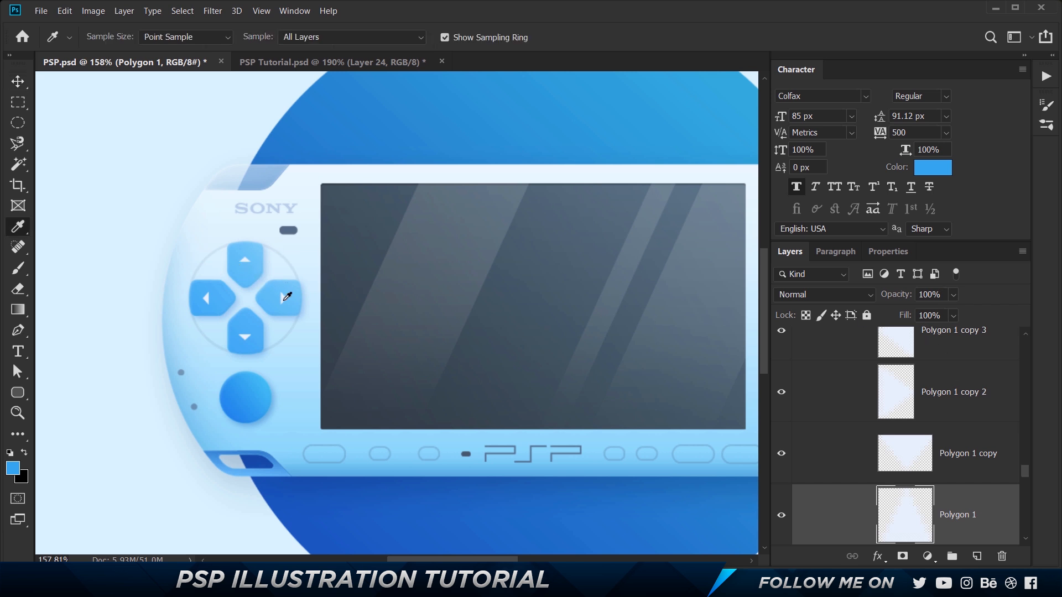
pyautogui.click(283, 299)
pyautogui.click(927, 170)
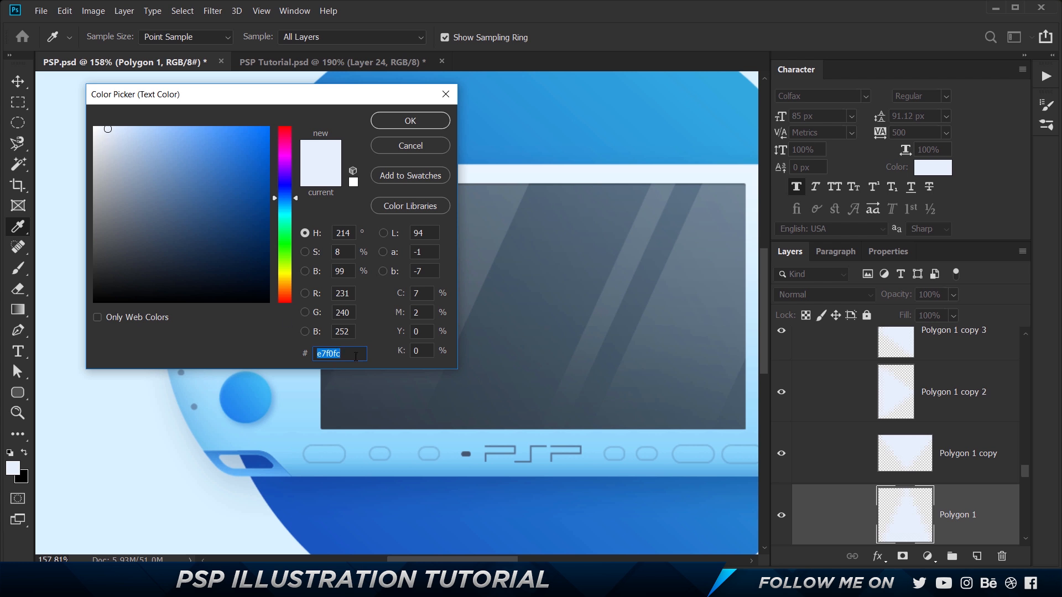
pyautogui.click(363, 356)
pyautogui.moveTo(363, 356); pyautogui.dragTo(208, 369)
pyautogui.click(424, 127)
# Add a Color Overlay in the copied arrow colour to Layer 24, the D-pad arrow in PSP Tutorial.psd
pyautogui.click(320, 65)
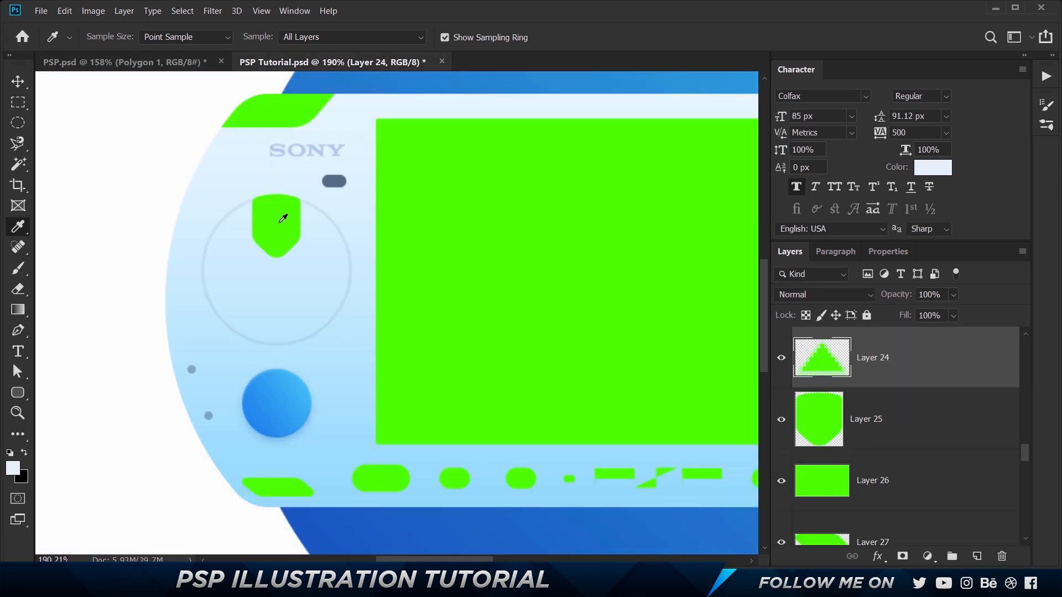
pyautogui.doubleClick(865, 338)
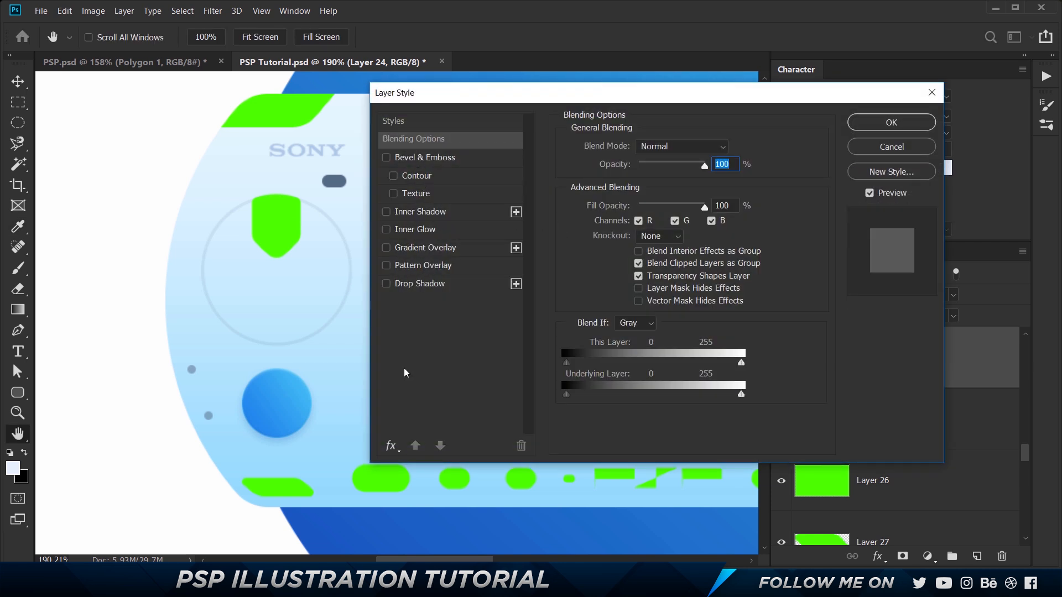
pyautogui.click(391, 445)
pyautogui.click(414, 358)
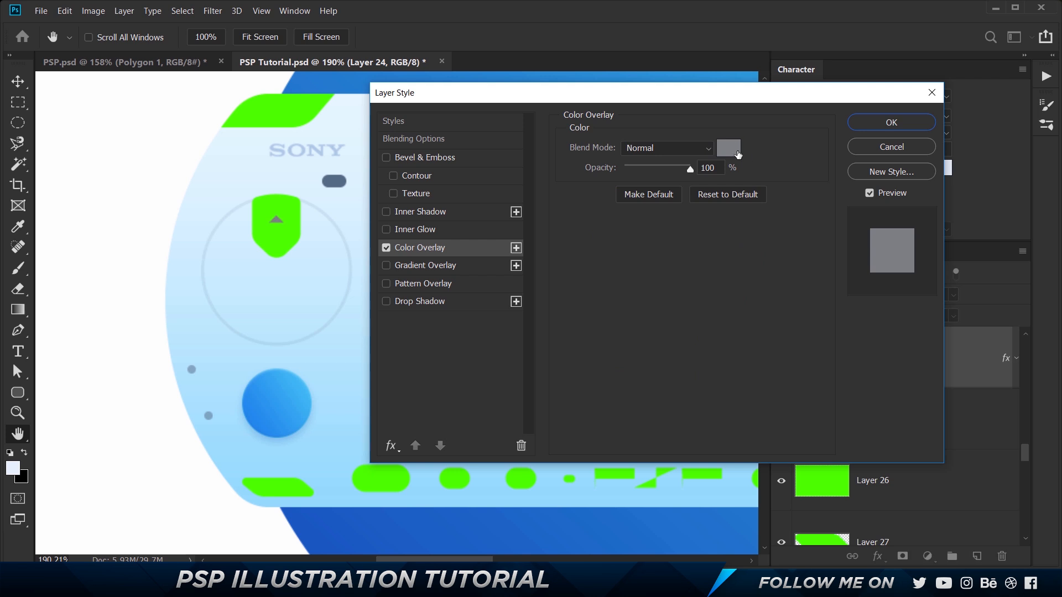
pyautogui.click(728, 147)
pyautogui.press('Return')
pyautogui.press('Return')
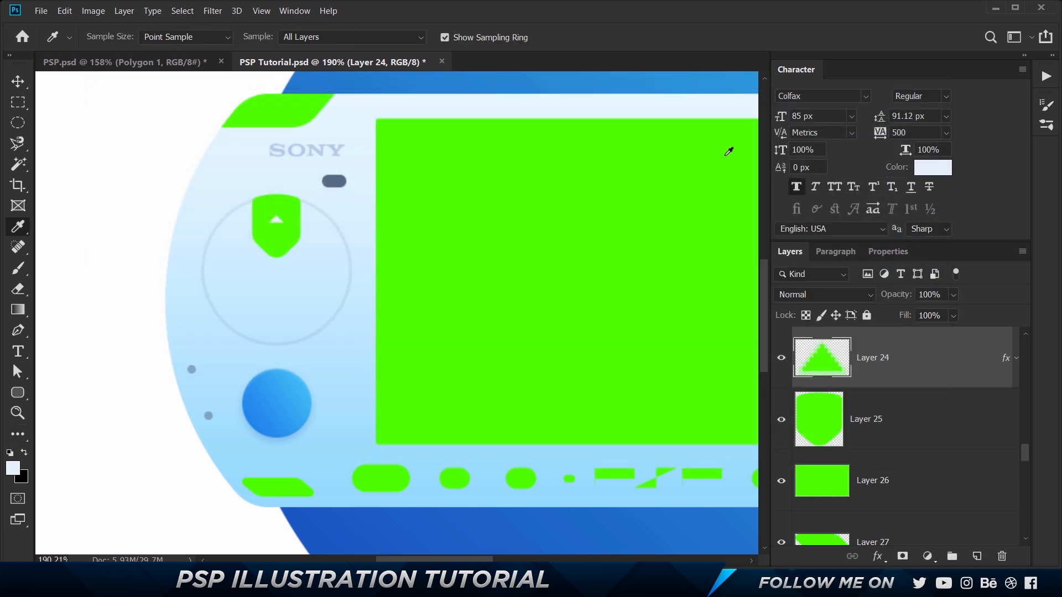
# In PSP.psd, find the group containing the D-pad's upper button, Layer 9, and hide Group 1's effects
pyautogui.click(160, 62)
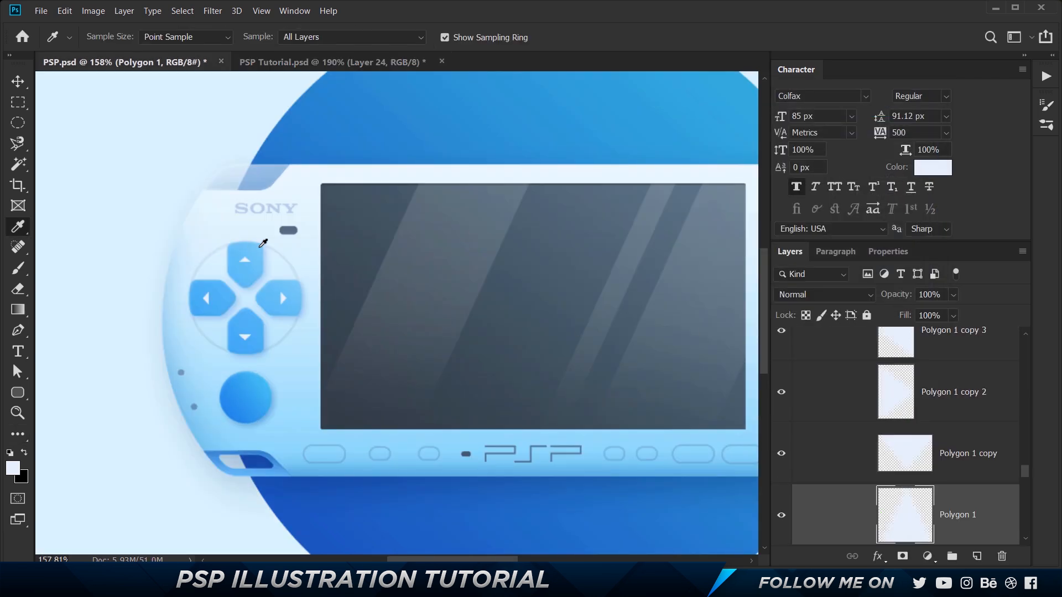
pyautogui.press('v')
pyautogui.click(252, 247)
pyautogui.scroll(-2, 998, 484)
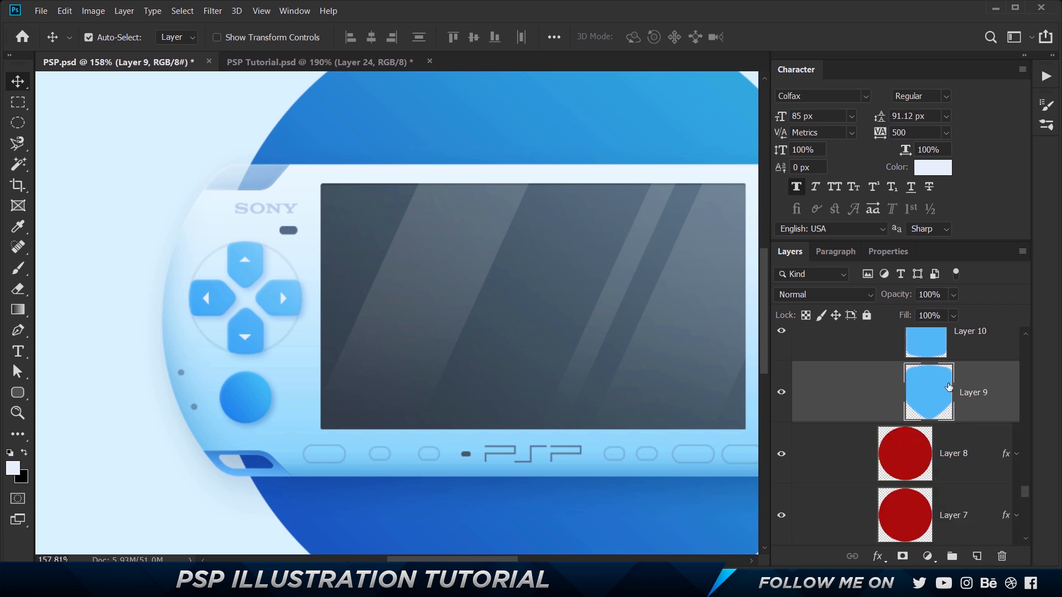
pyautogui.scroll(3, 949, 390)
pyautogui.scroll(2, 967, 404)
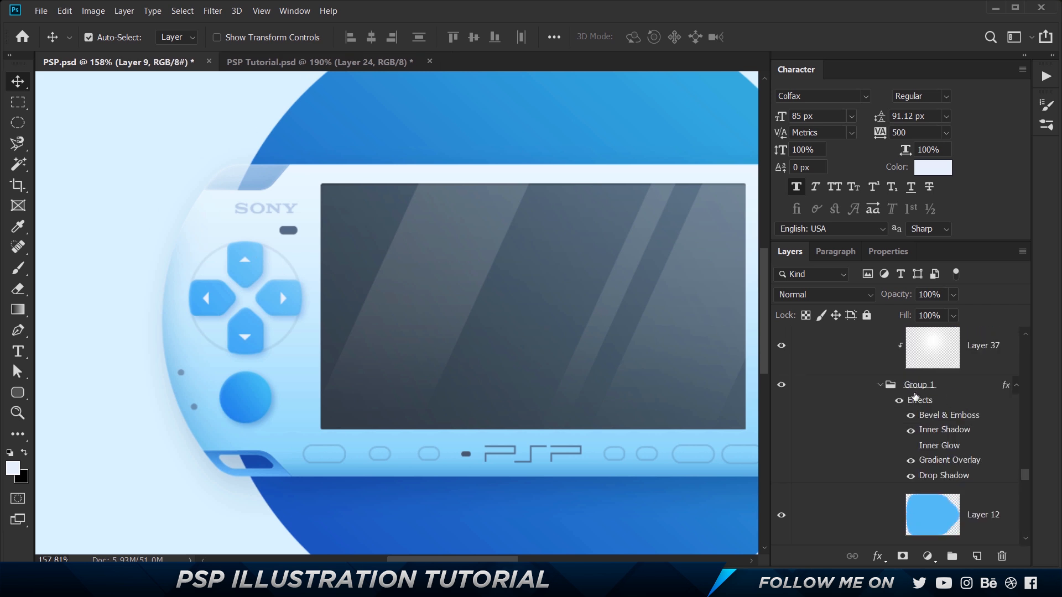
pyautogui.click(899, 403)
pyautogui.scroll(-1, 279, 264)
# Sample the D-pad's upper button colour, #89cffa, and copy its hex code
pyautogui.press('i')
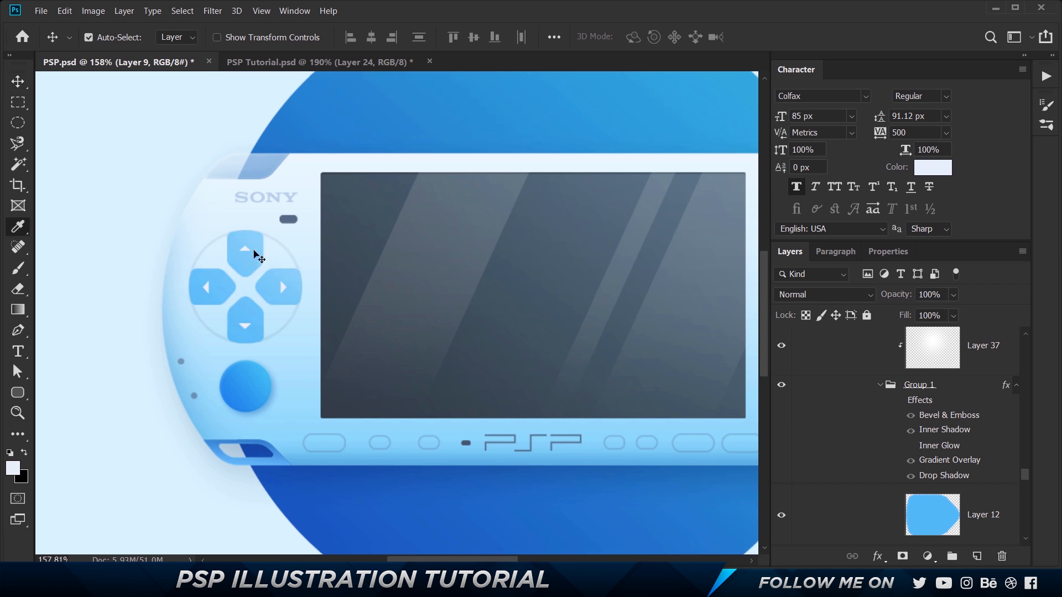
pyautogui.click(257, 230)
pyautogui.click(944, 168)
pyautogui.hotkey('ctrl', 'c')
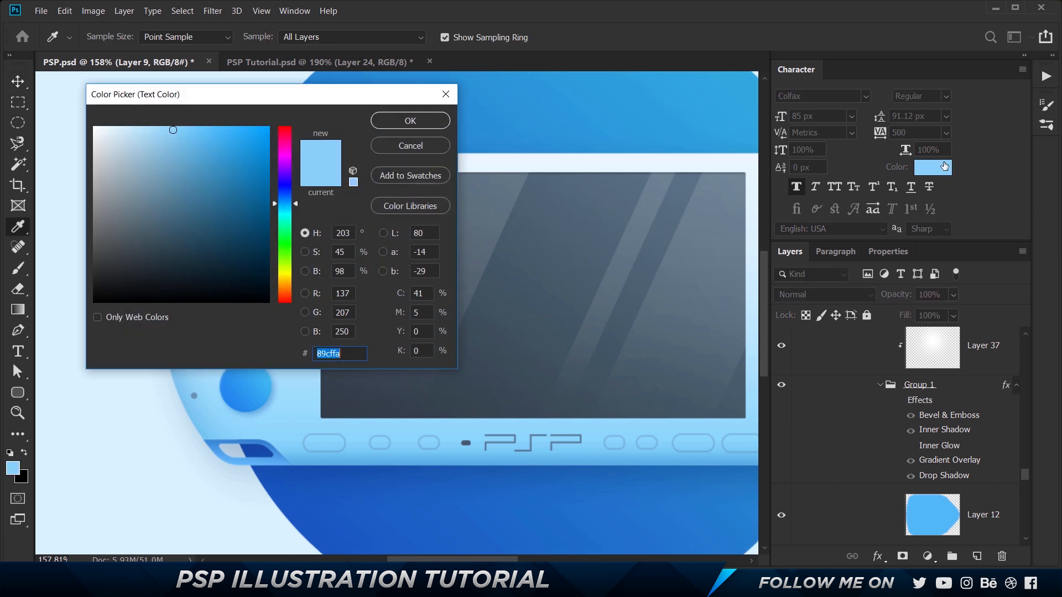
pyautogui.click(345, 357)
pyautogui.click(420, 125)
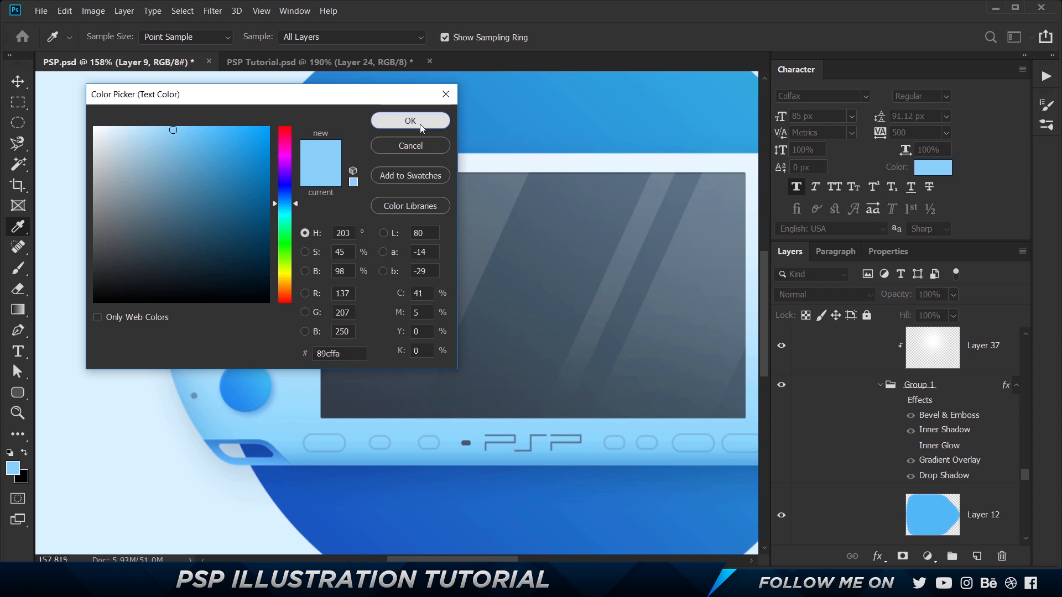
# Give Layer 25, the D-pad button in PSP Tutorial.psd, a Color Overlay in the copied colour #89cffa
pyautogui.click(331, 62)
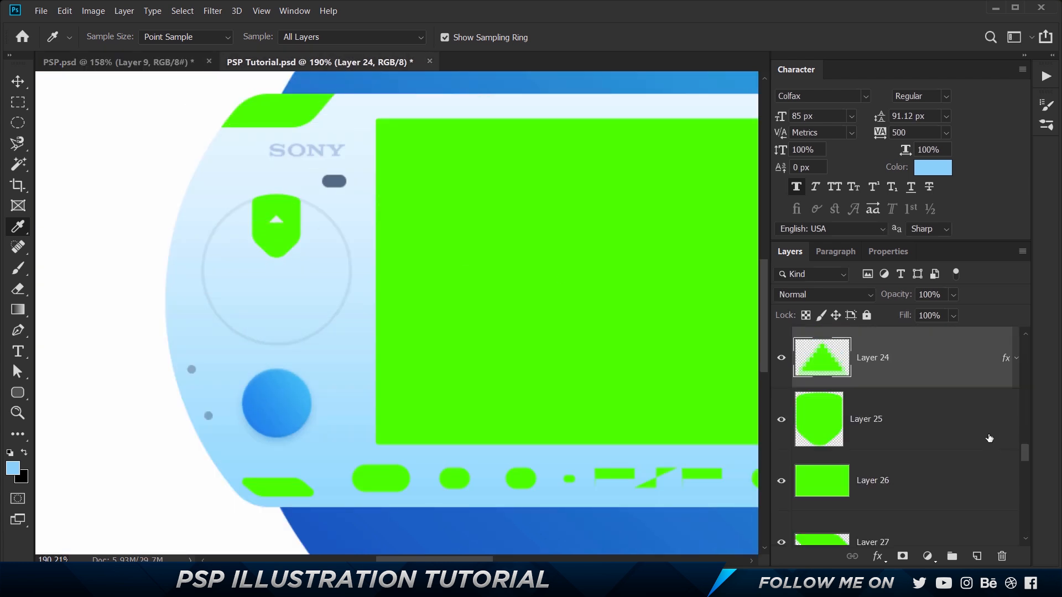
pyautogui.rightClick(926, 412)
pyautogui.click(992, 434)
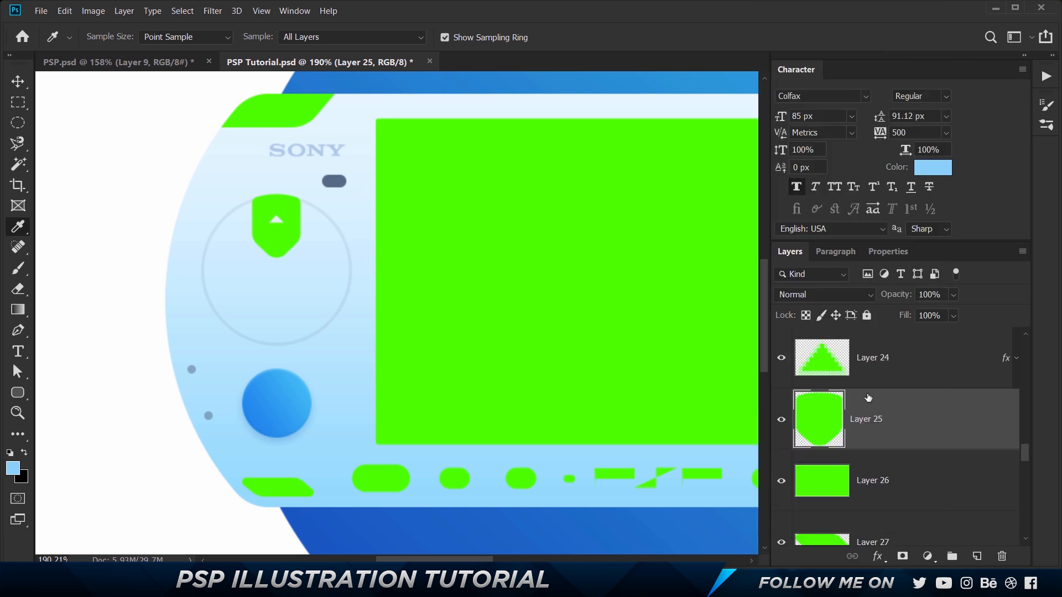
pyautogui.doubleClick(872, 398)
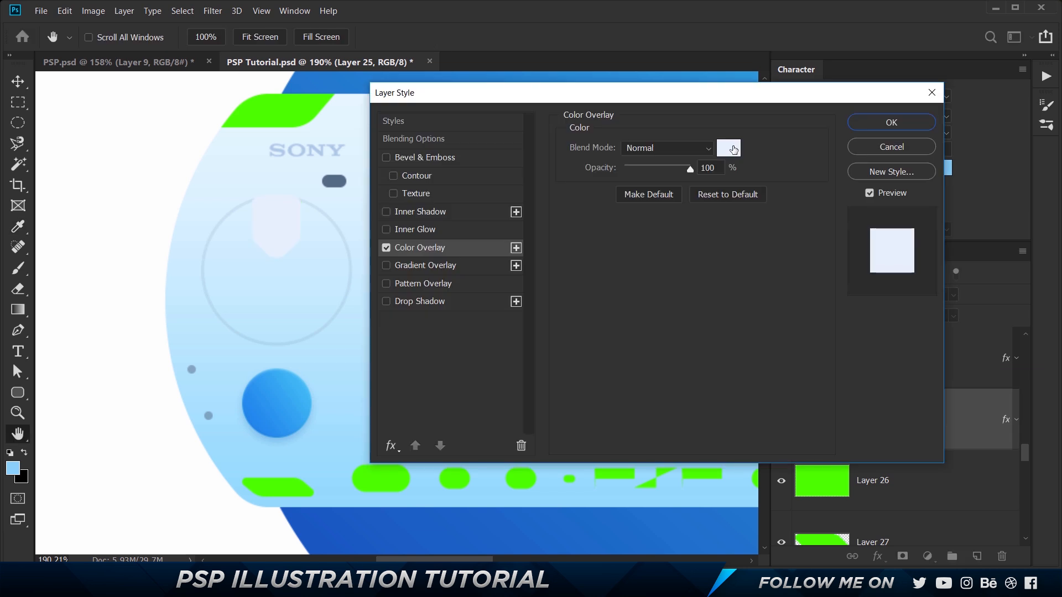
pyautogui.click(731, 149)
pyautogui.hotkey('ctrl', 'v')
pyautogui.press('Return')
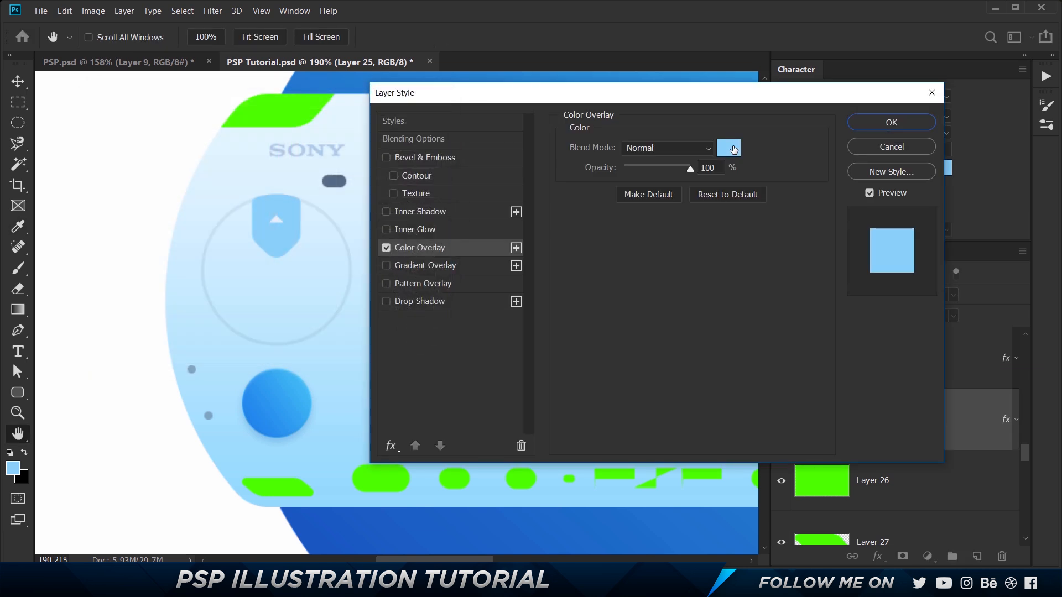
pyautogui.click(887, 126)
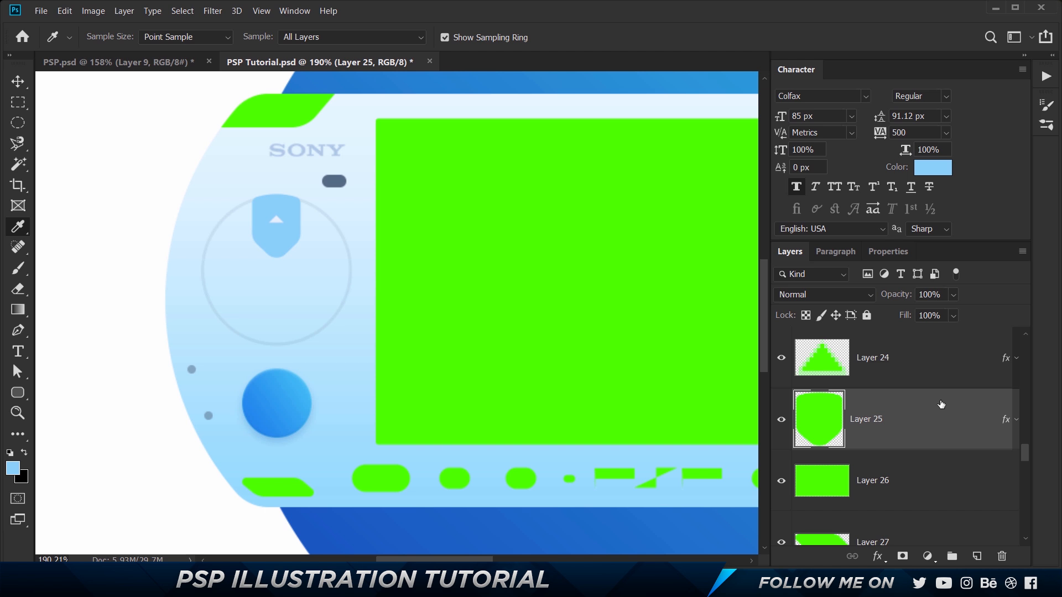
# Group Layer 24 and Layer 25 and duplicate the group
pyautogui.keyDown('shift'); pyautogui.click(943, 372); pyautogui.keyUp('shift')
pyautogui.hotkey('ctrl', 'g')
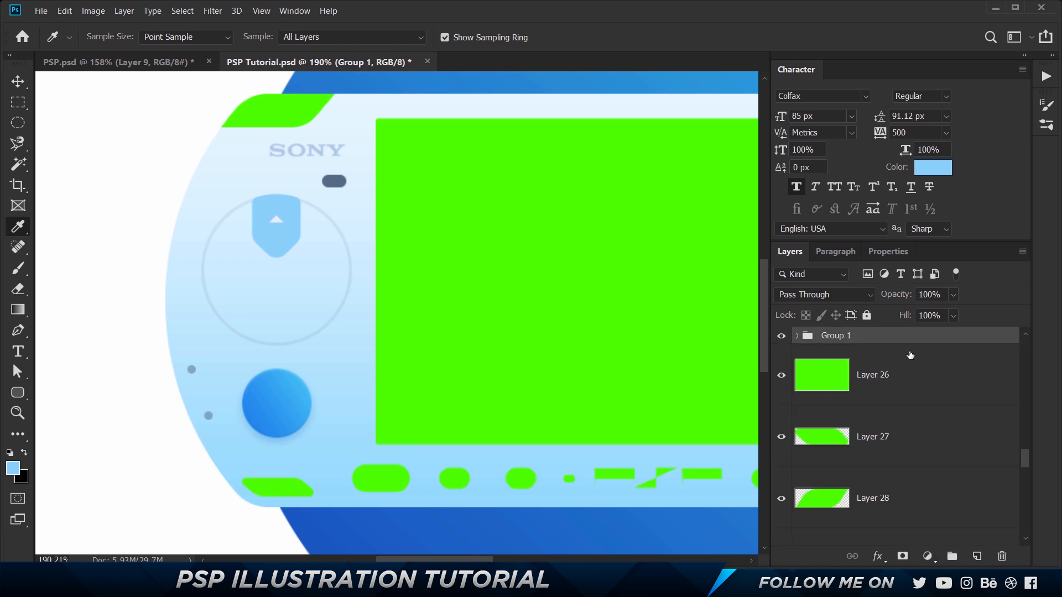
pyautogui.press('v')
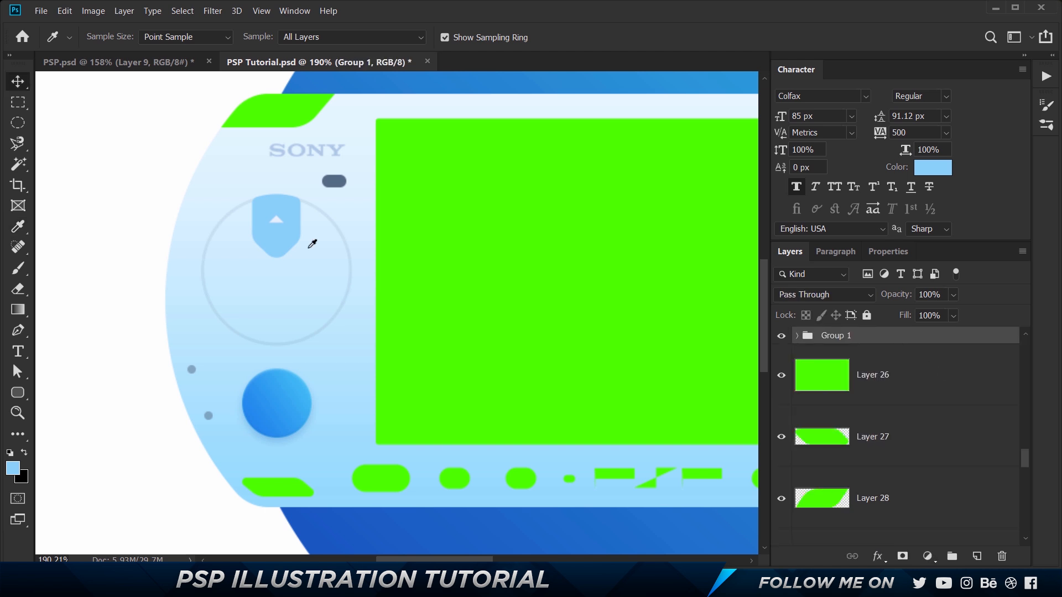
pyautogui.moveTo(308, 252); pyautogui.dragTo(308, 254)
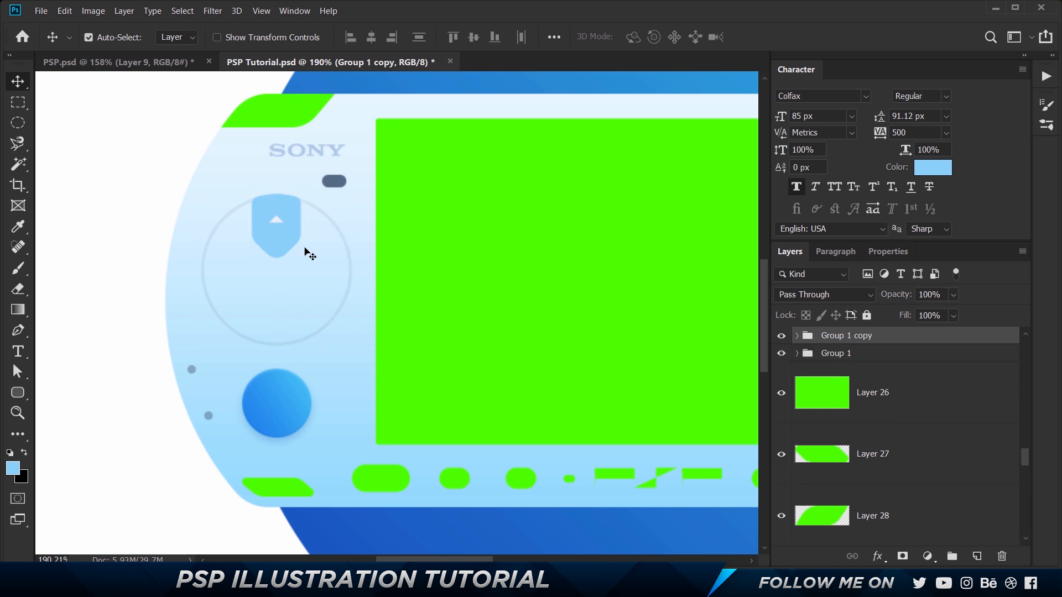
# Rotate the duplicated D-pad group 180° so its arrow points down
pyautogui.hotkey('ctrl', 't')
pyautogui.moveTo(317, 184); pyautogui.dragTo(223, 317)
pyautogui.press('Return')
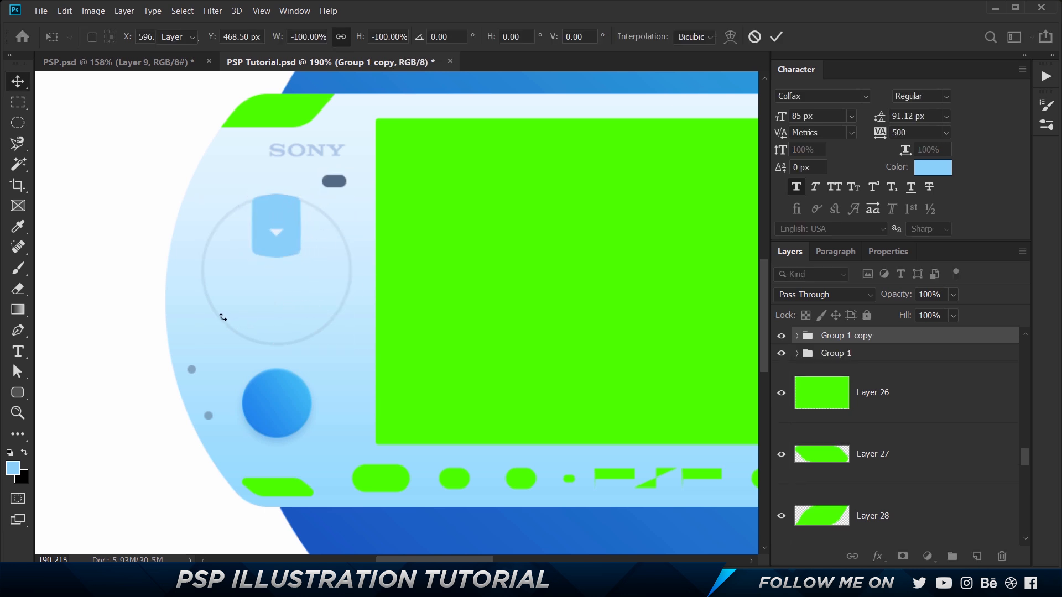
# Turn off Auto-Select and move the whole Group 1 copy straight down to the lower edge of the D-pad ring
pyautogui.moveTo(277, 233); pyautogui.dragTo(266, 332)
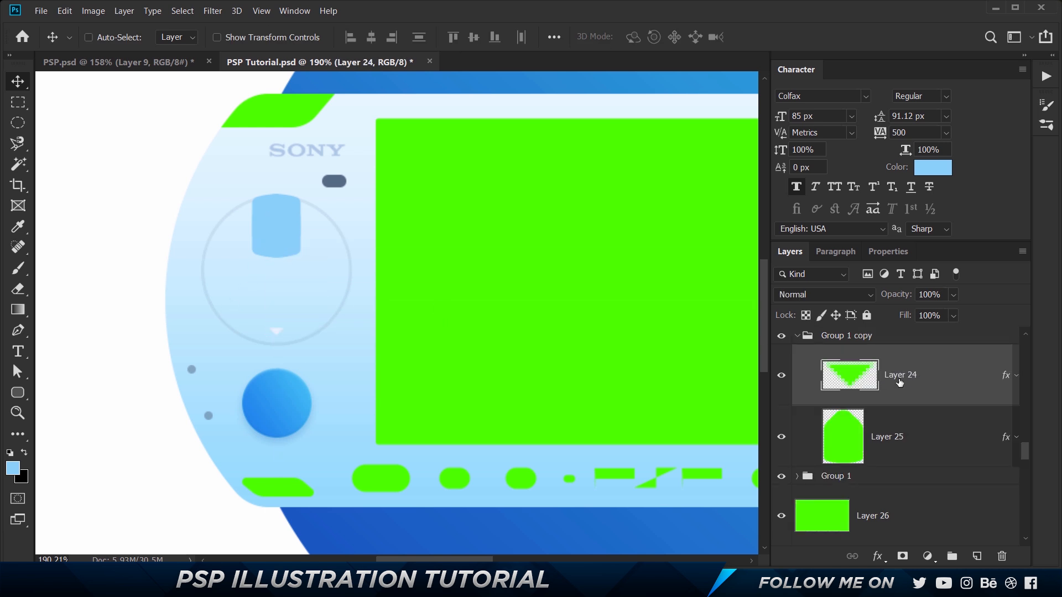
pyautogui.hotkey('ctrl', 'z')
pyautogui.click(850, 340)
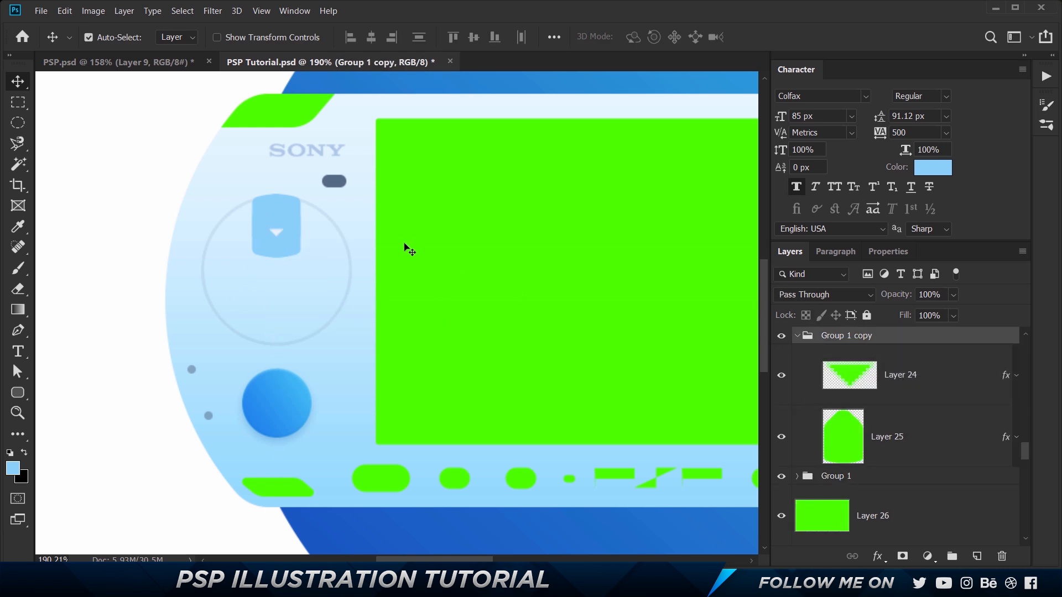
pyautogui.click(114, 37)
pyautogui.moveTo(282, 224); pyautogui.dragTo(285, 227)
pyautogui.moveTo(284, 278); pyautogui.dragTo(287, 302)
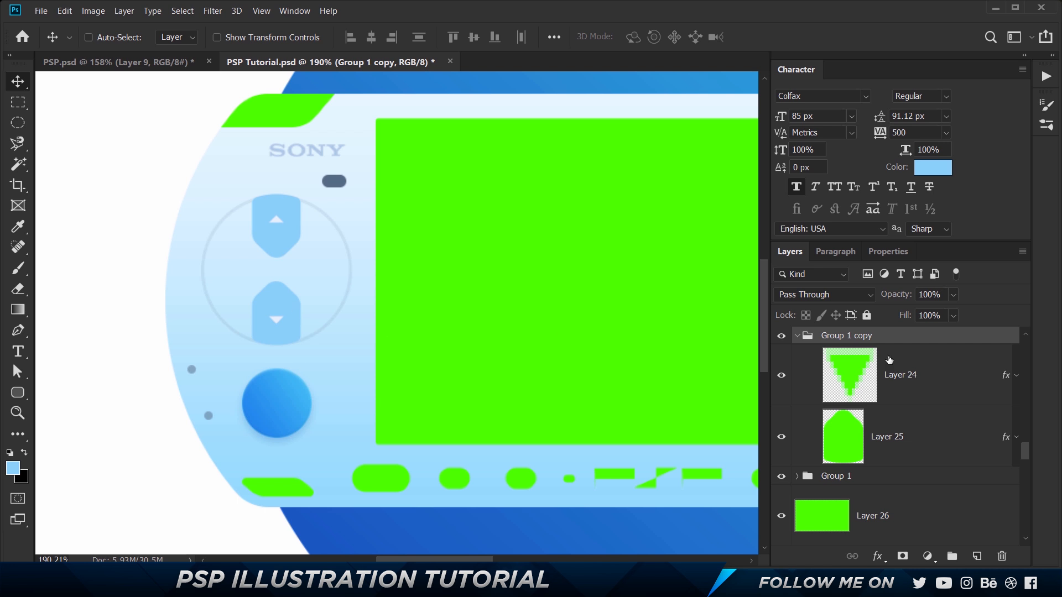
# Duplicate Group 1 and Group 1 copy together and rotate the duplicates 90° to form the left and right D-pad buttons
pyautogui.click(797, 337)
pyautogui.keyDown('shift'); pyautogui.click(853, 355); pyautogui.keyUp('shift')
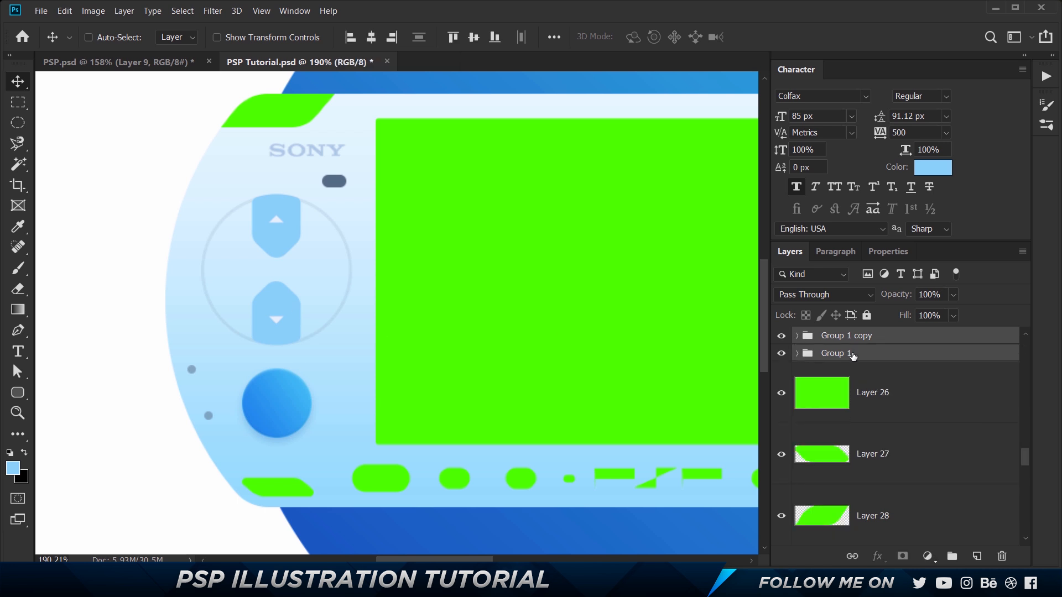
pyautogui.hotkey('ctrl', 'j')
pyautogui.hotkey('ctrl', 't')
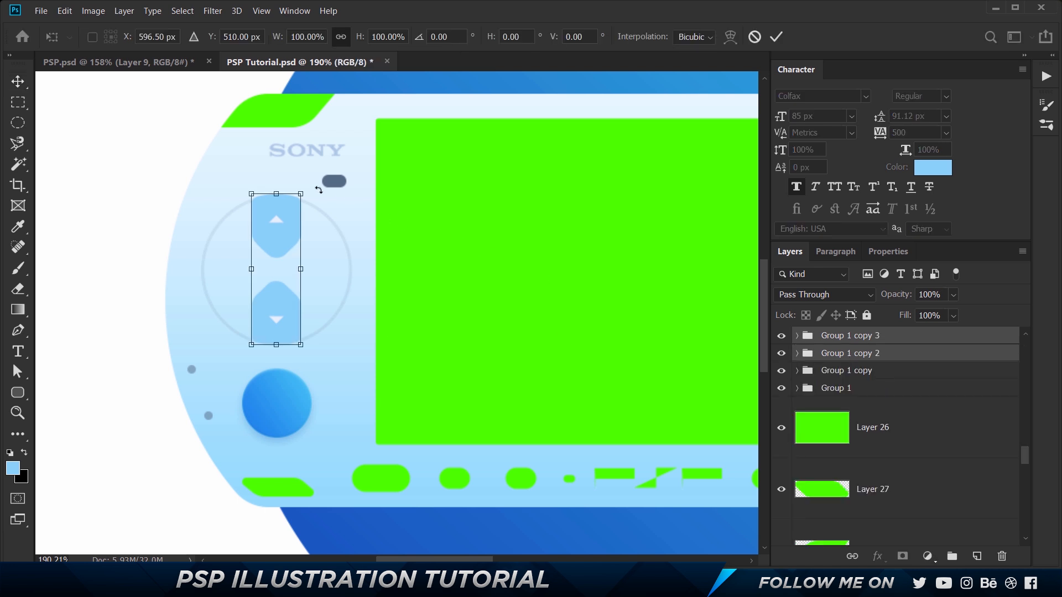
pyautogui.moveTo(327, 205); pyautogui.dragTo(357, 308)
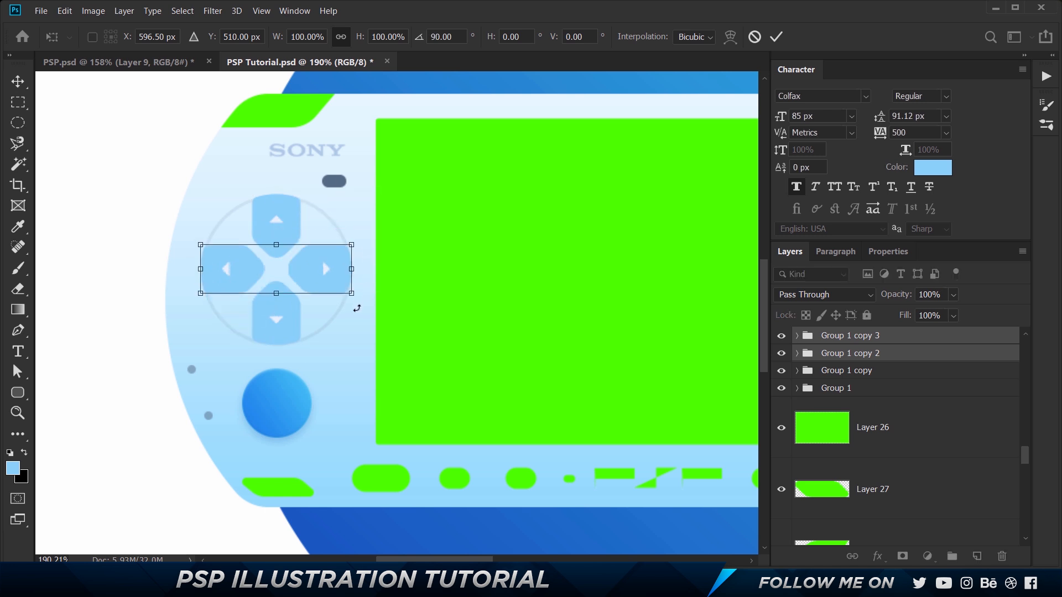
pyautogui.press('Return')
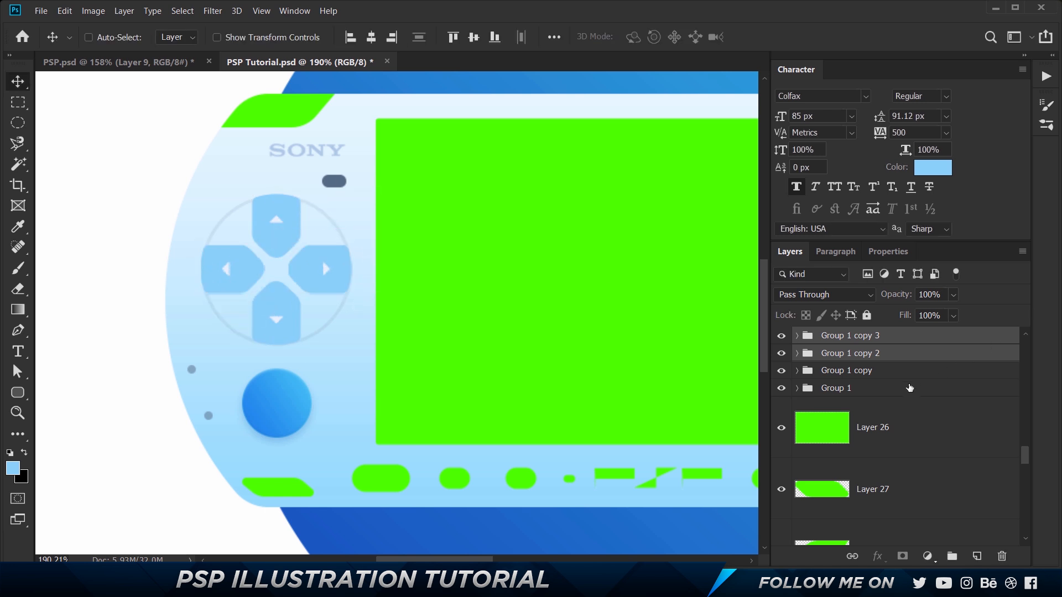
# Group the four D-pad button groups into a single group and toggle its visibility off and on to check its contents
pyautogui.keyDown('shift'); pyautogui.click(861, 388); pyautogui.keyUp('shift')
pyautogui.click(887, 339)
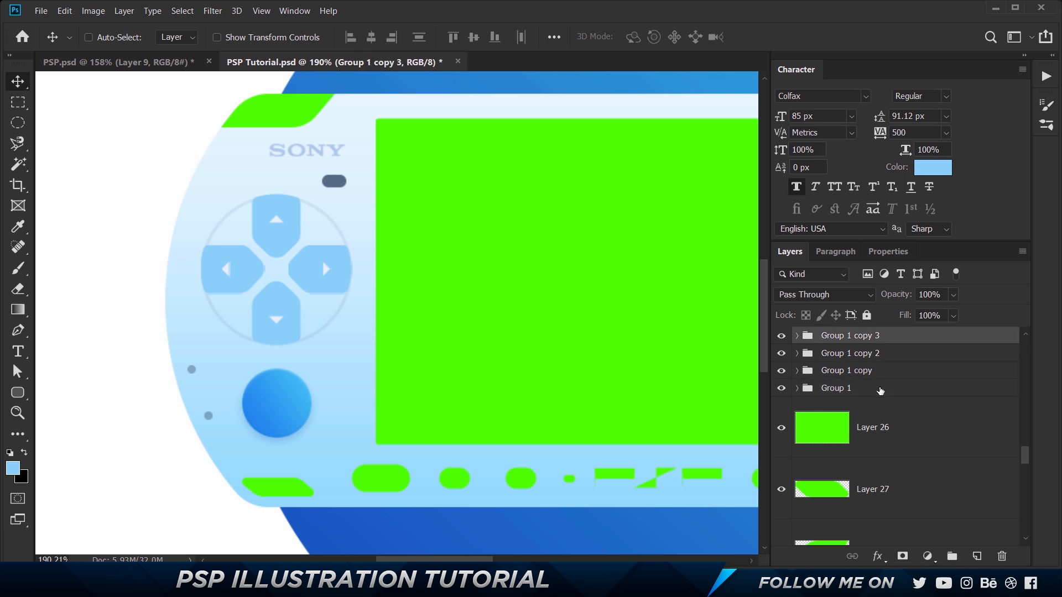
pyautogui.keyDown('shift'); pyautogui.click(879, 391); pyautogui.keyUp('shift')
pyautogui.hotkey('ctrl', 'g')
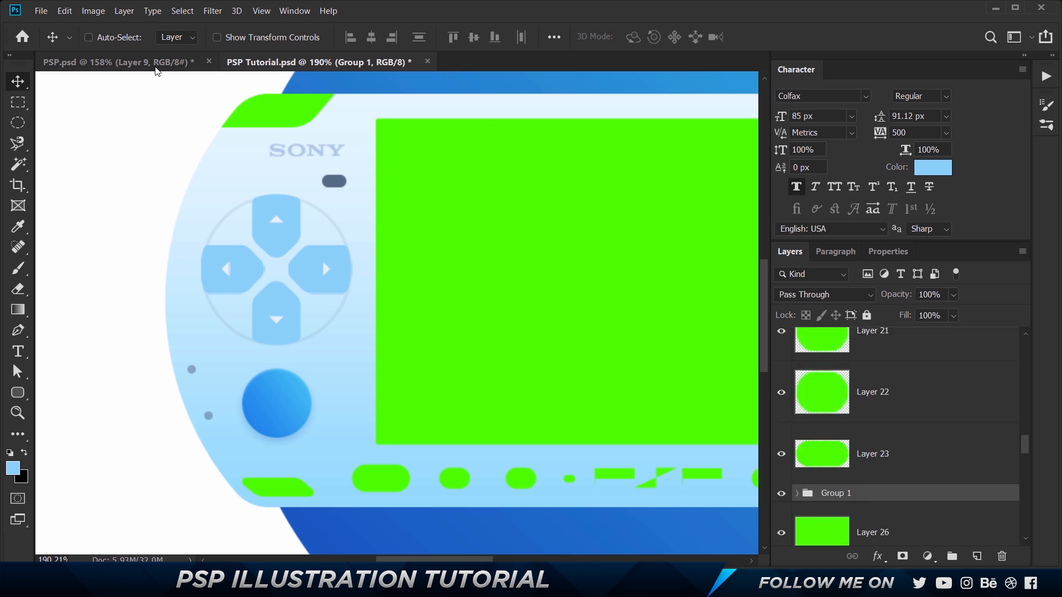
pyautogui.click(157, 63)
pyautogui.click(320, 62)
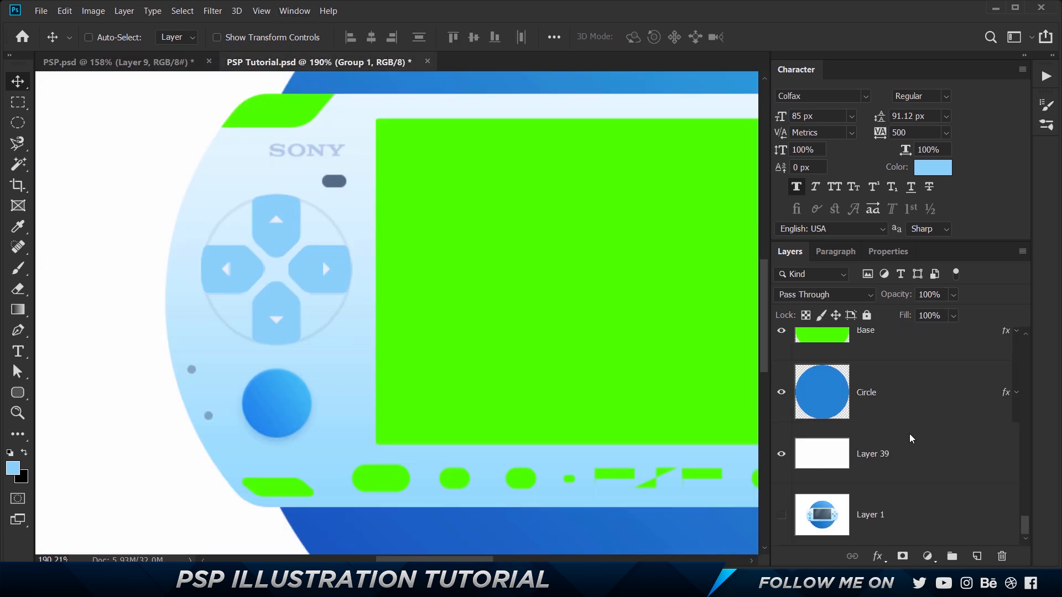
pyautogui.click(781, 336)
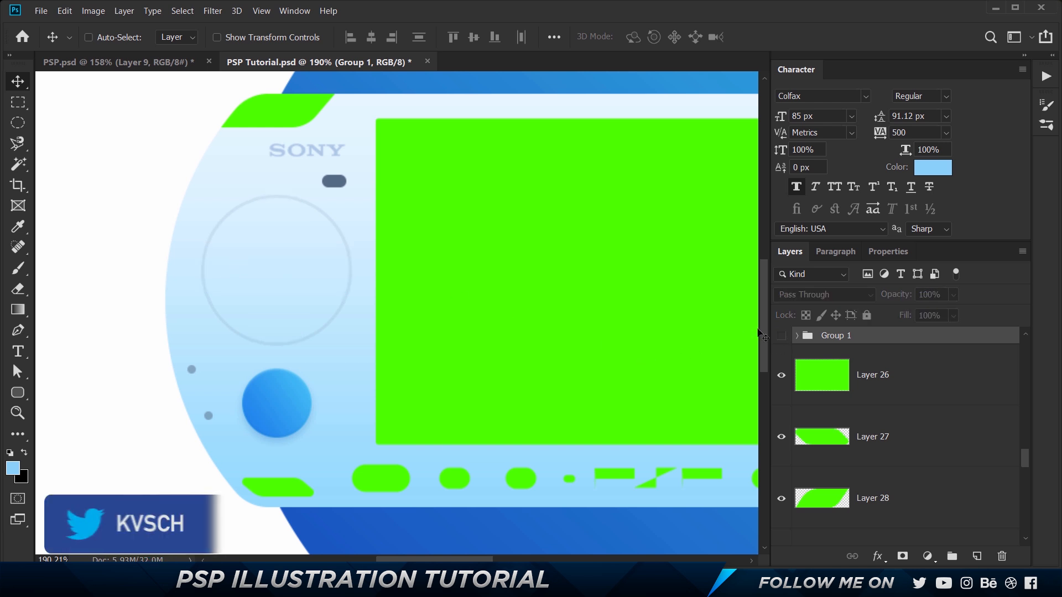
pyautogui.click(782, 336)
# Copy the layer style from the D-pad's Group 1 in PSP.psd and paste it onto Group 1 in PSP Tutorial.psd
pyautogui.click(147, 62)
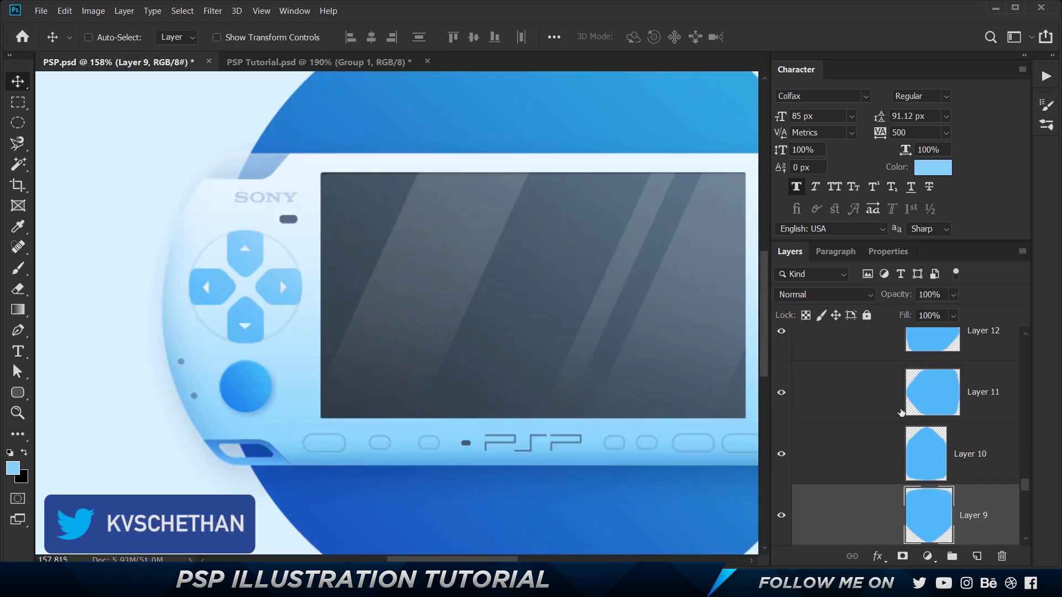
pyautogui.scroll(-3, 863, 412)
pyautogui.scroll(-3, 864, 412)
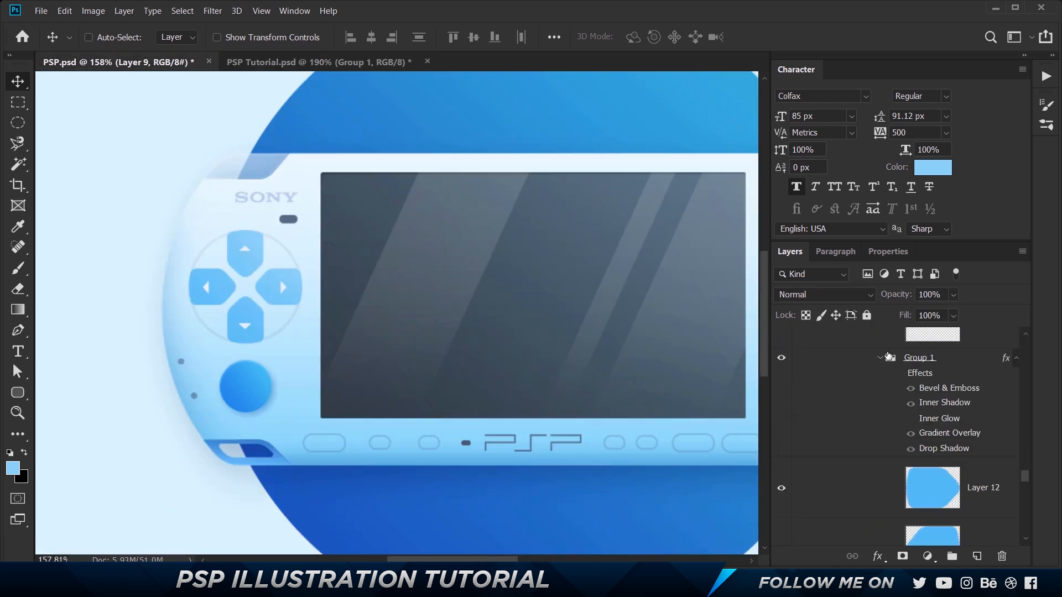
pyautogui.click(907, 358)
pyautogui.rightClick(970, 368)
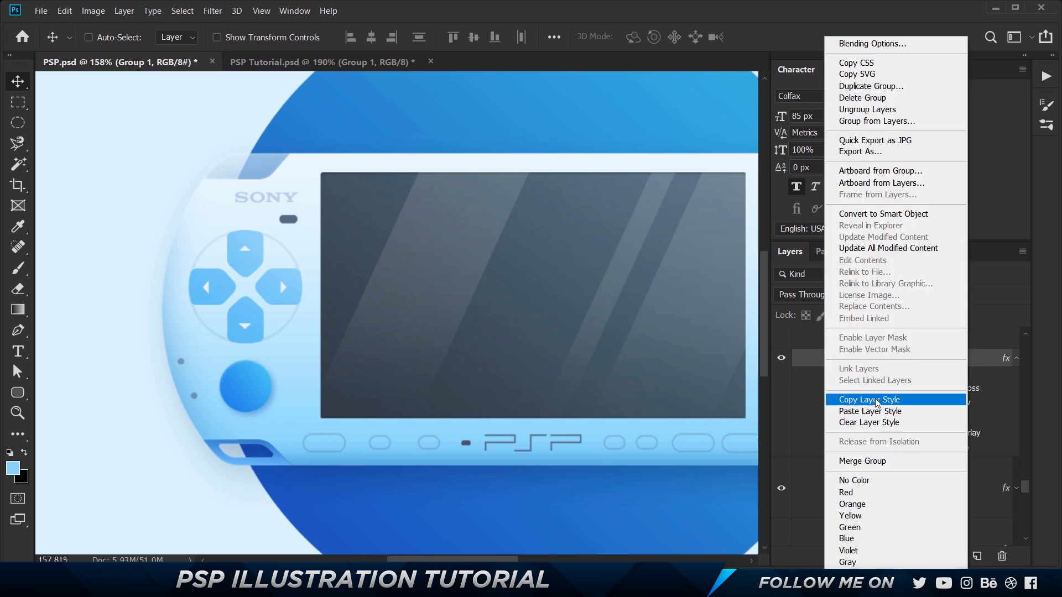
pyautogui.click(877, 399)
pyautogui.click(305, 62)
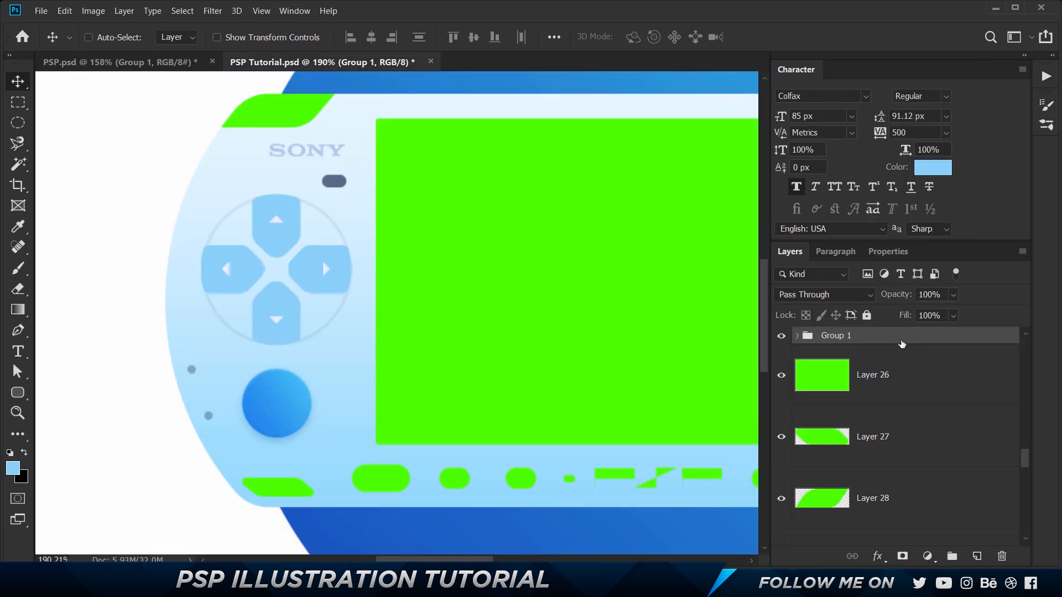
pyautogui.rightClick(901, 344)
pyautogui.click(940, 410)
pyautogui.click(1016, 336)
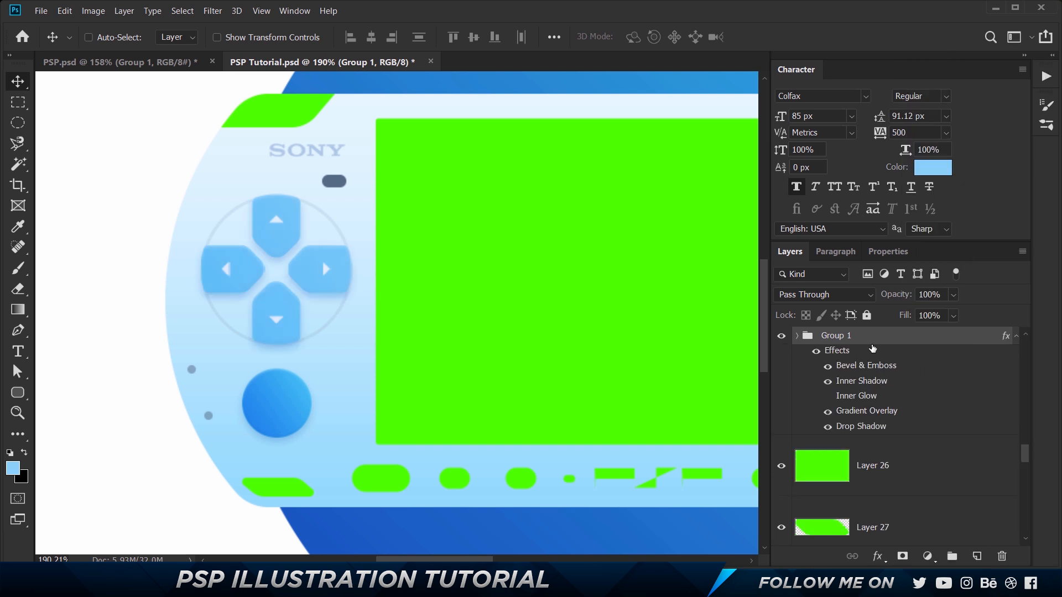
# Review the D-pad group's Bevel & Emboss, Inner Shadow, Gradient Overlay and Drop Shadow settings
pyautogui.doubleClick(873, 344)
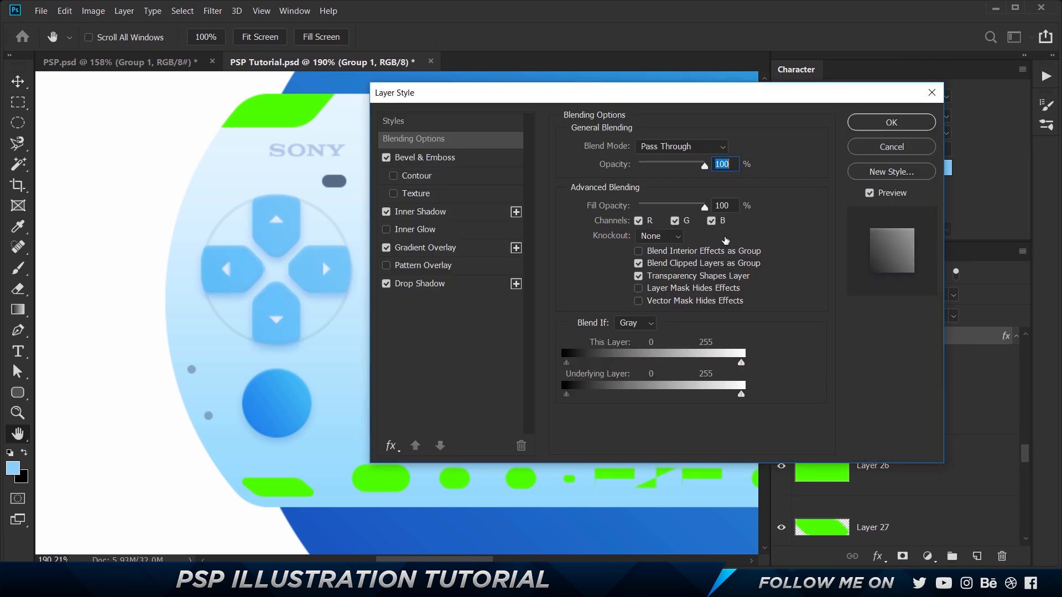
pyautogui.click(419, 160)
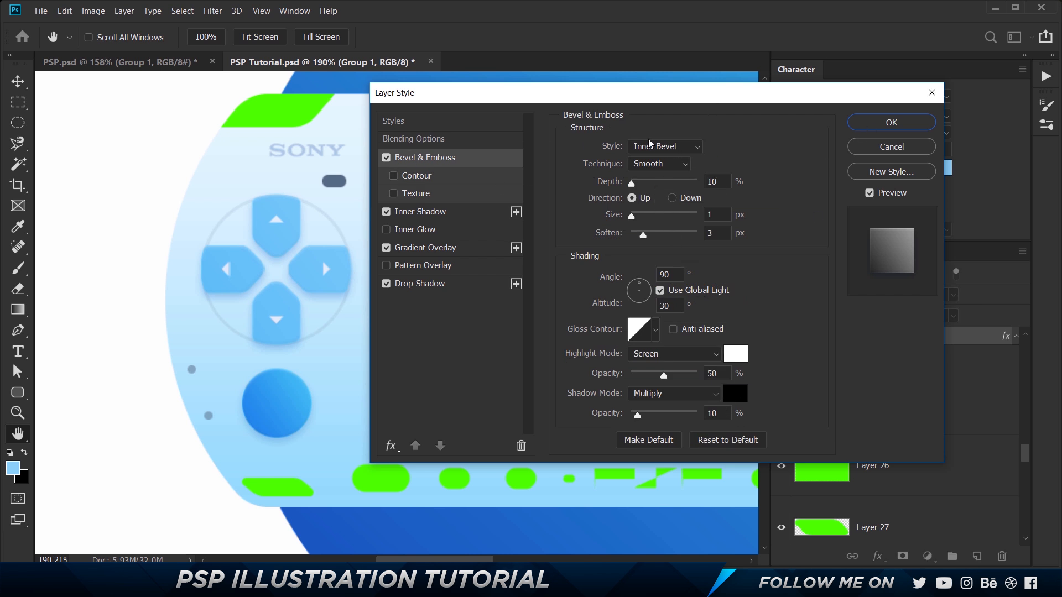
pyautogui.click(430, 218)
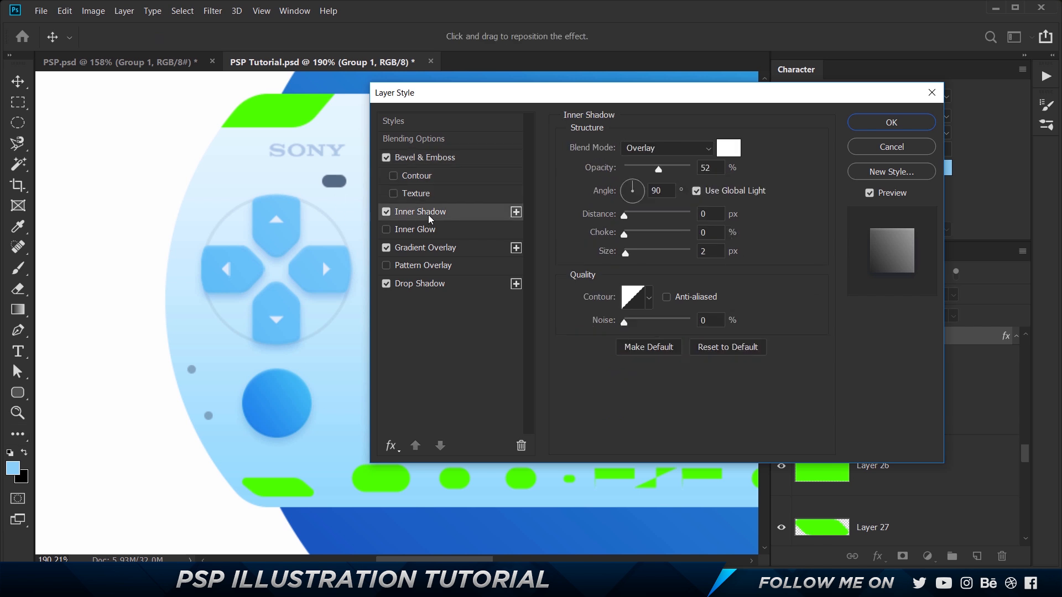
pyautogui.click(718, 253)
pyautogui.click(416, 253)
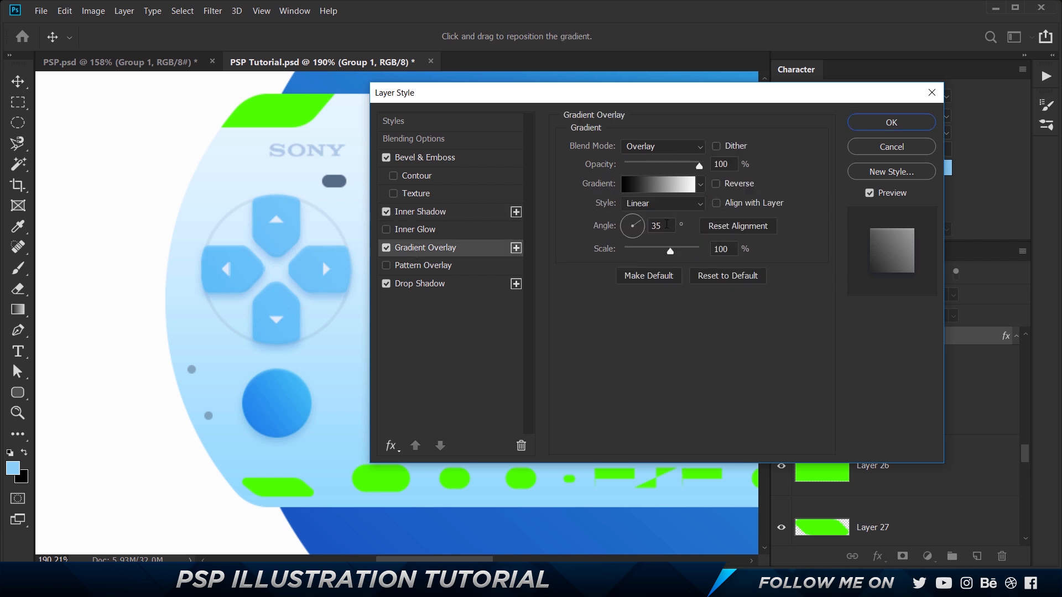
pyautogui.click(439, 284)
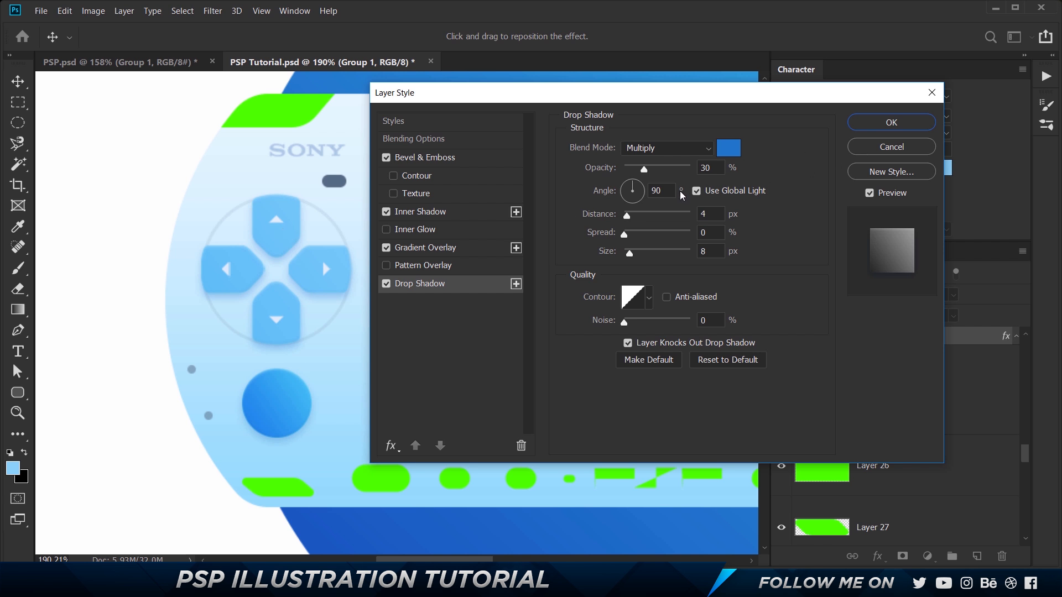
# Reposition the D-pad group's Gradient Overlay on the canvas so the buttons become a deeper blue, and apply the style
pyautogui.click(429, 248)
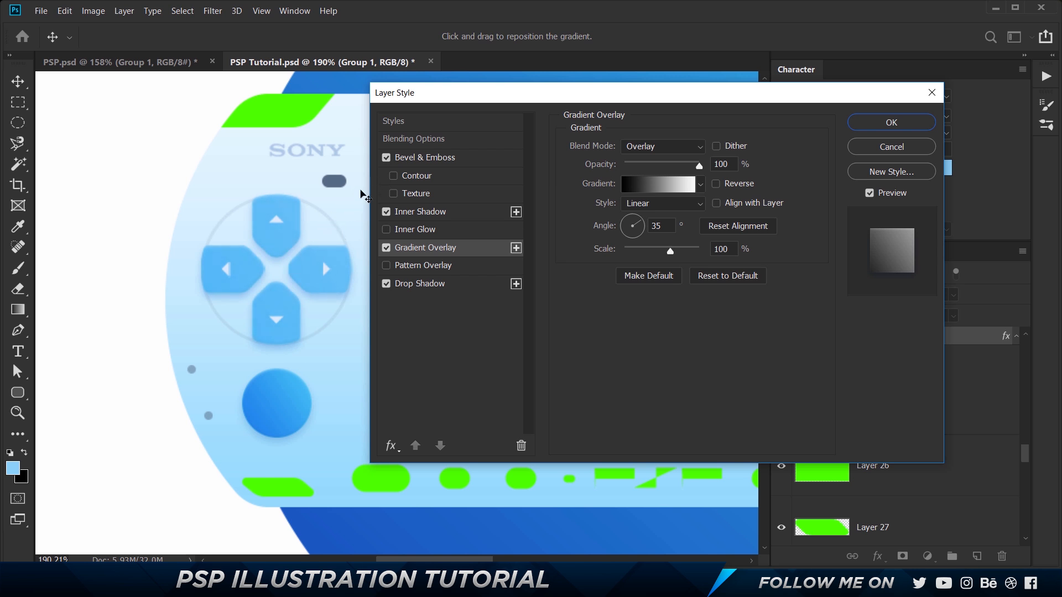
pyautogui.moveTo(402, 155)
pyautogui.mouseDown()
pyautogui.moveTo(497, 96)
pyautogui.moveTo(304, 224)
pyautogui.mouseUp()
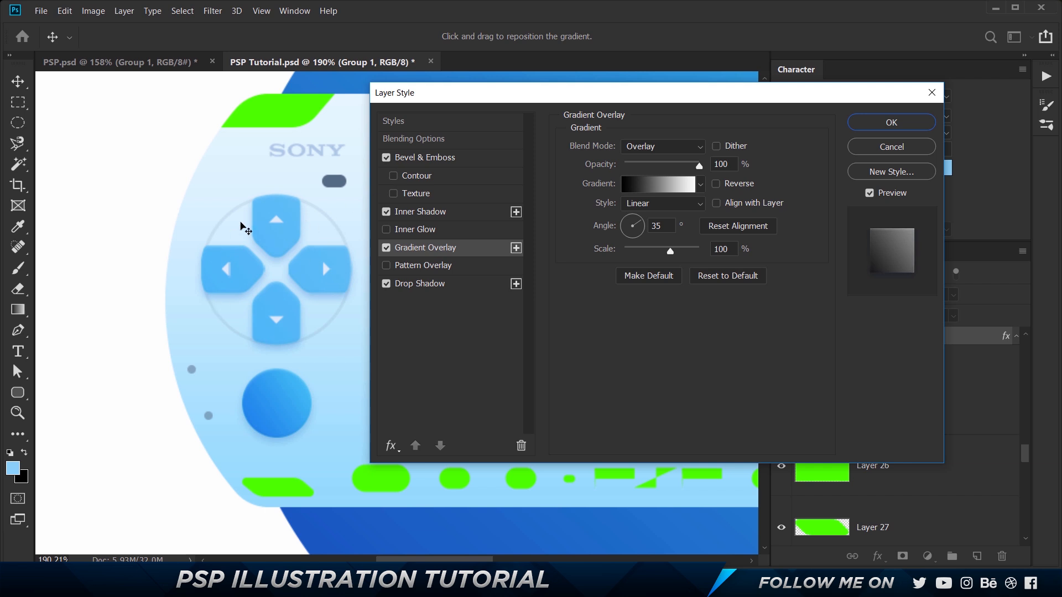
pyautogui.click(873, 124)
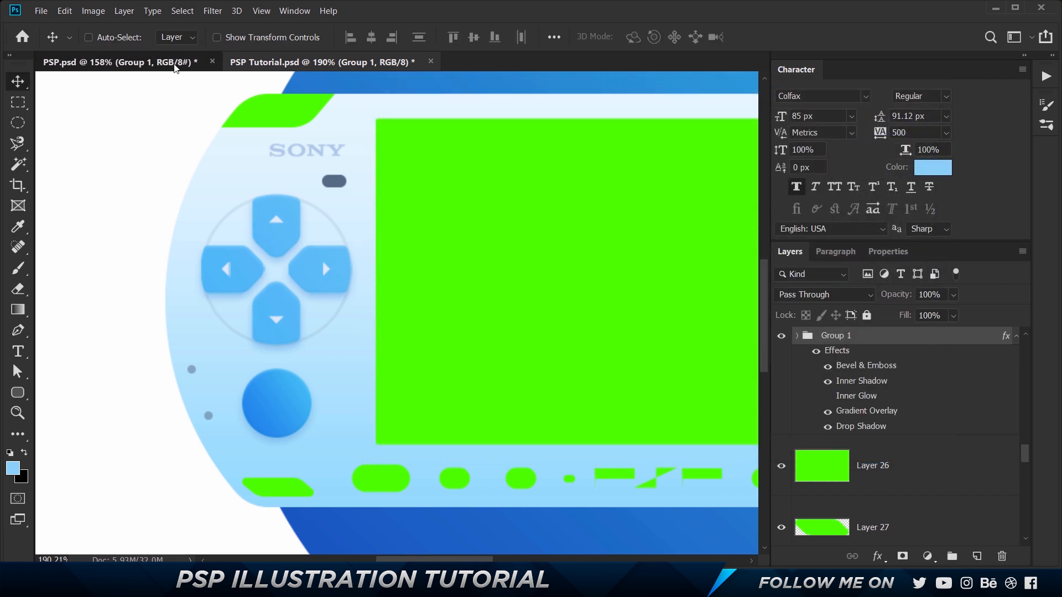
# Examine the clipped highlight Layer 37 above Group 1 in PSP.psd, then return to PSP Tutorial.psd
pyautogui.click(119, 62)
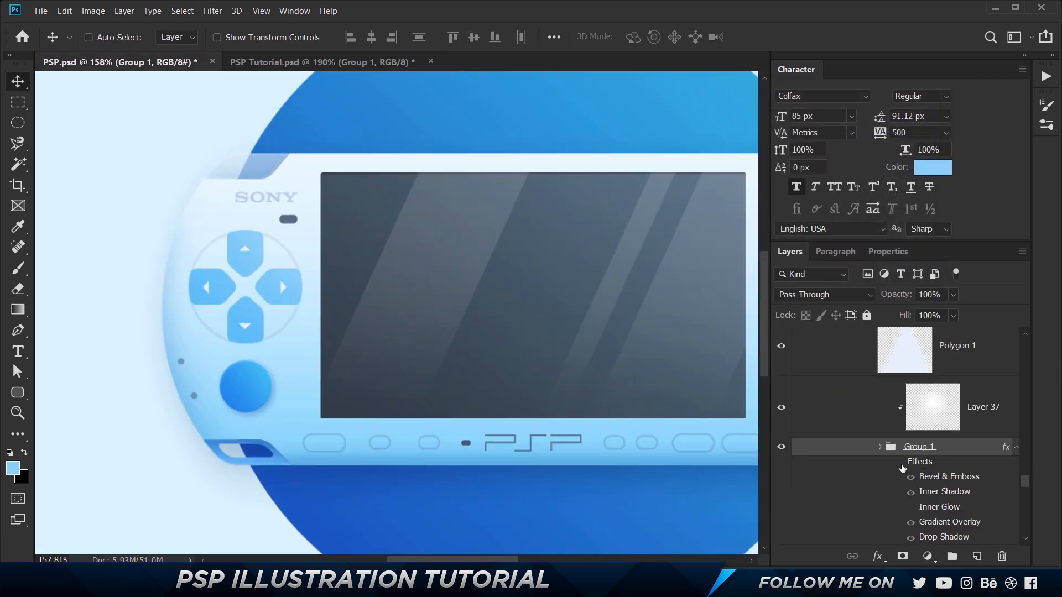
pyautogui.click(899, 463)
pyautogui.click(993, 401)
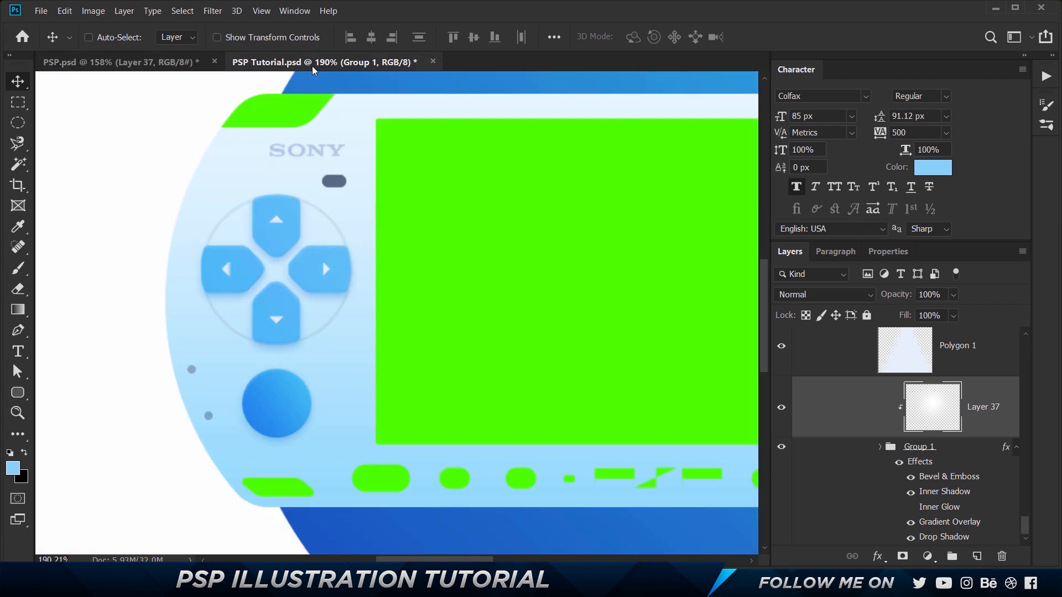
pyautogui.click(312, 67)
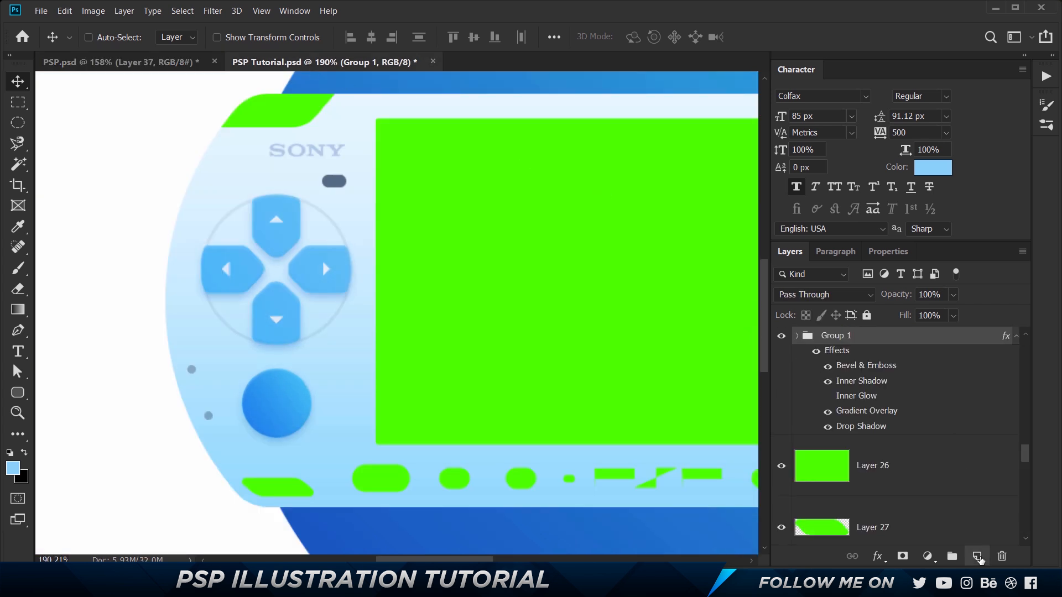
# Add a new layer above the D-pad group and set the foreground colour to white (ffffff) for the Brush tool
pyautogui.click(977, 556)
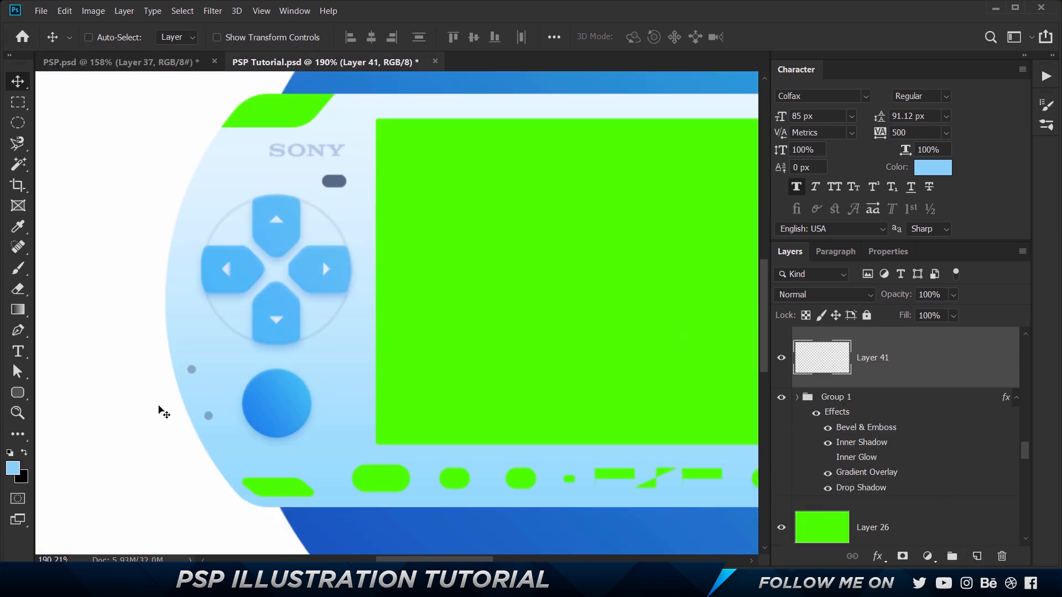
pyautogui.press('b')
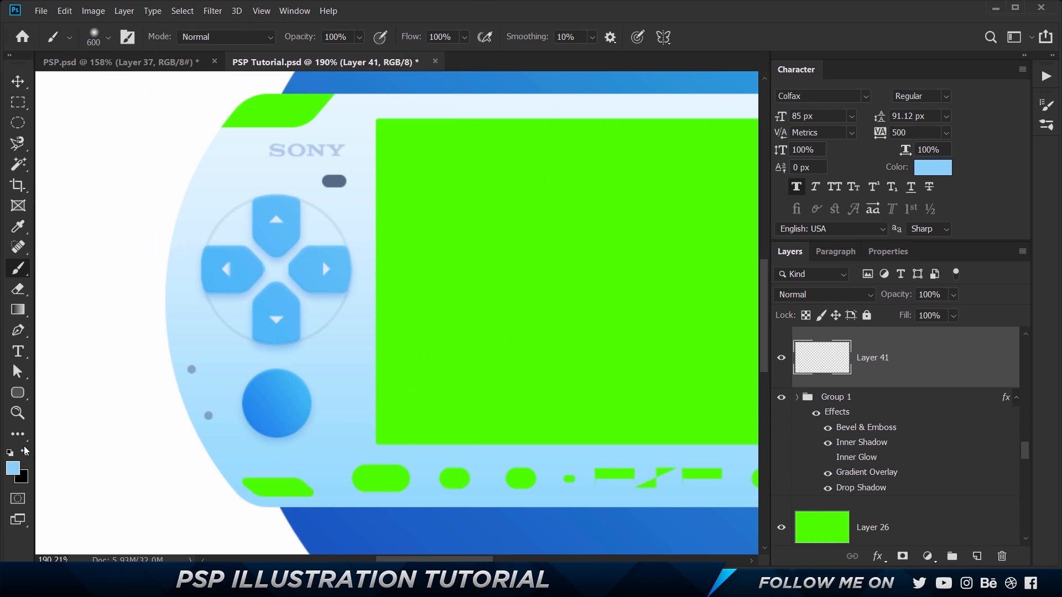
pyautogui.press('i')
pyautogui.click(12, 469)
pyautogui.click(62, 108)
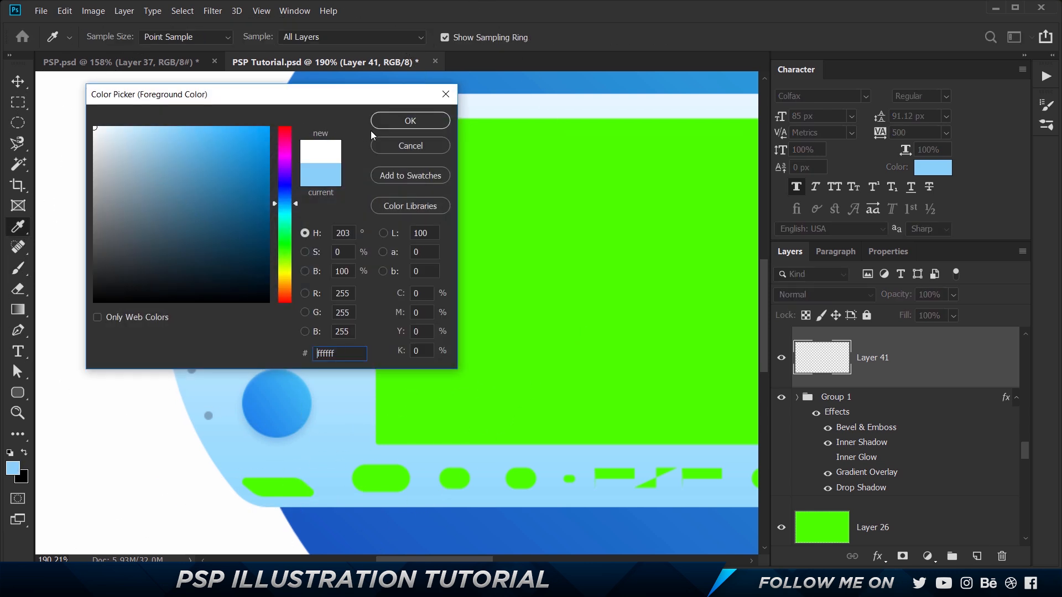
pyautogui.click(429, 119)
pyautogui.press('b')
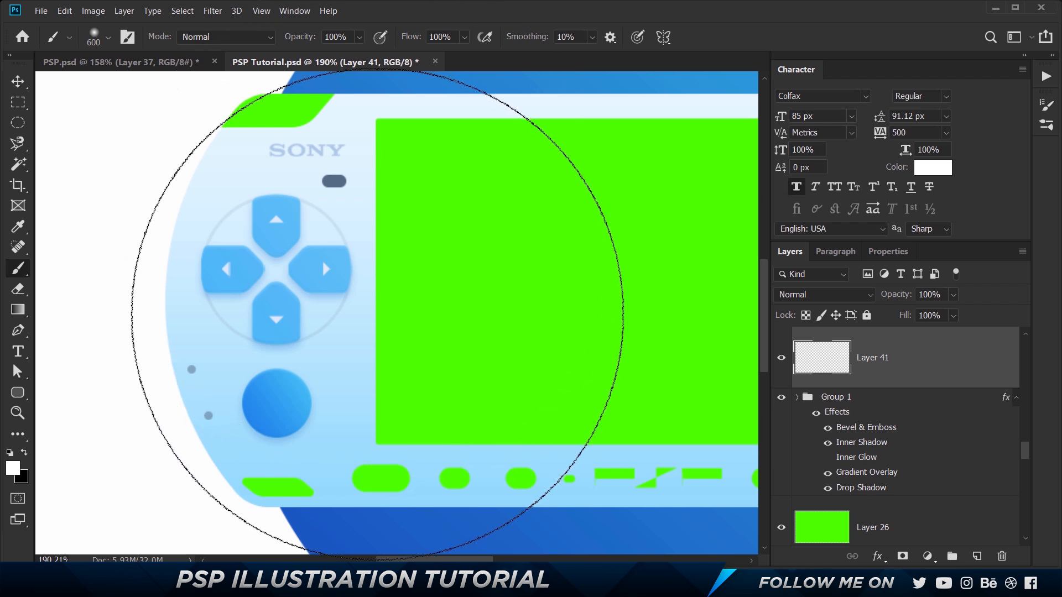
# Reduce the soft brush to 168 px and paint one white dab at the upper-right edge of the D-pad
pyautogui.click(108, 37)
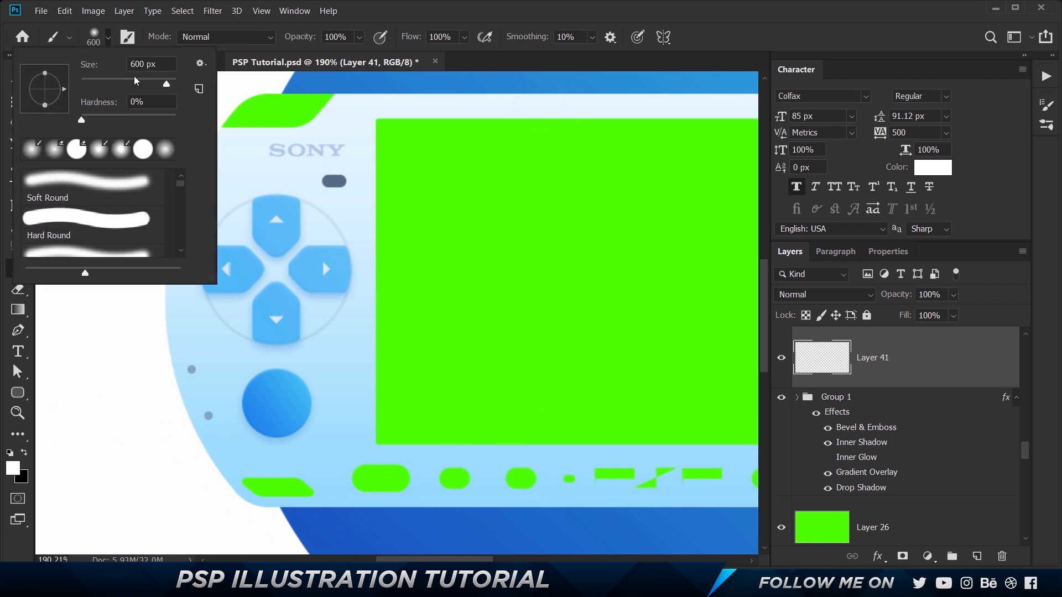
pyautogui.moveTo(136, 83); pyautogui.dragTo(118, 83)
pyautogui.click(132, 83)
pyautogui.press(']')
pyautogui.press(']')
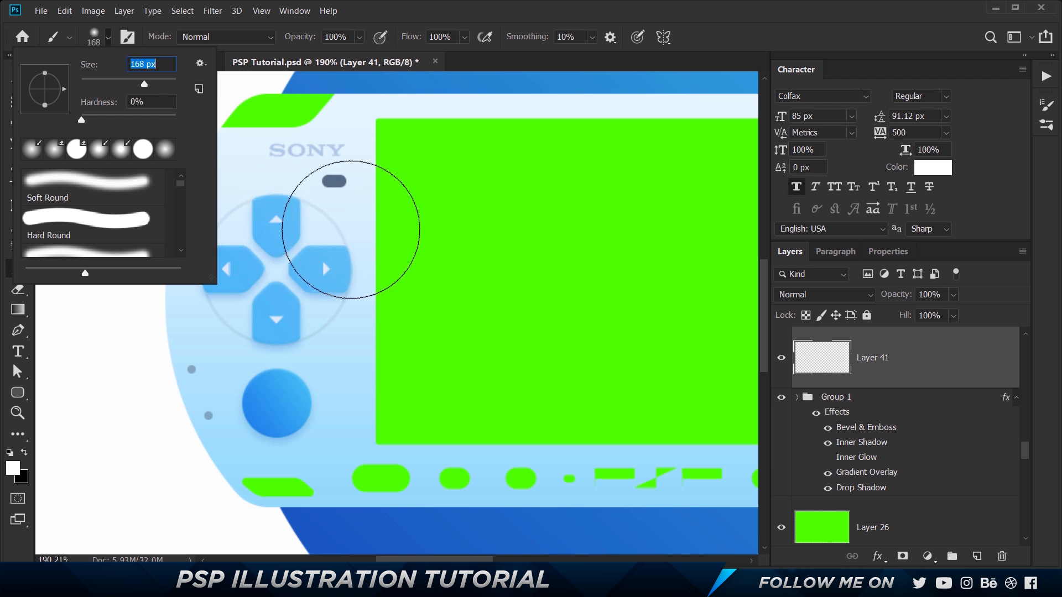
pyautogui.click(694, 4)
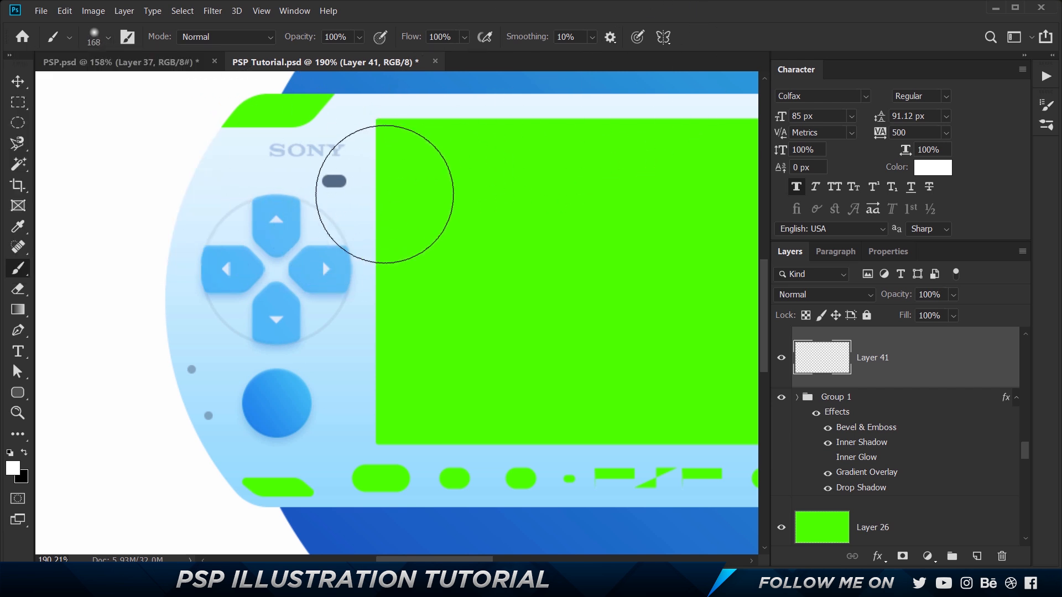
pyautogui.click(345, 210)
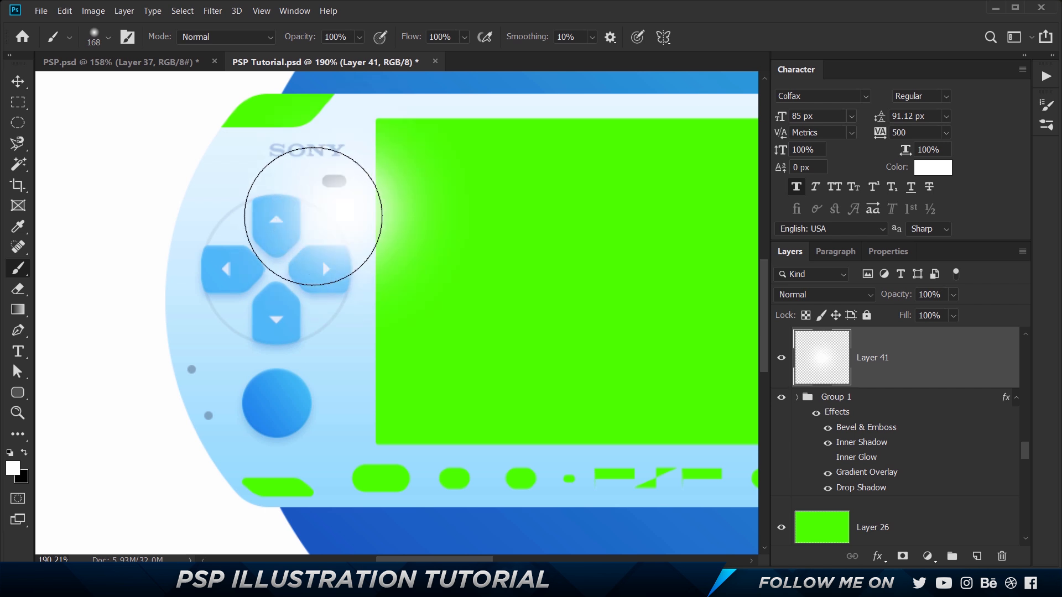
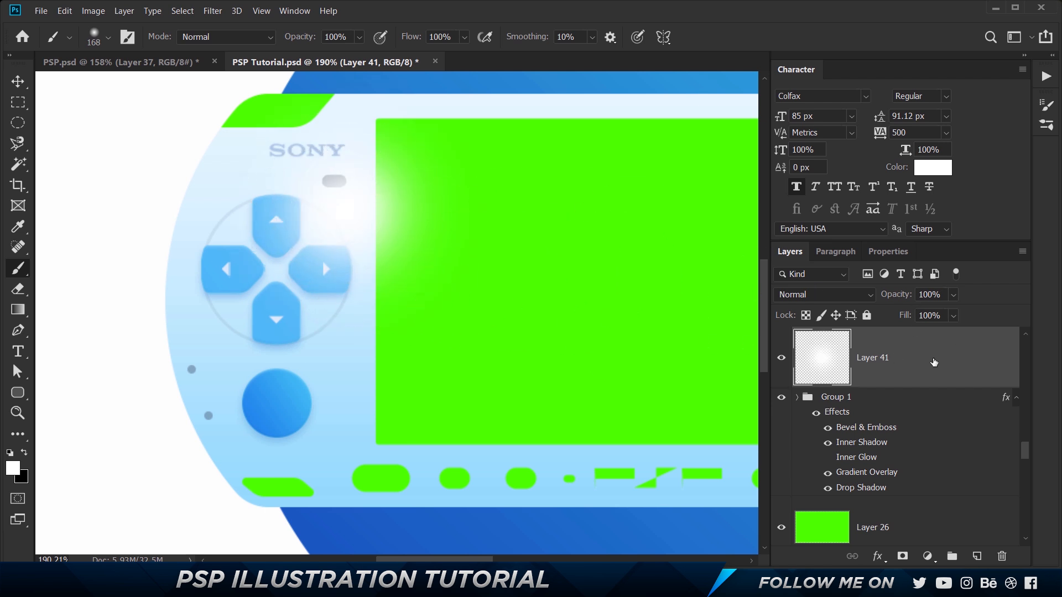
# Clip Layer 41 to the D-pad group, then undo both the clipping and the white dab
pyautogui.rightClick(933, 364)
pyautogui.click(835, 261)
pyautogui.keyDown('alt'); pyautogui.click(880, 387); pyautogui.keyUp('alt')
pyautogui.click(899, 359)
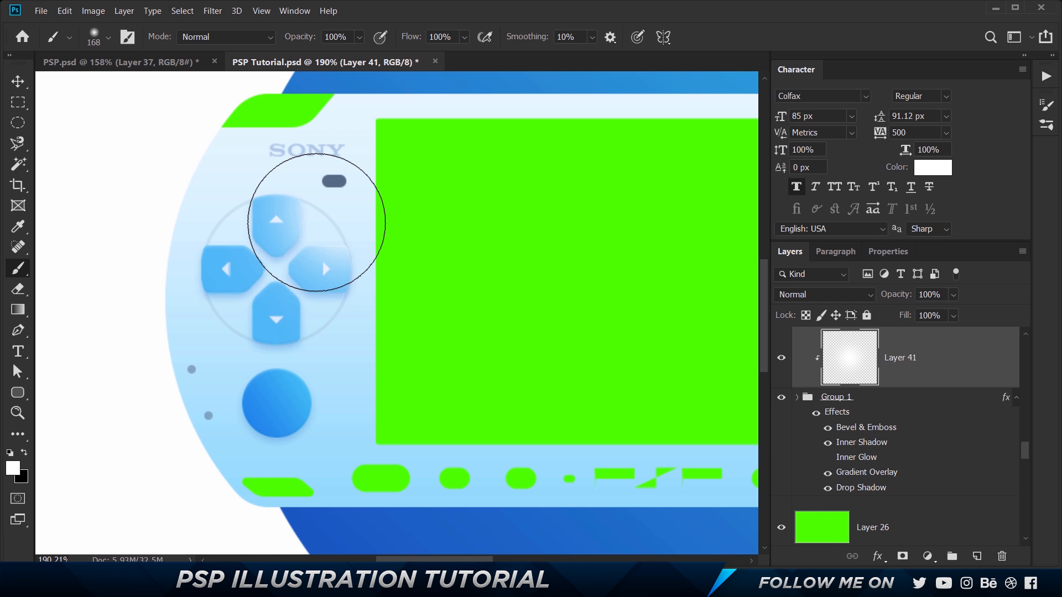
pyautogui.hotkey('ctrl', 'z')
pyautogui.hotkey('ctrl', 'z')
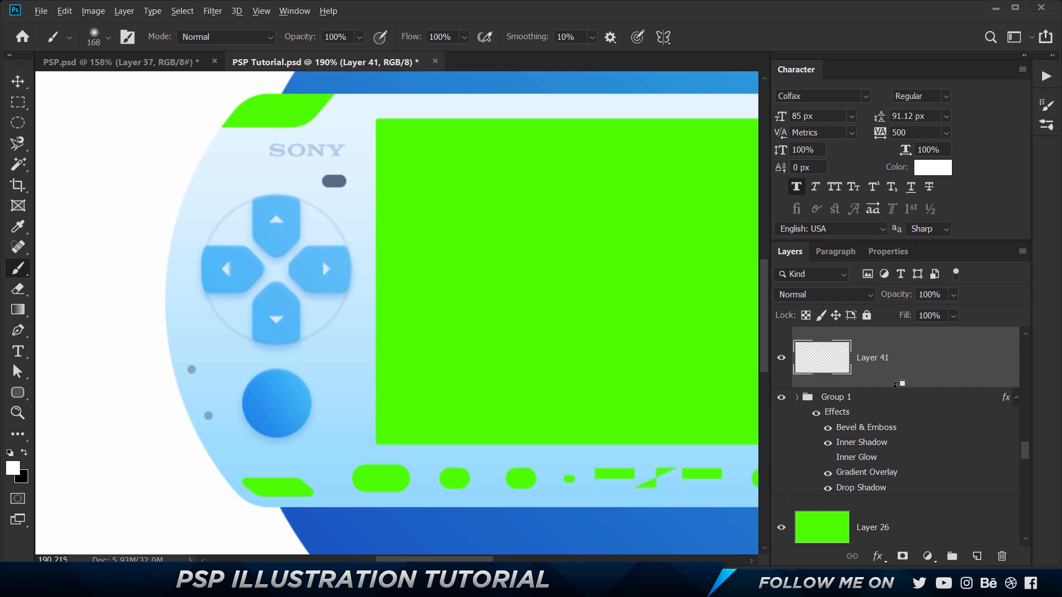
# Clip the empty Layer 41 to the D-pad group and paint a white dab at its upper right with a 250 px brush
pyautogui.keyDown('alt'); pyautogui.click(896, 384); pyautogui.keyUp('alt')
pyautogui.press(']')
pyautogui.press(']')
pyautogui.press(']')
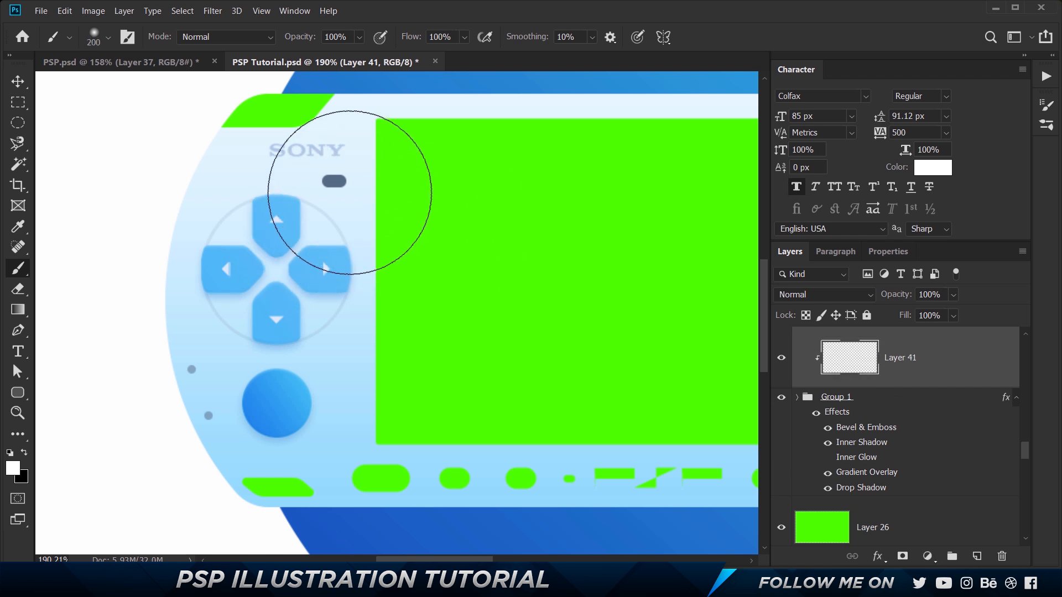
pyautogui.click(351, 198)
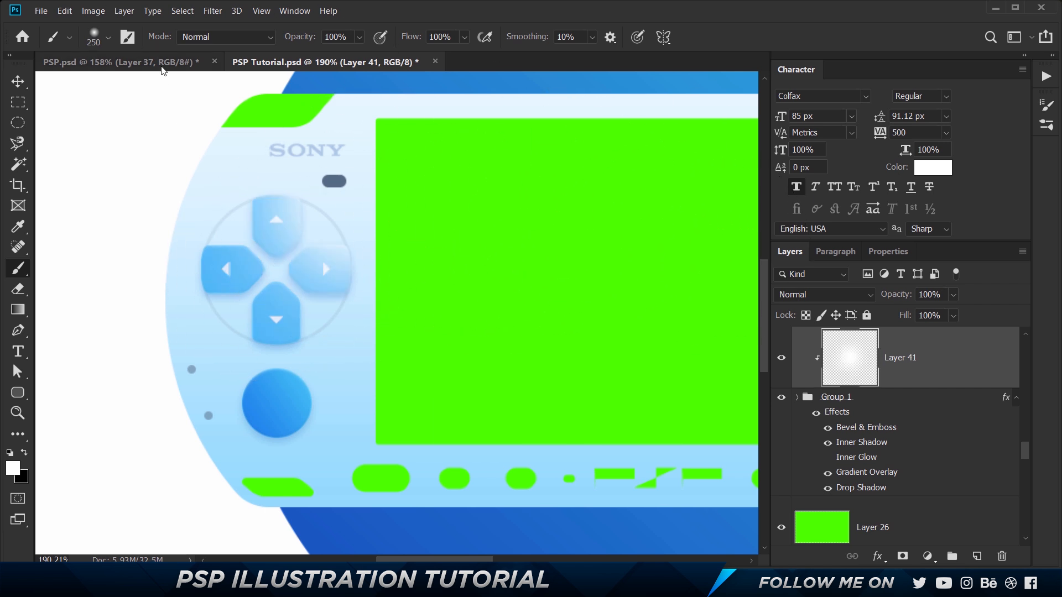
# Undo the dab, enlarge the brush to 400 px and paint a softer white highlight over the D-pad's upper-right side
pyautogui.hotkey('ctrl', 'z')
pyautogui.press(']')
pyautogui.press(']')
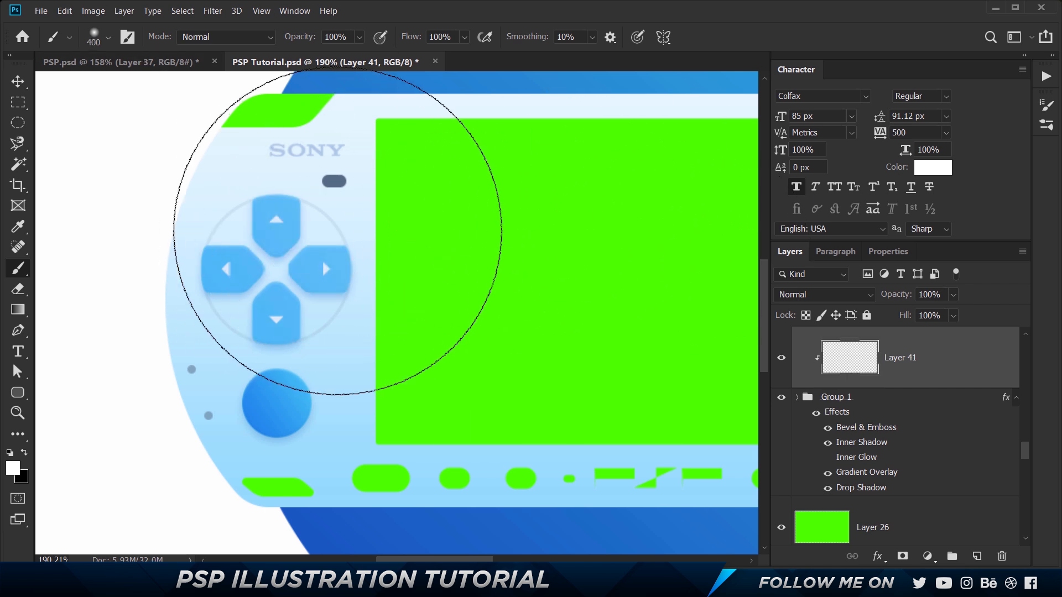
pyautogui.click(429, 102)
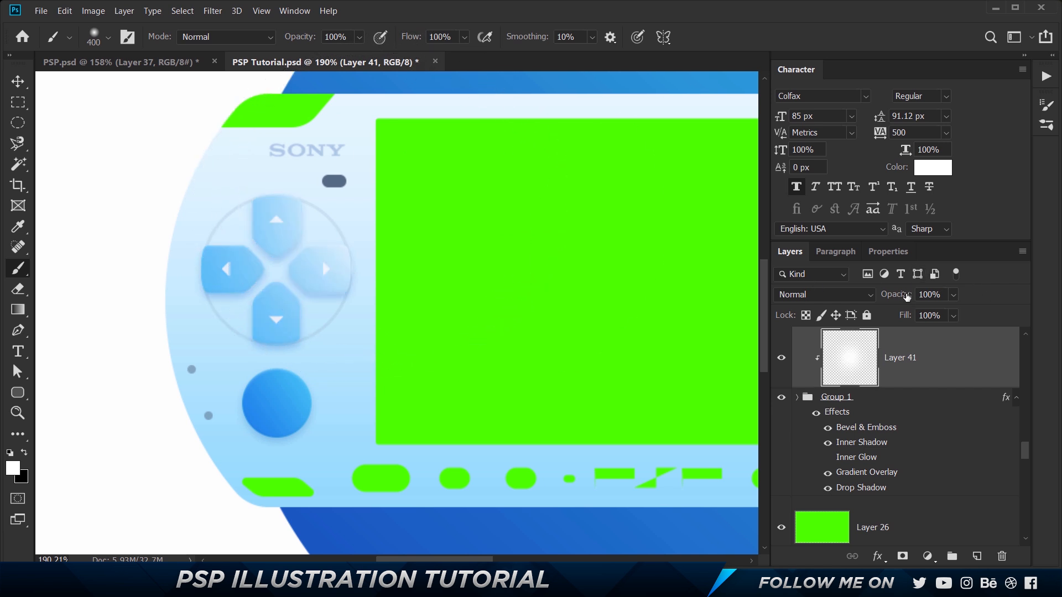
# Lower the opacity of the D-pad highlight on Layer 41 to 60%
pyautogui.click(906, 297)
pyautogui.write('60')
pyautogui.press('Return')
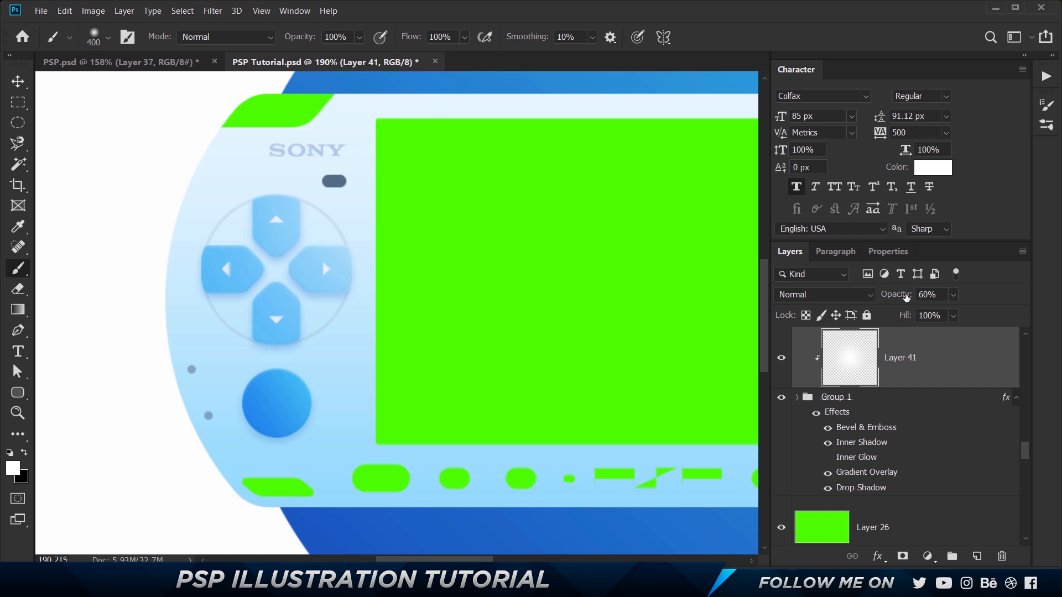
# Turn on Auto-Select and copy the Left Joystick ring's layer style onto the wide pill button at the start of the lower row, Layer 23
pyautogui.press('v')
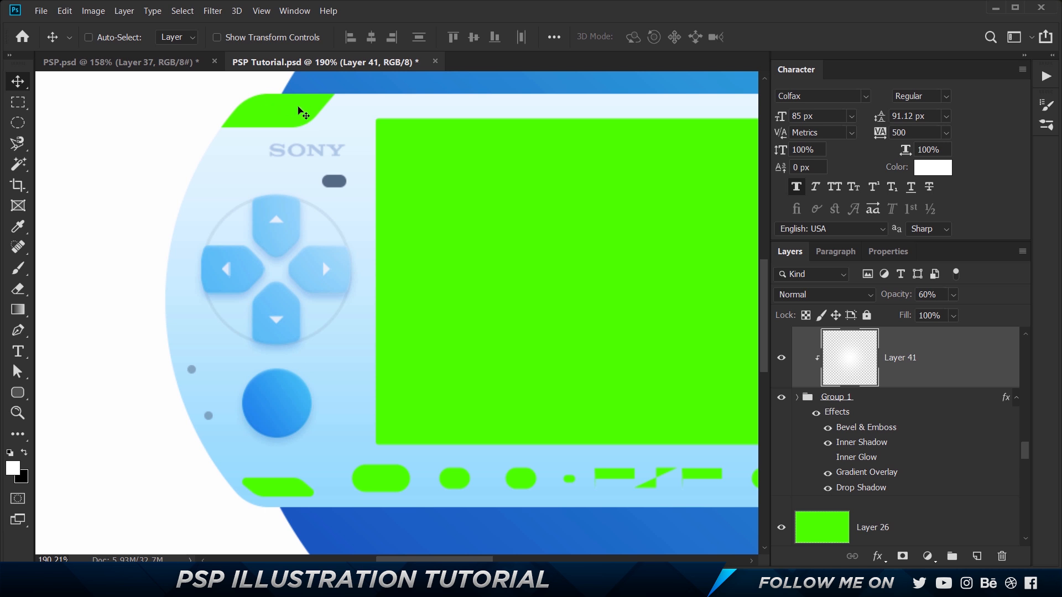
pyautogui.moveTo(586, 372); pyautogui.dragTo(553, 304)
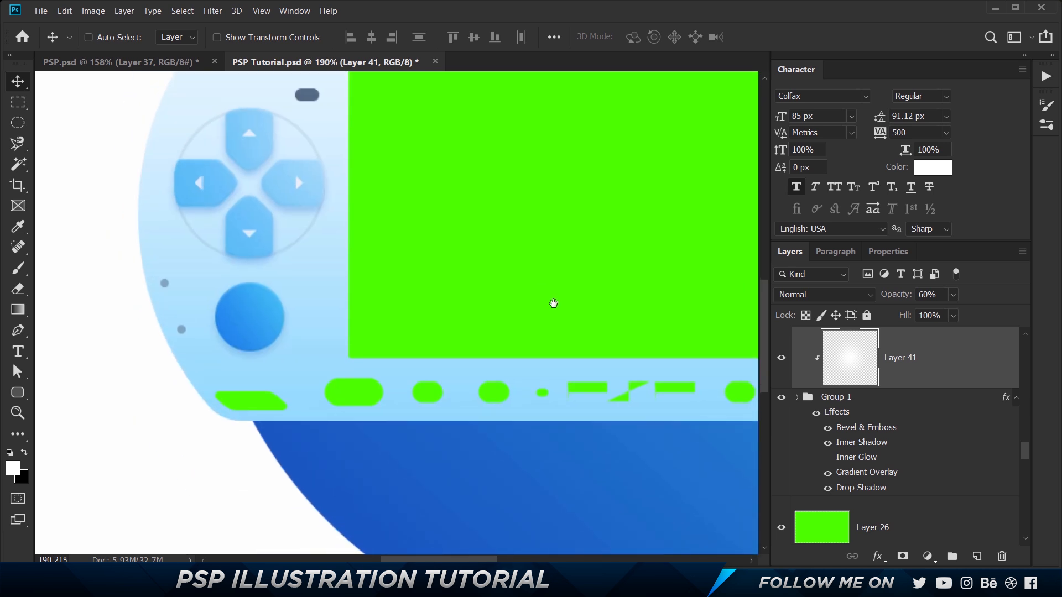
pyautogui.click(88, 37)
pyautogui.click(290, 131)
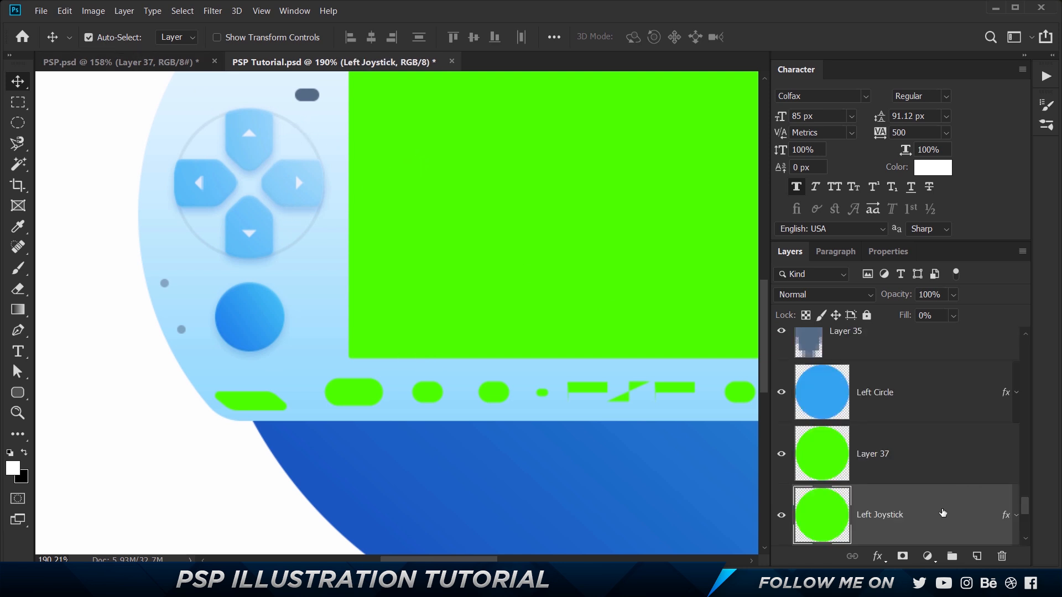
pyautogui.rightClick(943, 513)
pyautogui.click(795, 305)
pyautogui.click(364, 393)
pyautogui.rightClick(931, 349)
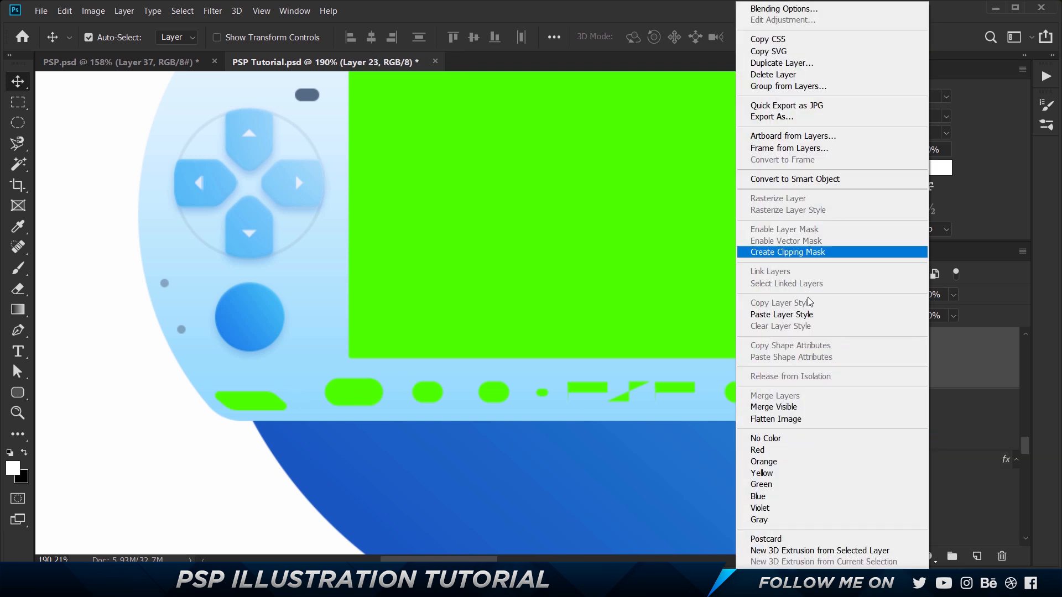
pyautogui.click(797, 314)
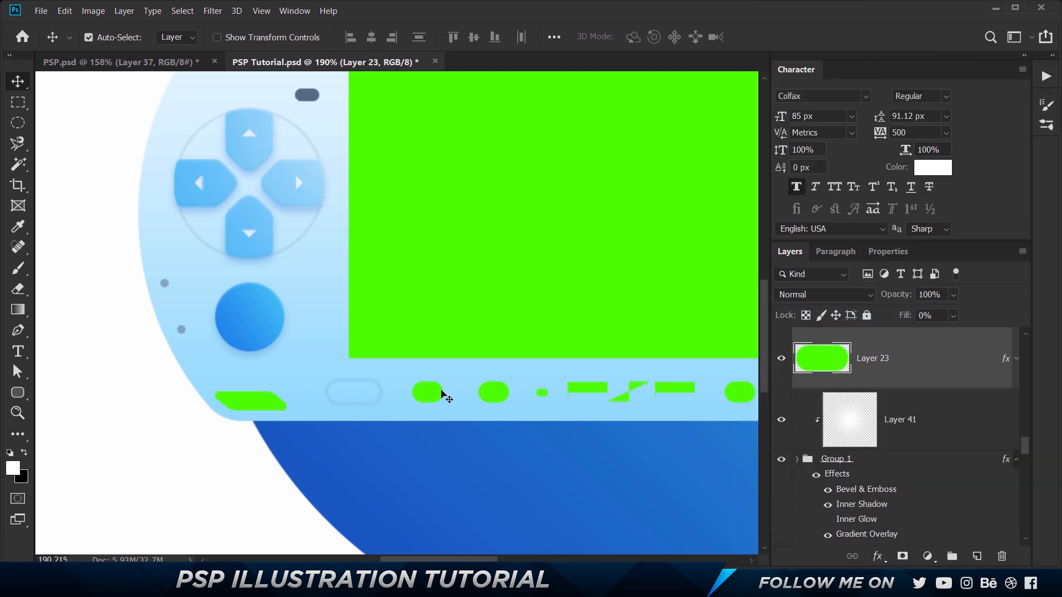
# Paste the copied ring style onto the two smaller pill buttons beside it, Layers 22 and 21
pyautogui.click(428, 393)
pyautogui.rightClick(929, 371)
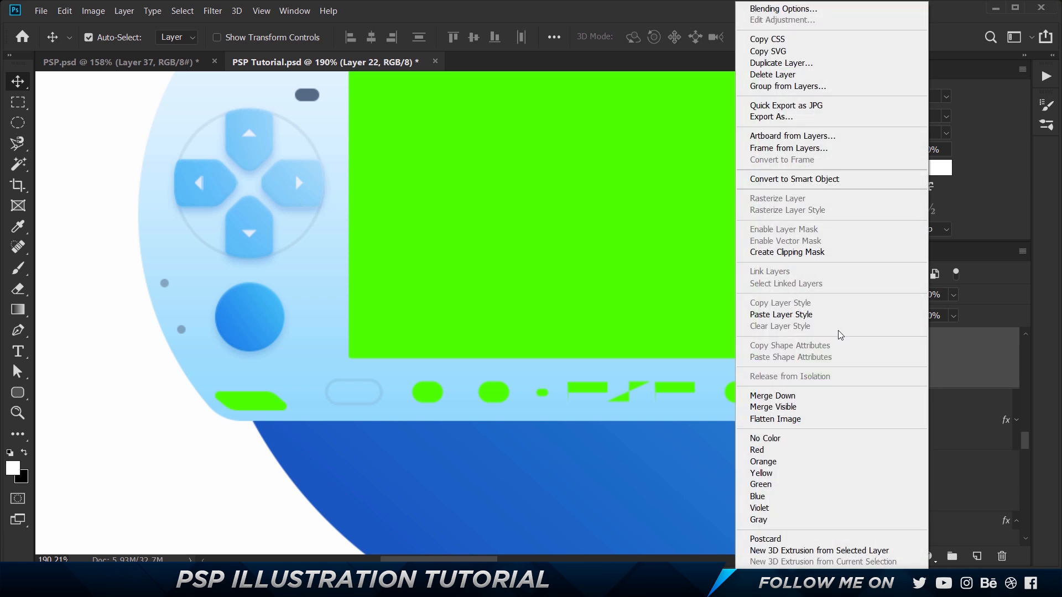
pyautogui.click(840, 315)
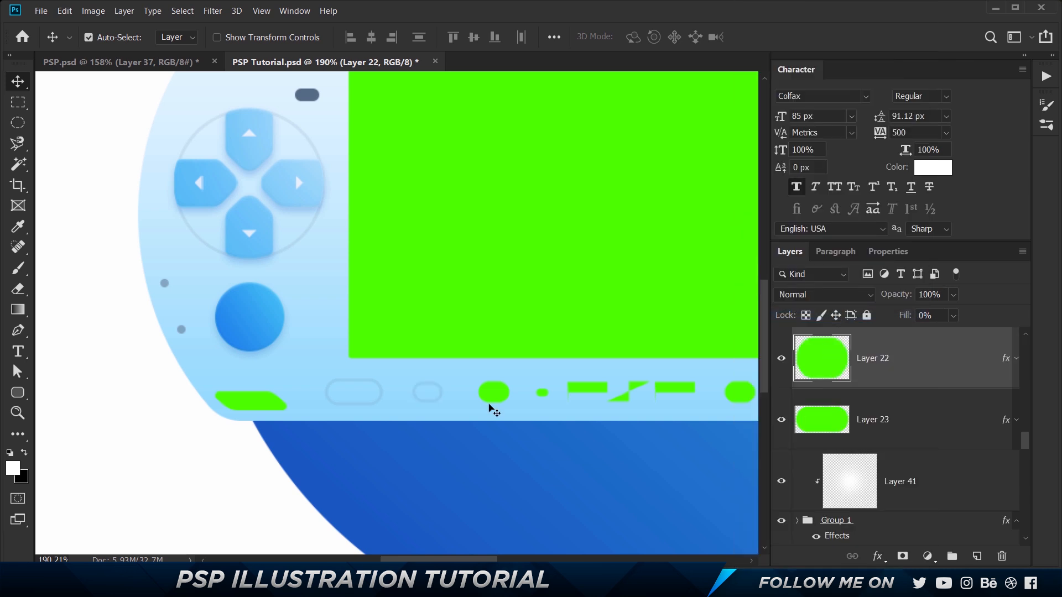
pyautogui.click(497, 394)
pyautogui.rightClick(973, 352)
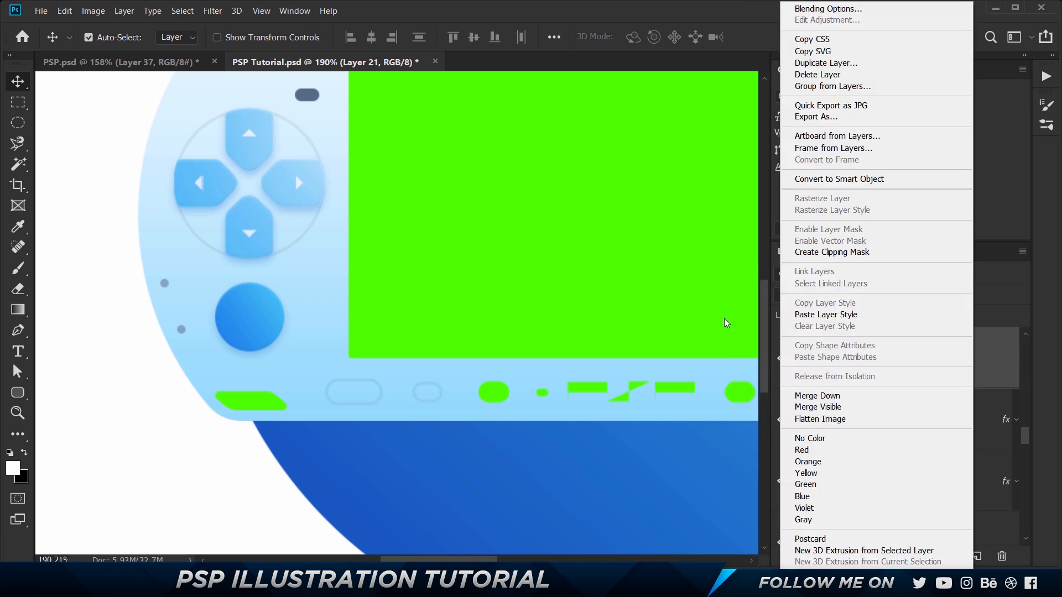
pyautogui.click(826, 314)
# Check the lower button outlines in PSP.psd, return to PSP Tutorial.psd and set Layer 21's stroke opacity to 40%
pyautogui.click(118, 63)
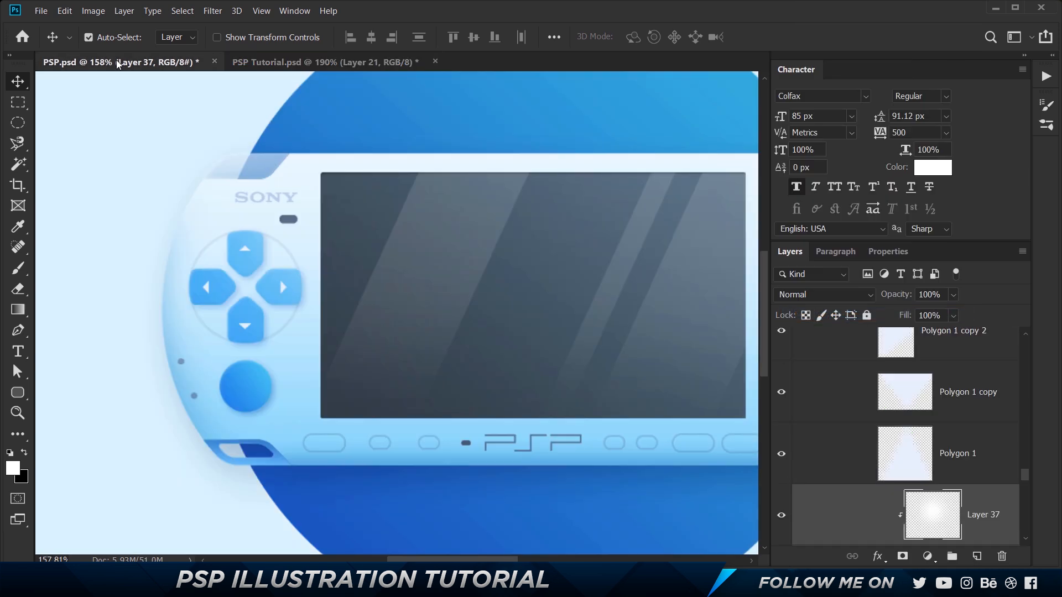
pyautogui.click(321, 61)
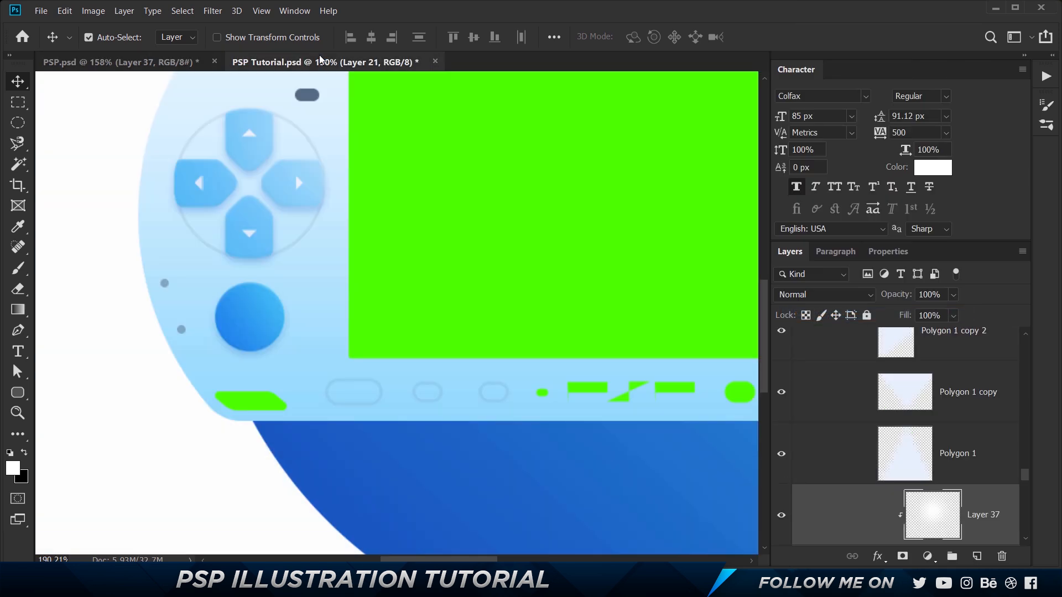
pyautogui.scroll(-2, 577, 303)
pyautogui.moveTo(594, 261); pyautogui.dragTo(429, 301)
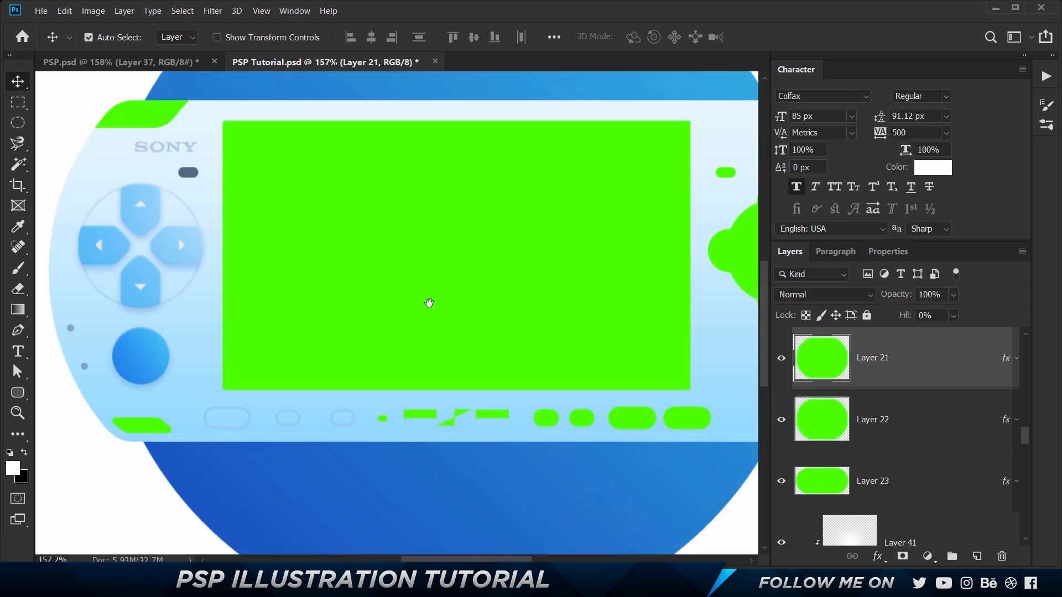
pyautogui.doubleClick(936, 370)
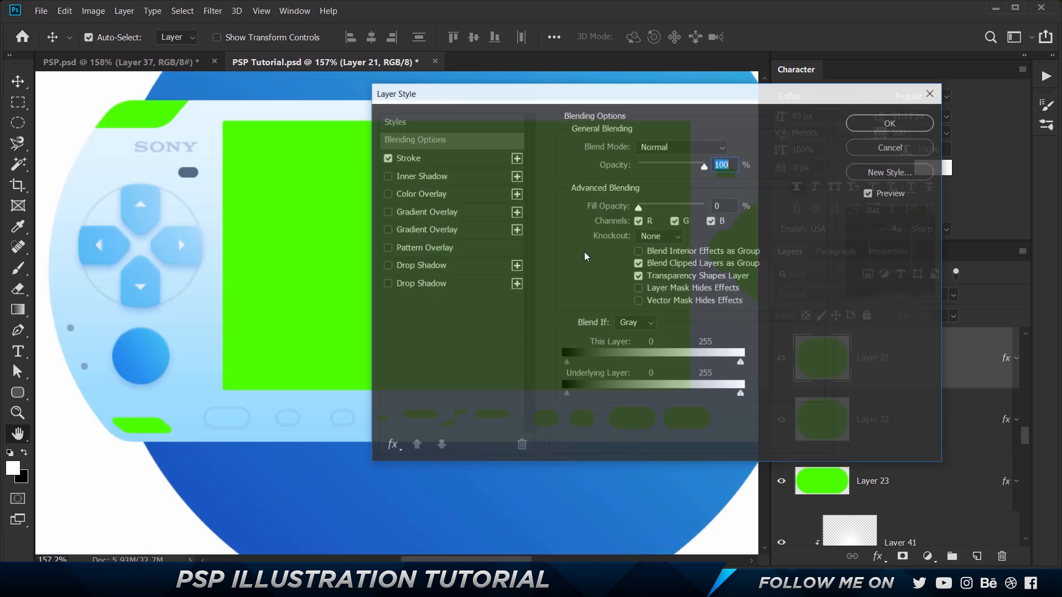
pyautogui.click(407, 157)
pyautogui.click(704, 198)
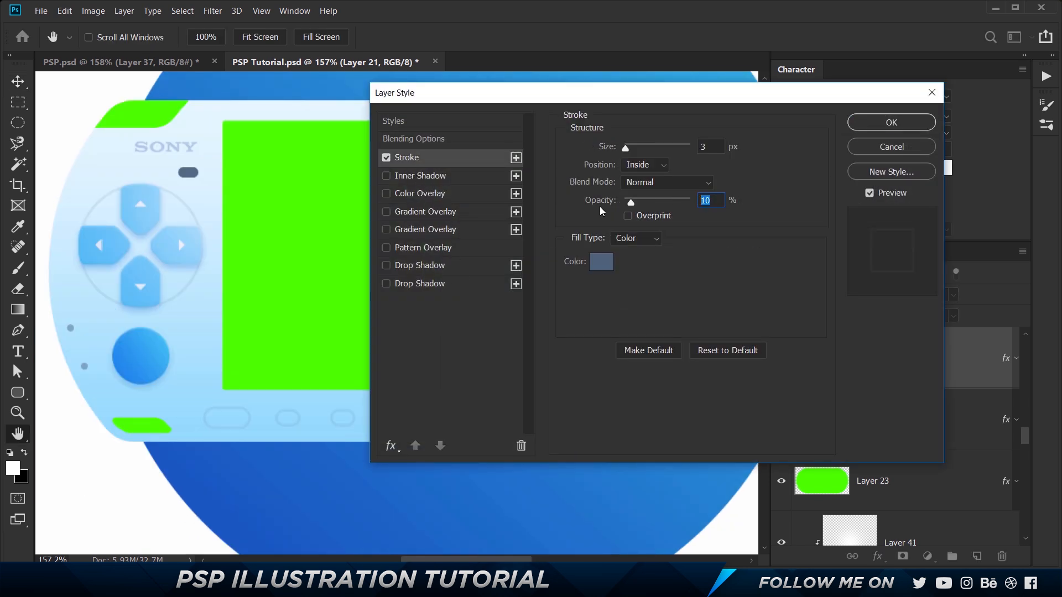
pyautogui.write('50')
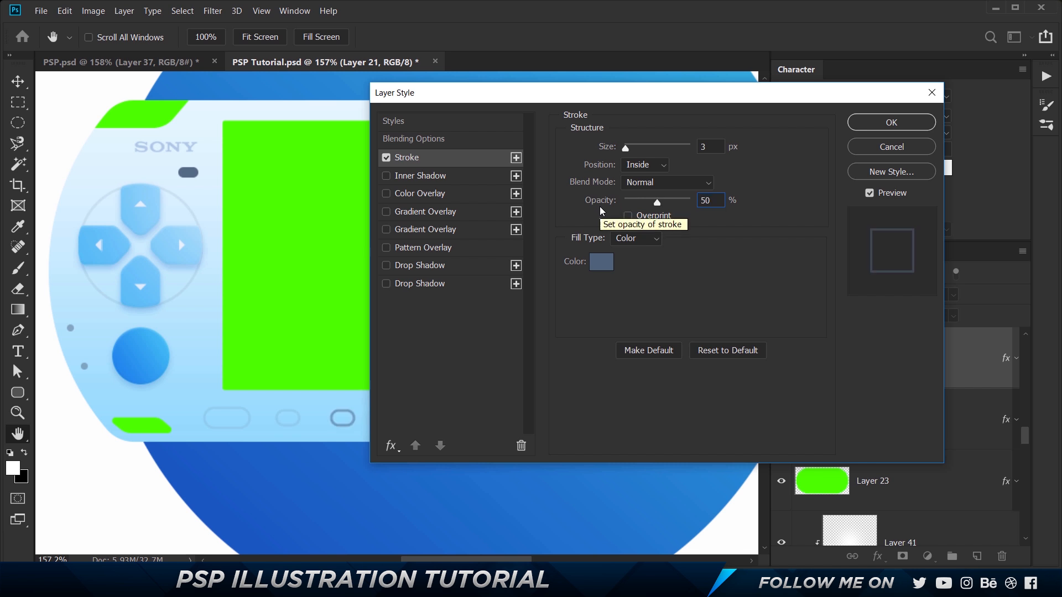
pyautogui.write('640')
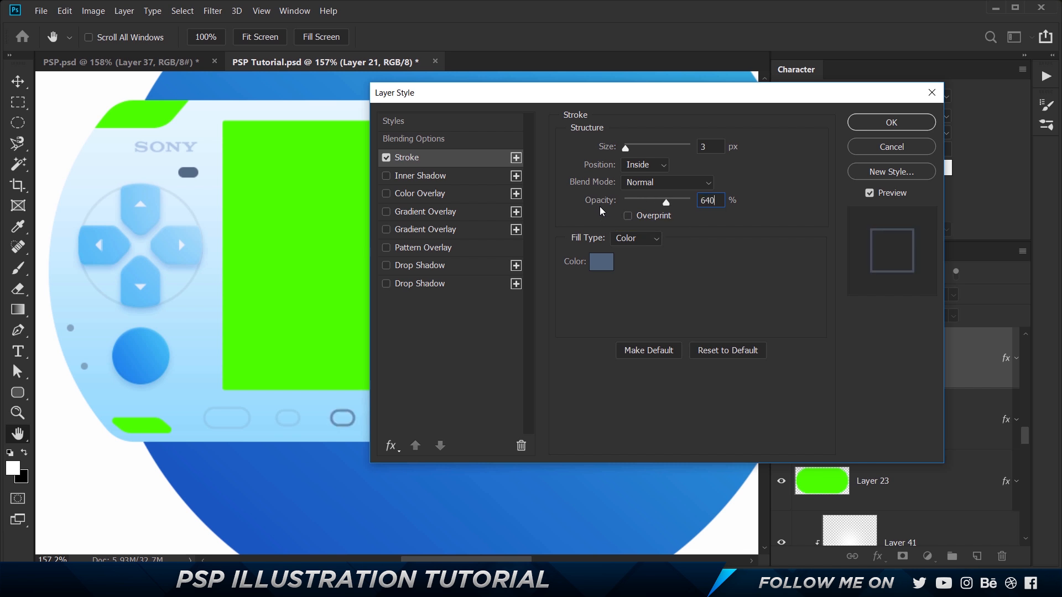
pyautogui.press('Tab')
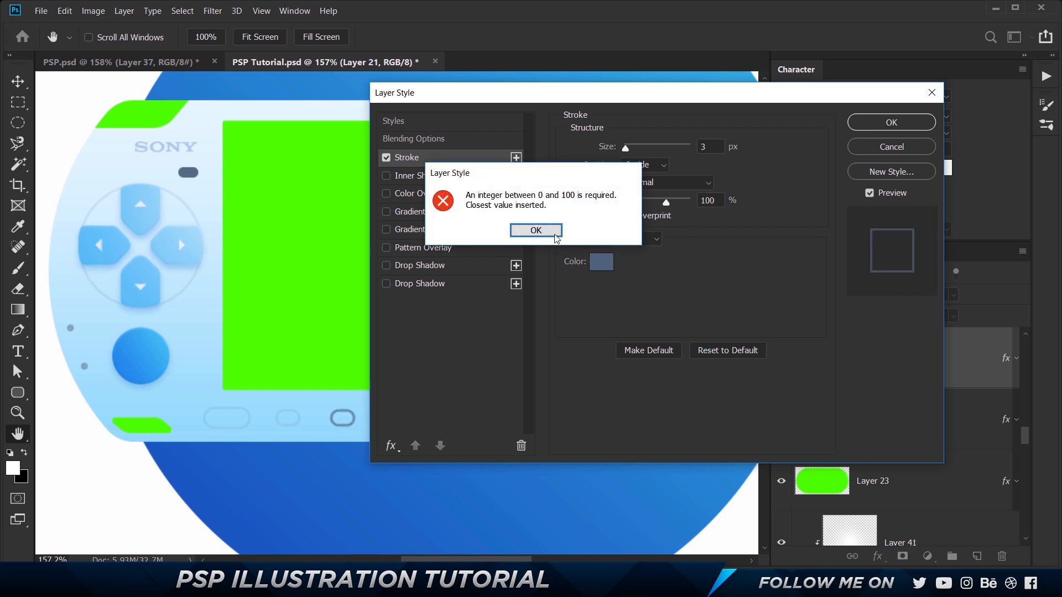
pyautogui.click(536, 230)
pyautogui.write('40')
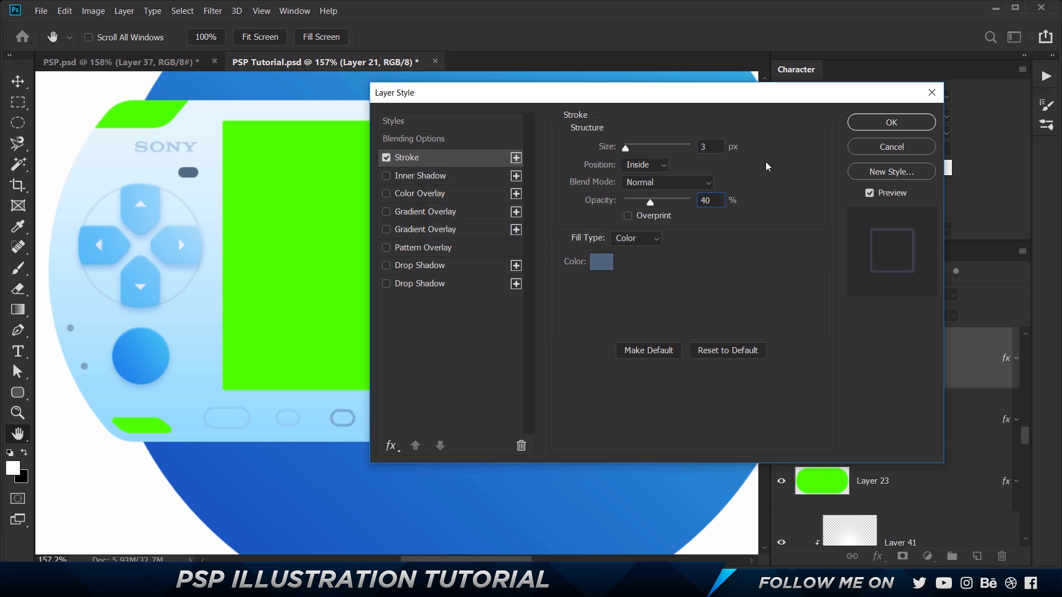
# Reduce Layer 21's stroke size to 2 px and apply the layer style
pyautogui.moveTo(716, 147); pyautogui.dragTo(512, 161)
pyautogui.press('Down')
pyautogui.press('Down')
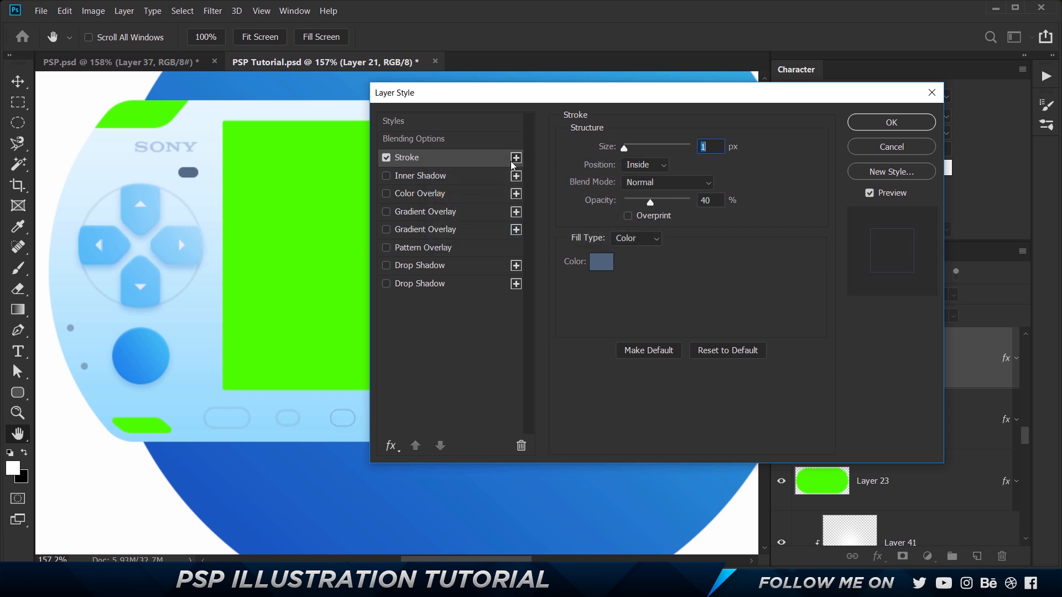
pyautogui.press('Up')
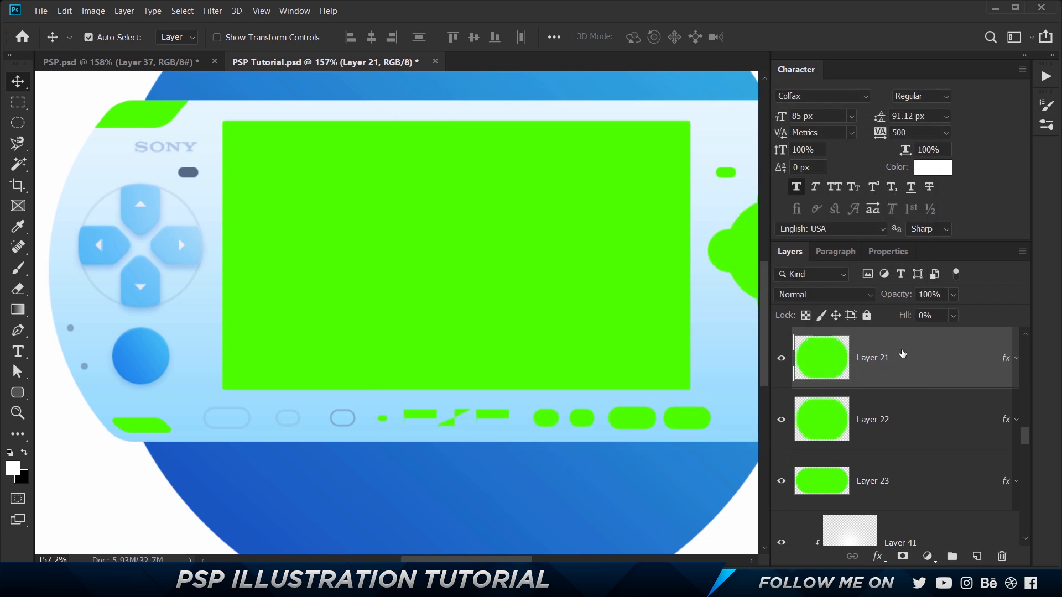
# Copy Layer 21's adjusted layer style and paste it onto Layers 22 and 23 together
pyautogui.rightClick(901, 353)
pyautogui.click(787, 303)
pyautogui.click(899, 414)
pyautogui.keyDown('shift'); pyautogui.click(935, 483); pyautogui.keyUp('shift')
pyautogui.rightClick(931, 412)
pyautogui.click(820, 320)
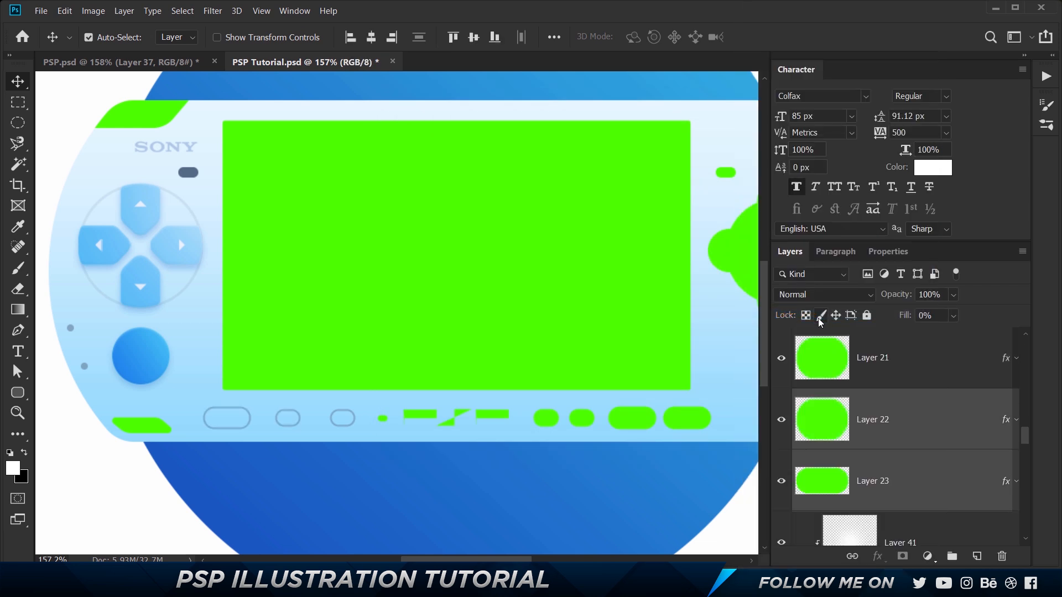
# Paste the outline style onto the two small green pills after the PSP logo, Layers 17 and 18
pyautogui.click(551, 421)
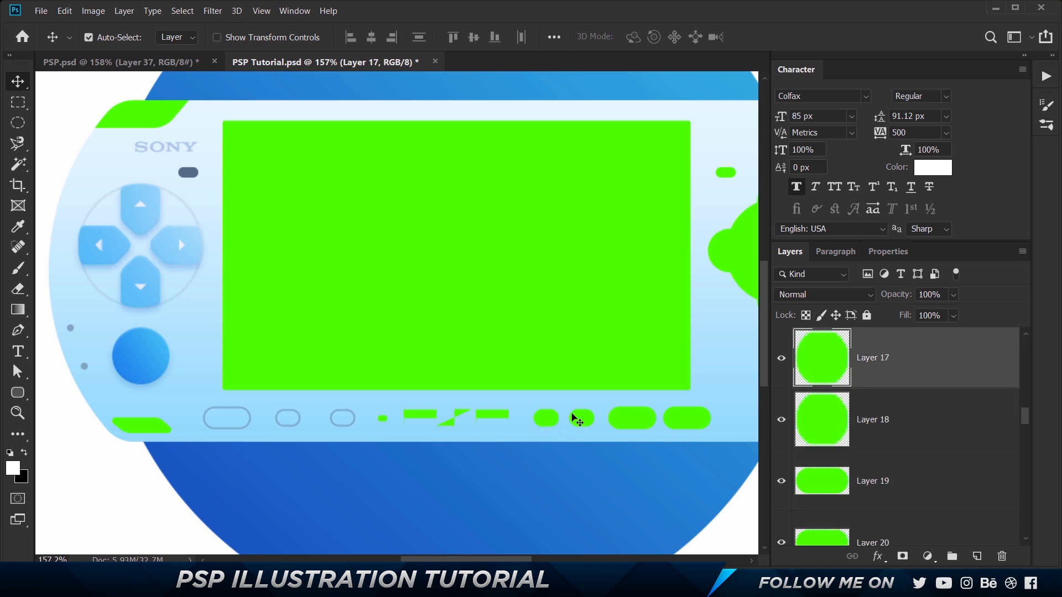
pyautogui.rightClick(963, 371)
pyautogui.click(850, 318)
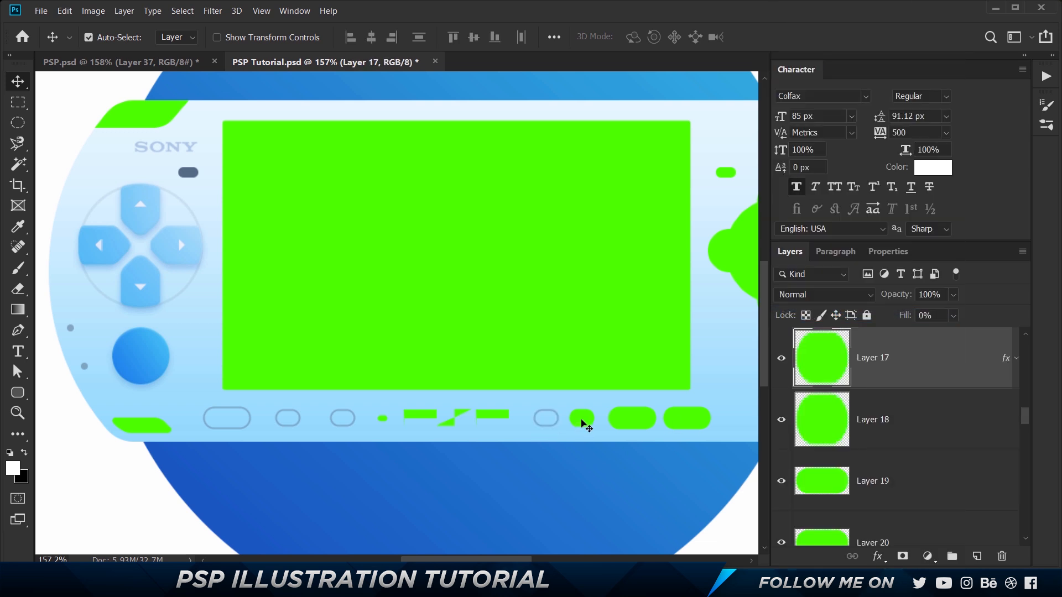
pyautogui.click(581, 422)
pyautogui.rightClick(963, 430)
pyautogui.click(824, 312)
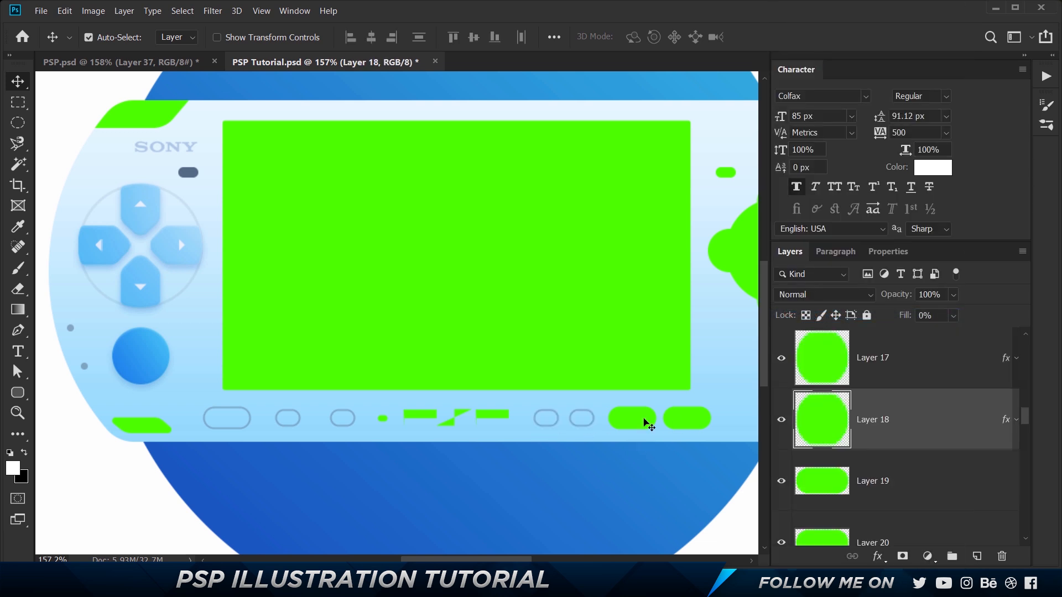
# Paste the outline style onto the two wide green pills at the end of the lower row, Layers 20 and 19
pyautogui.click(687, 421)
pyautogui.rightClick(910, 506)
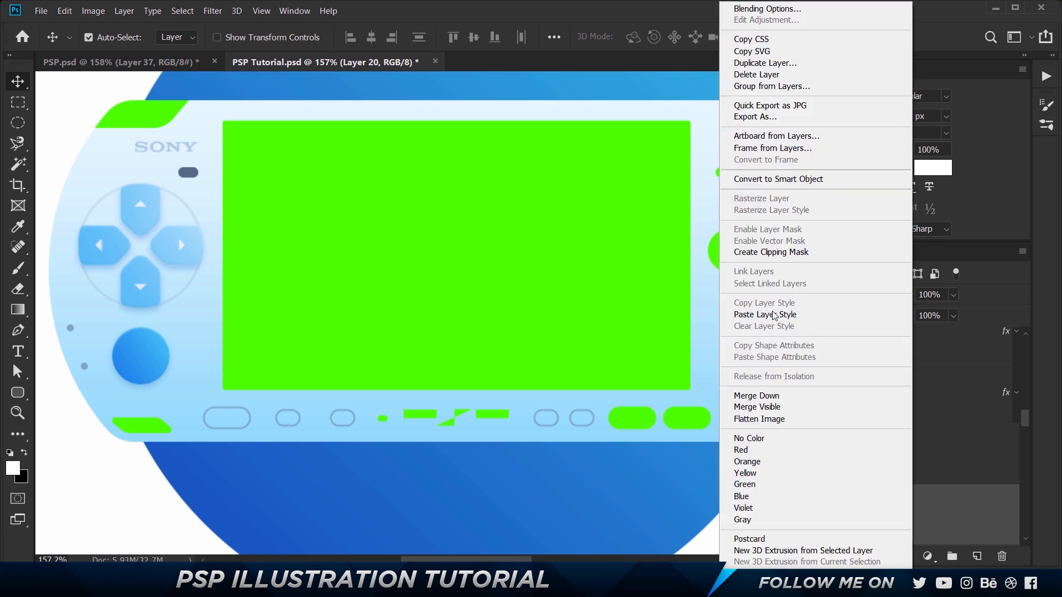
pyautogui.click(774, 314)
pyautogui.click(943, 467)
pyautogui.rightClick(943, 467)
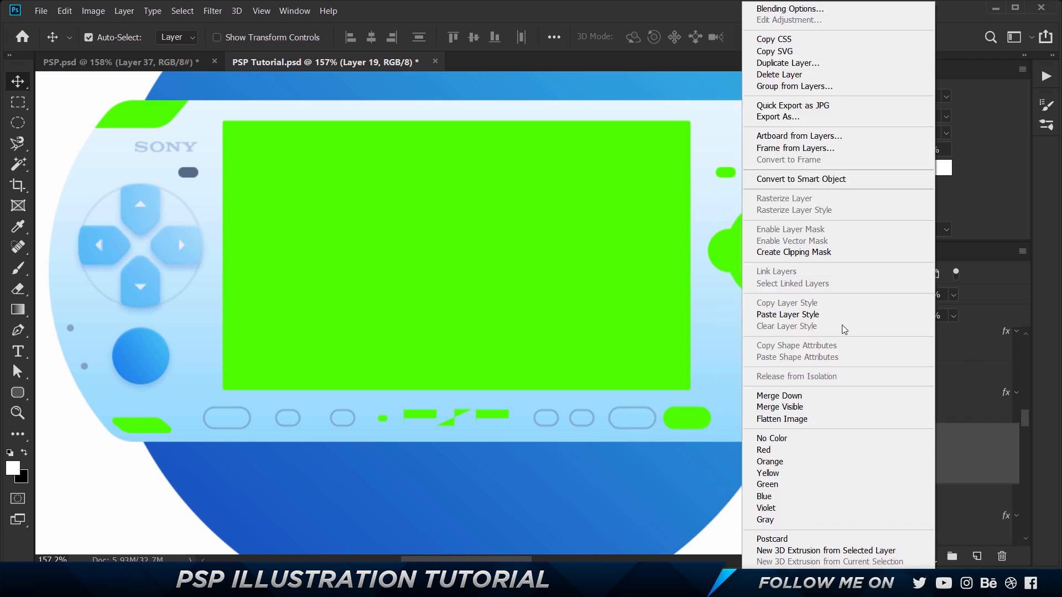
pyautogui.click(838, 314)
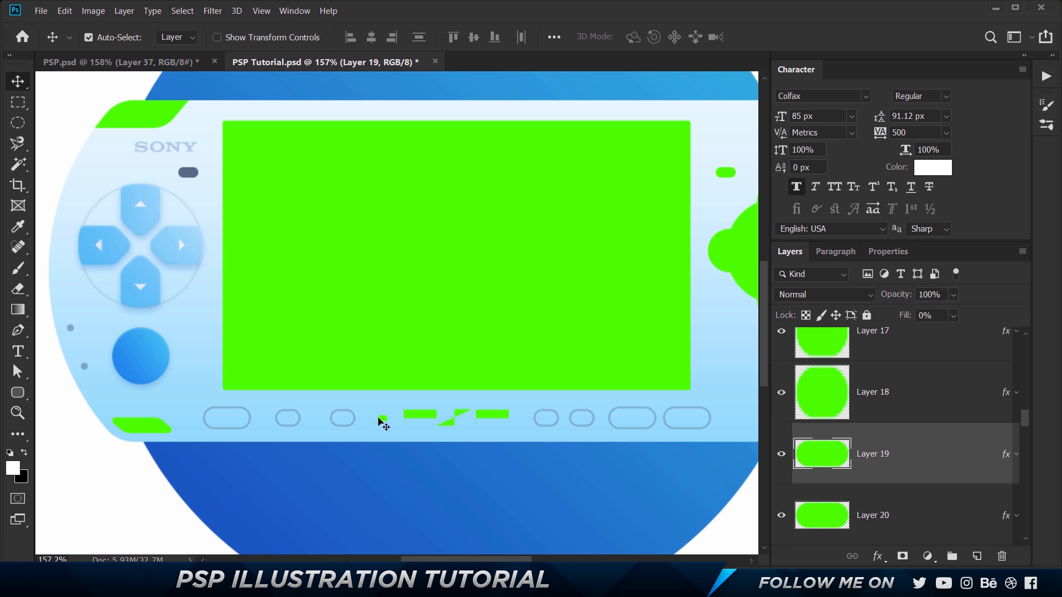
# Select the tiny green dot before the PSP logo, Layer 16, and paste the outline style onto it
pyautogui.click(381, 421)
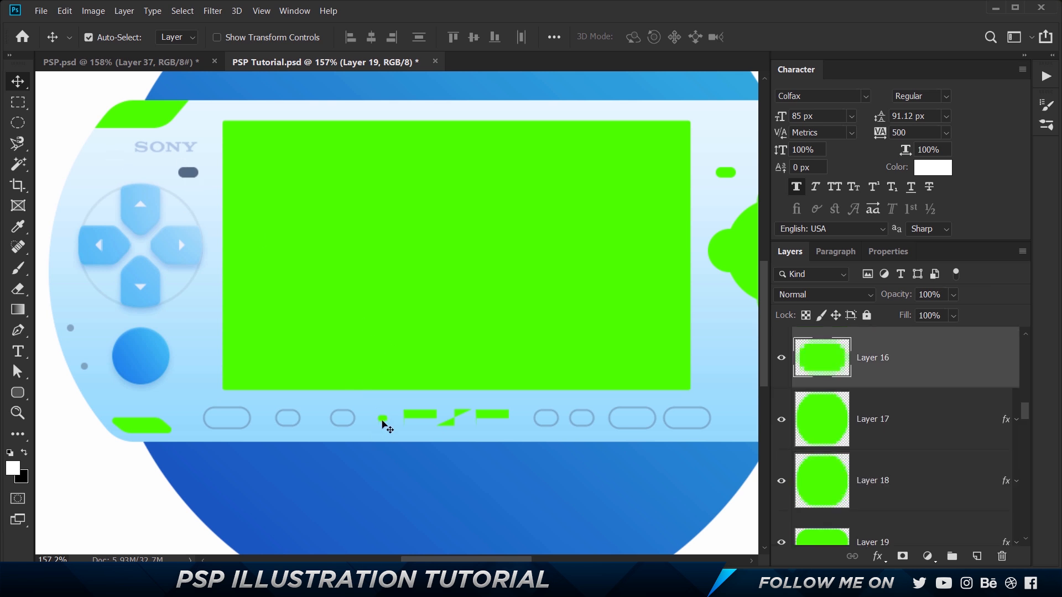
pyautogui.click(189, 175)
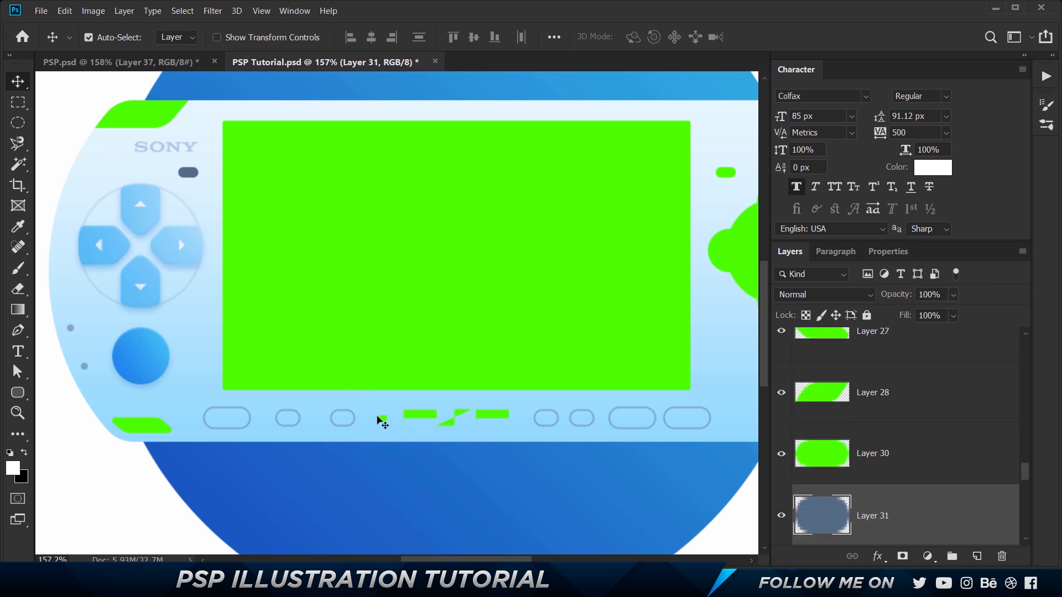
pyautogui.click(383, 419)
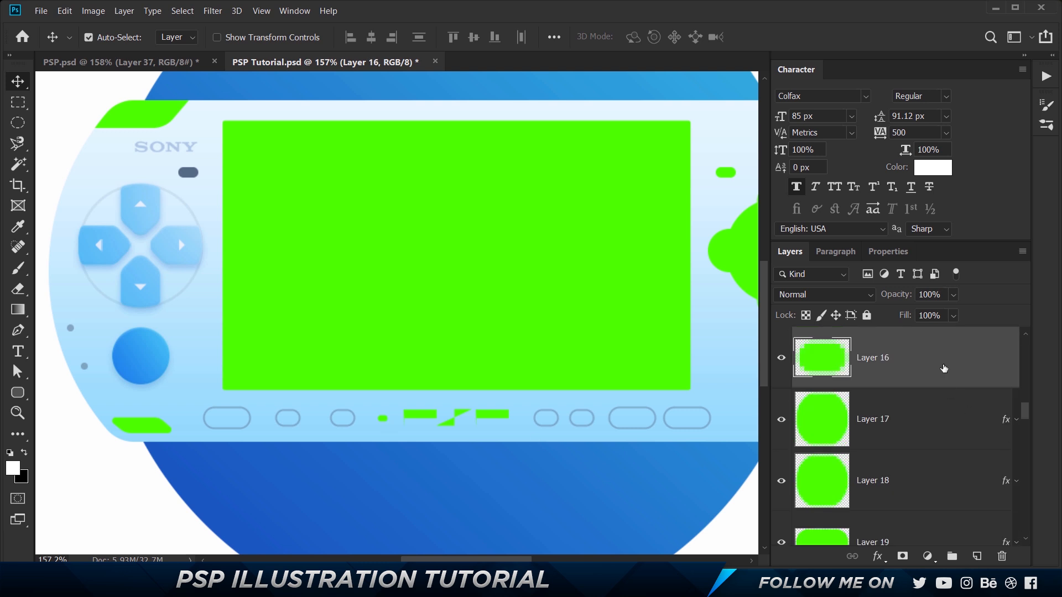
pyautogui.press('h')
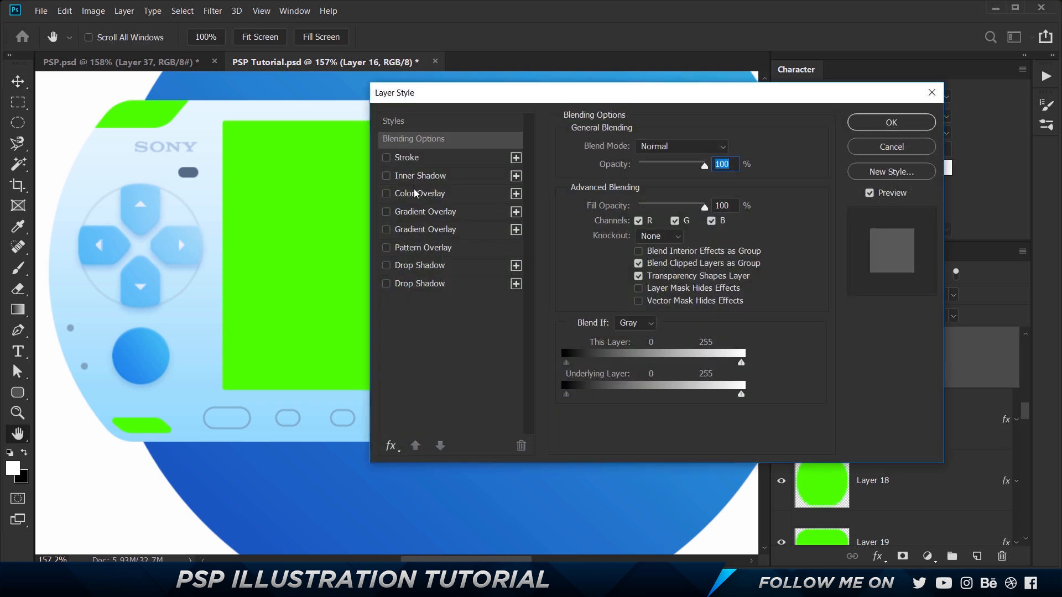
pyautogui.click(891, 122)
pyautogui.rightClick(918, 378)
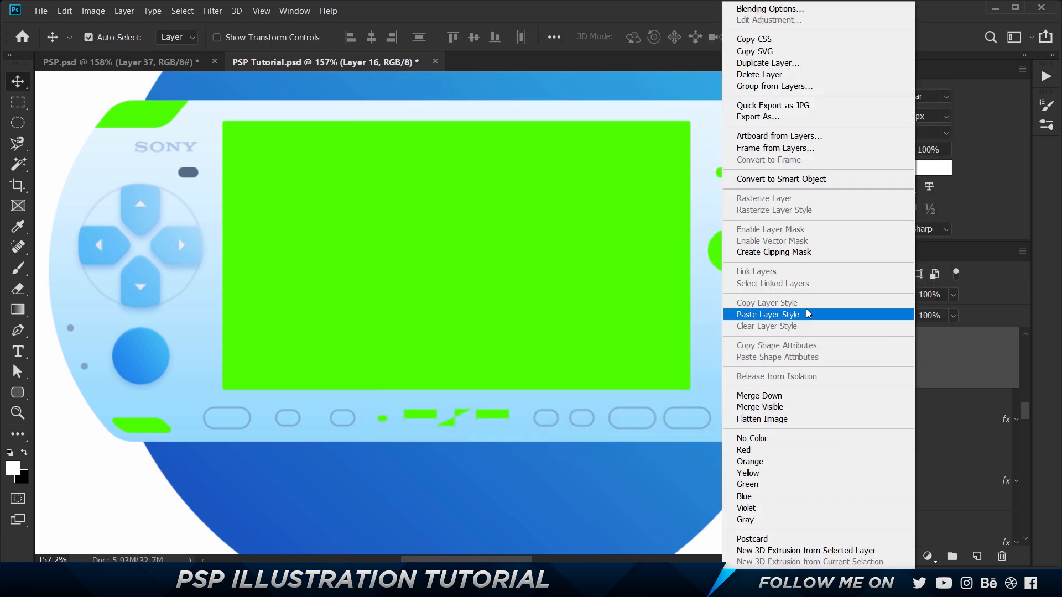
pyautogui.click(775, 314)
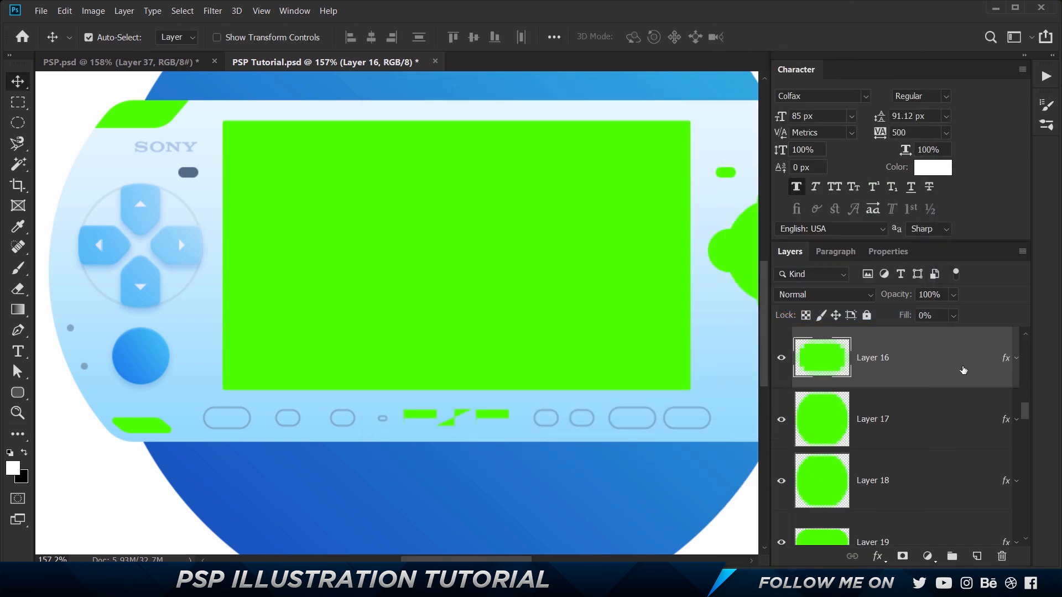
# Replace Layer 16's stroke with the slate-blue Color Overlay and apply the layer style
pyautogui.doubleClick(963, 370)
pyautogui.click(386, 158)
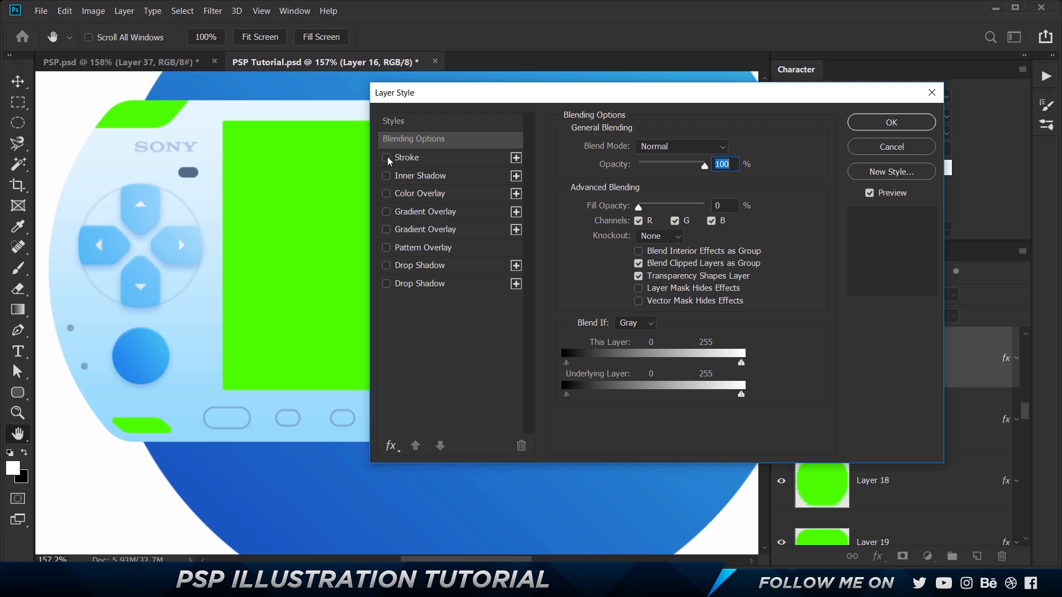
pyautogui.click(387, 194)
pyautogui.moveTo(571, 100); pyautogui.dragTo(668, 101)
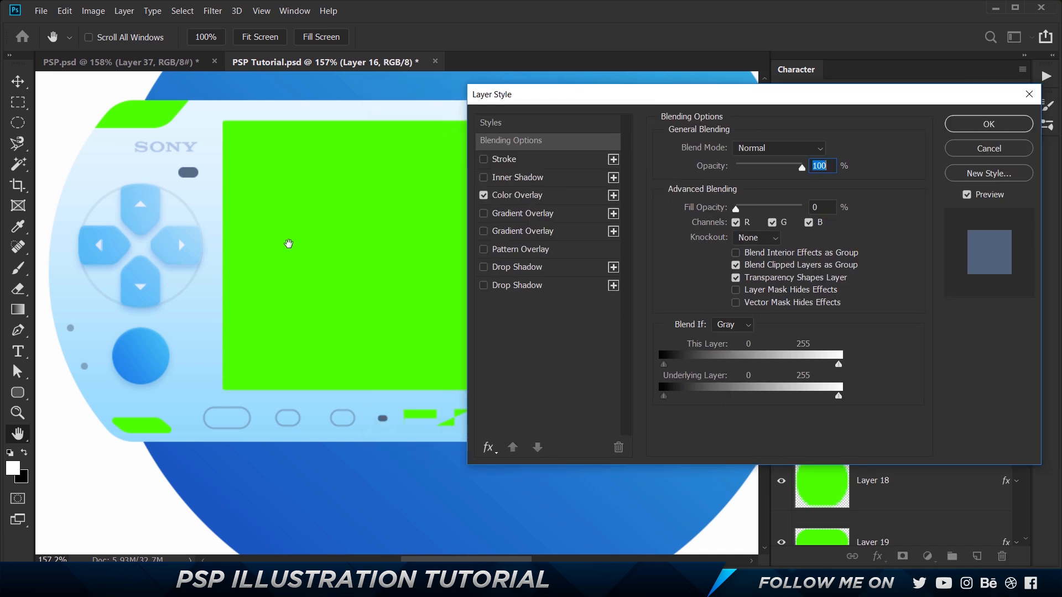
pyautogui.click(1003, 133)
pyautogui.moveTo(611, 282); pyautogui.dragTo(487, 340)
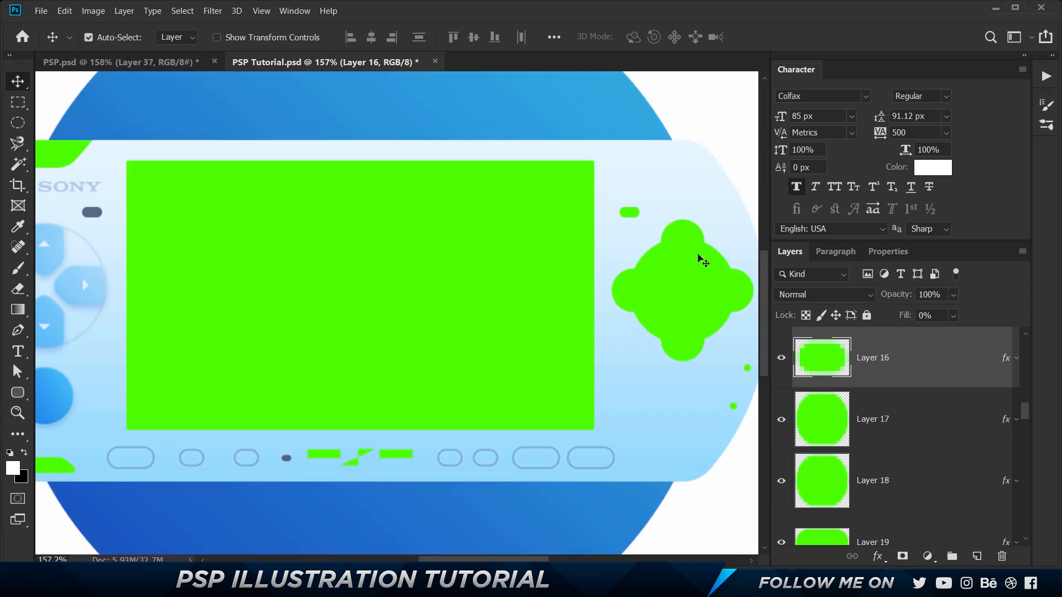
# Copy the layer style of Layer 16 and paste it onto the small green pill above the right button cluster (Layer 30)
pyautogui.rightClick(924, 341)
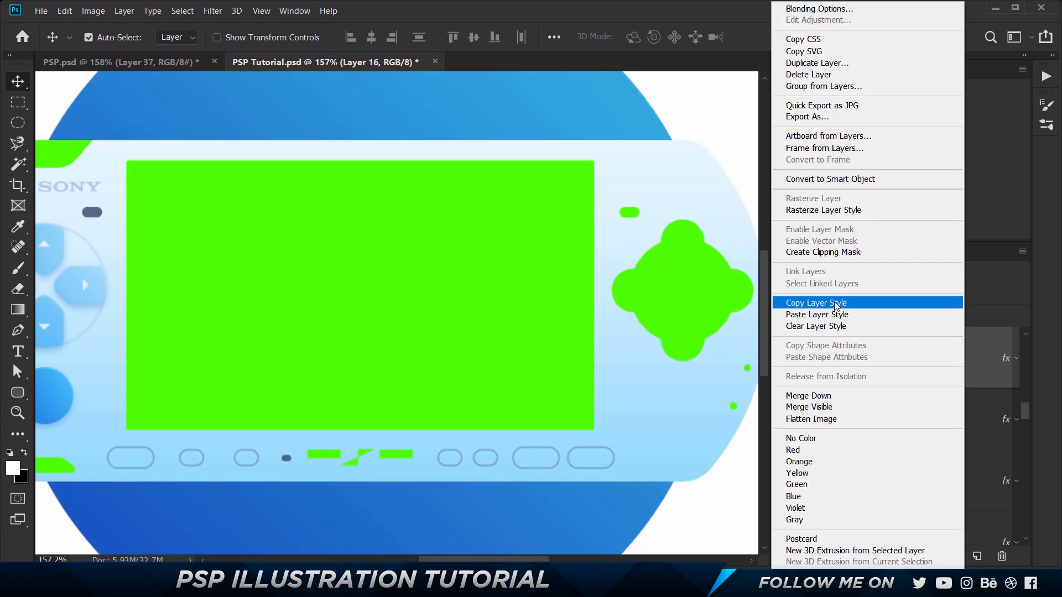
pyautogui.click(834, 302)
pyautogui.click(635, 214)
pyautogui.rightClick(934, 514)
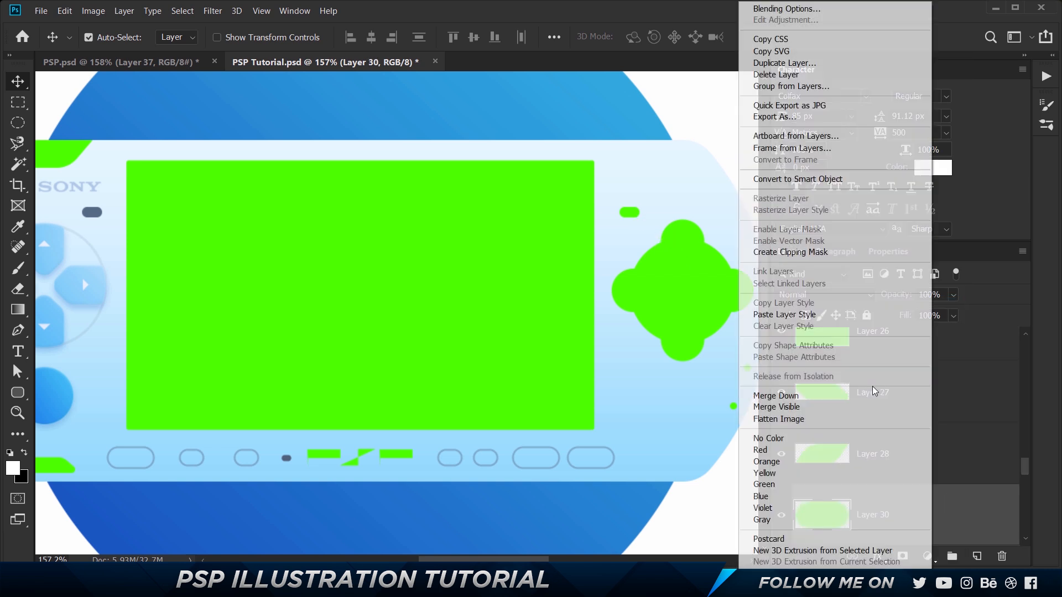
pyautogui.click(803, 312)
# Copy the layer style of the small dot on the console's left edge and paste it onto both green dots on the right edge
pyautogui.moveTo(703, 369); pyautogui.dragTo(805, 281)
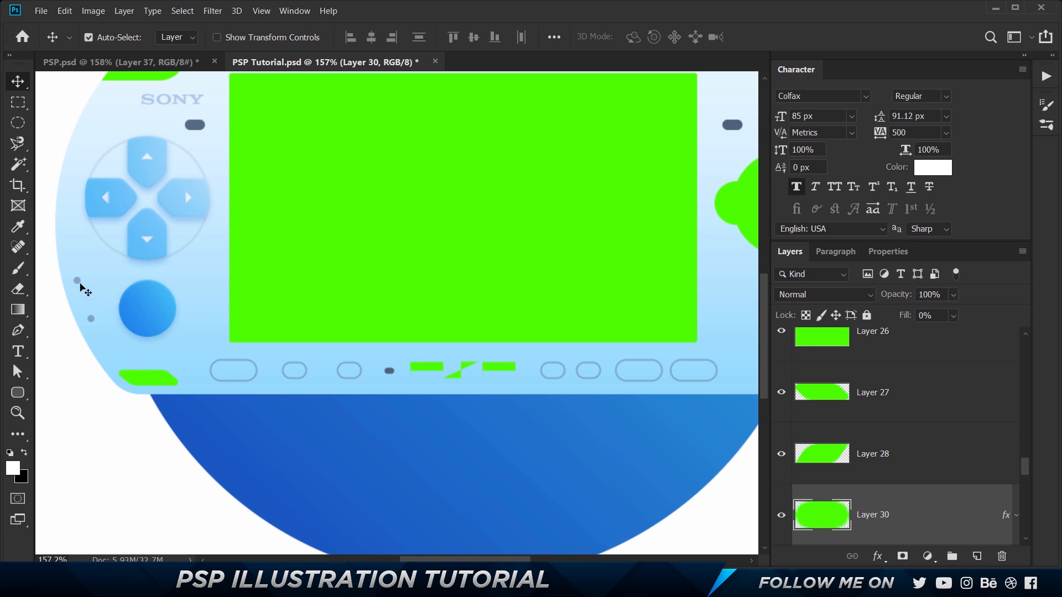
pyautogui.click(78, 282)
pyautogui.rightClick(928, 493)
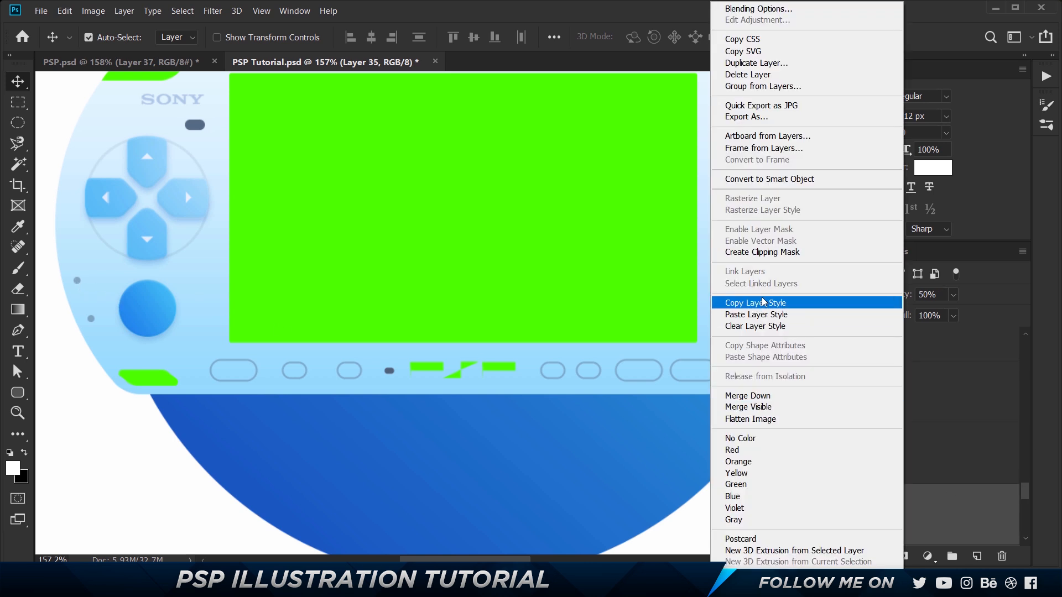
pyautogui.click(774, 303)
pyautogui.moveTo(620, 337); pyautogui.dragTo(287, 359)
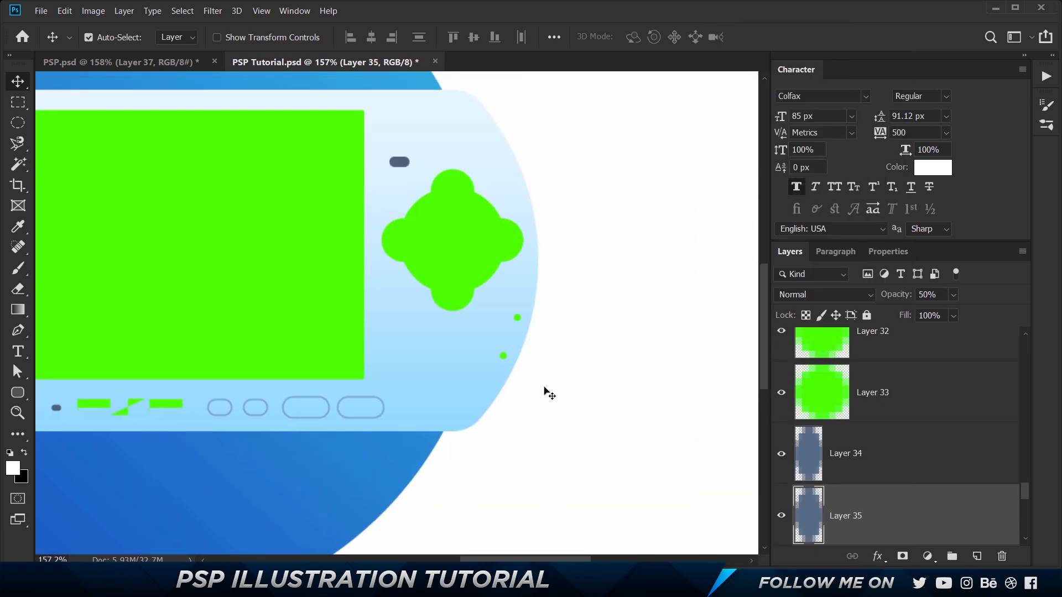
pyautogui.click(517, 319)
pyautogui.rightClick(909, 390)
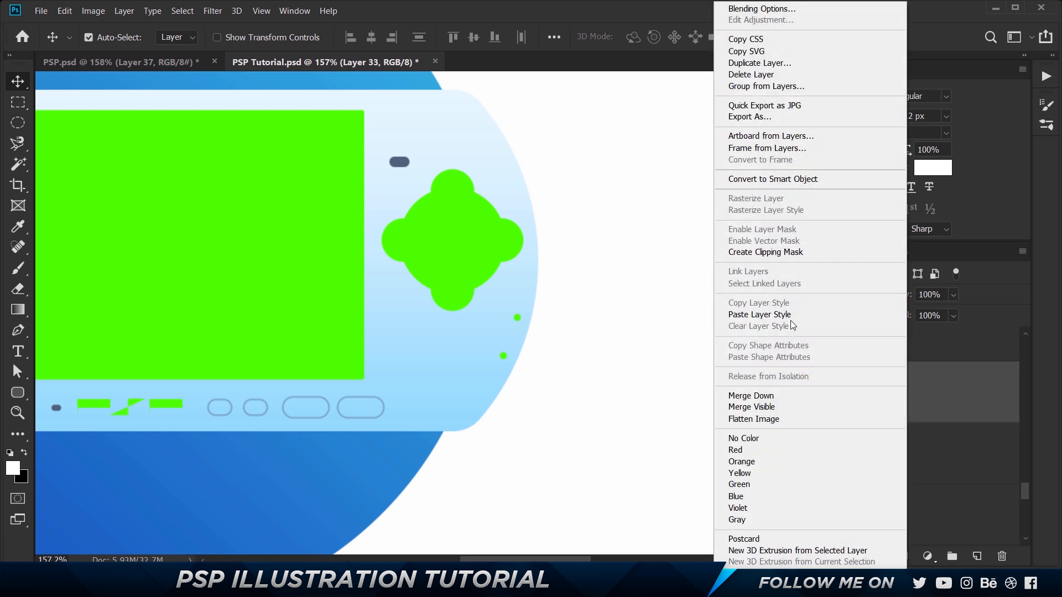
pyautogui.click(820, 319)
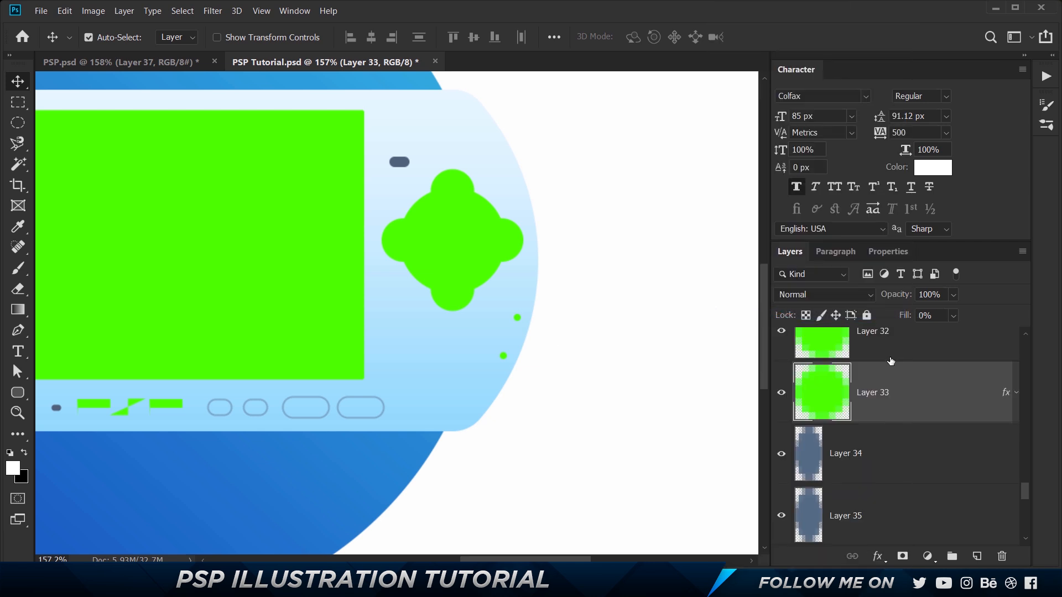
pyautogui.rightClick(892, 358)
pyautogui.click(830, 314)
# Select Layer 32 and Layer 33 together and set their opacity to 50%
pyautogui.scroll(2, 876, 423)
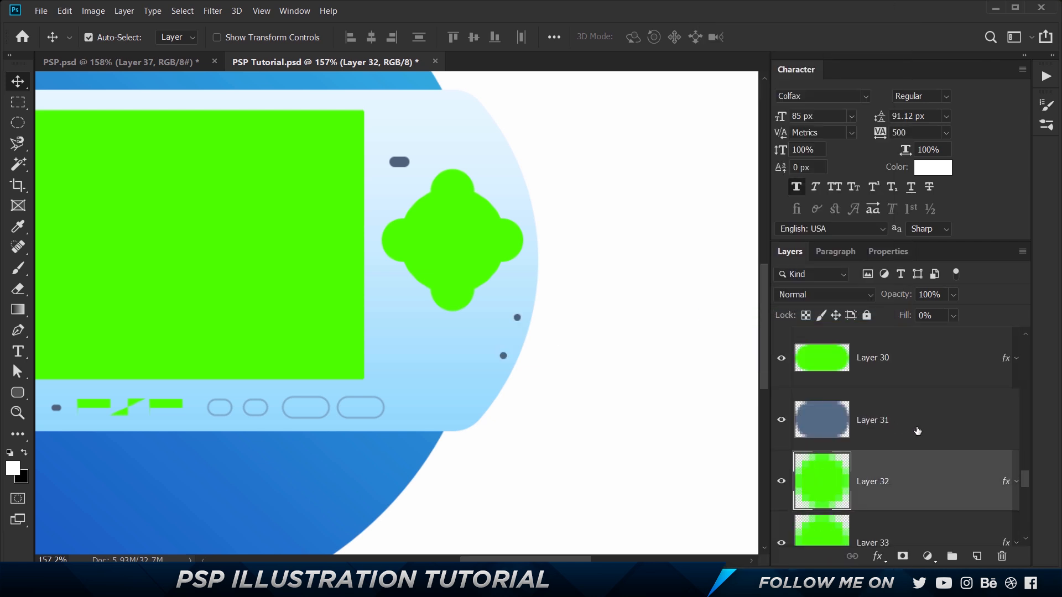
pyautogui.scroll(-1, 922, 456)
pyautogui.keyDown('shift'); pyautogui.click(939, 490); pyautogui.keyUp('shift')
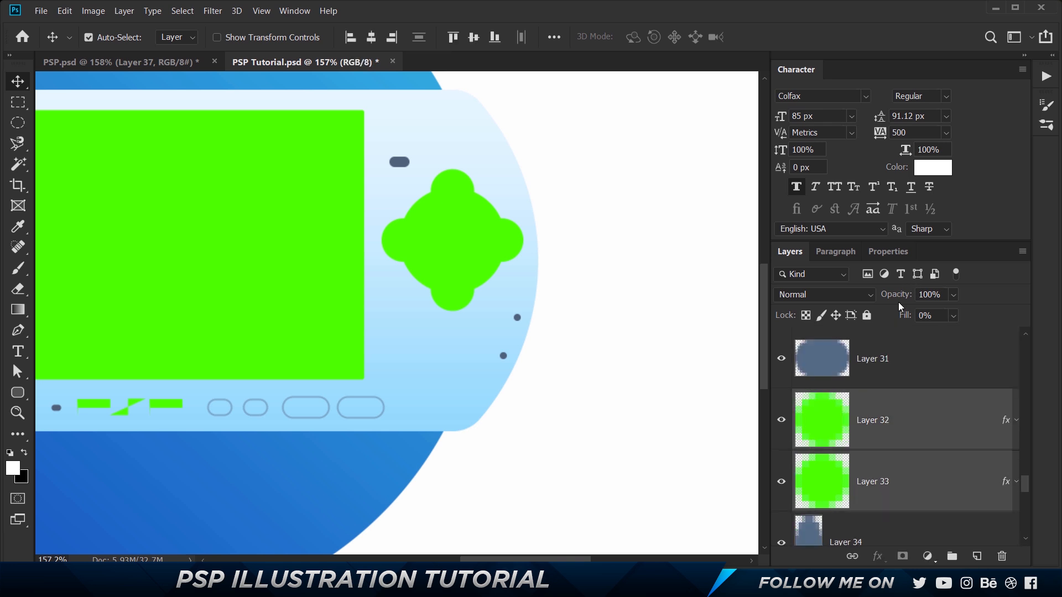
pyautogui.click(896, 295)
pyautogui.write('50')
pyautogui.press('Return')
# Copy the Left Joystick layer's style and paste it onto the large green circle behind the right-hand buttons (Layer 37)
pyautogui.moveTo(374, 250); pyautogui.dragTo(665, 237)
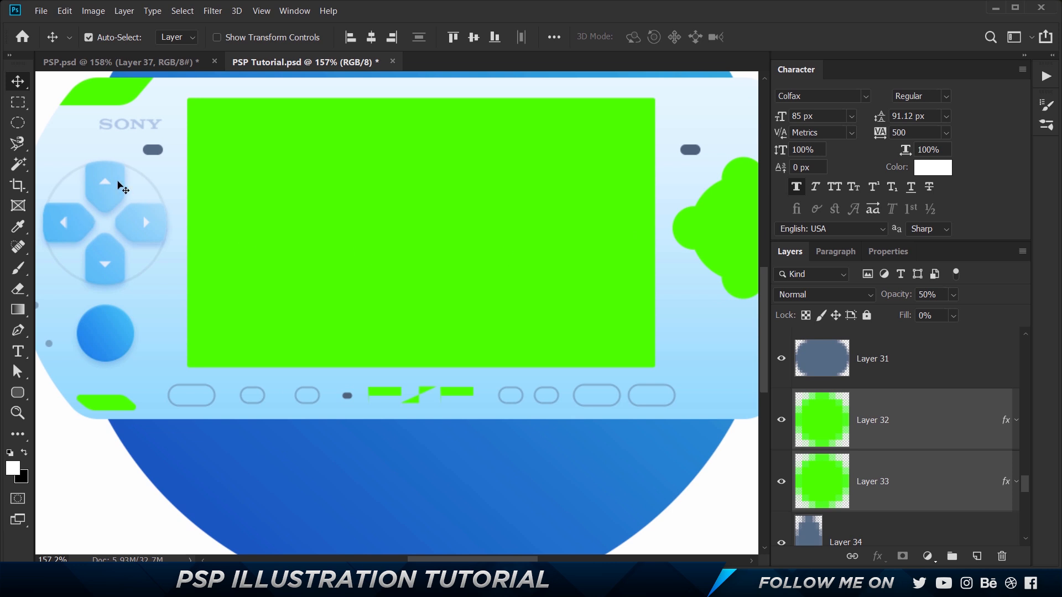
pyautogui.click(131, 168)
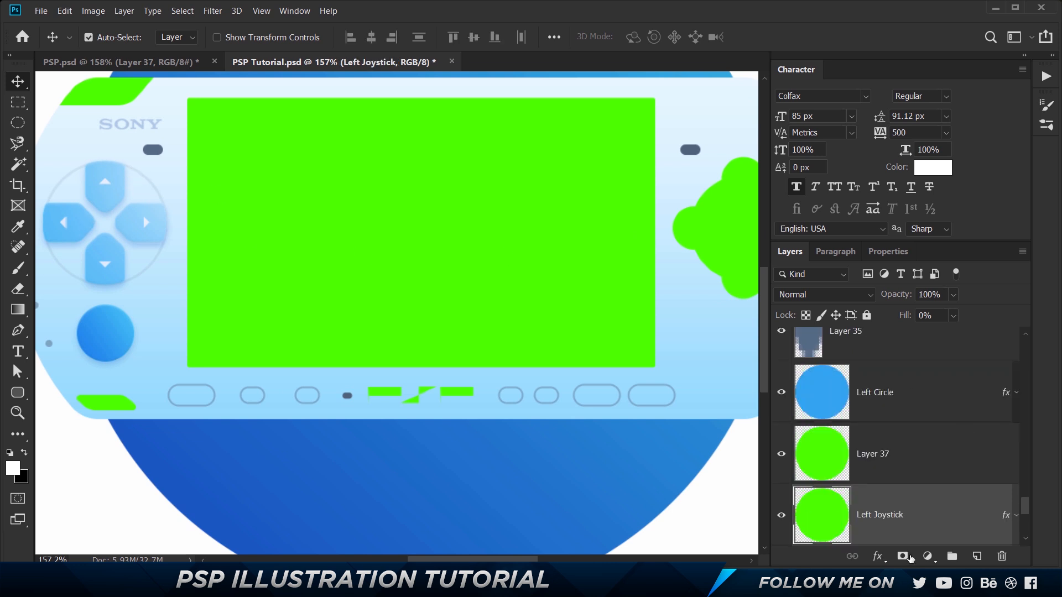
pyautogui.rightClick(922, 522)
pyautogui.click(766, 303)
pyautogui.moveTo(691, 280); pyautogui.dragTo(488, 309)
pyautogui.click(505, 227)
pyautogui.rightClick(950, 477)
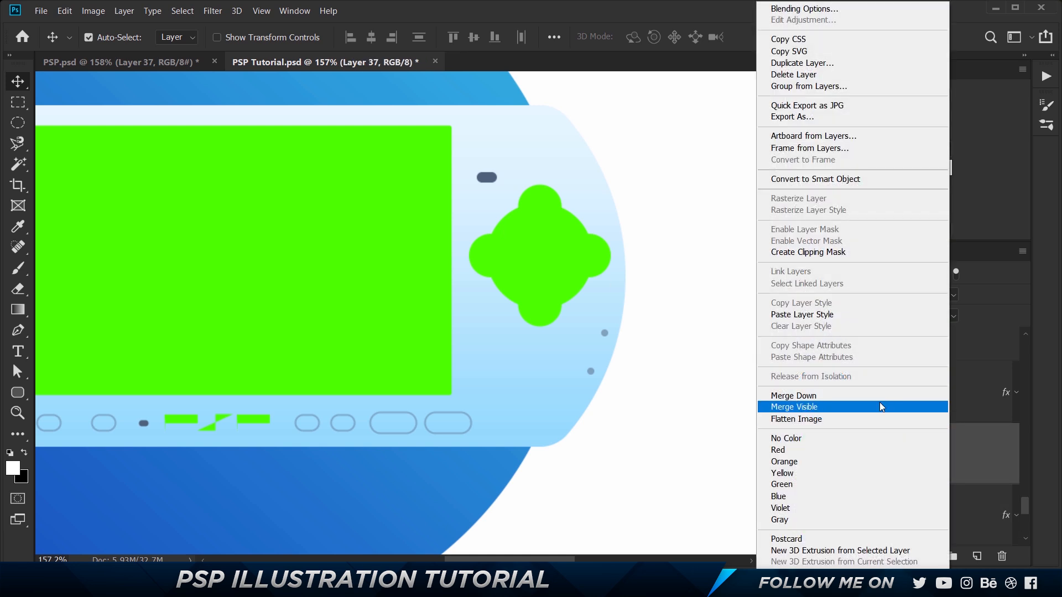
pyautogui.click(855, 321)
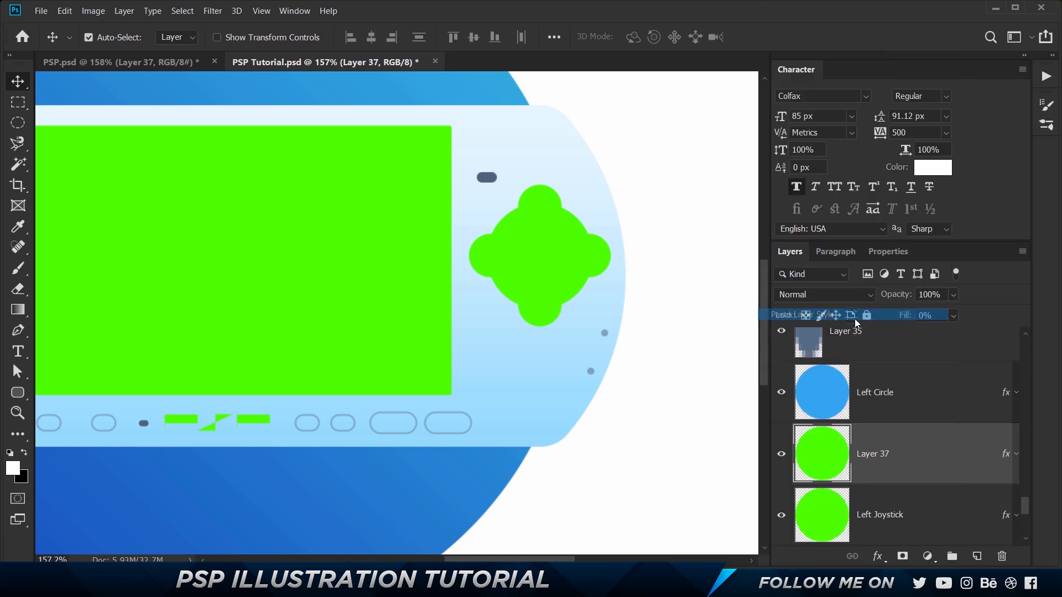
# Rename Layer 37 as Right Joystick
pyautogui.doubleClick(873, 454)
pyautogui.write('Rif')
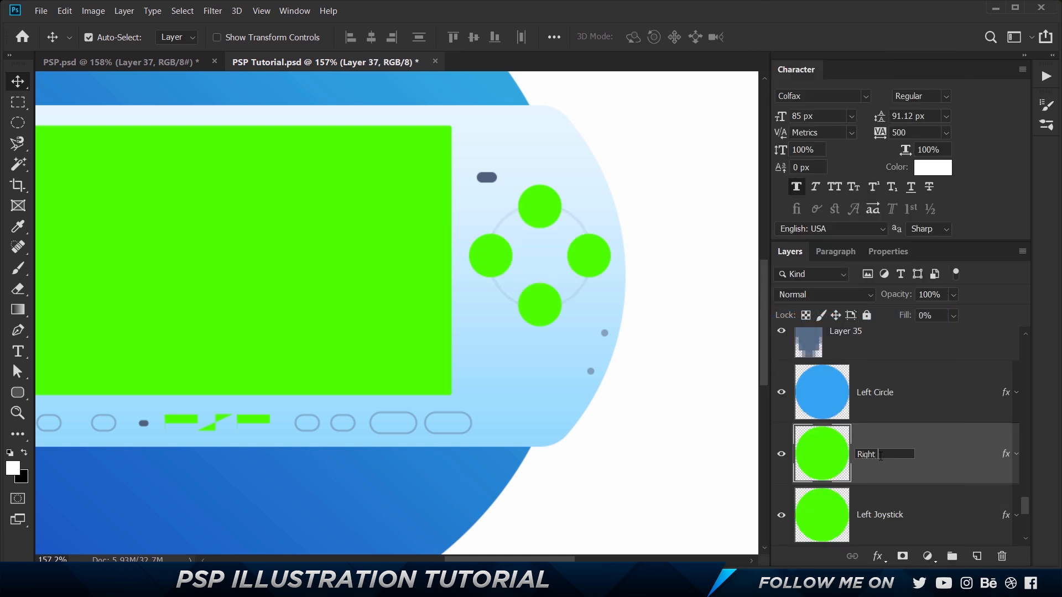
pyautogui.write('ht Joystick')
pyautogui.press('Return')
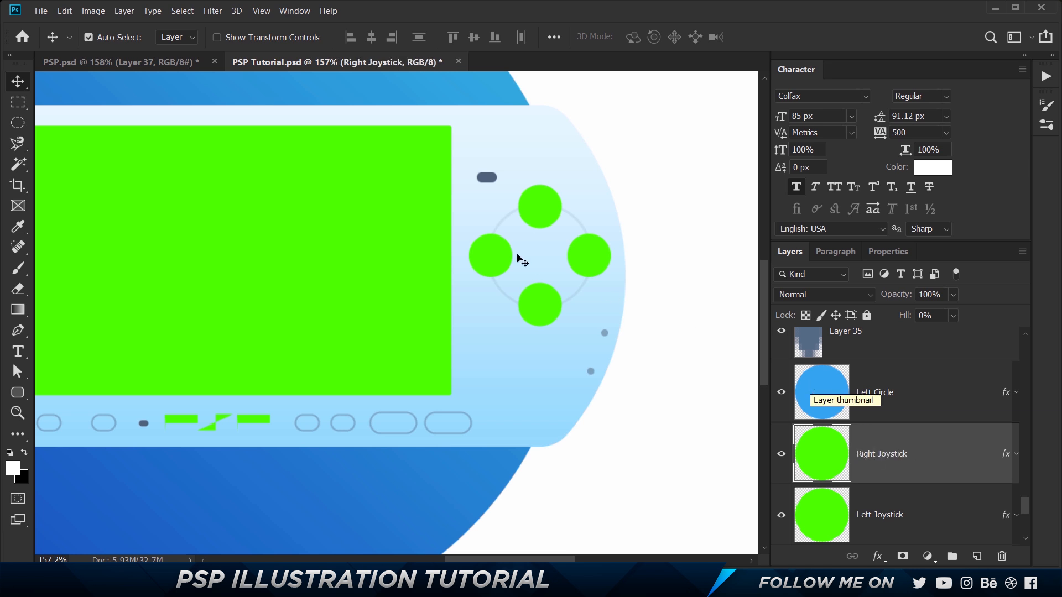
# Switch to PSP.psd, select the console's screen layer and hide the reflection layer clipped above it
pyautogui.hscroll(-3, 266, 220)
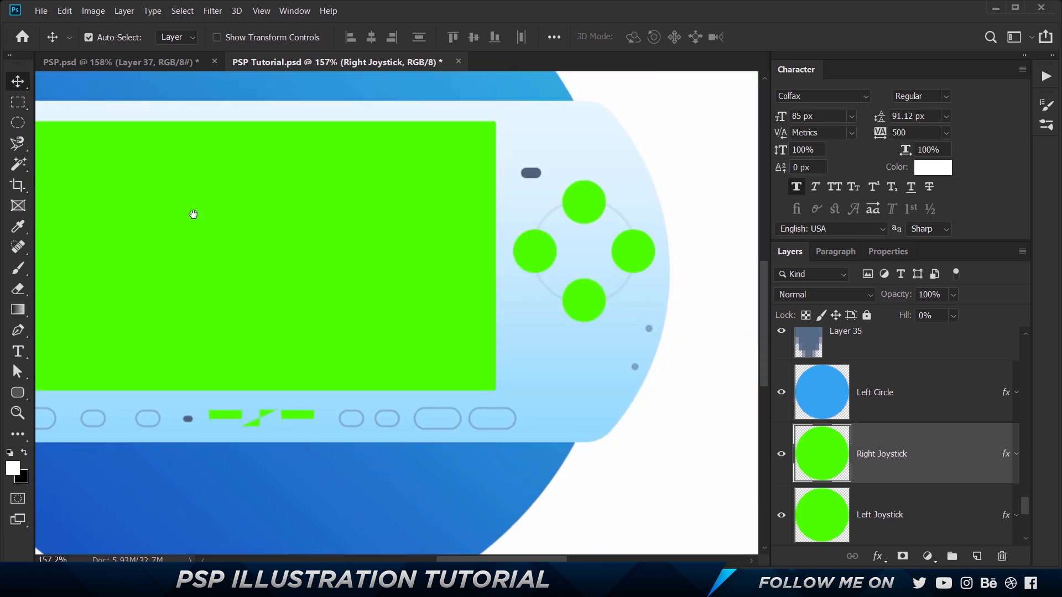
pyautogui.click(155, 65)
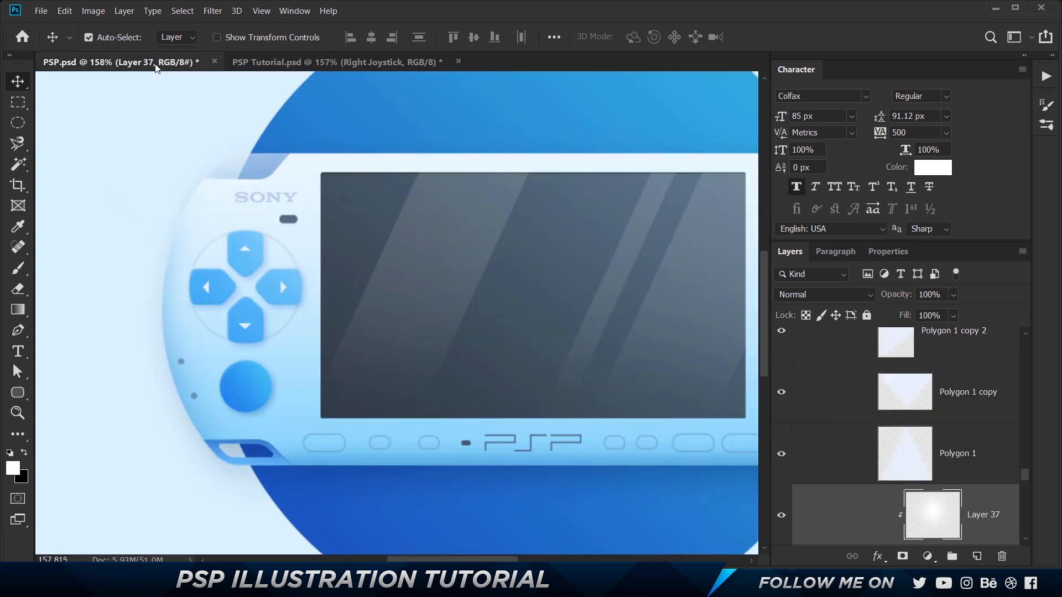
pyautogui.click(332, 209)
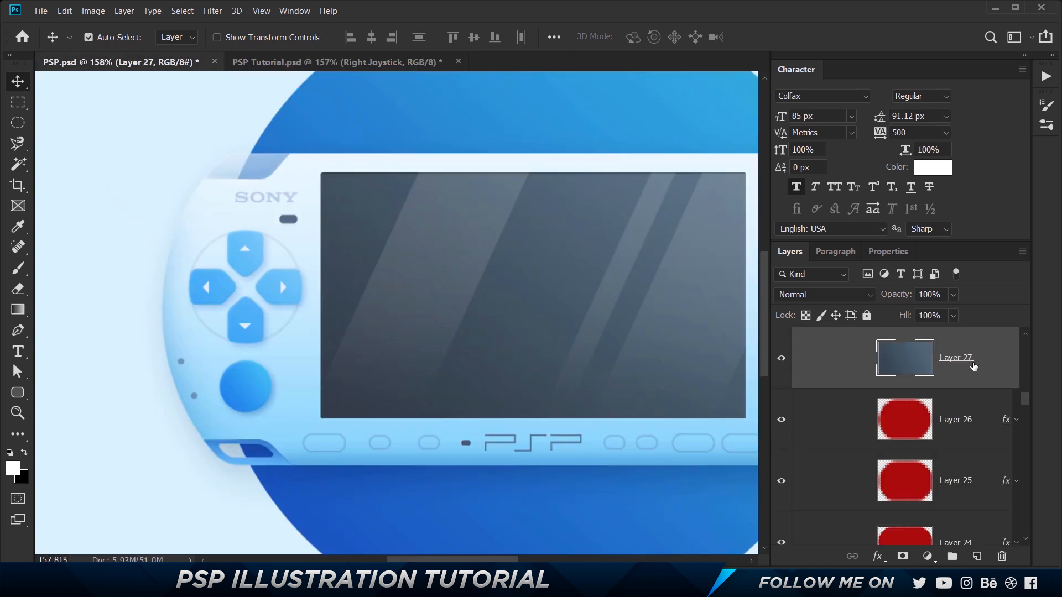
pyautogui.scroll(3, 984, 372)
pyautogui.scroll(-2, 981, 474)
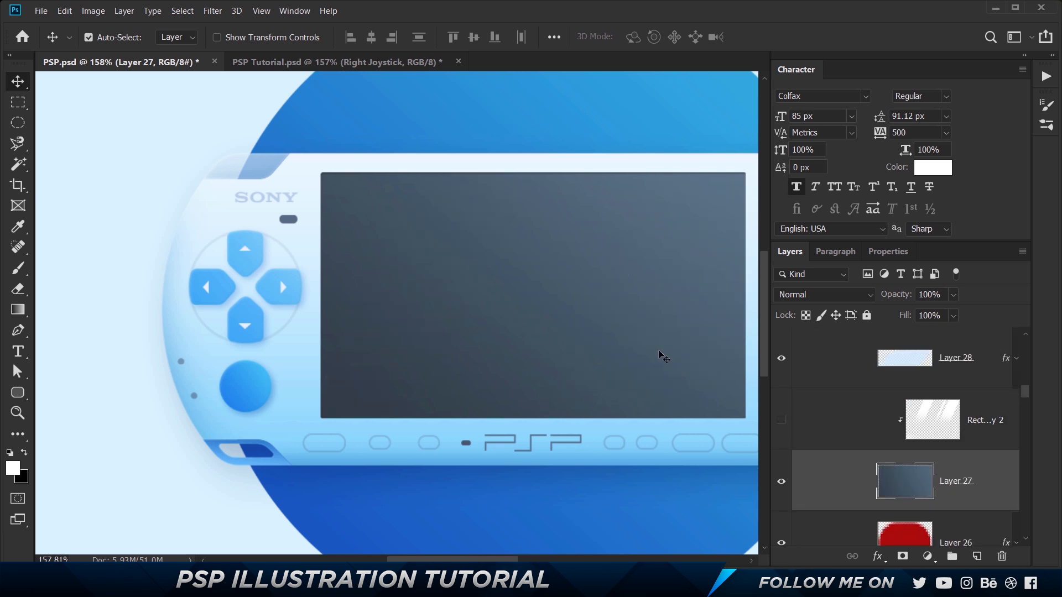
pyautogui.moveTo(596, 312); pyautogui.dragTo(480, 303)
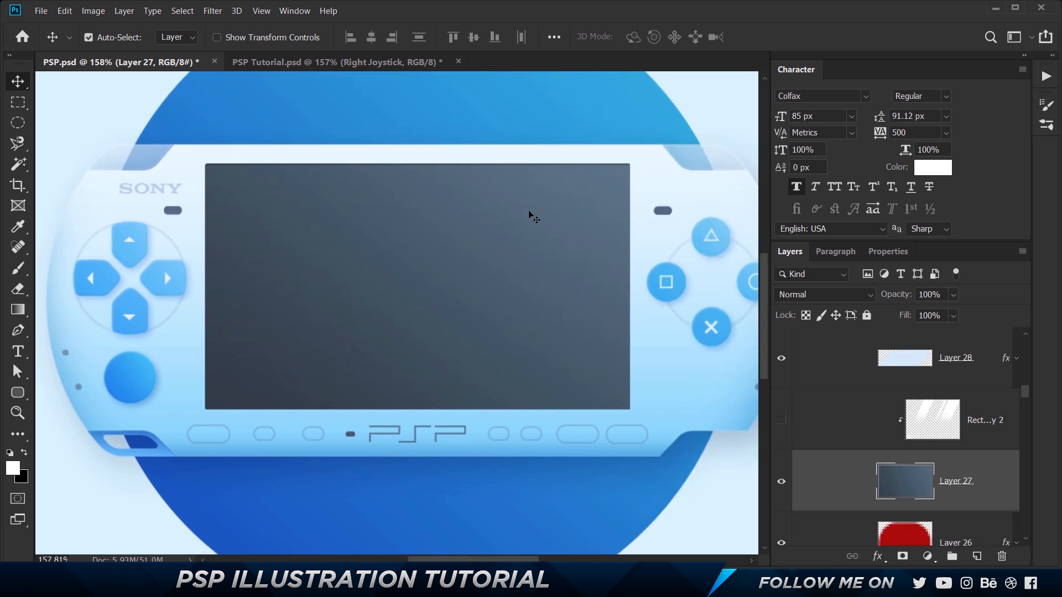
# Sample the color at the upper-right corner of the PSP.psd screen with the Eyedropper and take its hex code, 5b7589
pyautogui.click(357, 63)
pyautogui.press('ctrl')
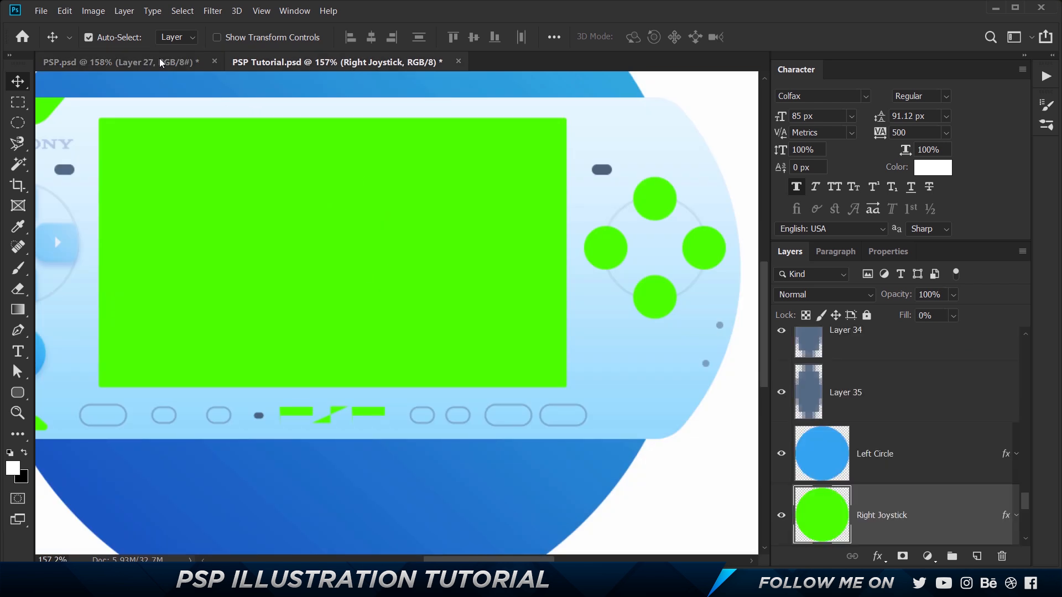
pyautogui.click(161, 62)
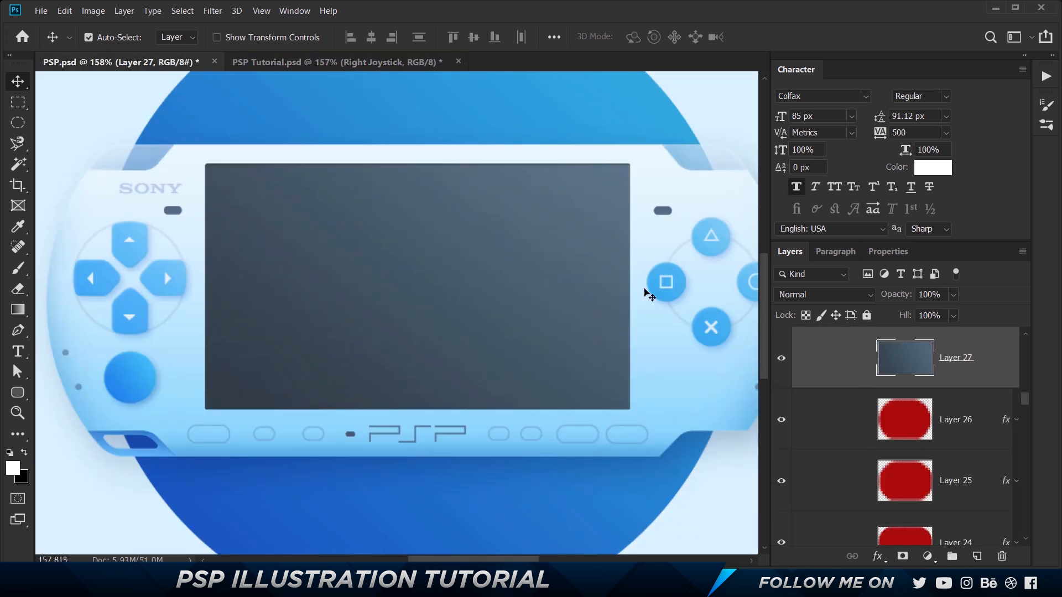
pyautogui.press('i')
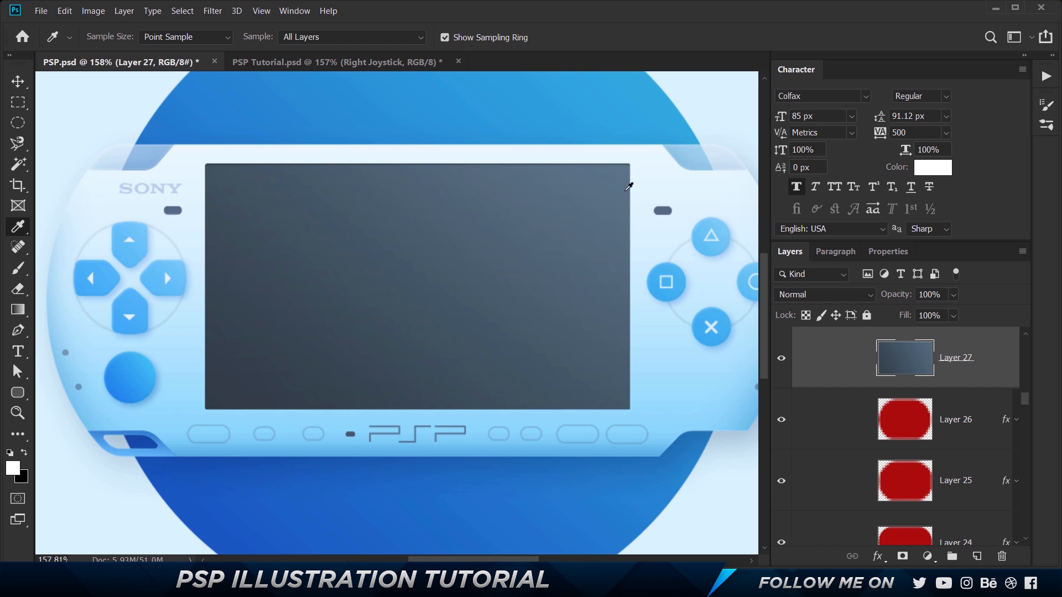
pyautogui.click(622, 167)
pyautogui.click(931, 167)
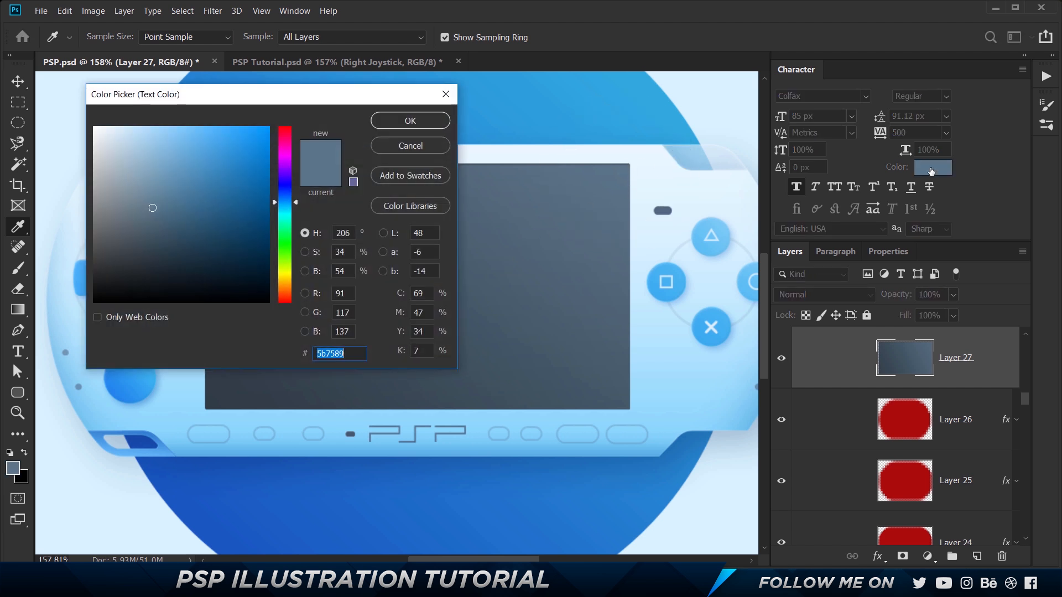
pyautogui.click(418, 124)
# In PSP Tutorial.psd, add a Gradient Overlay to the green screen on Layer 26 with Normal blend mode and full opacity
pyautogui.click(421, 62)
pyautogui.click(355, 279)
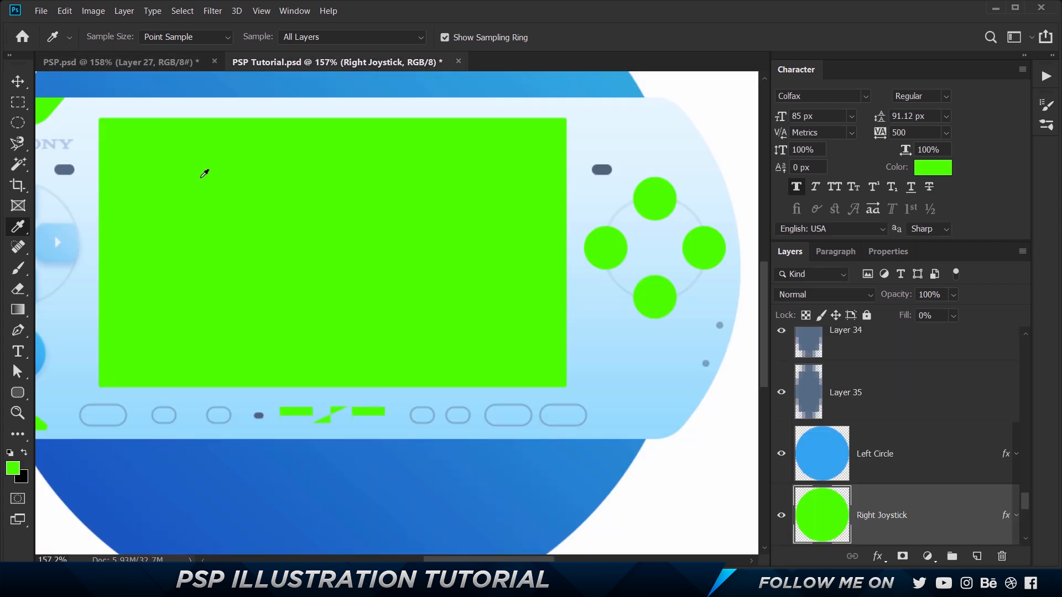
pyautogui.press('v')
pyautogui.click(284, 194)
pyautogui.rightClick(953, 357)
pyautogui.click(1006, 357)
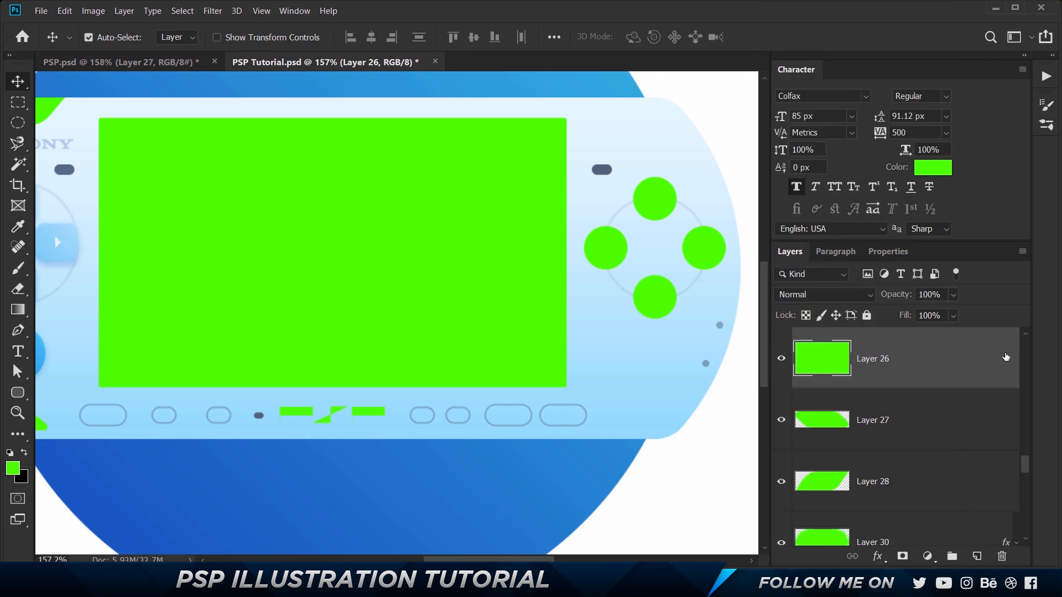
pyautogui.doubleClick(947, 360)
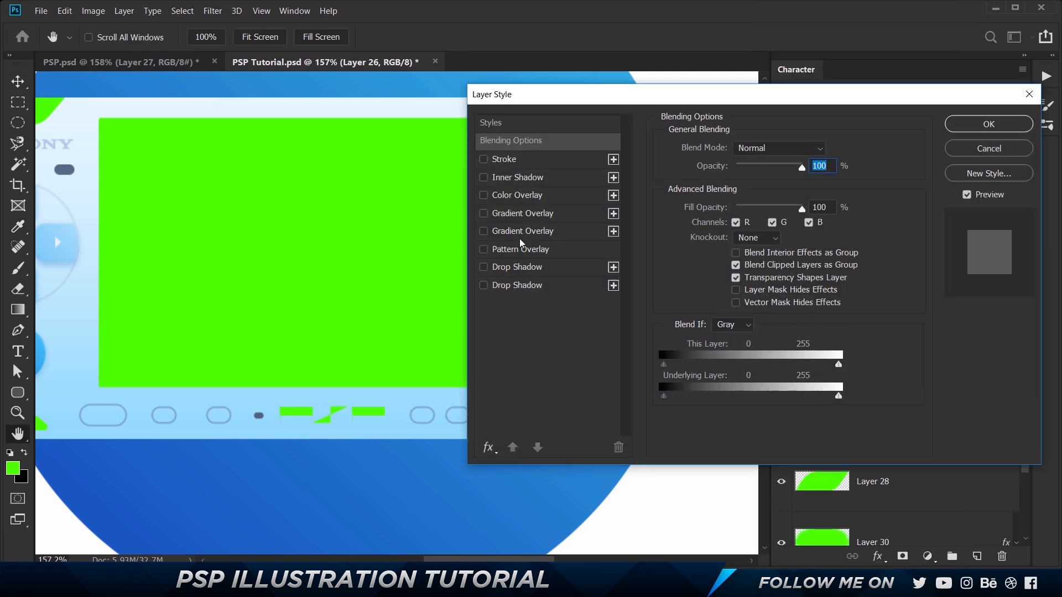
pyautogui.click(521, 214)
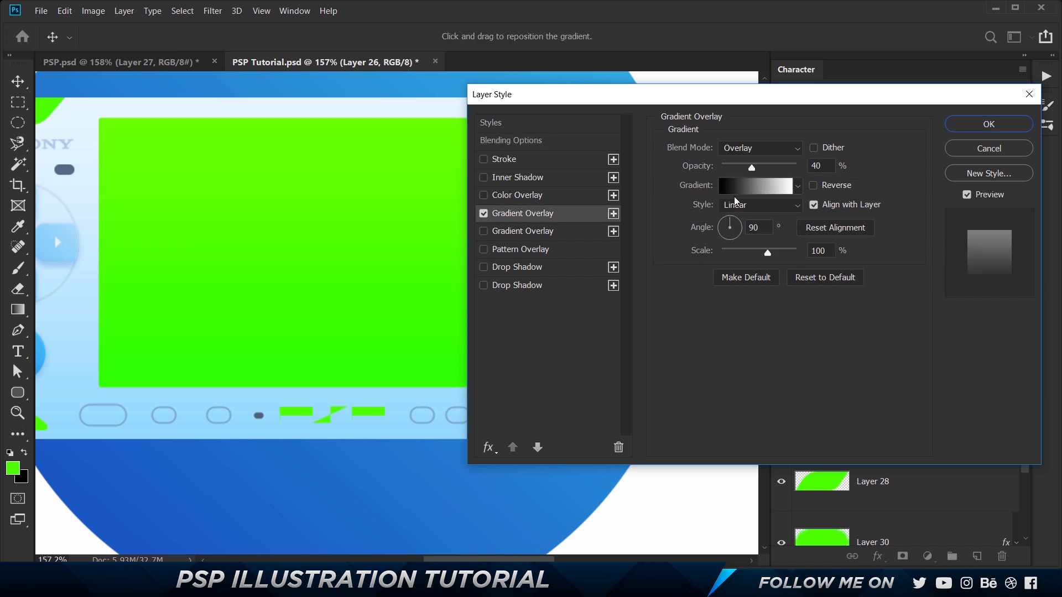
pyautogui.click(750, 148)
pyautogui.click(748, 160)
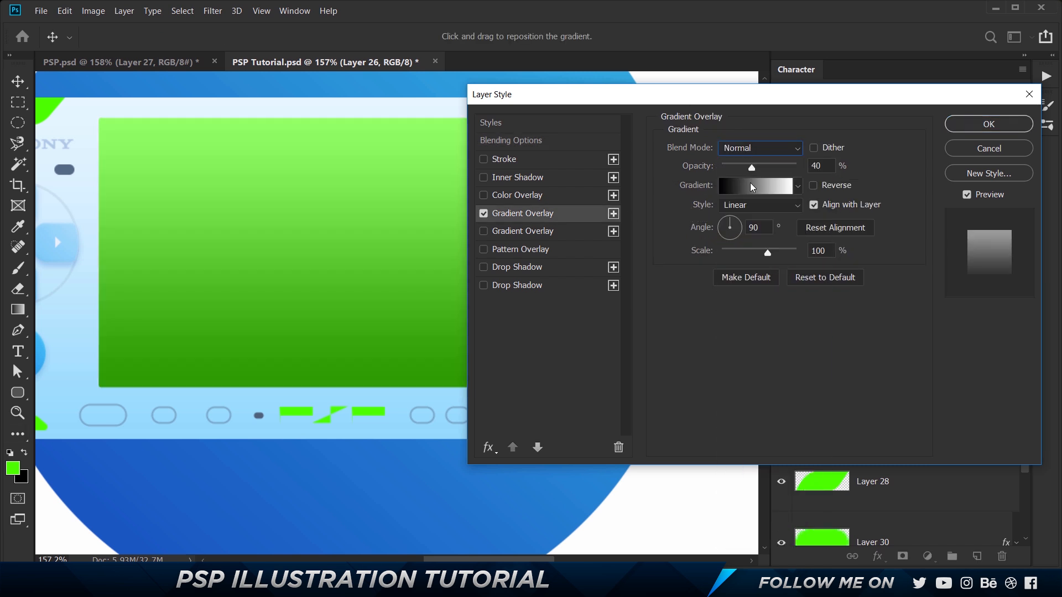
pyautogui.moveTo(753, 167); pyautogui.dragTo(1011, 166)
# Set the overlay gradient's starting color stop to 5b7589 and apply the layer style
pyautogui.click(769, 187)
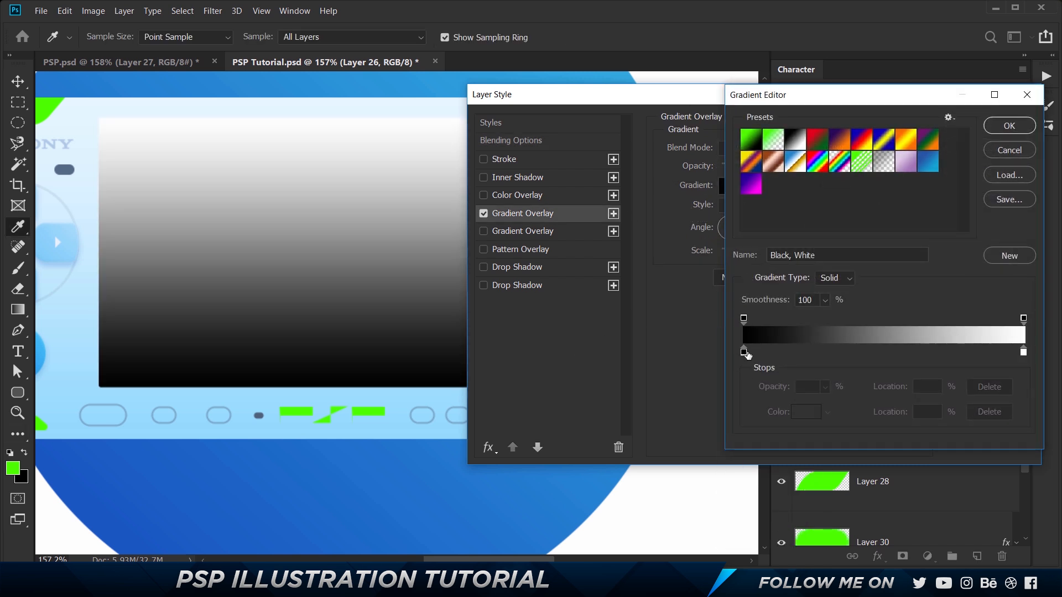
pyautogui.click(744, 352)
pyautogui.click(798, 419)
pyautogui.write('5b7589')
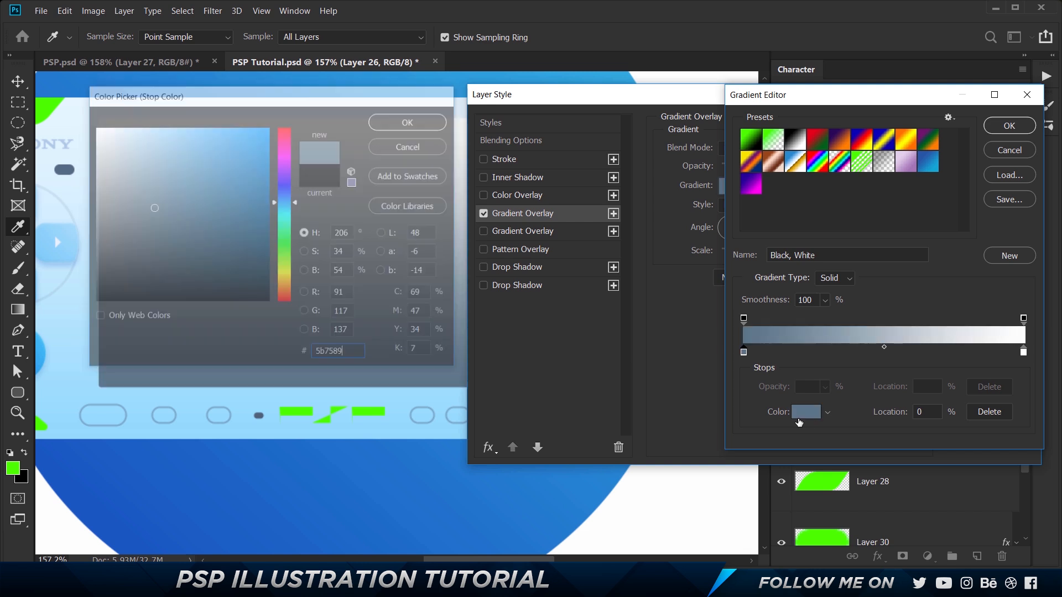
pyautogui.press('Return')
pyautogui.press('Return')
pyautogui.click(1022, 123)
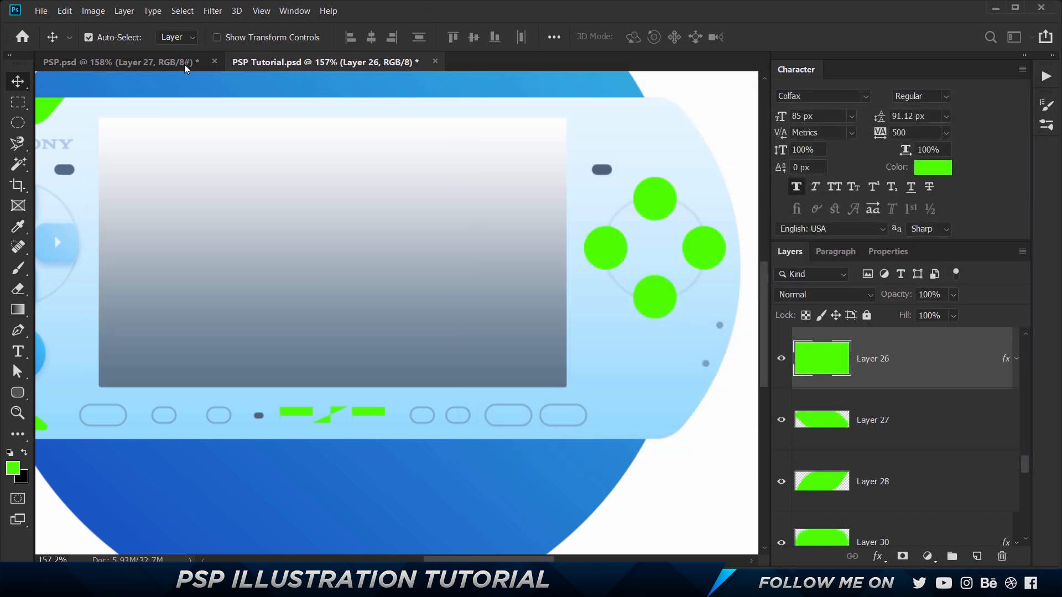
# In PSP.psd, sample the color at the lower-left corner of the console screen with the Eyedropper and take its hex code, 303b46
pyautogui.click(186, 66)
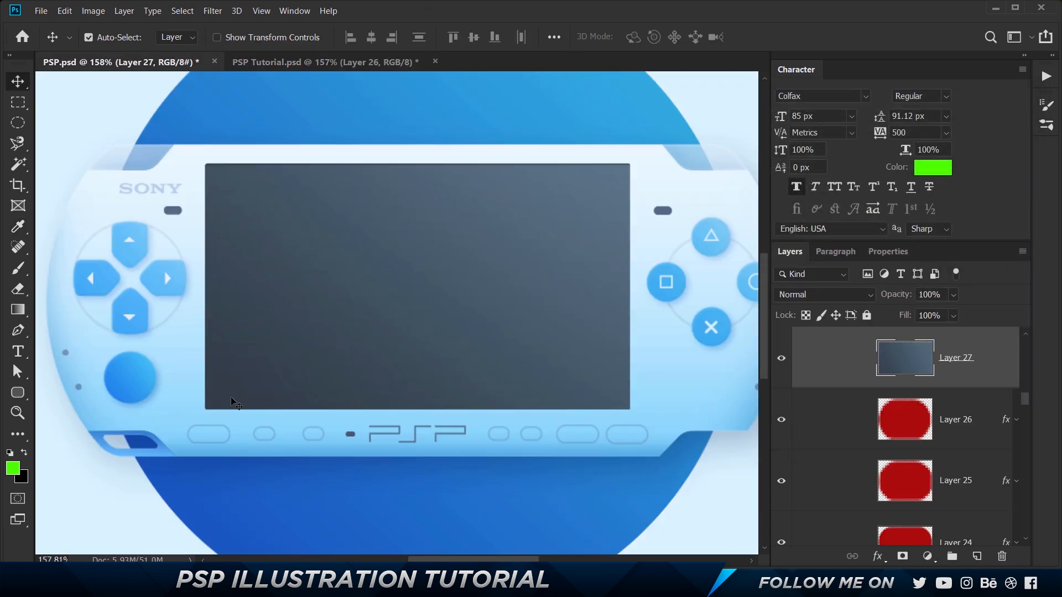
pyautogui.press('i')
pyautogui.click(213, 403)
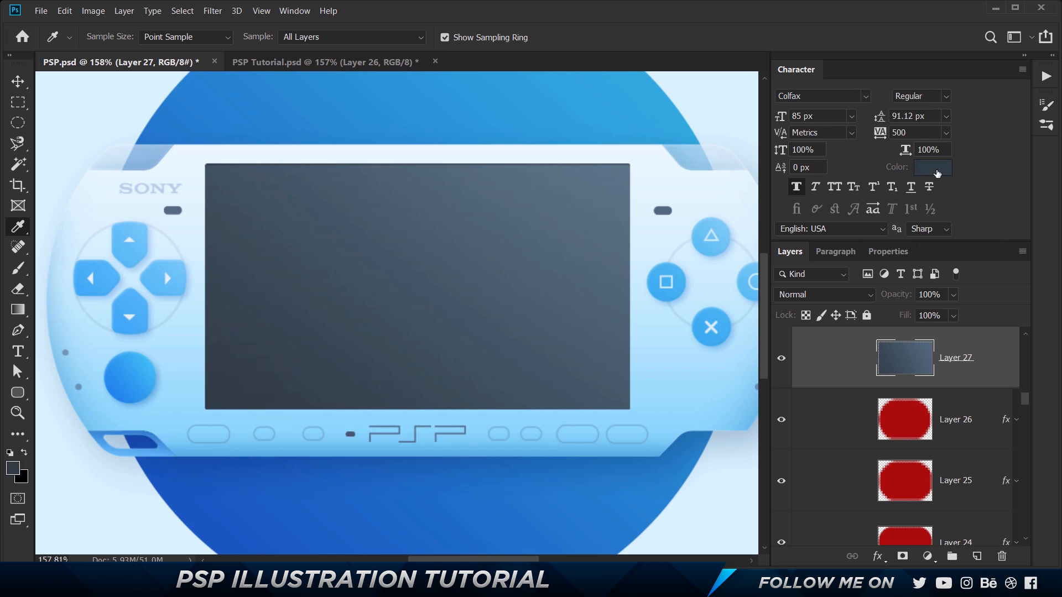
pyautogui.click(936, 172)
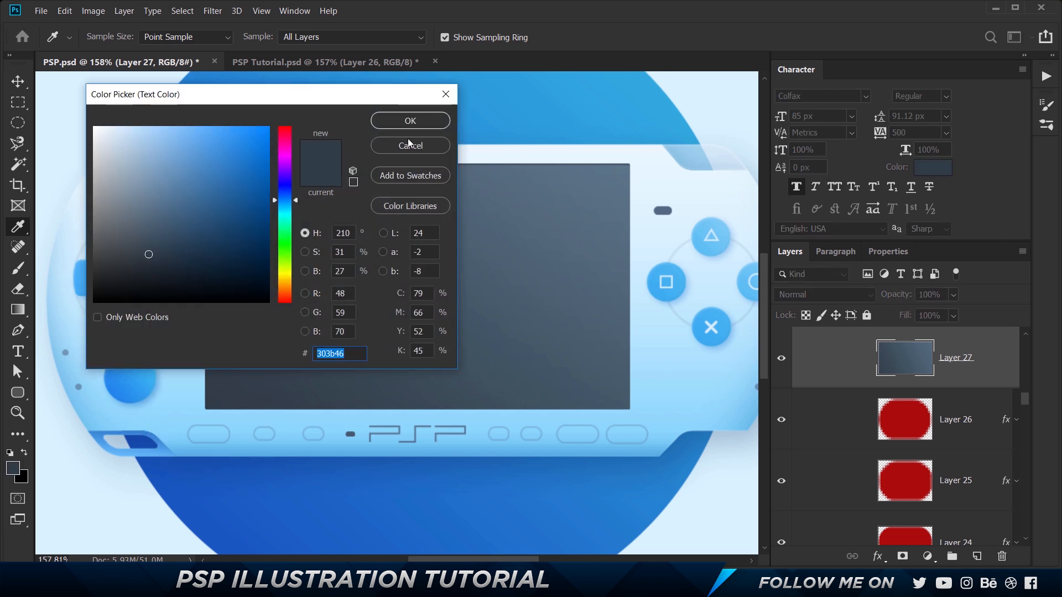
pyautogui.click(427, 116)
# Back in PSP Tutorial.psd, set the ending color stop of Layer 26's Gradient Overlay to 303b46
pyautogui.hotkey('ctrl', 'Tab')
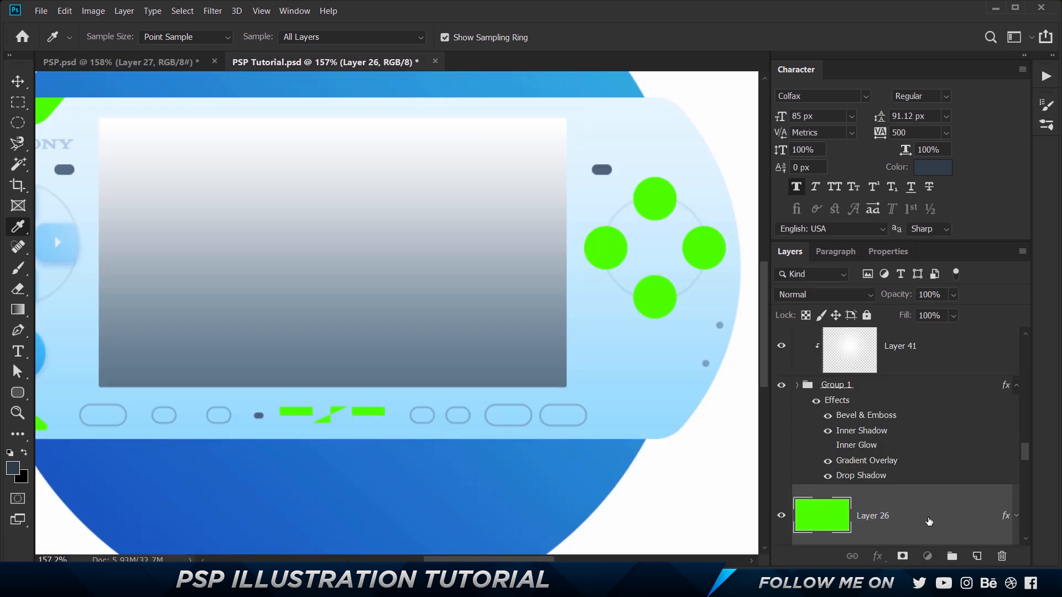
pyautogui.doubleClick(929, 520)
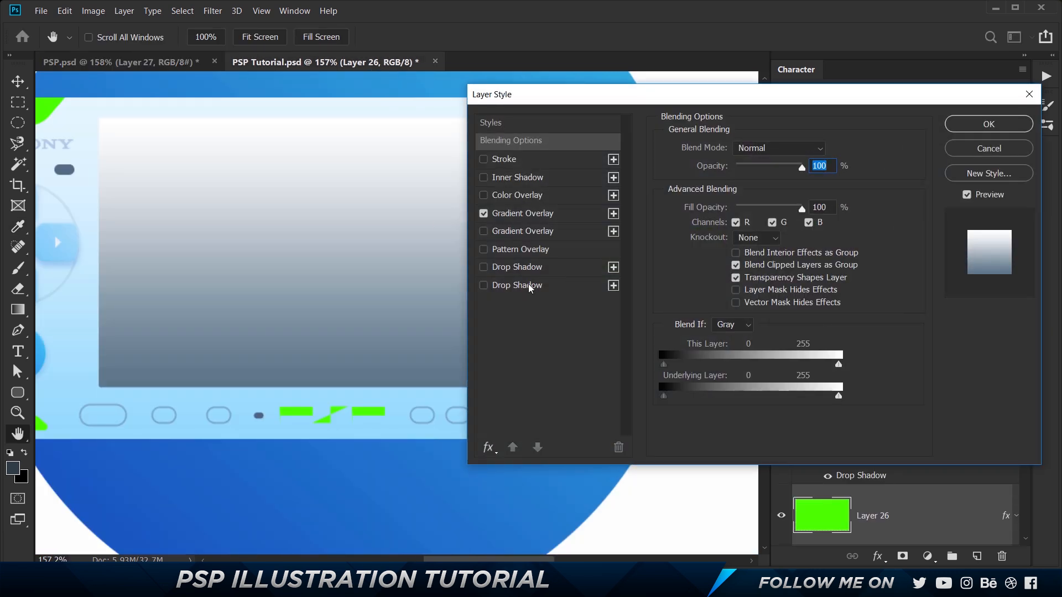
pyautogui.click(528, 213)
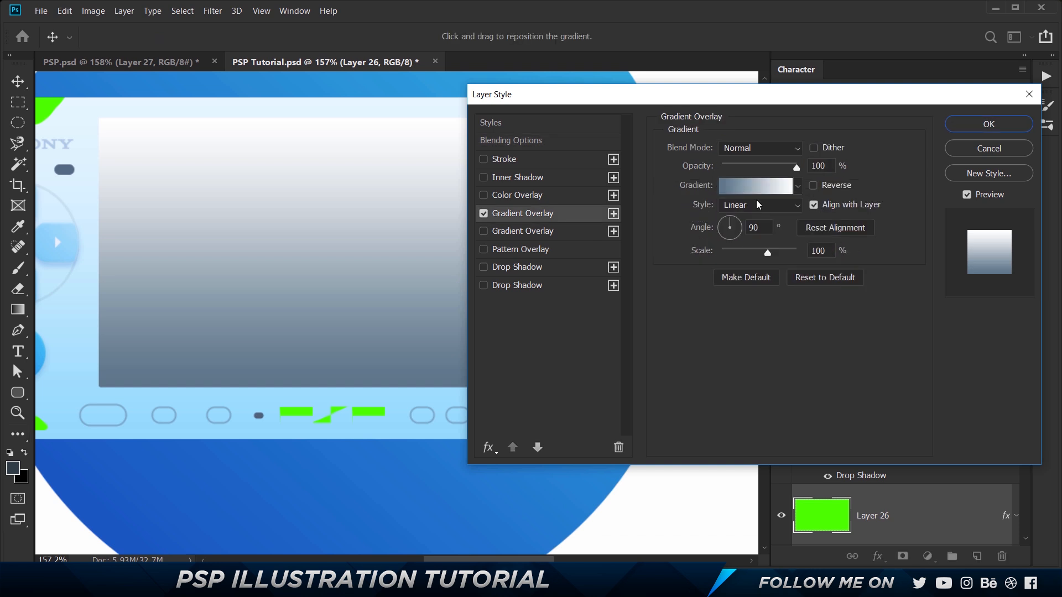
pyautogui.click(755, 186)
pyautogui.click(1023, 352)
pyautogui.click(801, 416)
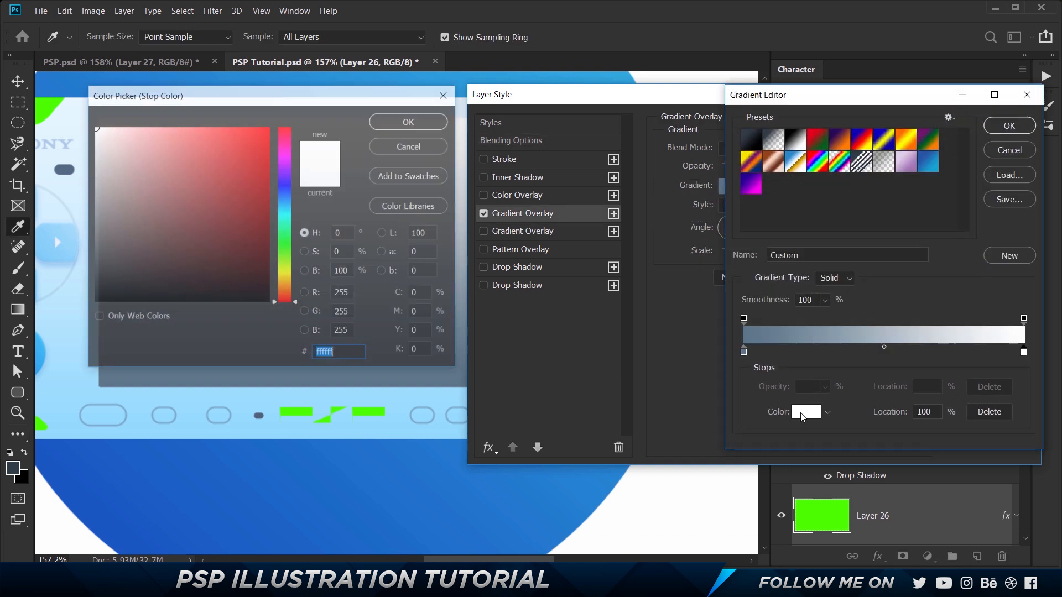
pyautogui.write('2f3b48')
pyautogui.press('Return')
pyautogui.press('Return')
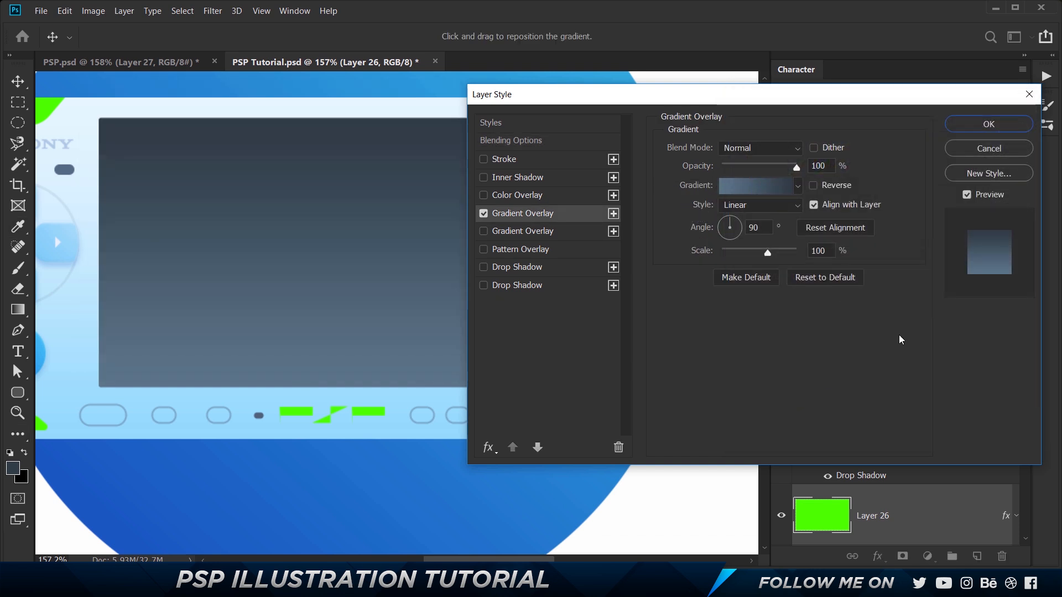
# Turn the screen's gradient overlay to a diagonal angle and reverse it so the dark end sits at the lower-left corner
pyautogui.moveTo(690, 251); pyautogui.dragTo(758, 208)
pyautogui.click(813, 185)
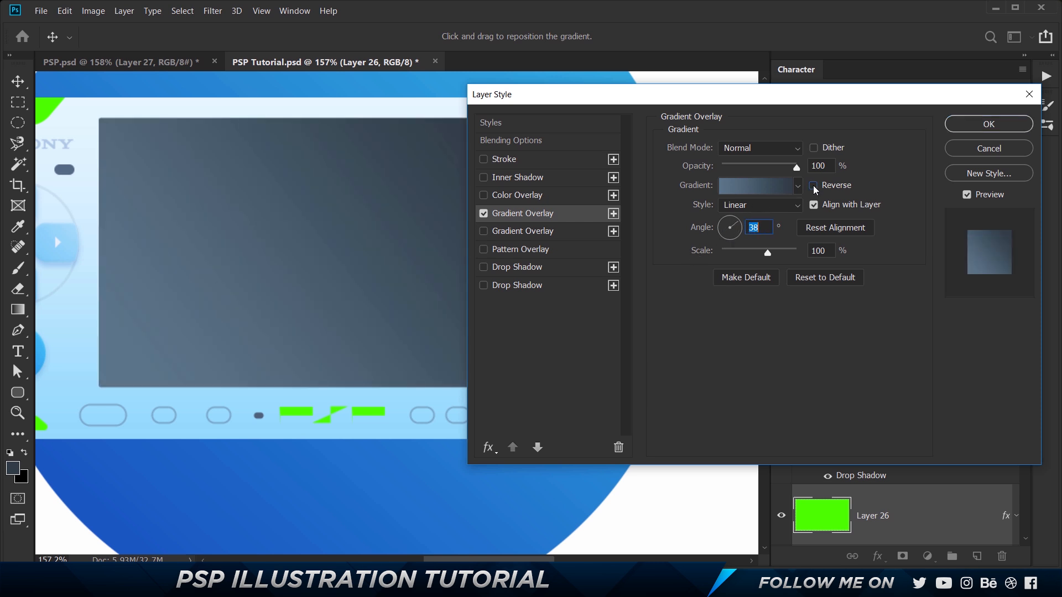
pyautogui.moveTo(737, 226); pyautogui.dragTo(745, 220)
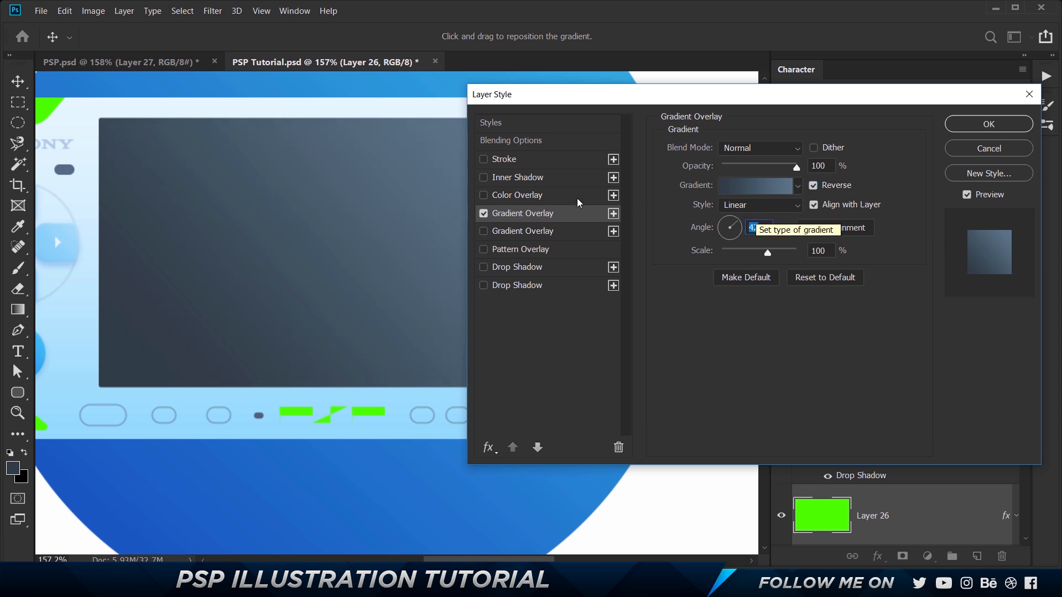
# Add an Inner Shadow to the screen on Layer 26 with Normal blend mode and a near-black color
pyautogui.click(514, 179)
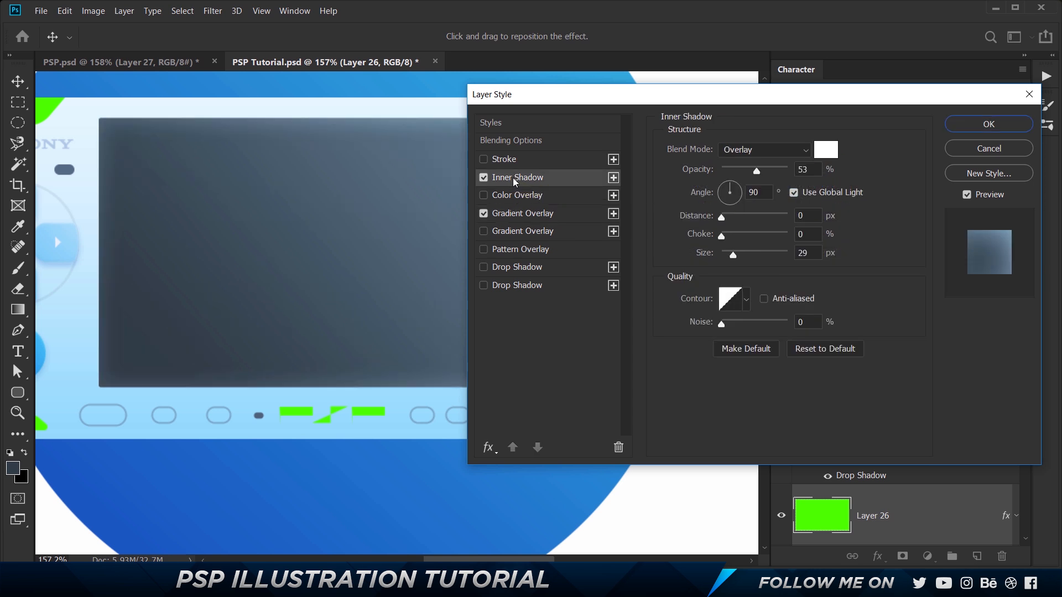
pyautogui.click(777, 153)
pyautogui.click(722, 165)
pyautogui.click(825, 150)
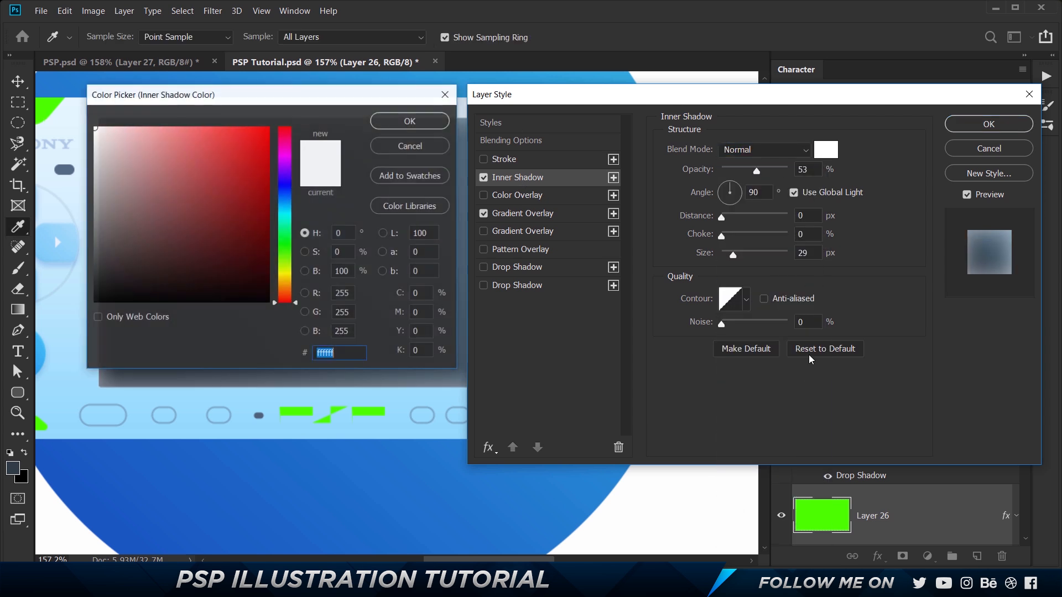
pyautogui.moveTo(125, 270); pyautogui.dragTo(94, 275)
pyautogui.click(412, 123)
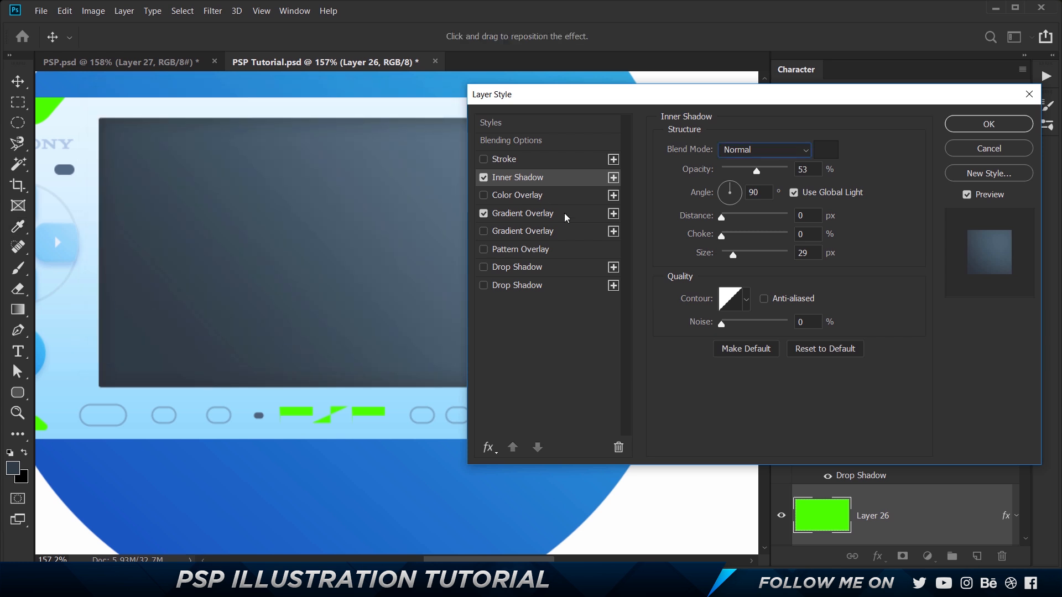
# Set the inner shadow's opacity to 80% and its size to 4 px, and apply the layer style
pyautogui.doubleClick(807, 169)
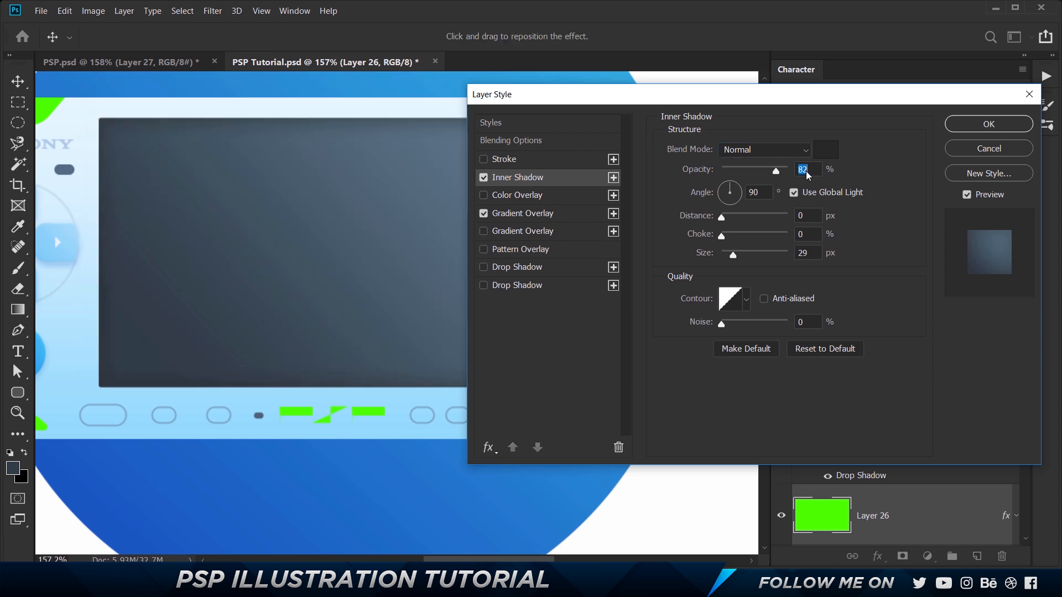
pyautogui.write('80')
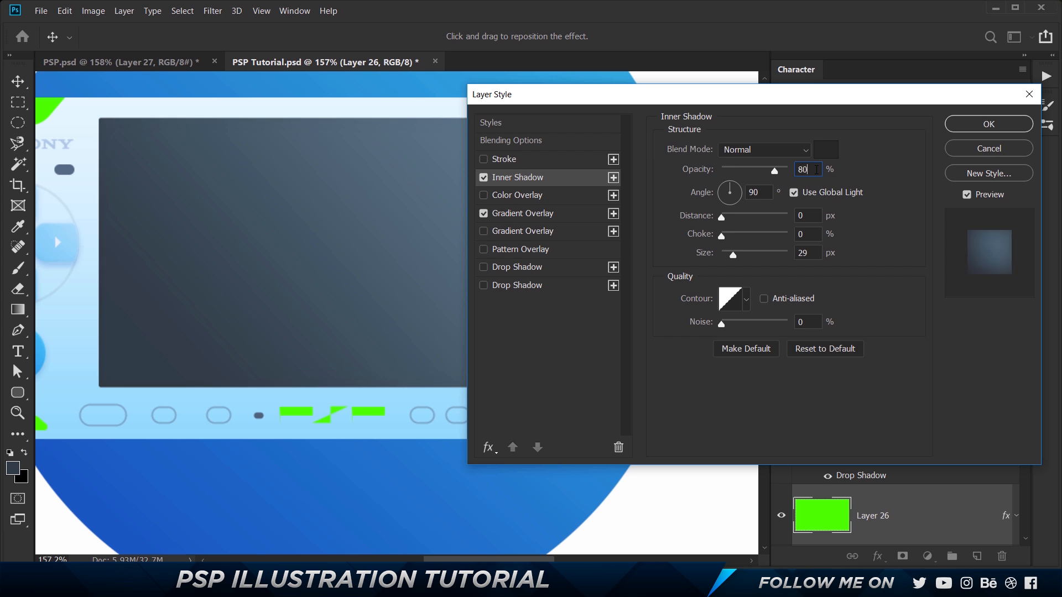
pyautogui.moveTo(730, 262); pyautogui.dragTo(726, 260)
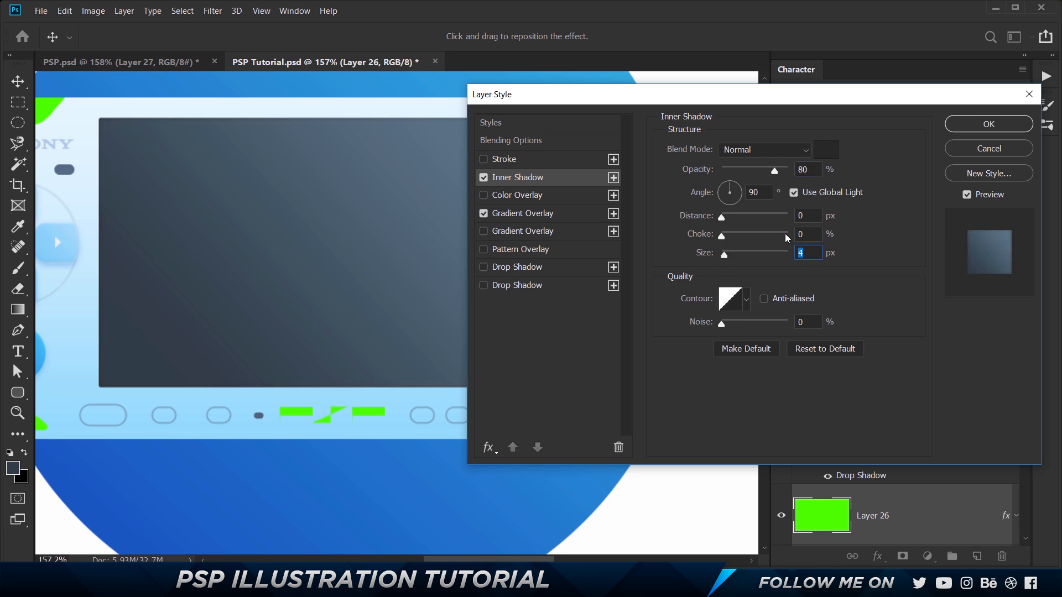
pyautogui.click(721, 232)
pyautogui.press('Return')
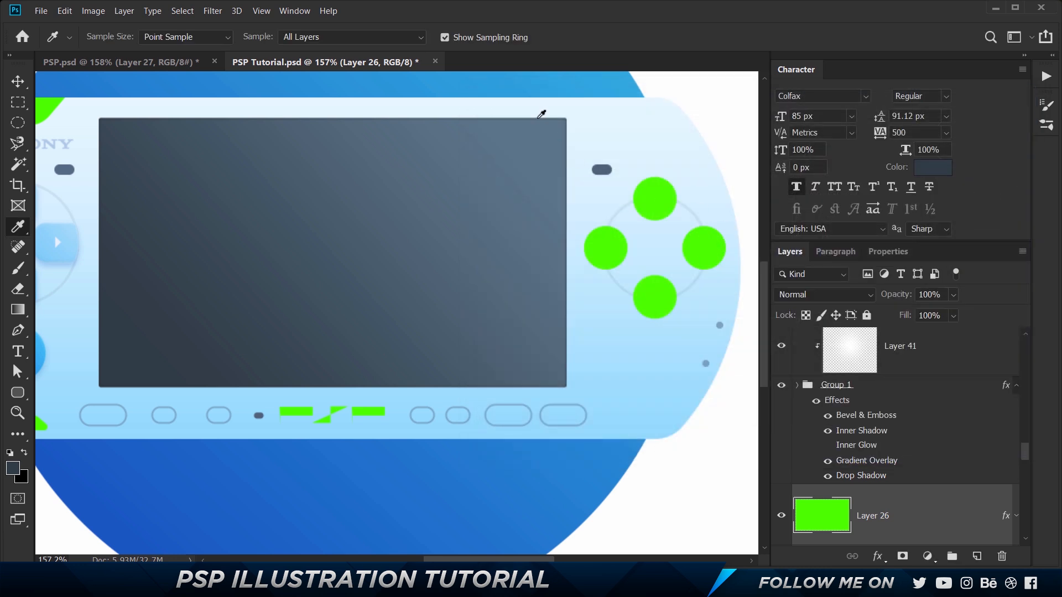
# Rasterize the layer style of the screen on Layer 26
pyautogui.scroll(1, 542, 113)
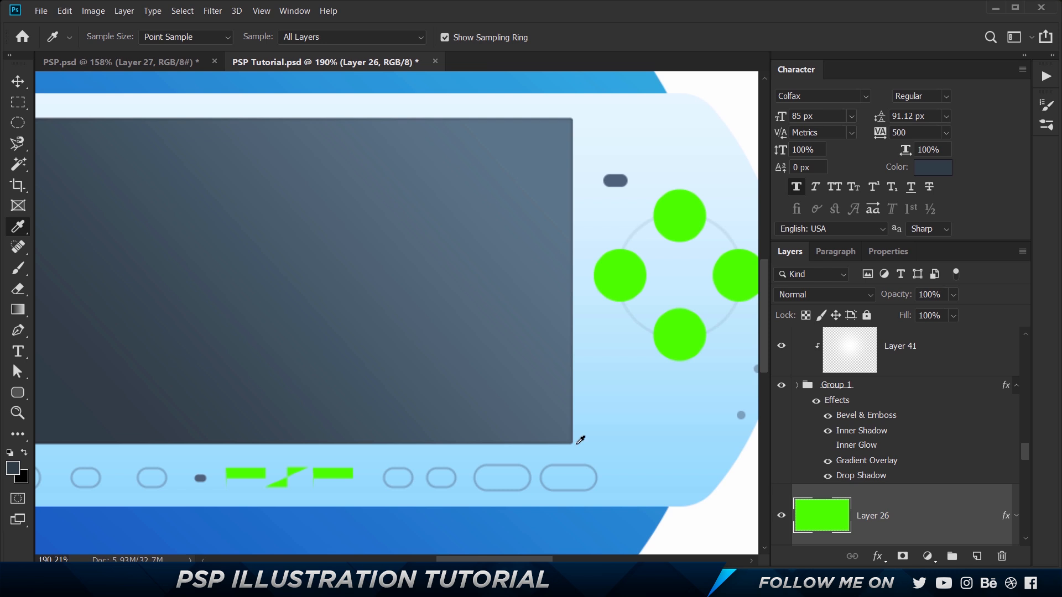
pyautogui.moveTo(370, 262); pyautogui.dragTo(433, 251)
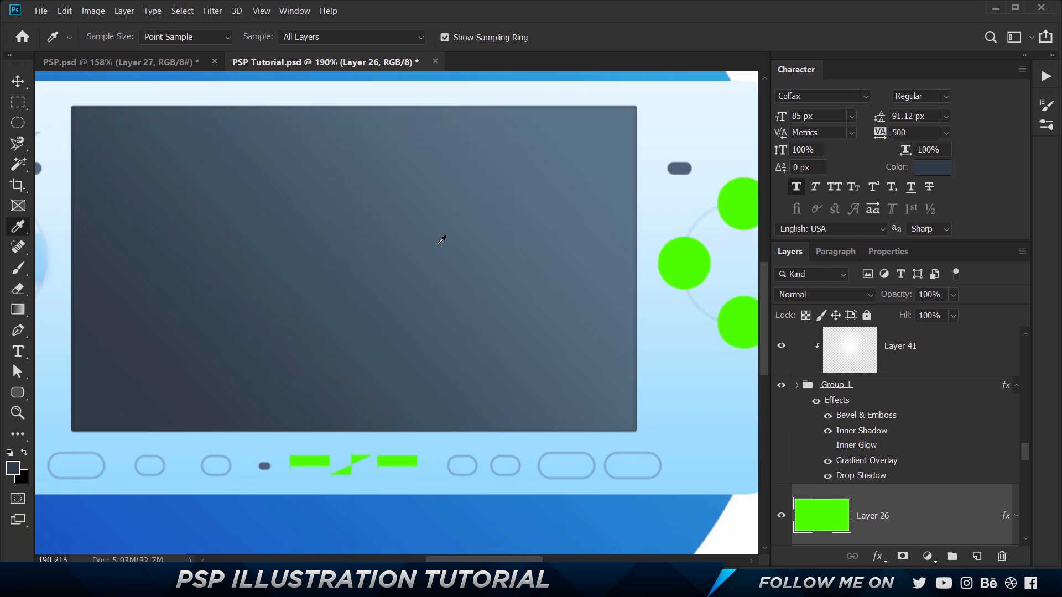
pyautogui.scroll(-2, 940, 464)
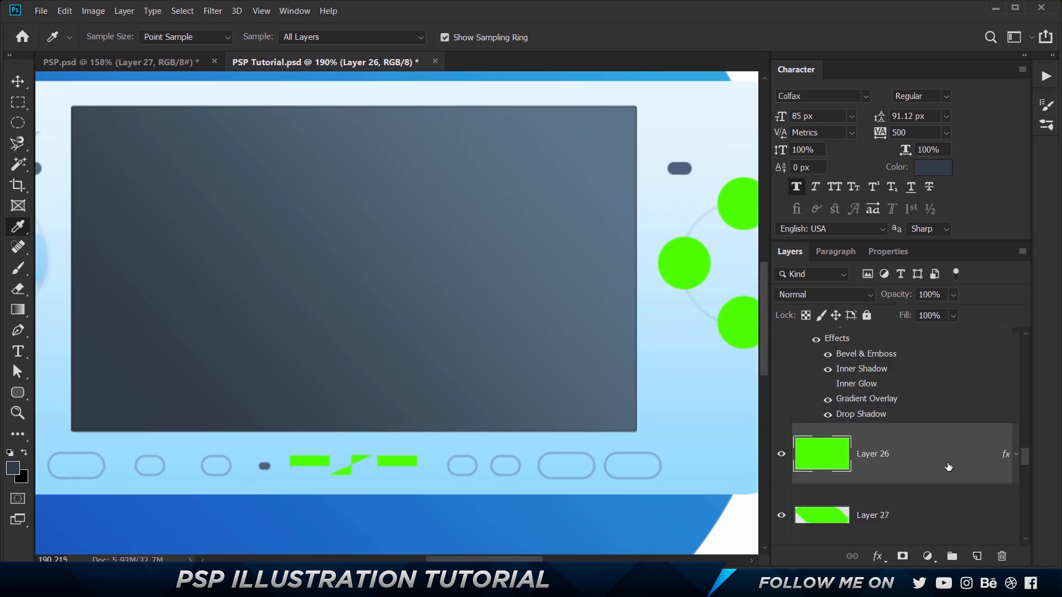
pyautogui.rightClick(947, 467)
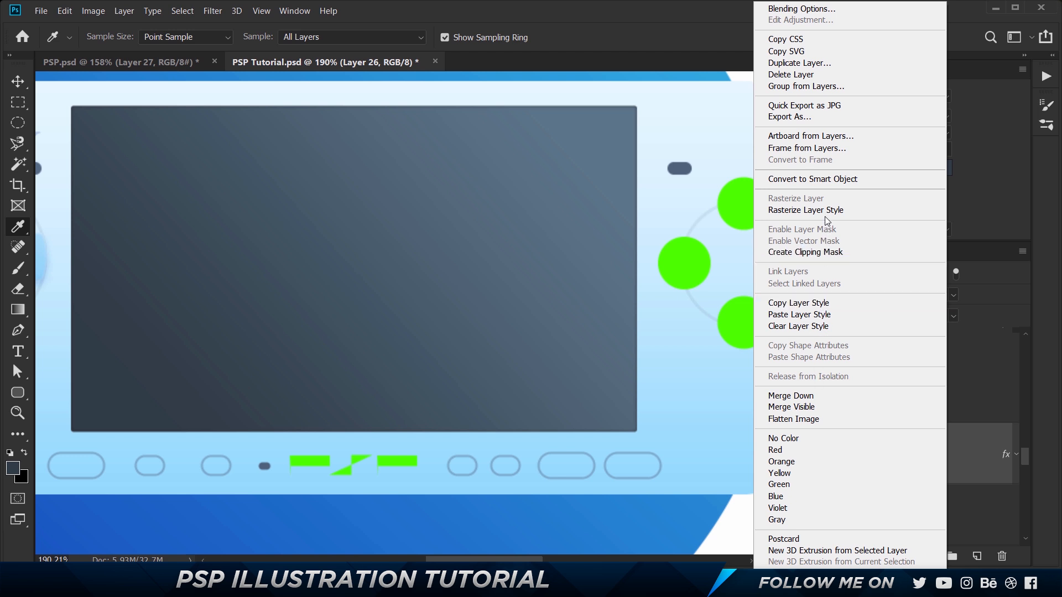
pyautogui.press('Escape')
pyautogui.press('v')
pyautogui.moveTo(279, 265); pyautogui.dragTo(370, 314)
pyautogui.hotkey('ctrl', 'z')
pyautogui.scroll(-2, 344, 276)
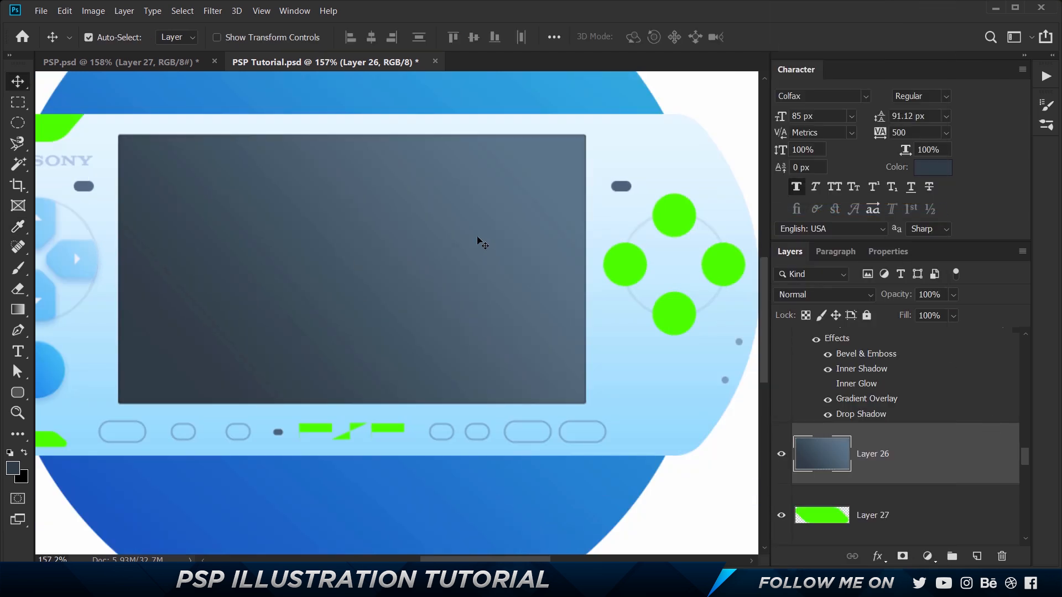
# In PSP.psd, show the reflection layer clipped above the screen and select it to check its opacity
pyautogui.click(110, 60)
pyautogui.scroll(1, 765, 396)
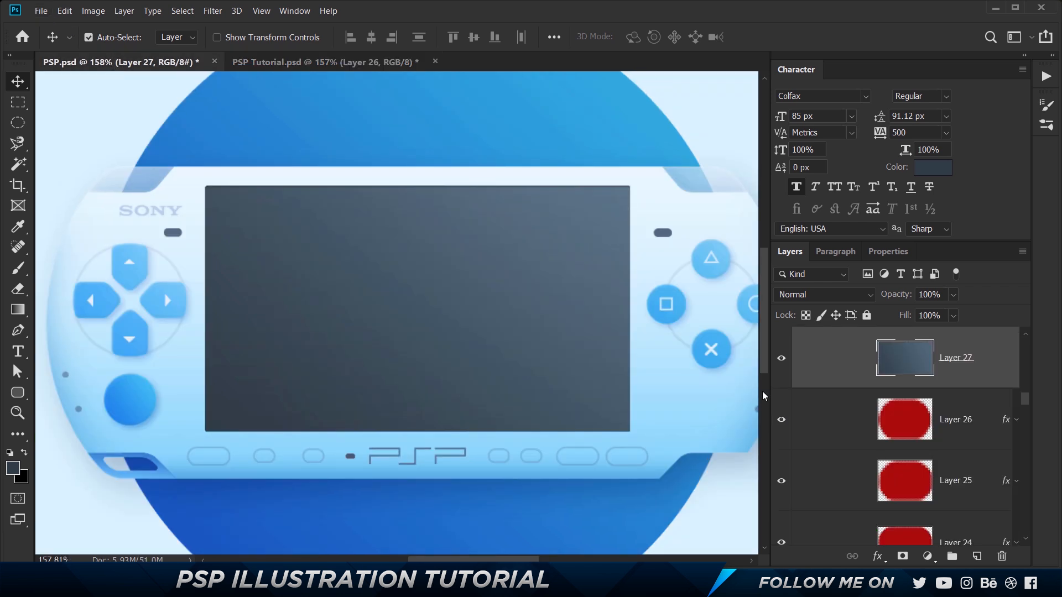
pyautogui.scroll(3, 871, 398)
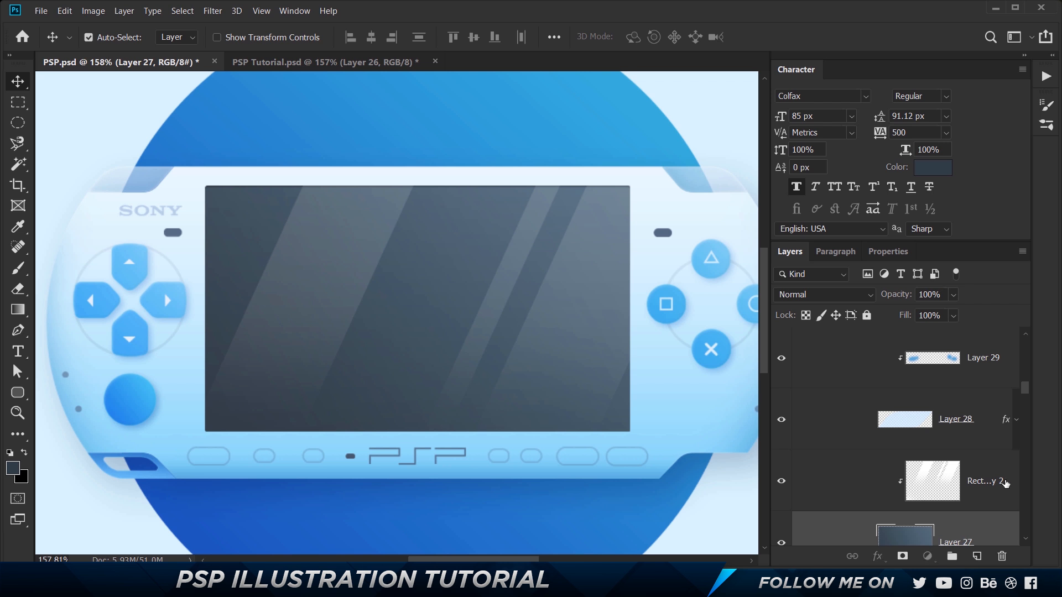
pyautogui.click(1005, 482)
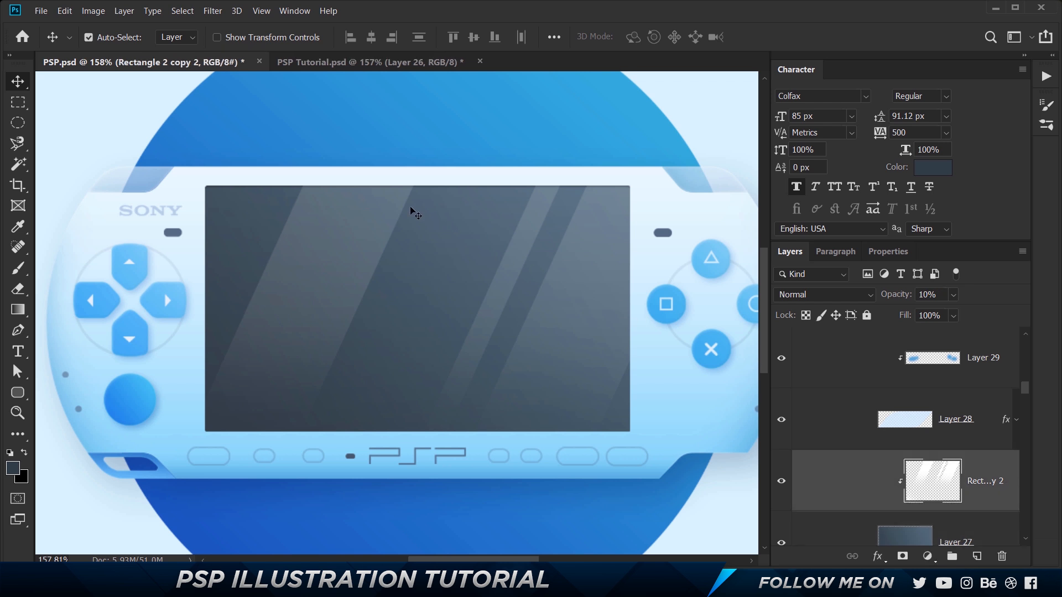
# In PSP Tutorial.psd, draw a tall rectangle shape, about 147 x 451 px, across the left part of the console screen above Layer 26
pyautogui.click(318, 61)
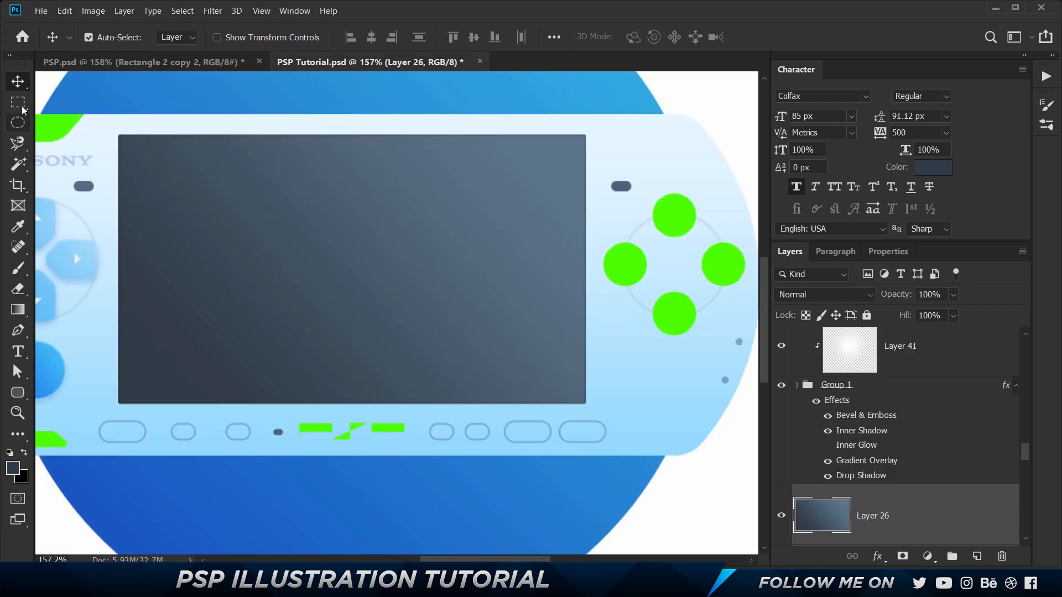
pyautogui.click(18, 392)
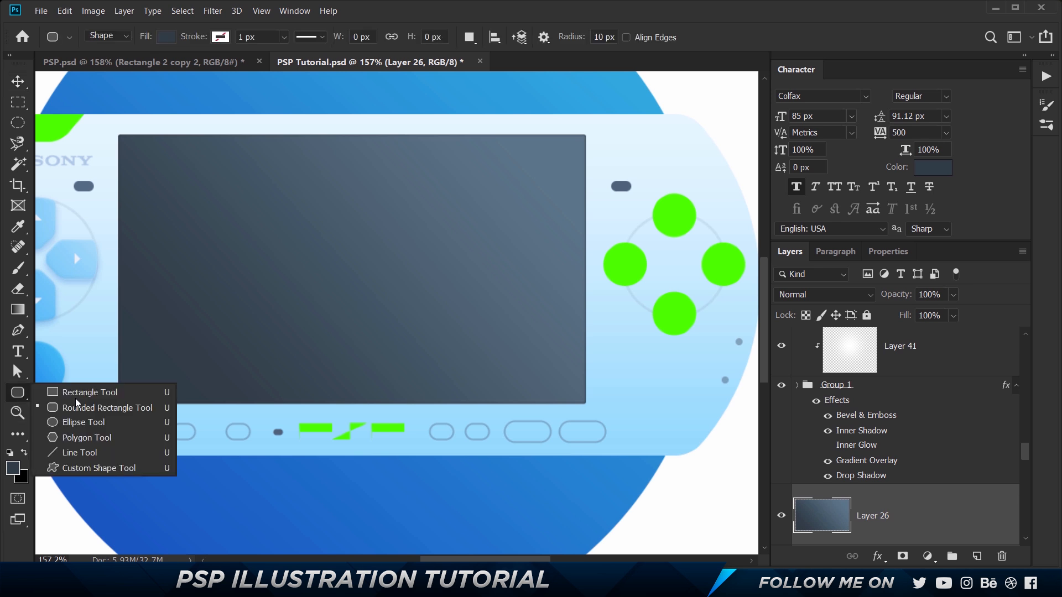
pyautogui.click(89, 392)
pyautogui.moveTo(186, 102); pyautogui.dragTo(314, 493)
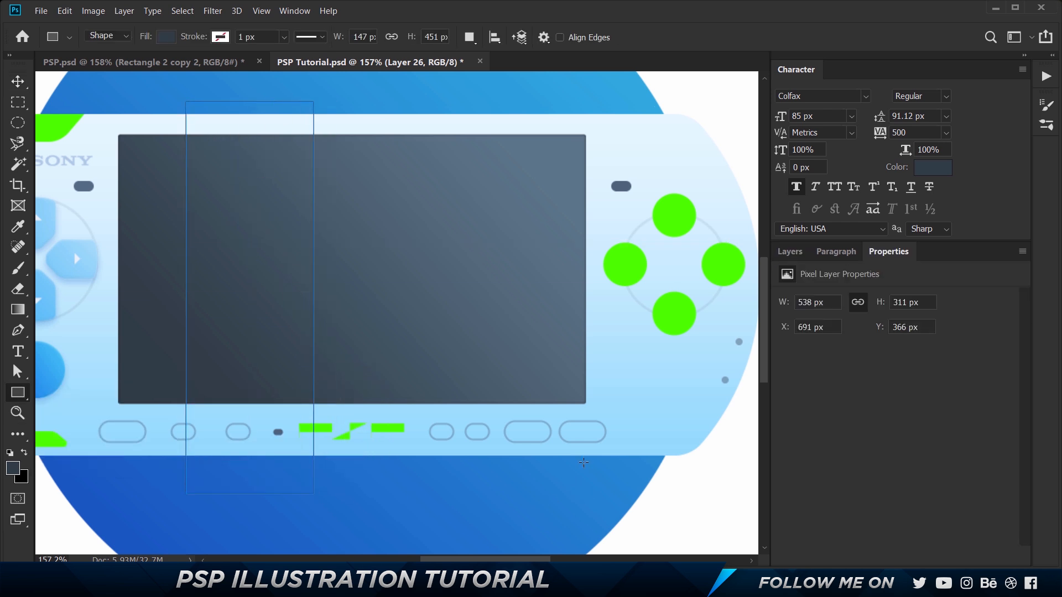
pyautogui.click(789, 253)
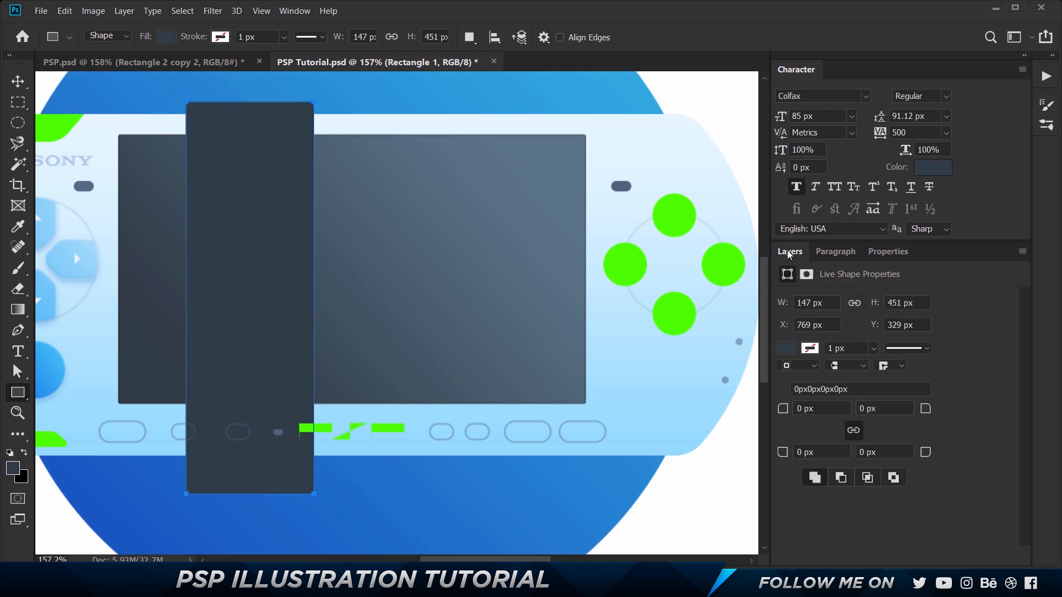
# Change the tall rectangle's fill color to white
pyautogui.click(890, 252)
pyautogui.click(787, 348)
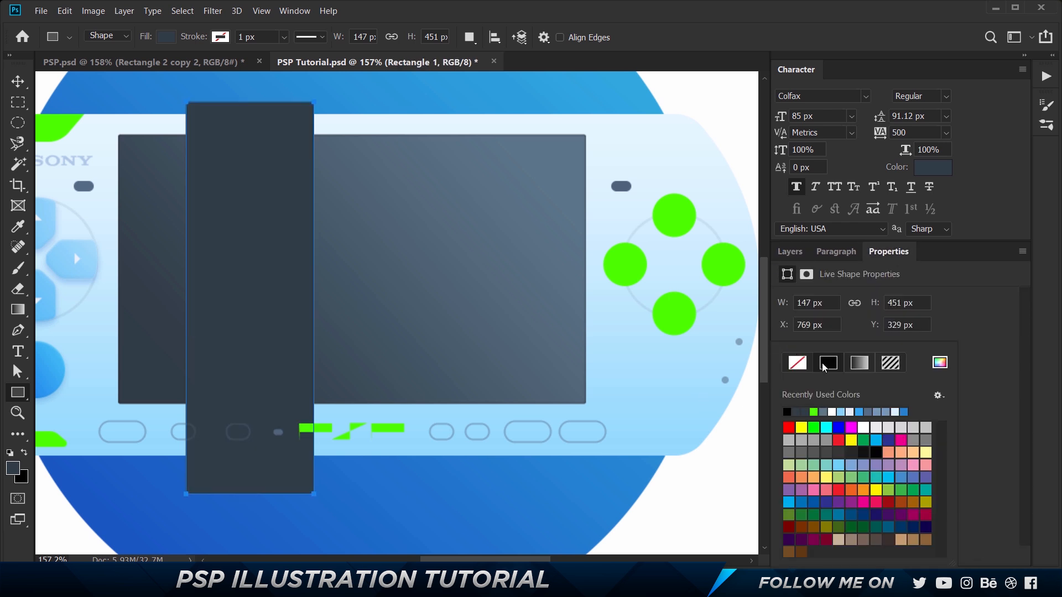
pyautogui.click(850, 412)
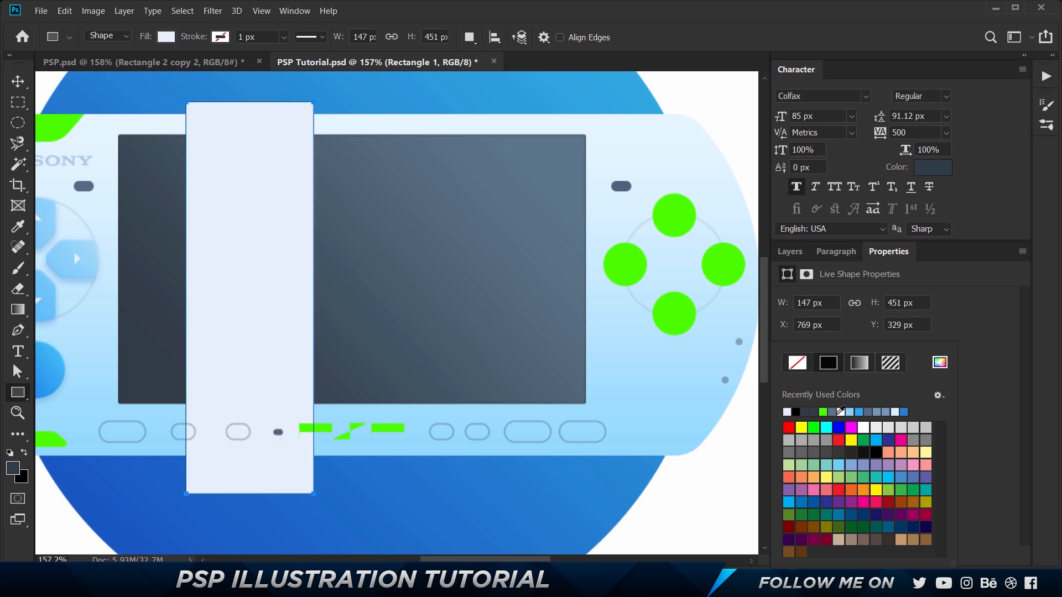
pyautogui.click(841, 412)
pyautogui.click(956, 312)
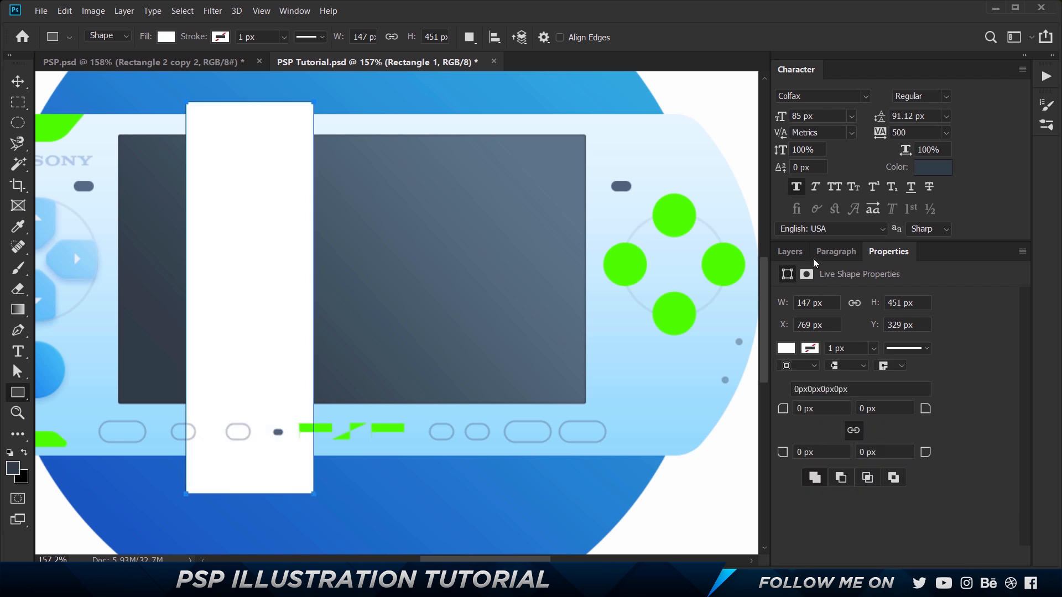
# Set the white rectangle layer's opacity to 10% and reactivate the Rectangle tool
pyautogui.click(790, 252)
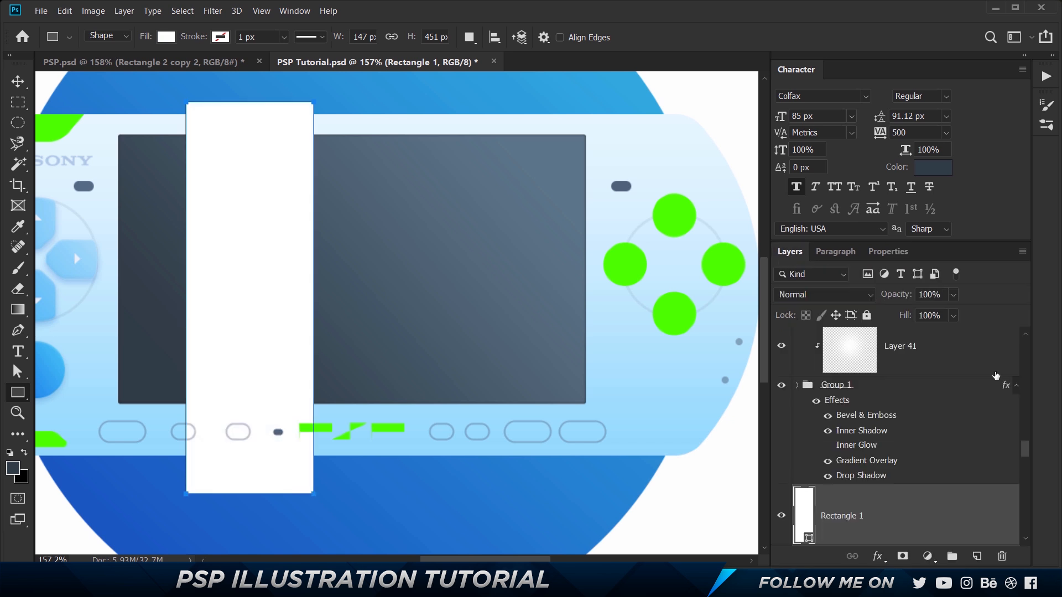
pyautogui.moveTo(942, 294); pyautogui.dragTo(794, 294)
pyautogui.write('10')
pyautogui.press('Return')
pyautogui.click(18, 82)
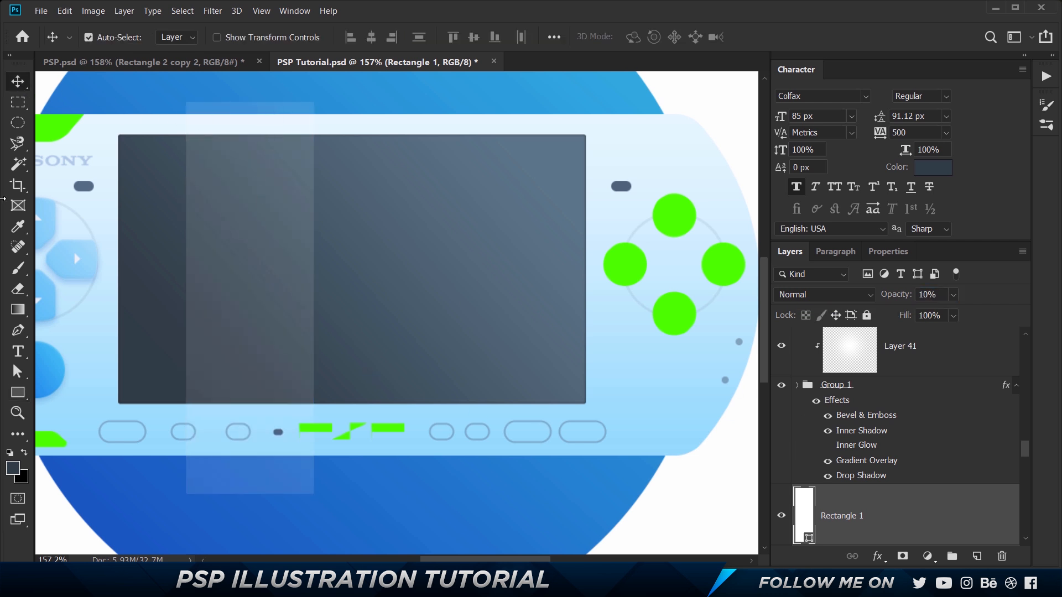
pyautogui.click(18, 392)
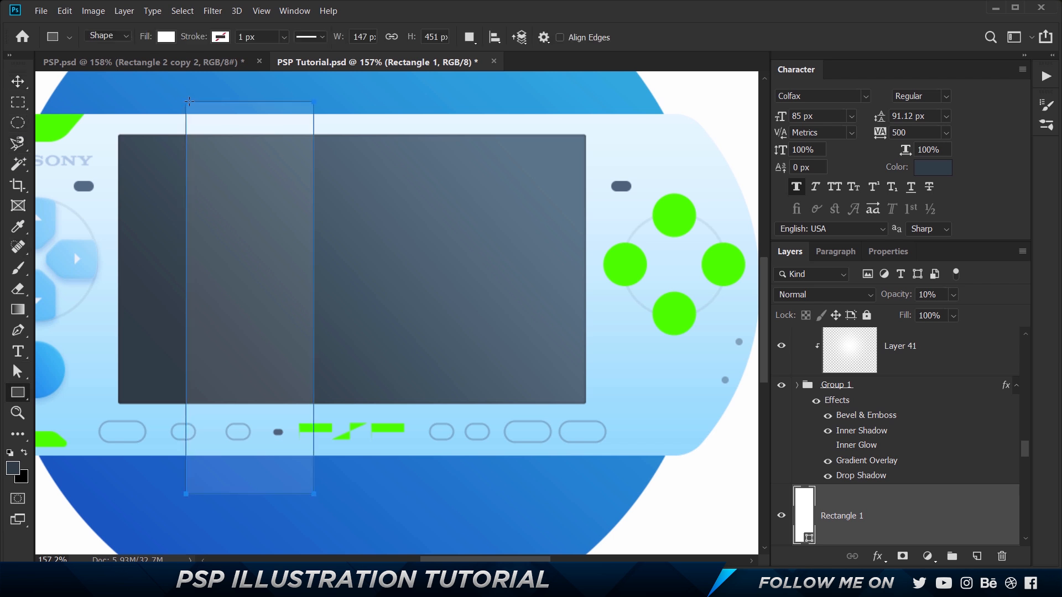
# Slant the white rectangle by moving its two upper corner points 170 px right, converting it to a regular path
pyautogui.press('a')
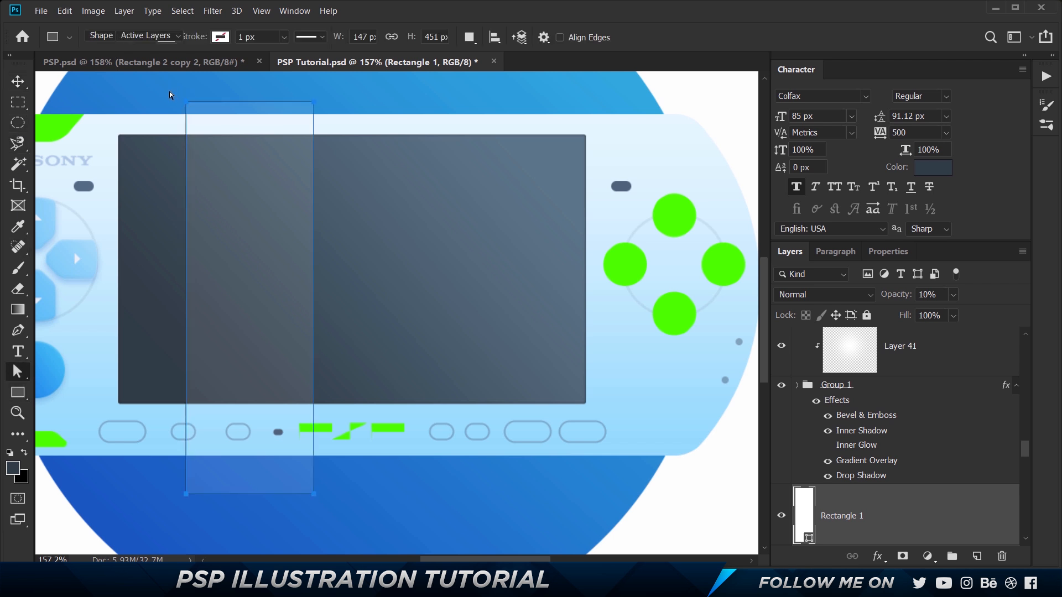
pyautogui.moveTo(169, 91); pyautogui.dragTo(391, 128)
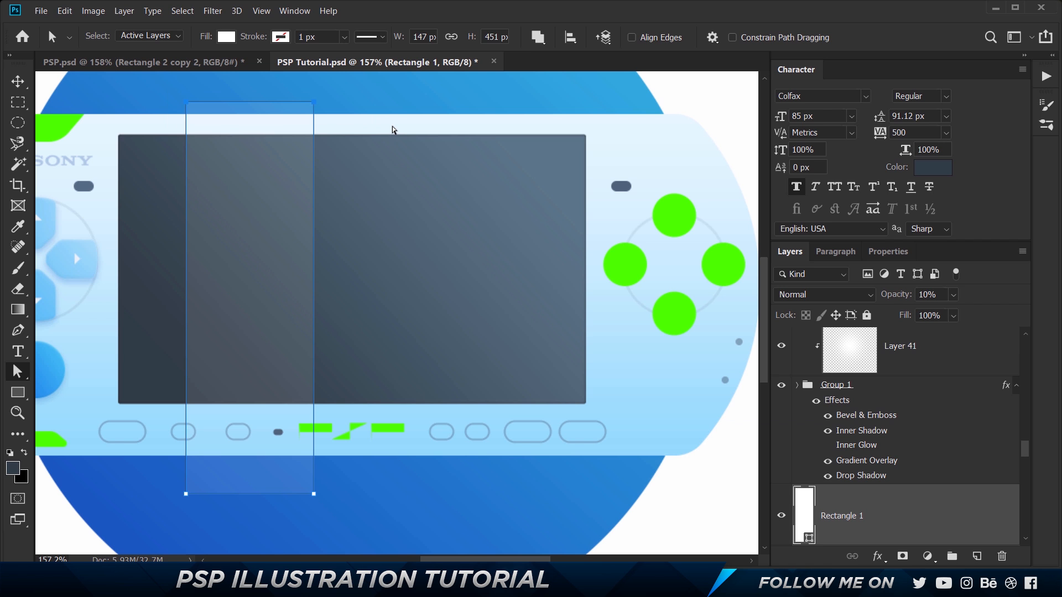
pyautogui.hotkey('shift', 'Right')
pyautogui.press('Right')
pyautogui.press('Left')
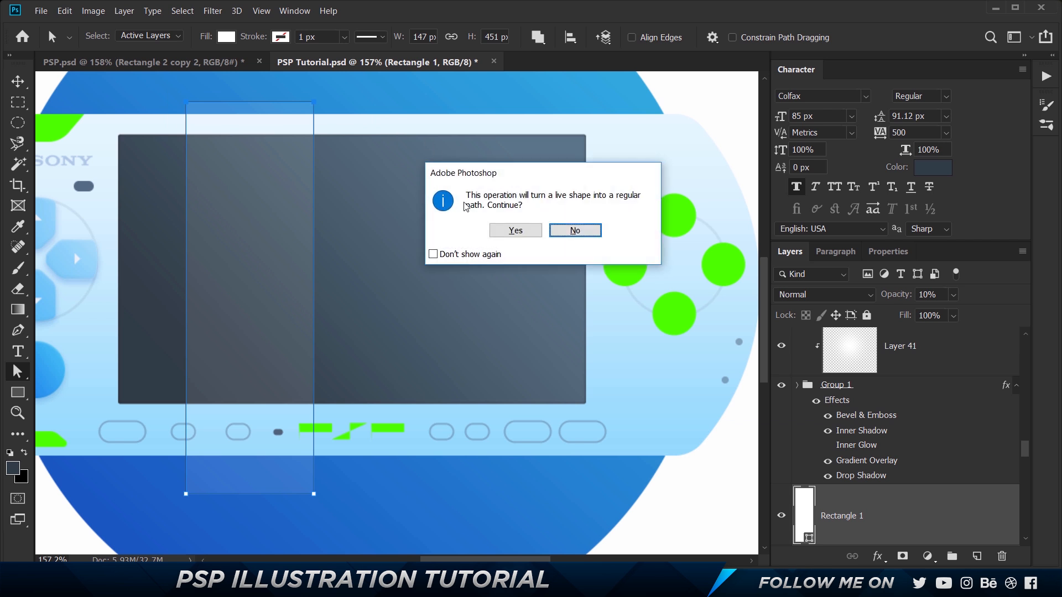
pyautogui.click(529, 224)
pyautogui.hotkey('shift', 'Right')
pyautogui.hotkey('shift', 'Right')
pyautogui.hotkey('shift', 'Right')
pyautogui.hotkey('shift', 'Right')
pyautogui.hotkey('shift', 'Right')
pyautogui.hotkey('shift', 'Right')
pyautogui.hotkey('shift', 'Right')
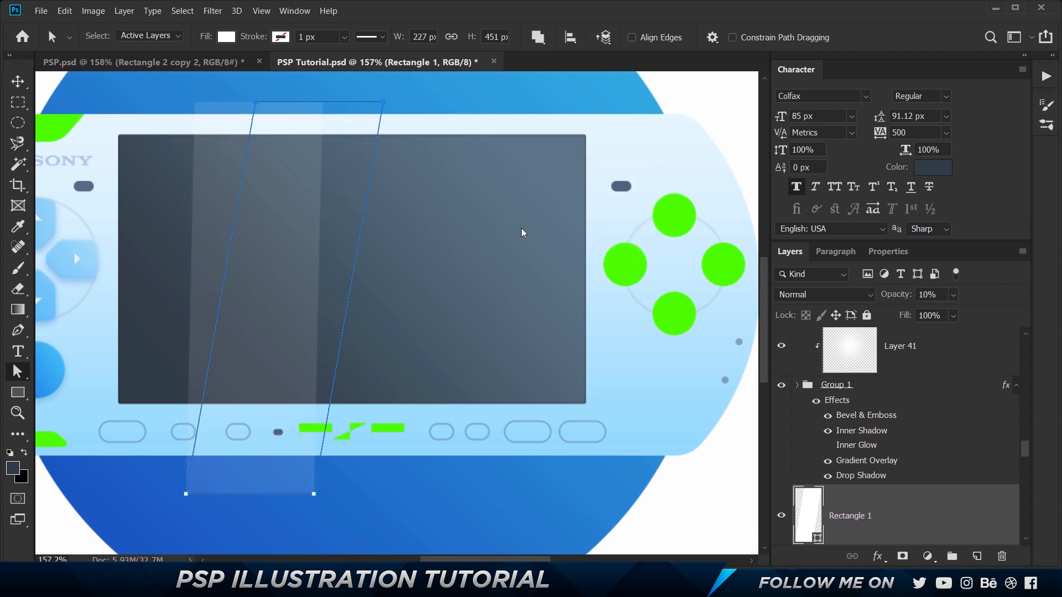
pyautogui.hotkey('shift', 'Right')
pyautogui.hotkey('shift', 'Right')
pyautogui.hotkey('shift', 'Right')
pyautogui.hotkey('shift', 'Right')
pyautogui.hotkey('shift', 'Right')
pyautogui.hotkey('shift', 'Right')
pyautogui.hotkey('shift', 'Right')
pyautogui.hotkey('shift', 'Right')
pyautogui.hotkey('shift', 'Right')
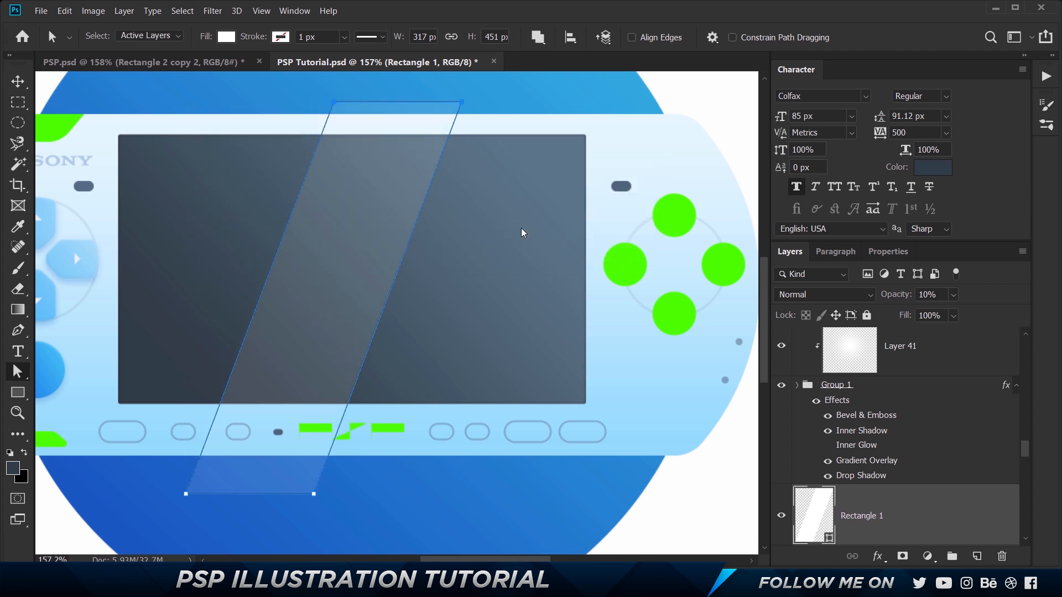
pyautogui.press('Return')
# Duplicate the slanted white bar and place the copy beside it over the right part of the console screen
pyautogui.moveTo(332, 283); pyautogui.dragTo(512, 284)
pyautogui.press('v')
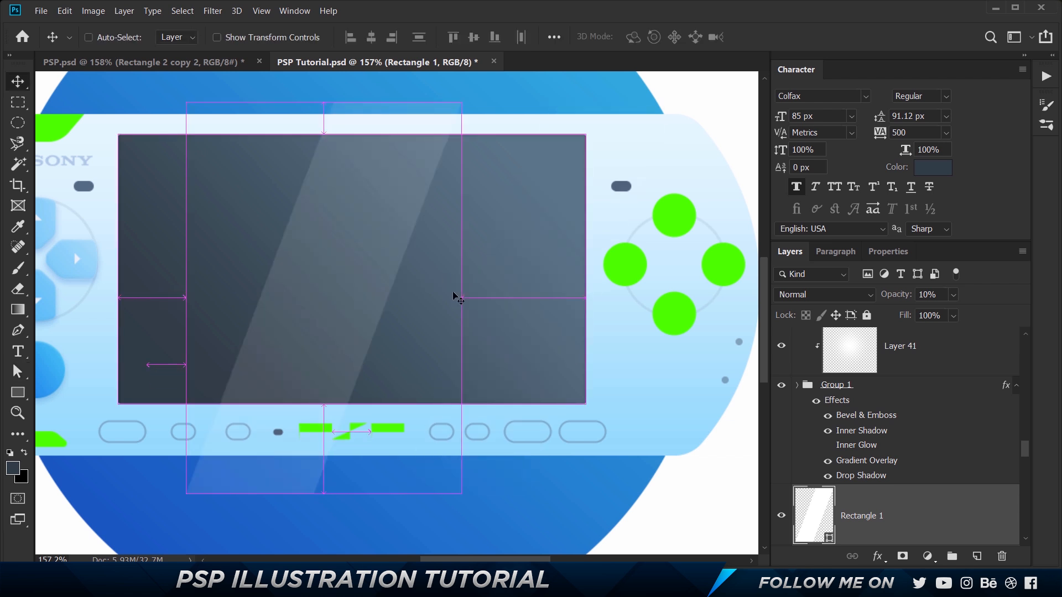
pyautogui.hotkey('ctrl', 'j')
pyautogui.moveTo(337, 280); pyautogui.dragTo(501, 300)
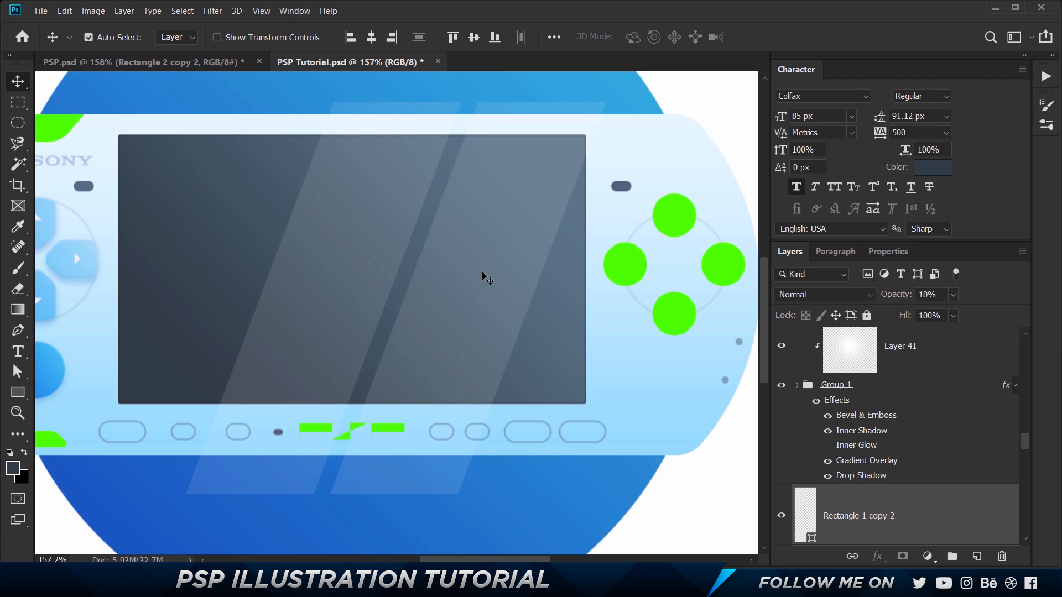
# Narrow the duplicated bar to a thin strip by moving its two left corner points 130 px right
pyautogui.press('a')
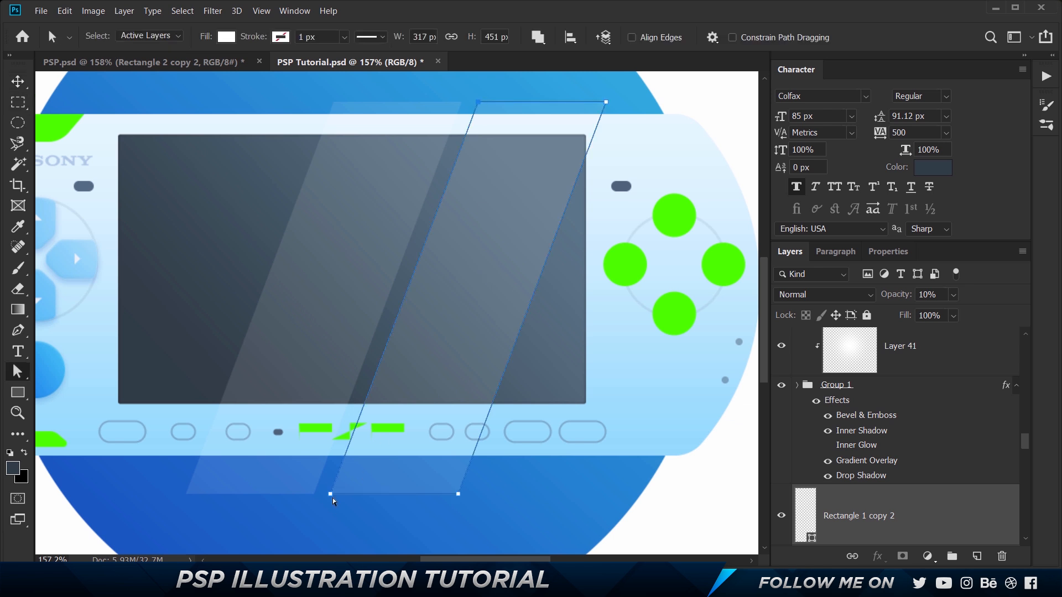
pyautogui.hotkey('shift', 'Right')
pyautogui.hotkey('shift', 'Right')
pyautogui.hotkey('shift', 'Right')
pyautogui.hotkey('shift', 'Right')
pyautogui.hotkey('shift', 'Right')
pyautogui.hotkey('shift', 'Right')
pyautogui.hotkey('shift', 'Right')
pyautogui.hotkey('shift', 'Right')
pyautogui.hotkey('shift', 'Right')
pyautogui.hotkey('shift', 'Right')
pyautogui.hotkey('shift', 'Right')
pyautogui.hotkey('shift', 'Right')
pyautogui.hotkey('shift', 'Right')
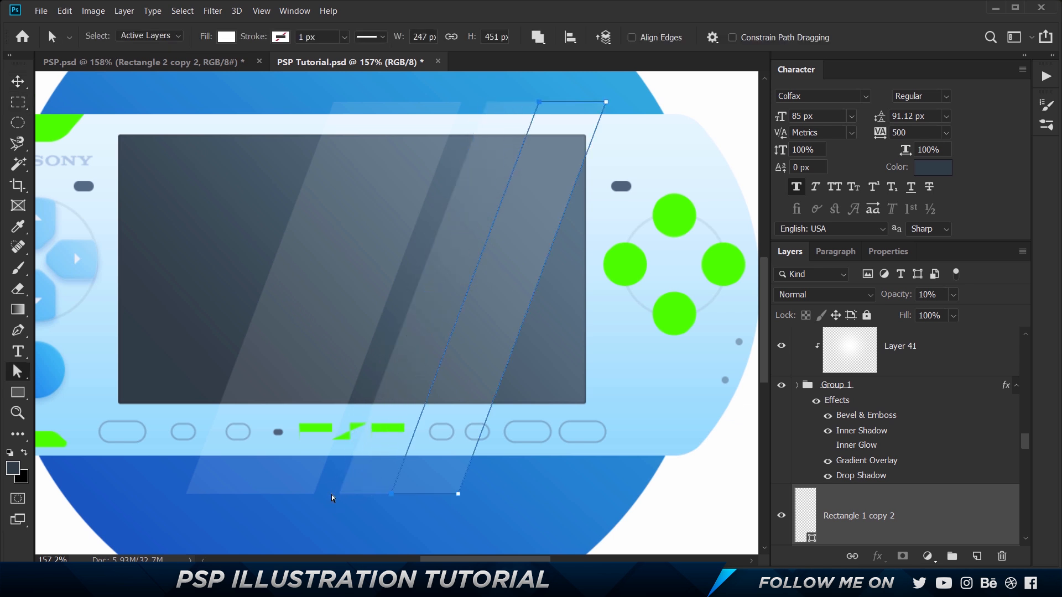
pyautogui.click(332, 498)
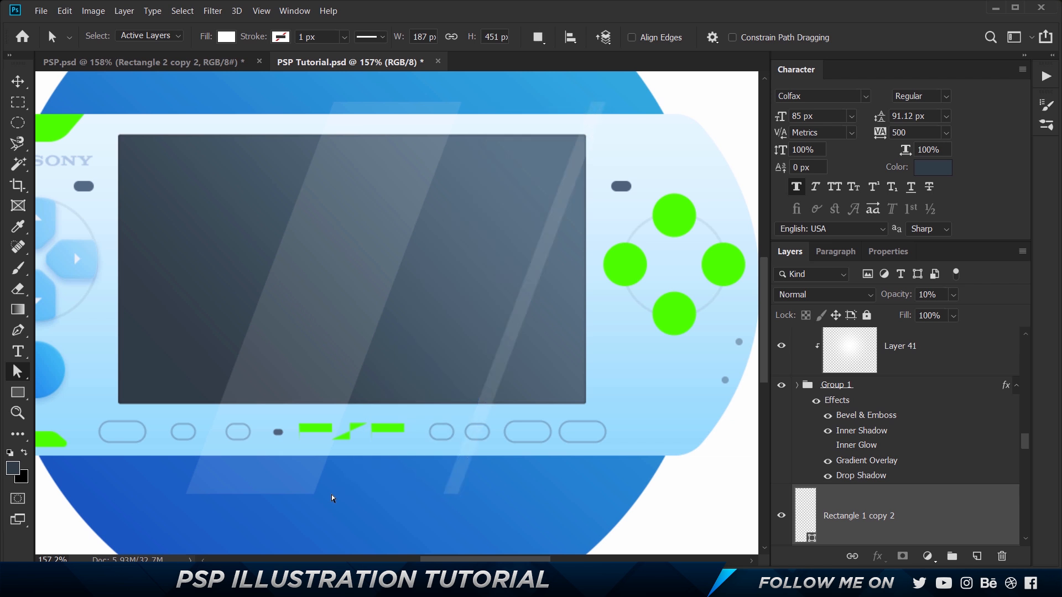
# After checking the reflections in PSP.psd, duplicate the wide slanted bar in PSP Tutorial.psd and place it just right of the thin strip
pyautogui.click(150, 61)
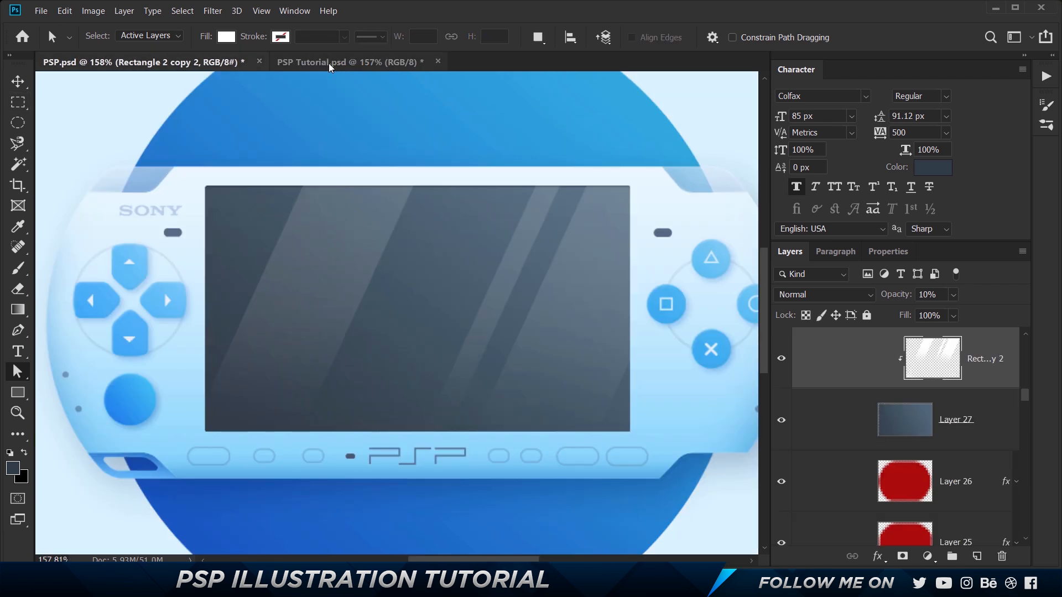
pyautogui.click(348, 62)
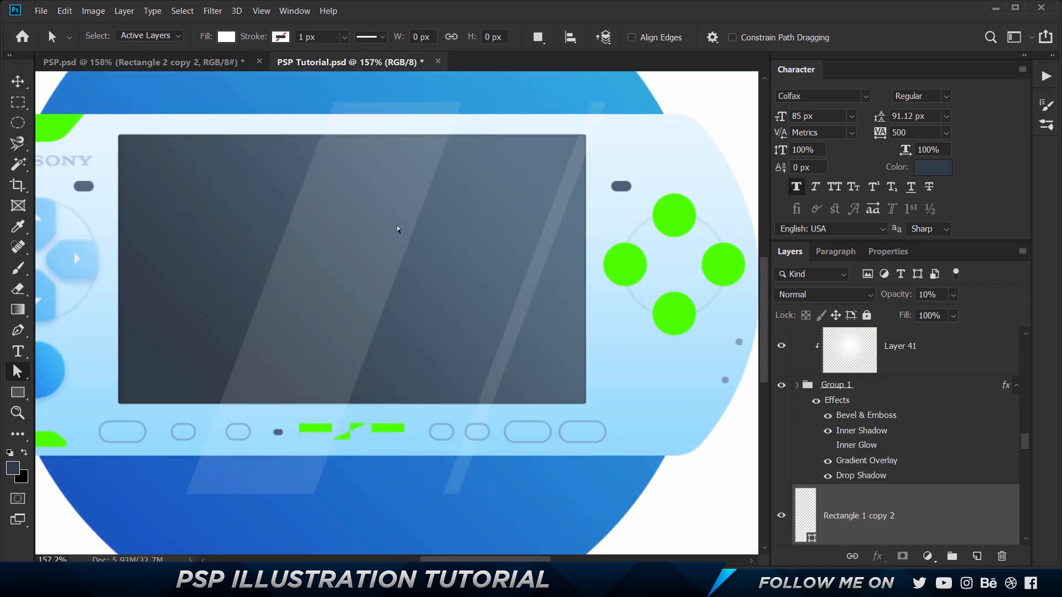
pyautogui.moveTo(327, 257); pyautogui.dragTo(489, 266)
pyautogui.press('v')
pyautogui.click(325, 280)
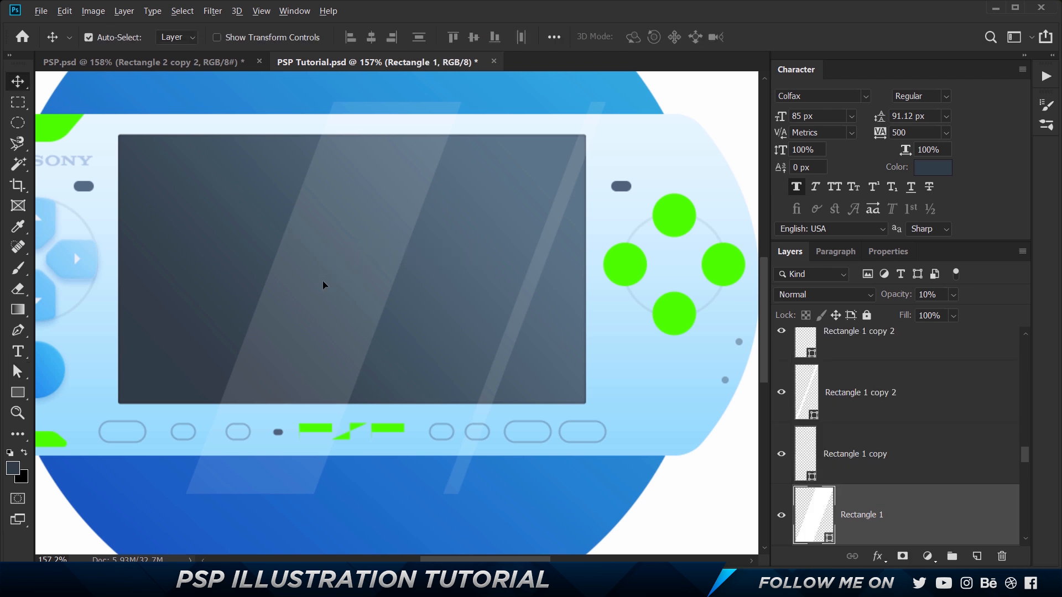
pyautogui.moveTo(325, 281); pyautogui.dragTo(603, 291)
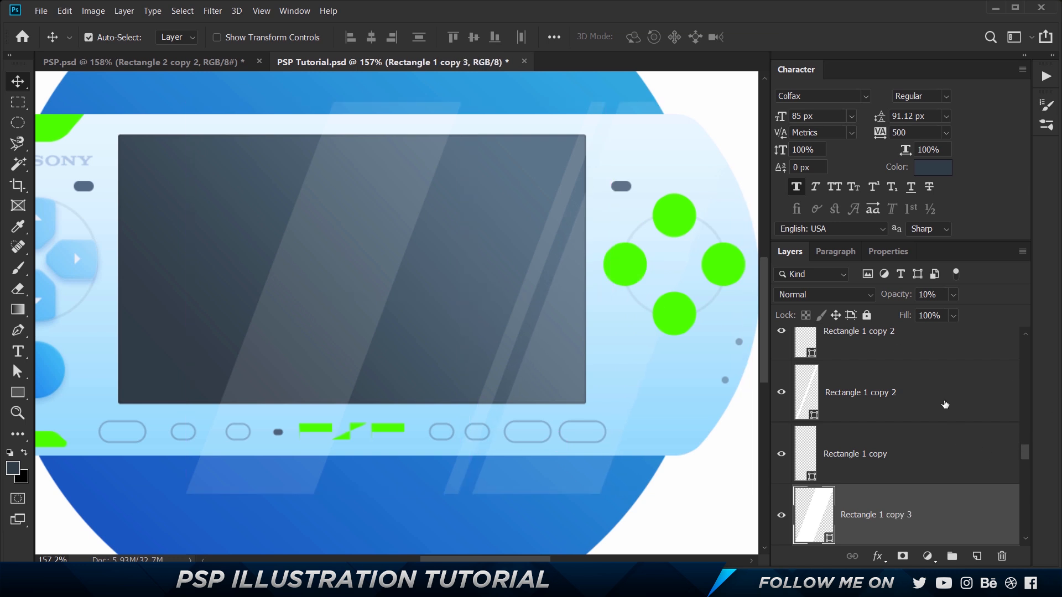
# Rasterize the Rectangle 1 copy 2, Rectangle 1 copy and Rectangle 1 copy 3 layers and merge them into one
pyautogui.keyDown('shift'); pyautogui.click(942, 394); pyautogui.keyUp('shift')
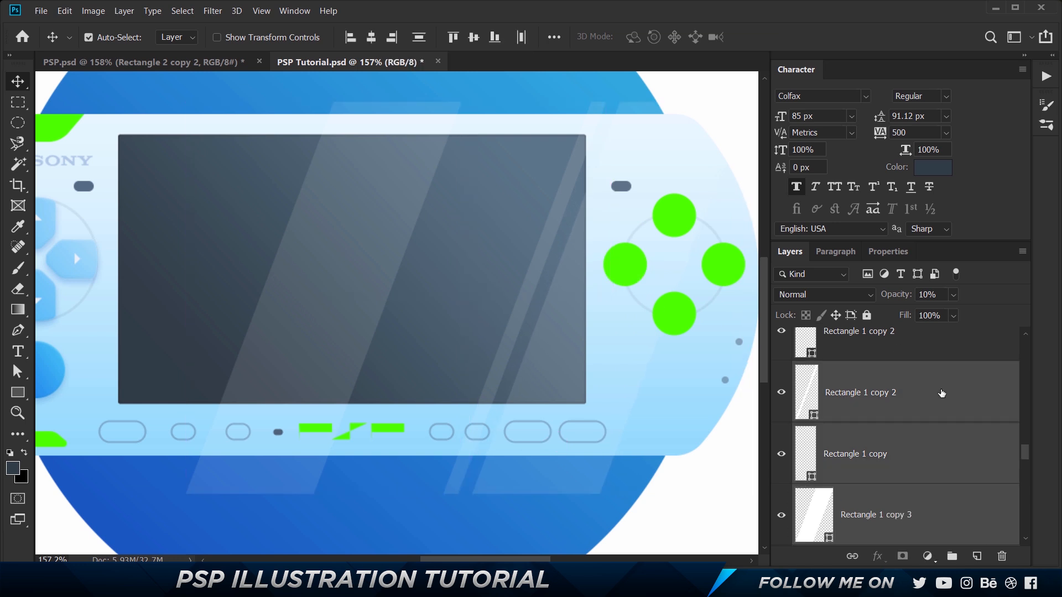
pyautogui.rightClick(942, 393)
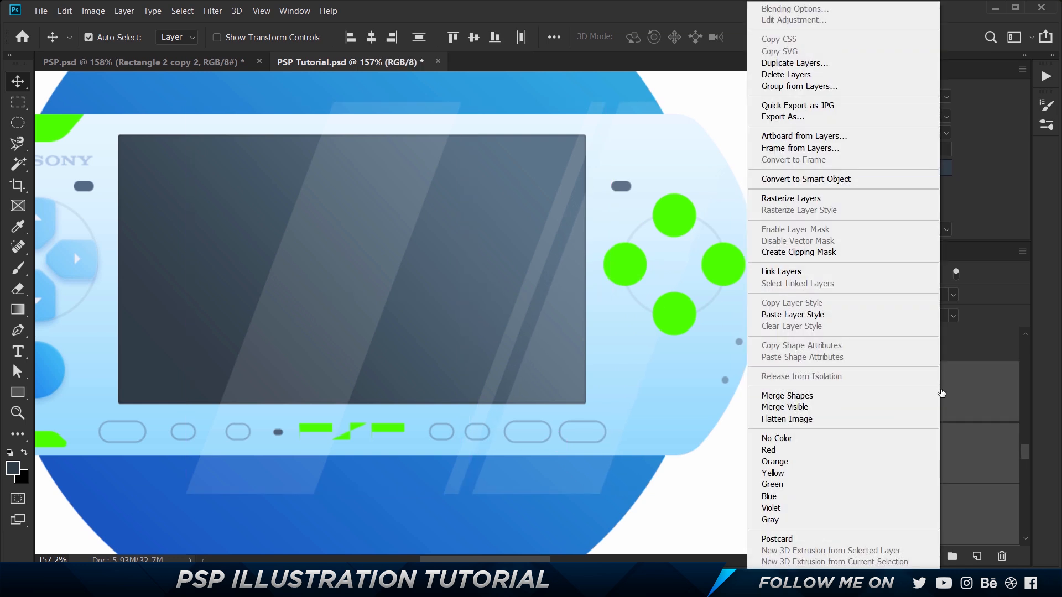
pyautogui.click(802, 200)
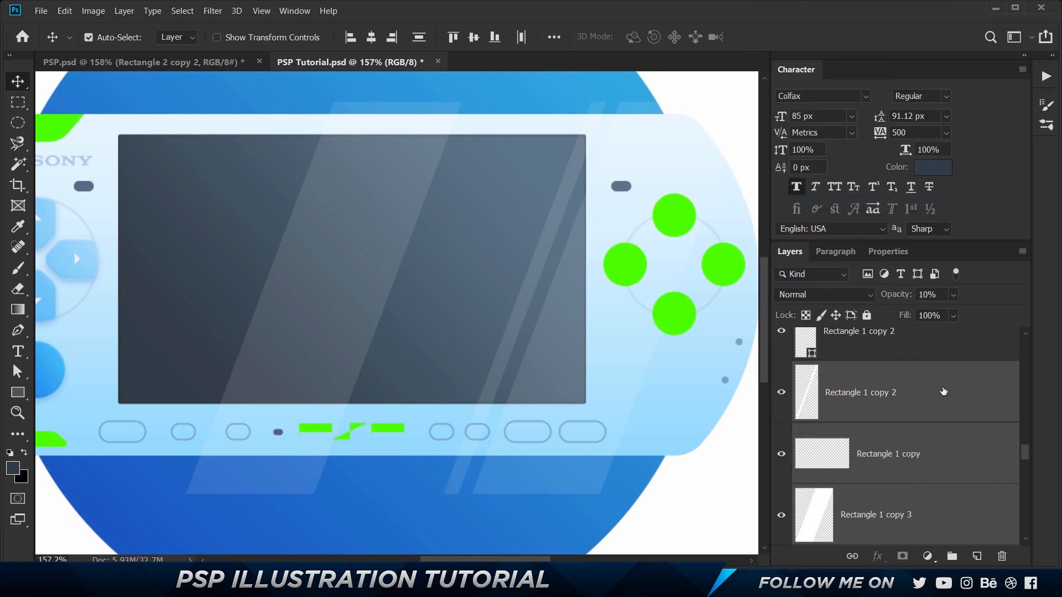
pyautogui.rightClick(943, 391)
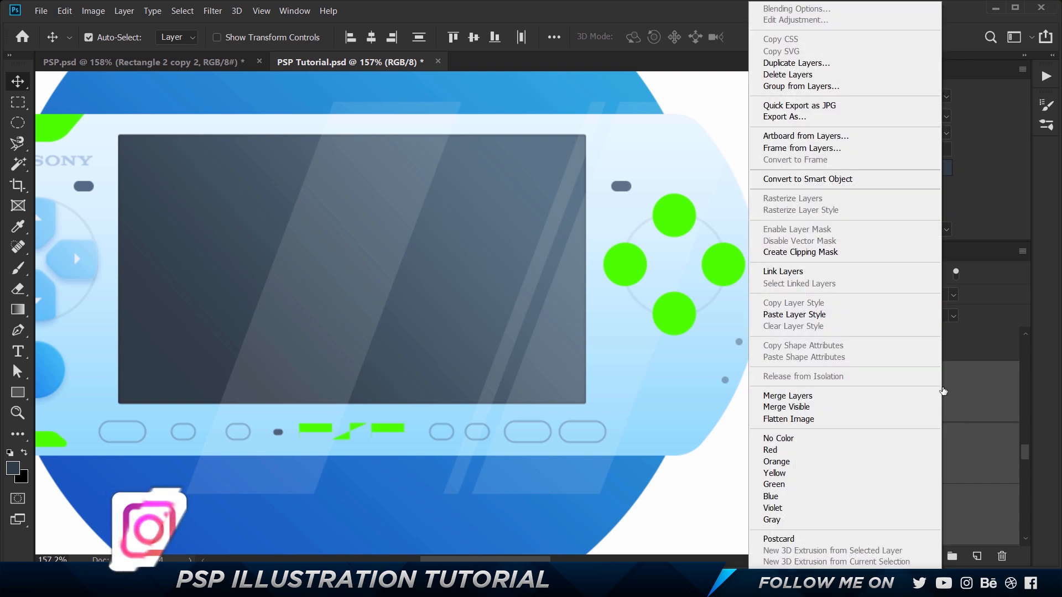
pyautogui.click(826, 396)
# Merge the original Rectangle 1 bar with the merged Rectangle 1 copy 2 layer
pyautogui.moveTo(308, 308); pyautogui.dragTo(256, 291)
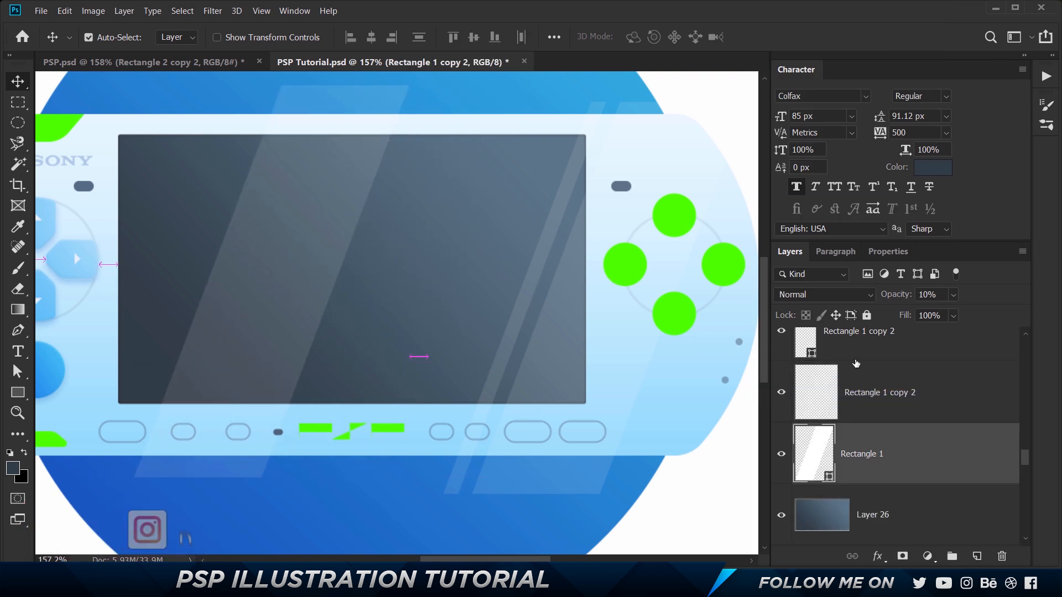
pyautogui.keyDown('ctrl'); pyautogui.click(885, 398); pyautogui.keyUp('ctrl')
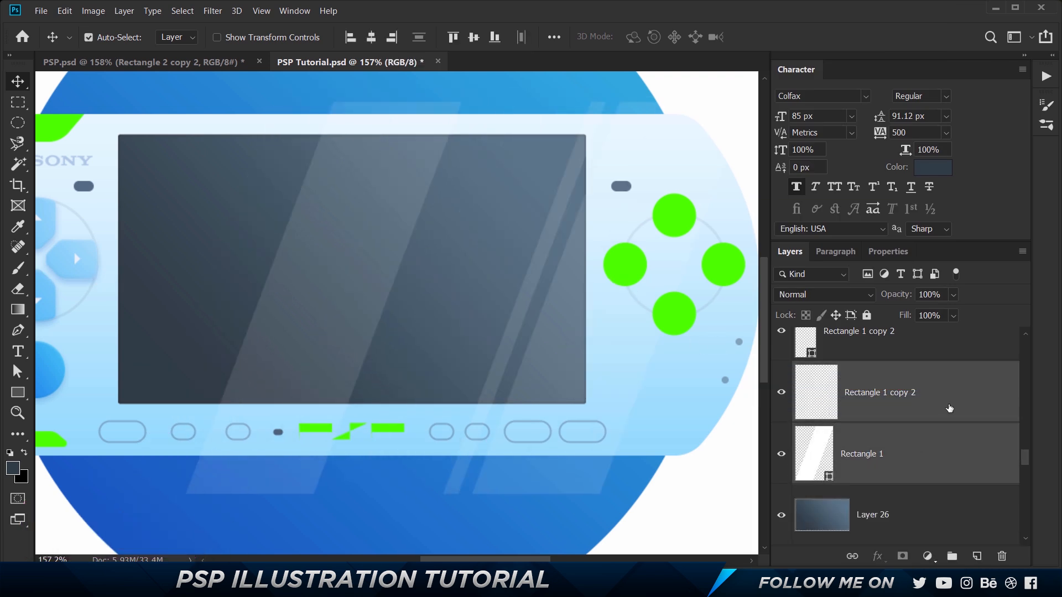
pyautogui.rightClick(949, 408)
pyautogui.click(826, 396)
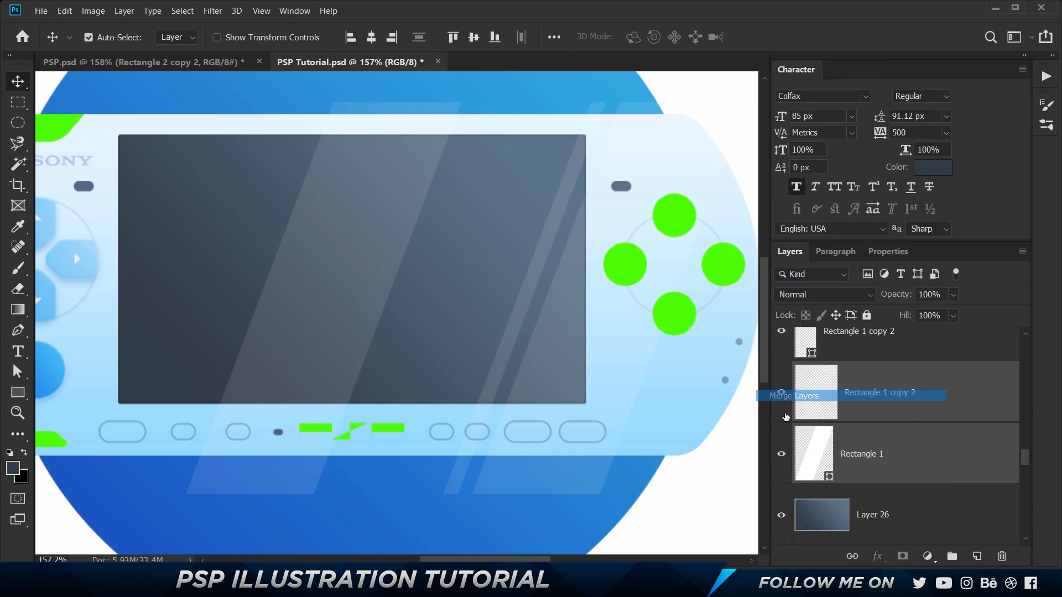
# Turn off Auto-Select, shift the merged reflection bars up and to the left, and clip them to the Layer 26 screen
pyautogui.click(454, 319)
pyautogui.moveTo(453, 320); pyautogui.dragTo(452, 287)
pyautogui.hotkey('ctrl', 'z')
pyautogui.click(88, 37)
pyautogui.click(829, 390)
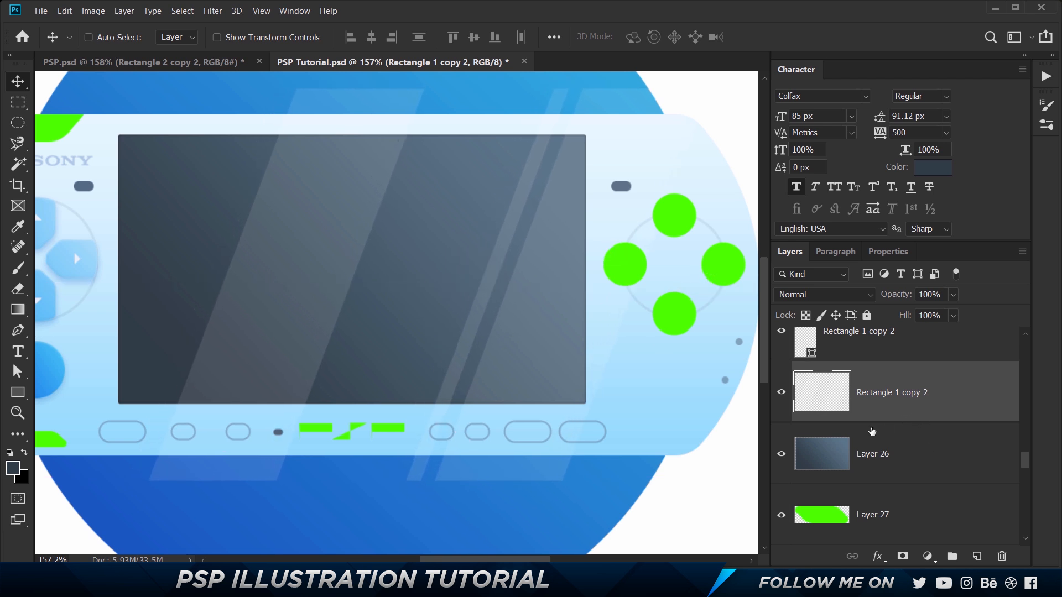
pyautogui.keyDown('alt'); pyautogui.click(860, 421); pyautogui.keyUp('alt')
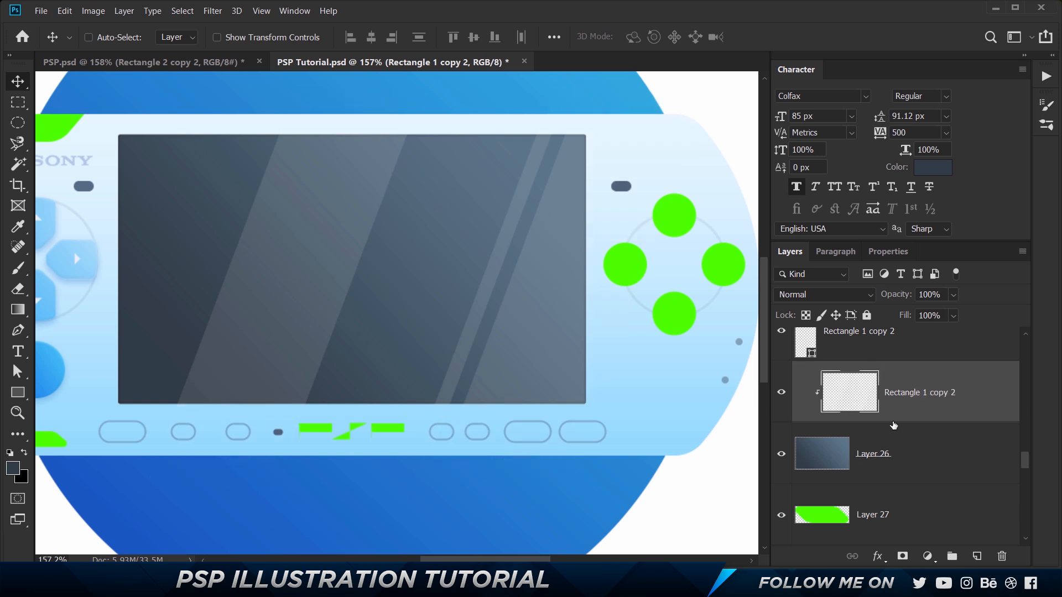
# Set up the Eraser tool with a soft brush of 0% hardness and reduce its size to 300 px
pyautogui.rightClick(938, 412)
pyautogui.click(991, 408)
pyautogui.press('e')
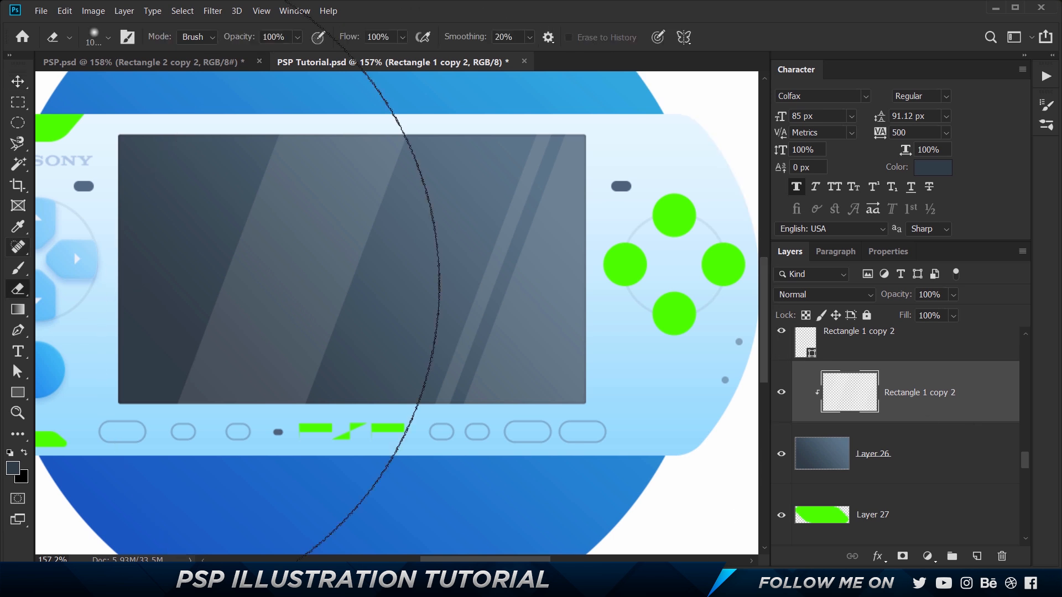
pyautogui.click(108, 37)
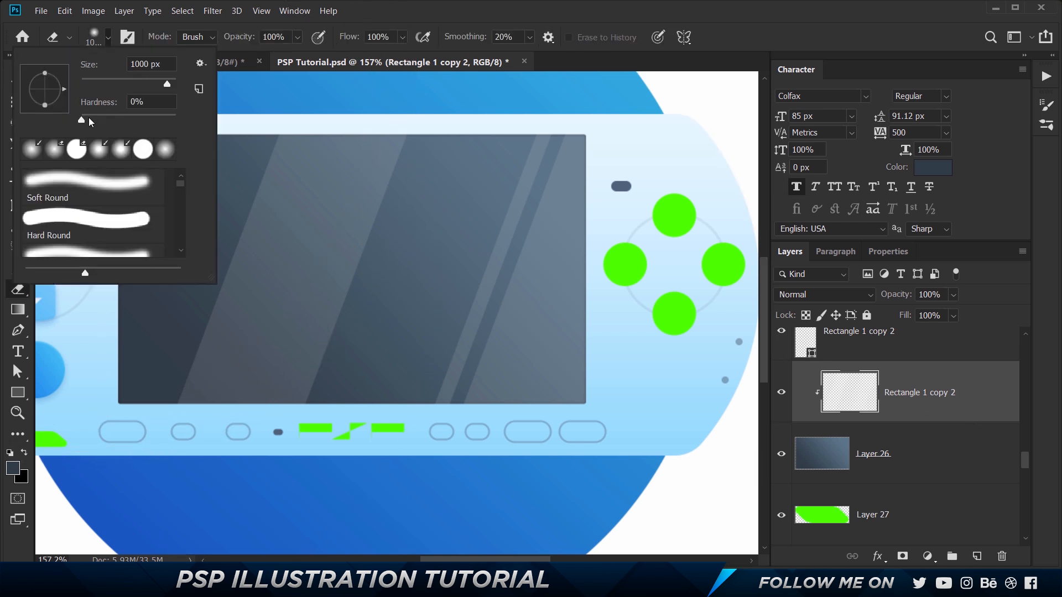
pyautogui.click(564, 6)
pyautogui.press('[')
pyautogui.press('[')
pyautogui.press('[')
pyautogui.press('[')
pyautogui.press('[')
pyautogui.press('[')
pyautogui.press('[')
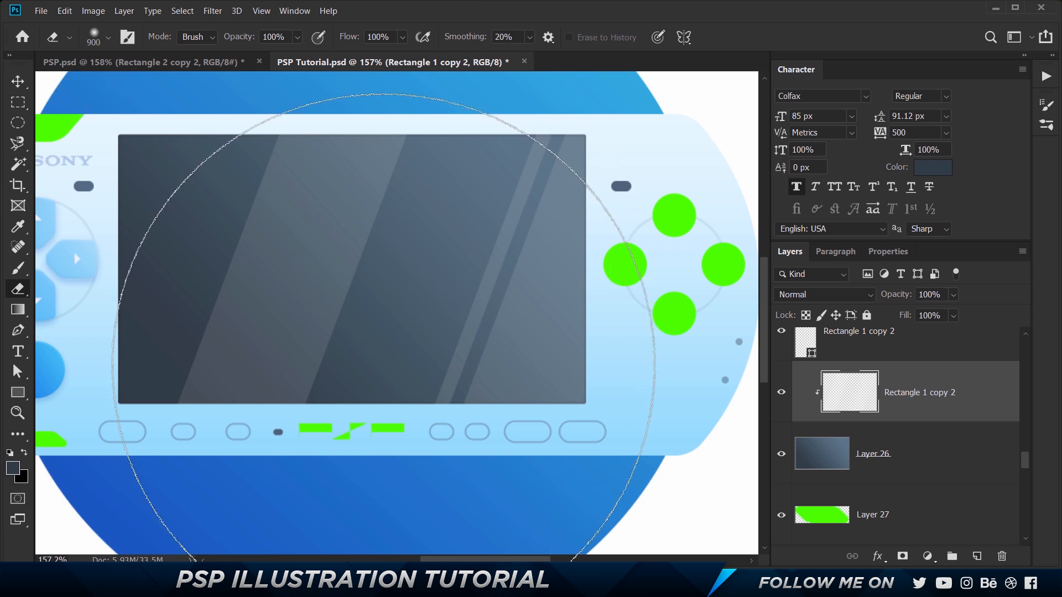
# Check the reflection fade in PSP.psd, then nudge the clipped bars 60 px left in PSP Tutorial.psd
pyautogui.click(191, 62)
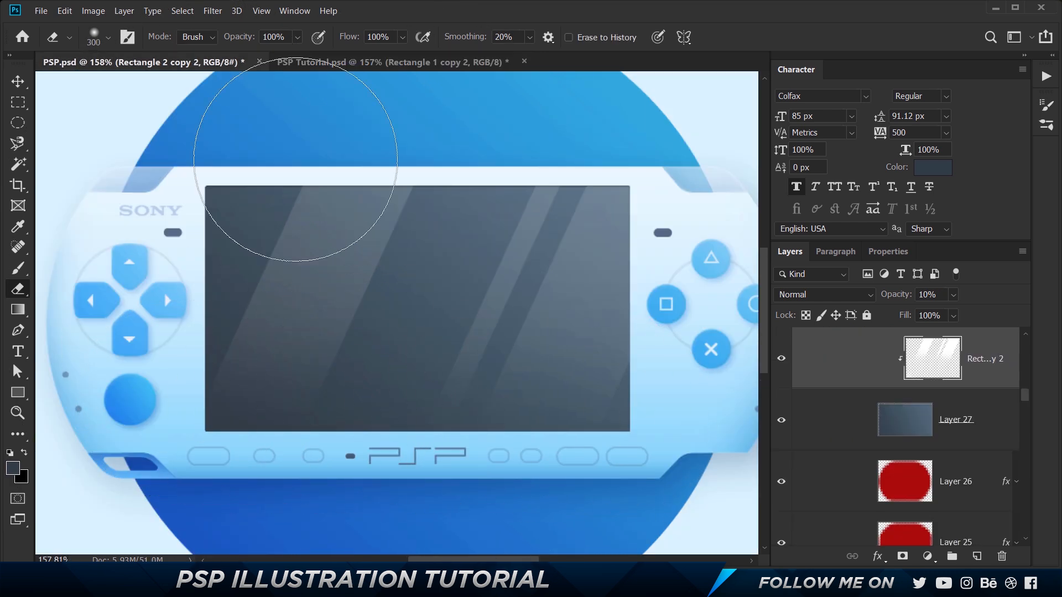
pyautogui.click(420, 62)
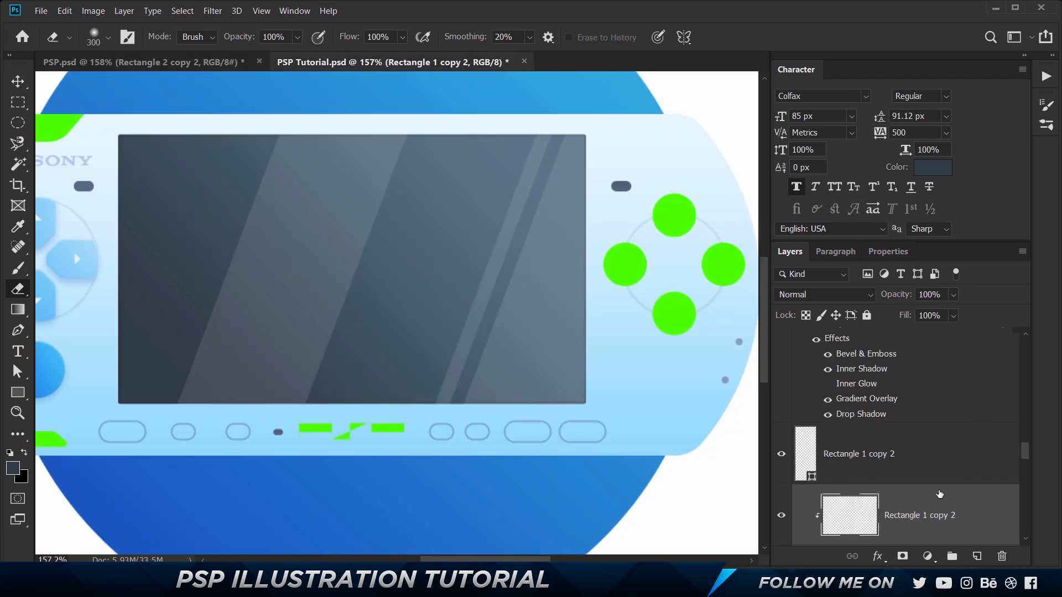
pyautogui.press('v')
pyautogui.hotkey('shift', 'Left')
pyautogui.hotkey('shift', 'Left')
pyautogui.hotkey('shift', 'Left')
pyautogui.hotkey('shift', 'Left')
pyautogui.hotkey('shift', 'Left')
pyautogui.hotkey('shift', 'Left')
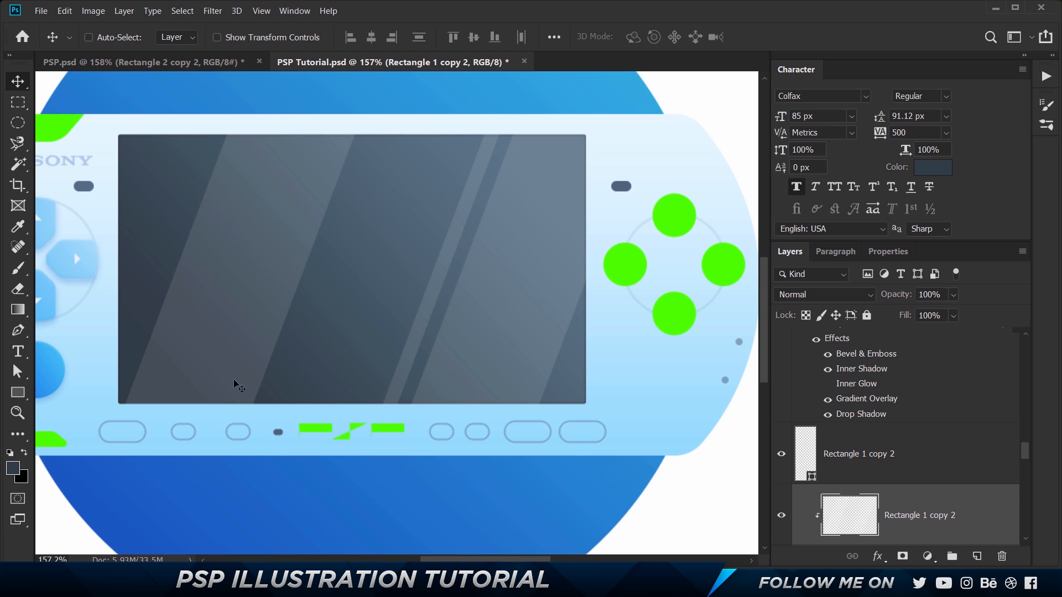
# Fade out the lower ends of the reflection bars with a soft 500 px Eraser
pyautogui.press('e')
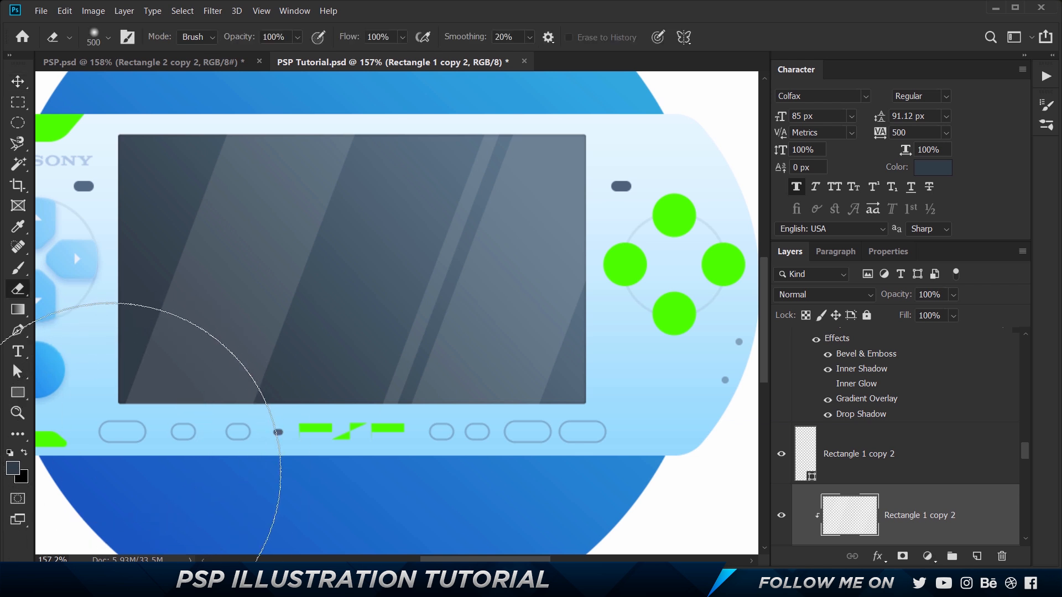
pyautogui.moveTo(116, 497)
pyautogui.mouseDown()
pyautogui.moveTo(342, 548)
pyautogui.moveTo(487, 531)
pyautogui.moveTo(130, 509)
pyautogui.moveTo(91, 496)
pyautogui.mouseUp()
pyautogui.press('v')
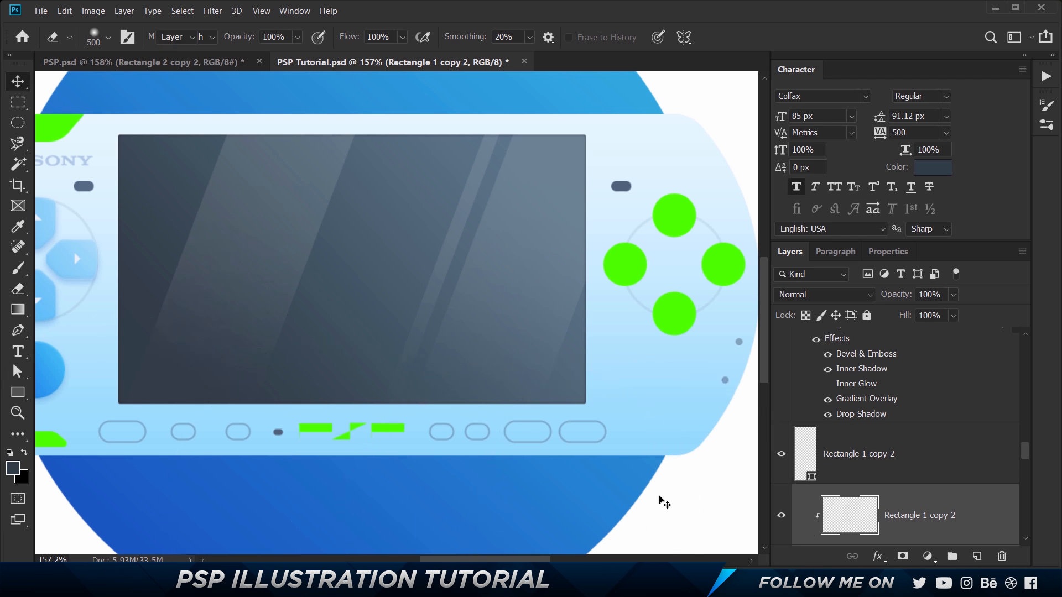
# Switch to PSP.psd, turn on Auto-Select and select the circle layer of the square action button
pyautogui.scroll(-2, 431, 332)
pyautogui.scroll(1, 362, 265)
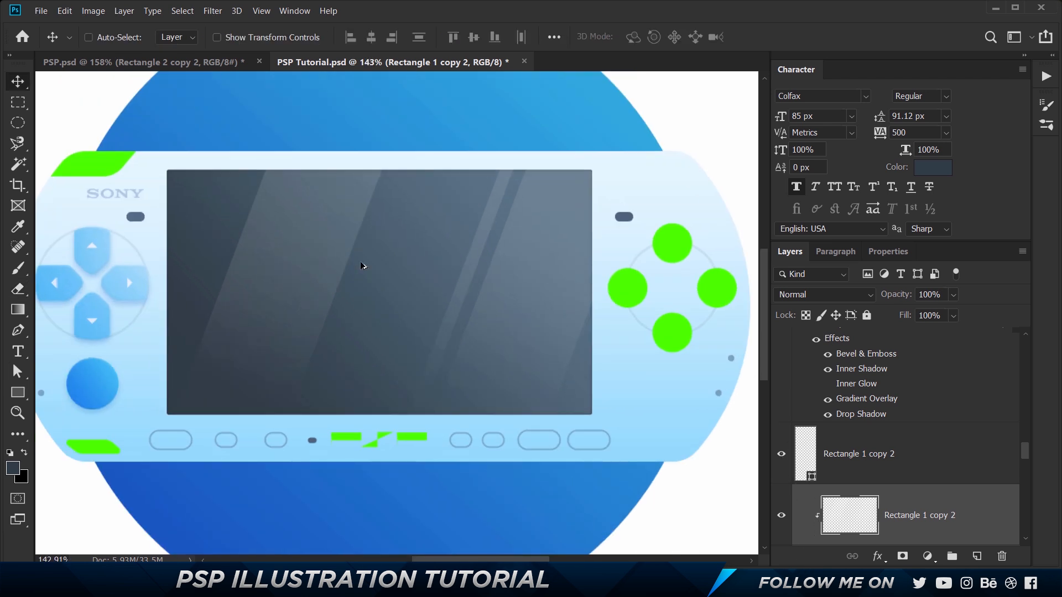
pyautogui.moveTo(673, 254); pyautogui.dragTo(490, 243)
pyautogui.scroll(2, 502, 234)
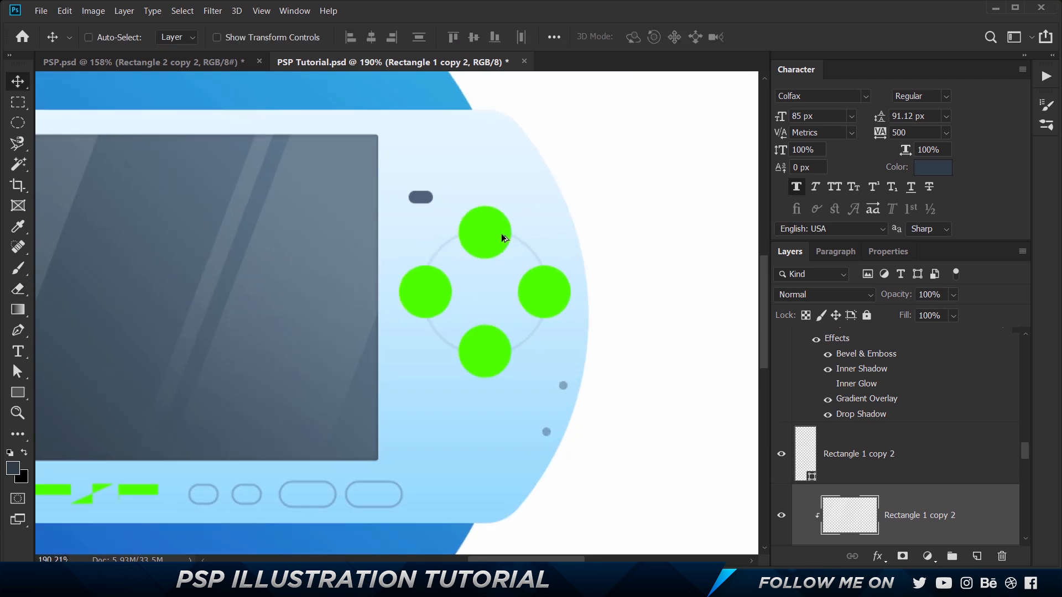
pyautogui.hotkey('ctrl', 'Tab')
pyautogui.moveTo(642, 254); pyautogui.dragTo(400, 258)
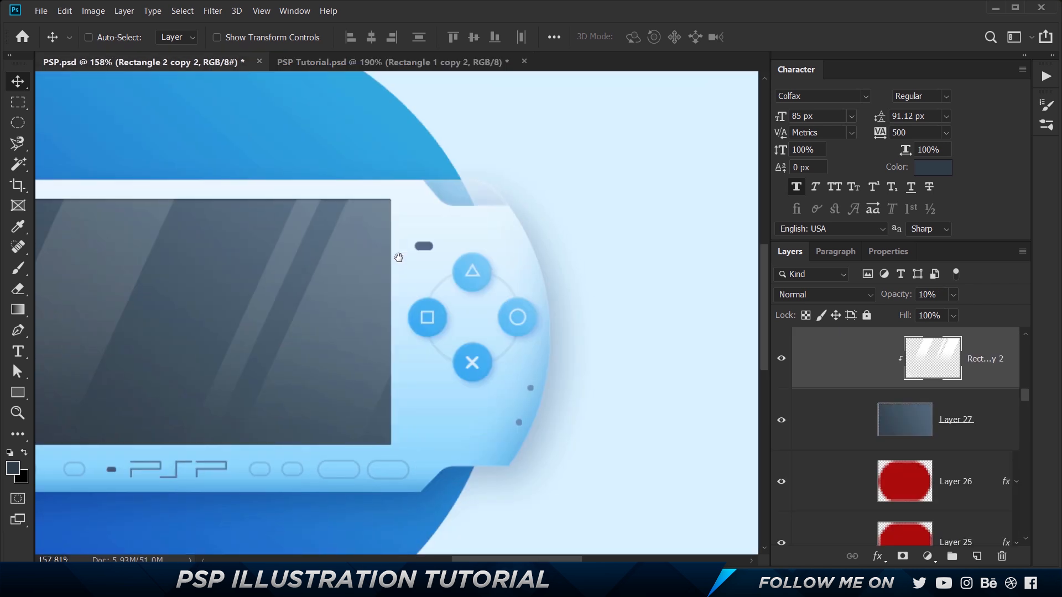
pyautogui.scroll(2, 473, 325)
pyautogui.click(88, 37)
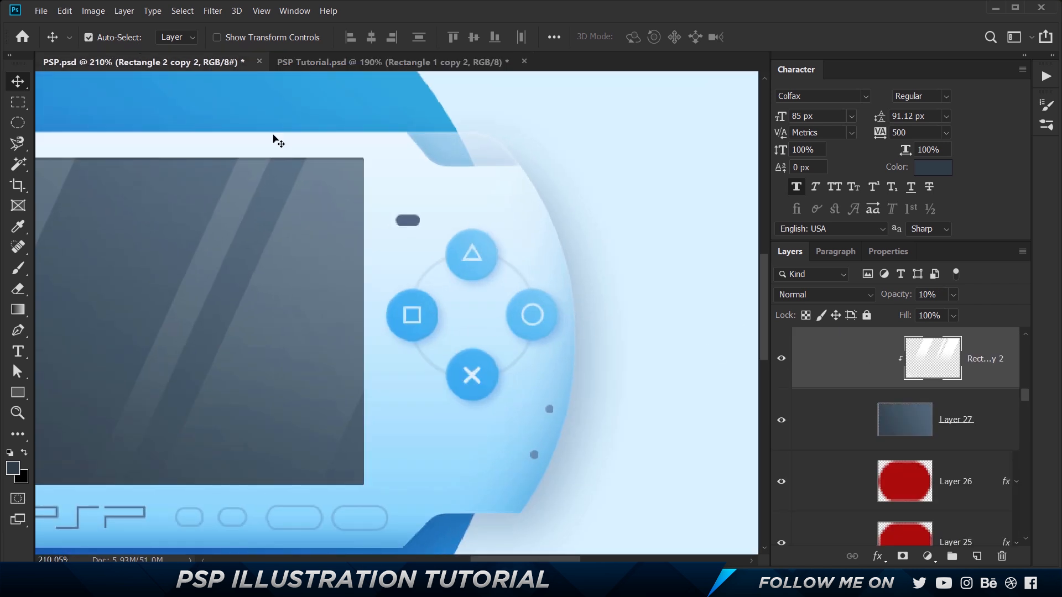
pyautogui.click(439, 307)
# Sample the blue of the square action button in PSP.psd and copy its hex code 44b0f1
pyautogui.scroll(-1, 979, 498)
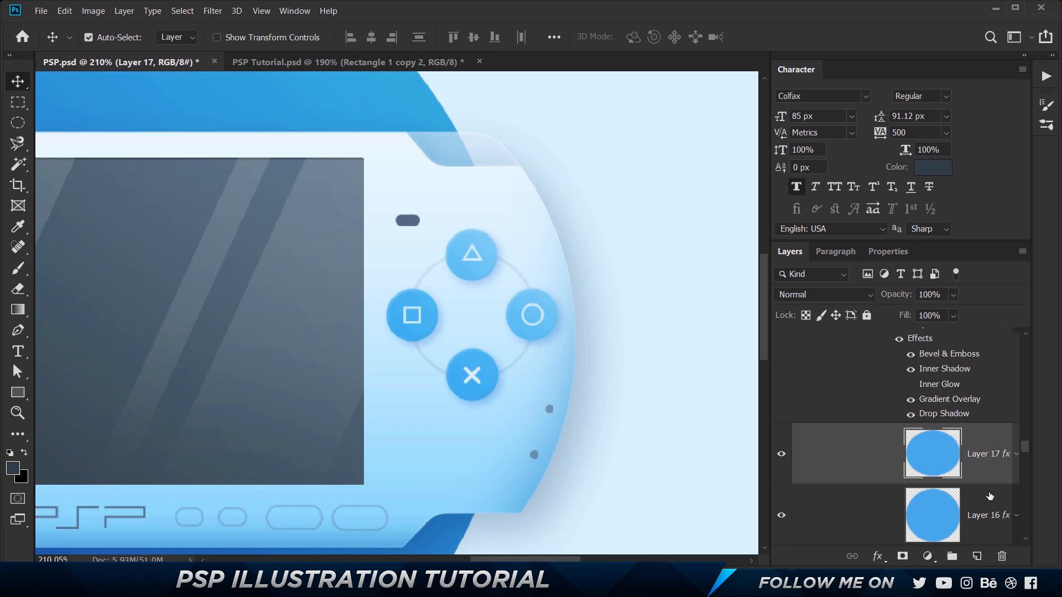
pyautogui.scroll(-4, 990, 496)
pyautogui.scroll(1, 989, 496)
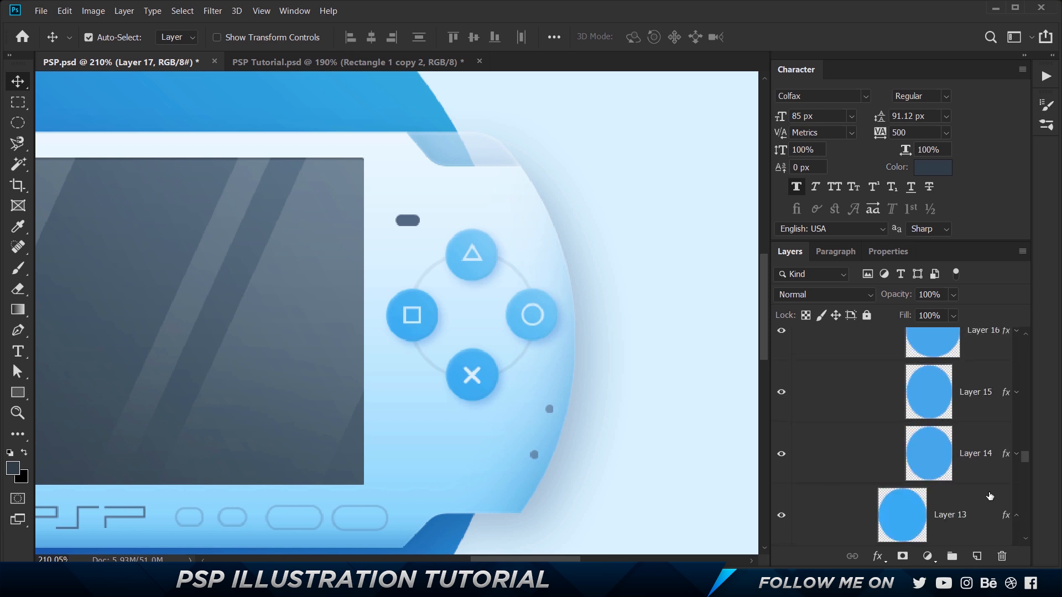
pyautogui.moveTo(278, 270); pyautogui.dragTo(332, 264)
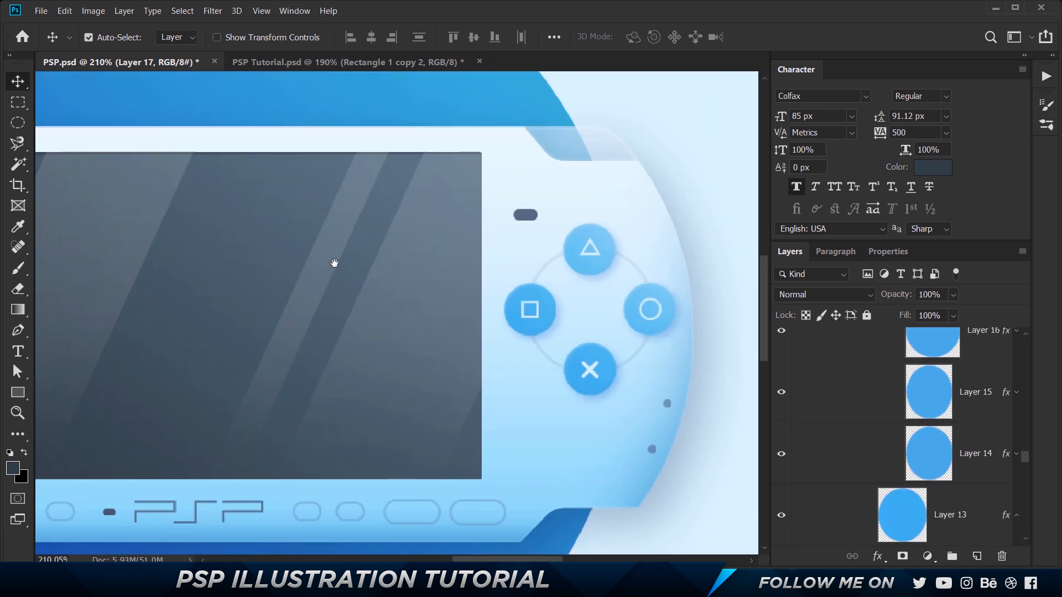
pyautogui.scroll(5, 940, 385)
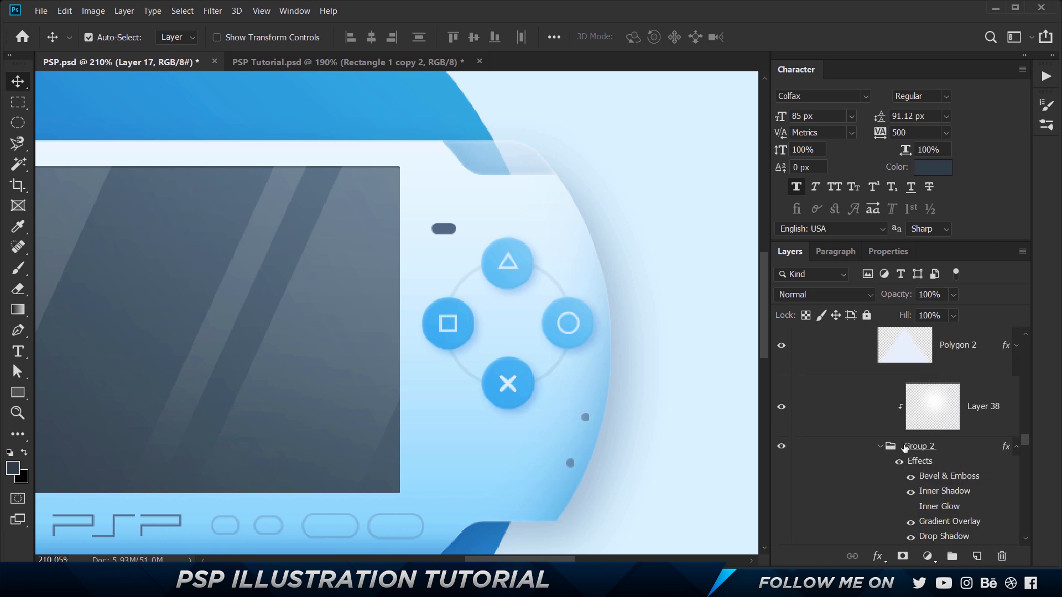
pyautogui.press('i')
pyautogui.click(459, 320)
pyautogui.click(949, 176)
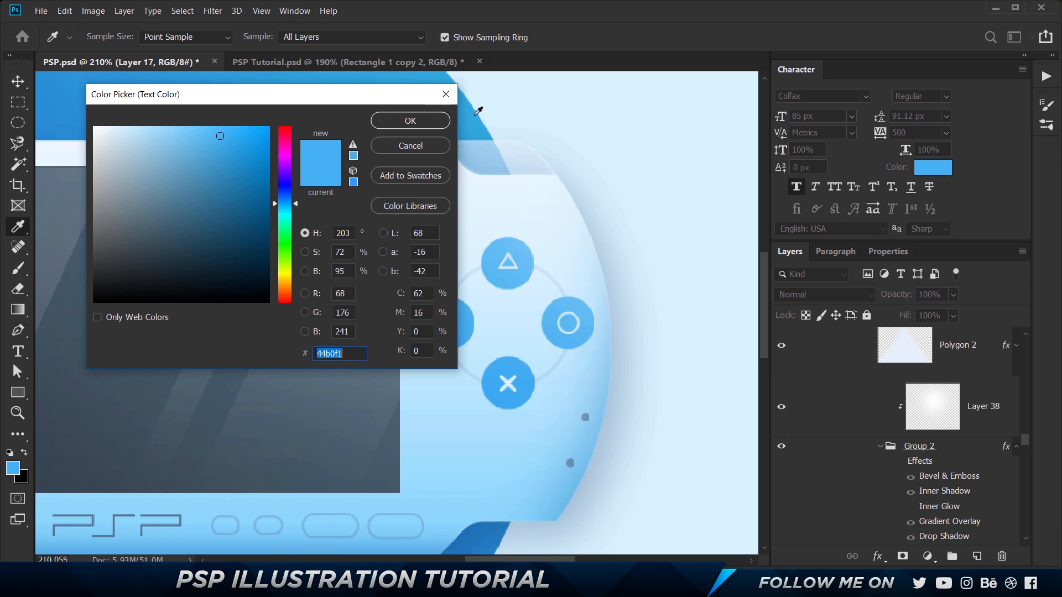
pyautogui.click(399, 119)
# In PSP Tutorial.psd, give the square action button's green circle on Layer 12 a Color Overlay of 44b0f1
pyautogui.click(387, 68)
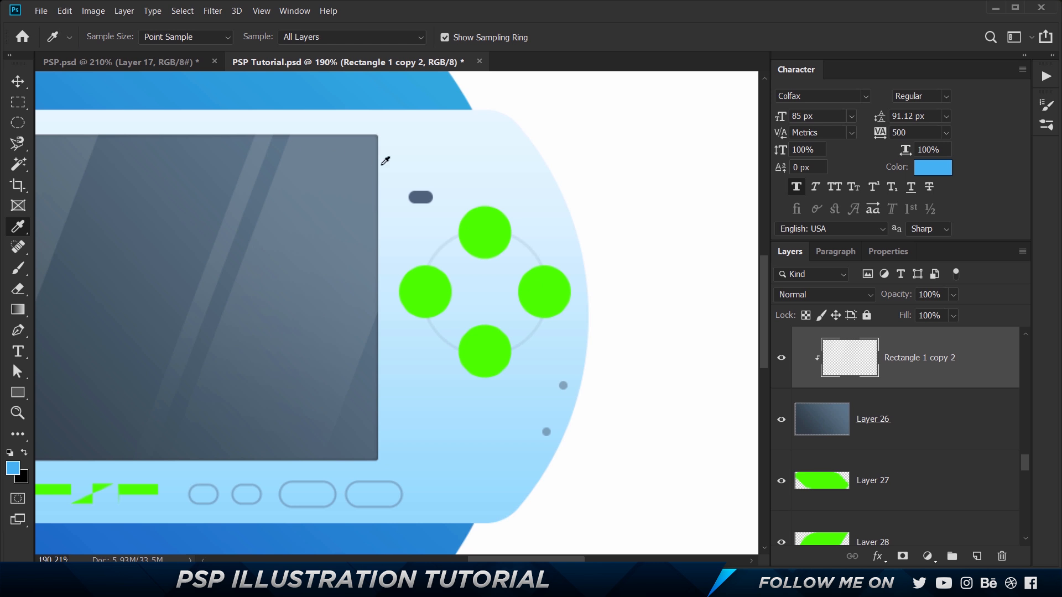
pyautogui.press('v')
pyautogui.click(473, 226)
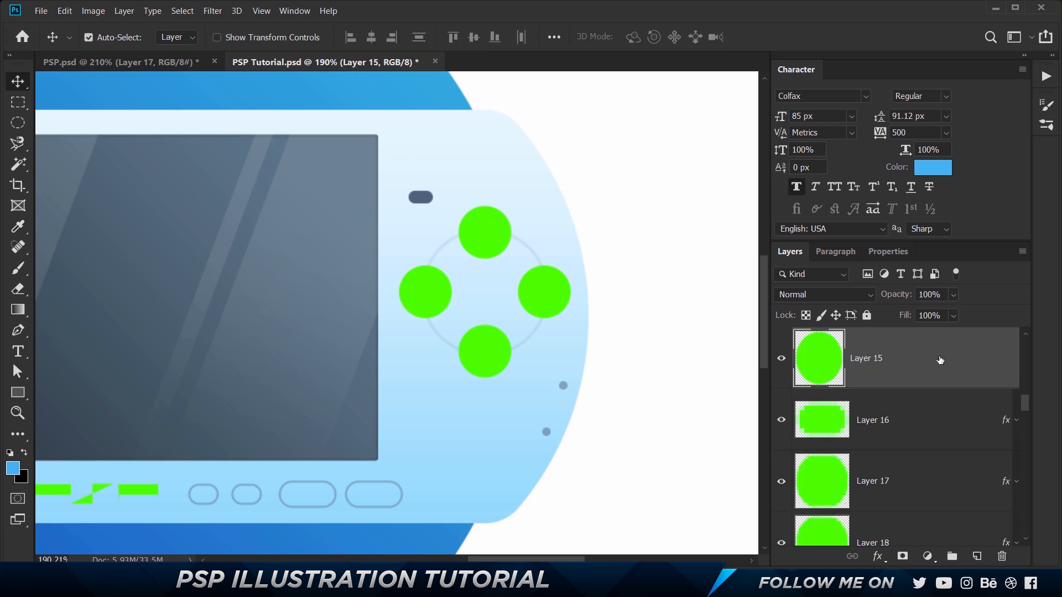
pyautogui.scroll(3, 940, 360)
pyautogui.scroll(1, 938, 383)
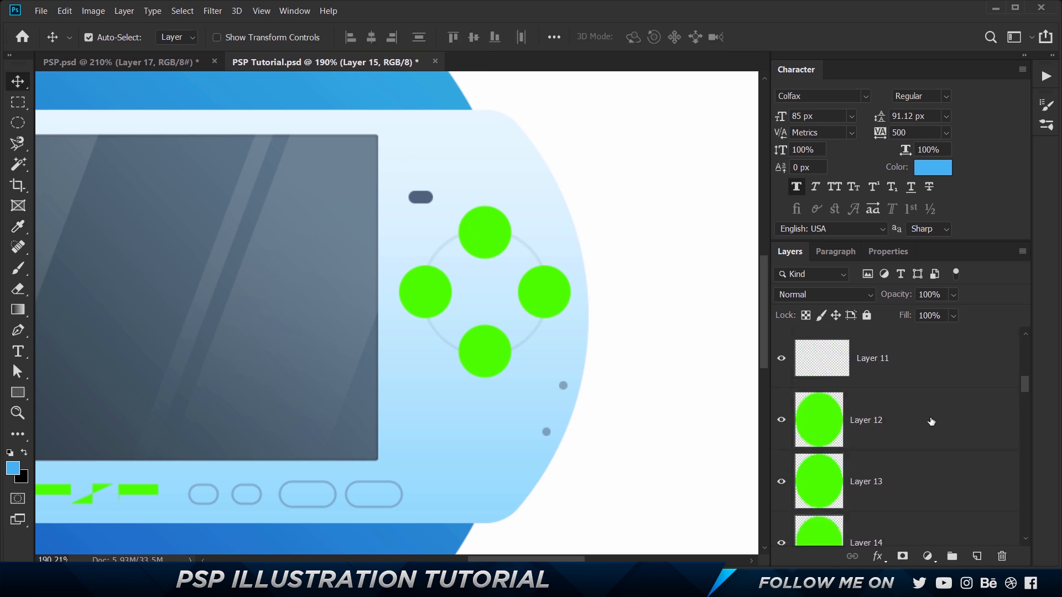
pyautogui.keyDown('ctrl'); pyautogui.click(931, 422); pyautogui.keyUp('ctrl')
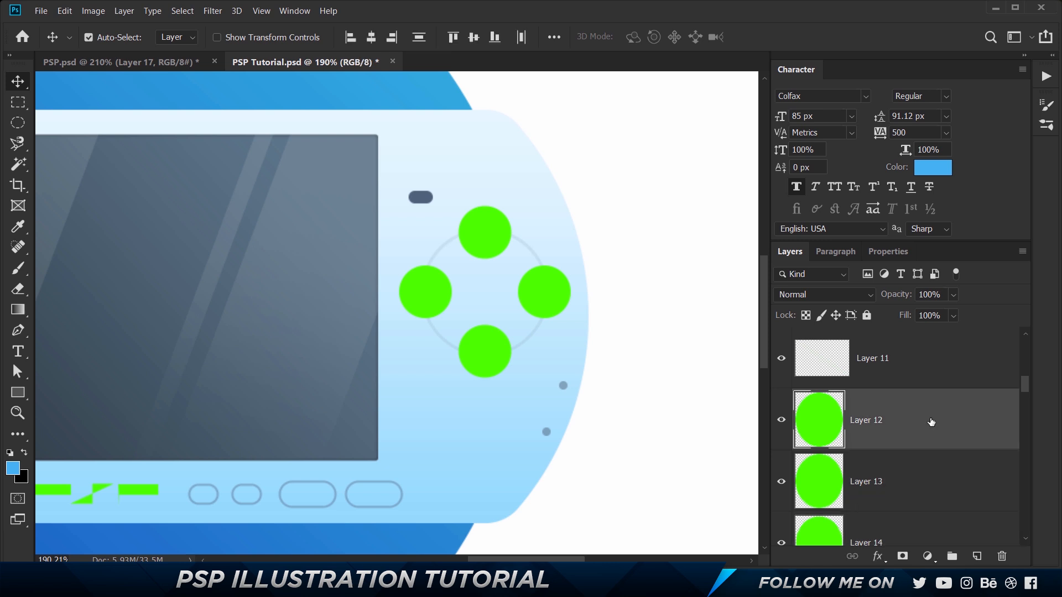
pyautogui.doubleClick(931, 421)
pyautogui.click(517, 194)
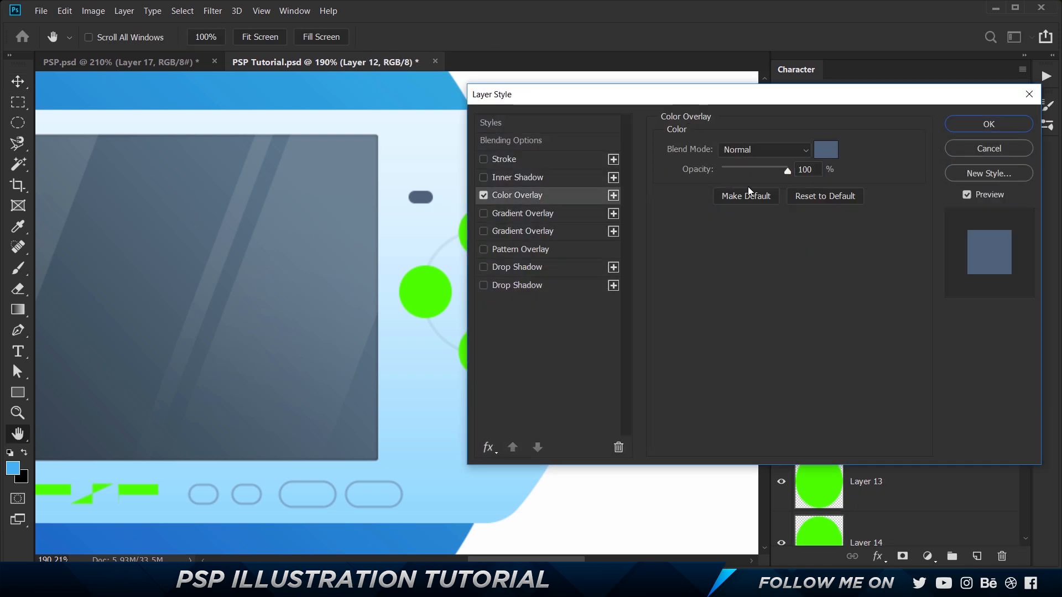
pyautogui.click(815, 161)
pyautogui.write('44b0f1')
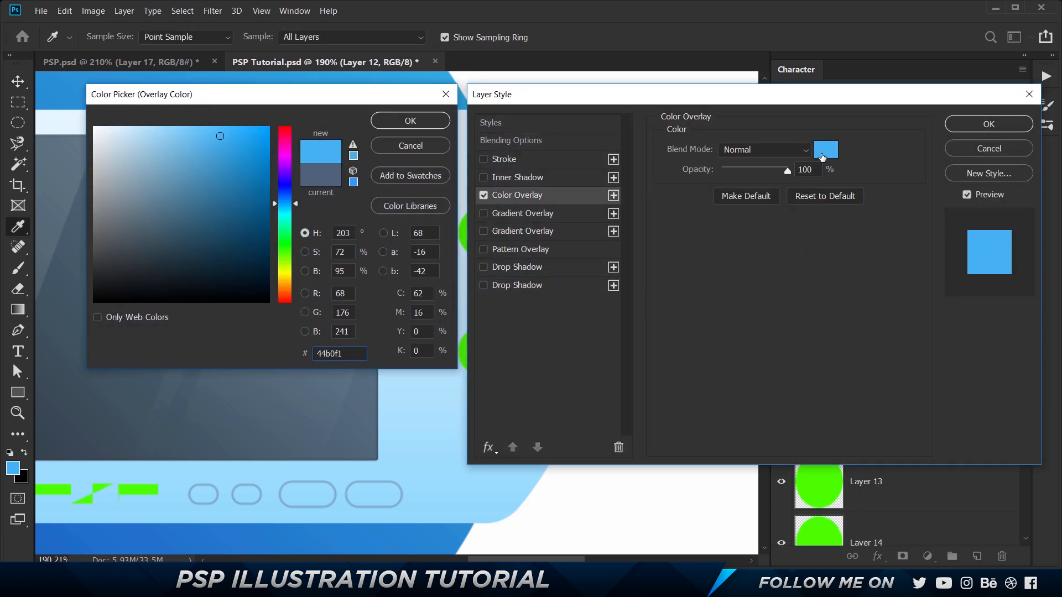
pyautogui.press('Return')
pyautogui.press('Return')
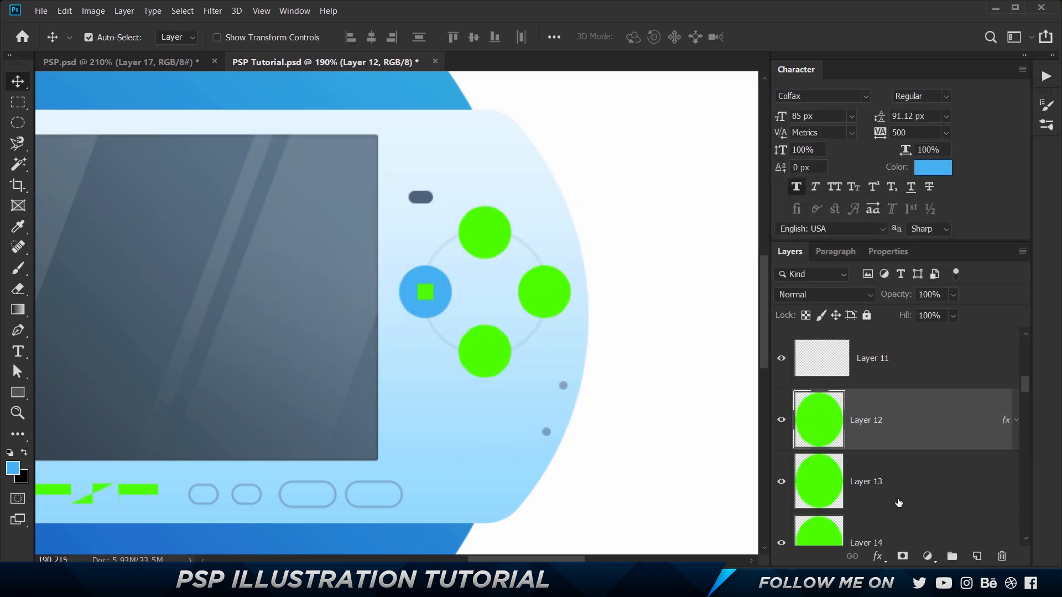
# Copy the layer style of Layer 12 and paste it onto Layers 13, 14 and 15
pyautogui.rightClick(858, 398)
pyautogui.click(765, 303)
pyautogui.scroll(-2, 936, 502)
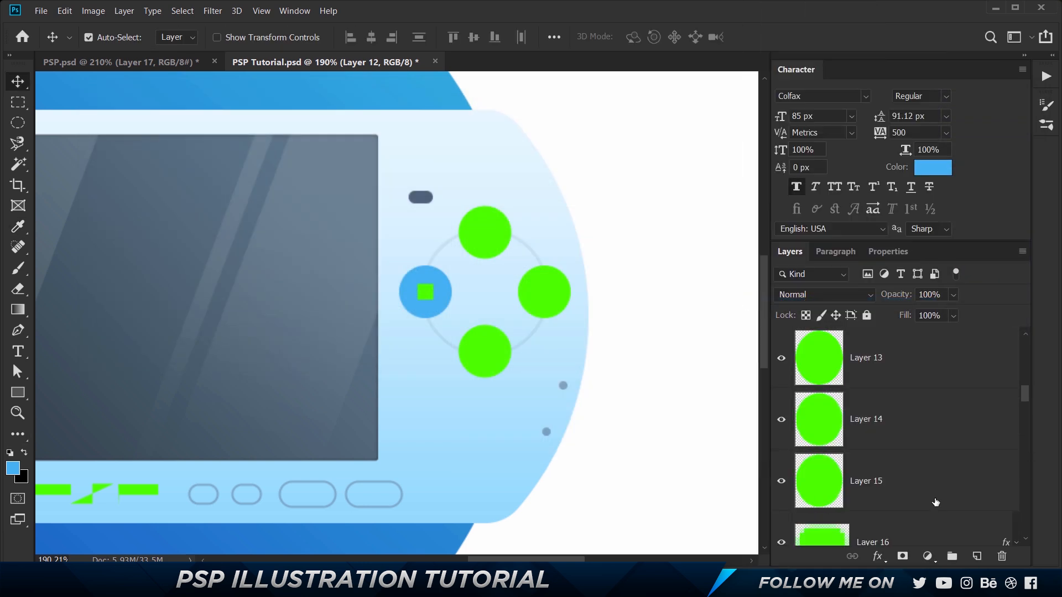
pyautogui.keyDown('shift'); pyautogui.click(936, 501); pyautogui.keyUp('shift')
pyautogui.rightClick(928, 495)
pyautogui.click(798, 315)
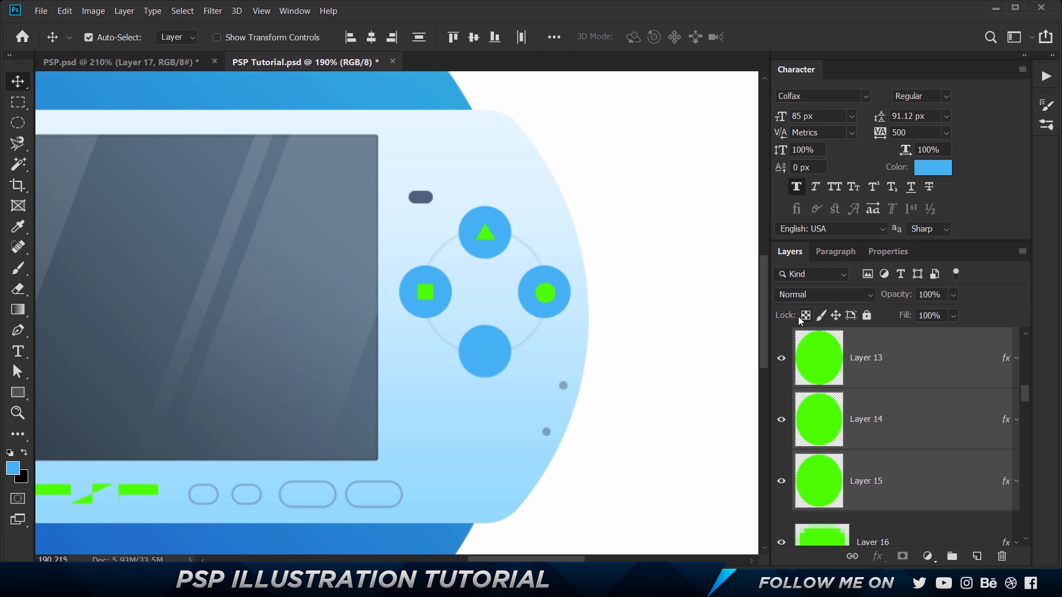
# Group the four action button circles, Layers 12 to 15, and paste the layer style copied from Group 2 in PSP.psd onto the group
pyautogui.scroll(3, 918, 434)
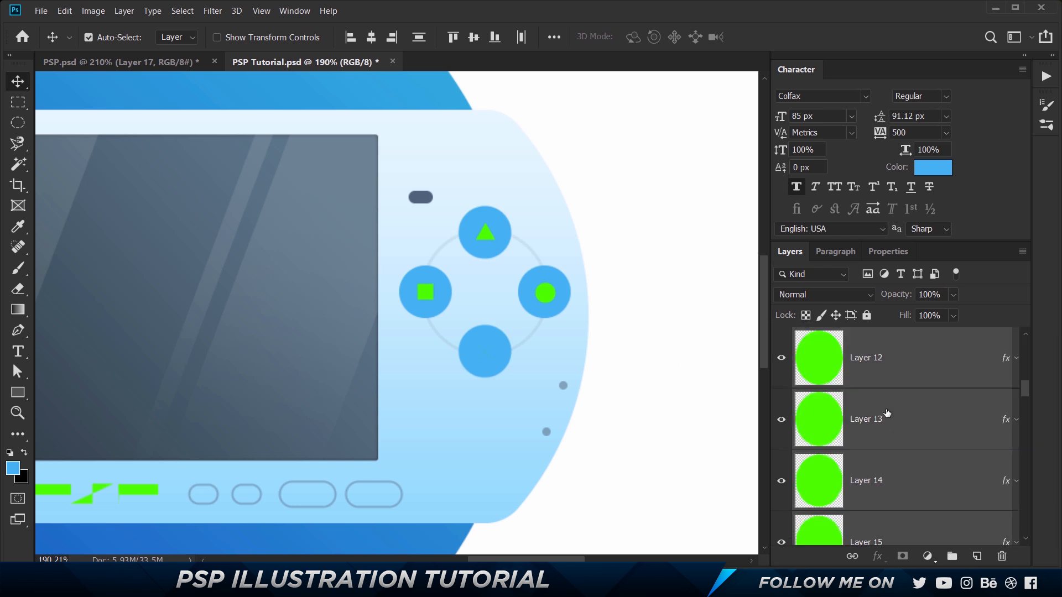
pyautogui.hotkey('ctrl', 'g')
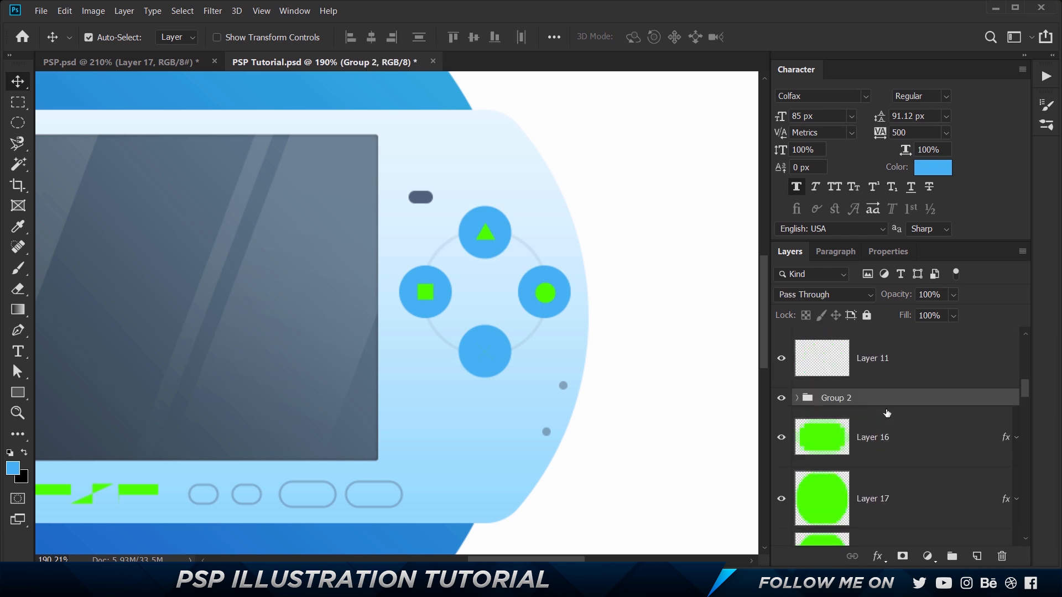
pyautogui.hotkey('ctrl', 'Tab')
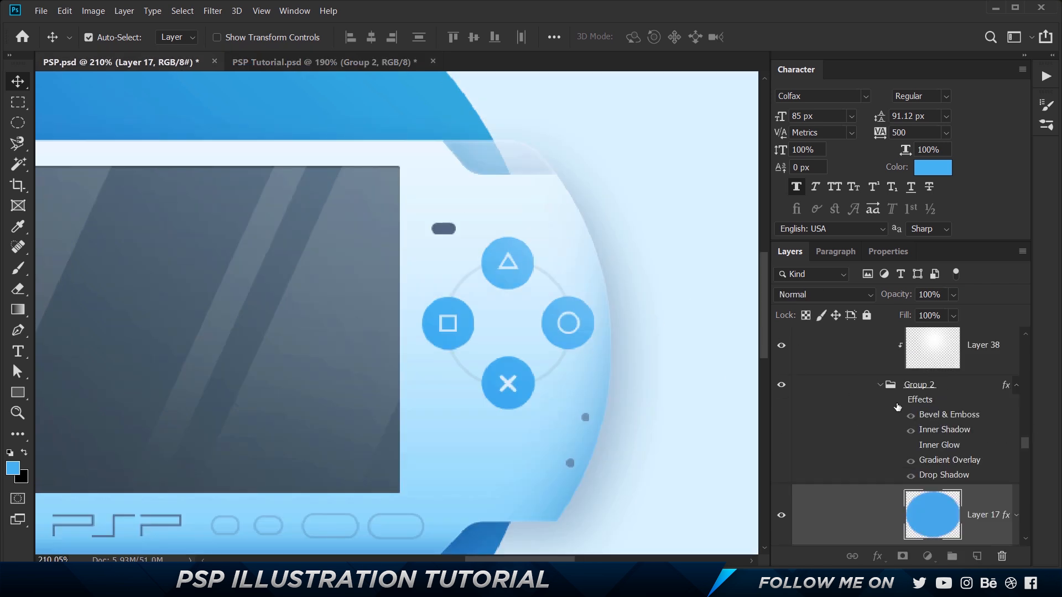
pyautogui.rightClick(948, 387)
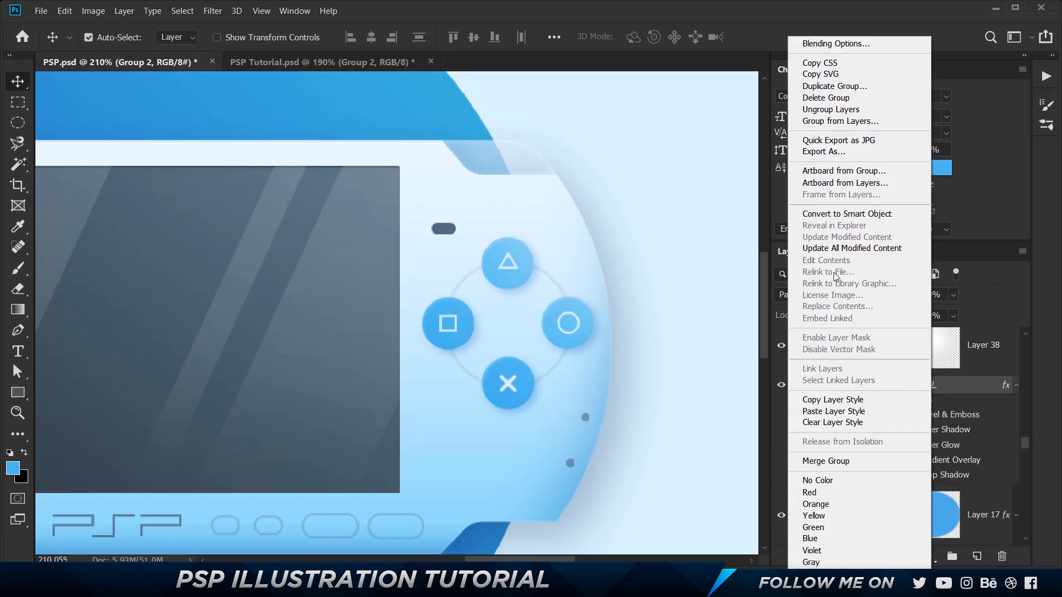
pyautogui.click(831, 400)
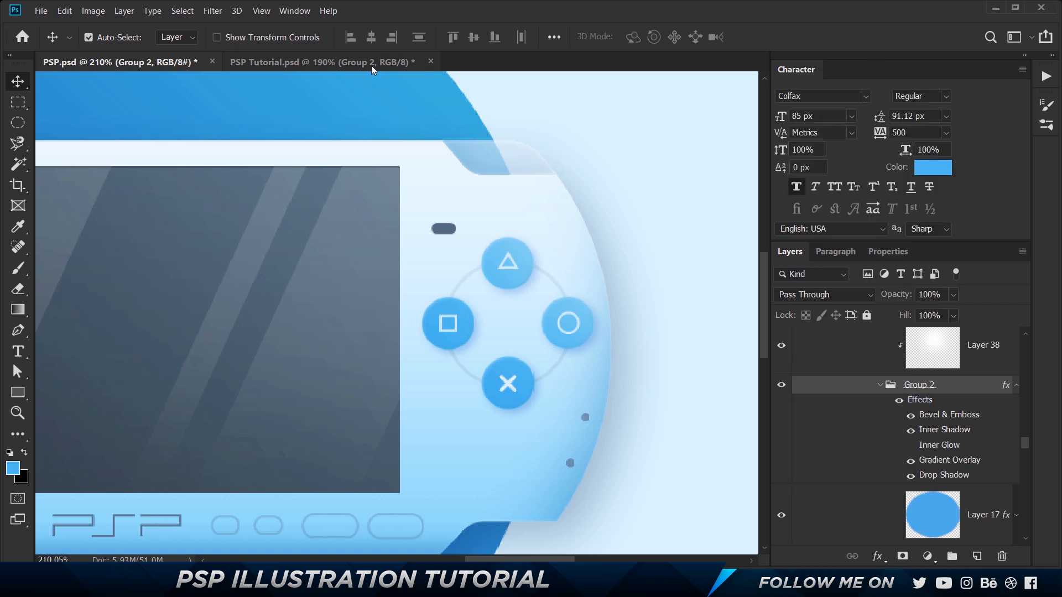
pyautogui.hotkey('ctrl', 'Tab')
pyautogui.rightClick(928, 342)
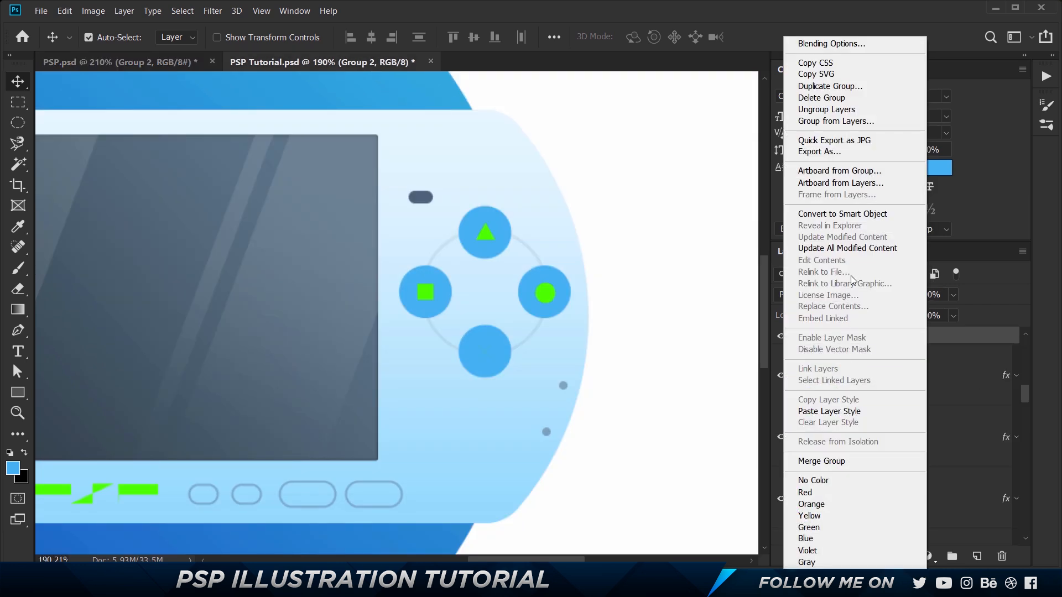
pyautogui.click(827, 411)
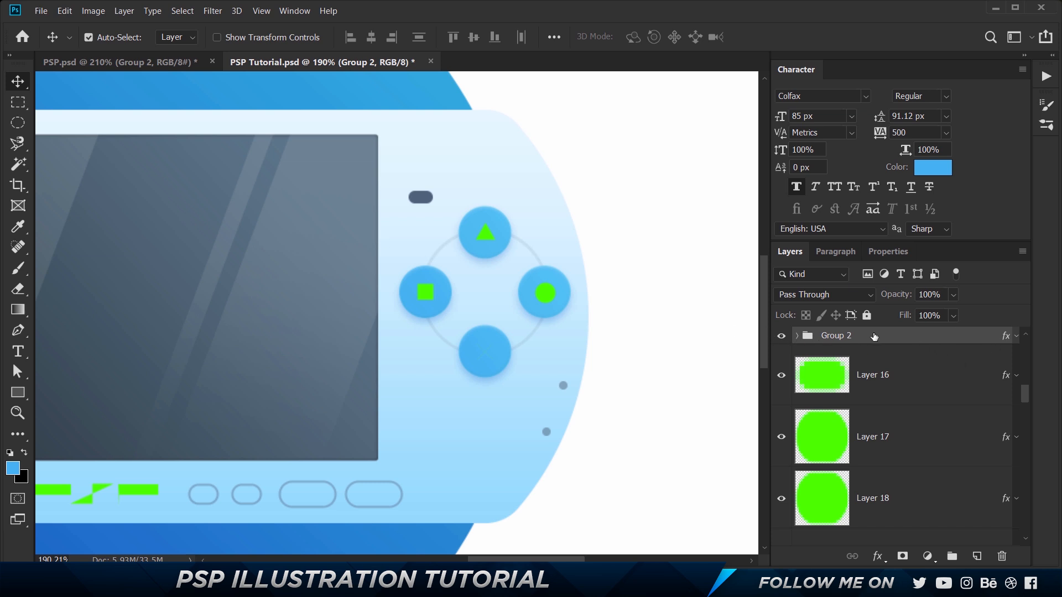
# Review the Bevel & Emboss, Inner Shadow, Gradient Overlay and Drop Shadow settings of the action button group
pyautogui.doubleClick(875, 336)
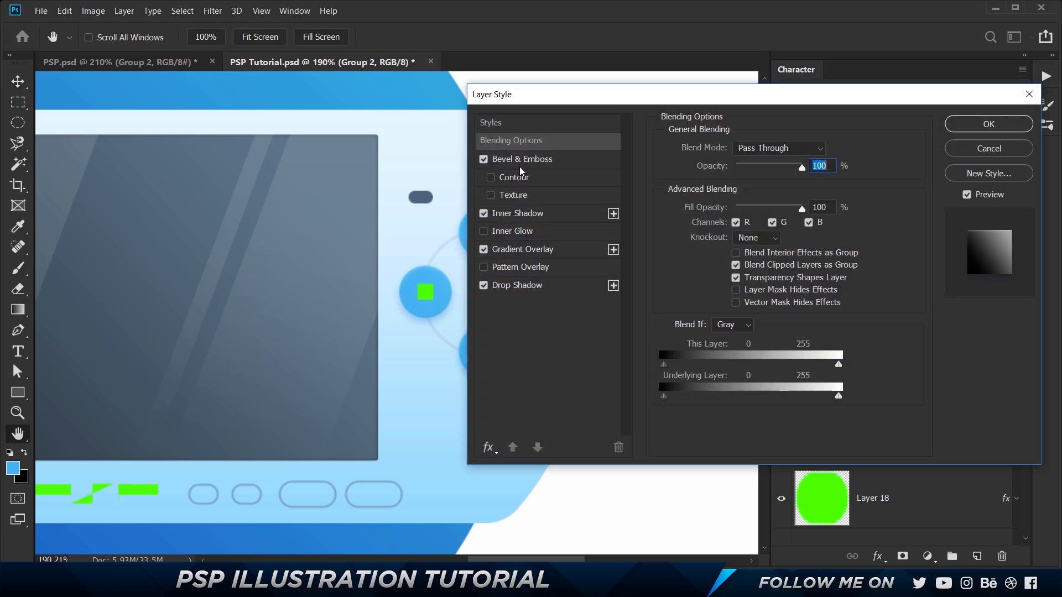
pyautogui.click(497, 159)
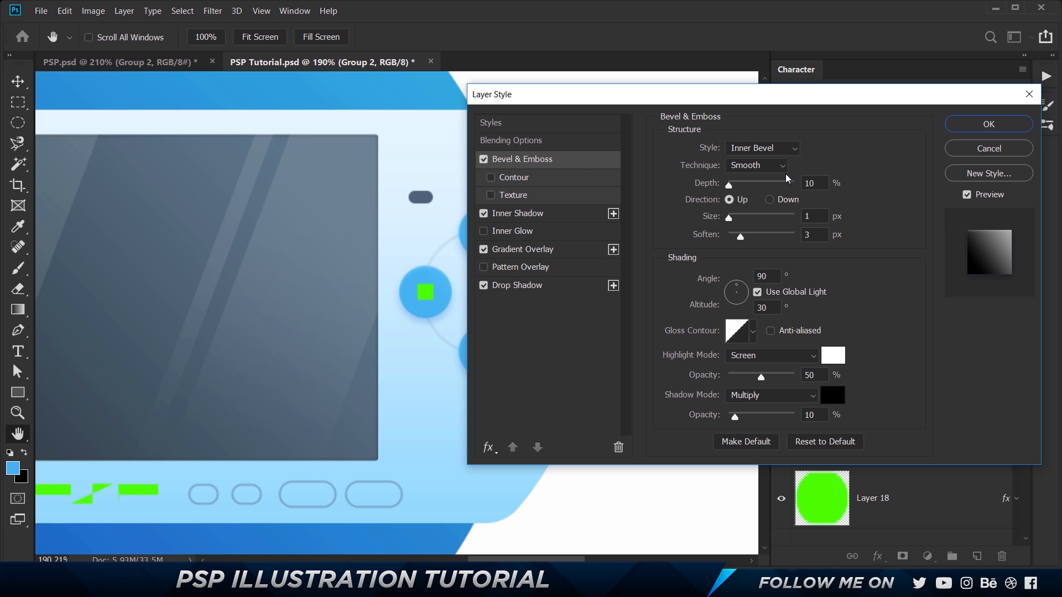
pyautogui.click(519, 215)
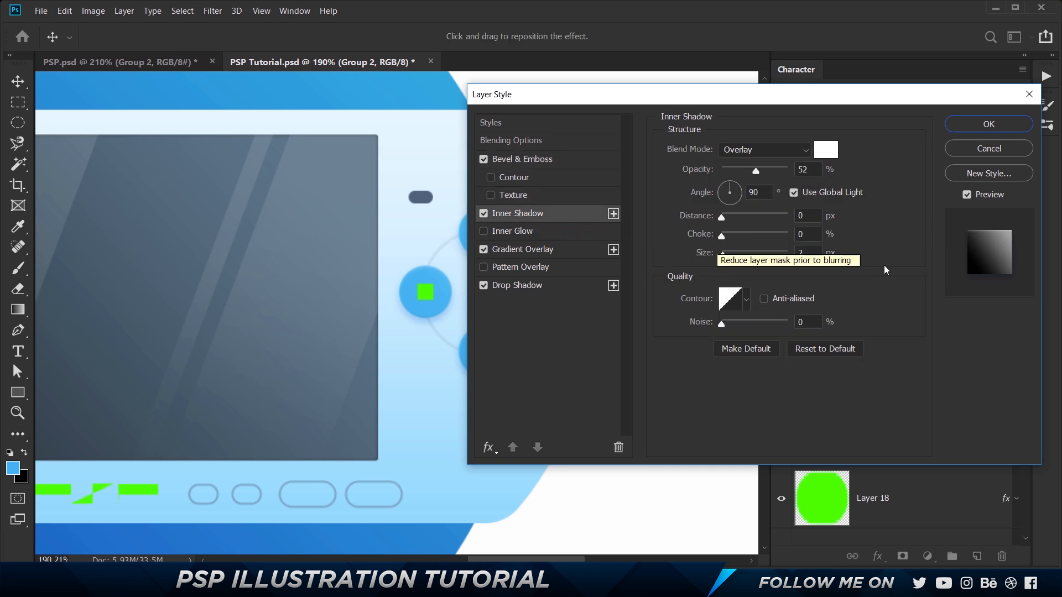
pyautogui.click(515, 253)
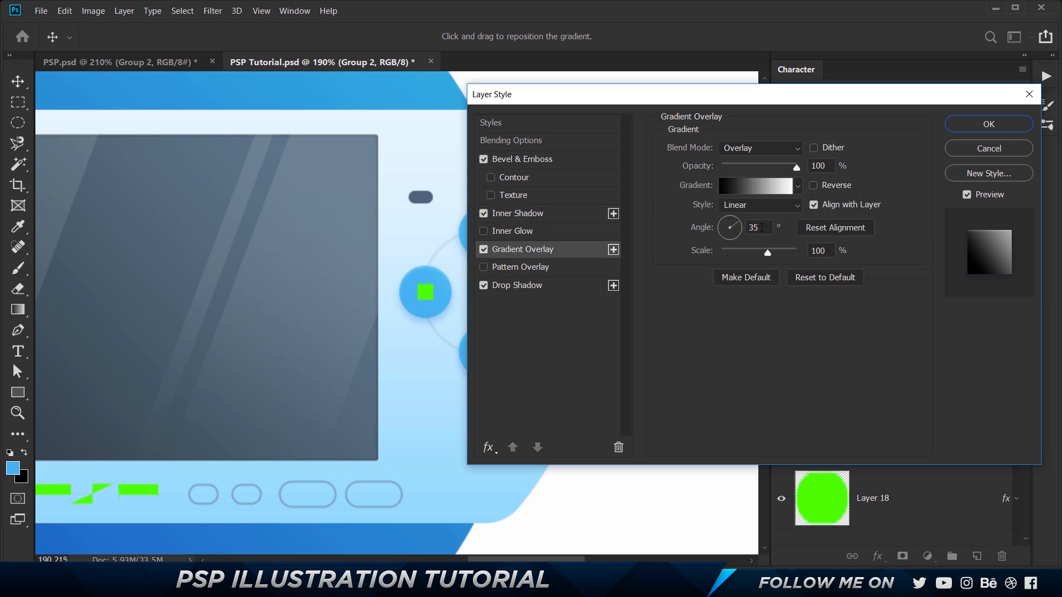
pyautogui.click(760, 228)
pyautogui.click(519, 291)
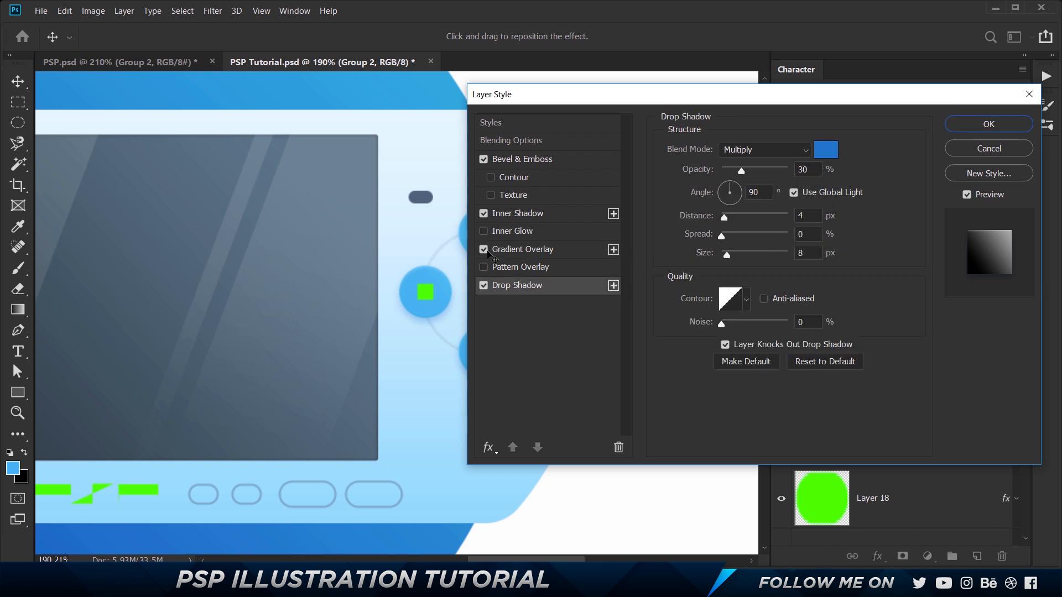
pyautogui.click(962, 125)
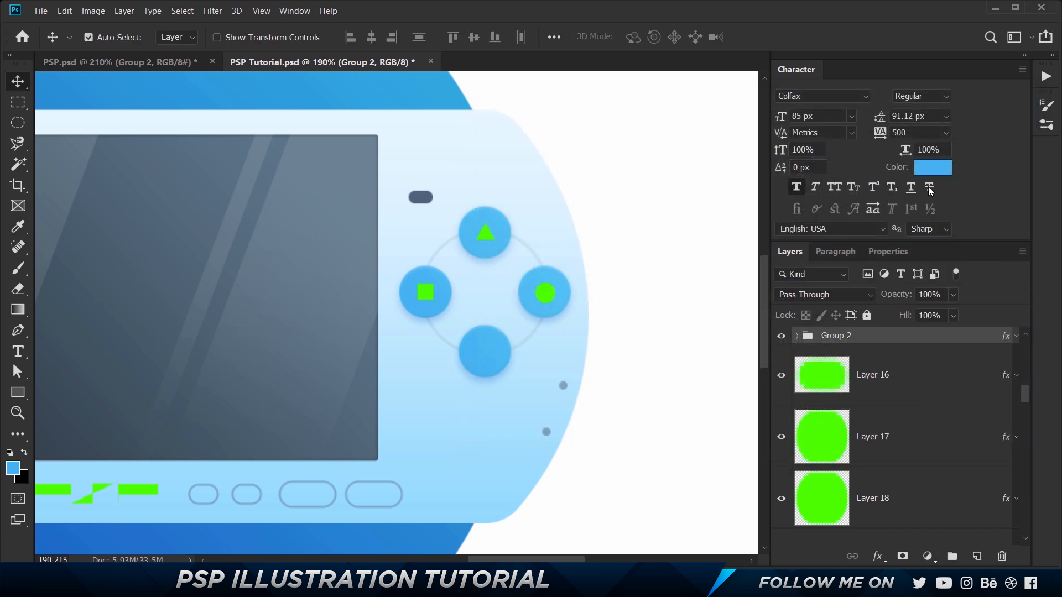
# Copy the layer style of the Rectangle 1 symbol layer in PSP.psd and return to PSP Tutorial.psd
pyautogui.click(161, 64)
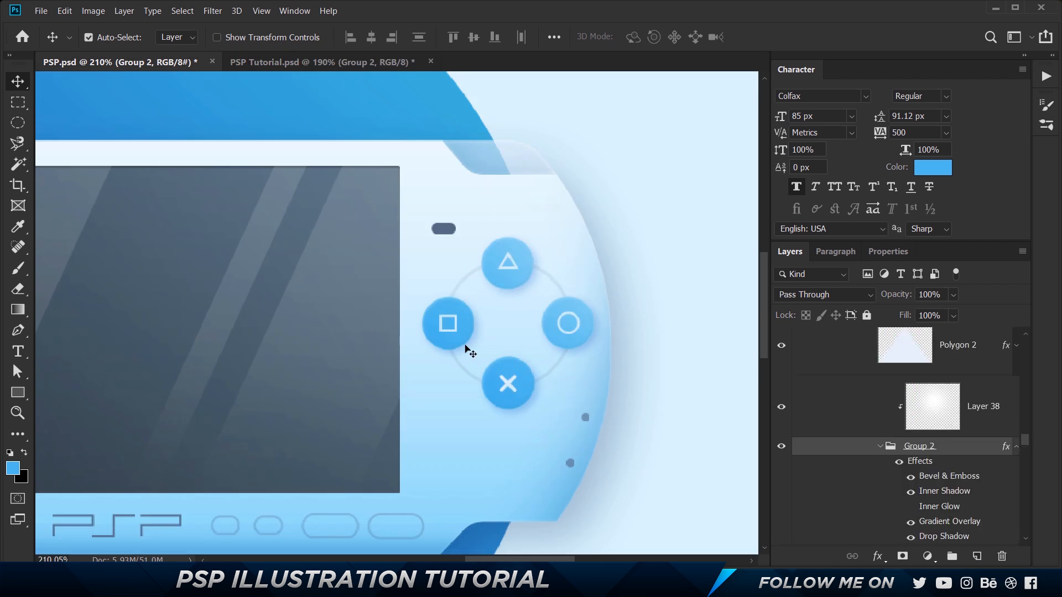
pyautogui.scroll(4, 918, 424)
pyautogui.scroll(-1, 935, 421)
pyautogui.scroll(1, 943, 418)
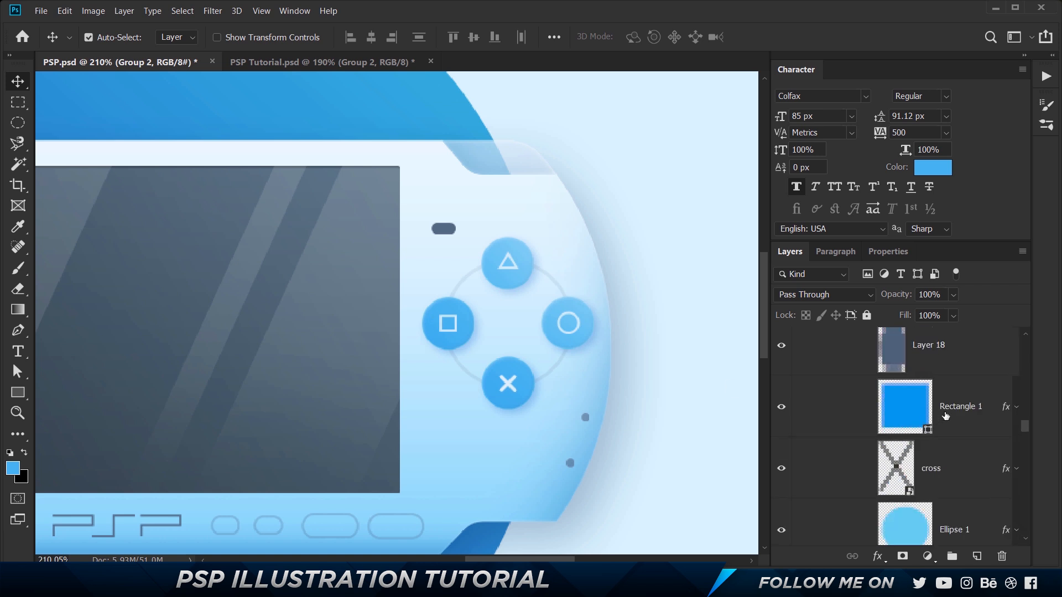
pyautogui.rightClick(968, 404)
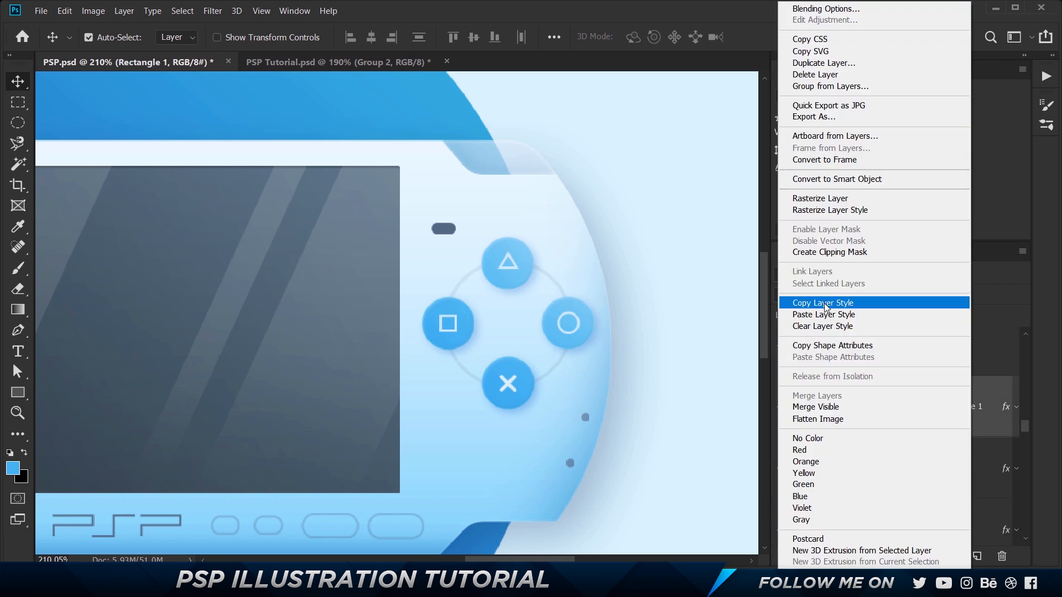
pyautogui.press('Return')
pyautogui.click(412, 62)
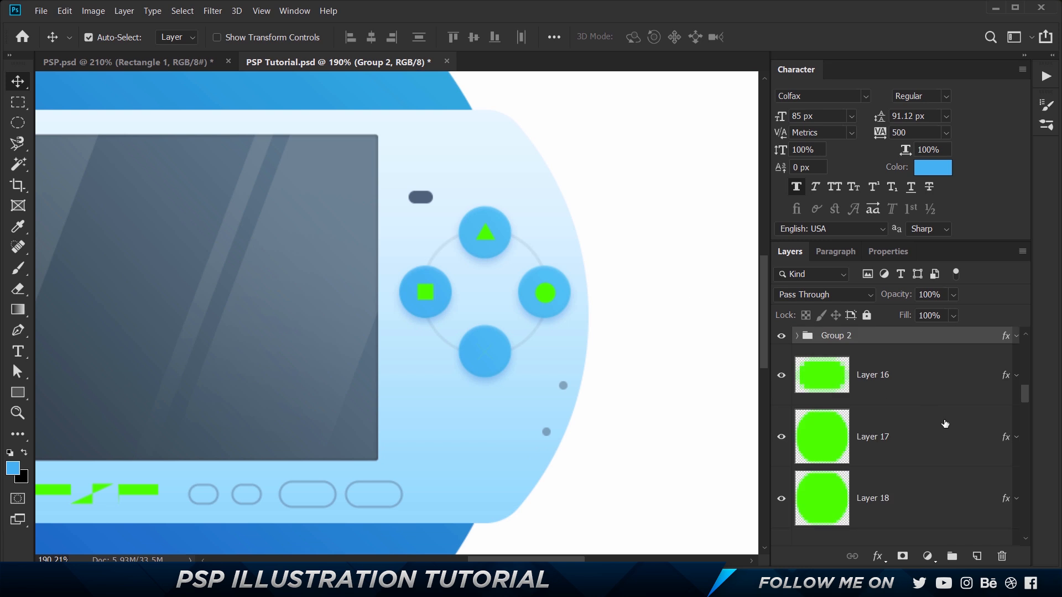
# Paste the copied symbol layer style onto the triangle, circle and square layers, Layers 7, 8 and 9
pyautogui.click(487, 234)
pyautogui.scroll(1, 929, 414)
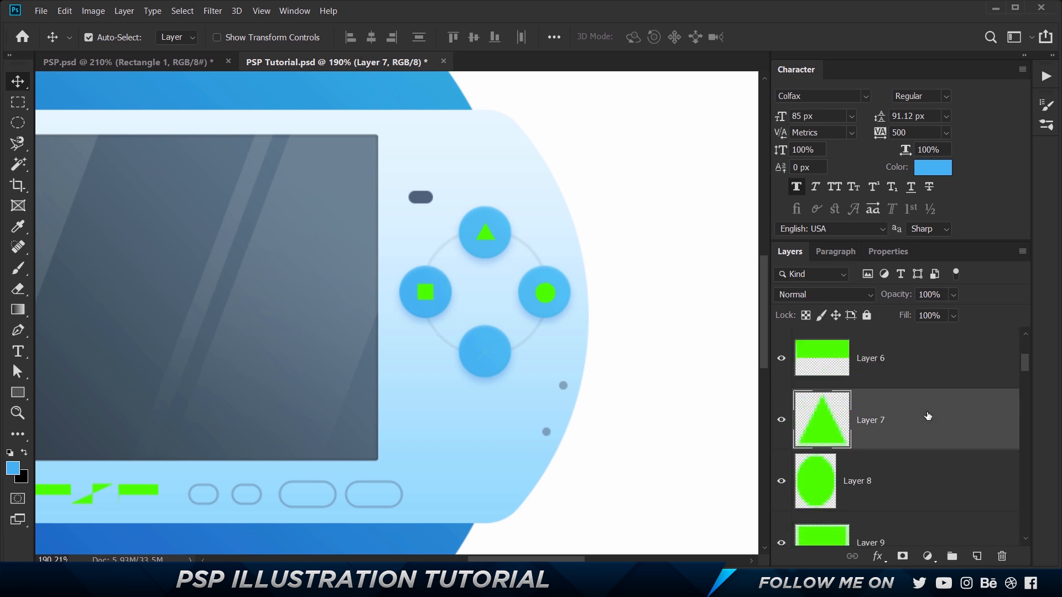
pyautogui.scroll(-1, 951, 484)
pyautogui.keyDown('shift'); pyautogui.click(951, 484); pyautogui.keyUp('shift')
pyautogui.rightClick(946, 482)
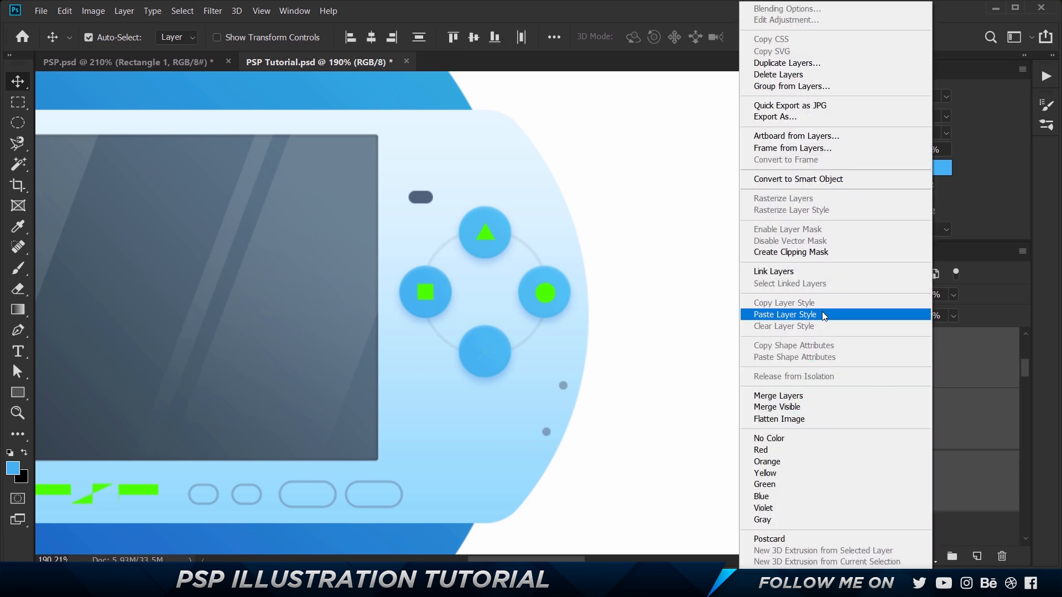
pyautogui.click(825, 313)
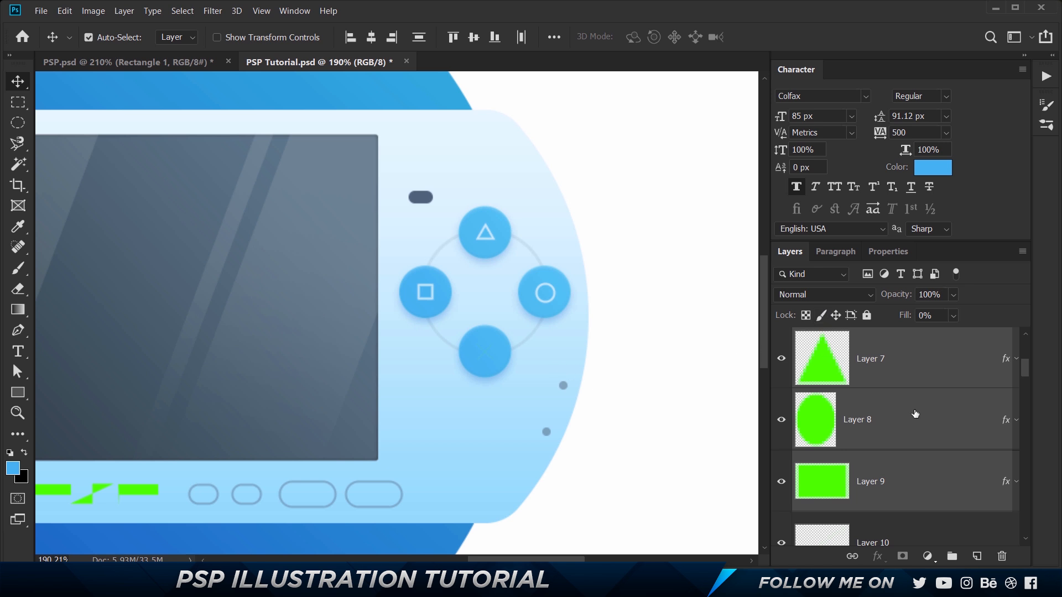
# Nudge the square, triangle and circle symbols individually to center each one on its action button
pyautogui.scroll(2, 434, 308)
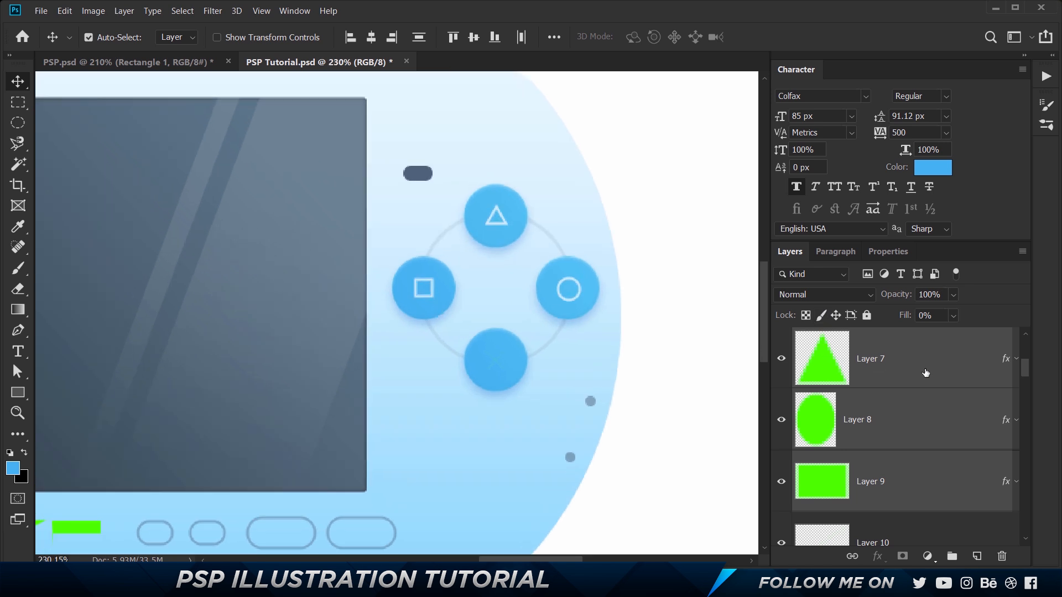
pyautogui.click(925, 373)
pyautogui.click(926, 418)
pyautogui.click(908, 496)
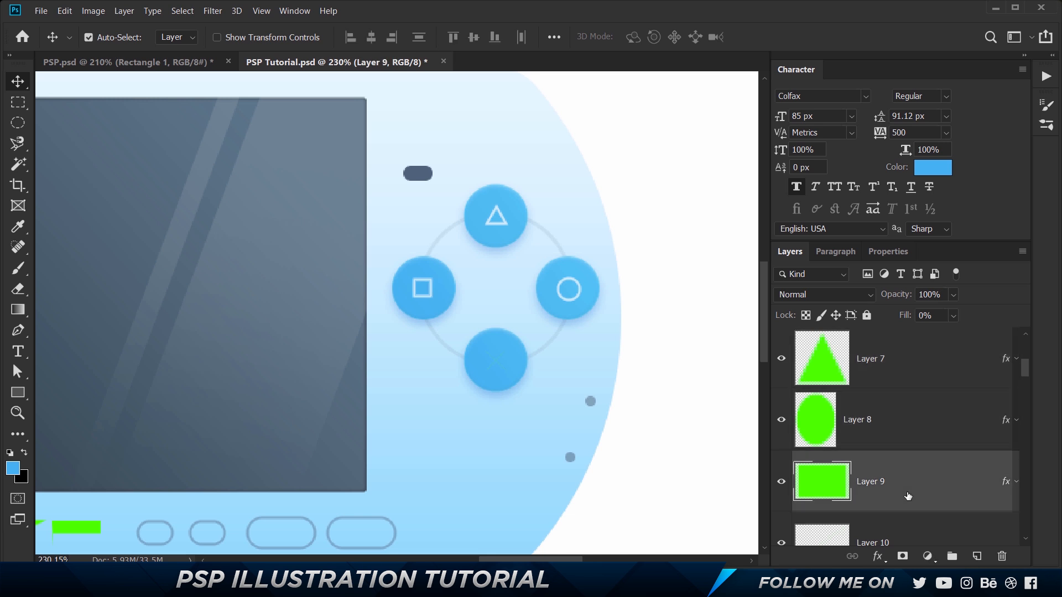
pyautogui.press('Right')
pyautogui.click(980, 358)
pyautogui.press('Left')
pyautogui.press('Left')
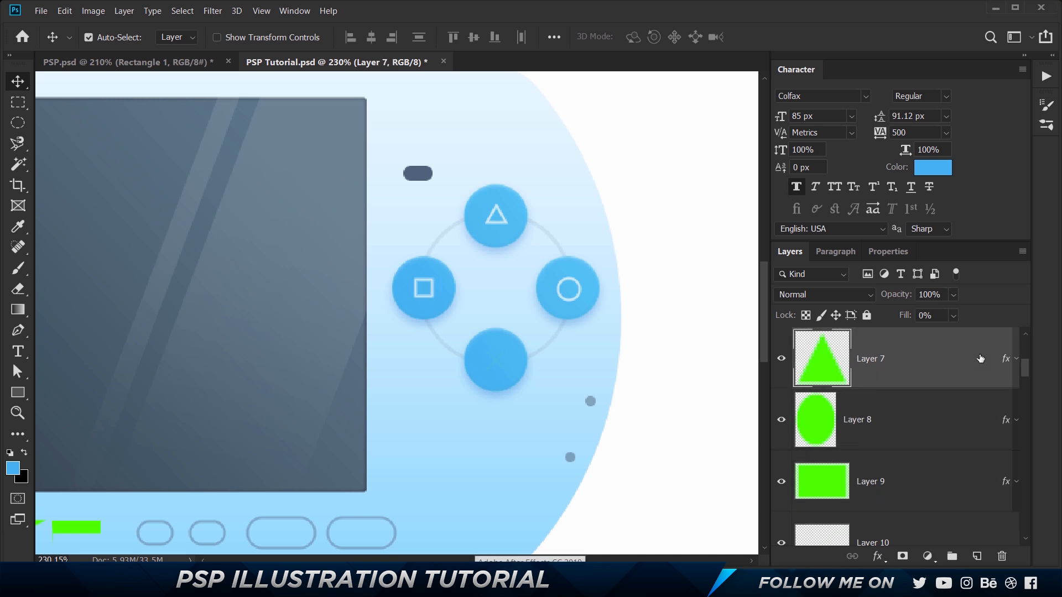
pyautogui.click(923, 418)
pyautogui.press('Up')
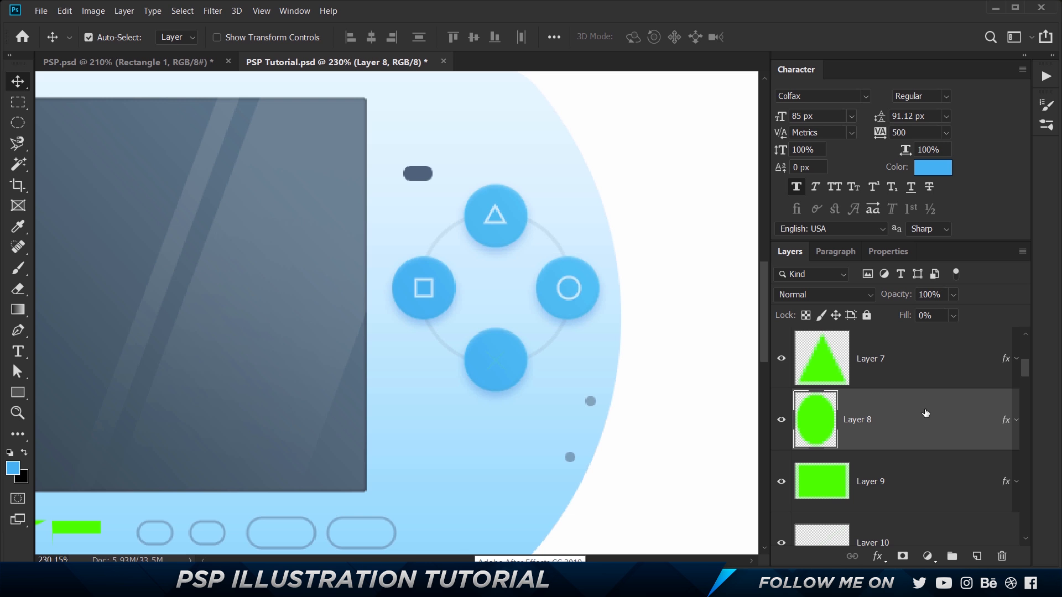
pyautogui.press('Left')
pyautogui.press('Right')
# Copy the cross symbol layer from PSP.psd into PSP Tutorial.psd and center it on the lower action button
pyautogui.click(183, 62)
pyautogui.scroll(-3, 912, 431)
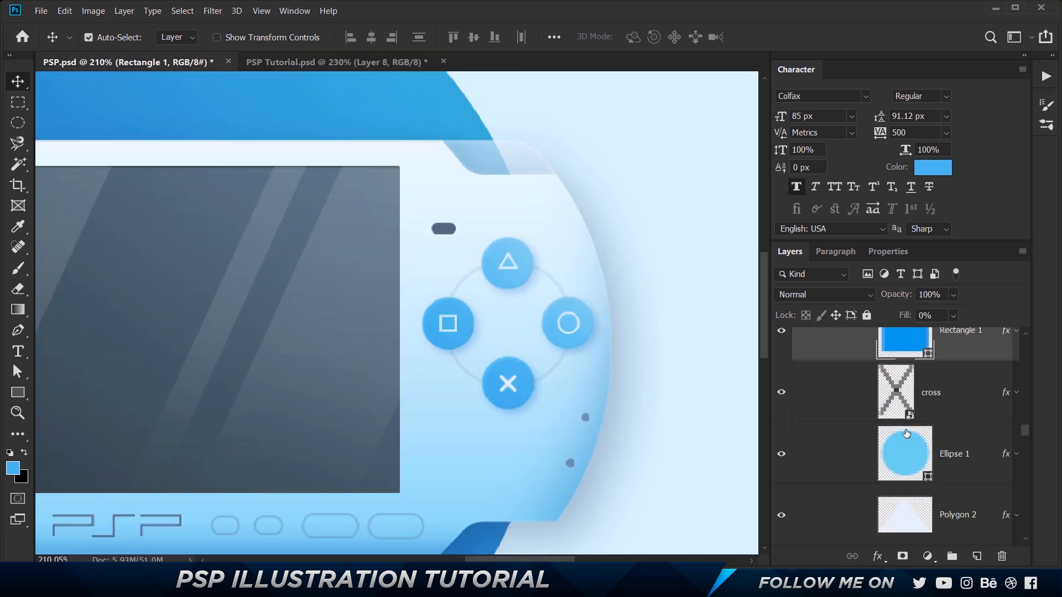
pyautogui.click(968, 401)
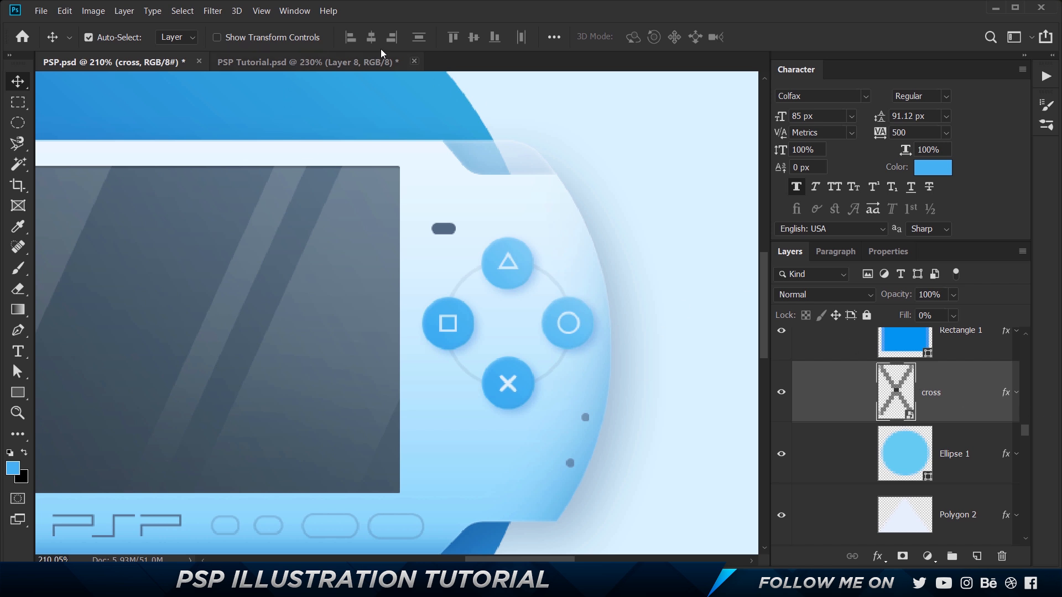
pyautogui.click(327, 64)
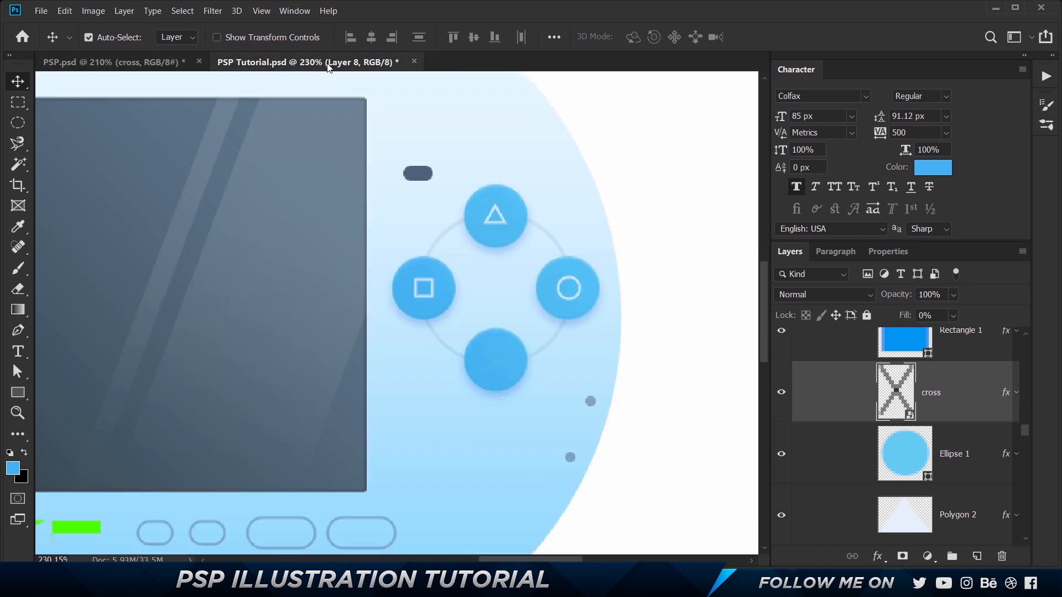
pyautogui.click(193, 67)
pyautogui.moveTo(948, 519); pyautogui.dragTo(563, 389)
pyautogui.moveTo(503, 337); pyautogui.dragTo(564, 364)
pyautogui.hotkey('ctrl', 'z')
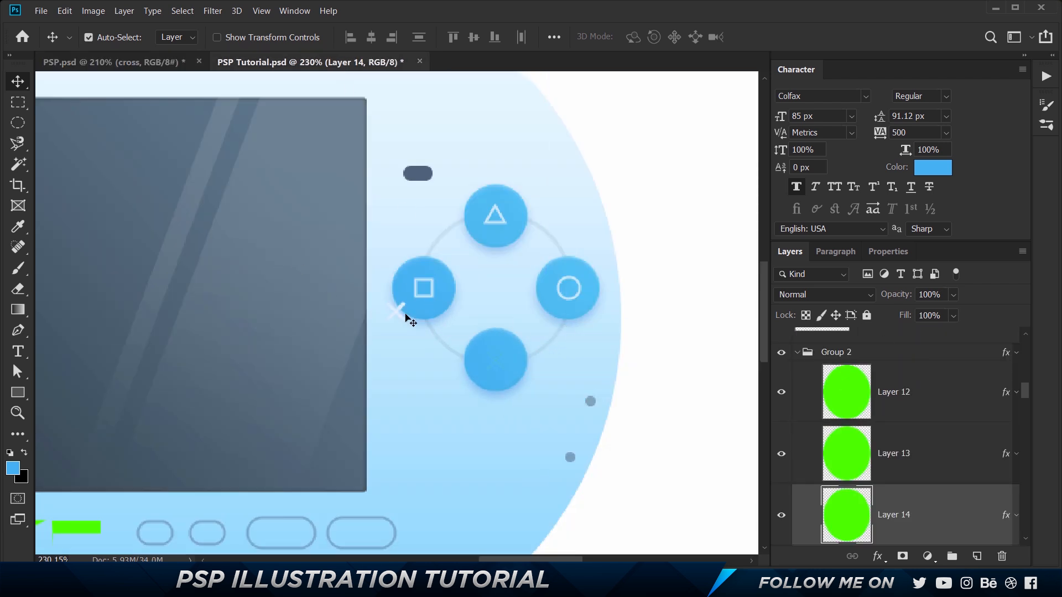
pyautogui.moveTo(398, 313); pyautogui.dragTo(496, 362)
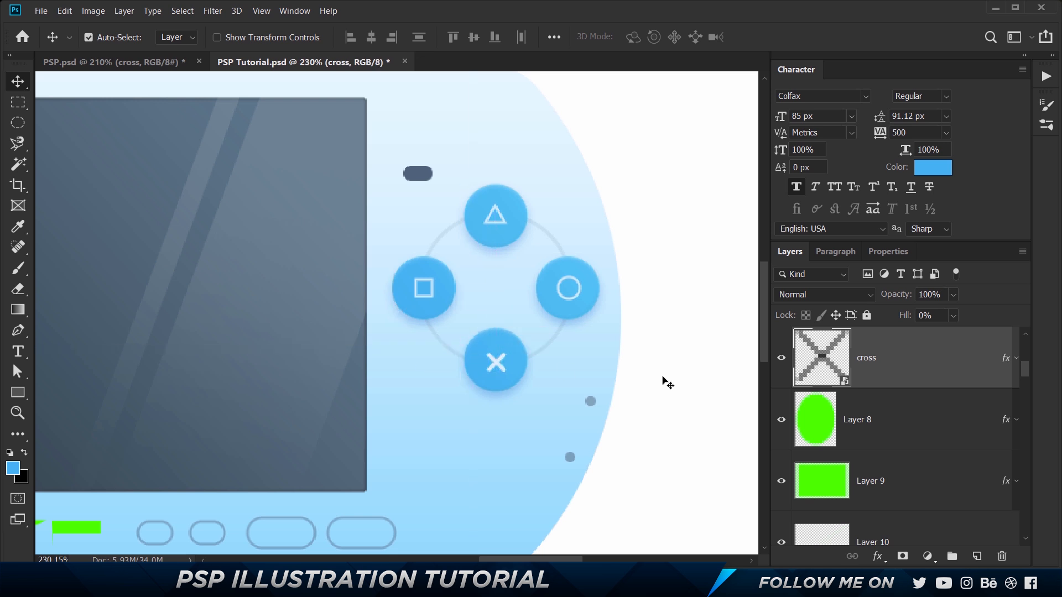
# Copy the three PSP logo layers, Layers 31, 32 and 33, from PSP.psd into PSP Tutorial.psd
pyautogui.scroll(-3, 480, 327)
pyautogui.scroll(-2, 296, 334)
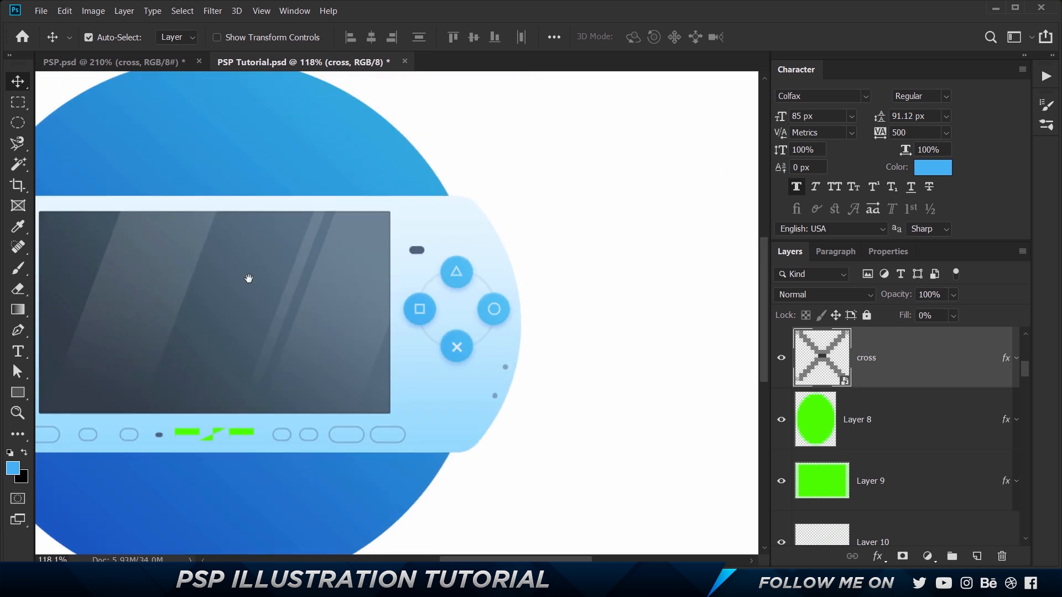
pyautogui.moveTo(247, 280); pyautogui.dragTo(398, 244)
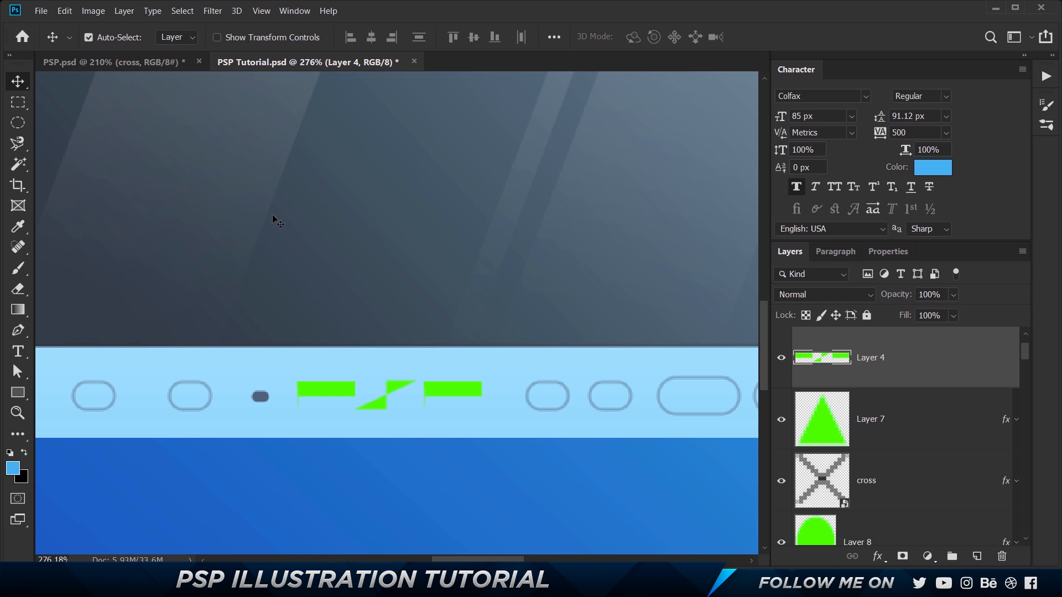
pyautogui.click(188, 63)
pyautogui.scroll(-1, 422, 517)
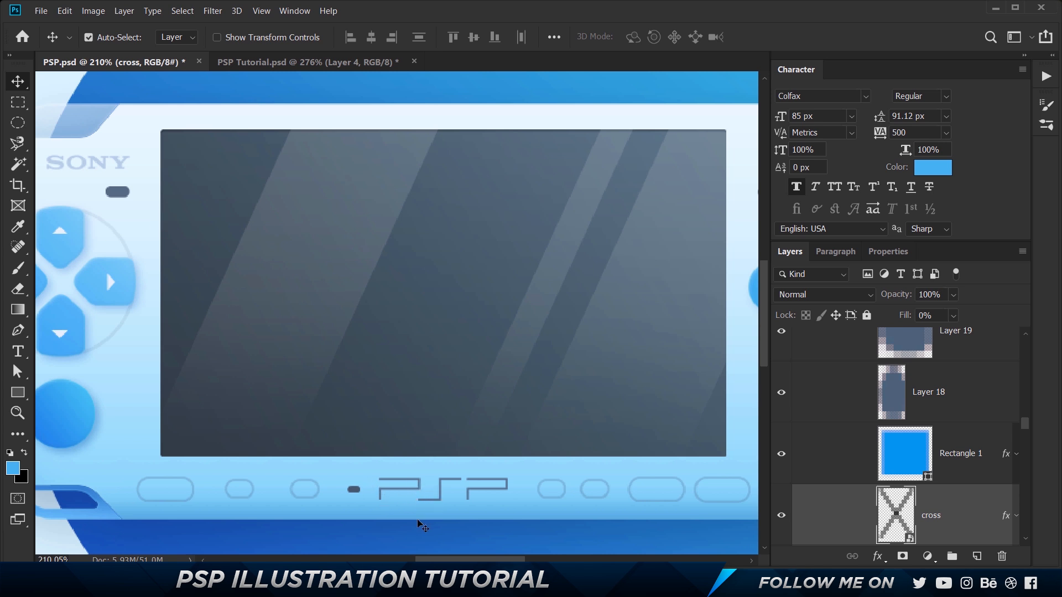
pyautogui.click(426, 491)
pyautogui.scroll(2, 954, 397)
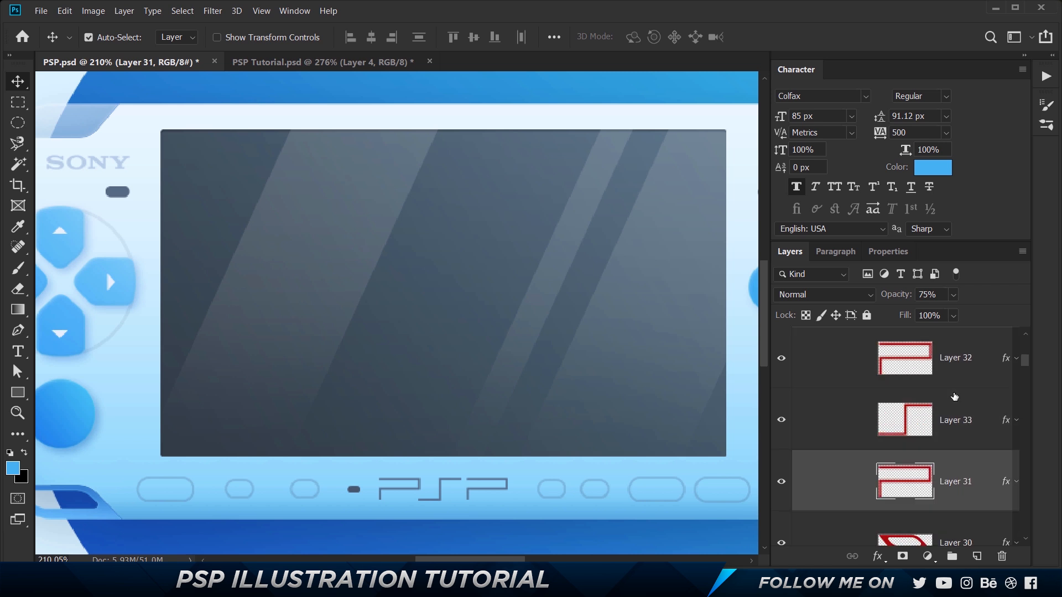
pyautogui.click(315, 62)
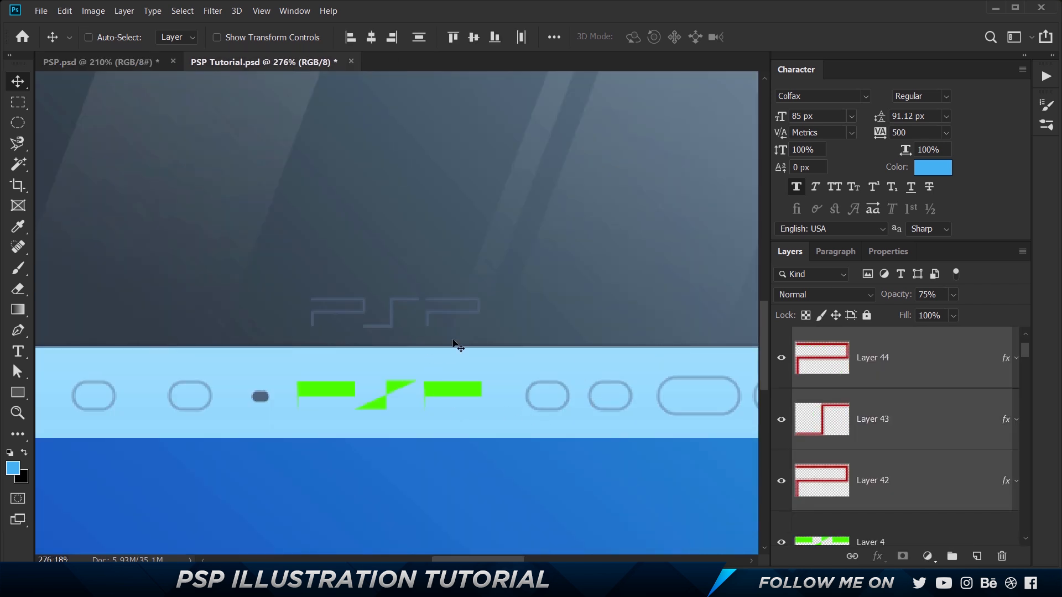
# Nudge the pasted PSP logo layers down from the screen onto the green logo placeholder, matching its height
pyautogui.hotkey('shift', 'Down')
pyautogui.hotkey('shift', 'Down')
pyautogui.hotkey('shift', 'Down')
pyautogui.hotkey('shift', 'Down')
pyautogui.hotkey('shift', 'Down')
pyautogui.hotkey('shift', 'Down')
pyautogui.hotkey('shift', 'Down')
pyautogui.hotkey('shift', 'Down')
pyautogui.hotkey('shift', 'Down')
pyautogui.hotkey('shift', 'Up')
pyautogui.hotkey('shift', 'Up')
pyautogui.hotkey('shift', 'Up')
pyautogui.press('Up')
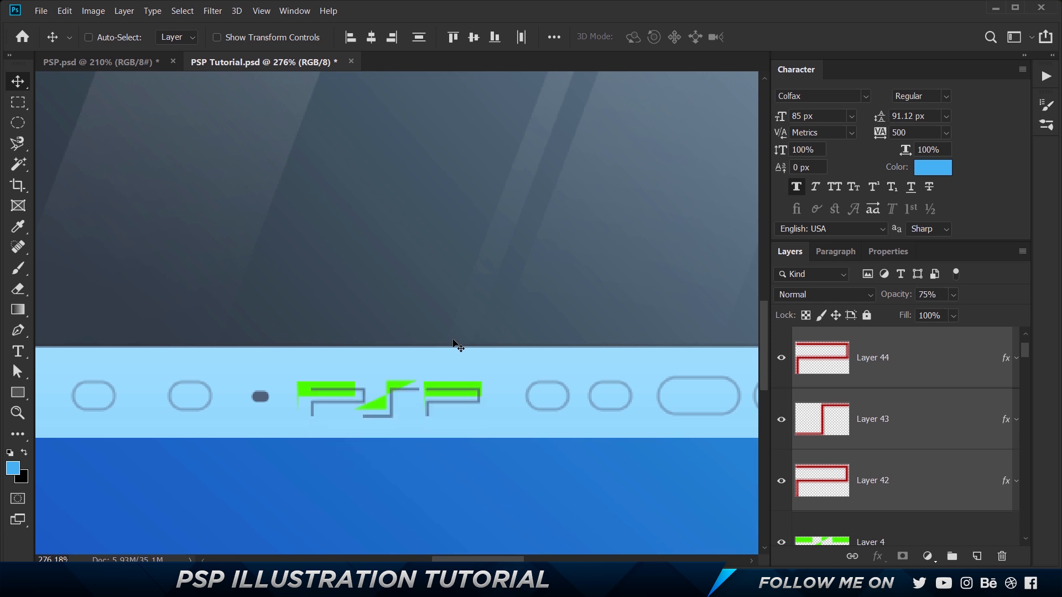
pyautogui.press('Up')
pyautogui.press('Up')
pyautogui.press('Up')
pyautogui.press('Up')
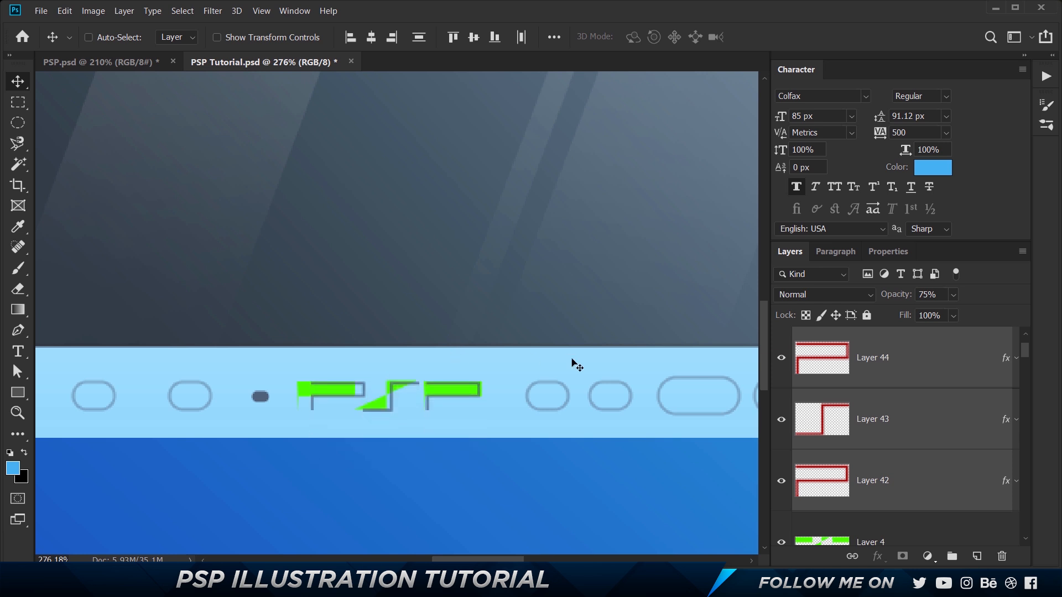
# Delete Layer 4, the green placeholder of the PSP logo
pyautogui.scroll(-3, 884, 466)
pyautogui.scroll(2, 894, 442)
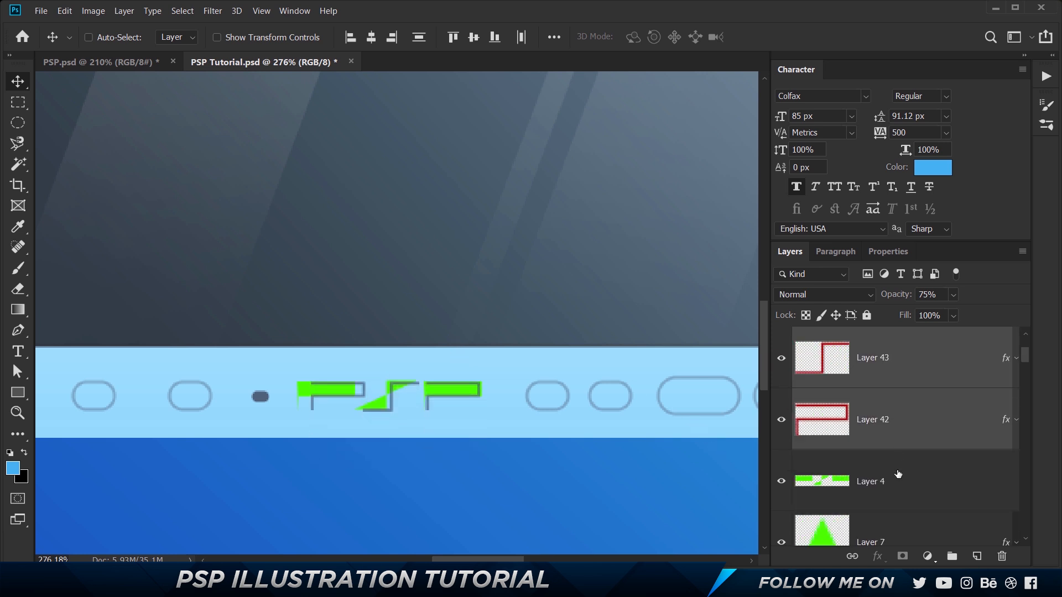
pyautogui.click(895, 473)
pyautogui.press('Delete')
# Look over both ends of the console for green placeholder shapes that still need styling
pyautogui.scroll(-1, 419, 235)
pyautogui.scroll(-2, 419, 234)
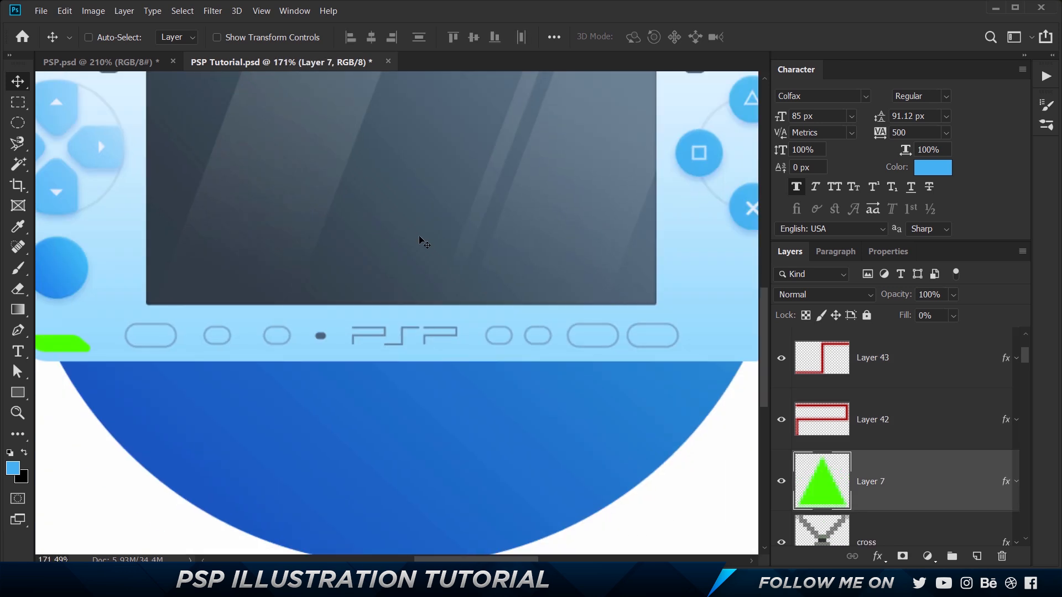
pyautogui.moveTo(435, 293); pyautogui.dragTo(560, 500)
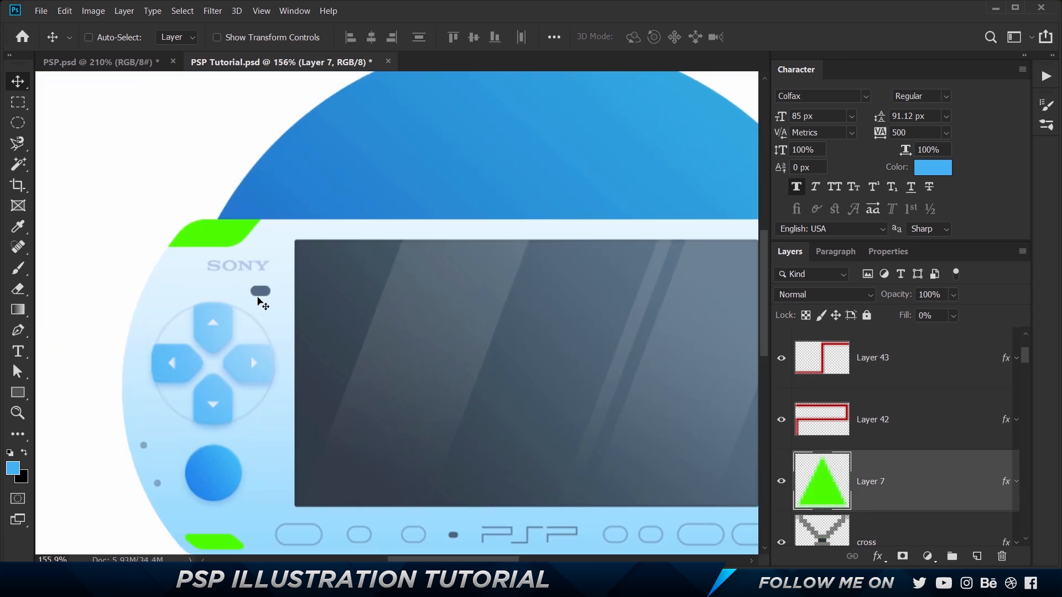
pyautogui.scroll(-2, 258, 298)
pyautogui.moveTo(624, 306); pyautogui.dragTo(418, 219)
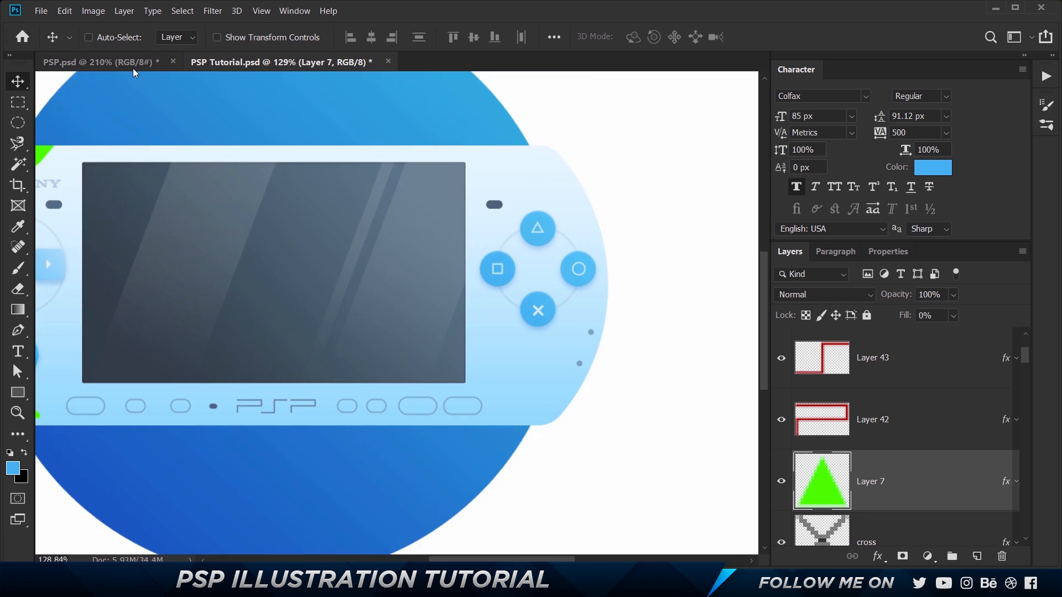
pyautogui.moveTo(281, 244); pyautogui.dragTo(578, 271)
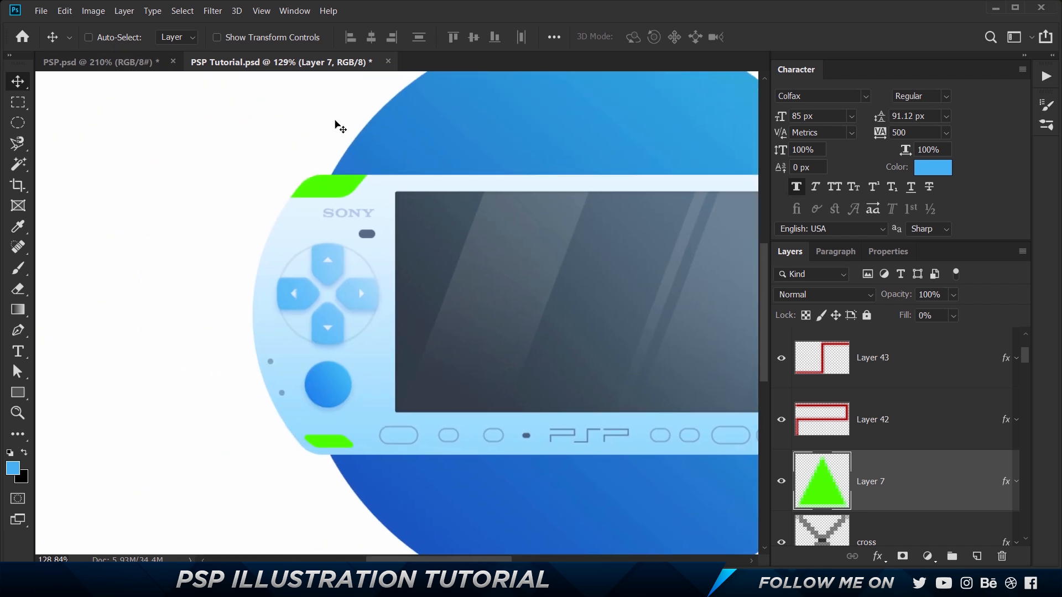
pyautogui.scroll(4, 318, 190)
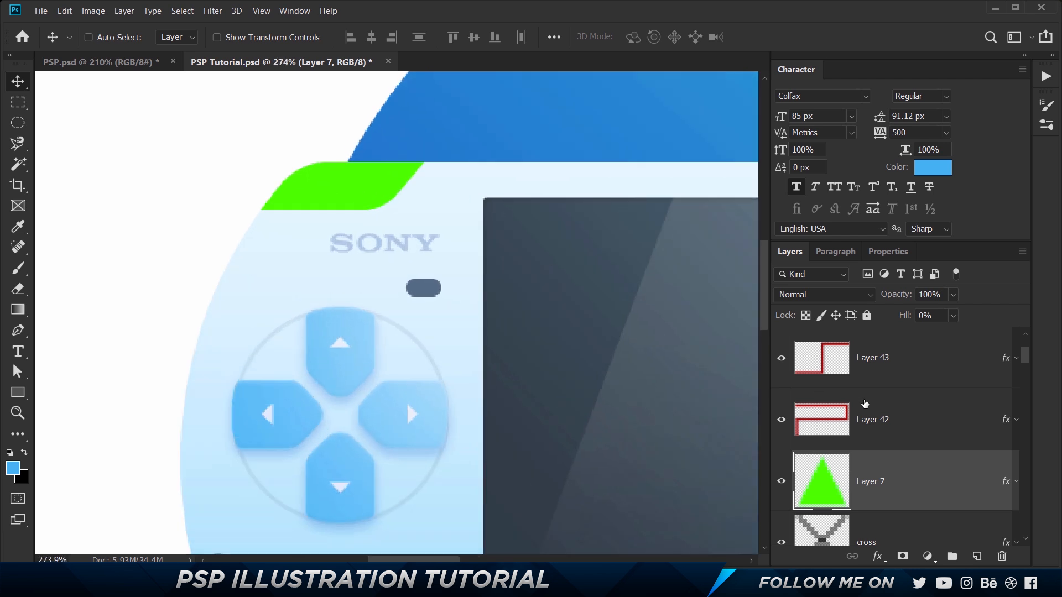
pyautogui.scroll(2, 903, 439)
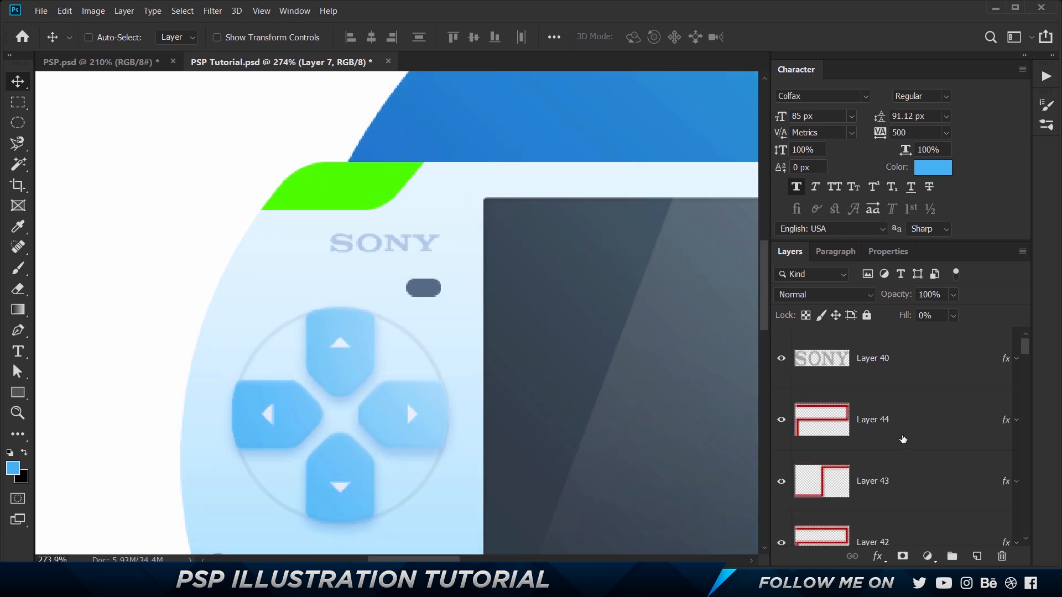
# Move Layer 28, the green corner shape above the SONY logo, to the top of the layer stack and compare with the finished PSP.psd
pyautogui.click(88, 38)
pyautogui.click(319, 186)
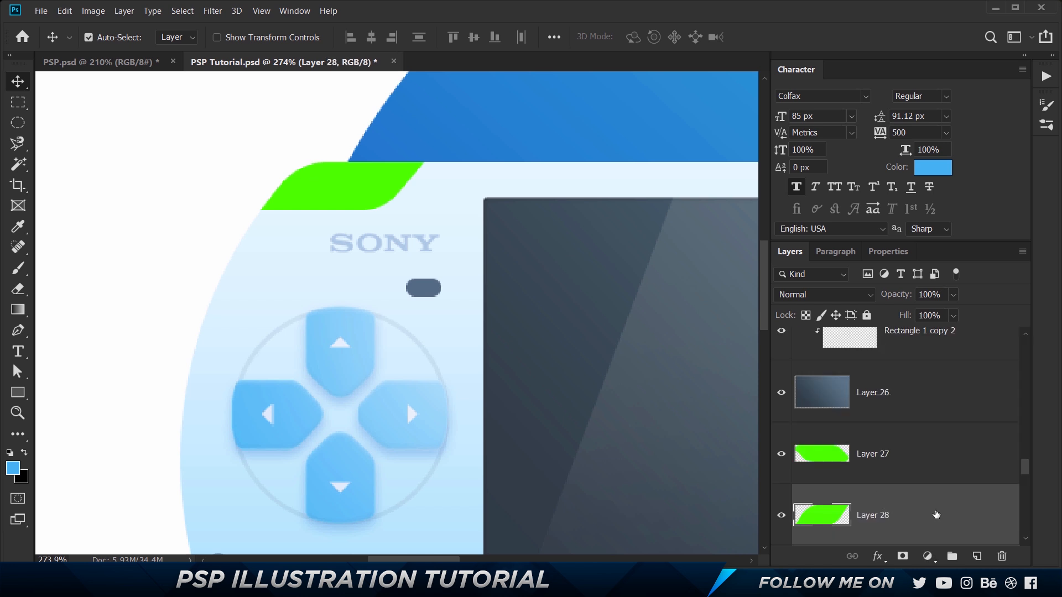
pyautogui.moveTo(936, 515); pyautogui.dragTo(887, 338)
pyautogui.click(99, 62)
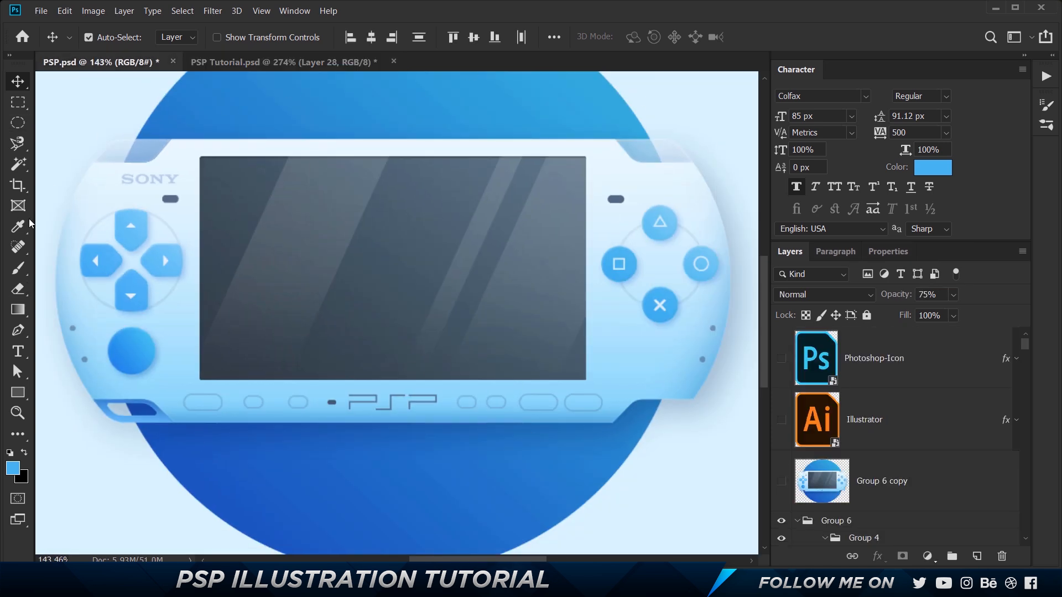
pyautogui.click(227, 61)
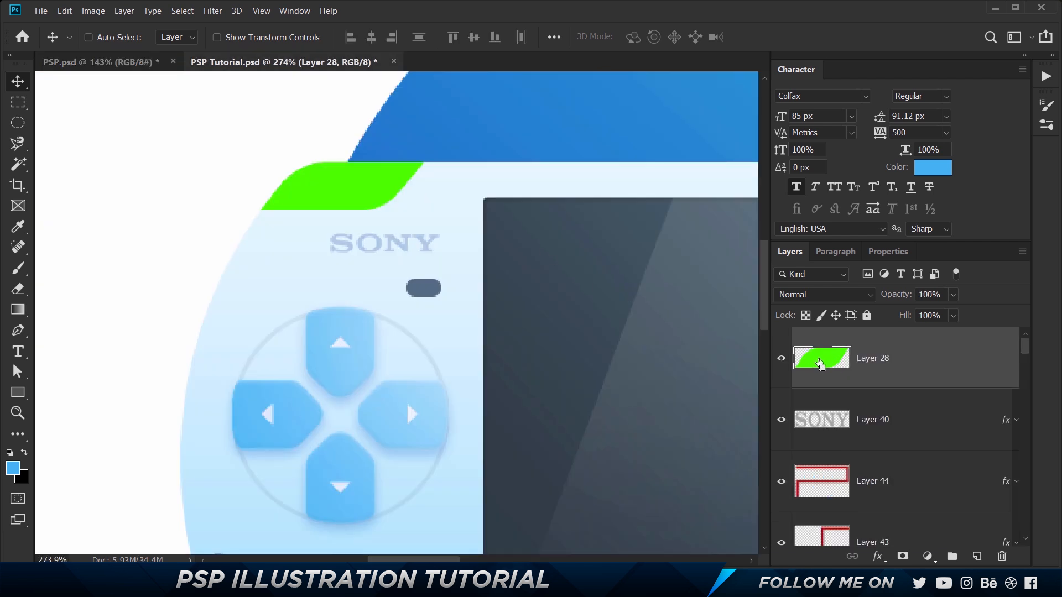
# Cut the outline of the Layer 28 corner shape out of the Base layer, deselect, and hide Layer 28
pyautogui.keyDown('ctrl'); pyautogui.click(822, 363); pyautogui.keyUp('ctrl')
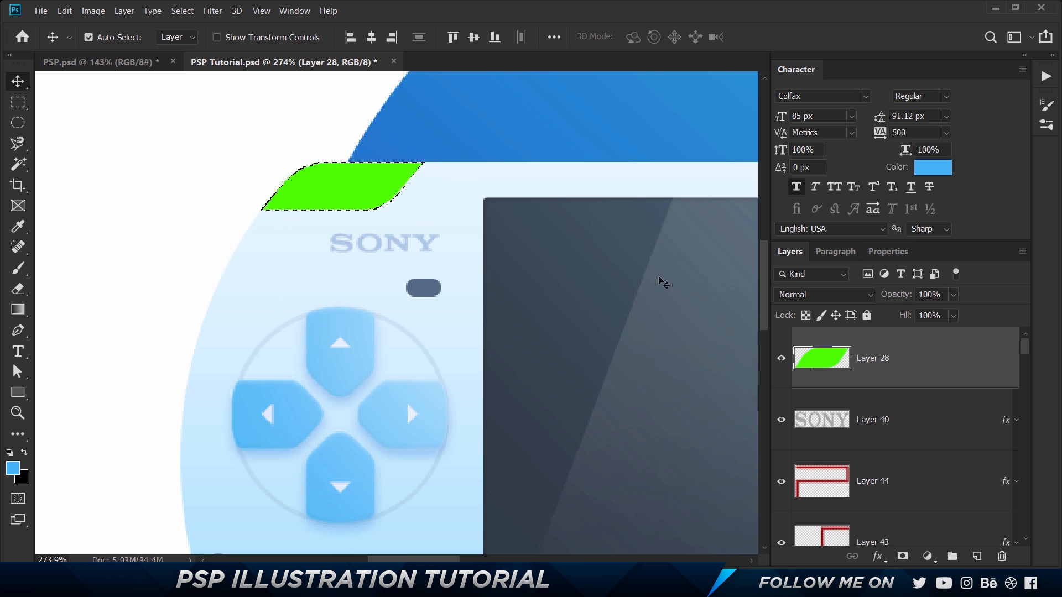
pyautogui.scroll(-5, 965, 455)
pyautogui.scroll(-10, 965, 455)
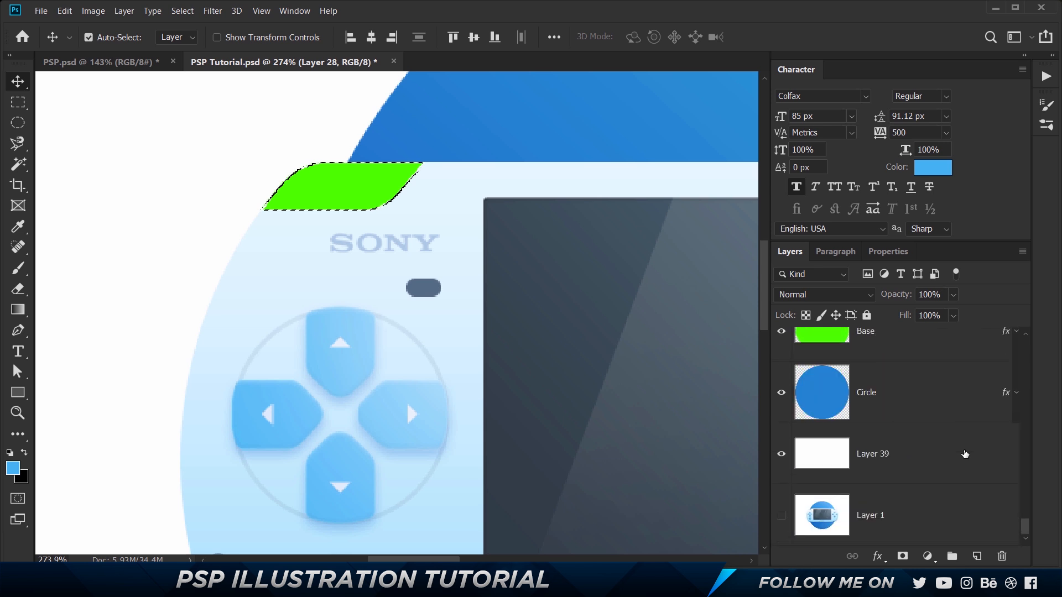
pyautogui.scroll(4, 965, 454)
pyautogui.scroll(-1, 913, 455)
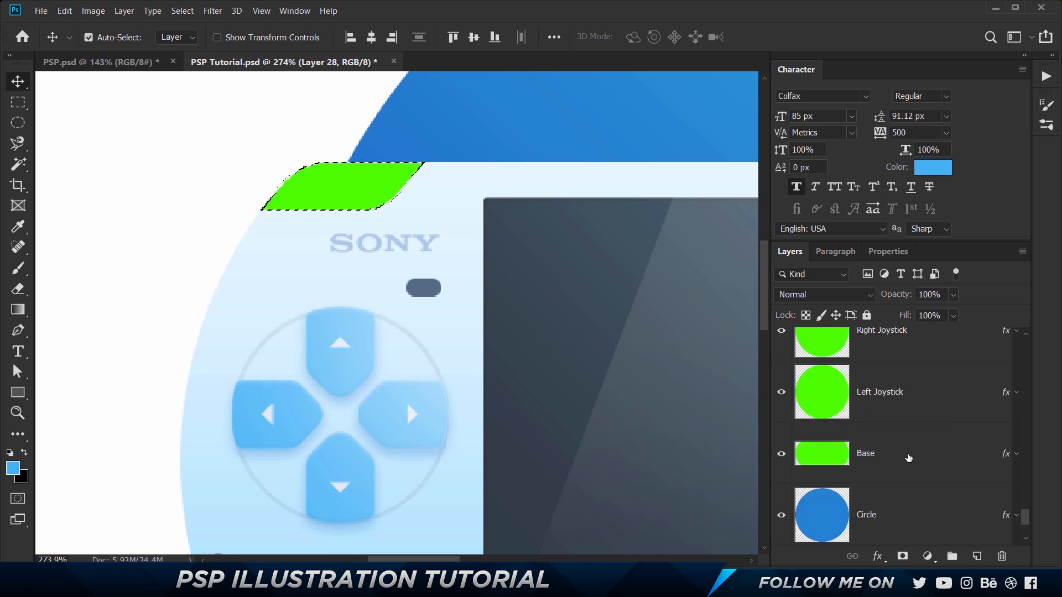
pyautogui.click(908, 458)
pyautogui.hotkey('ctrl', 'd')
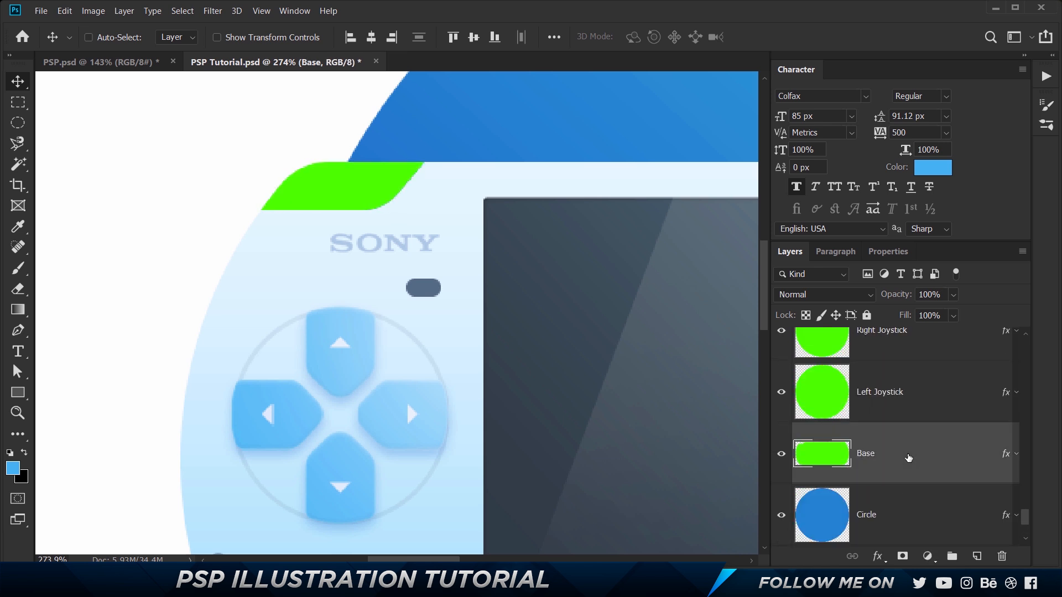
pyautogui.scroll(10, 909, 457)
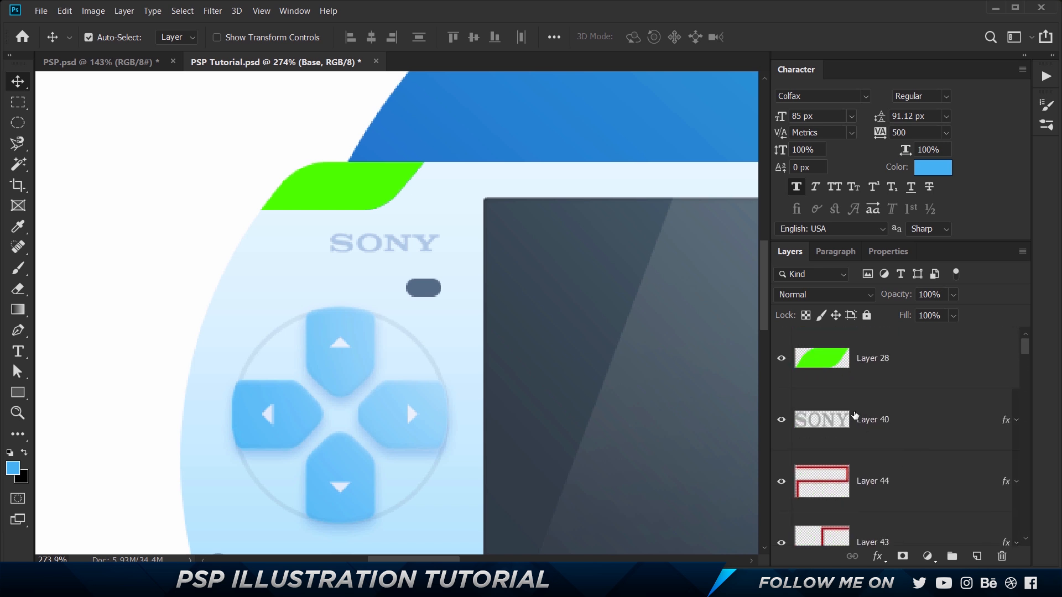
pyautogui.click(781, 359)
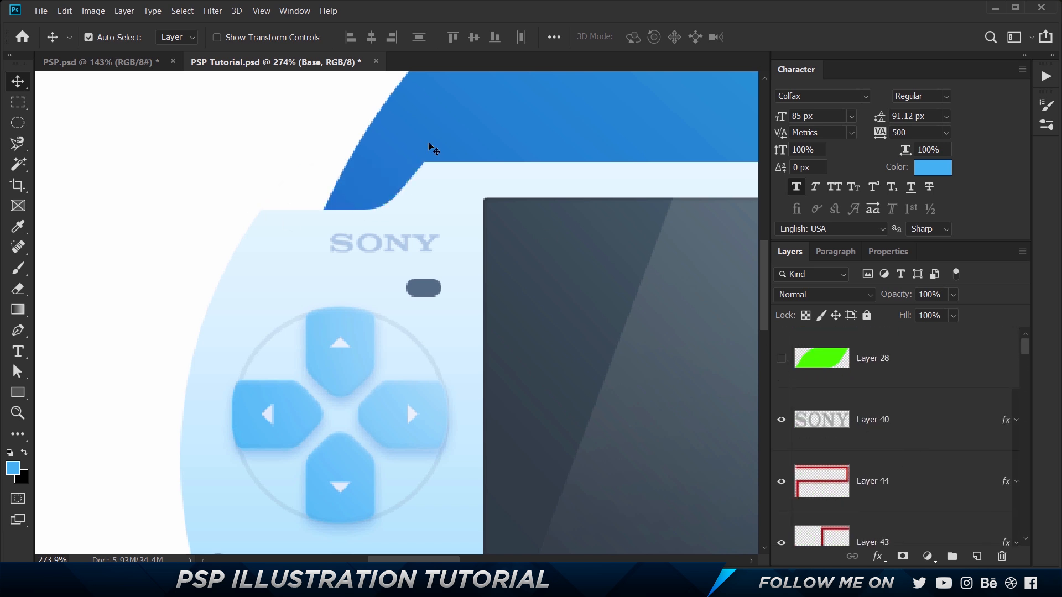
# Show Layer 28, the green corner shape above the SONY logo, and duplicate it
pyautogui.click(781, 359)
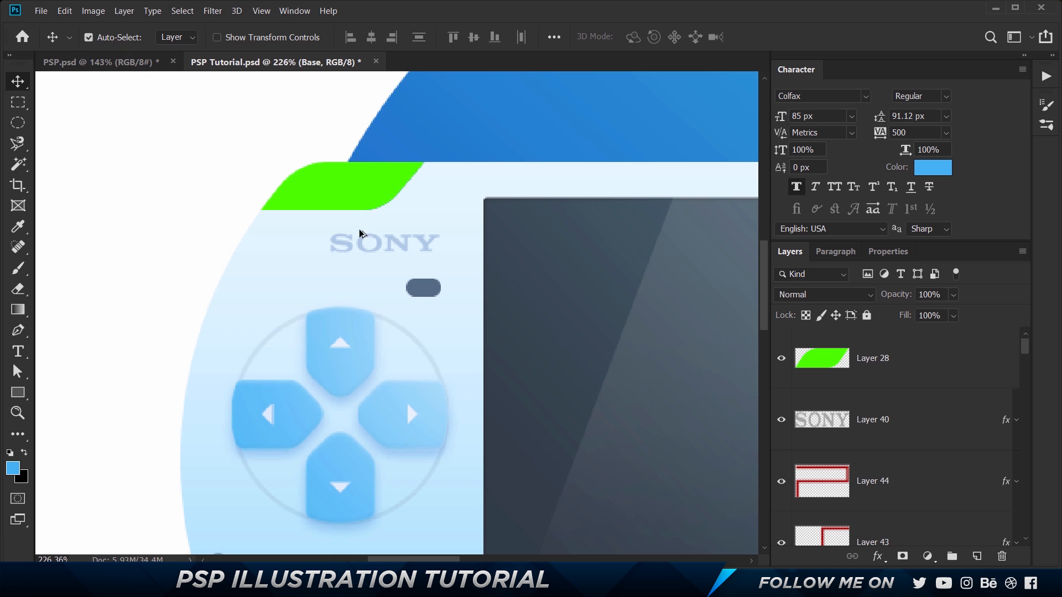
pyautogui.scroll(-7, 359, 233)
pyautogui.scroll(1, 360, 233)
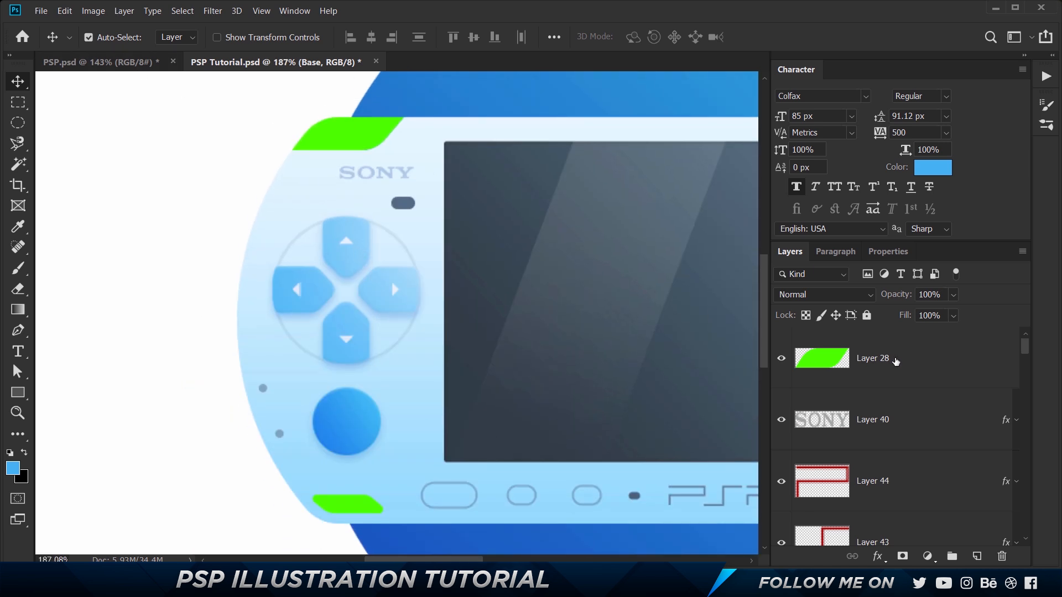
pyautogui.click(914, 365)
pyautogui.hotkey('ctrl', 'j')
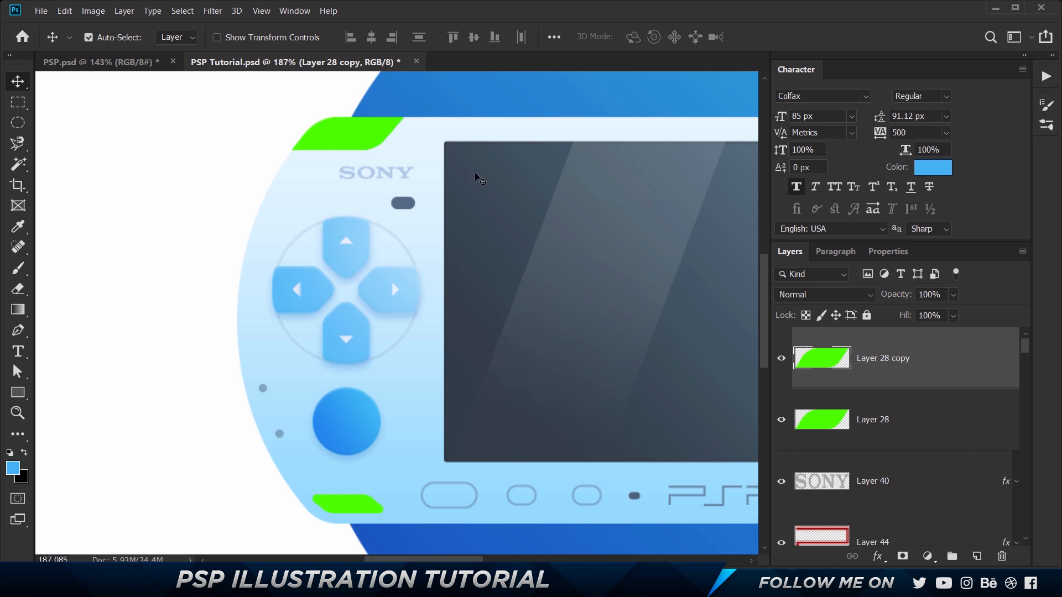
# Flip the Layer 28 copy horizontally and place it on the console's upper-right corner
pyautogui.hotkey('ctrl', 't')
pyautogui.rightClick(359, 140)
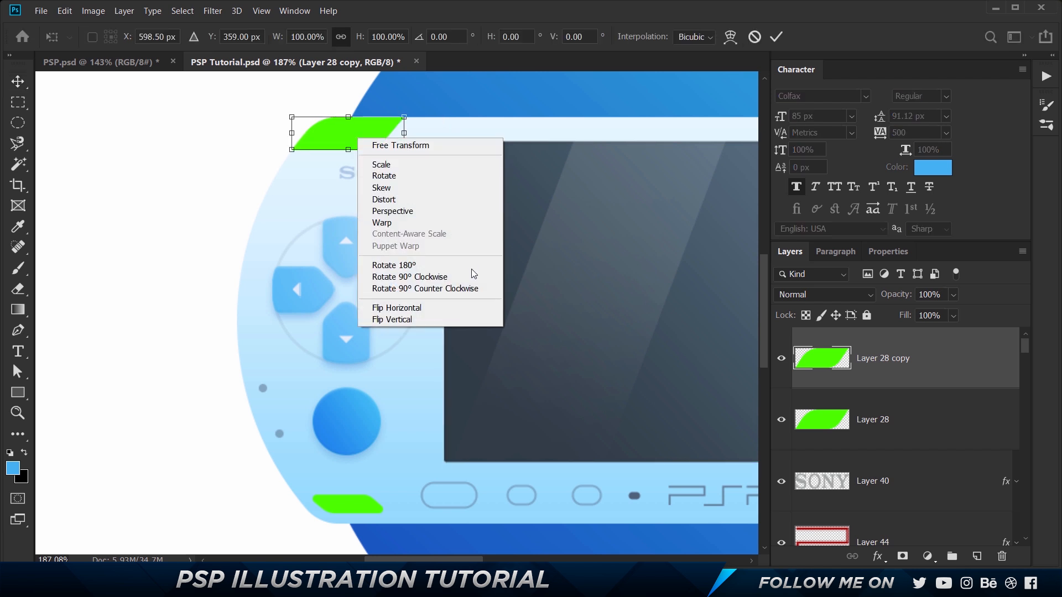
pyautogui.click(460, 304)
pyautogui.press('Return')
pyautogui.scroll(-2, 493, 259)
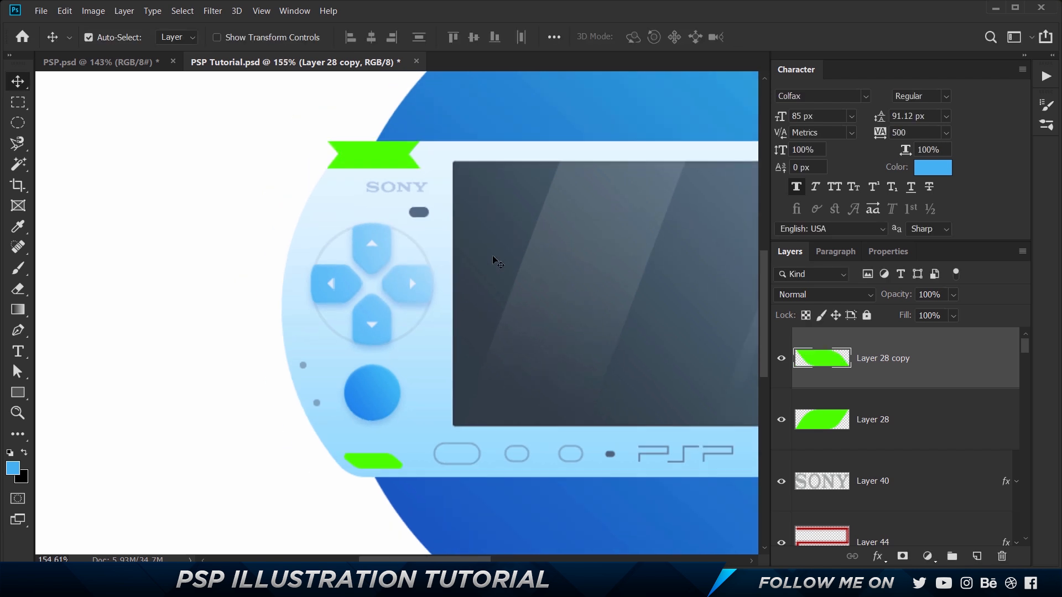
pyautogui.moveTo(578, 206); pyautogui.dragTo(376, 248)
pyautogui.moveTo(210, 206); pyautogui.dragTo(552, 218)
pyautogui.scroll(7, 565, 246)
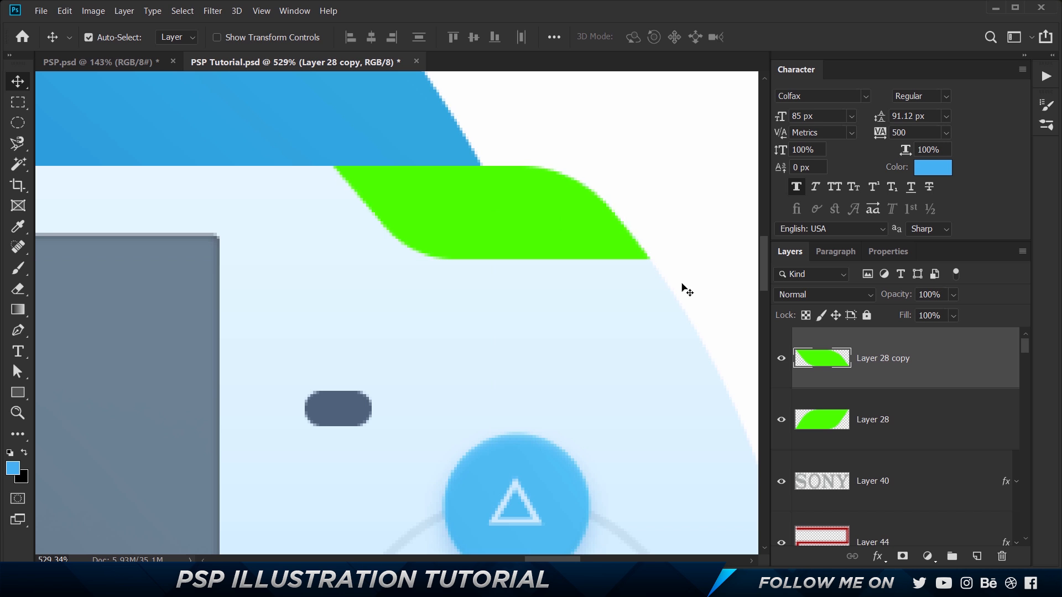
# Duplicate the two green upper corner shapes together and flip the copies vertically
pyautogui.keyDown('shift'); pyautogui.click(918, 420); pyautogui.keyUp('shift')
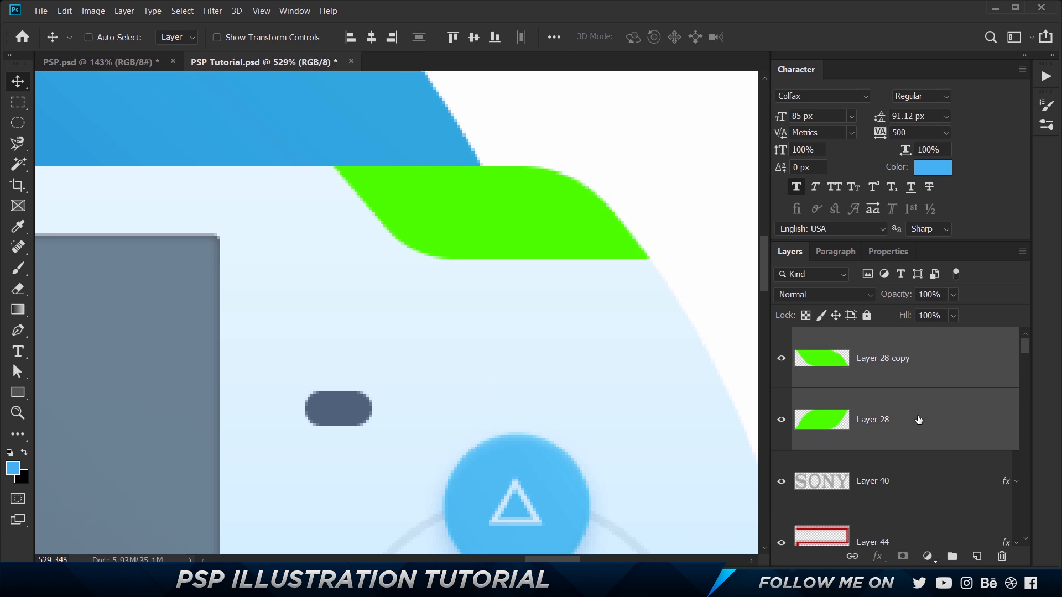
pyautogui.hotkey('ctrl', 'j')
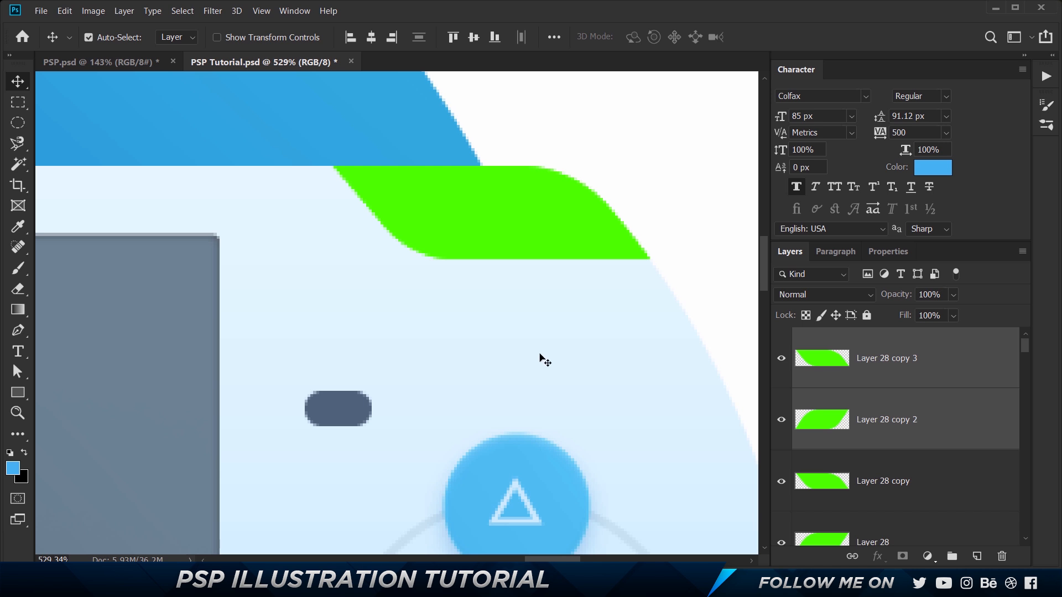
pyautogui.scroll(-3, 539, 357)
pyautogui.scroll(-3, 539, 357)
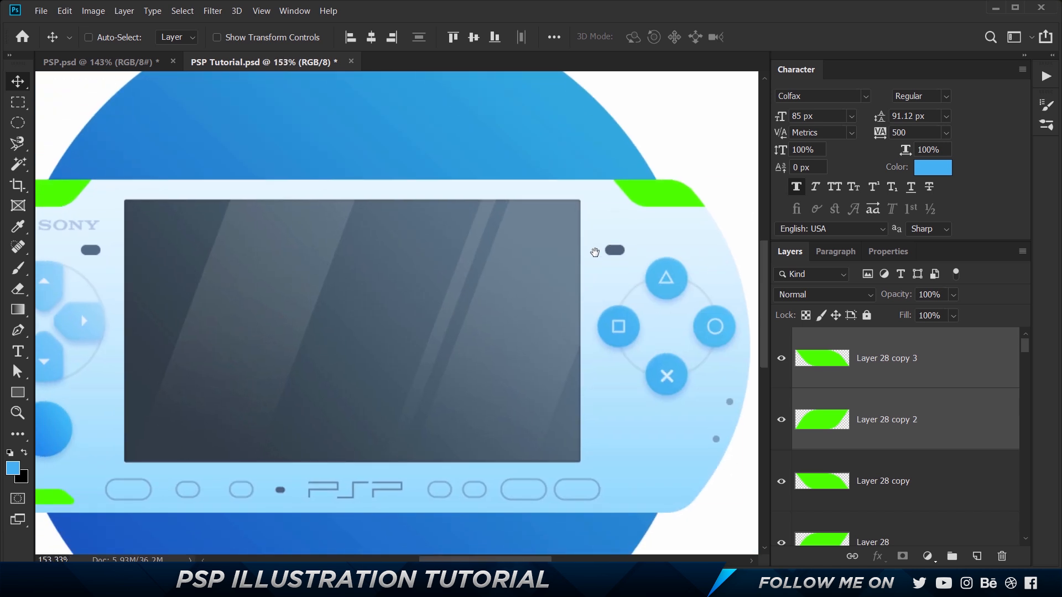
pyautogui.hotkey('ctrl', 't')
pyautogui.rightClick(639, 173)
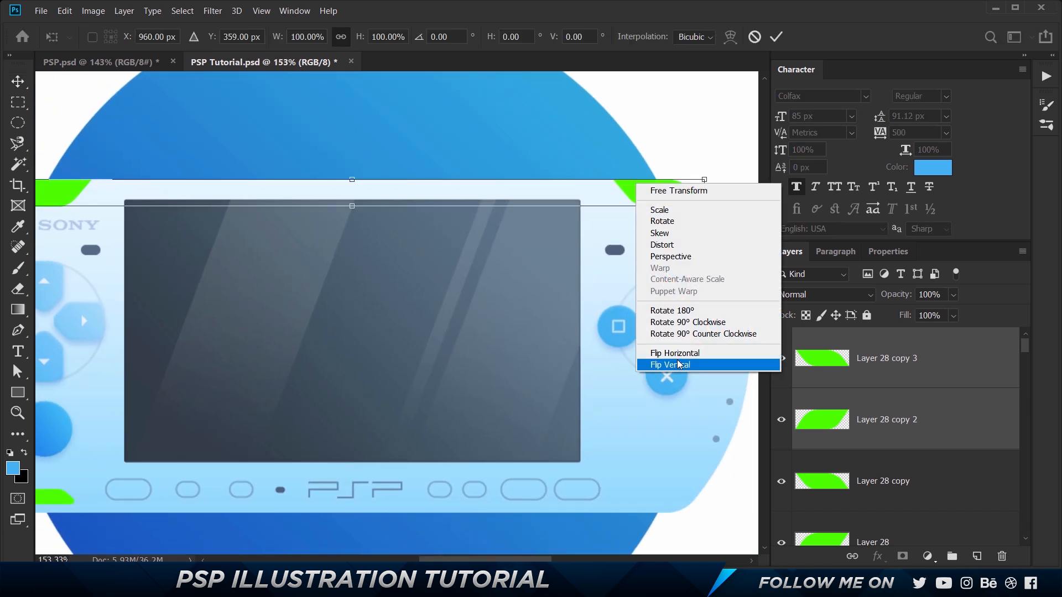
pyautogui.click(658, 362)
pyautogui.press('Return')
# Move the two flipped copies straight down onto the console's lower-left and lower-right corners
pyautogui.moveTo(649, 351); pyautogui.dragTo(675, 248)
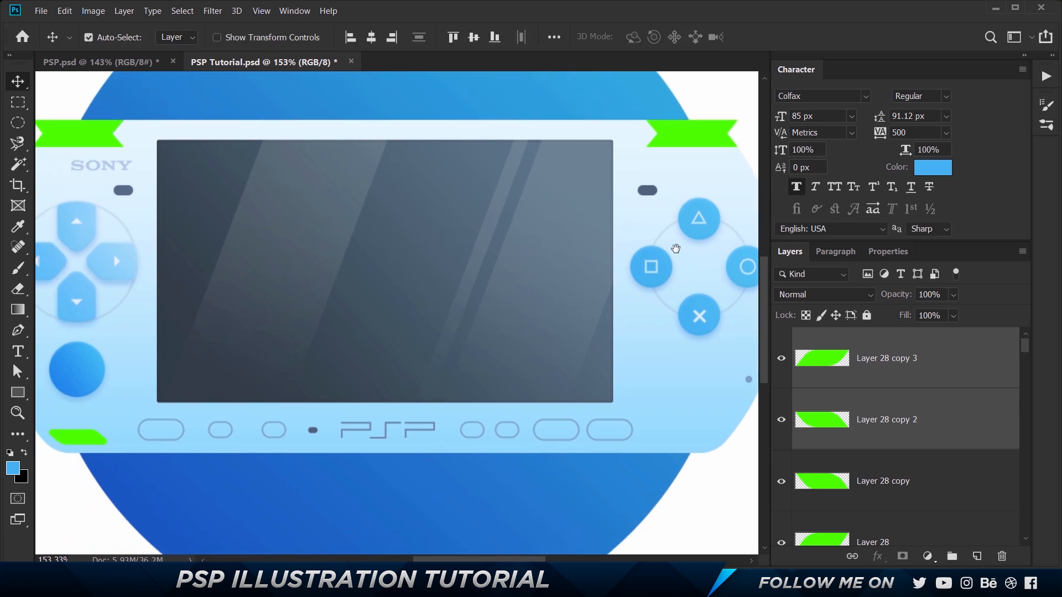
pyautogui.moveTo(697, 165); pyautogui.dragTo(717, 462)
pyautogui.scroll(5, 716, 461)
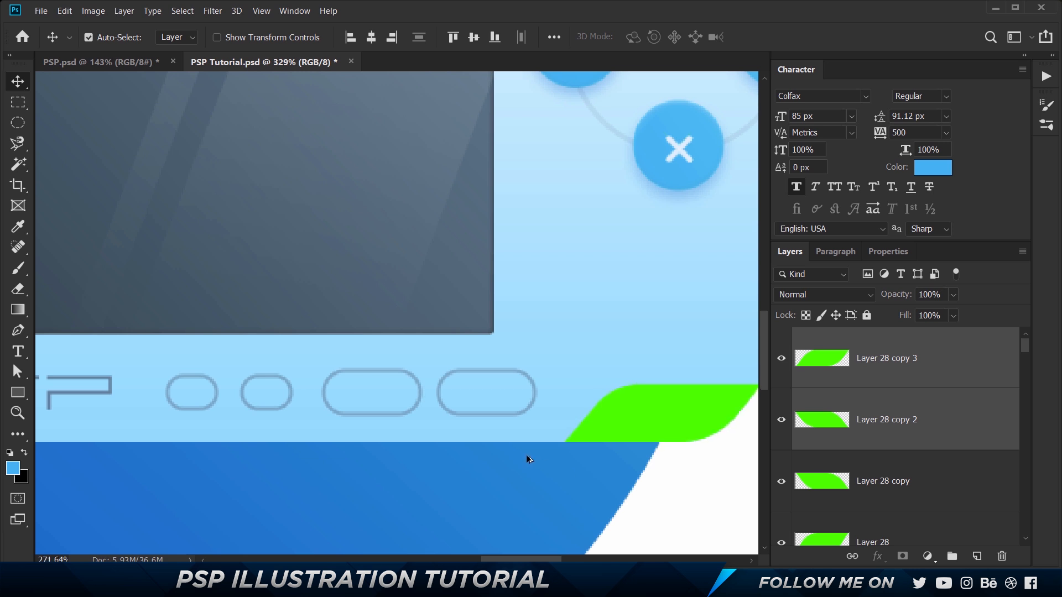
pyautogui.scroll(-2, 526, 455)
pyautogui.scroll(-2, 329, 341)
pyautogui.moveTo(225, 322); pyautogui.dragTo(524, 310)
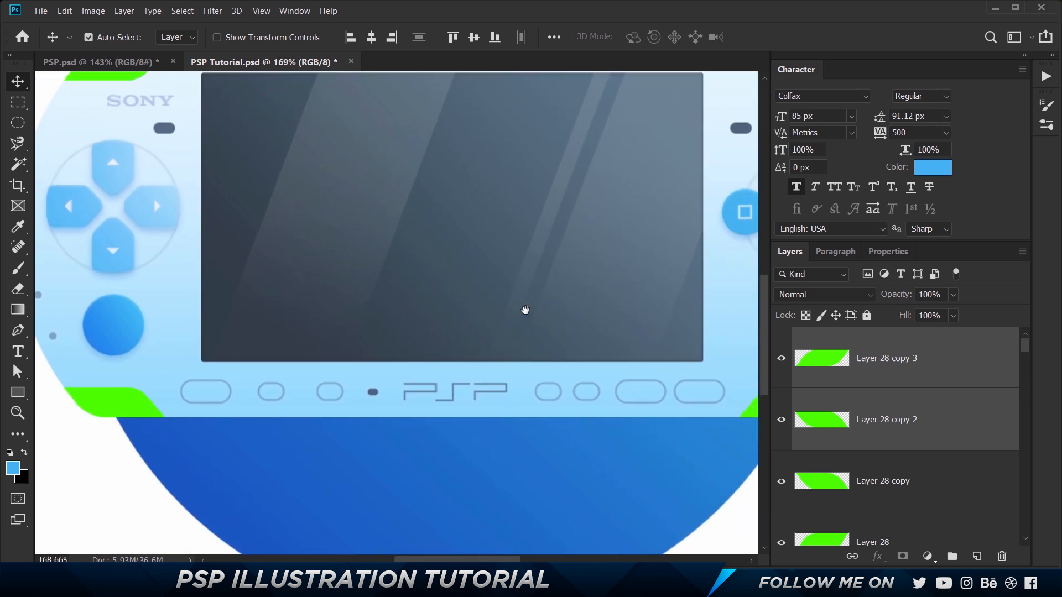
pyautogui.scroll(-1, 524, 311)
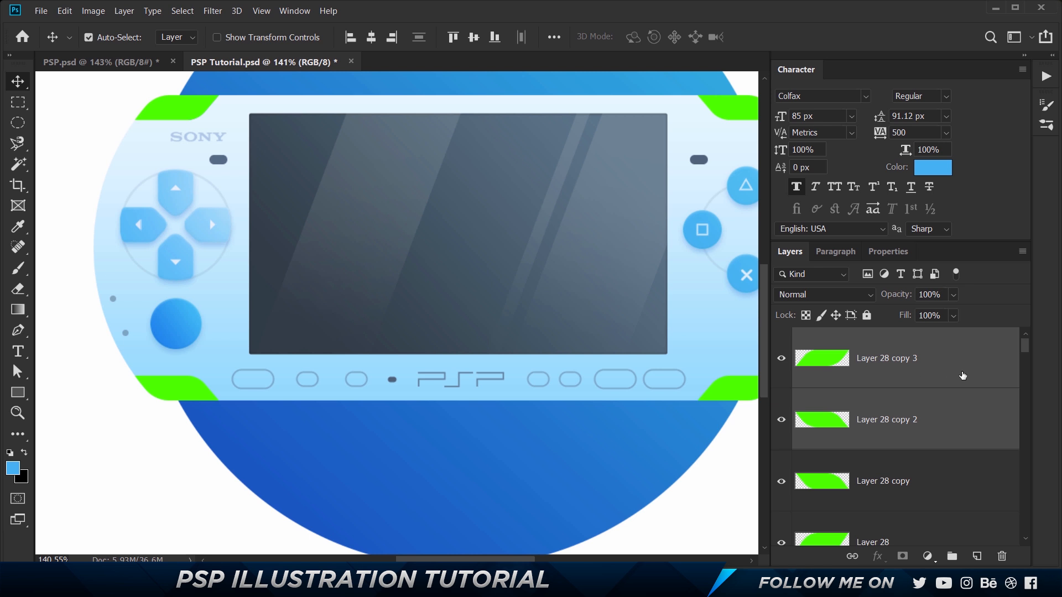
# Cut the outline of Layer 28 copy 2, the lower-left corner shape, out of the Base layer
pyautogui.click(962, 376)
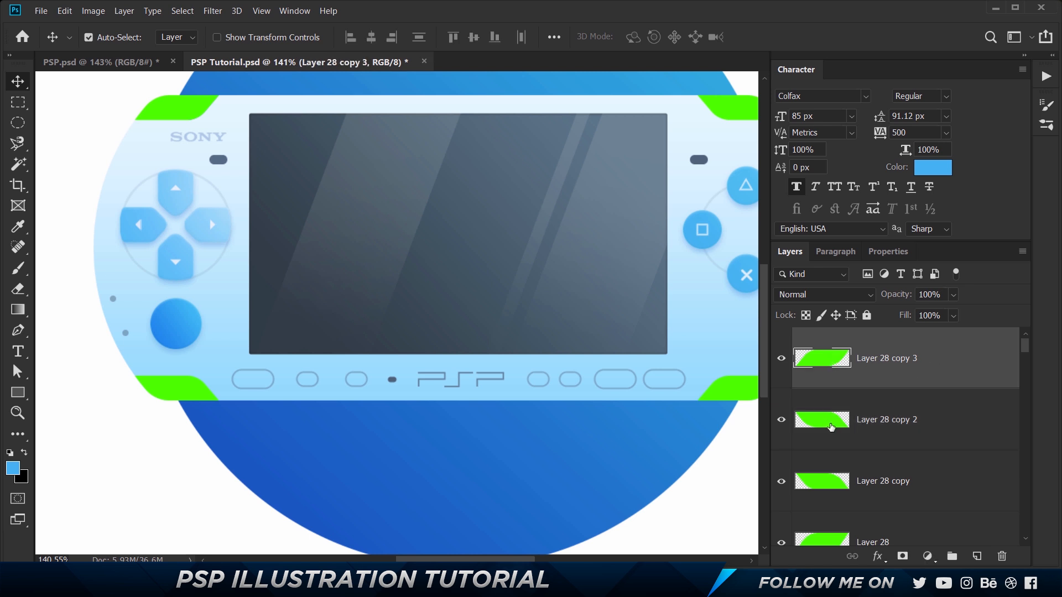
pyautogui.keyDown('ctrl'); pyautogui.click(831, 427); pyautogui.keyUp('ctrl')
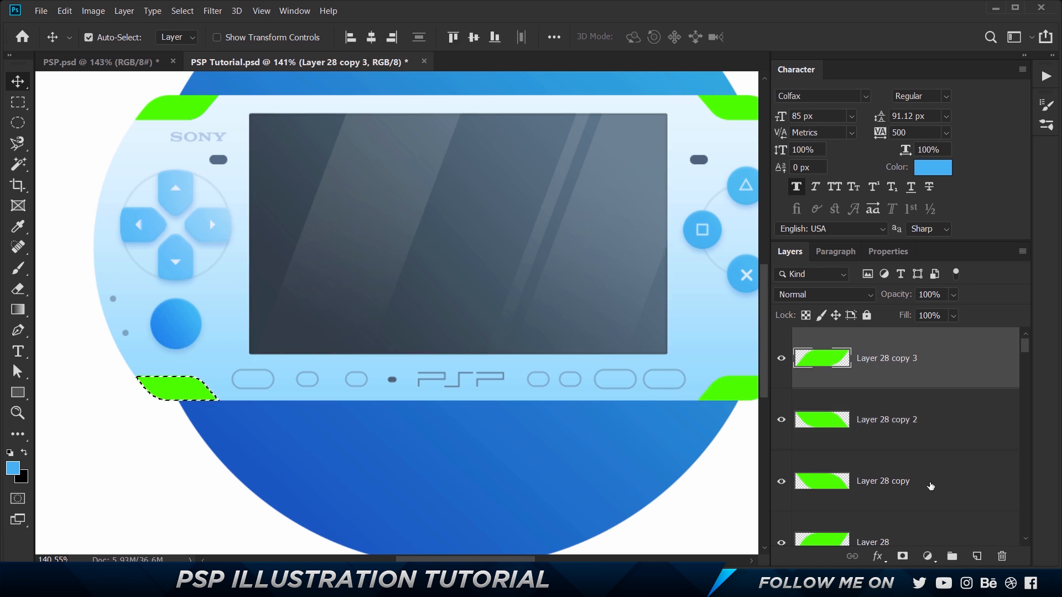
pyautogui.scroll(-10, 931, 486)
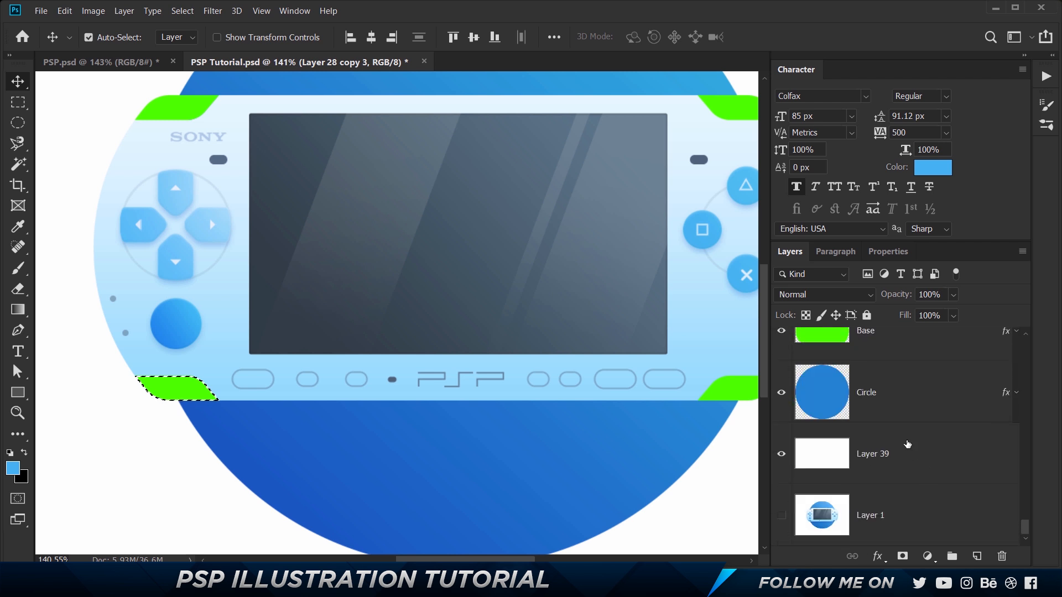
pyautogui.click(908, 445)
pyautogui.scroll(3, 907, 409)
pyautogui.scroll(-1, 916, 452)
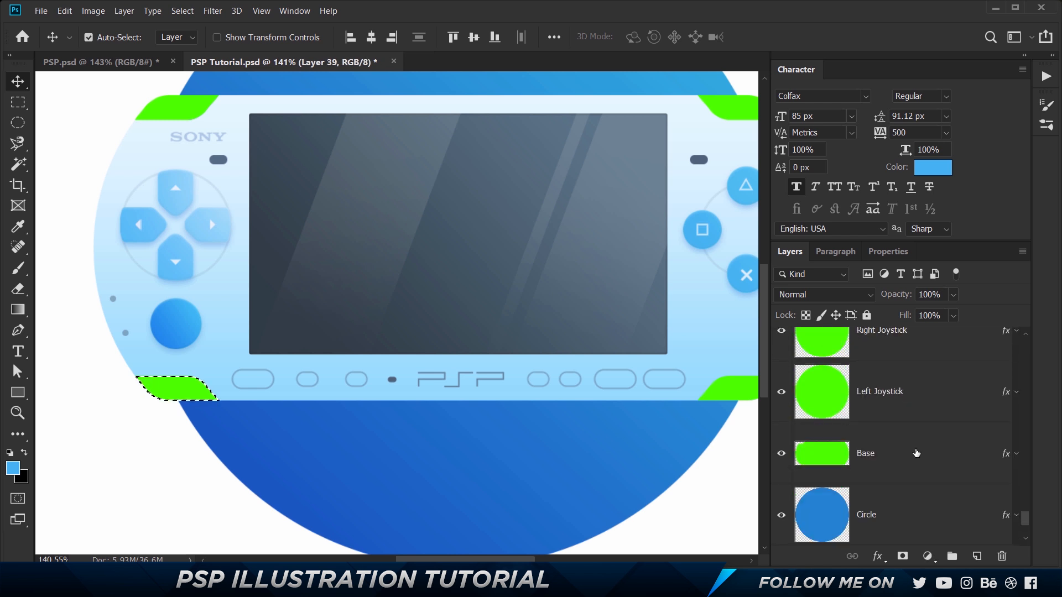
pyautogui.click(917, 453)
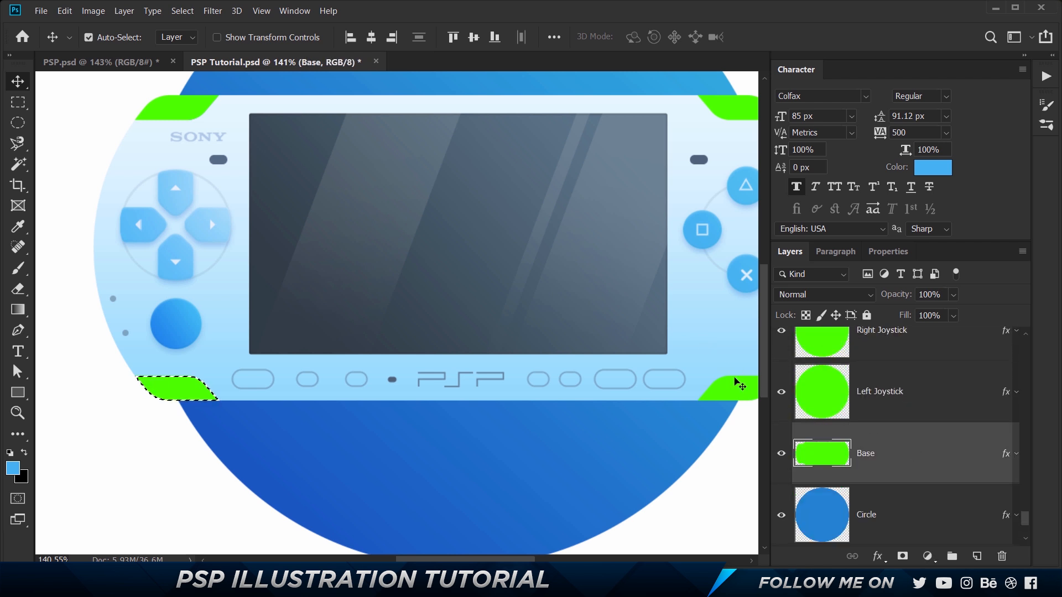
# Cut the outline of Layer 28 copy 3, the lower-right corner shape, out of the Base layer
pyautogui.click(739, 384)
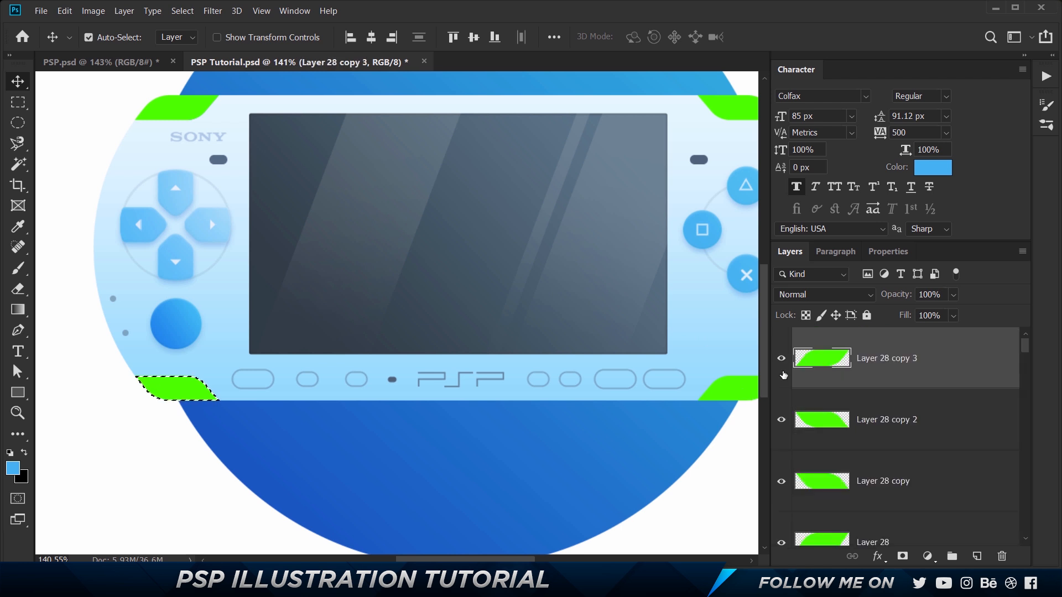
pyautogui.moveTo(723, 333); pyautogui.dragTo(627, 332)
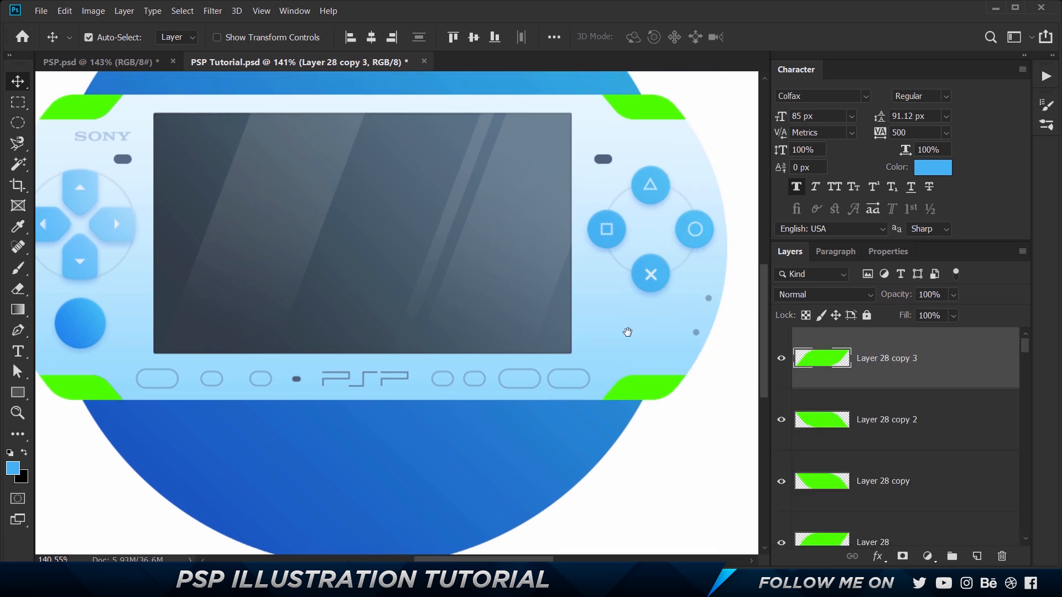
pyautogui.scroll(-12, 897, 405)
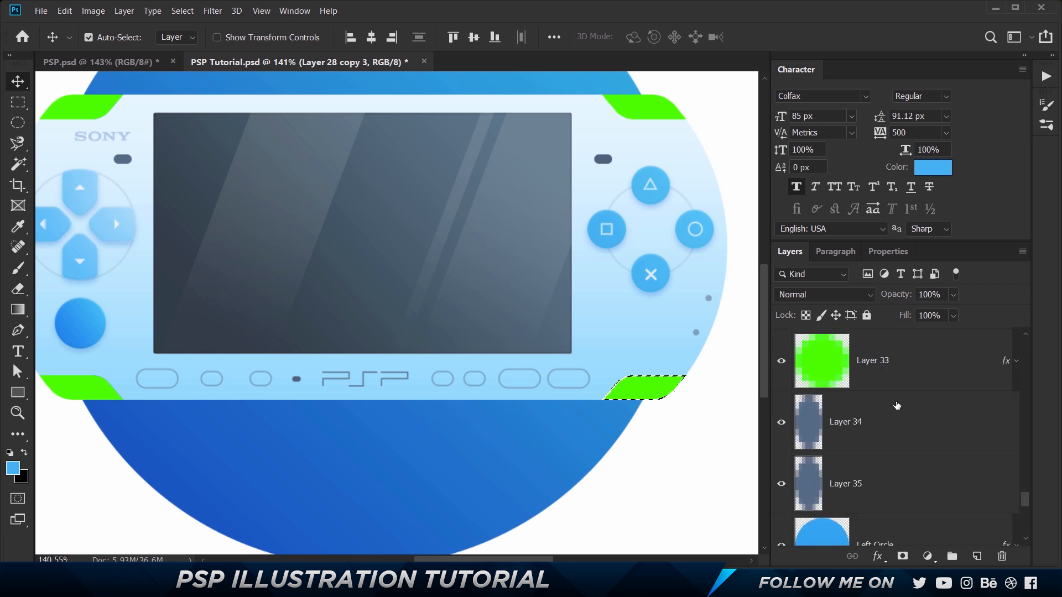
pyautogui.scroll(-10, 897, 405)
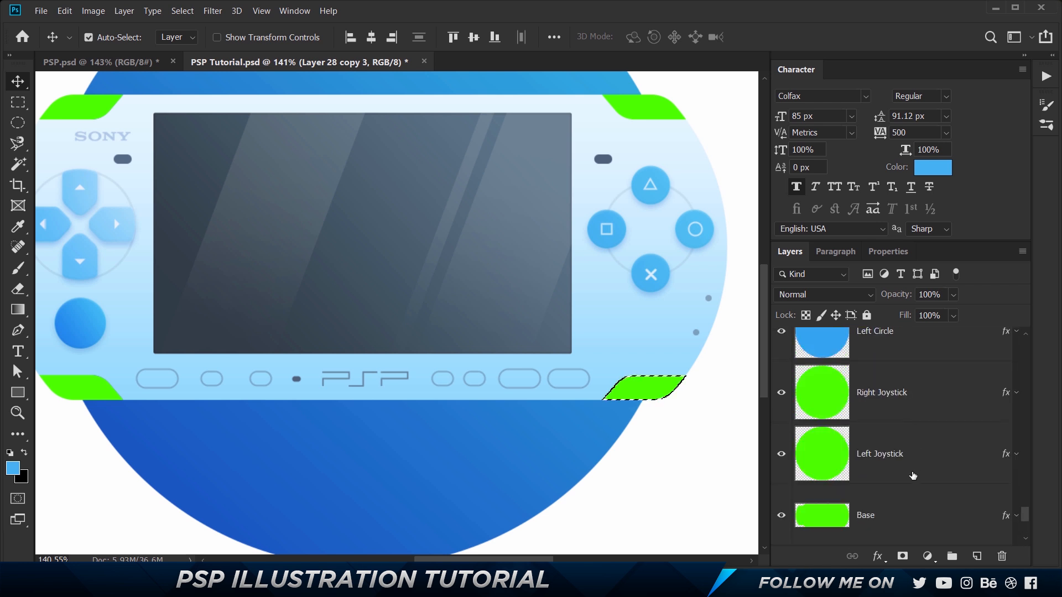
pyautogui.click(911, 510)
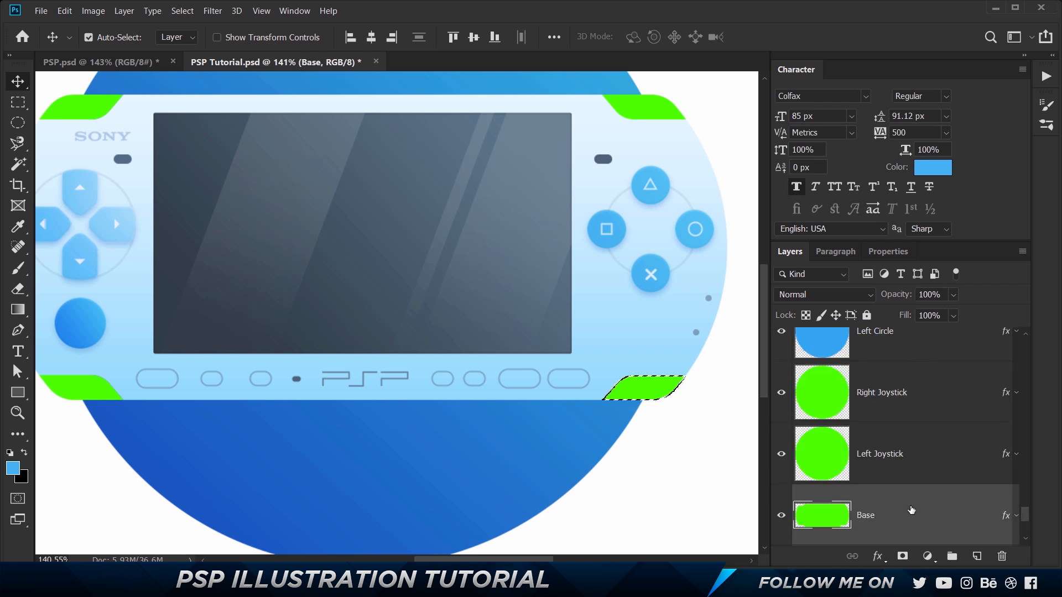
# Cut the outline of Layer 28 copy, the upper-right corner shape, out of the Base layer and deselect
pyautogui.keyDown('alt'); pyautogui.click(647, 107); pyautogui.keyUp('alt')
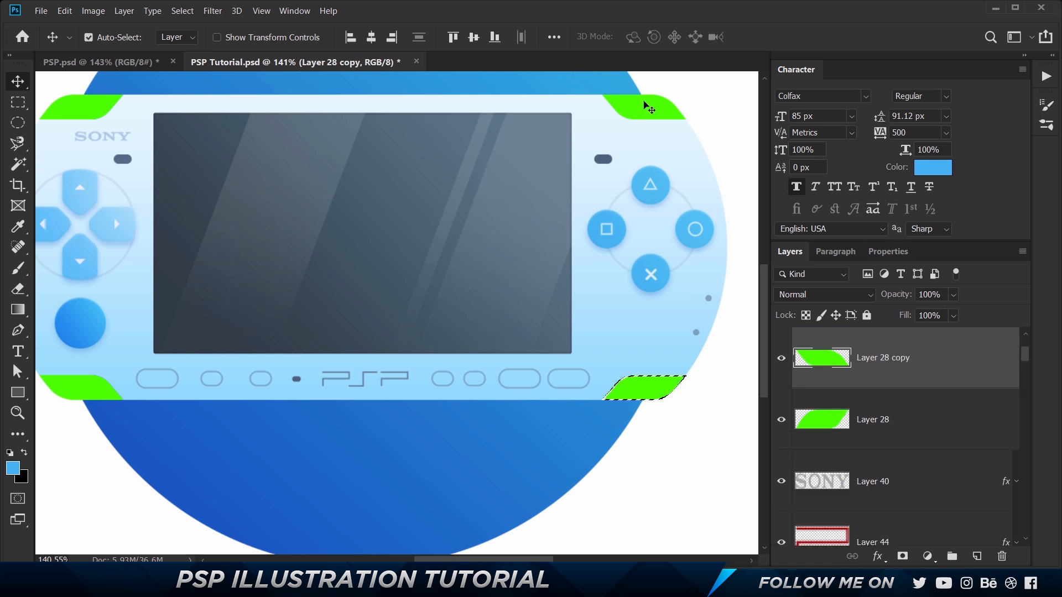
pyautogui.keyDown('ctrl'); pyautogui.click(825, 364); pyautogui.keyUp('ctrl')
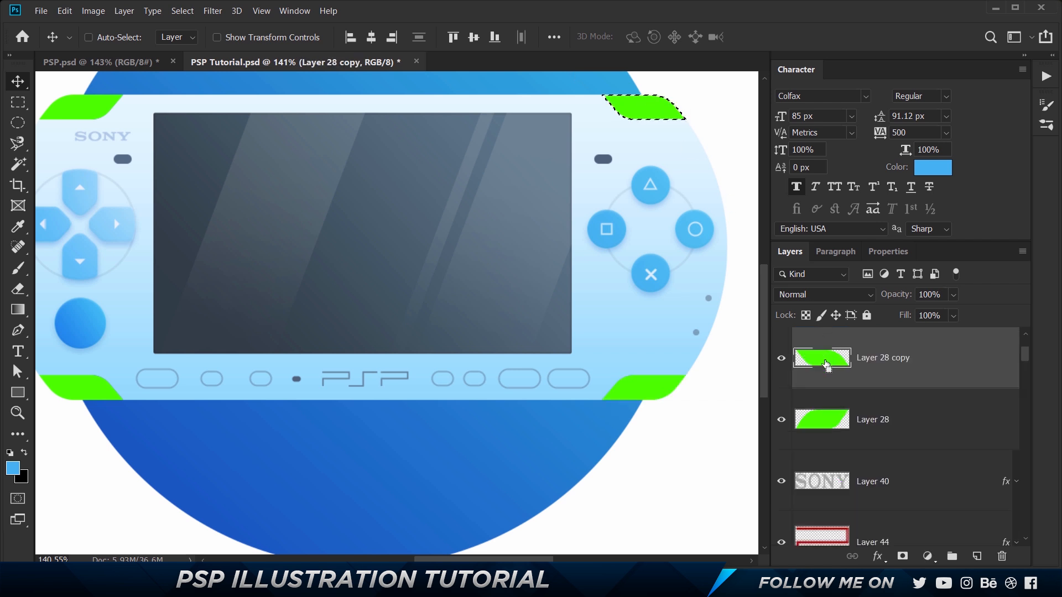
pyautogui.click(592, 126)
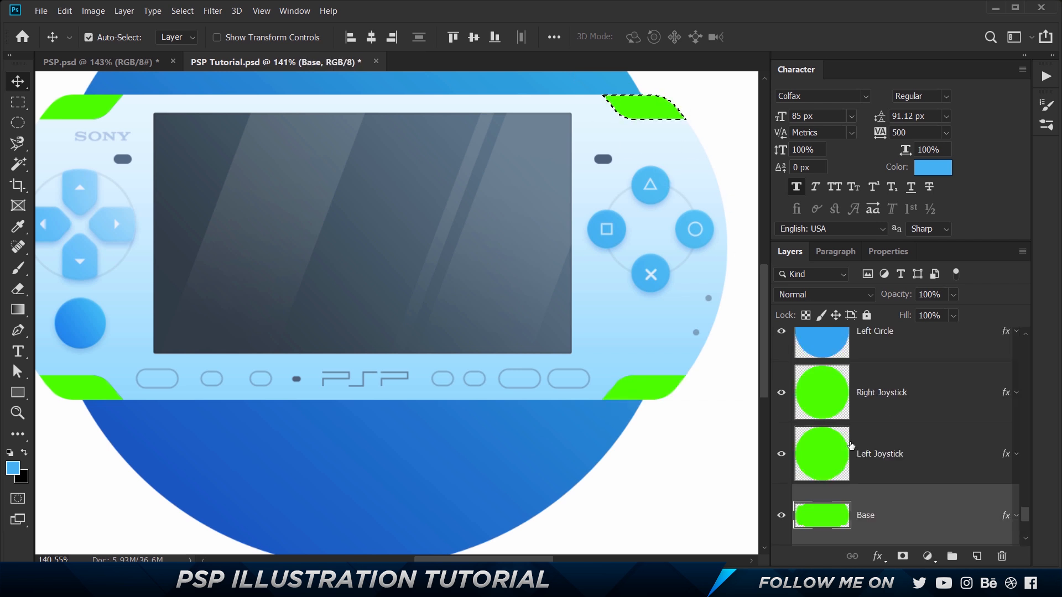
pyautogui.hotkey('ctrl', 'd')
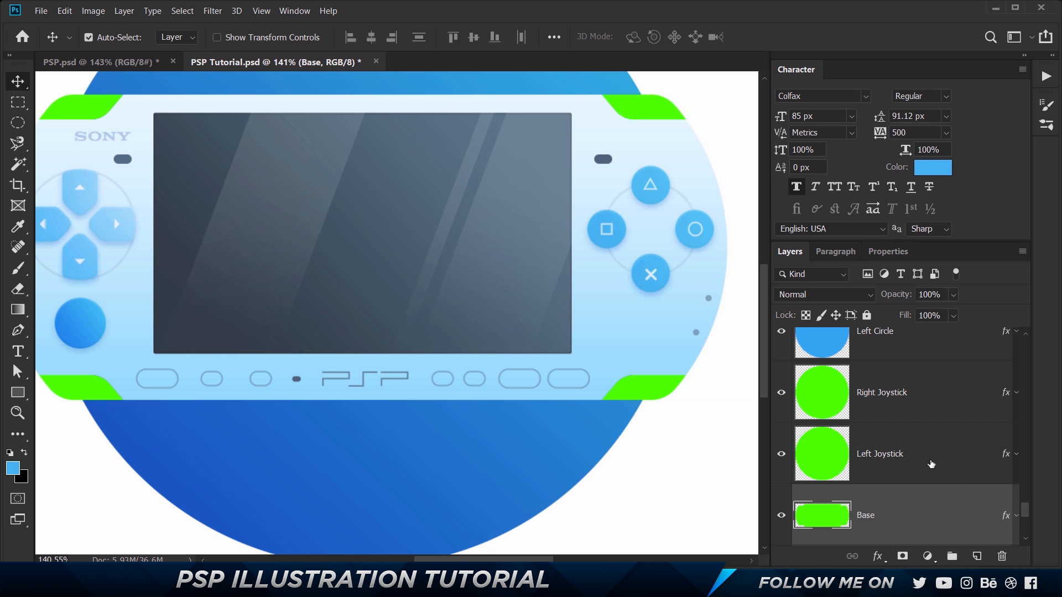
# Delete Layer 28 copy 3, the green lower-right corner shape, and compare the corner with the finished PSP.psd
pyautogui.scroll(15, 932, 460)
pyautogui.scroll(5, 932, 460)
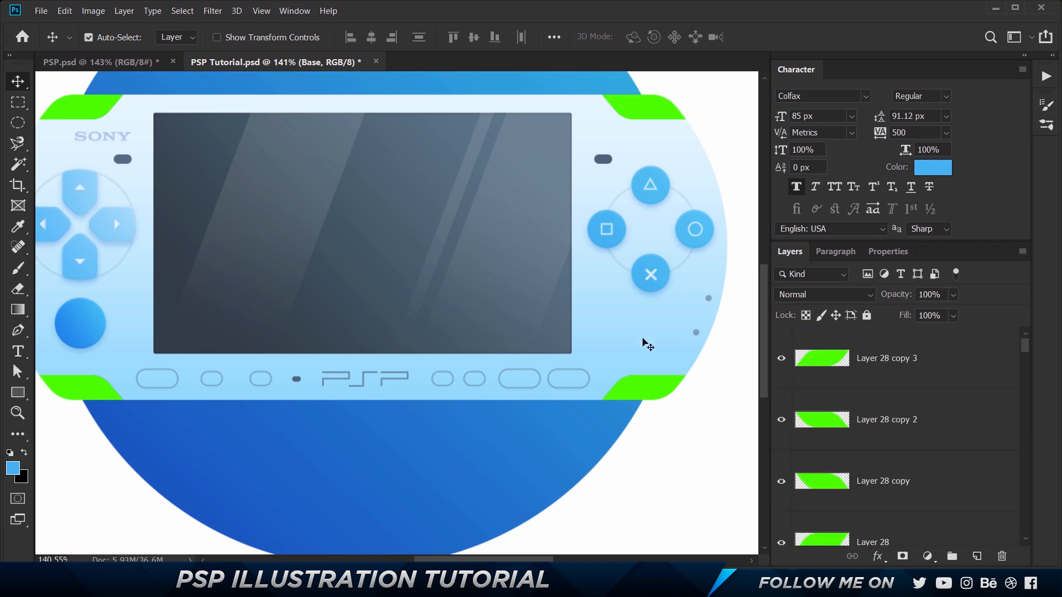
pyautogui.click(645, 394)
pyautogui.press('Delete')
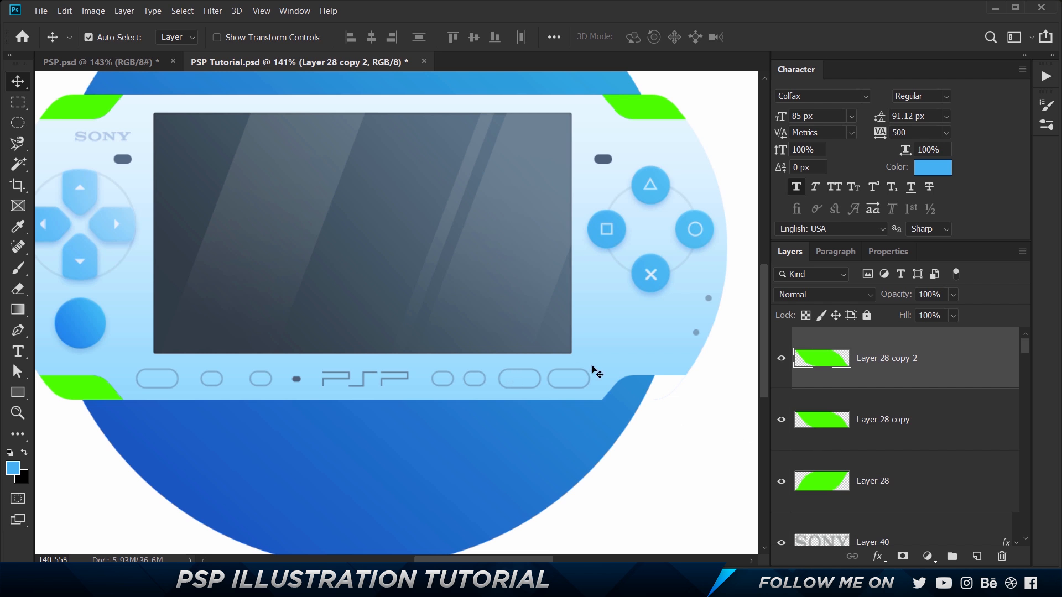
pyautogui.click(137, 58)
pyautogui.click(244, 63)
# Prepare the Eraser with 100% hardness and a brush size of 80 px for cleaning up the lower-right corner
pyautogui.scroll(2, 698, 421)
pyautogui.scroll(2, 699, 417)
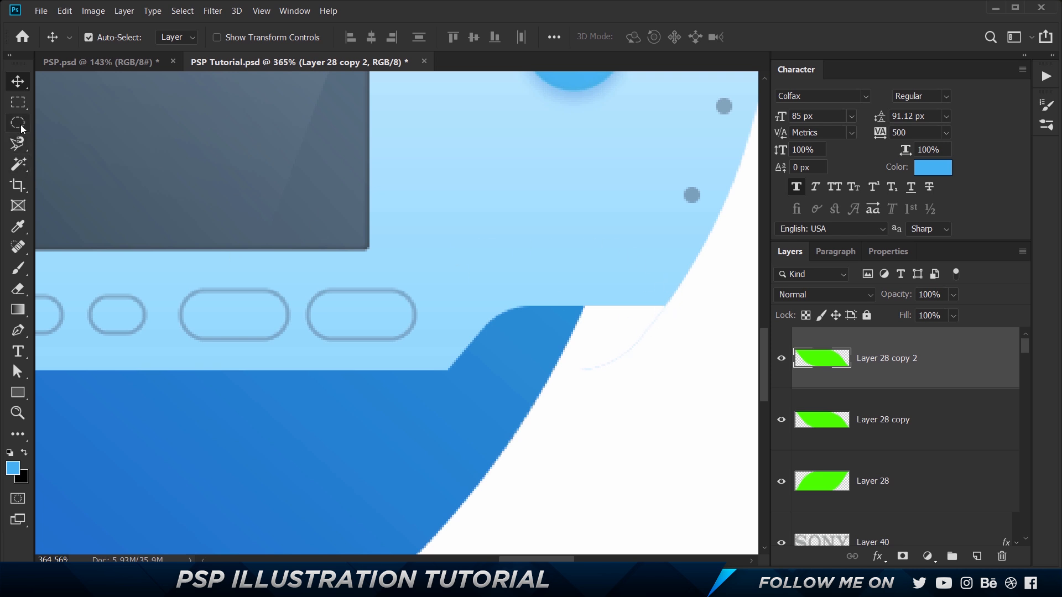
pyautogui.press('e')
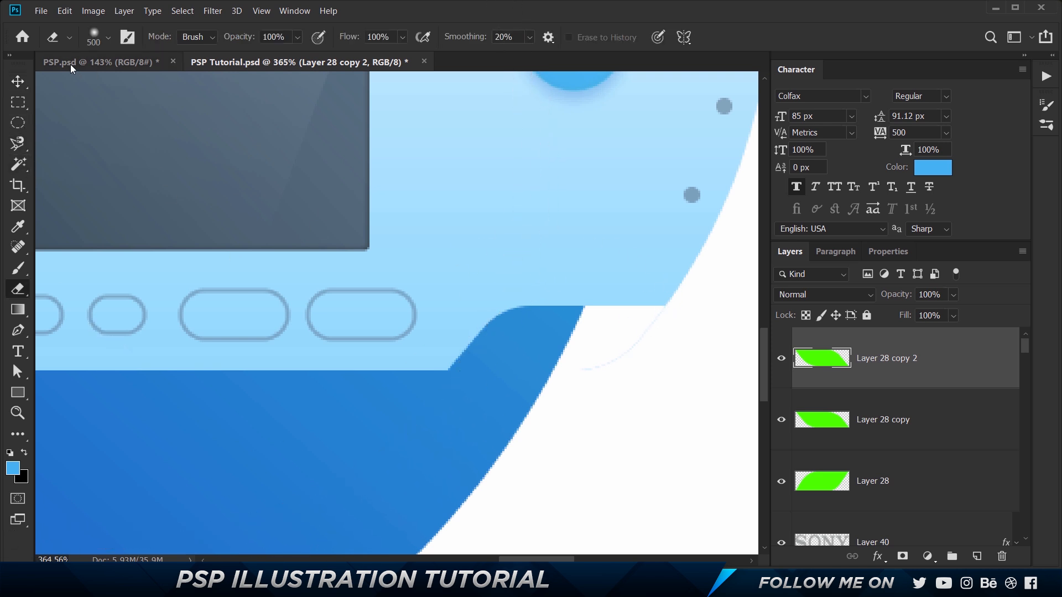
pyautogui.click(107, 37)
pyautogui.moveTo(136, 119); pyautogui.dragTo(512, 71)
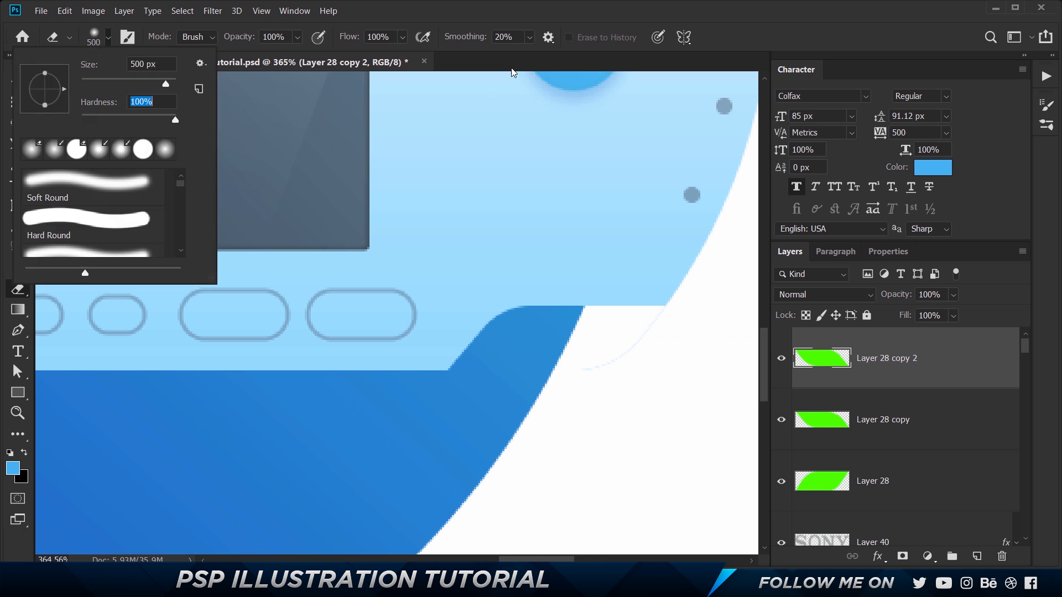
pyautogui.click(591, 9)
pyautogui.press('[')
pyautogui.press('[')
pyautogui.press('[')
pyautogui.press('[')
pyautogui.press('[')
pyautogui.press('[')
pyautogui.press('[')
pyautogui.press('[')
pyautogui.press('[')
pyautogui.press('[')
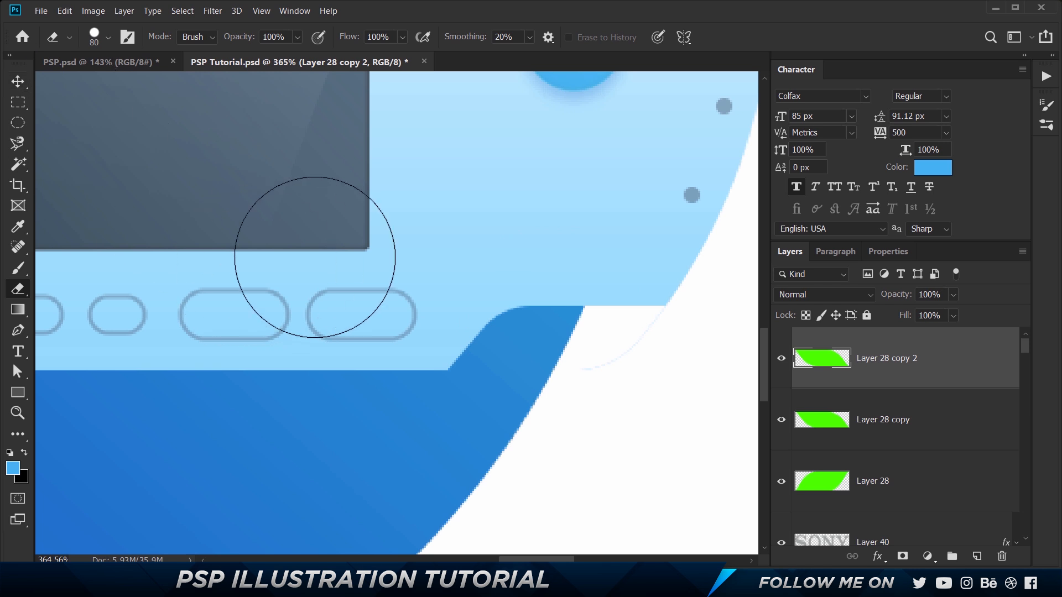
# Erase the thin leftover outline on the Base layer along the cut-out lower-right corner
pyautogui.press('v')
pyautogui.click(560, 254)
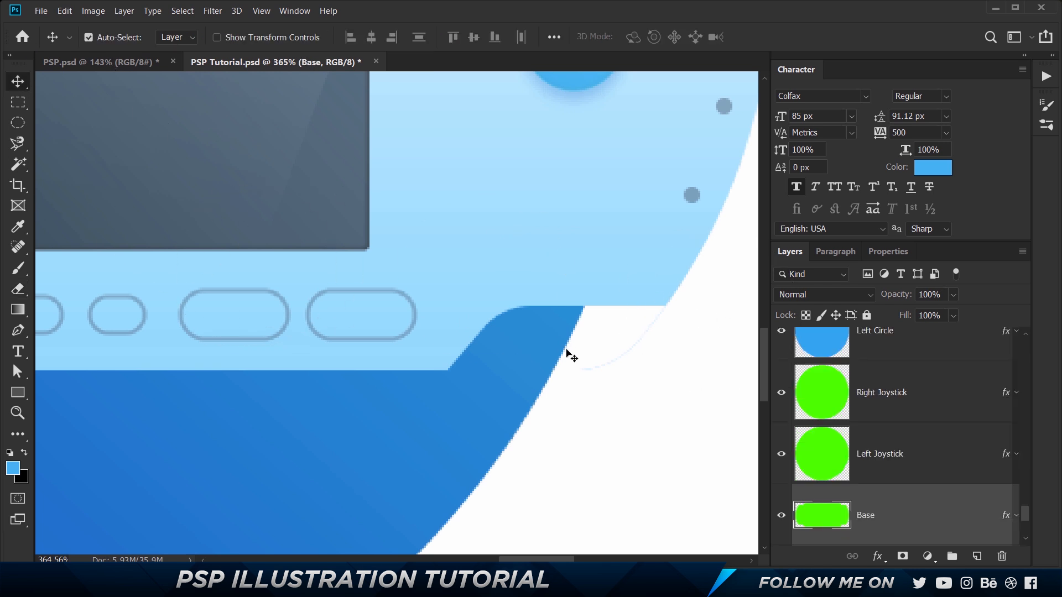
pyautogui.press('e')
pyautogui.click(591, 390)
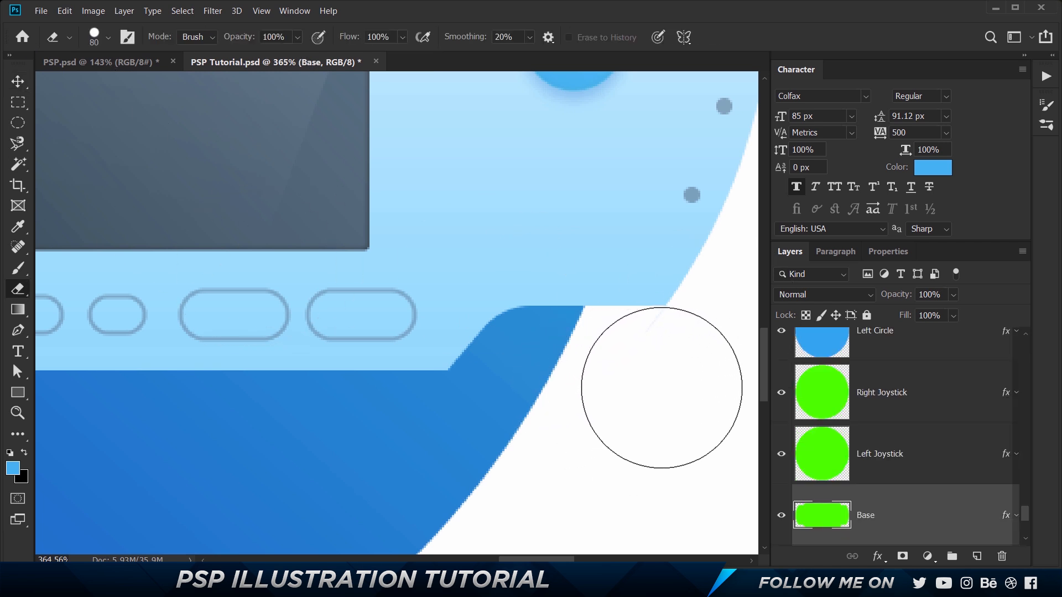
pyautogui.click(665, 386)
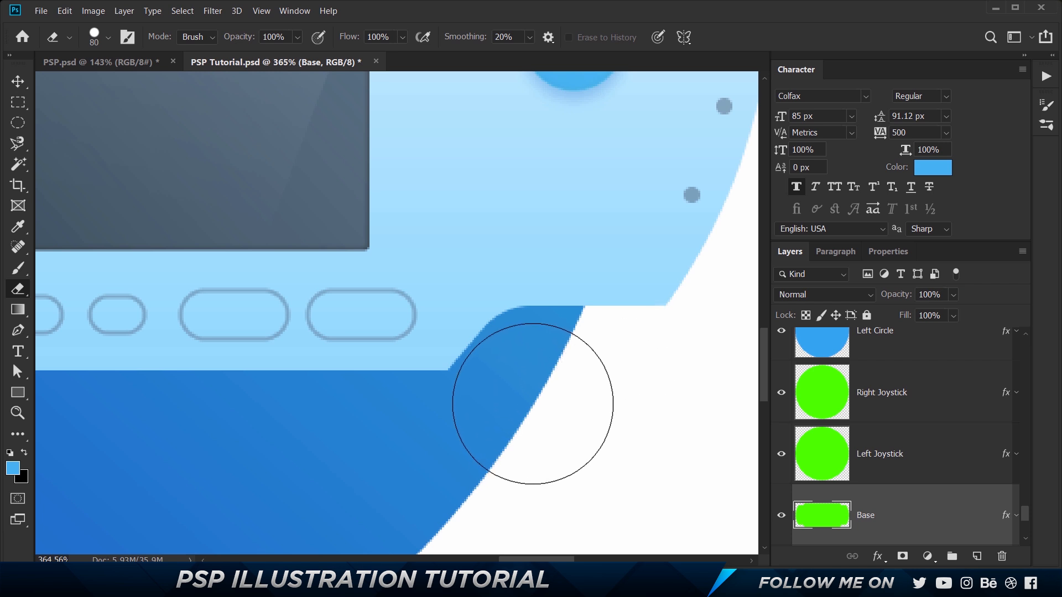
pyautogui.scroll(-3, 515, 425)
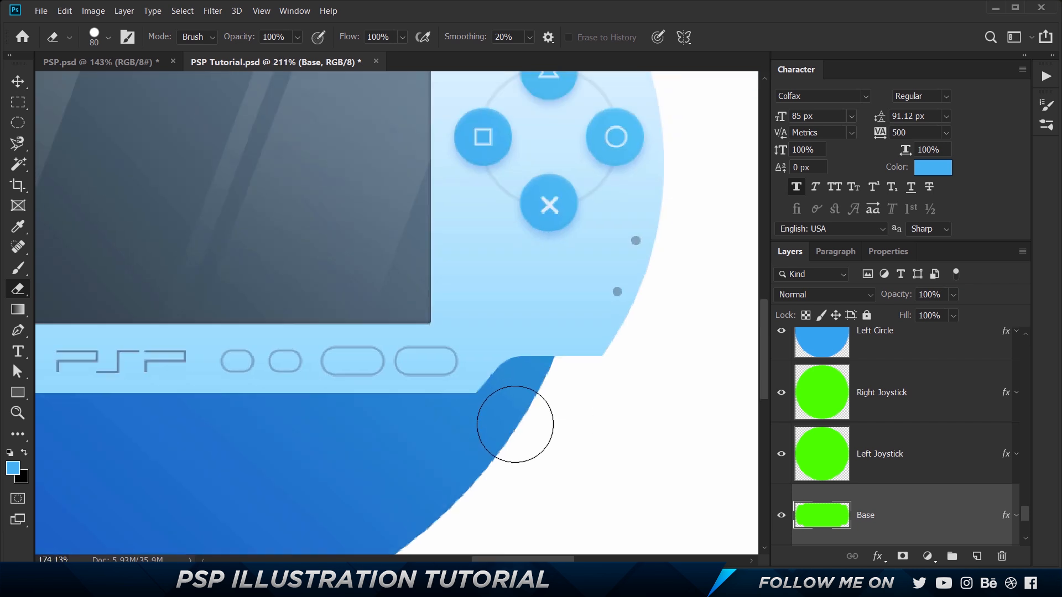
pyautogui.scroll(-2, 515, 424)
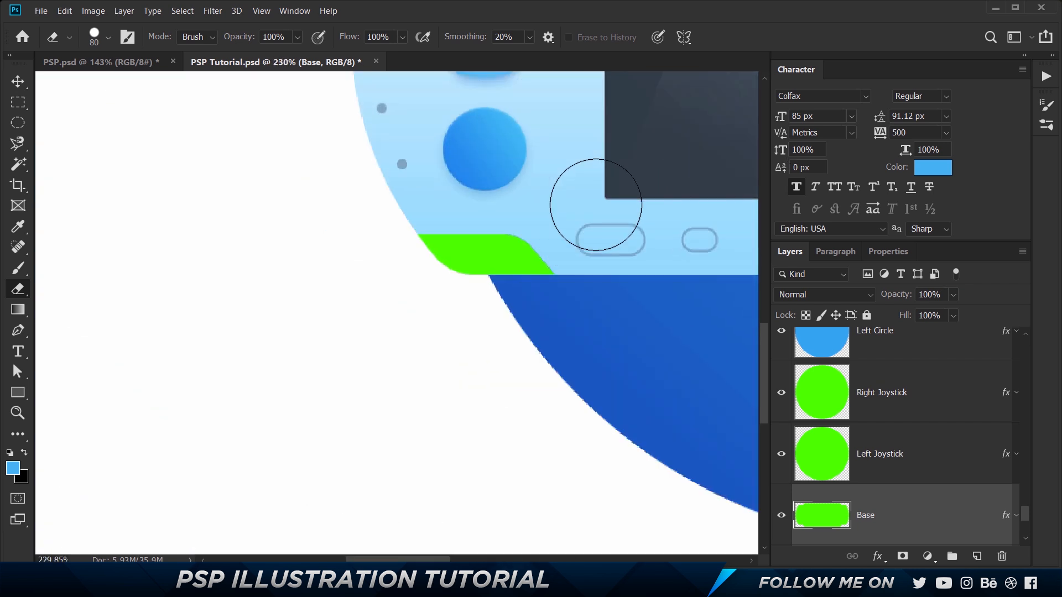
pyautogui.press('v')
pyautogui.hotkey('alt', 'v')
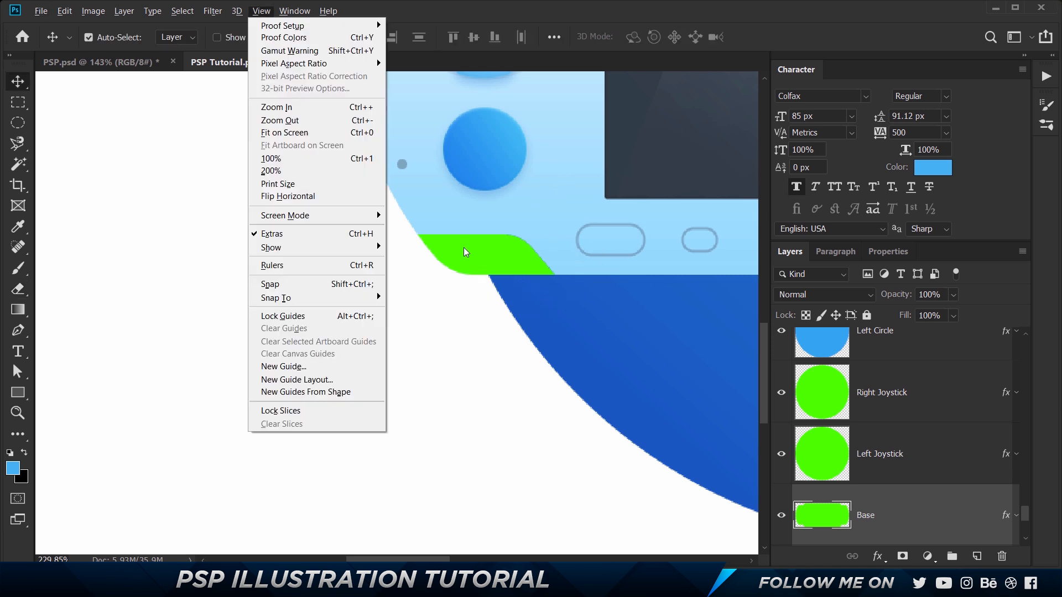
pyautogui.press('Escape')
pyautogui.press('e')
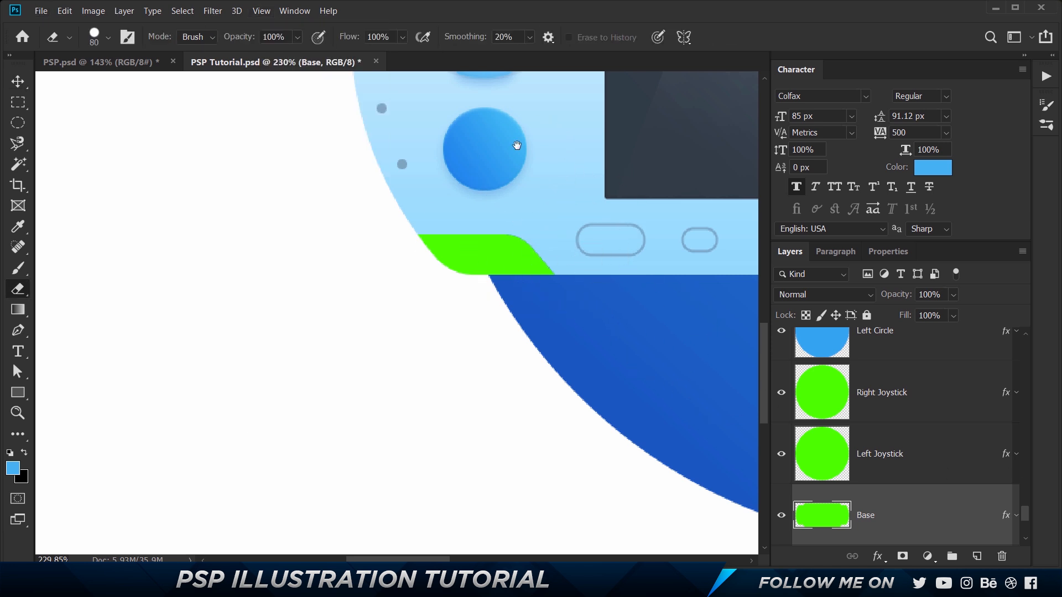
# Open the layer style of Layer 28, the green upper-left corner shape, show all effects and enable Color Overlay
pyautogui.moveTo(498, 148); pyautogui.dragTo(364, 509)
pyautogui.moveTo(318, 252); pyautogui.dragTo(314, 273)
pyautogui.scroll(1, 308, 237)
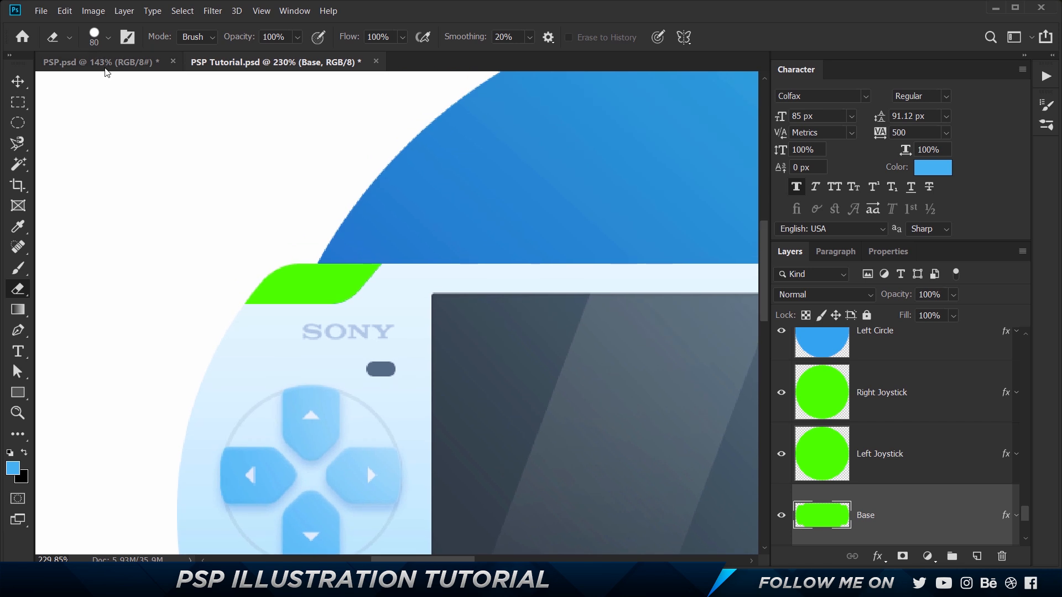
pyautogui.press('v')
pyautogui.click(314, 275)
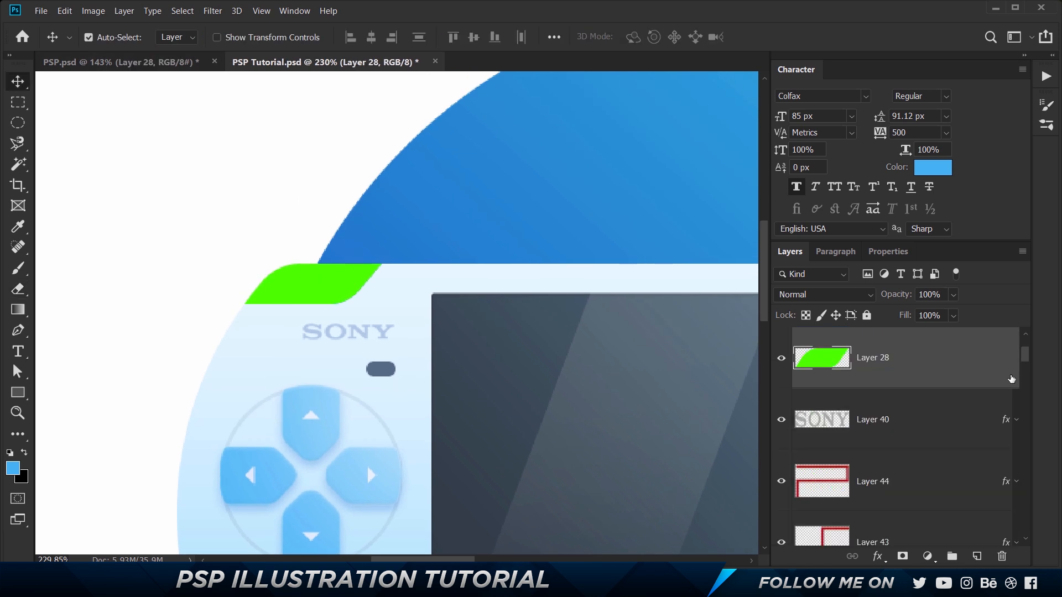
pyautogui.doubleClick(972, 369)
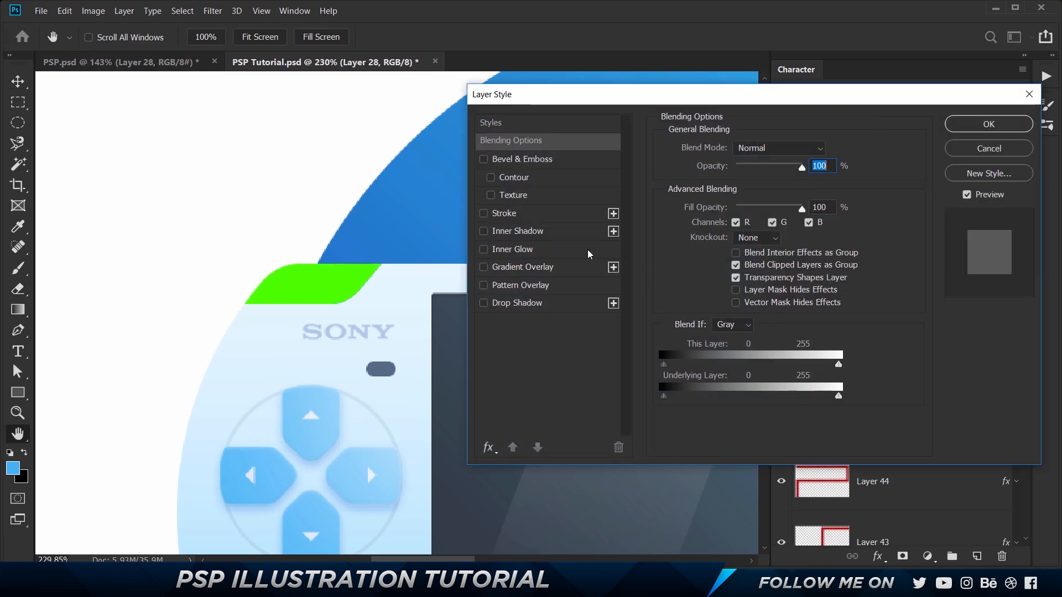
pyautogui.click(503, 122)
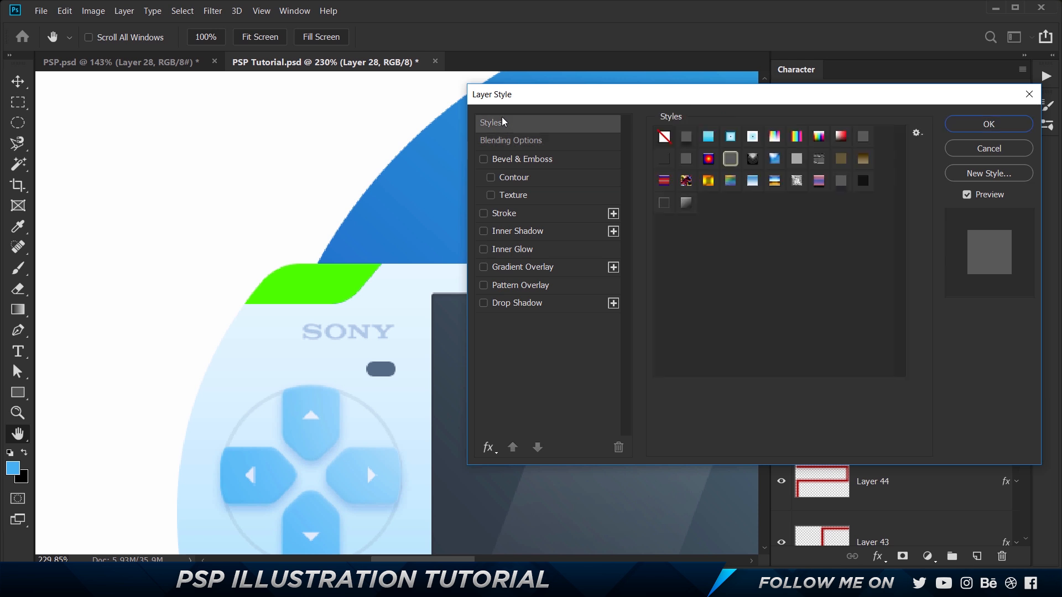
pyautogui.click(488, 447)
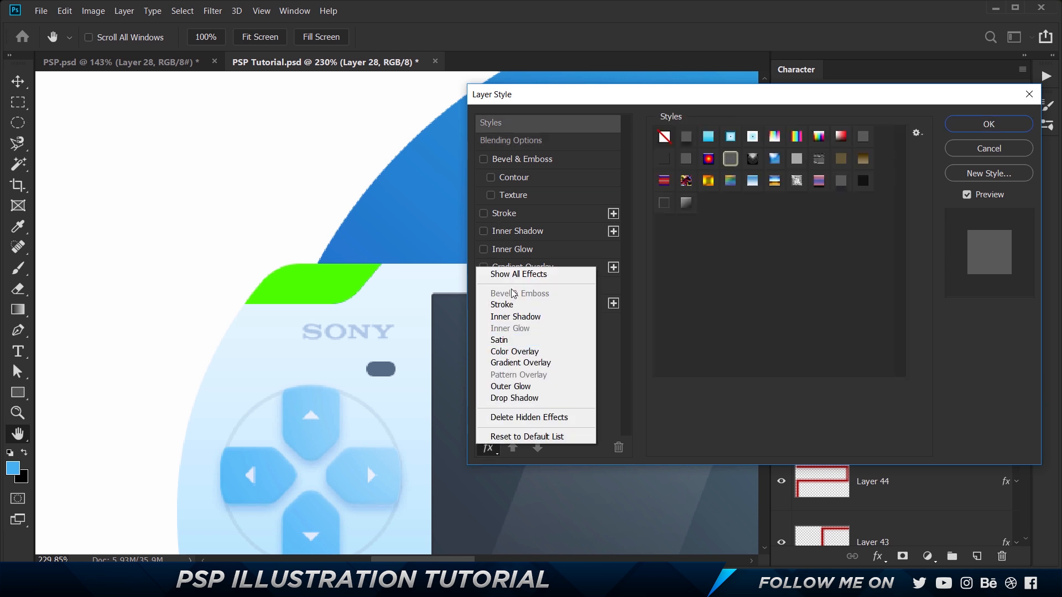
pyautogui.click(513, 276)
pyautogui.click(511, 285)
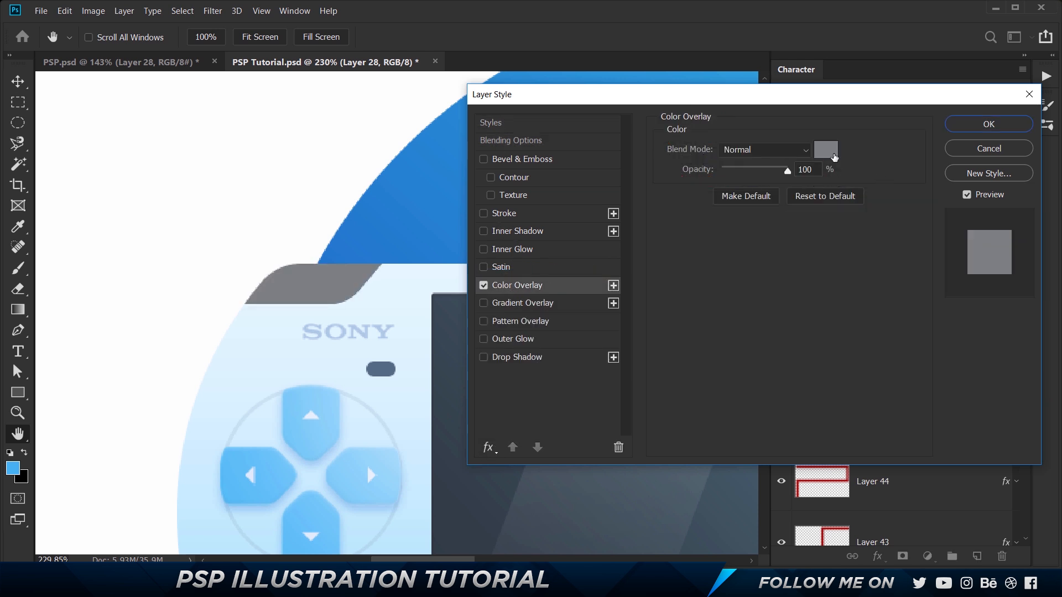
# Set Layer 28's Color Overlay to white (ffffff), apply it and rasterize the layer style
pyautogui.click(826, 150)
pyautogui.moveTo(155, 222); pyautogui.dragTo(92, 126)
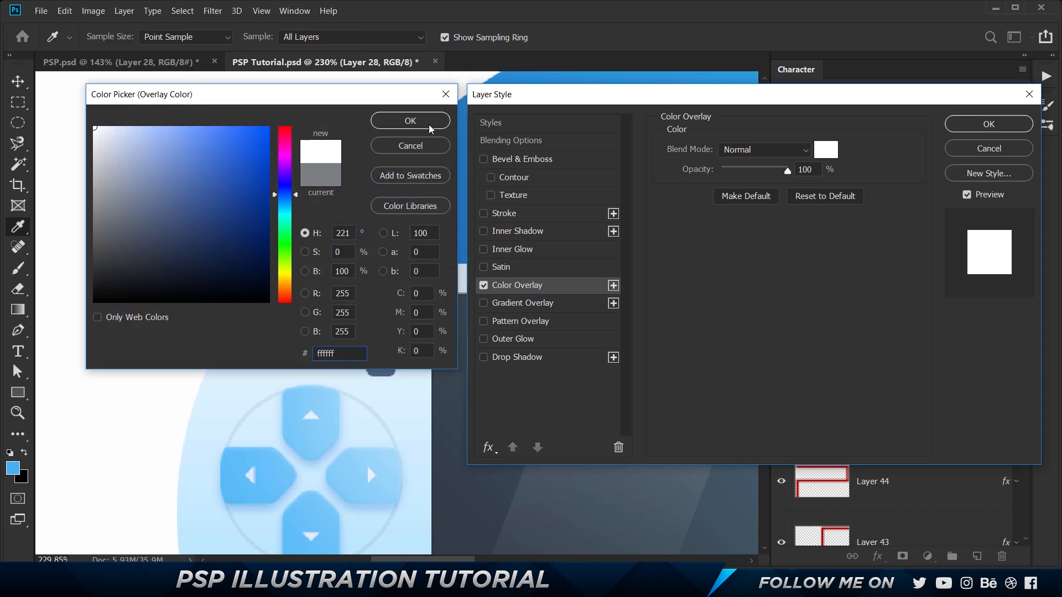
pyautogui.click(430, 127)
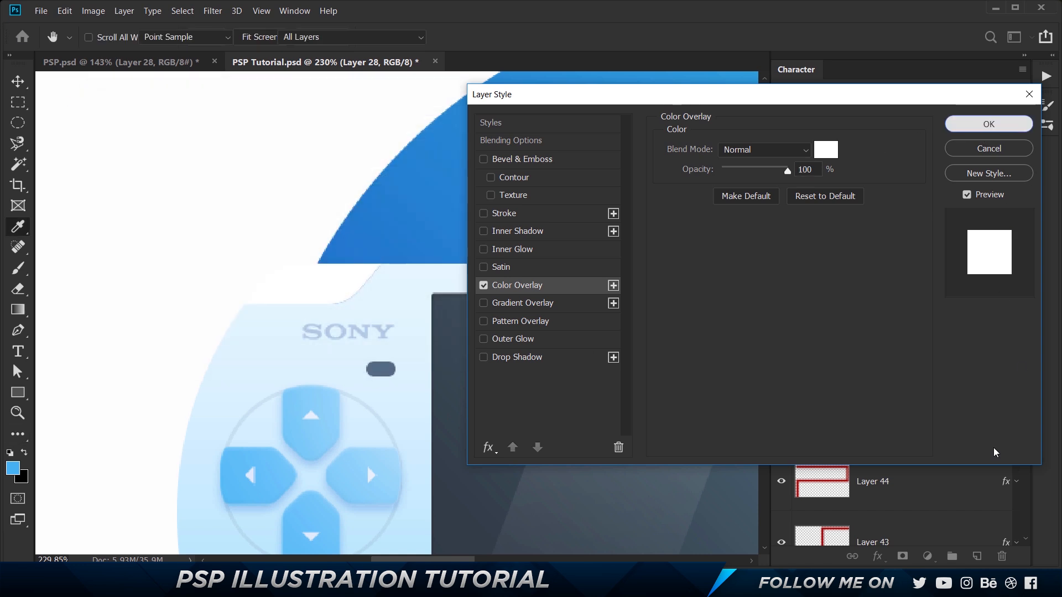
pyautogui.click(990, 125)
pyautogui.rightClick(934, 362)
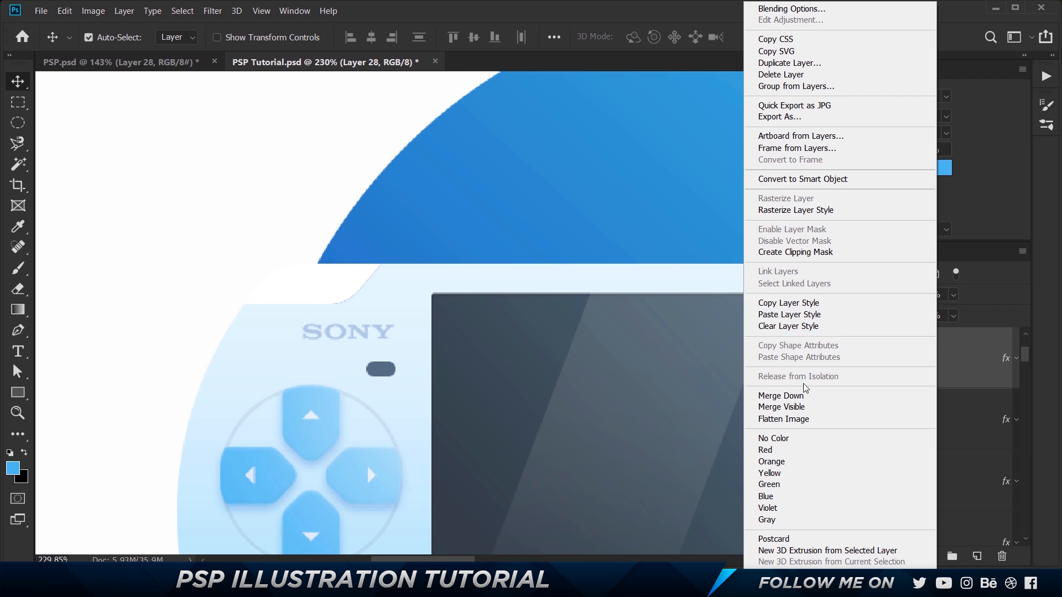
pyautogui.click(810, 210)
# Set the opacity of Layer 28, the white upper-left corner shape, to 20%
pyautogui.click(894, 295)
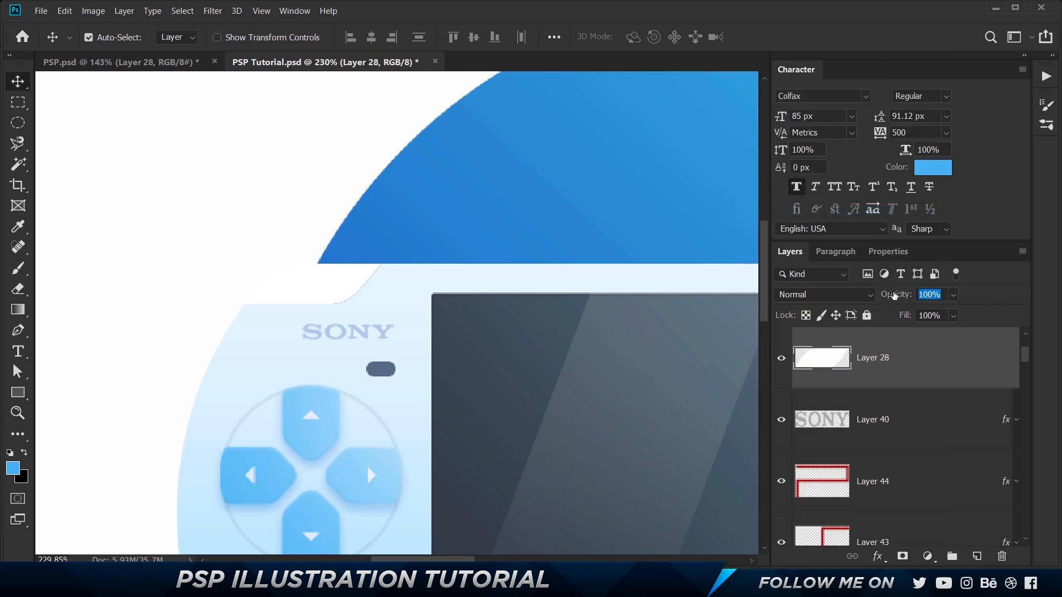
pyautogui.write('20')
pyautogui.press('Return')
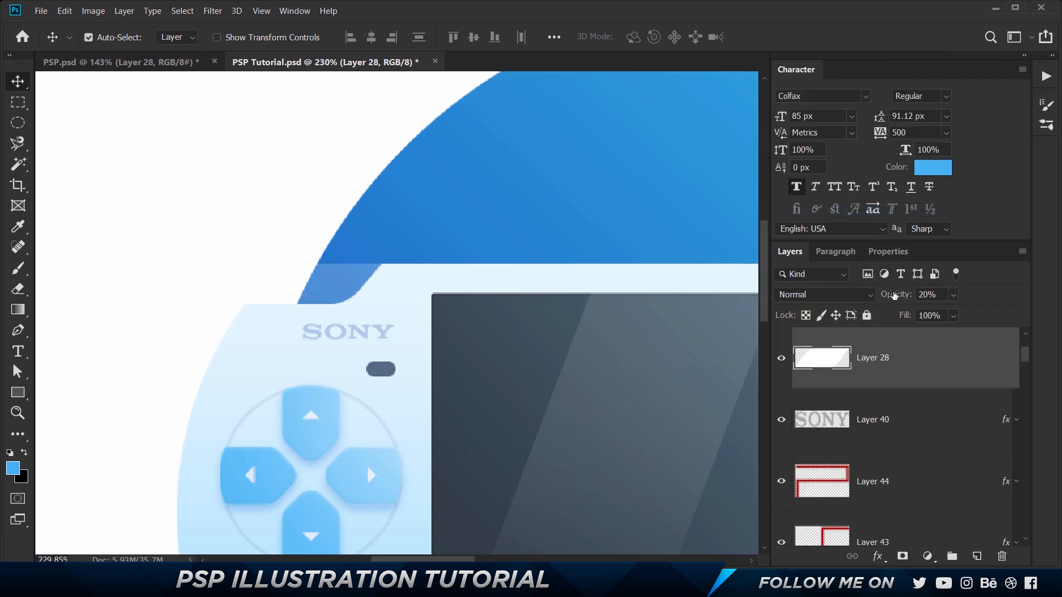
# Copy the layer style of Layer 28 in PSP.psd and paste it onto Layer 28 in PSP Tutorial.psd
pyautogui.click(127, 65)
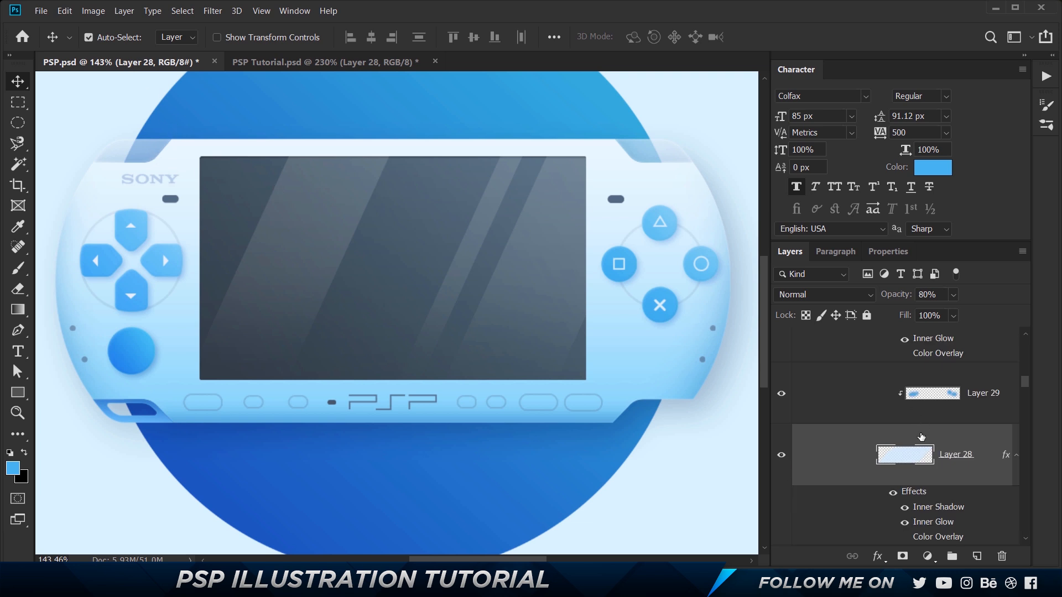
pyautogui.rightClick(925, 437)
pyautogui.click(796, 303)
pyautogui.click(354, 61)
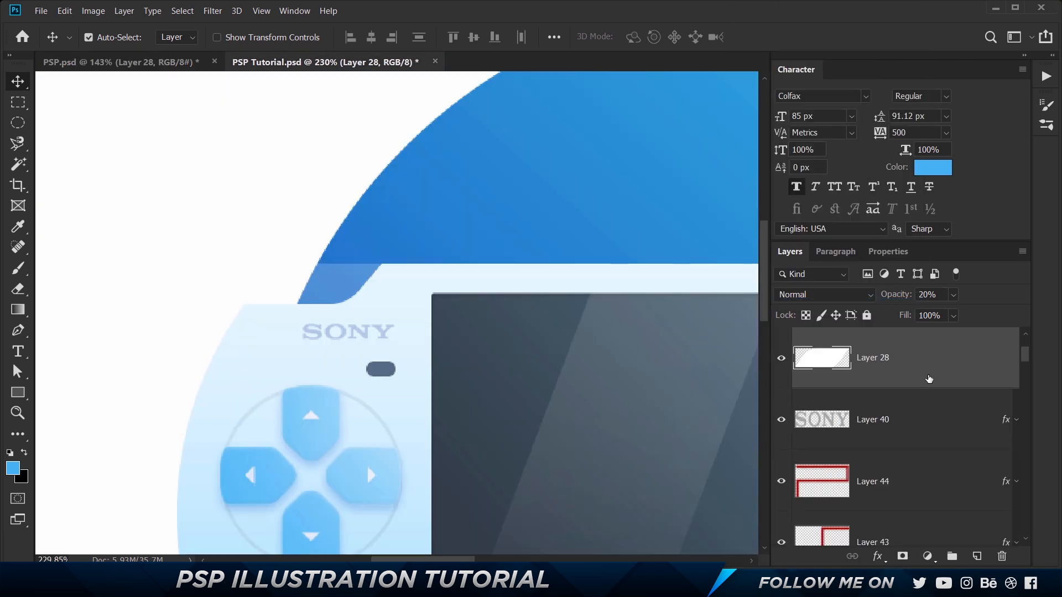
pyautogui.rightClick(929, 365)
pyautogui.click(802, 314)
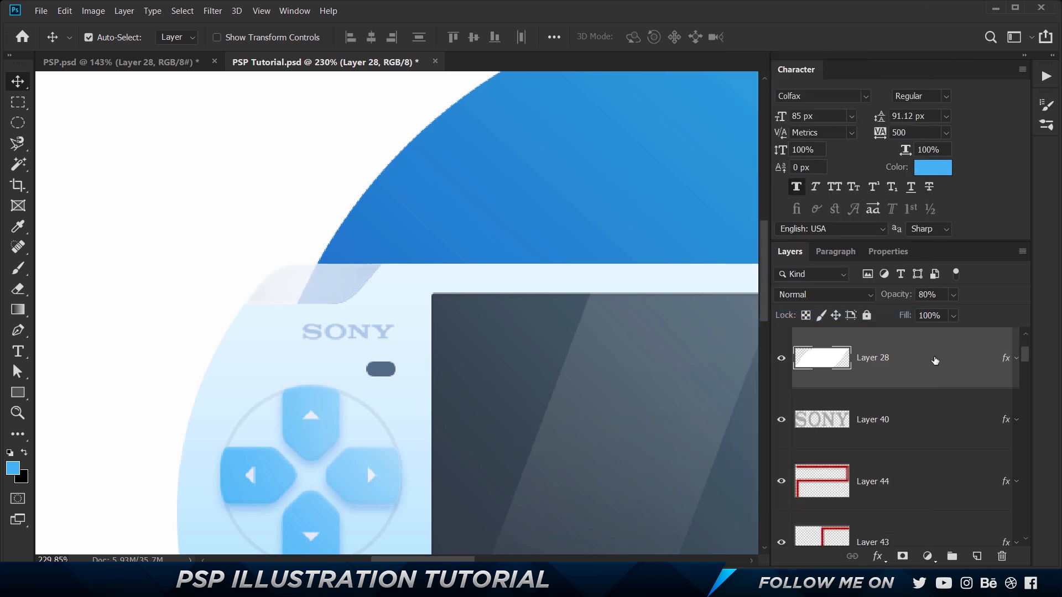
# Review Layer 28's Inner Shadow and Inner Glow settings, try a stronger glow and set the Inner Glow opacity to 15%
pyautogui.doubleClick(976, 360)
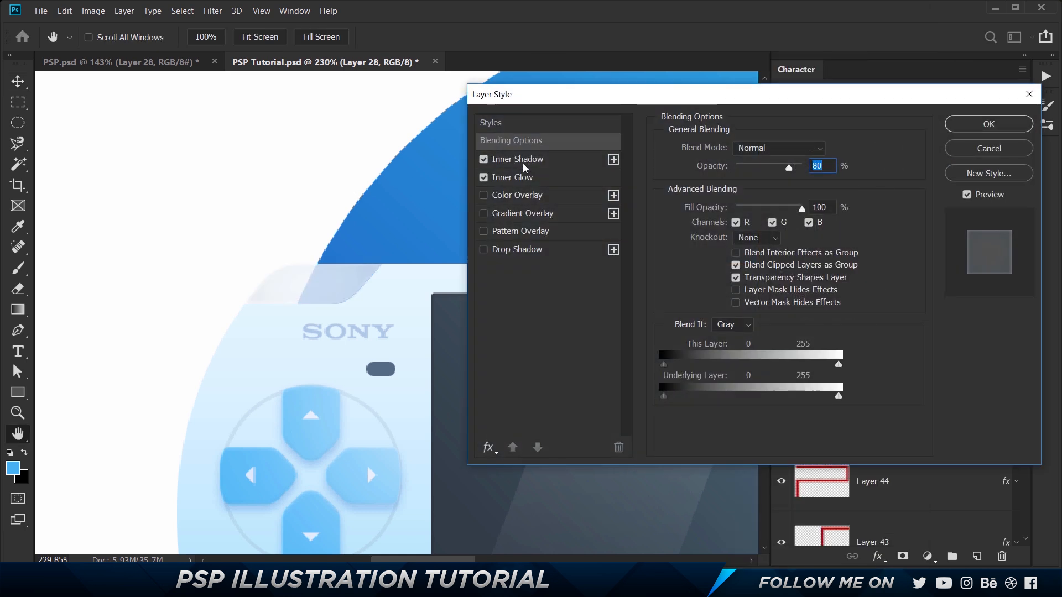
pyautogui.click(524, 165)
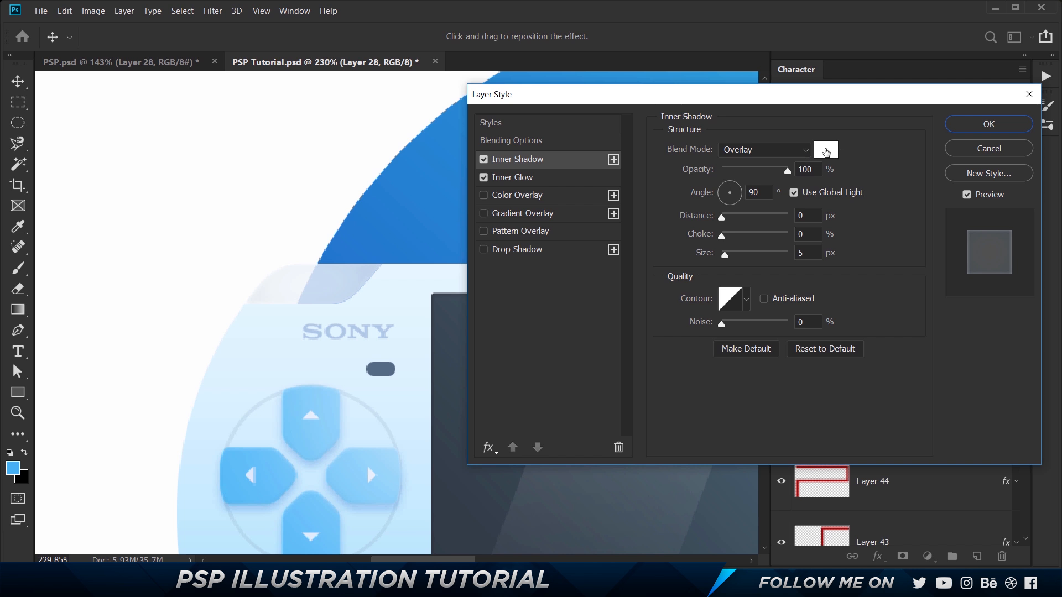
pyautogui.click(518, 178)
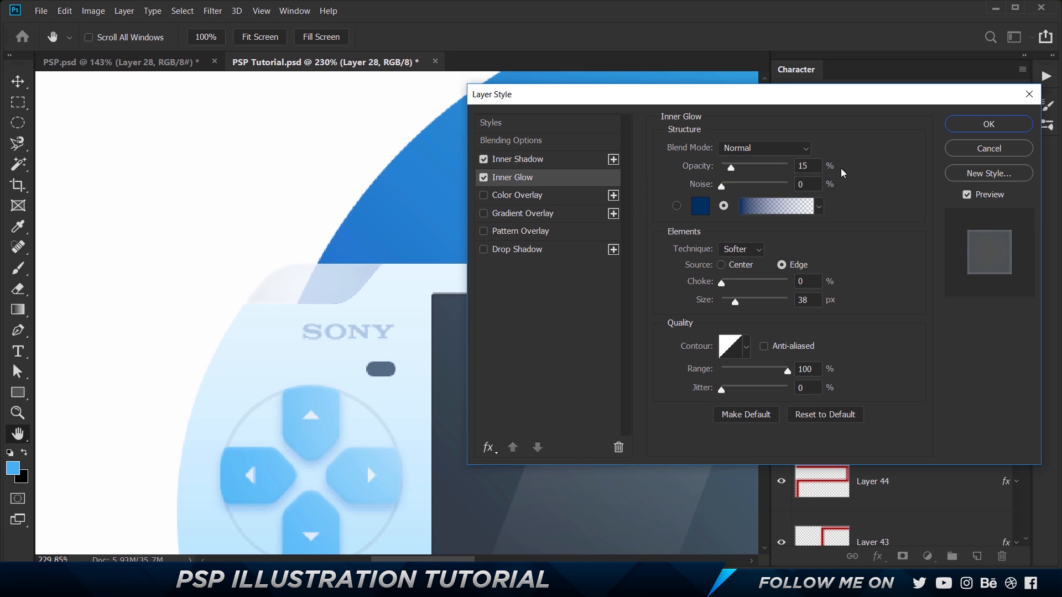
pyautogui.moveTo(731, 167)
pyautogui.mouseDown()
pyautogui.moveTo(766, 167)
pyautogui.moveTo(740, 167)
pyautogui.mouseUp()
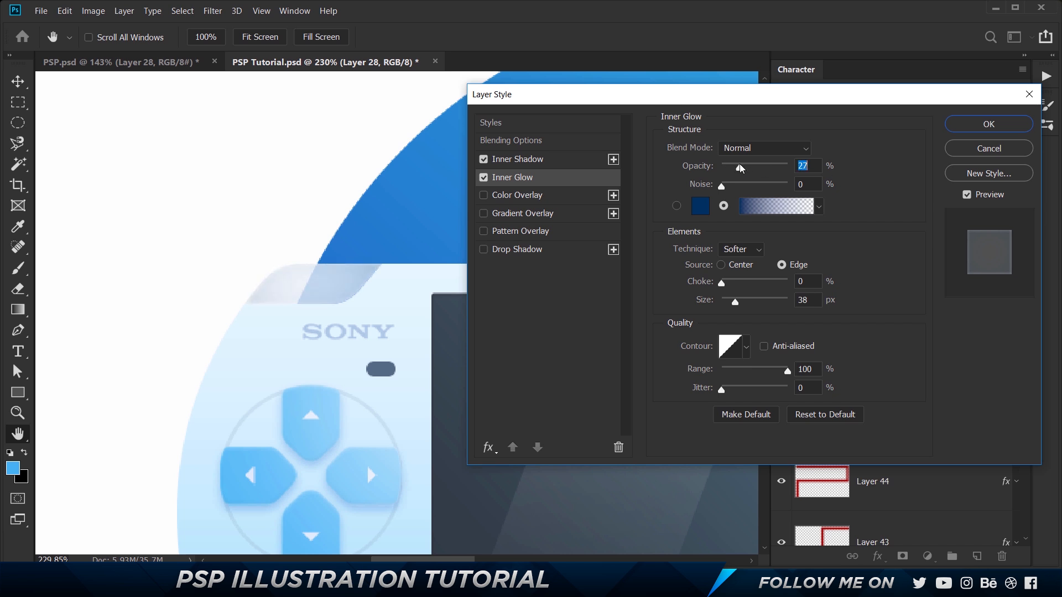
pyautogui.write('15')
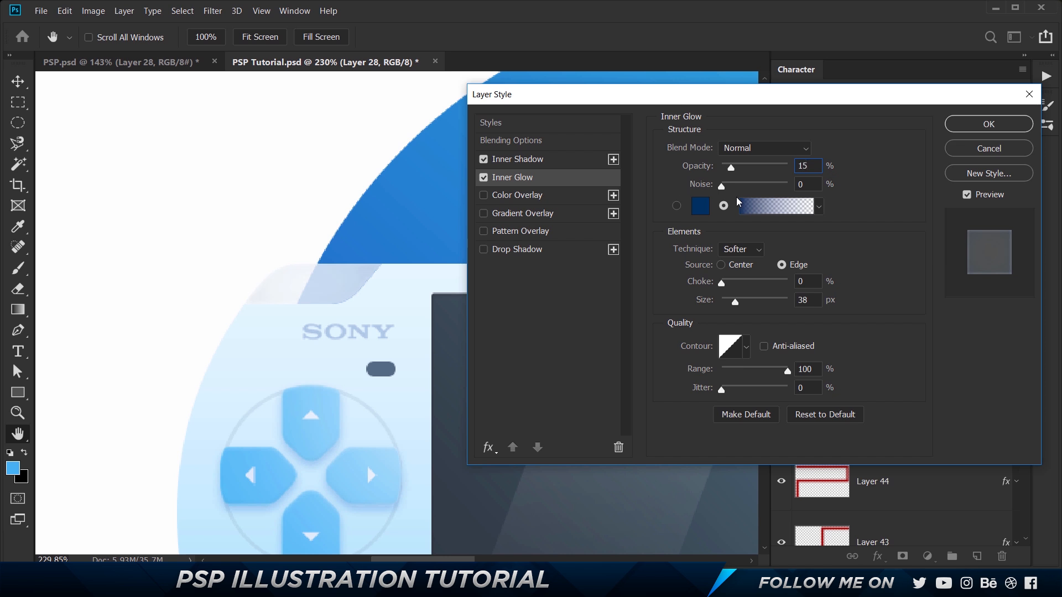
# Open the Inner Glow gradient for editing and confirm 003162 as the color of its start stop
pyautogui.click(752, 210)
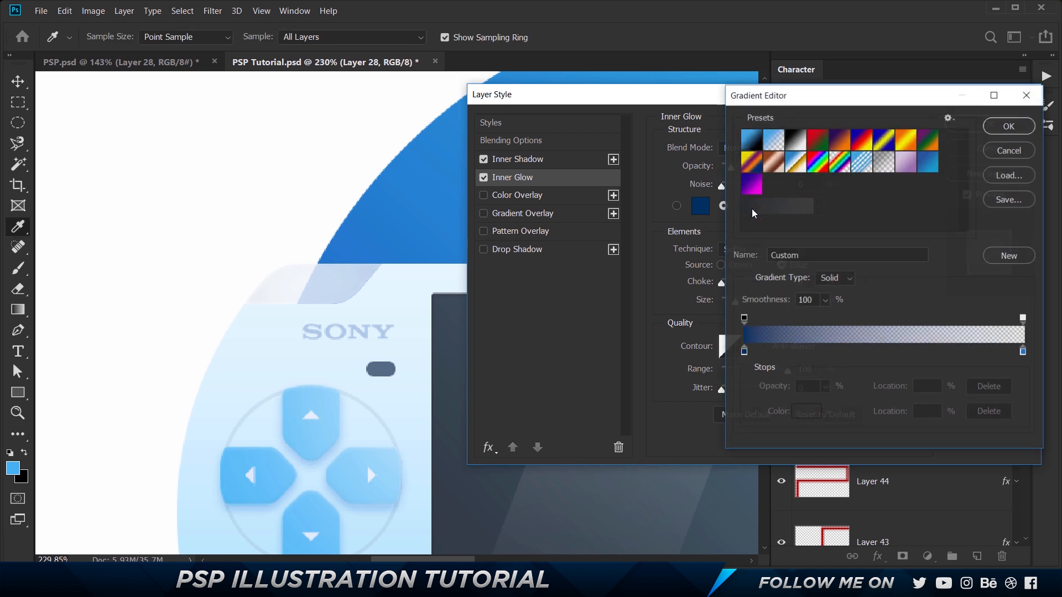
pyautogui.click(743, 352)
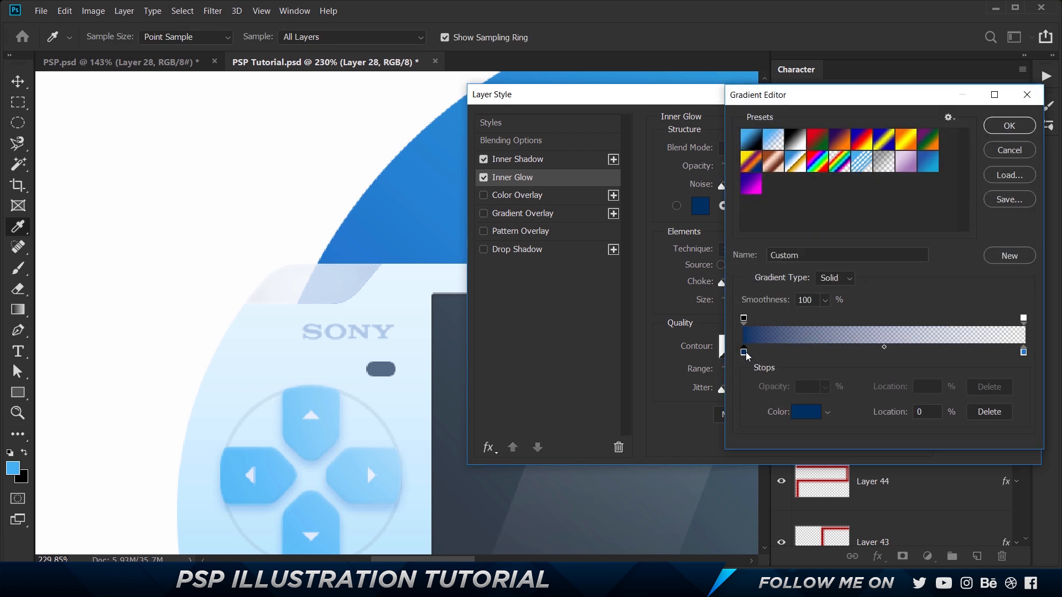
pyautogui.click(813, 415)
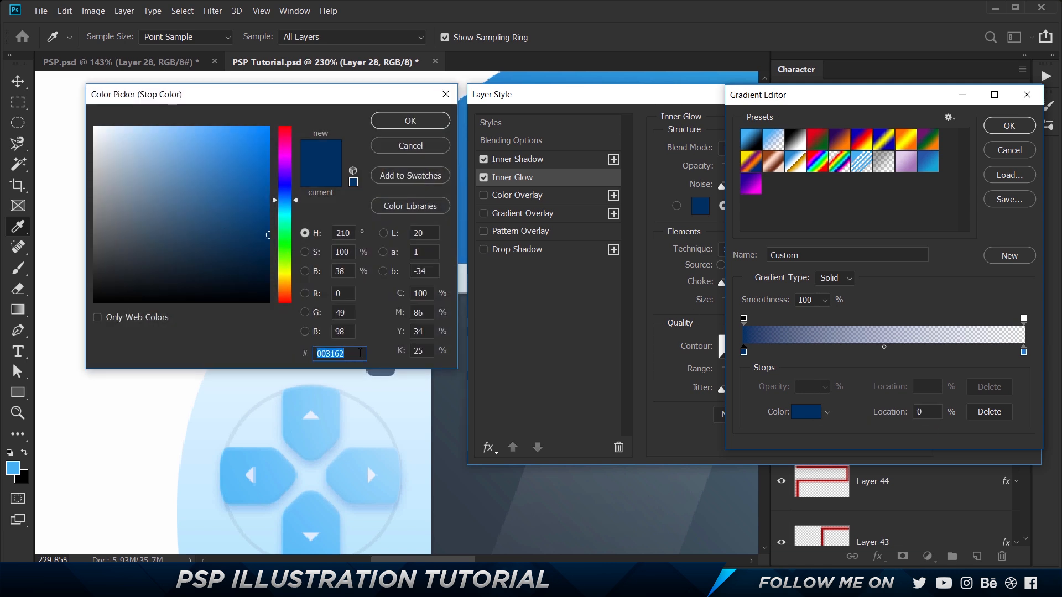
pyautogui.click(409, 120)
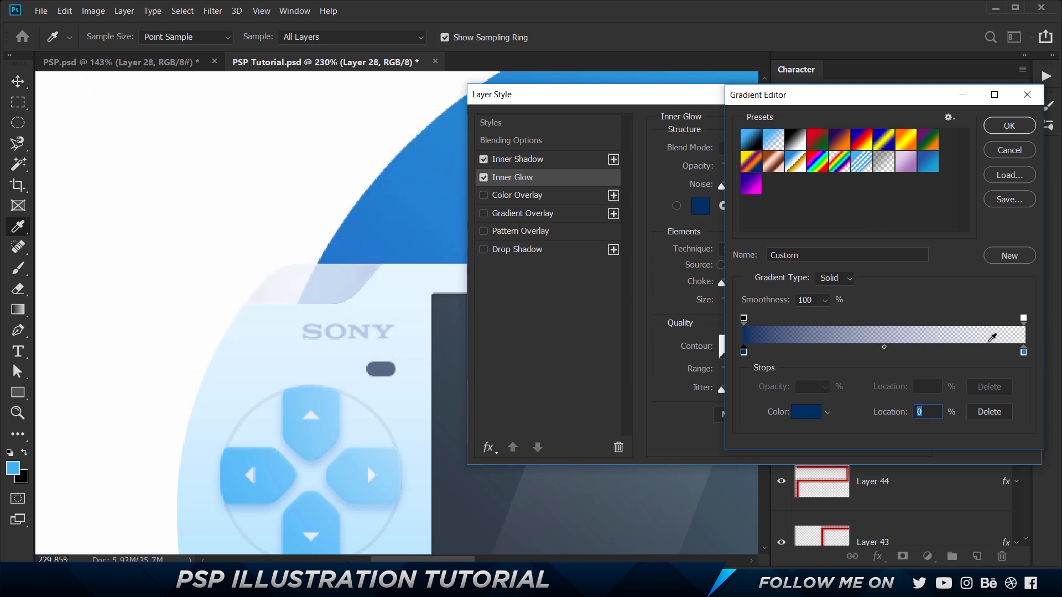
# Change the end stop of the Inner Glow gradient to a slightly brighter dark blue
pyautogui.click(1023, 352)
pyautogui.click(807, 412)
pyautogui.moveTo(260, 187)
pyautogui.mouseDown()
pyautogui.moveTo(282, 202)
pyautogui.moveTo(282, 221)
pyautogui.mouseUp()
pyautogui.click(425, 127)
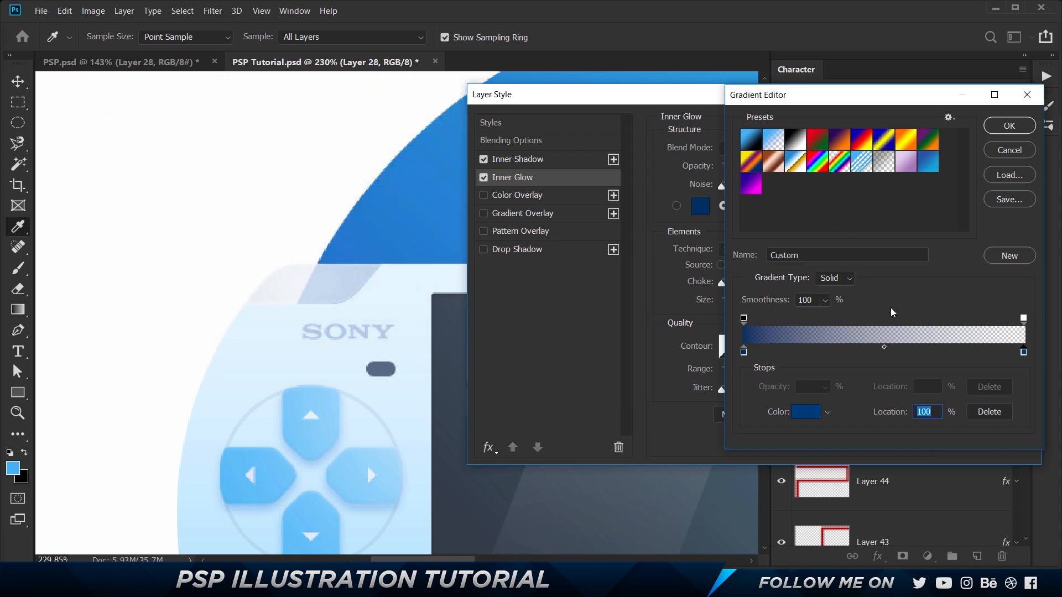
# Check the opacity stops of the Inner Glow gradient and apply the edited gradient, keeping the glow's opacity at 15%
pyautogui.click(743, 319)
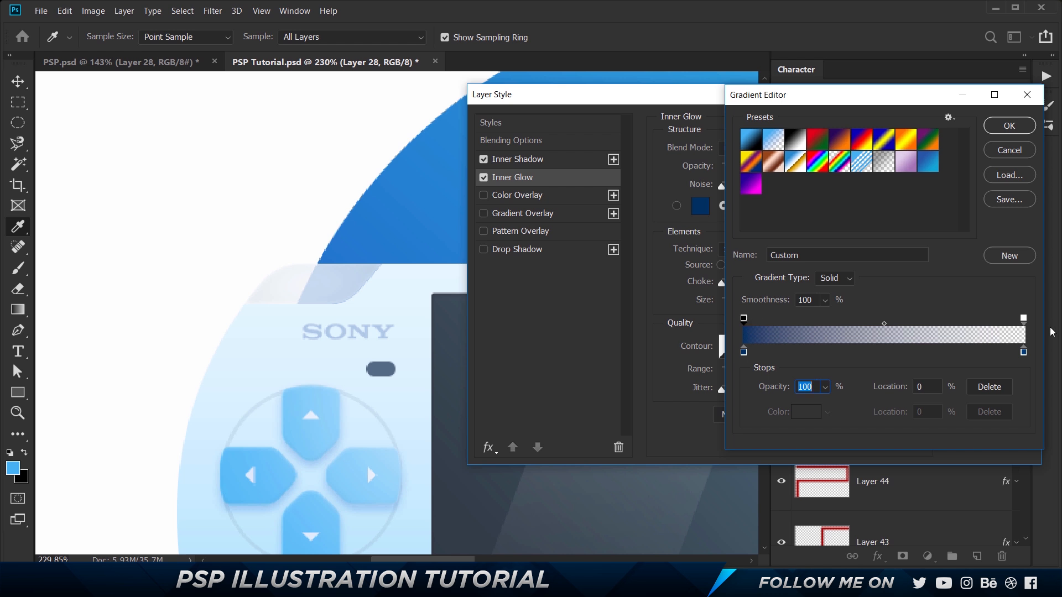
pyautogui.click(1024, 319)
pyautogui.click(1009, 127)
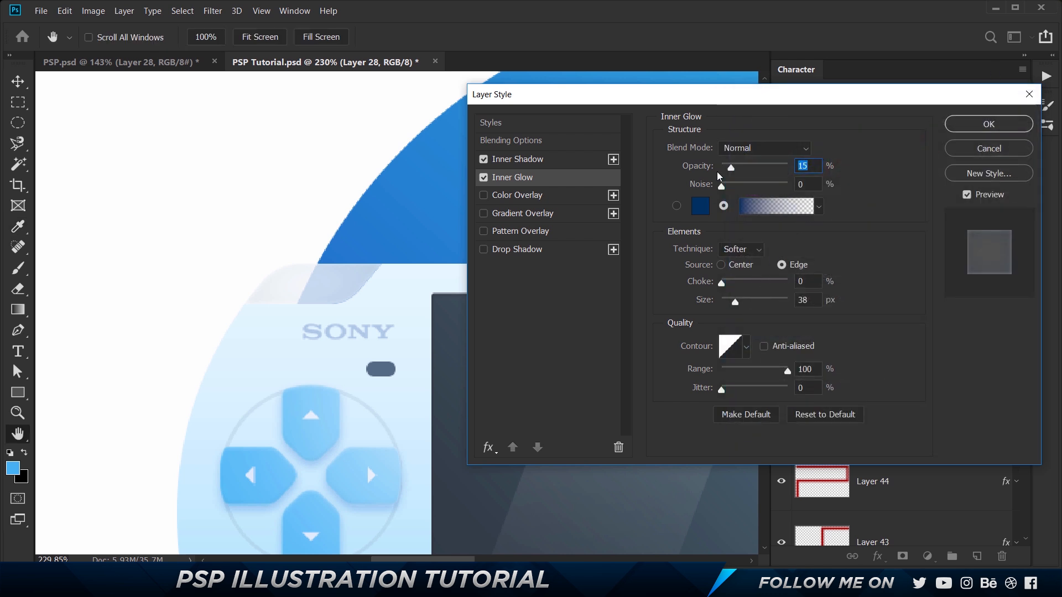
pyautogui.moveTo(731, 167)
pyautogui.mouseDown()
pyautogui.moveTo(806, 174)
pyautogui.moveTo(731, 167)
pyautogui.mouseUp()
# Add a Color Overlay to Layer 28 and try a stronger mid blue as its color
pyautogui.click(527, 200)
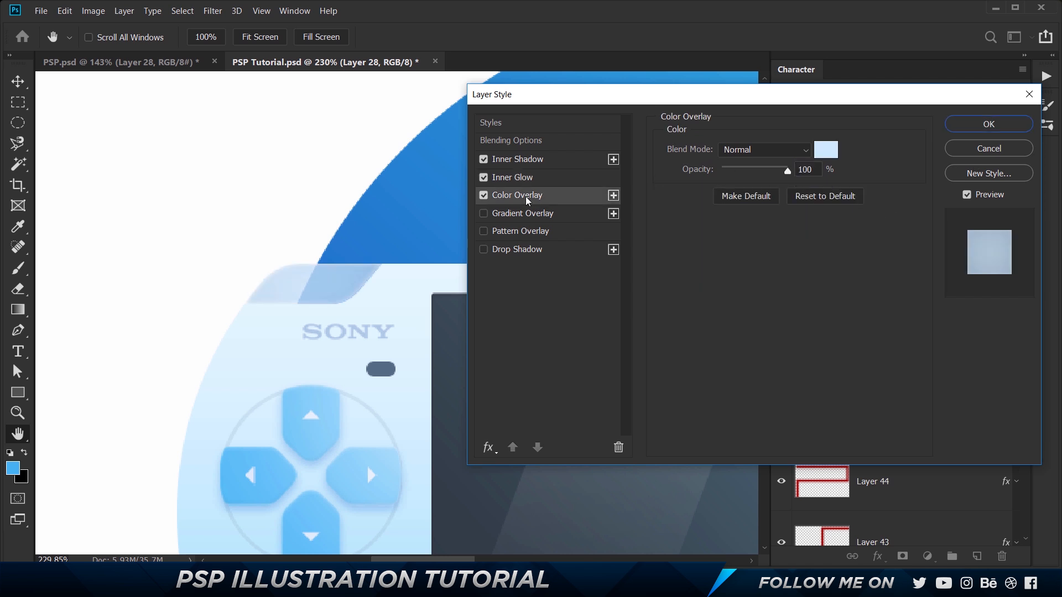
pyautogui.click(826, 149)
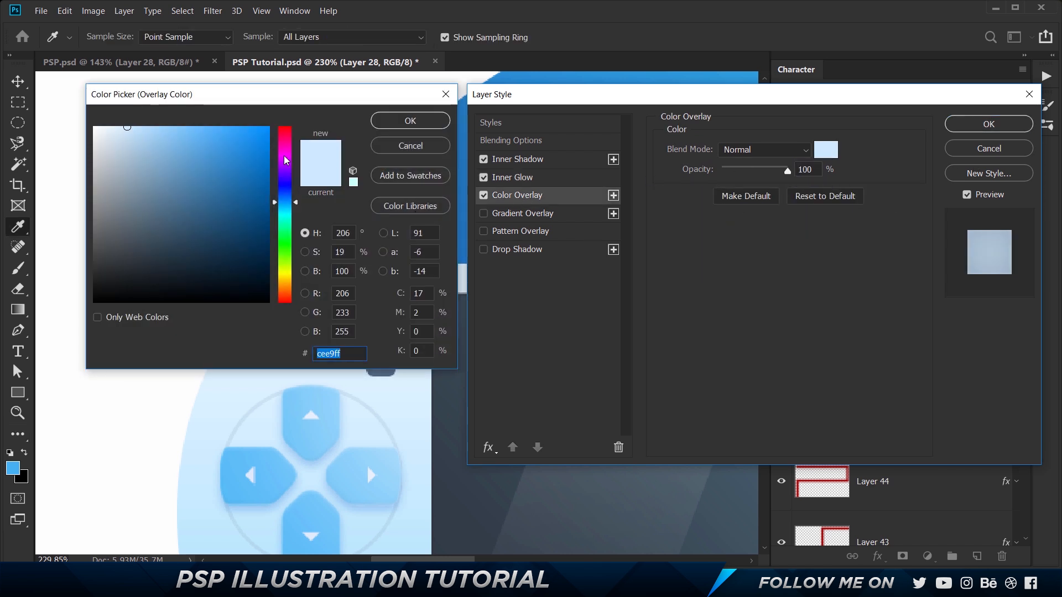
pyautogui.click(199, 130)
pyautogui.click(410, 120)
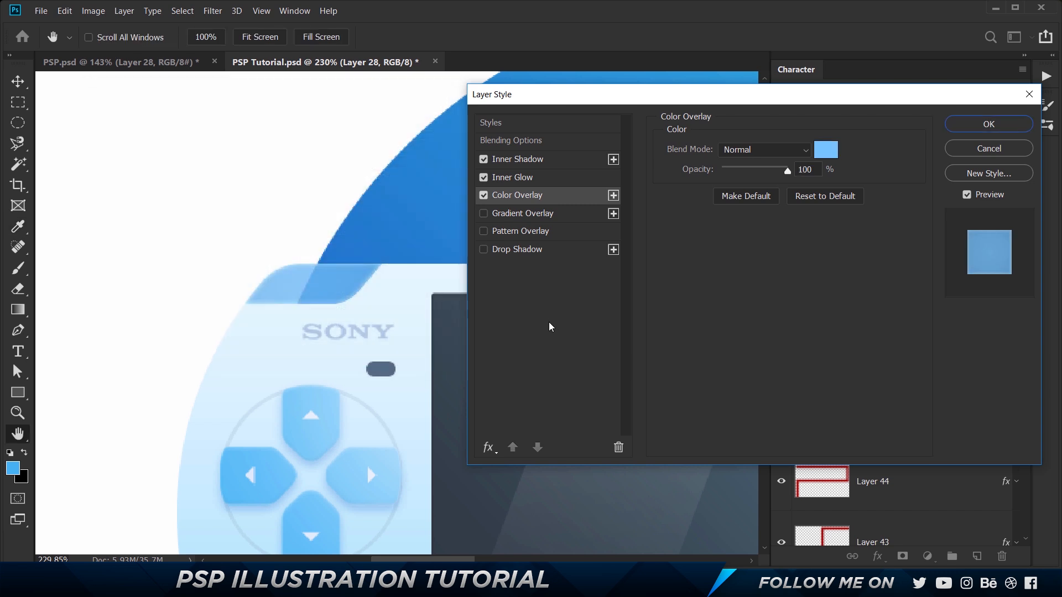
# Change Layer 28's Color Overlay to a pale light blue and apply the layer style
pyautogui.click(830, 154)
pyautogui.moveTo(287, 100); pyautogui.dragTo(717, 99)
pyautogui.moveTo(574, 147); pyautogui.dragTo(557, 116)
pyautogui.click(823, 117)
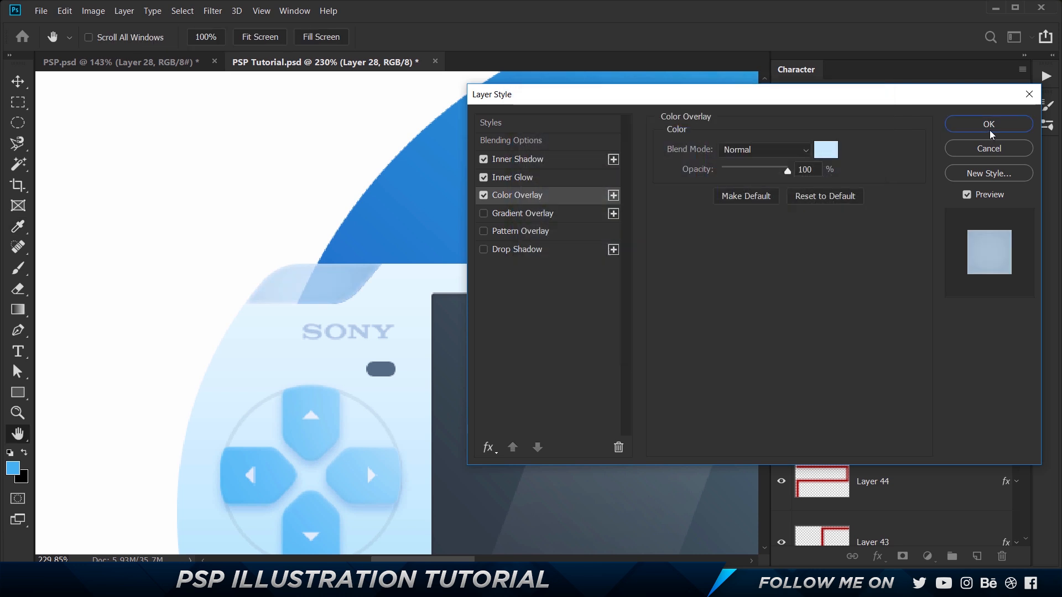
pyautogui.click(990, 128)
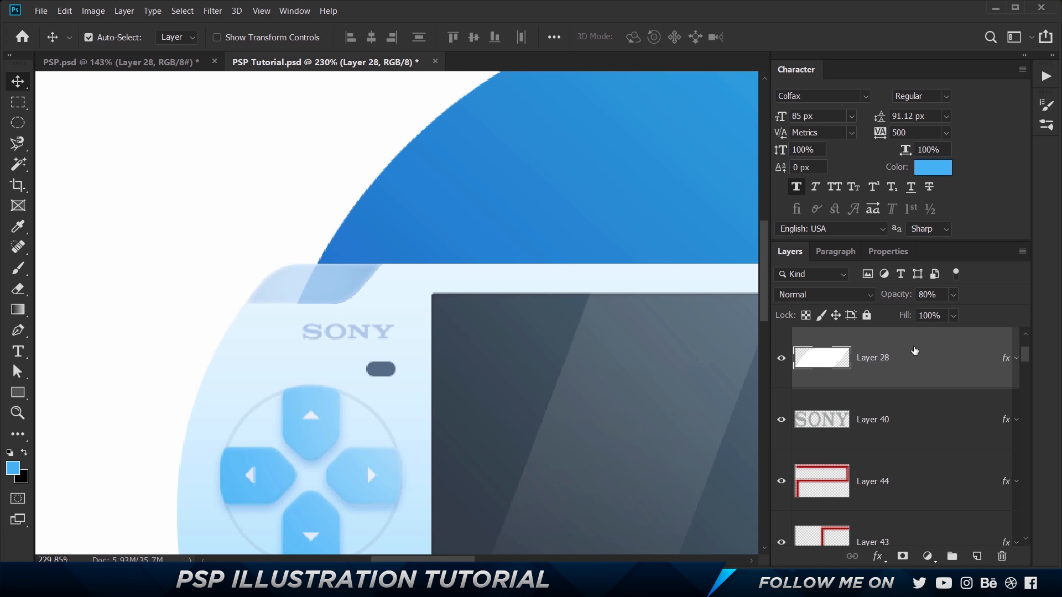
# Try layer opacities of 50% and 40% on Layer 28
pyautogui.click(897, 297)
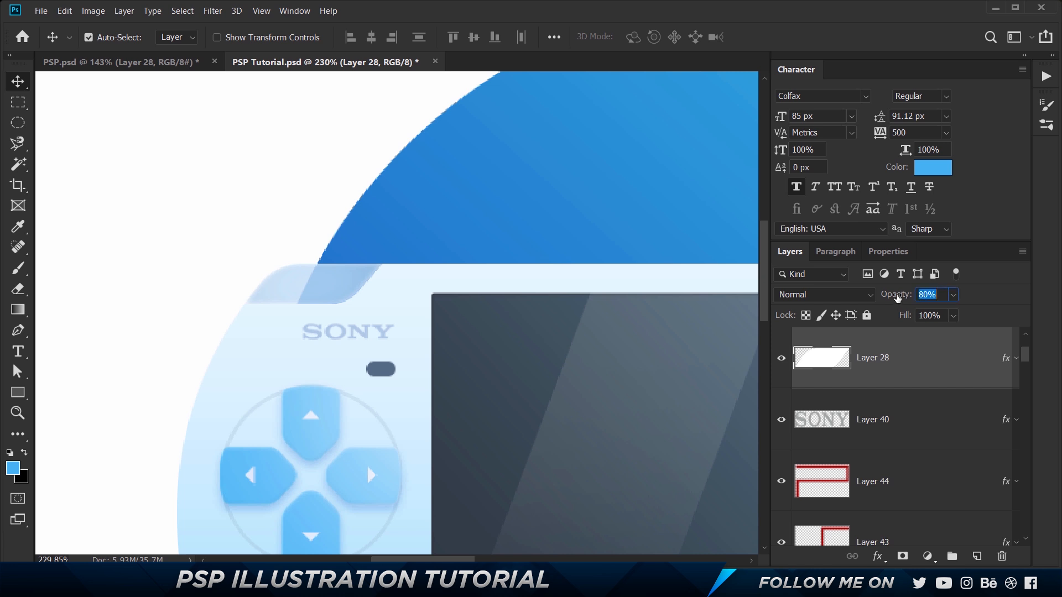
pyautogui.doubleClick(919, 354)
pyautogui.press('Escape')
pyautogui.click(902, 298)
pyautogui.write('50')
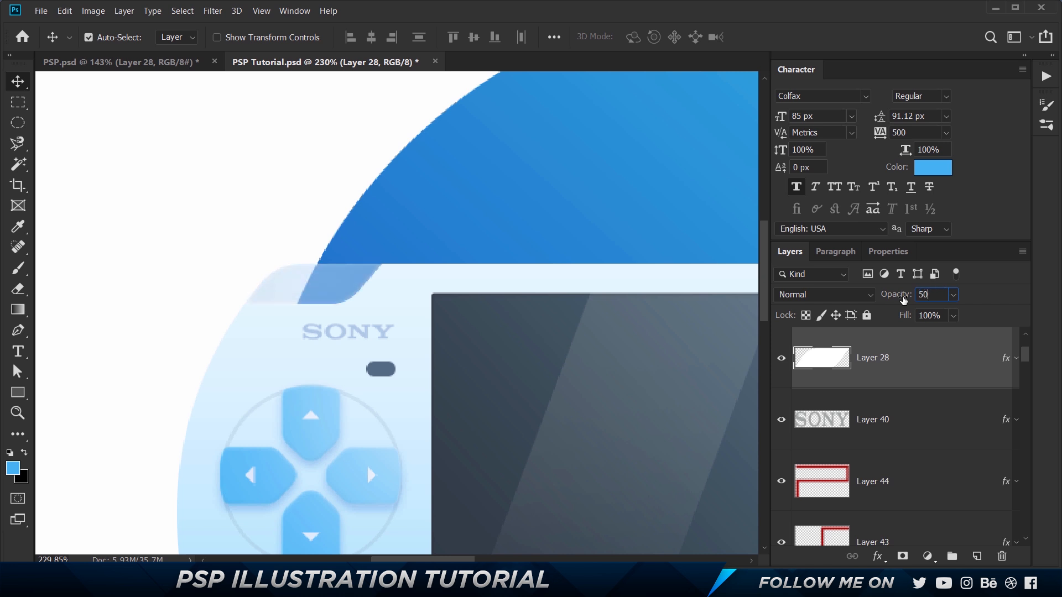
pyautogui.hotkey('ctrl', 'a')
pyautogui.press('BackSpace')
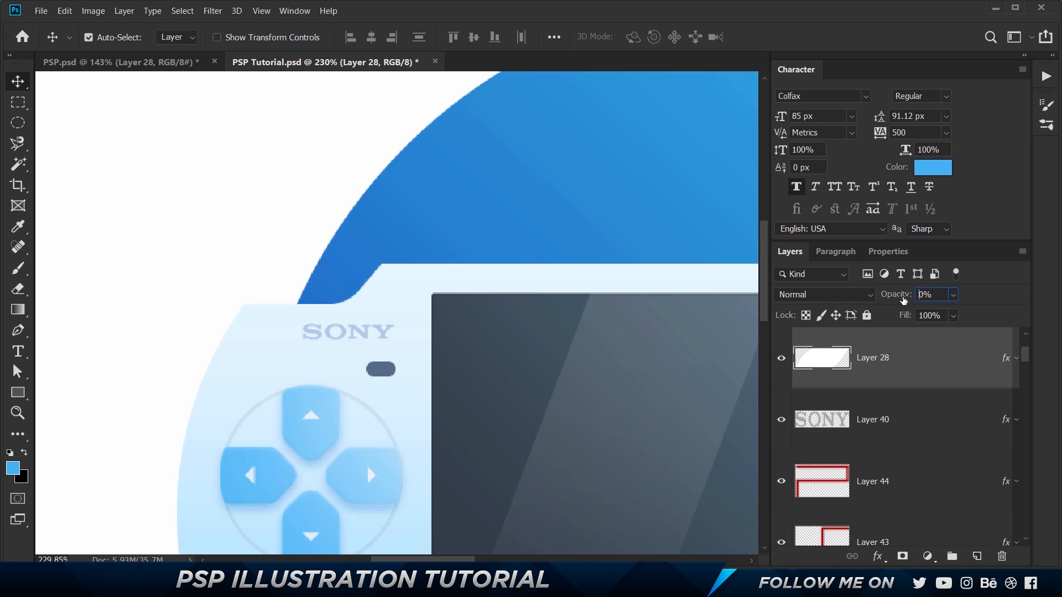
pyautogui.write('40')
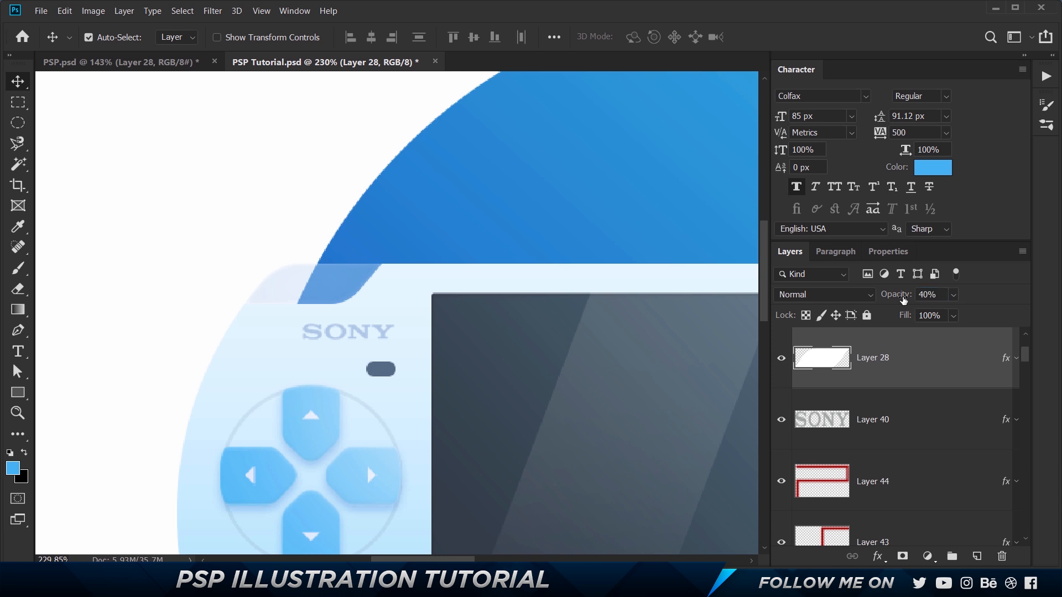
# Compare the translucent corner with the one in PSP.psd and set Layer 28 to 100% opacity with 40% fill
pyautogui.scroll(-2, 467, 267)
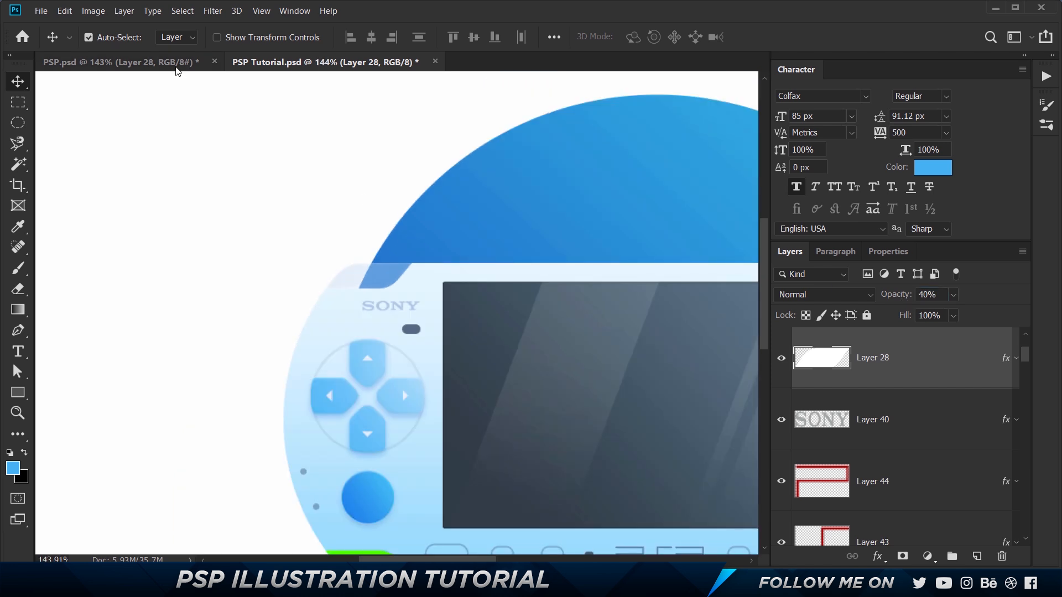
pyautogui.click(176, 67)
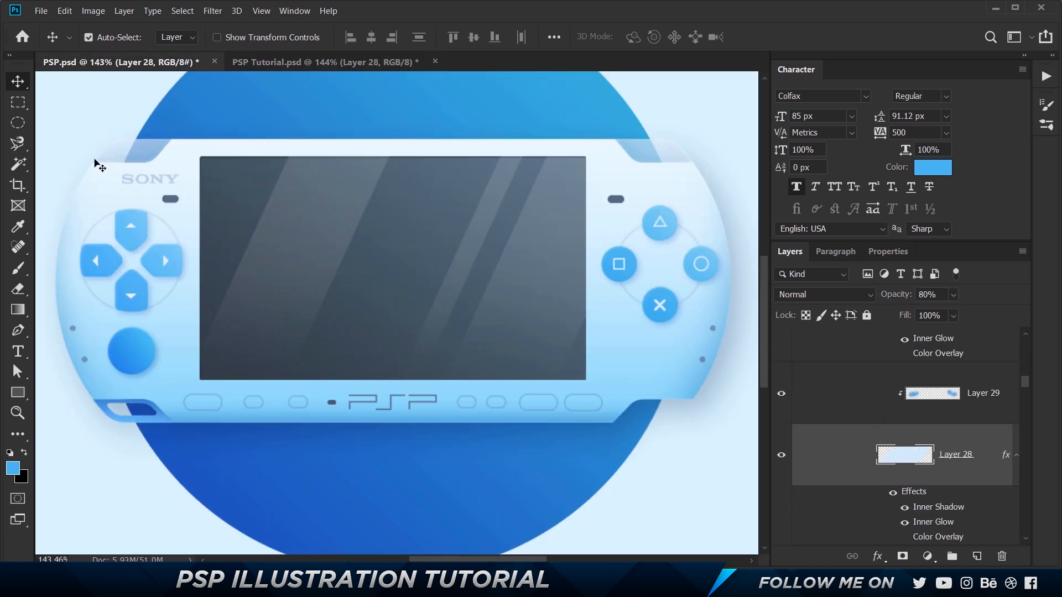
pyautogui.click(297, 58)
pyautogui.scroll(1, 362, 285)
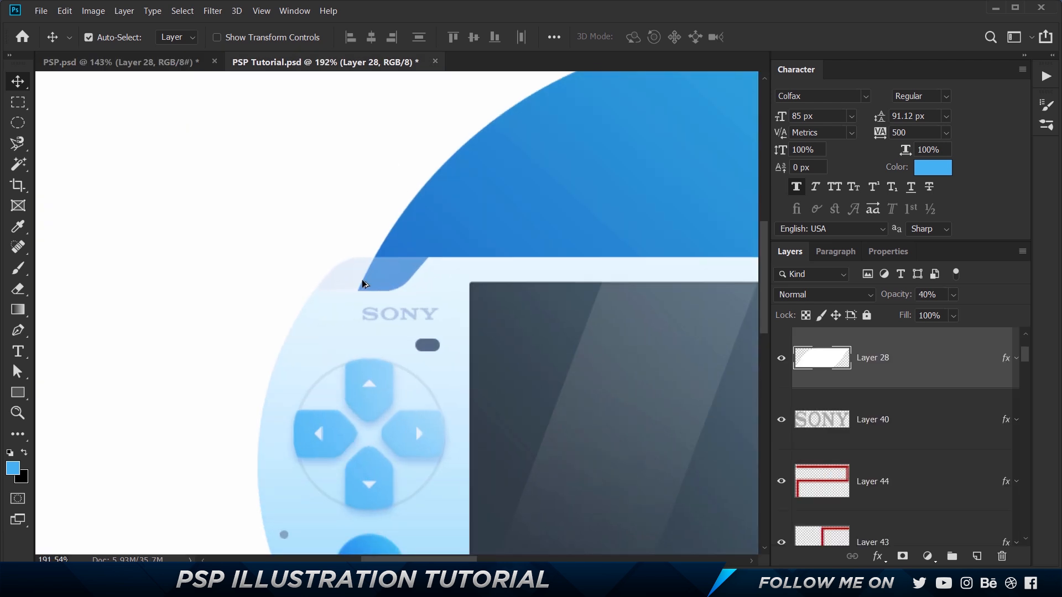
pyautogui.scroll(1, 362, 285)
pyautogui.hotkey('ctrl', 'j')
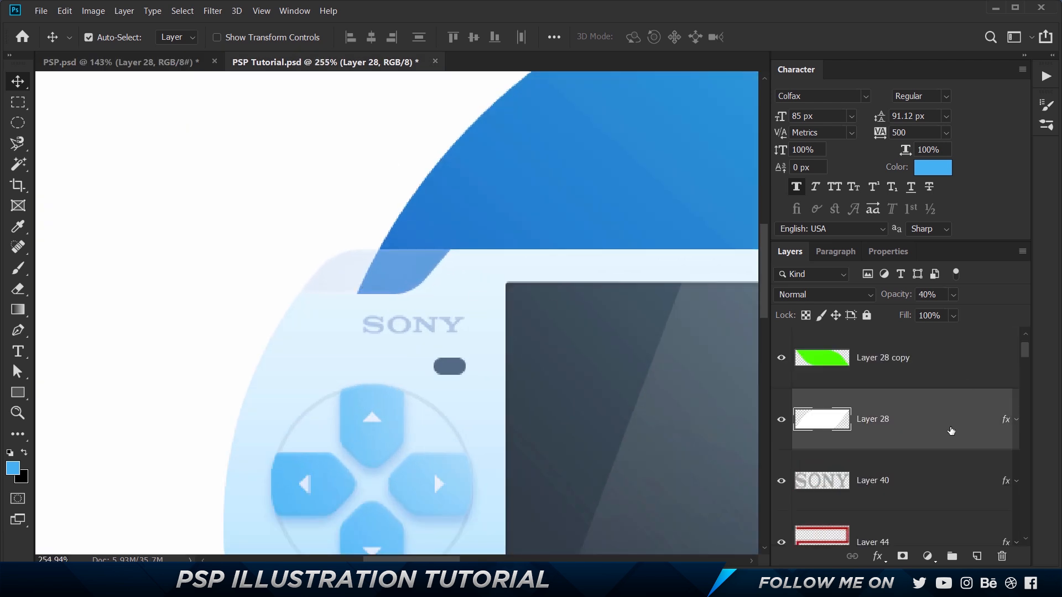
pyautogui.moveTo(898, 294); pyautogui.dragTo(995, 302)
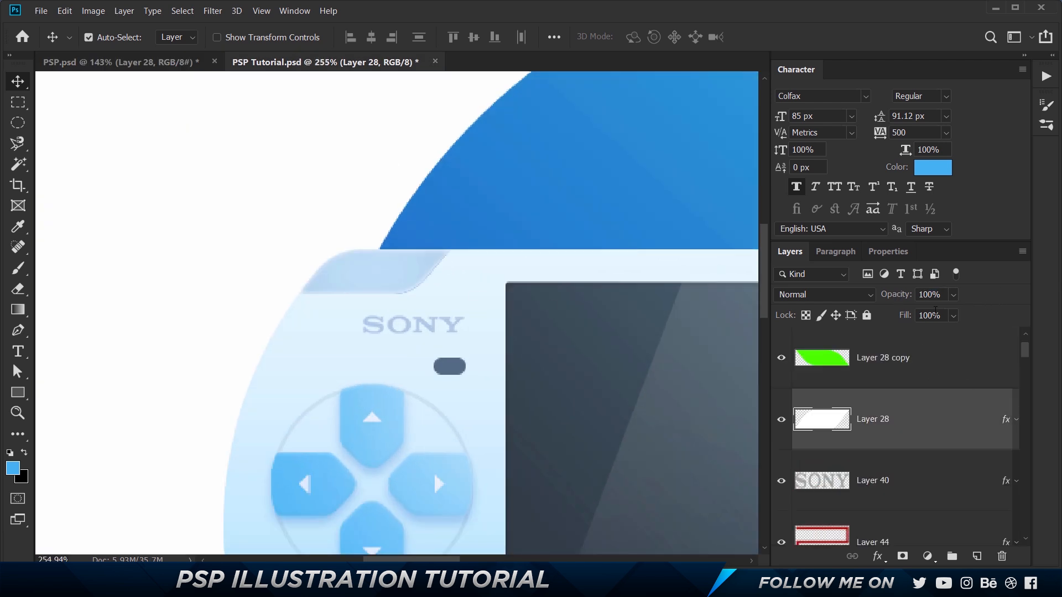
pyautogui.click(908, 319)
pyautogui.write('40')
# Try 40% and 30% opacity for Layer 28's Color Overlay and apply it at 20%
pyautogui.doubleClick(863, 426)
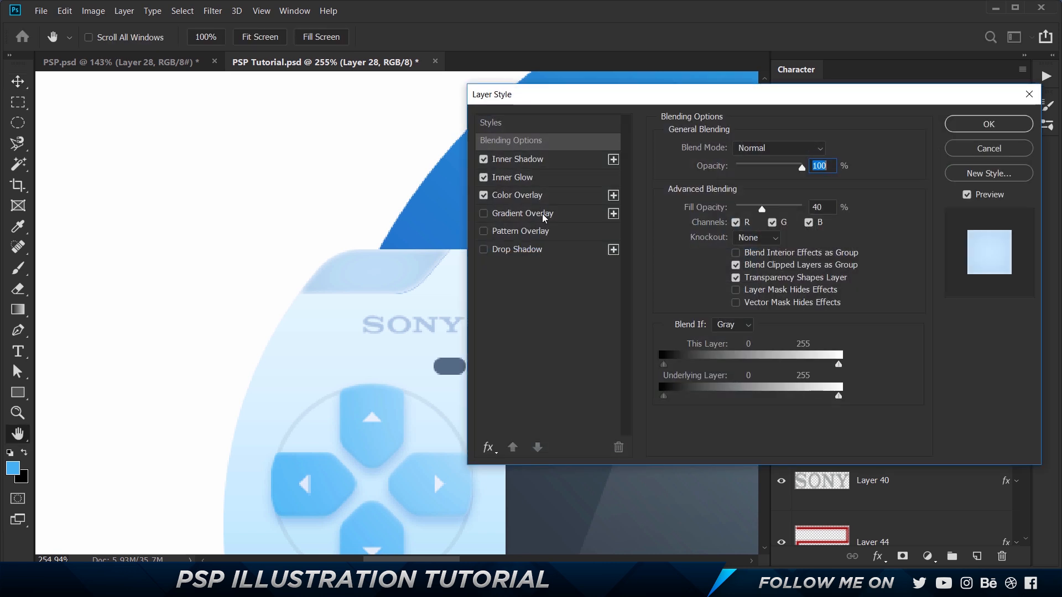
pyautogui.click(517, 195)
pyautogui.write('40')
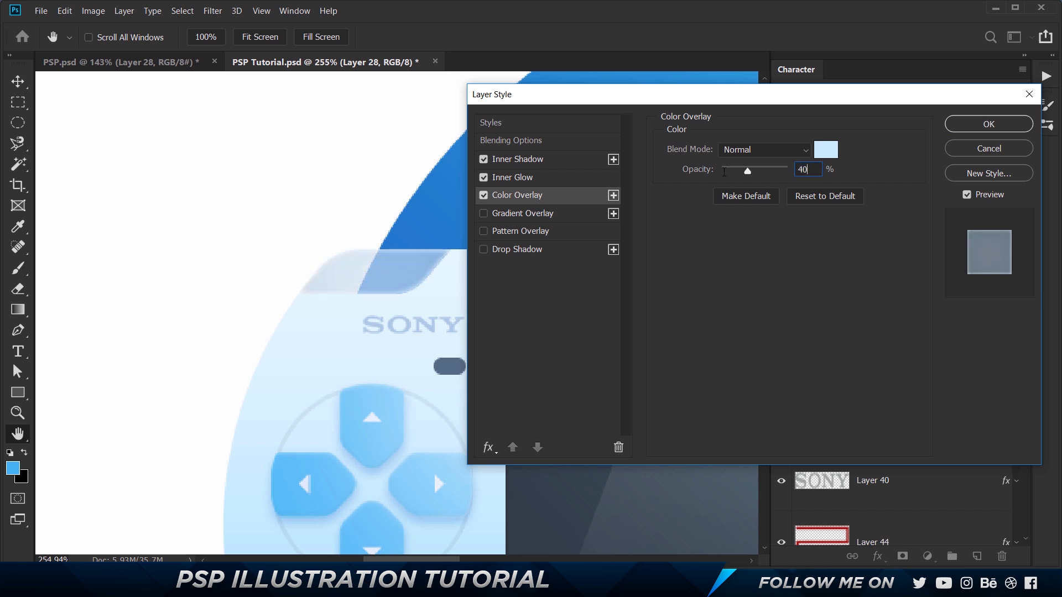
pyautogui.hotkey('ctrl', 'a')
pyautogui.write('30')
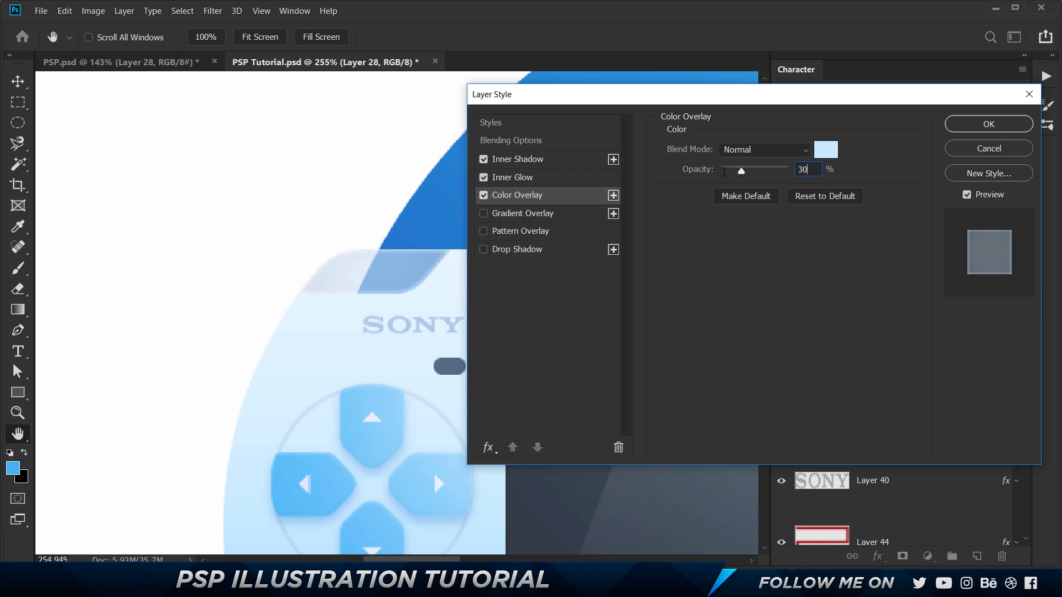
pyautogui.write('20')
pyautogui.press('Return')
# Set Layer 28's fill to 20% and its layer opacity to 70%
pyautogui.click(907, 321)
pyautogui.write('322')
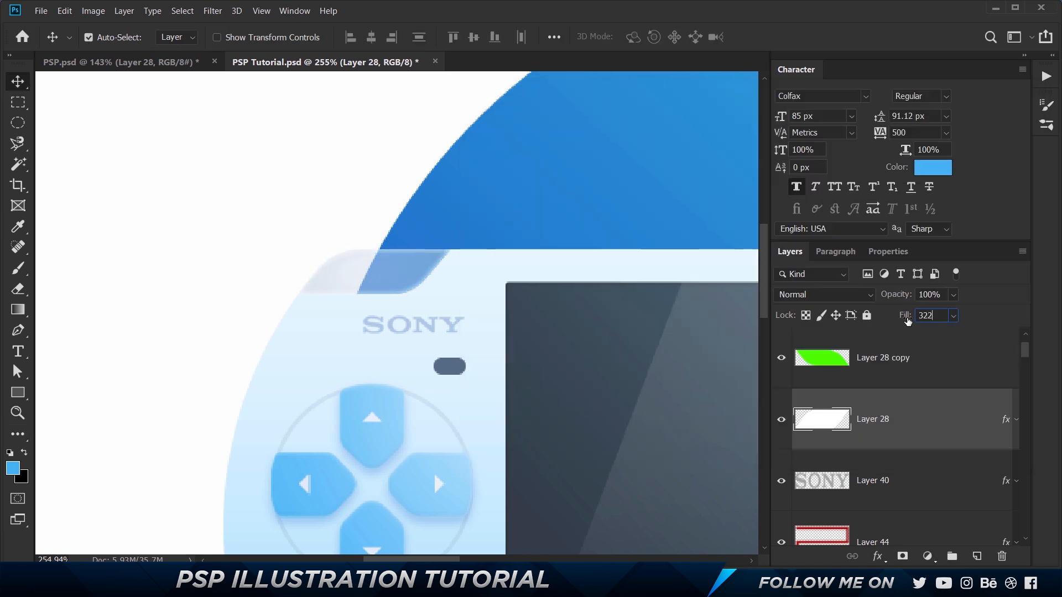
pyautogui.hotkey('ctrl', 'a')
pyautogui.write('20')
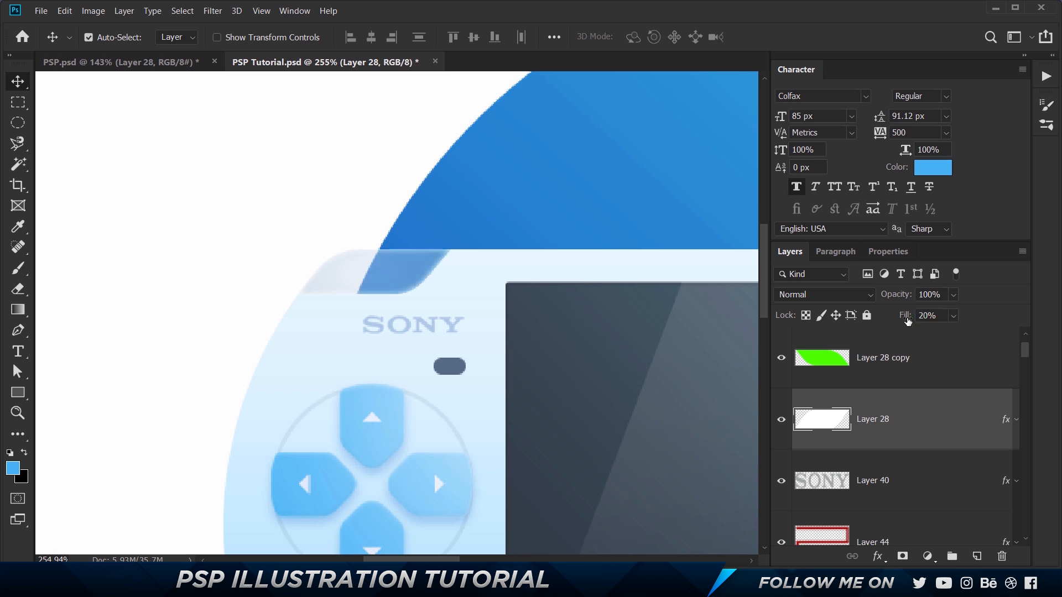
pyautogui.scroll(-4, 565, 266)
pyautogui.scroll(3, 564, 266)
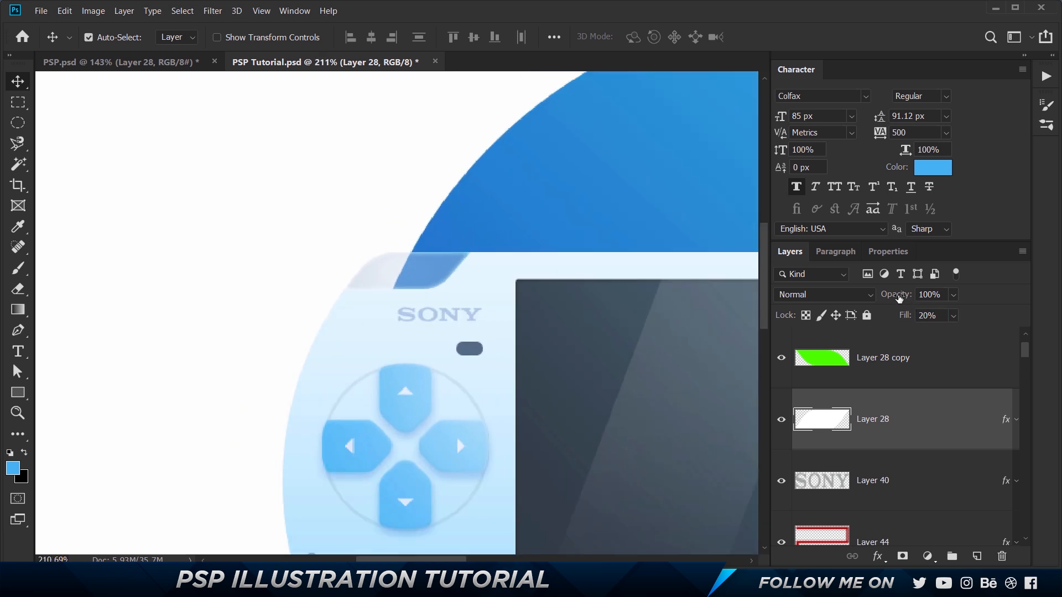
pyautogui.click(898, 297)
pyautogui.write('70')
pyautogui.press('Return')
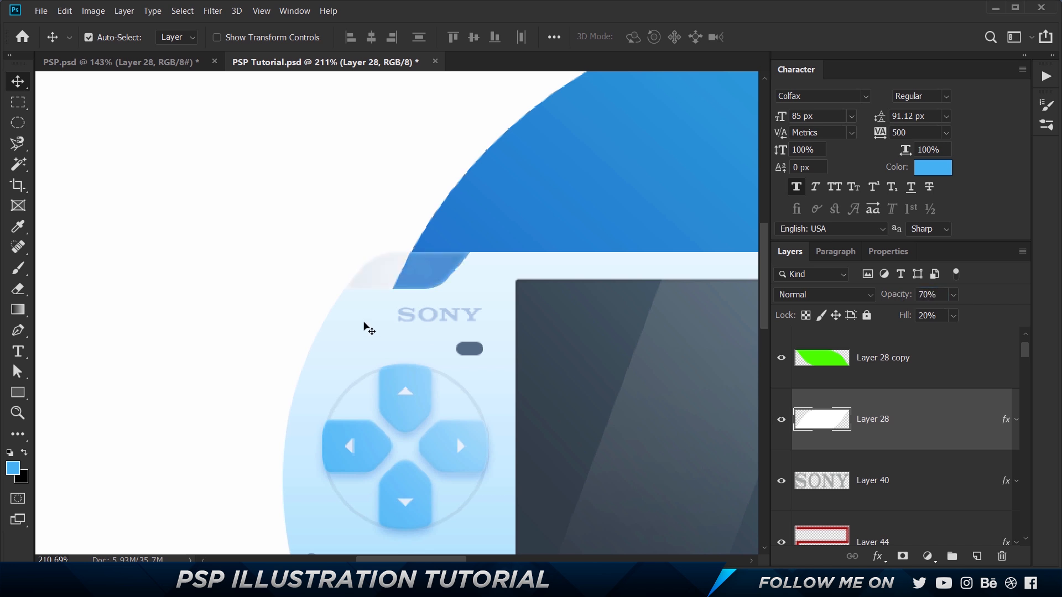
# Add a new empty layer above Layer 28 and clip it to Layer 28
pyautogui.scroll(-3, 366, 321)
pyautogui.moveTo(500, 344); pyautogui.dragTo(419, 269)
pyautogui.scroll(2, 335, 241)
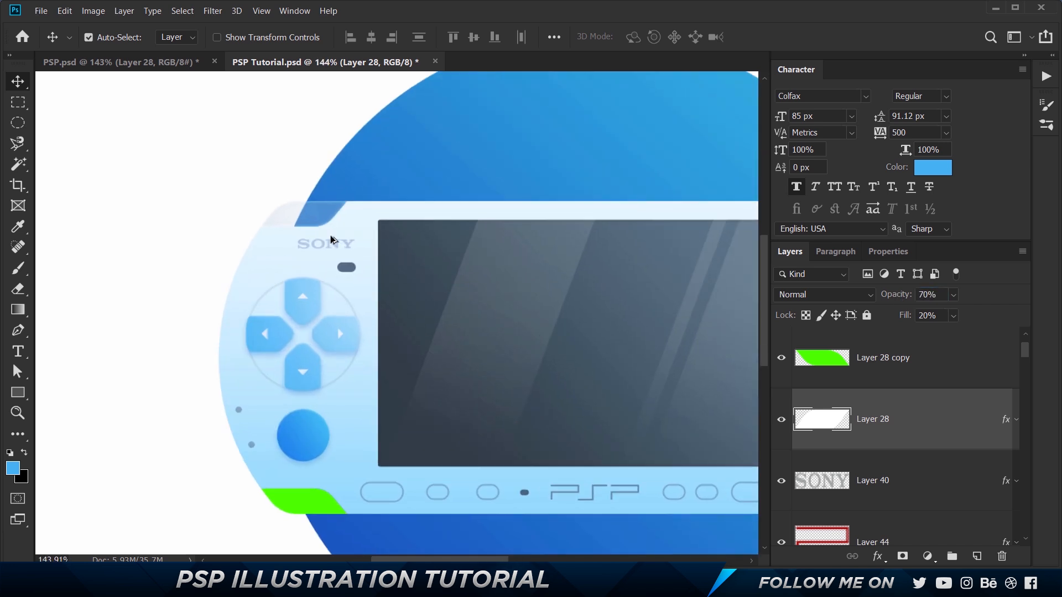
pyautogui.scroll(2, 256, 181)
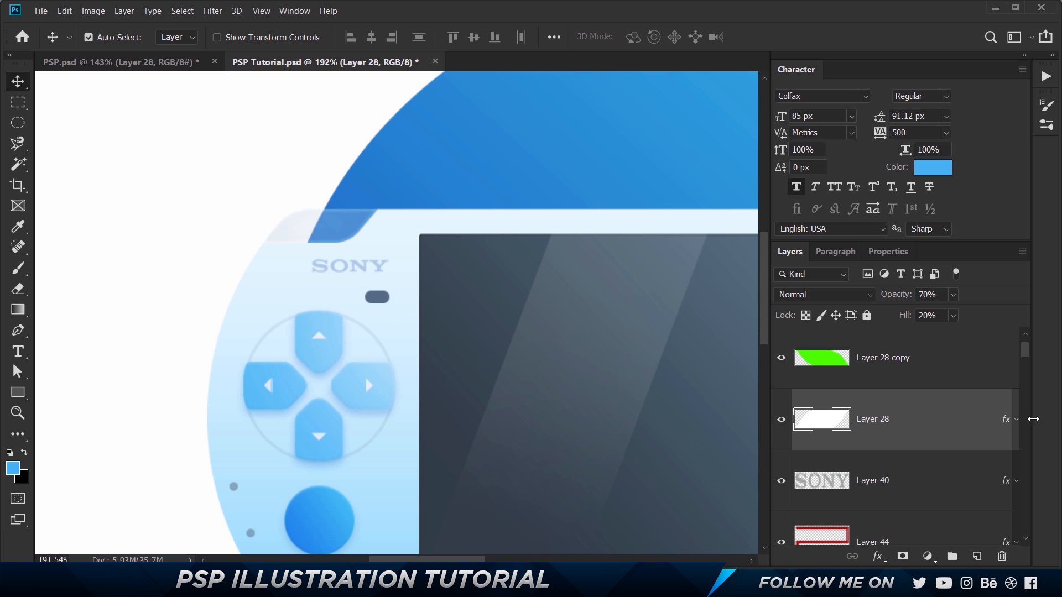
pyautogui.click(977, 556)
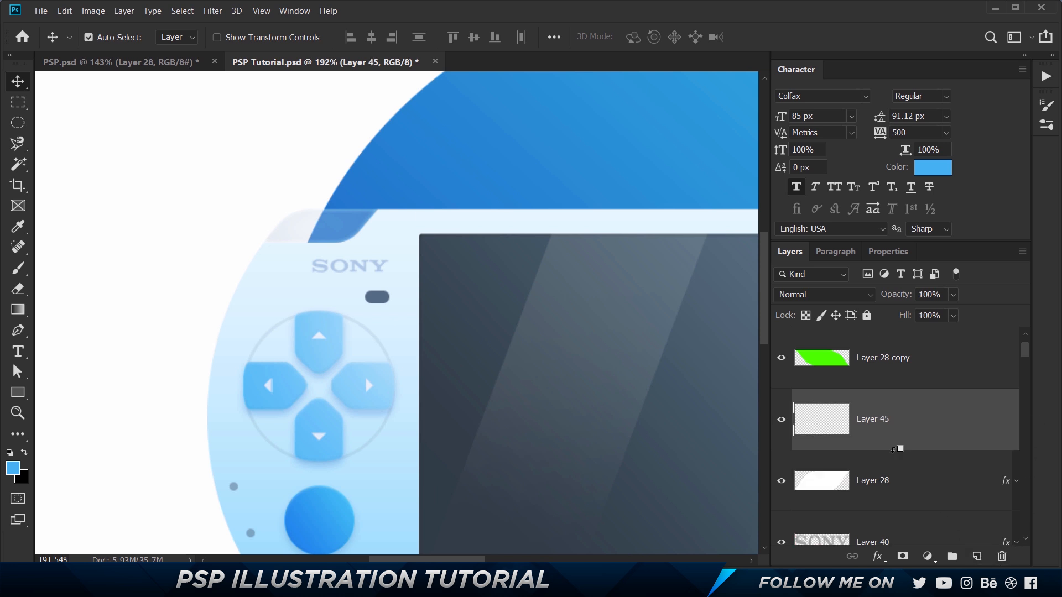
pyautogui.keyDown('alt'); pyautogui.click(894, 449); pyautogui.keyUp('alt')
# Sample the blue of the background circle and paint a soft 150 px brush stroke along the lower edge of the translucent corner
pyautogui.press('b')
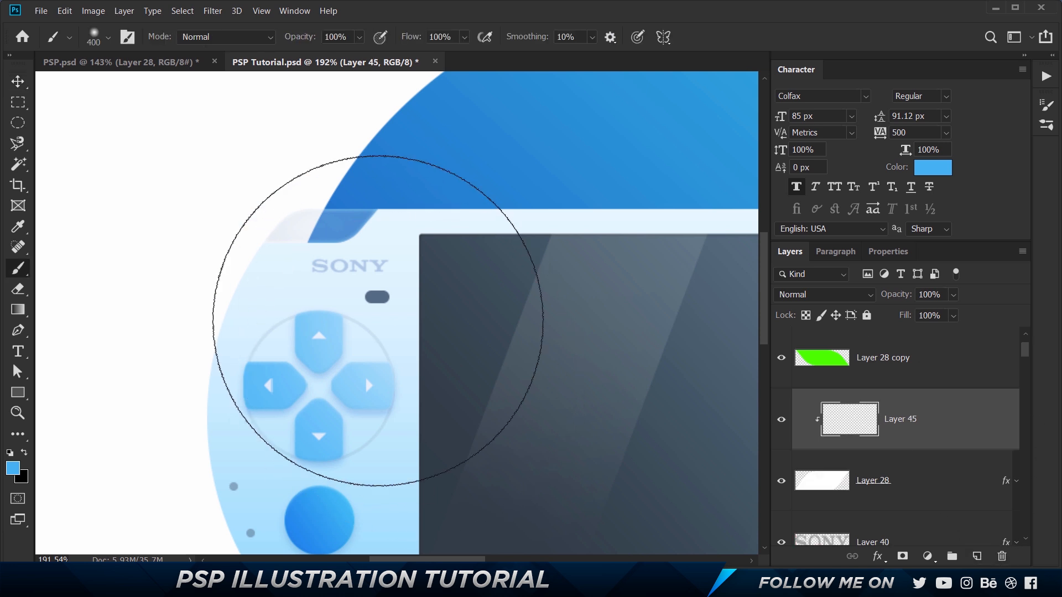
pyautogui.press('i')
pyautogui.click(350, 203)
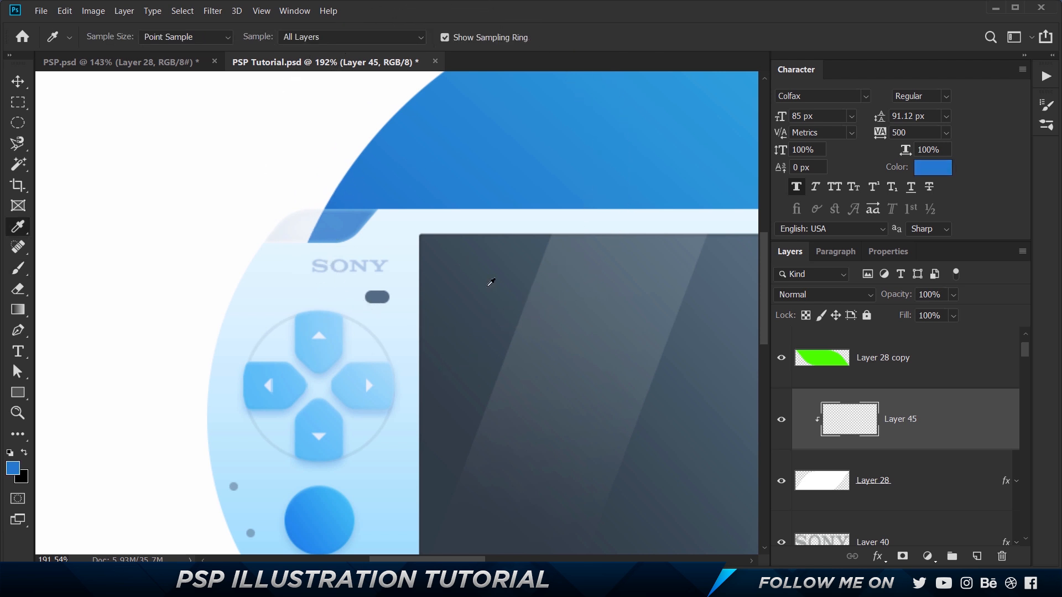
pyautogui.press('b')
pyautogui.press('[')
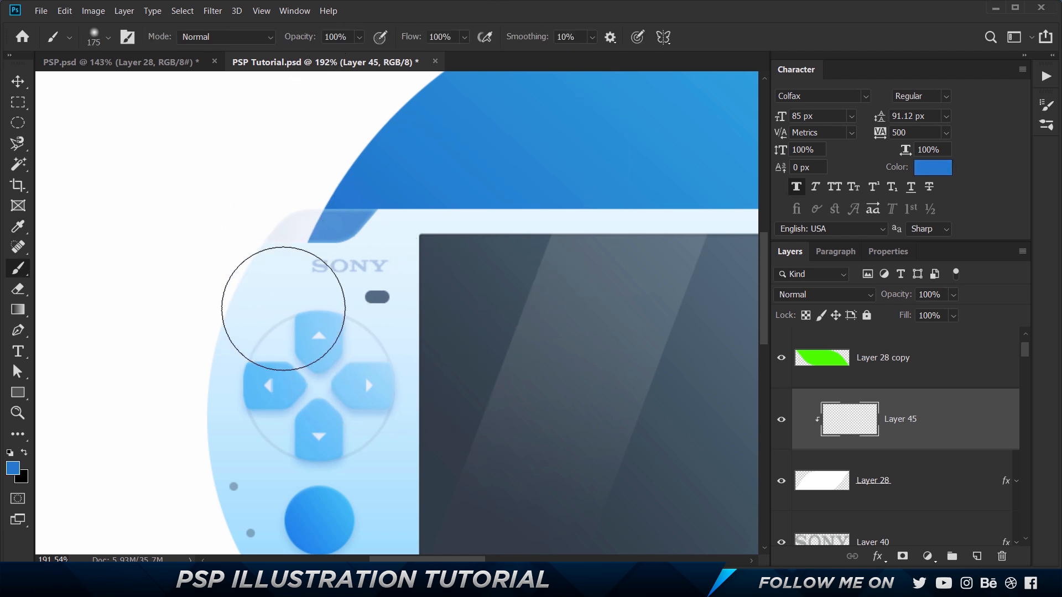
pyautogui.press('[')
pyautogui.moveTo(230, 301); pyautogui.dragTo(361, 297)
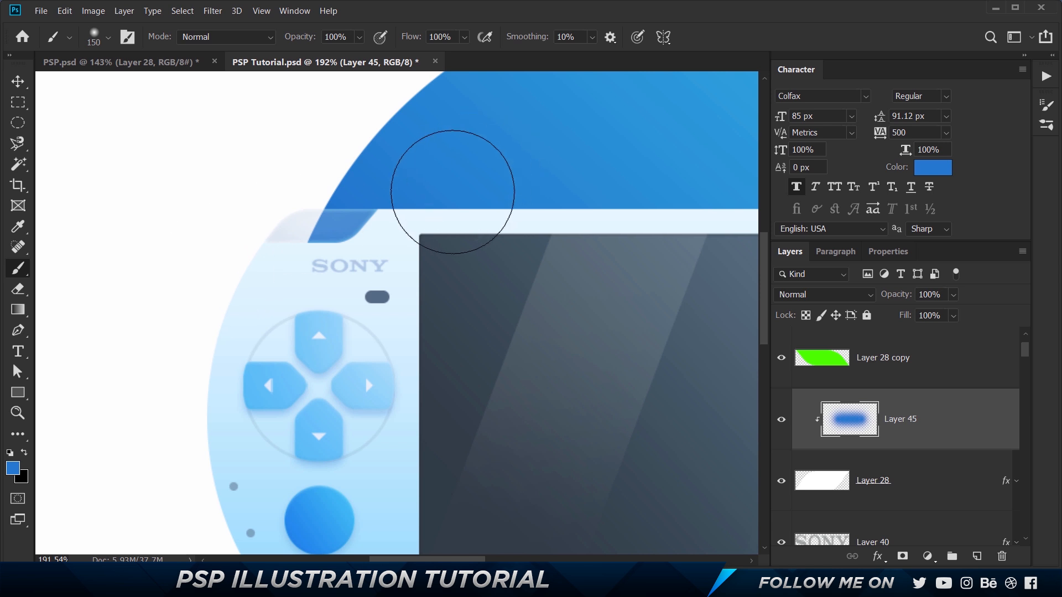
# Put Layer 28 into its own group and clip the painted Layer 45 to that group
pyautogui.click(927, 475)
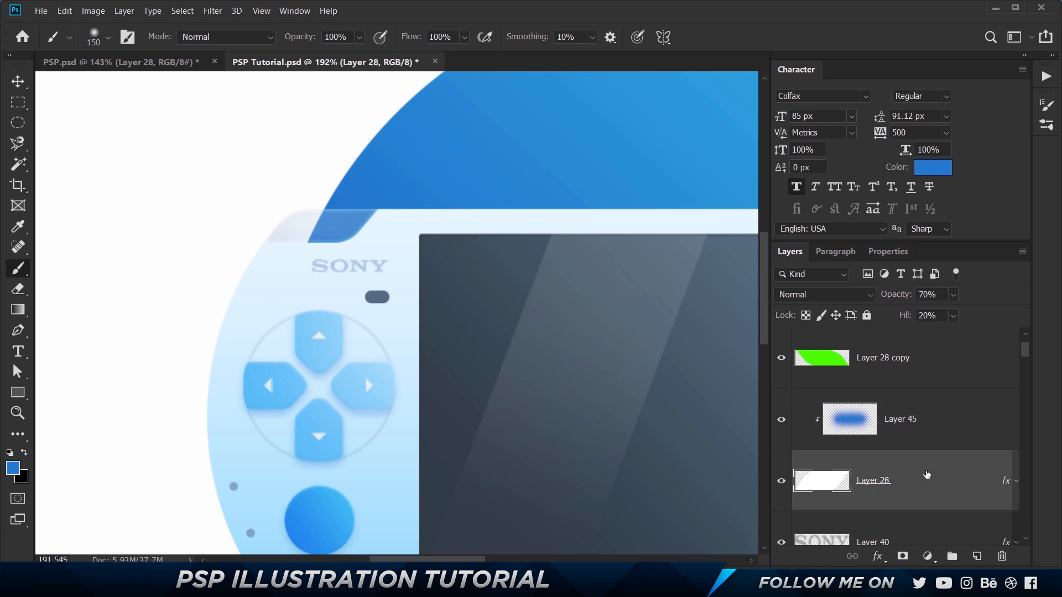
pyautogui.hotkey('ctrl', 'g')
pyautogui.click(795, 397)
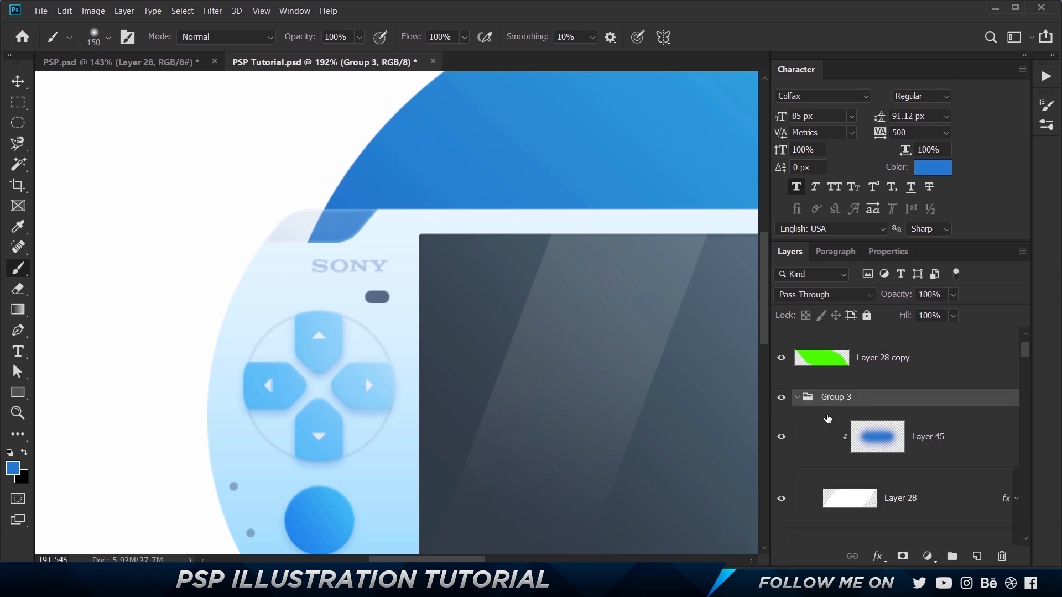
pyautogui.moveTo(960, 422); pyautogui.dragTo(956, 387)
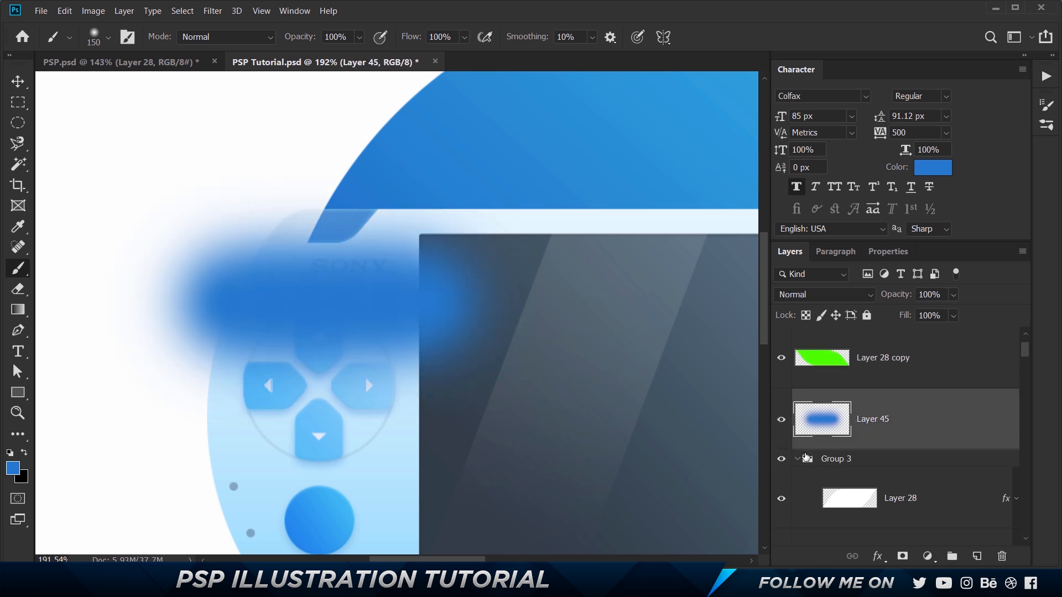
pyautogui.click(798, 458)
pyautogui.keyDown('alt'); pyautogui.click(845, 449); pyautogui.keyUp('alt')
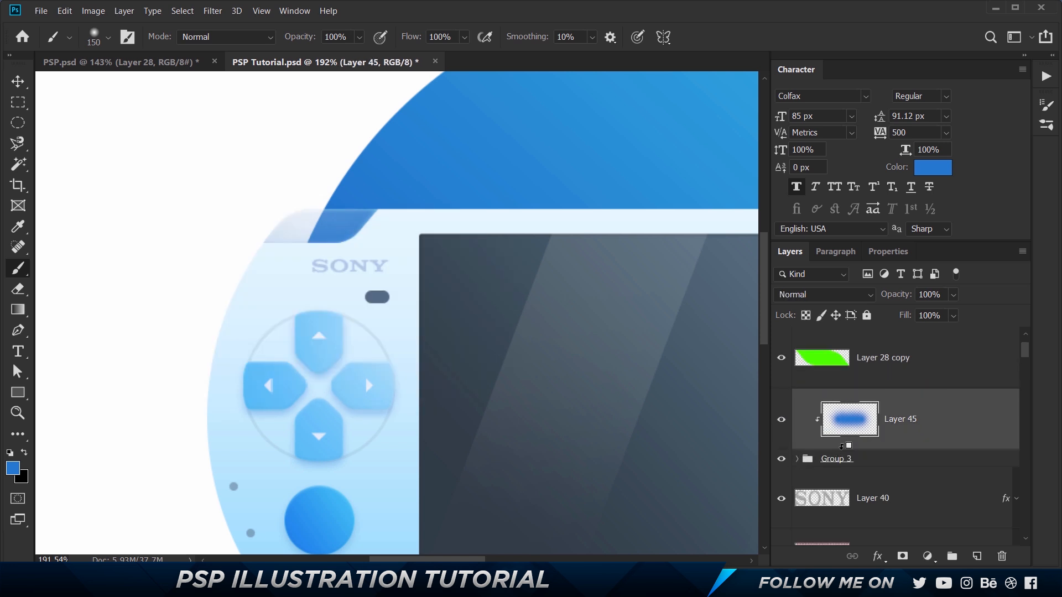
pyautogui.press('v')
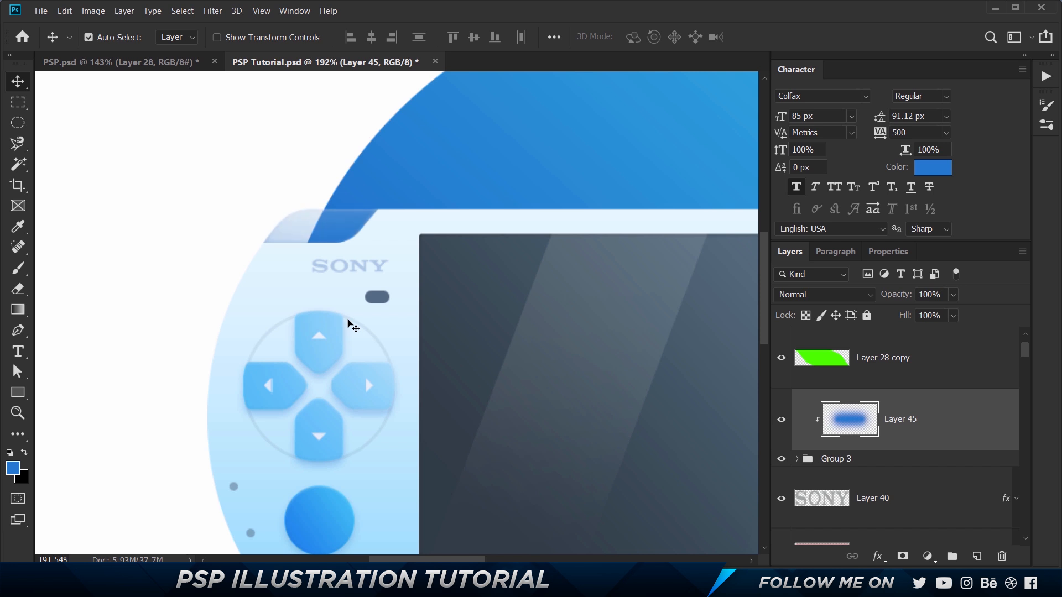
pyautogui.scroll(-5, 353, 326)
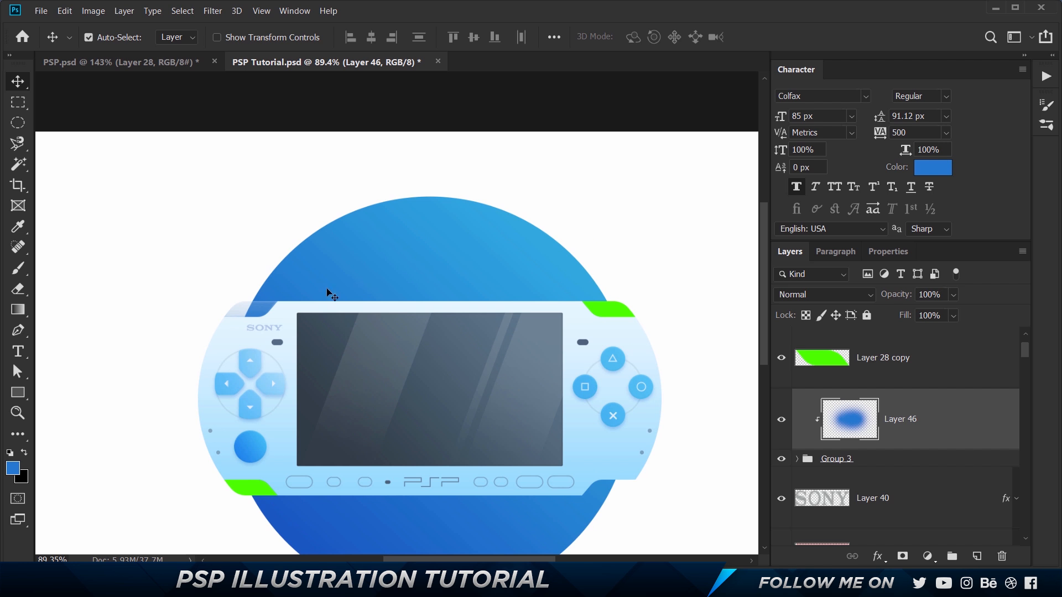
pyautogui.scroll(2, 221, 299)
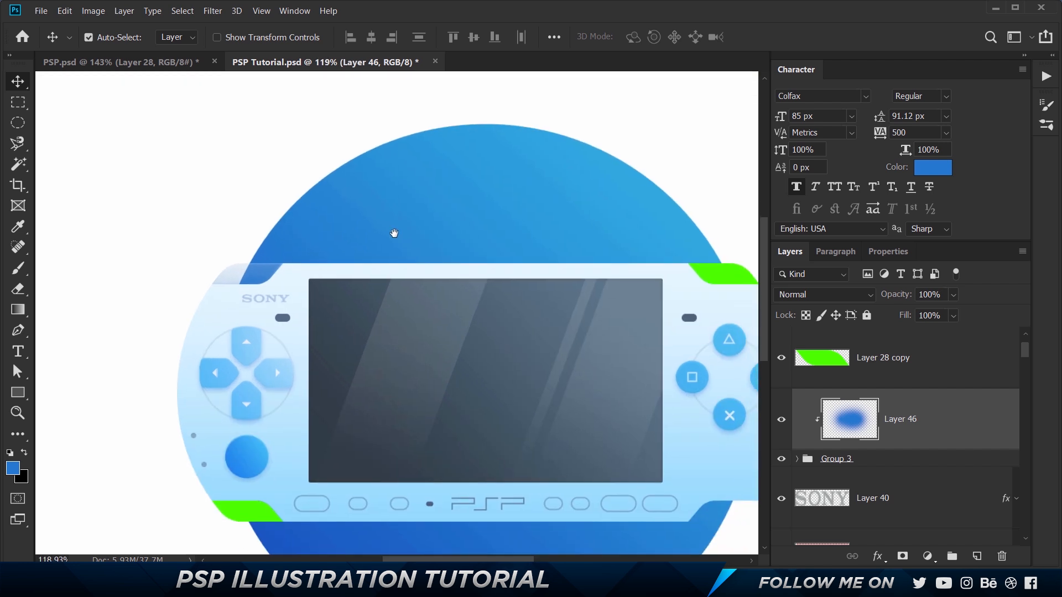